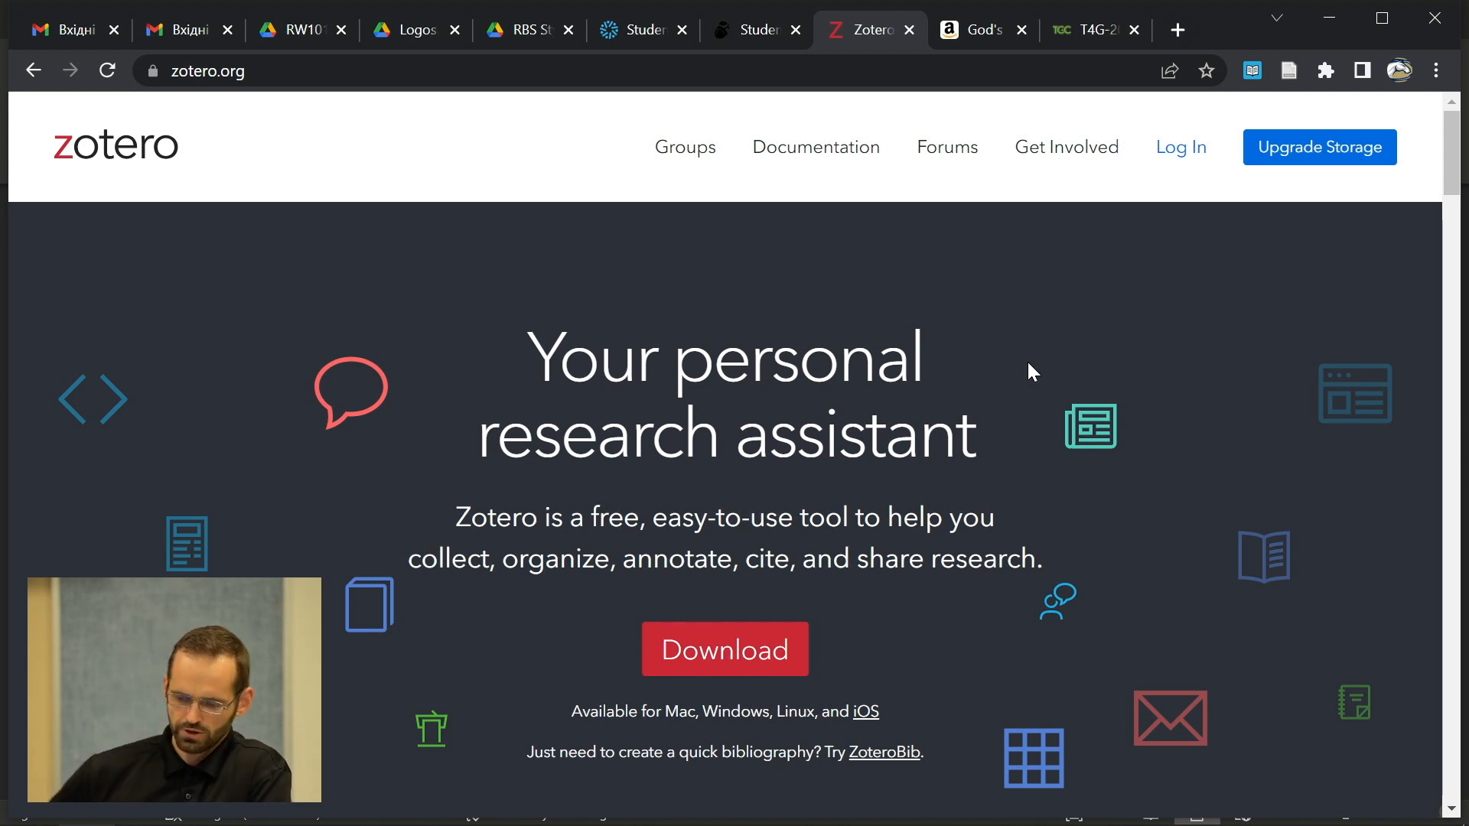
# - Download the Zotero 6 for Windows installer from zotero.org's Downloads page and run it
pyautogui.click(231, 74)
pyautogui.moveTo(265, 72); pyautogui.dragTo(170, 91)
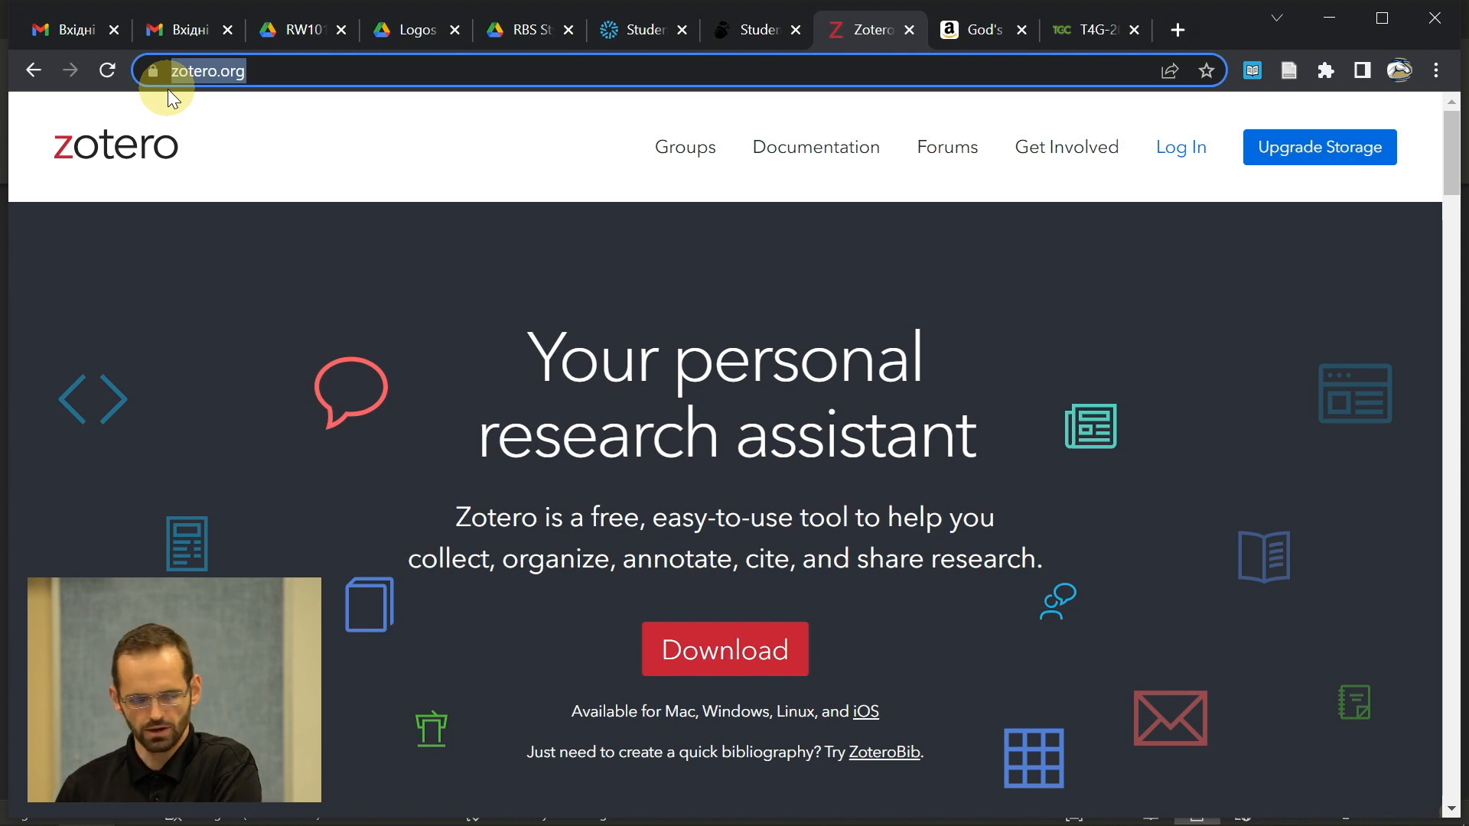
pyautogui.click(650, 491)
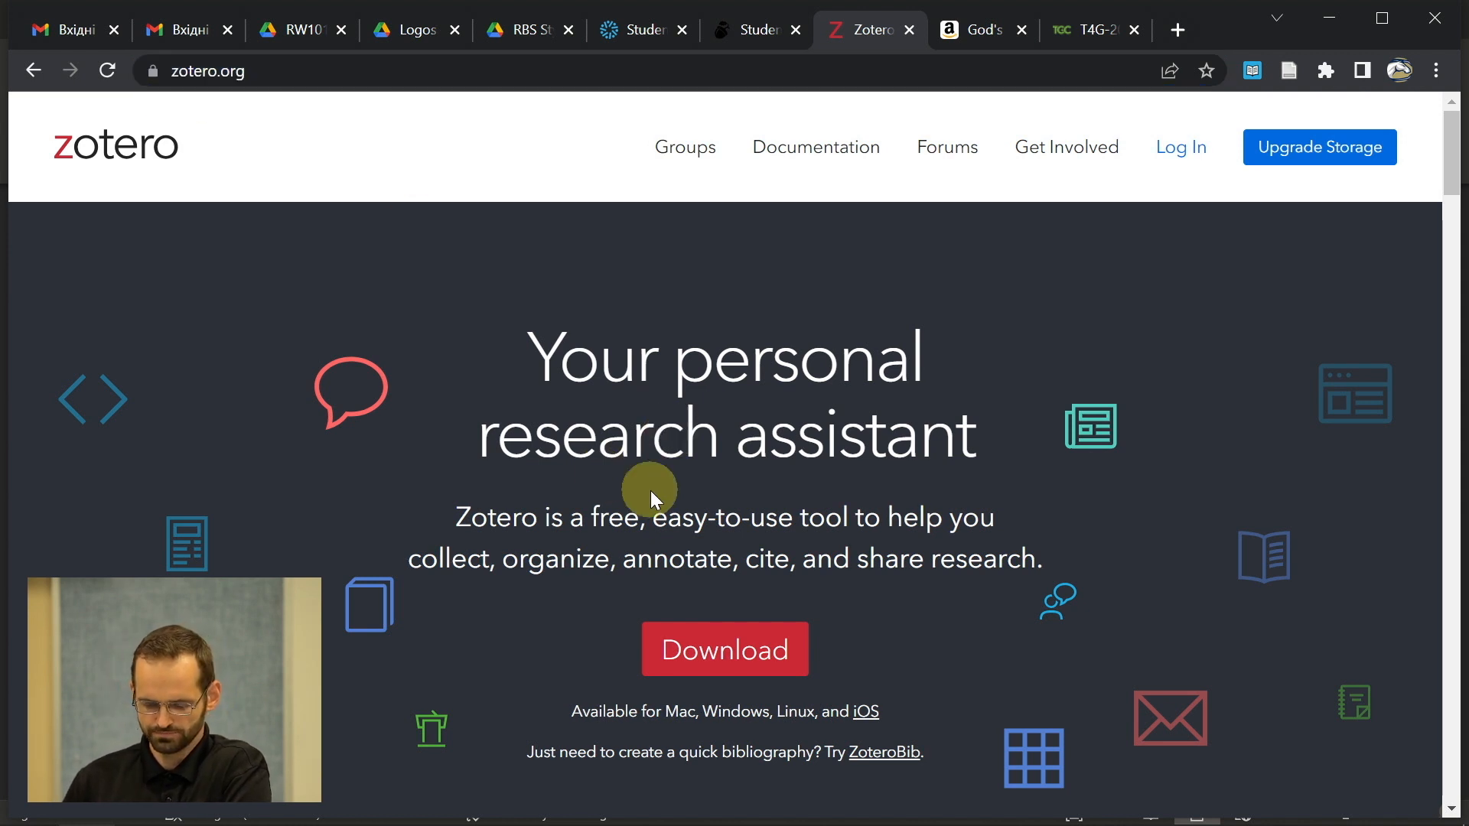
pyautogui.click(710, 661)
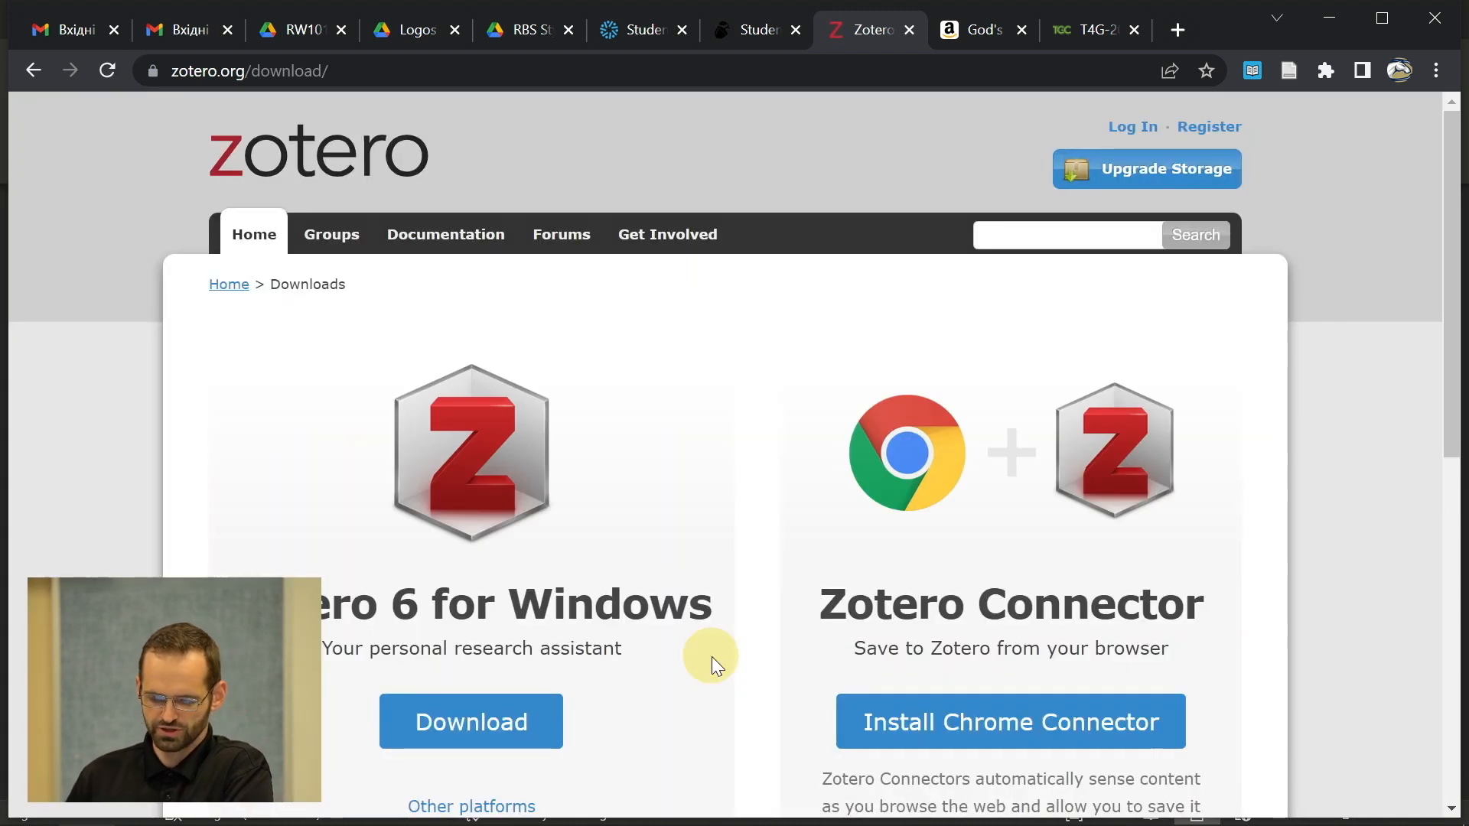
pyautogui.scroll(-2, 711, 657)
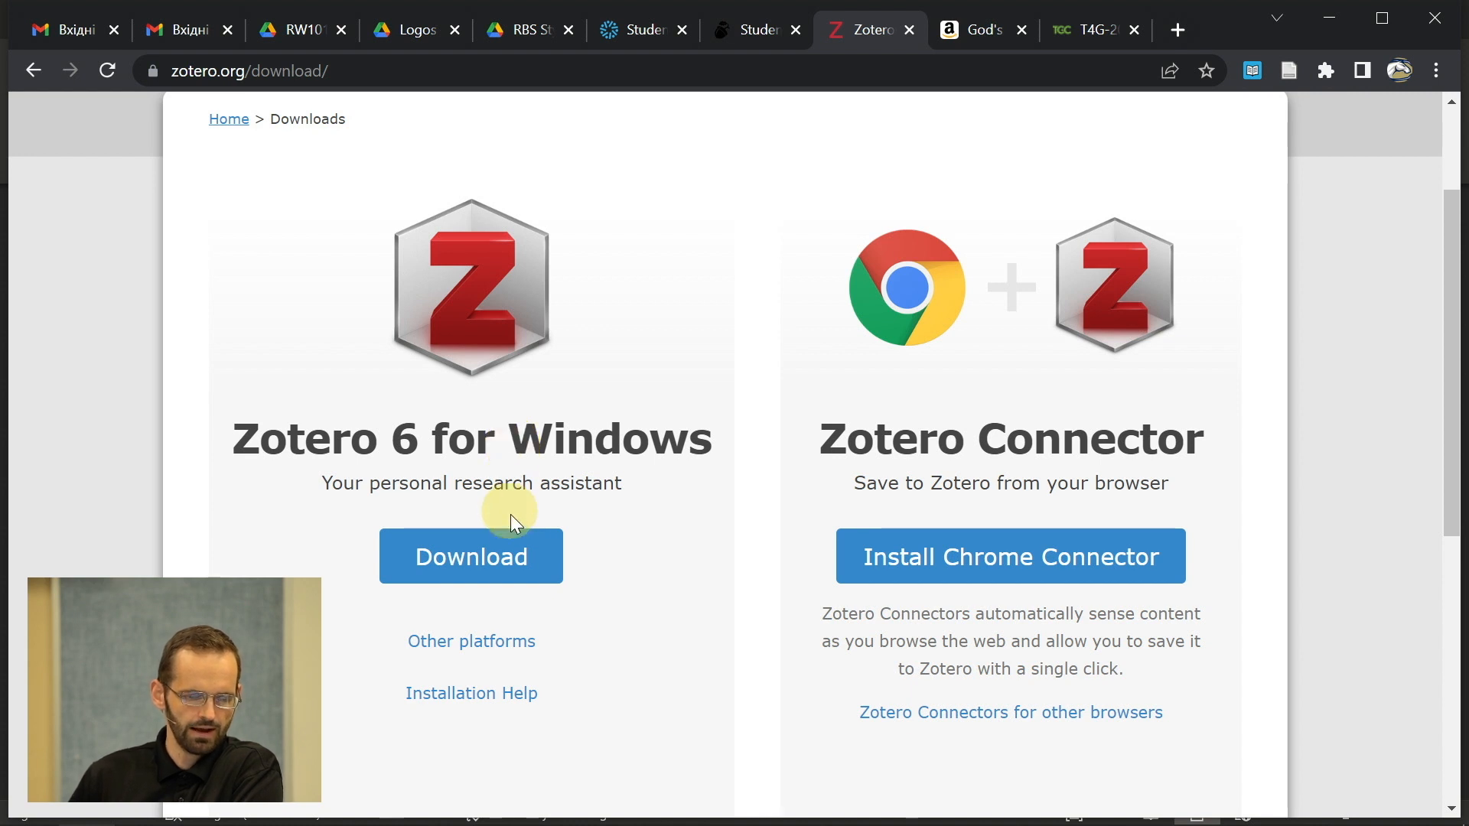
pyautogui.click(503, 573)
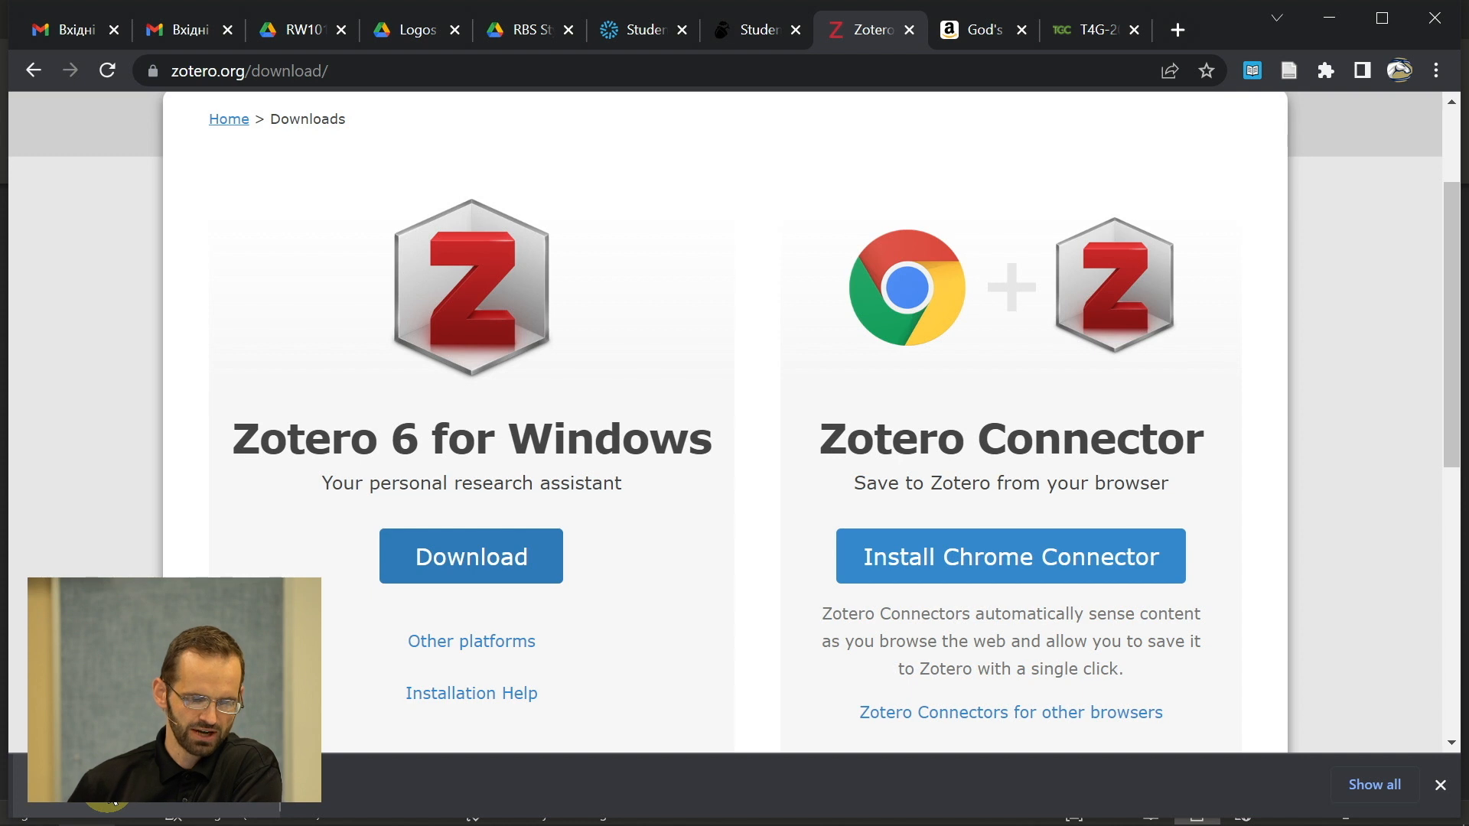
pyautogui.click(107, 800)
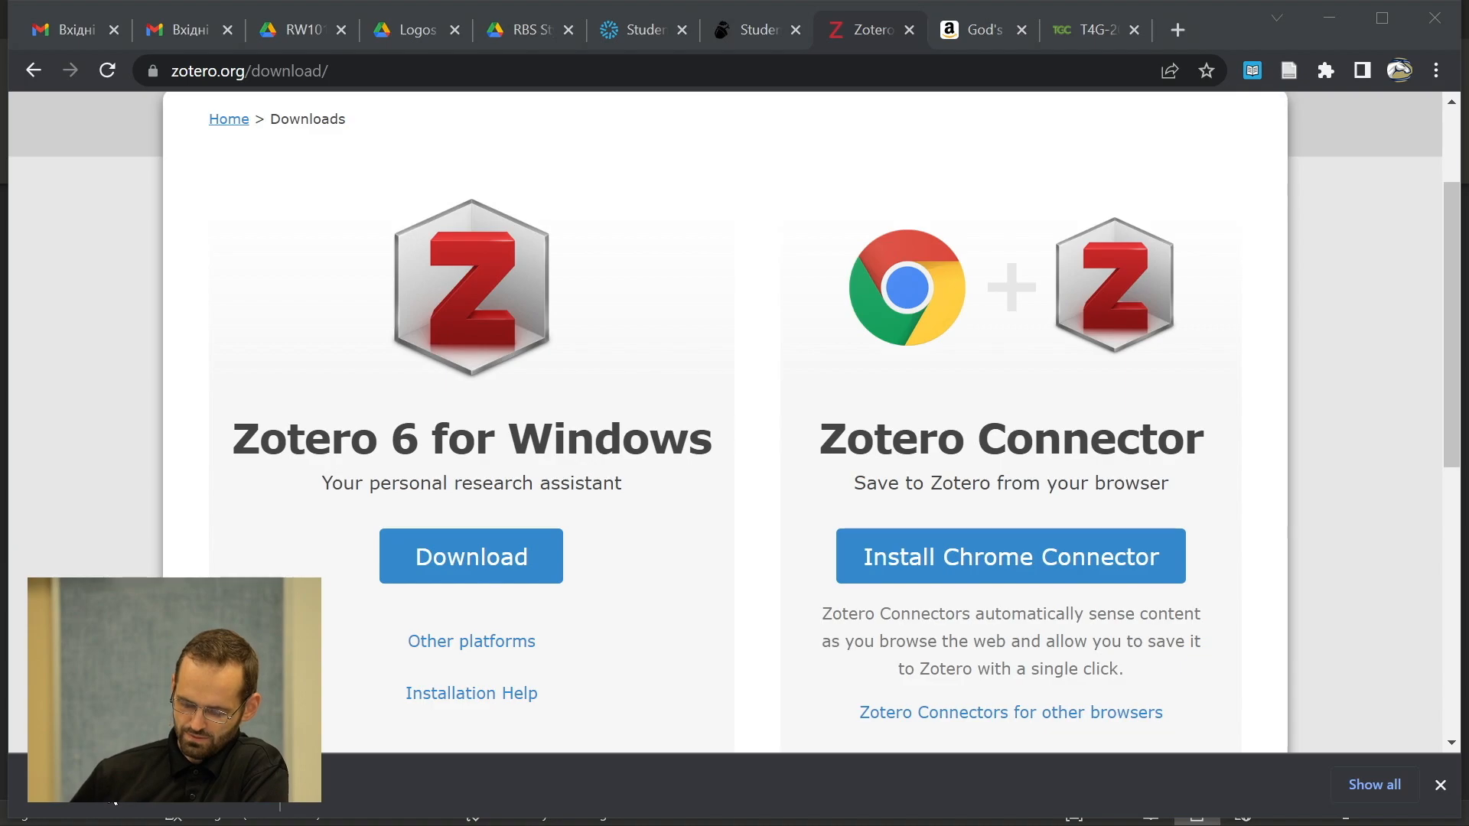
# - Upgrade the existing Zotero installation with the Standard setup type and finish the installer
pyautogui.click(600, 551)
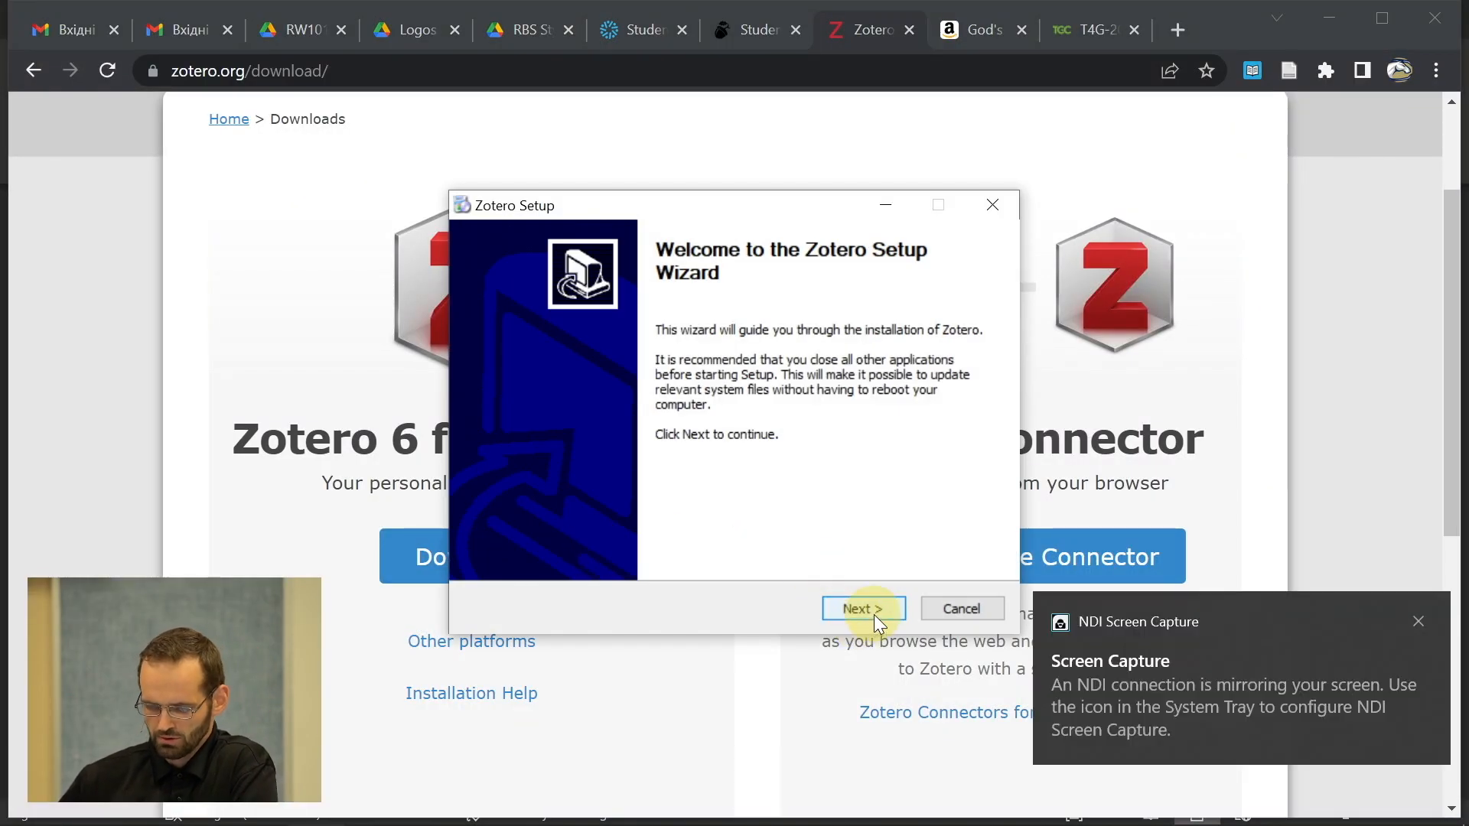
pyautogui.click(874, 613)
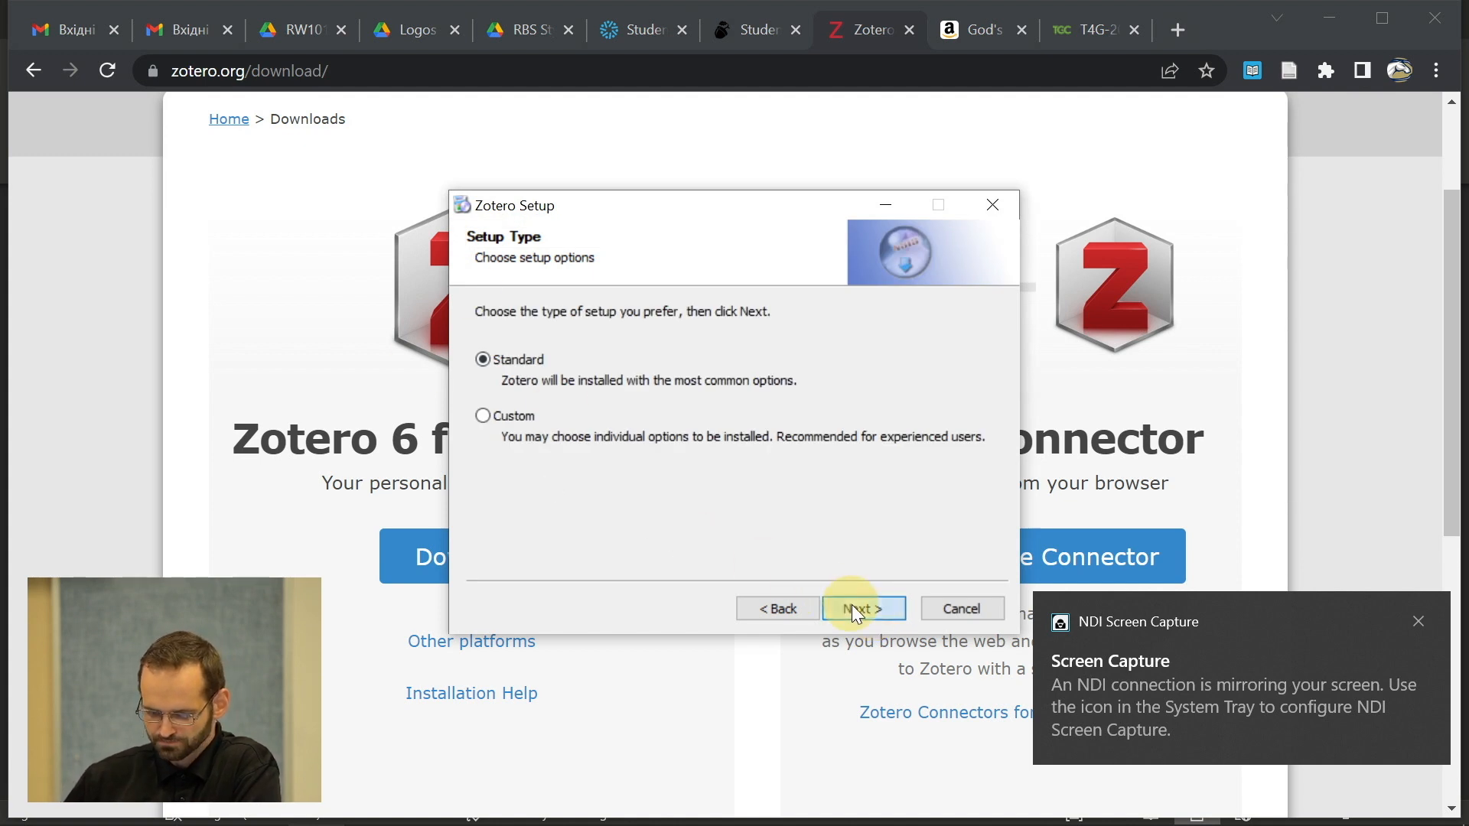
pyautogui.click(852, 605)
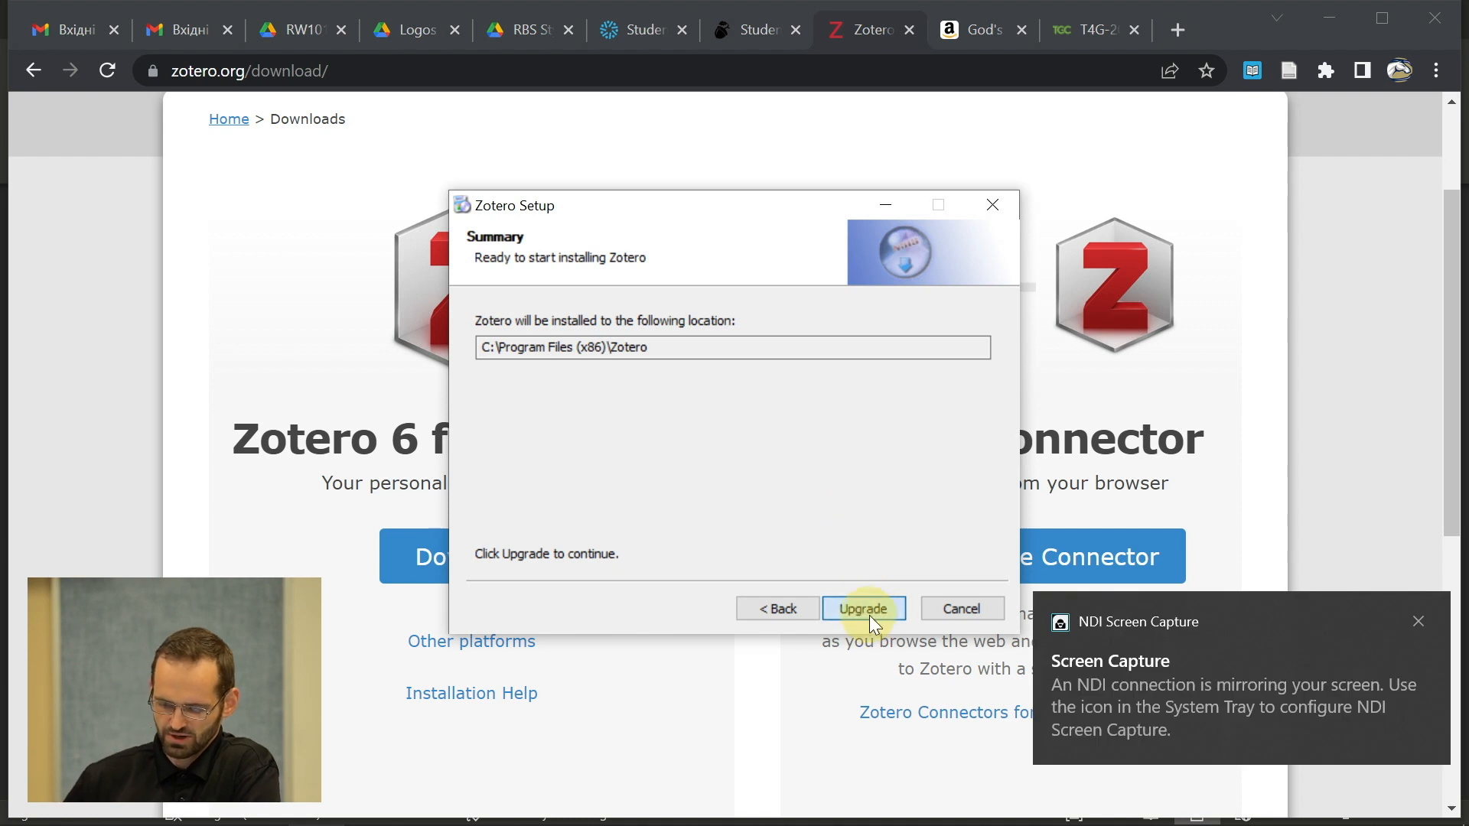
pyautogui.click(870, 615)
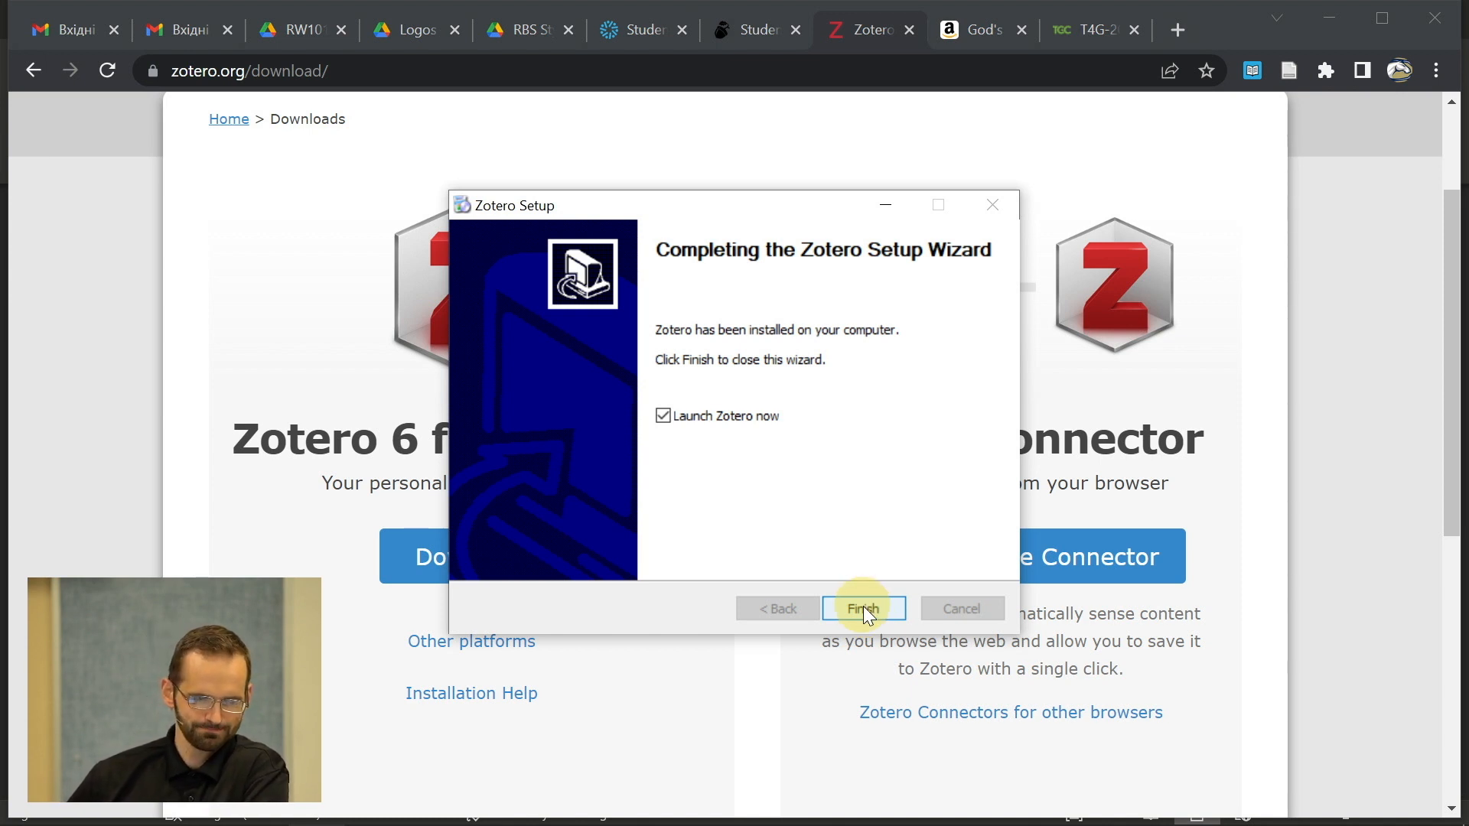
pyautogui.click(863, 608)
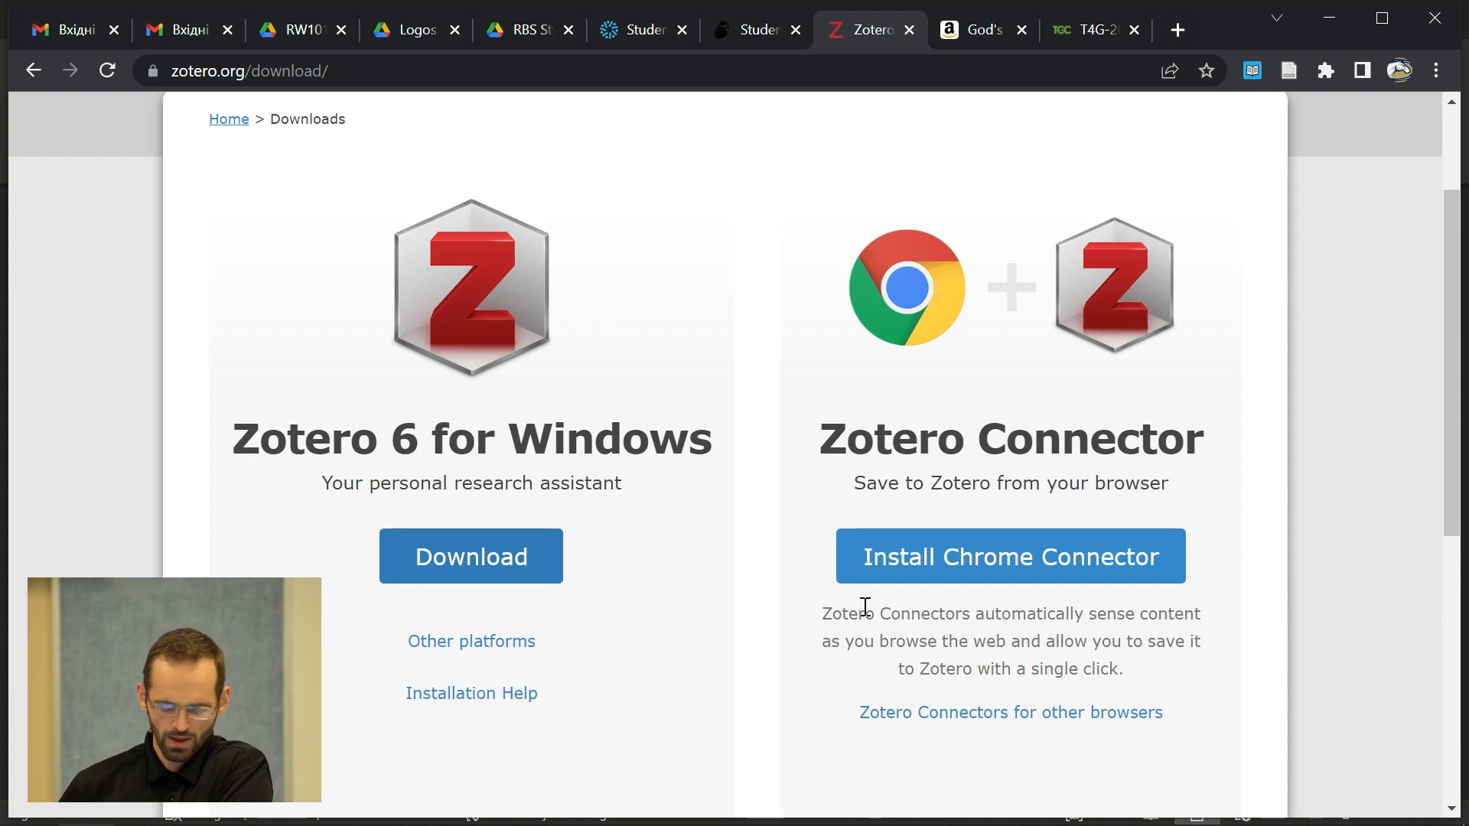
pyautogui.moveTo(710, 819)
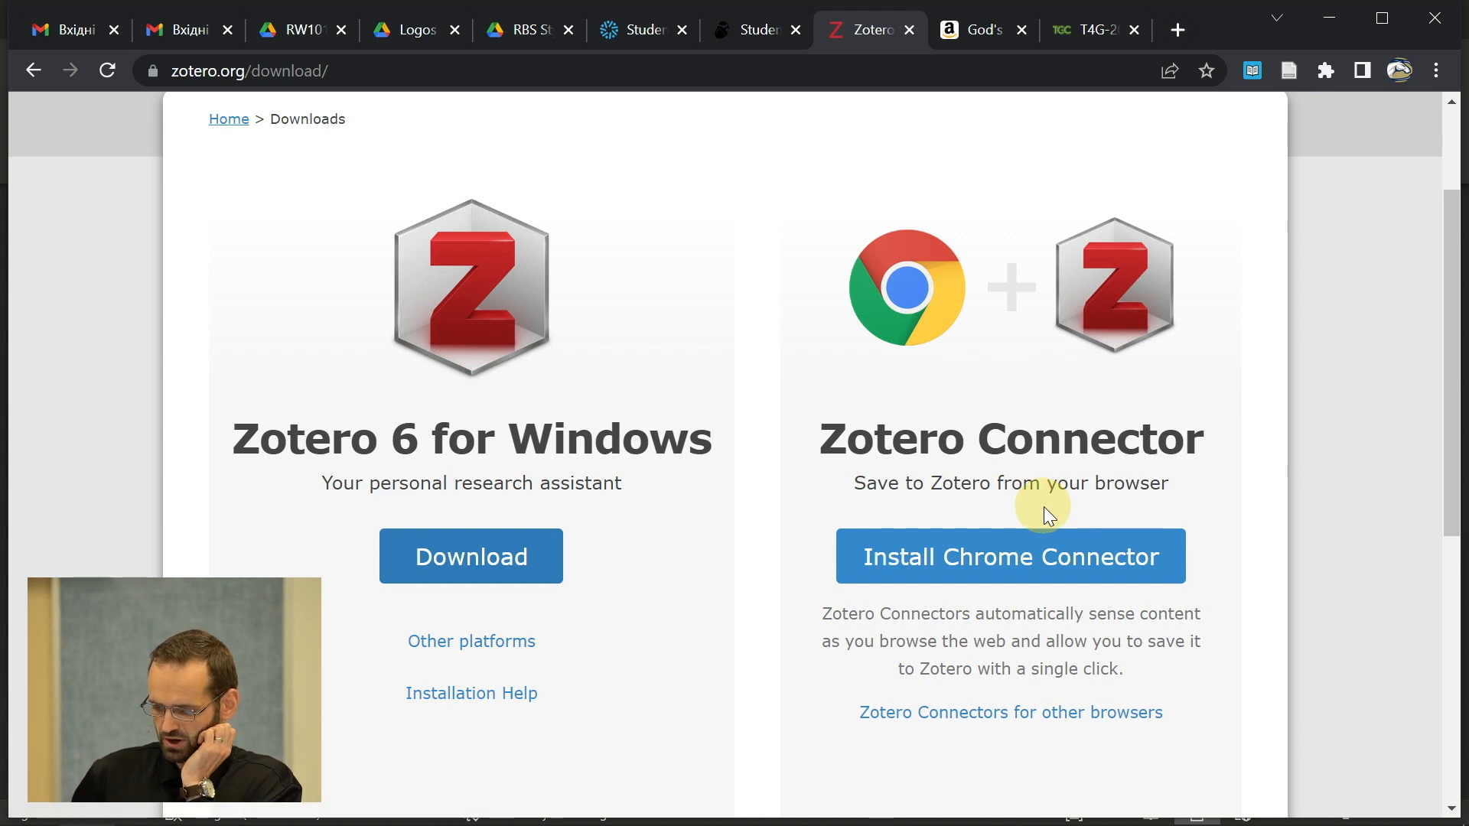
pyautogui.scroll(-1, 1045, 511)
pyautogui.scroll(1, 1047, 515)
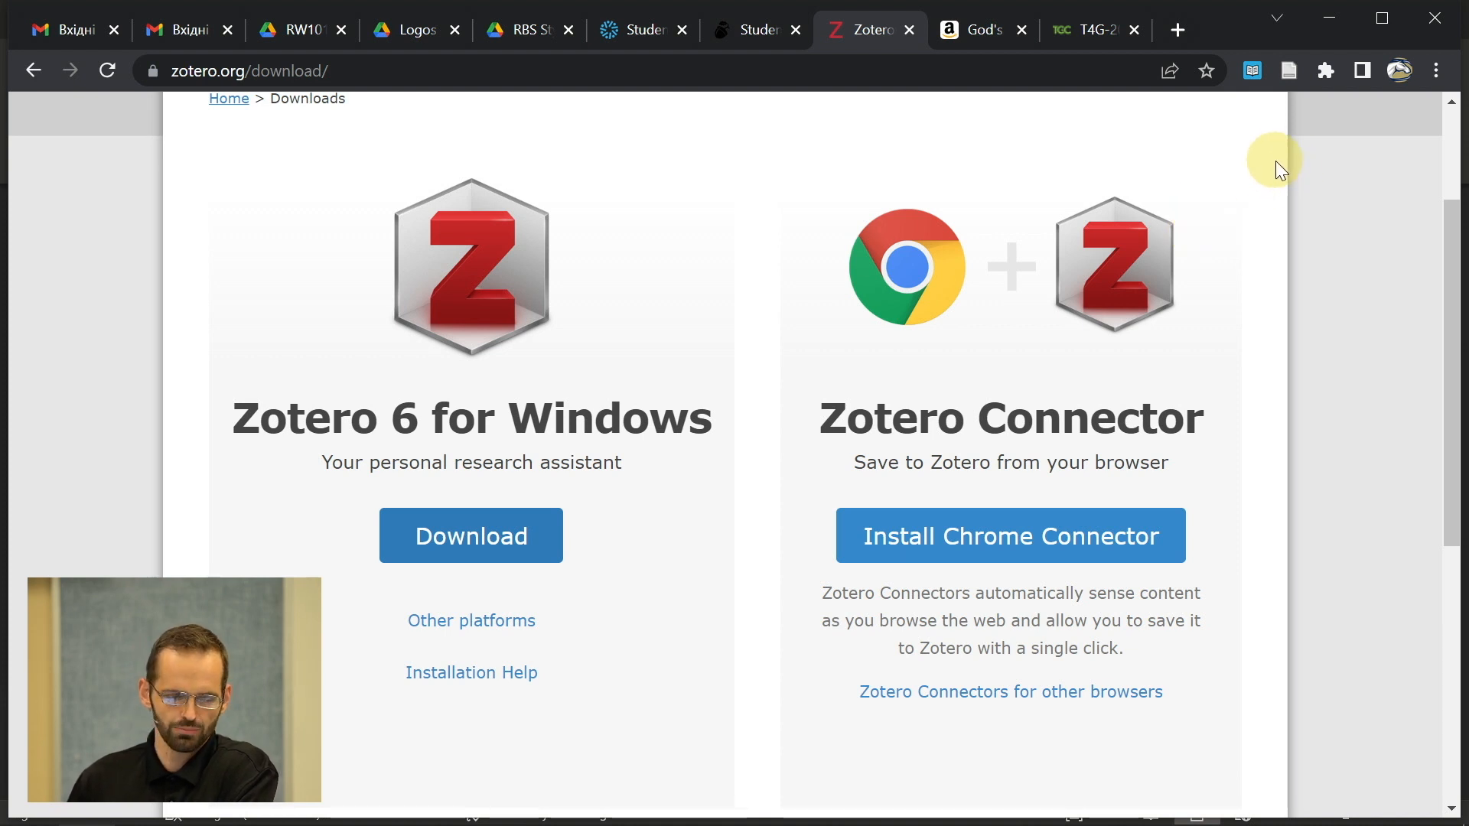
pyautogui.click(1326, 72)
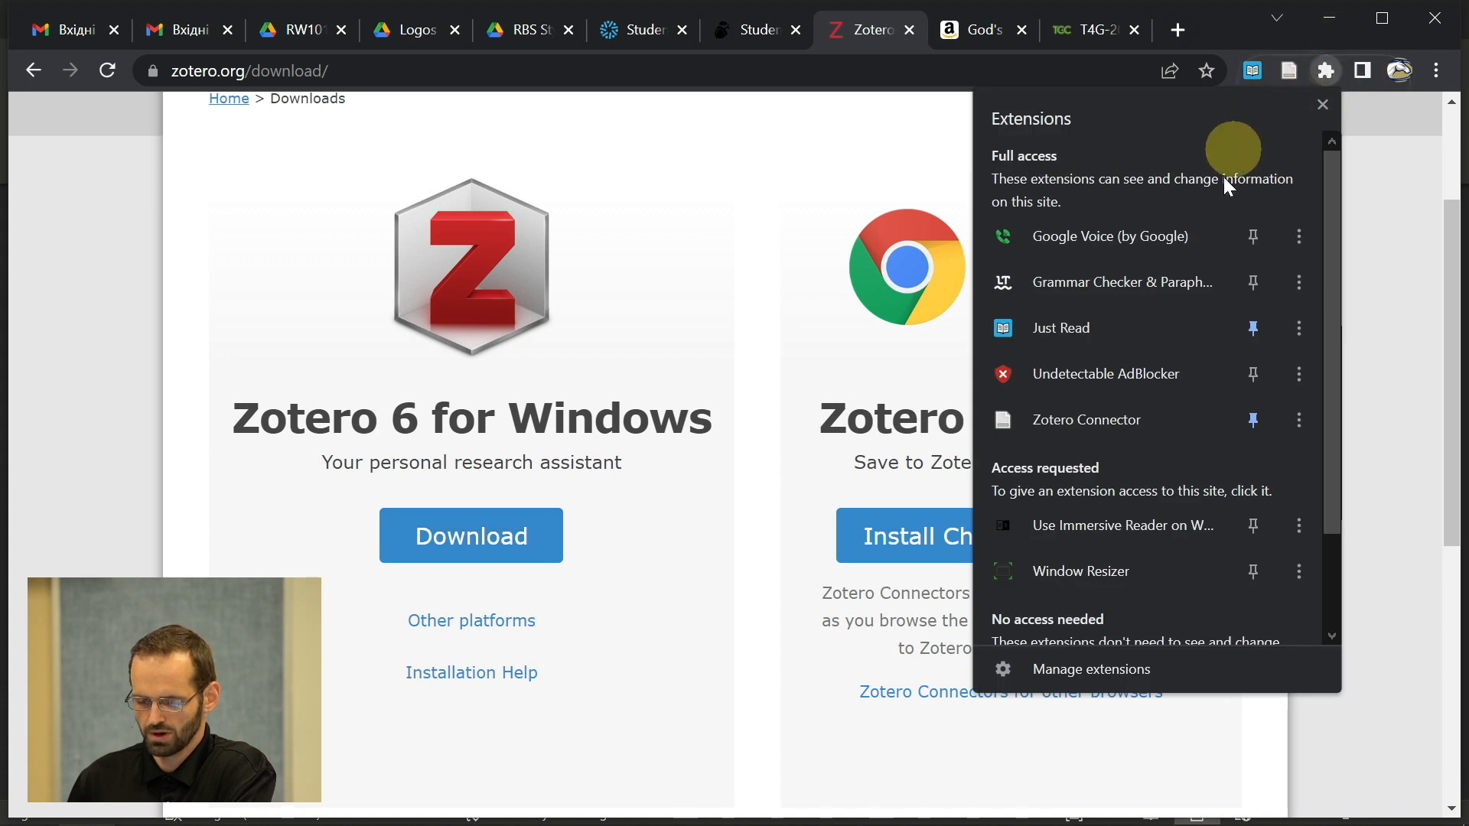
pyautogui.scroll(-2, 1201, 274)
pyautogui.scroll(2, 1202, 274)
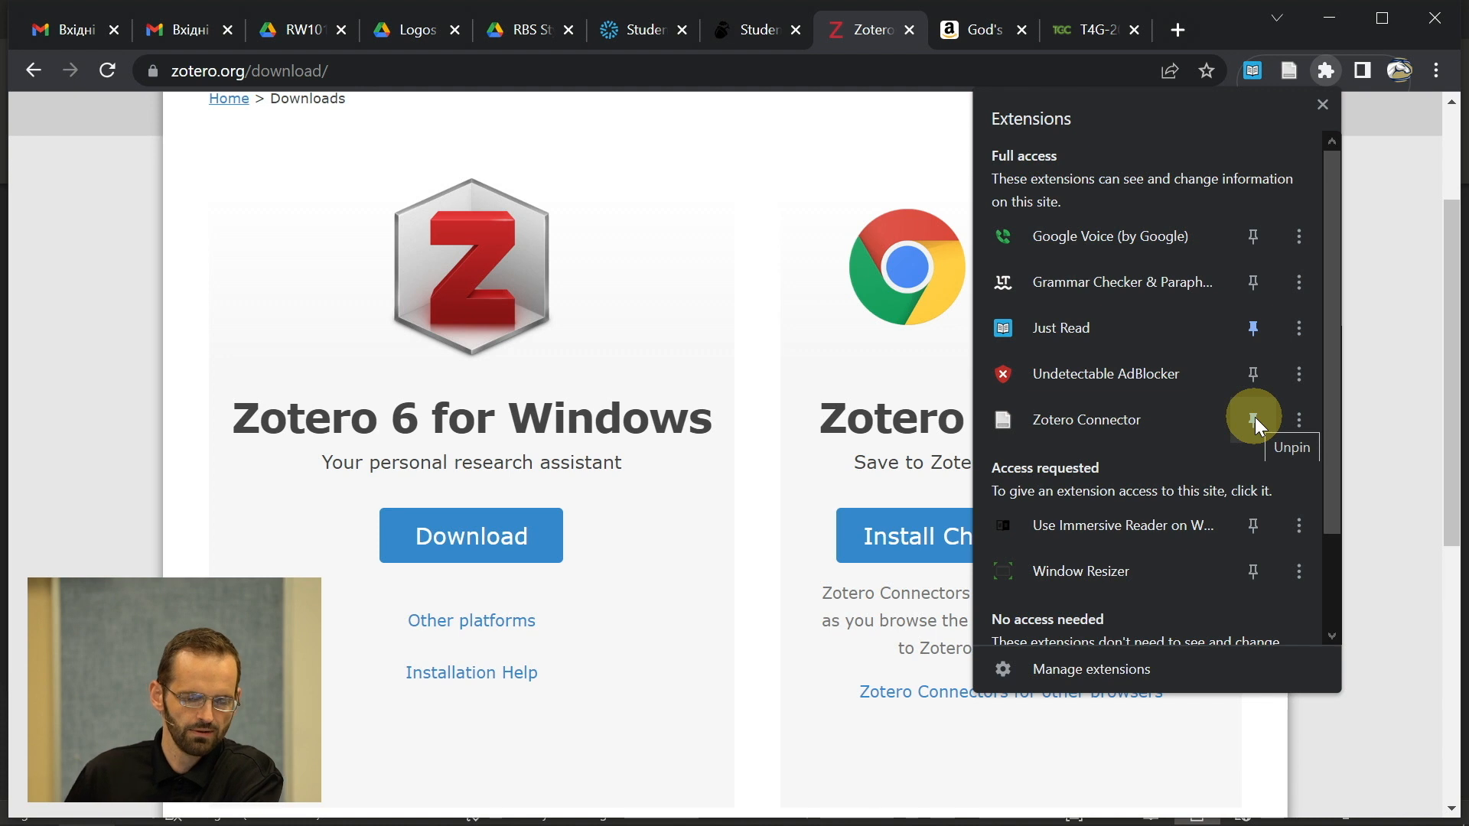
pyautogui.click(782, 380)
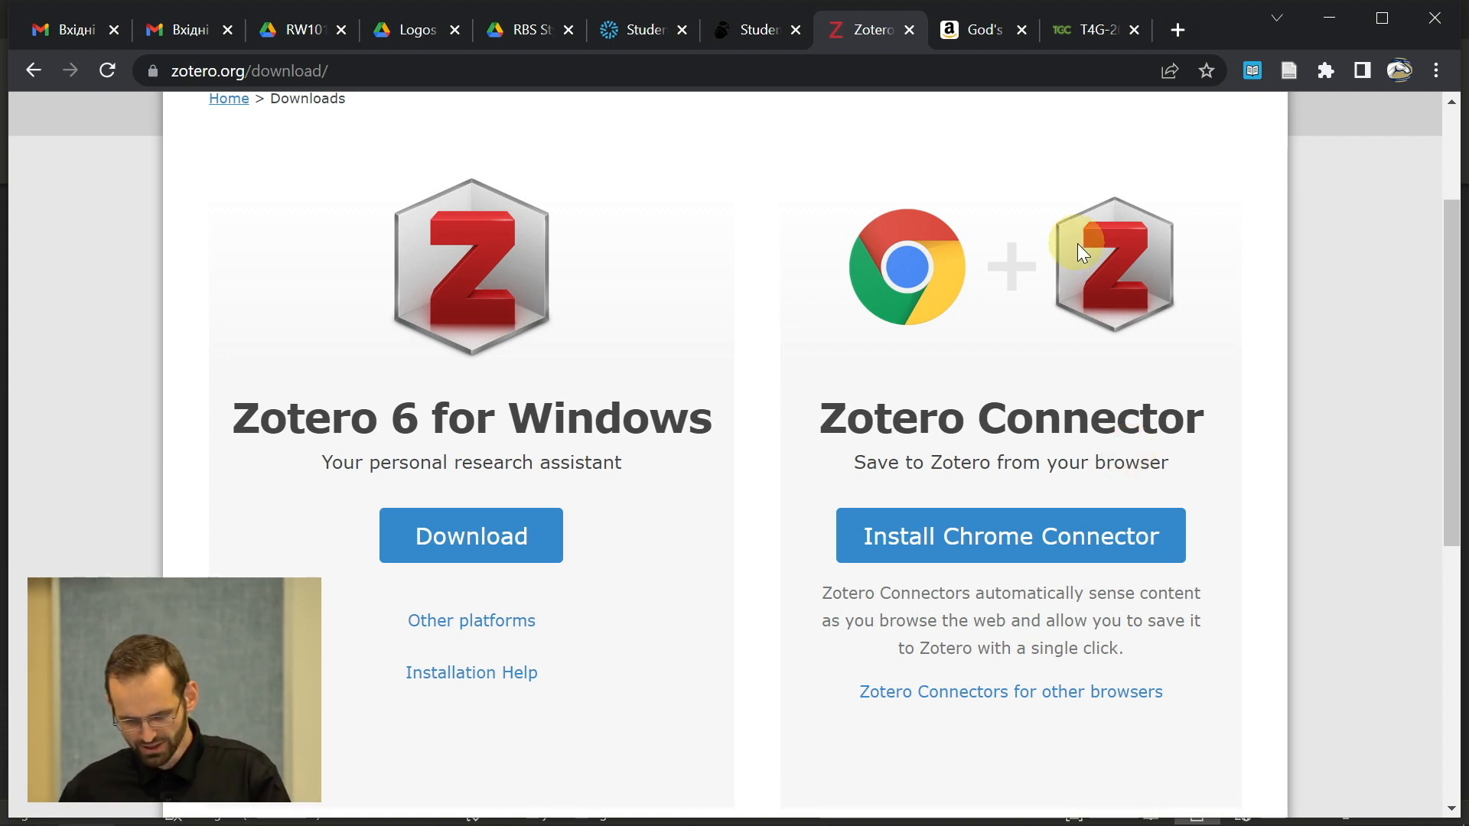
pyautogui.hotkey('alt', 'Tab')
pyautogui.hotkey('alt', 'Tab')
pyautogui.hotkey('alt', 'Tab')
pyautogui.hotkey('alt', 'Tab')
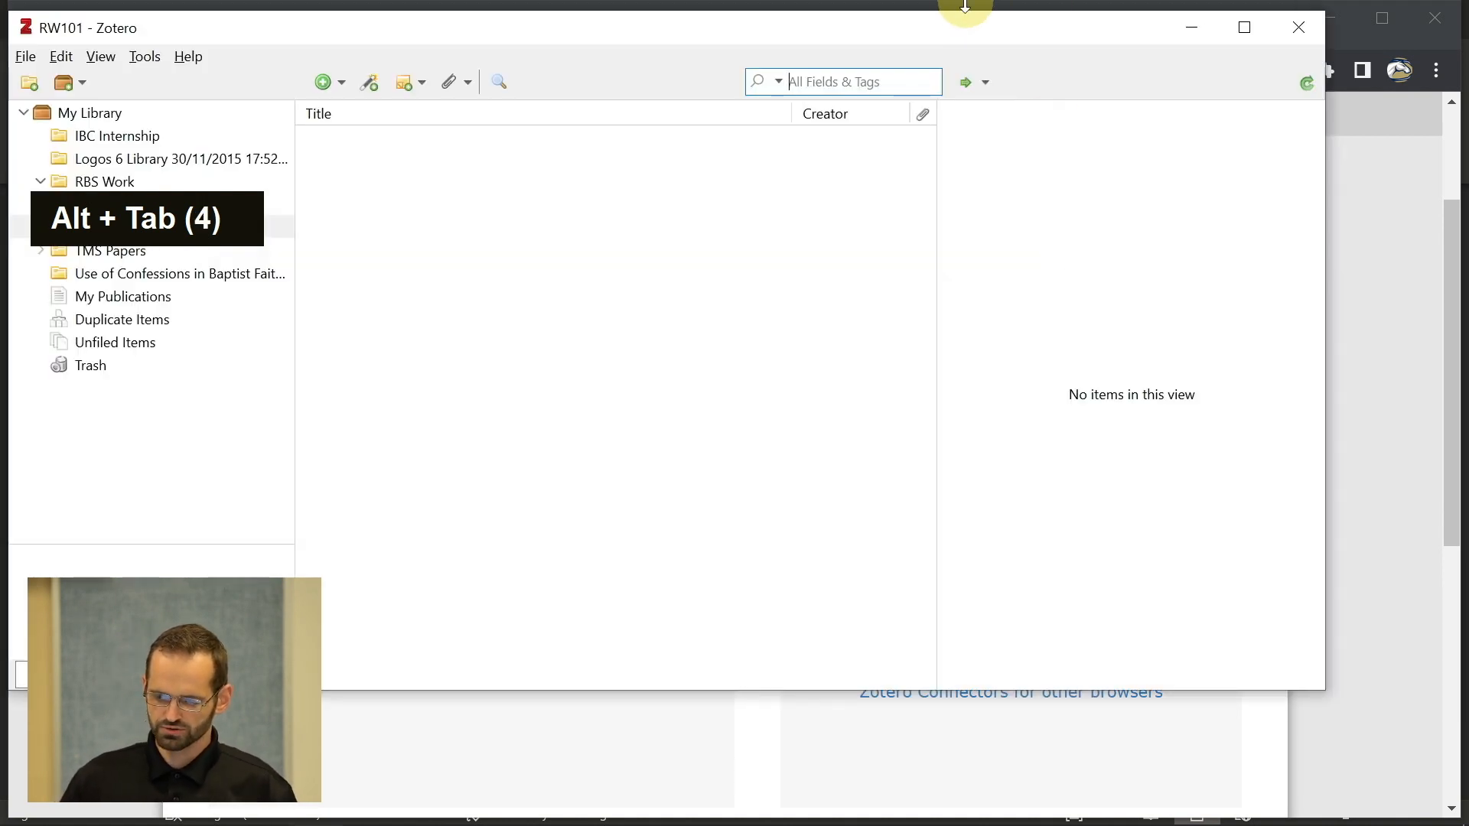
# - Reposition the Zotero window, list all 459 items in My Library, and browse the menus
pyautogui.moveTo(938, 28); pyautogui.dragTo(1076, 131)
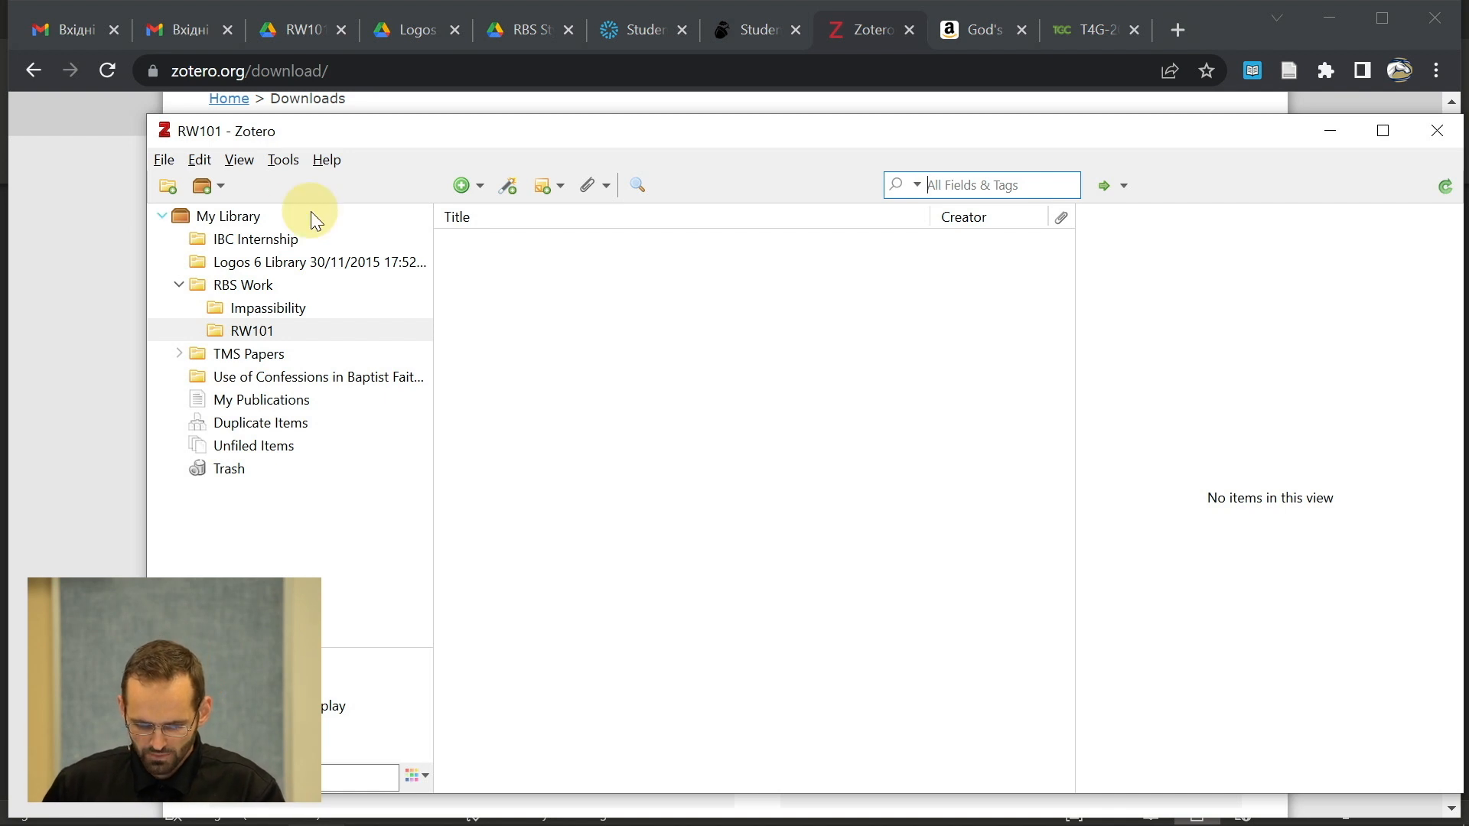
pyautogui.click(244, 220)
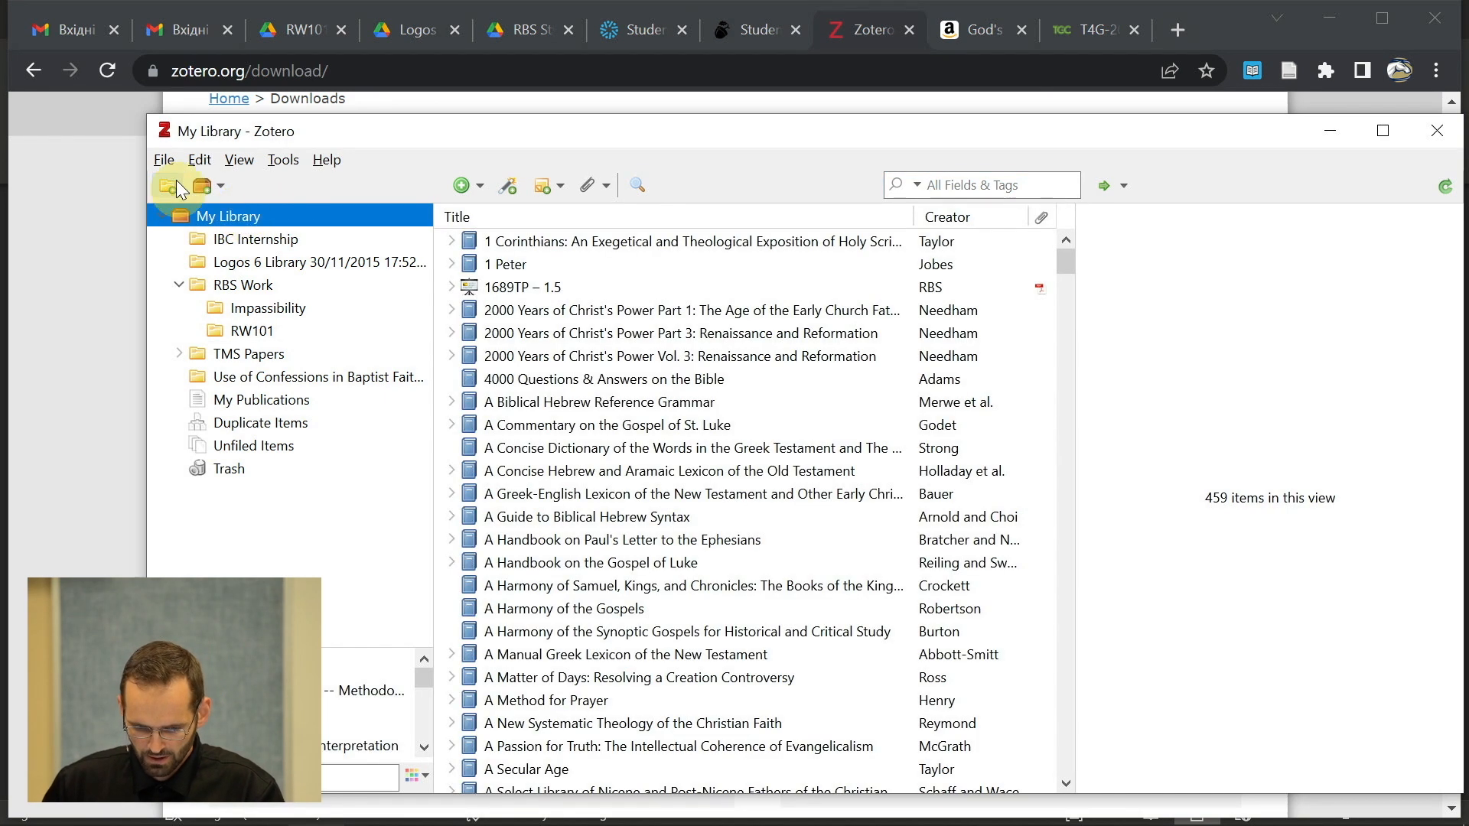
pyautogui.click(164, 160)
pyautogui.moveTo(199, 176)
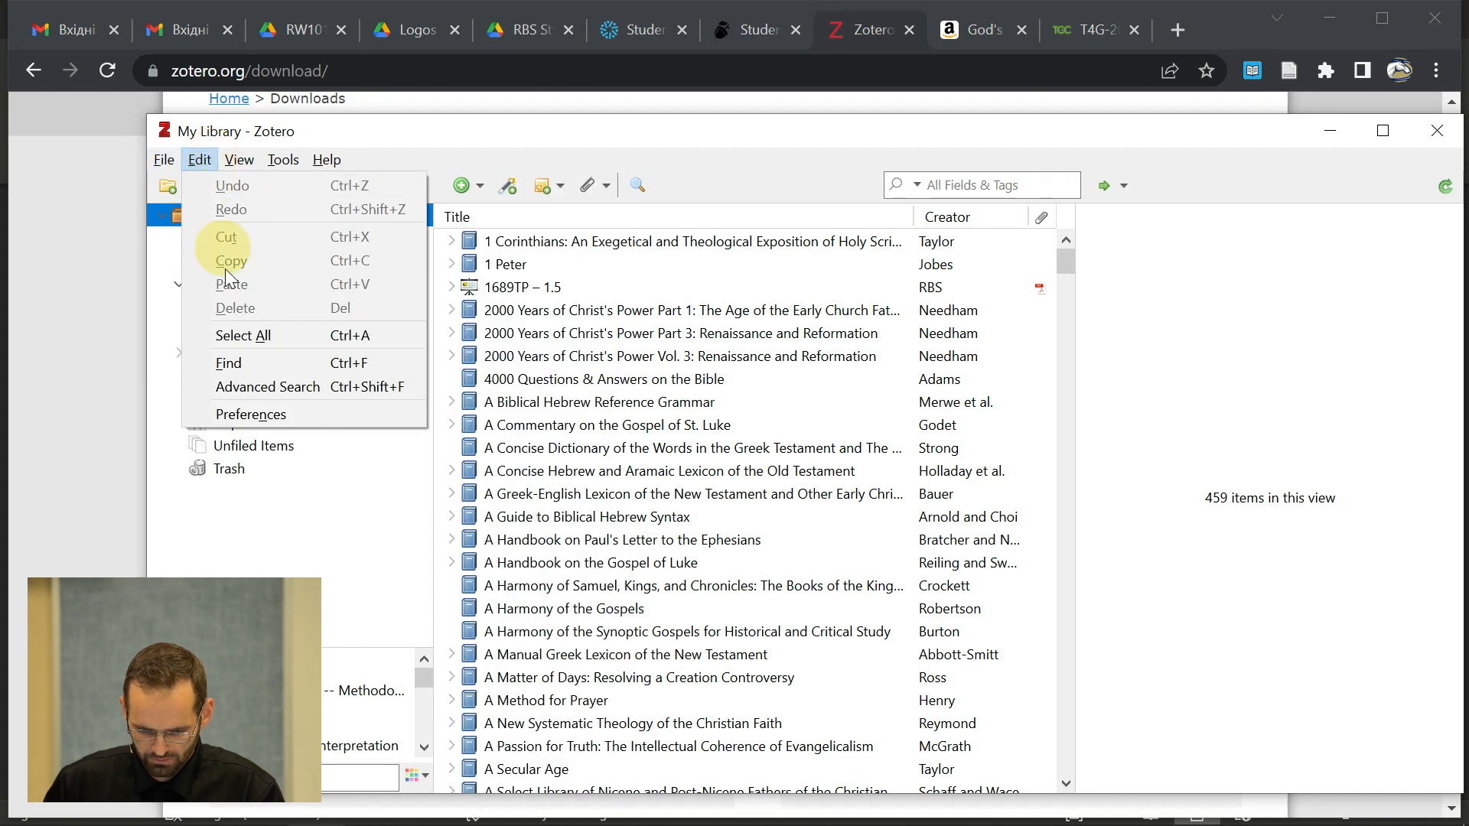
pyautogui.click(252, 413)
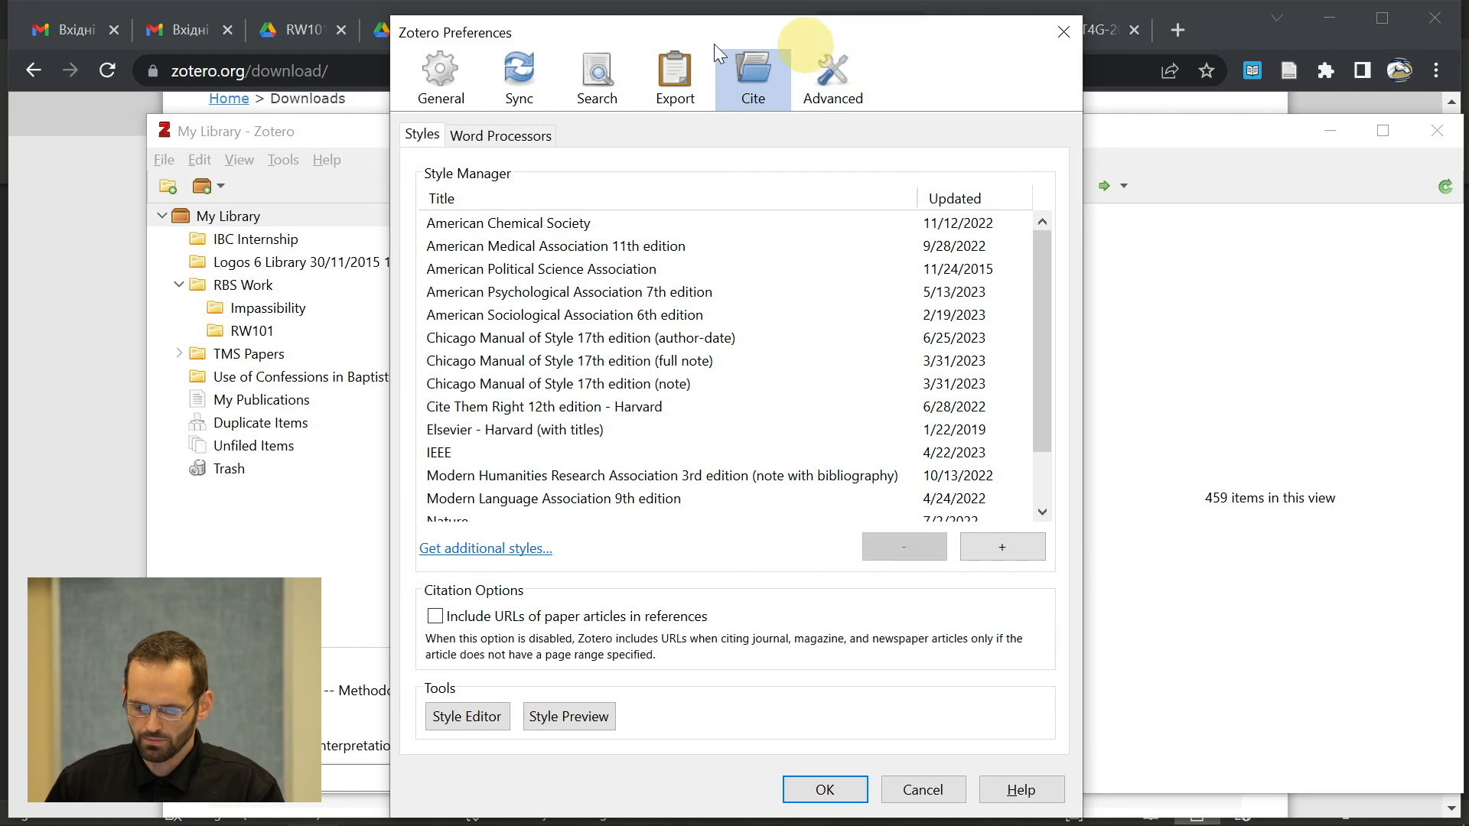
pyautogui.click(520, 77)
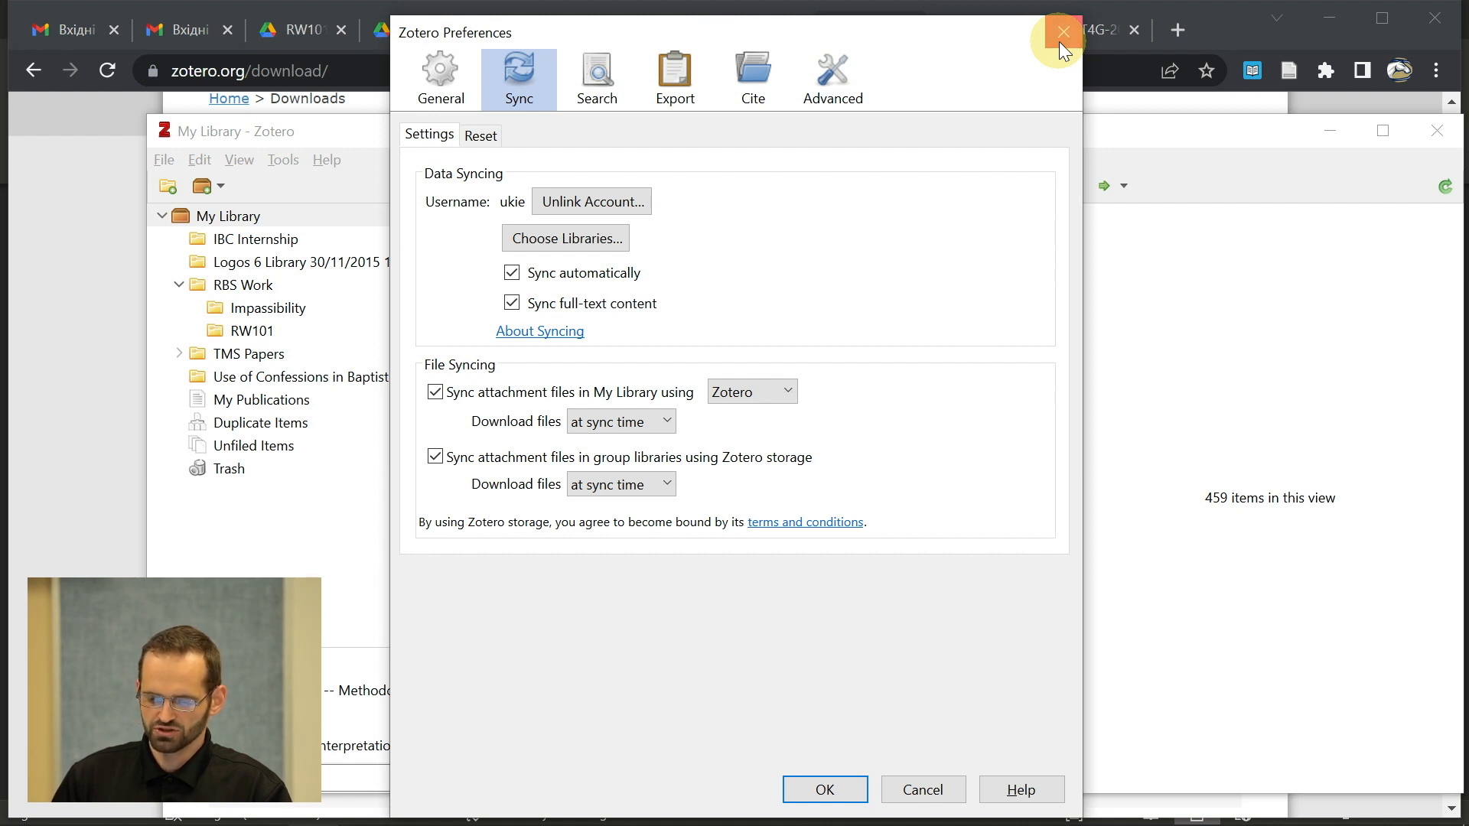
pyautogui.click(1061, 45)
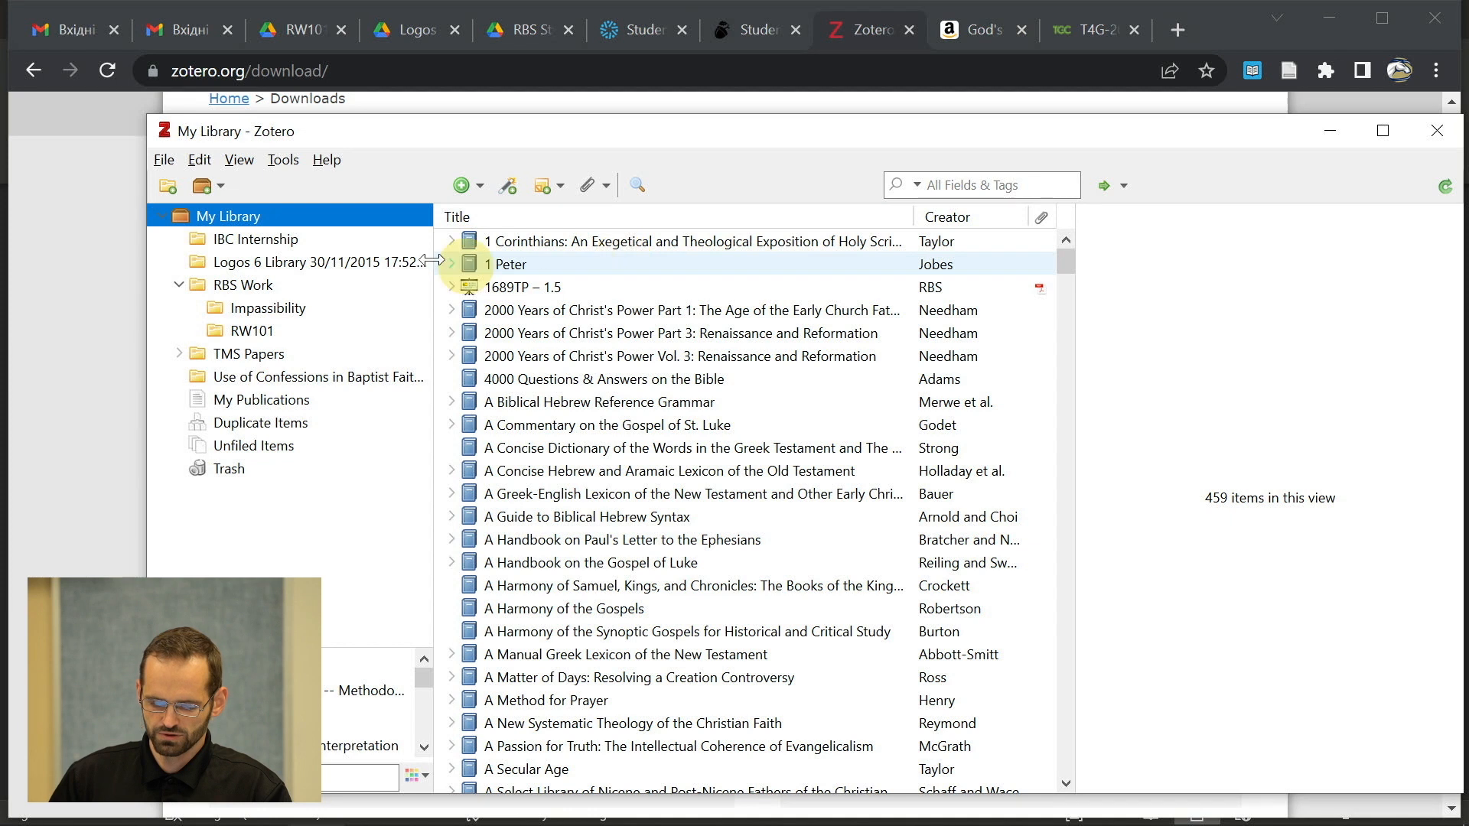
# - Open the empty RBS Work collection, then bring the Word term paper forward
pyautogui.click(239, 285)
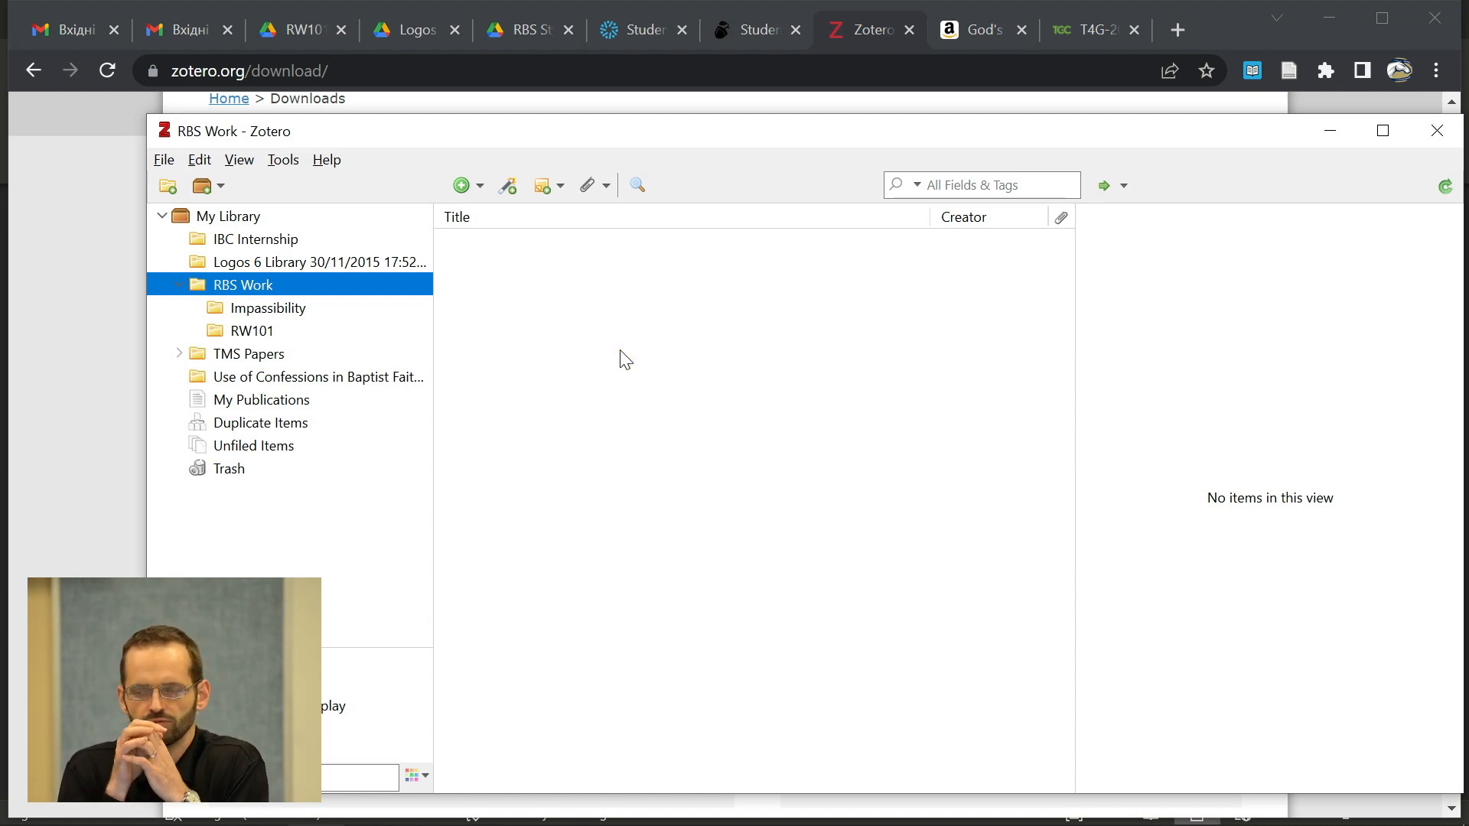
pyautogui.moveTo(567, 813)
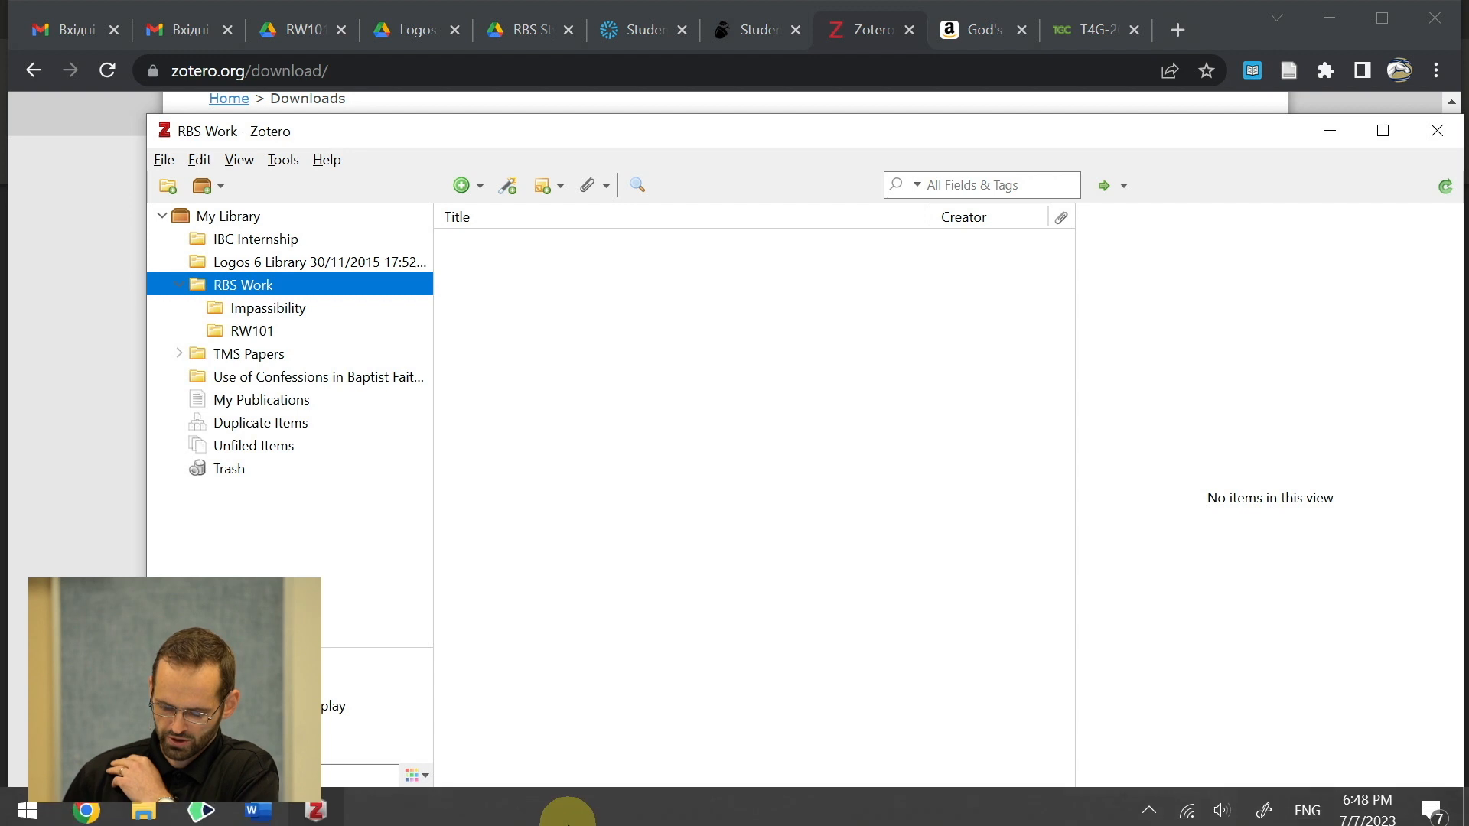
pyautogui.click(256, 805)
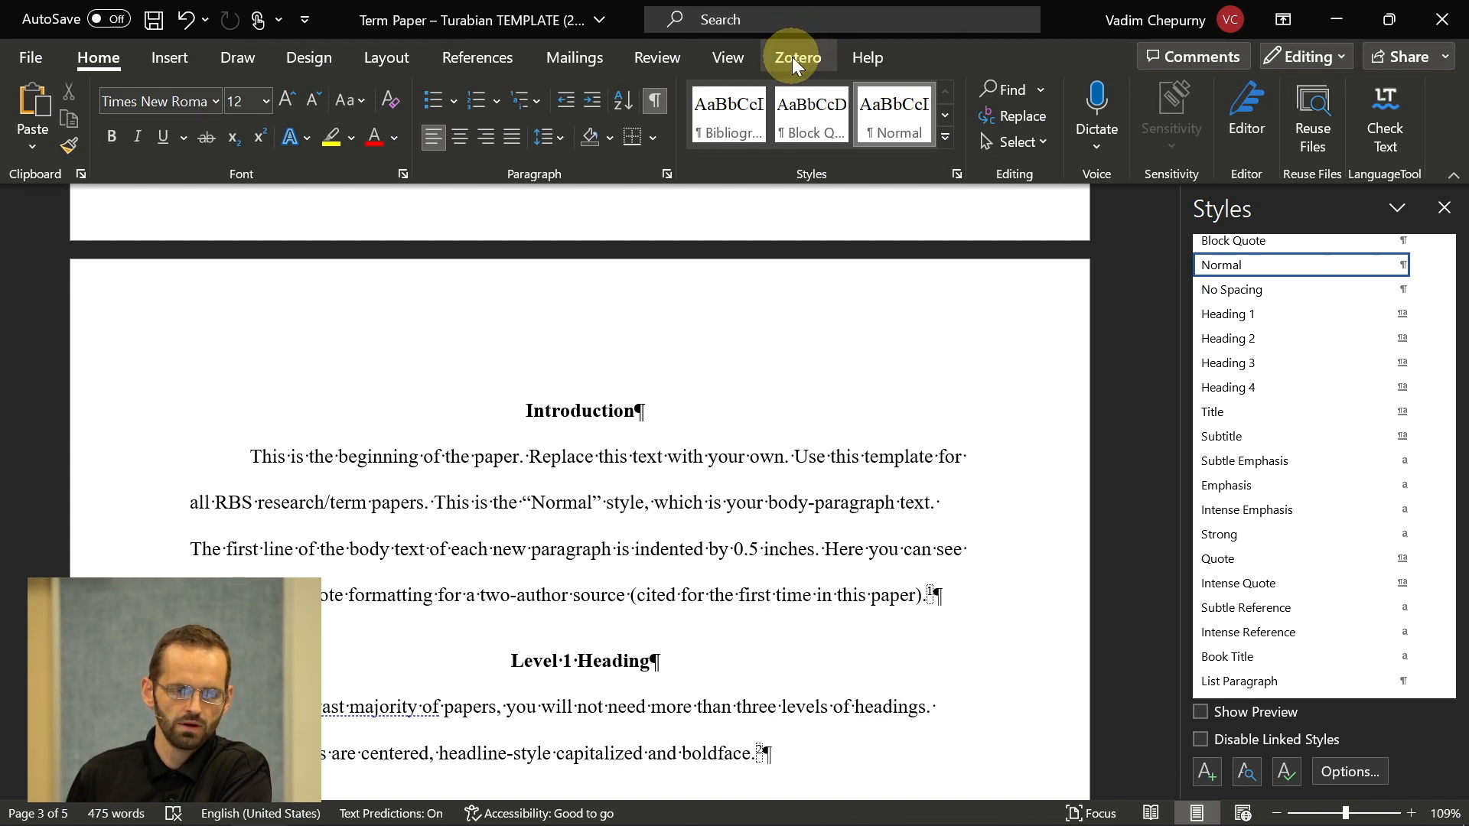
# - Show the Zotero citation tools in Word, then return to the Zotero library window
pyautogui.click(792, 62)
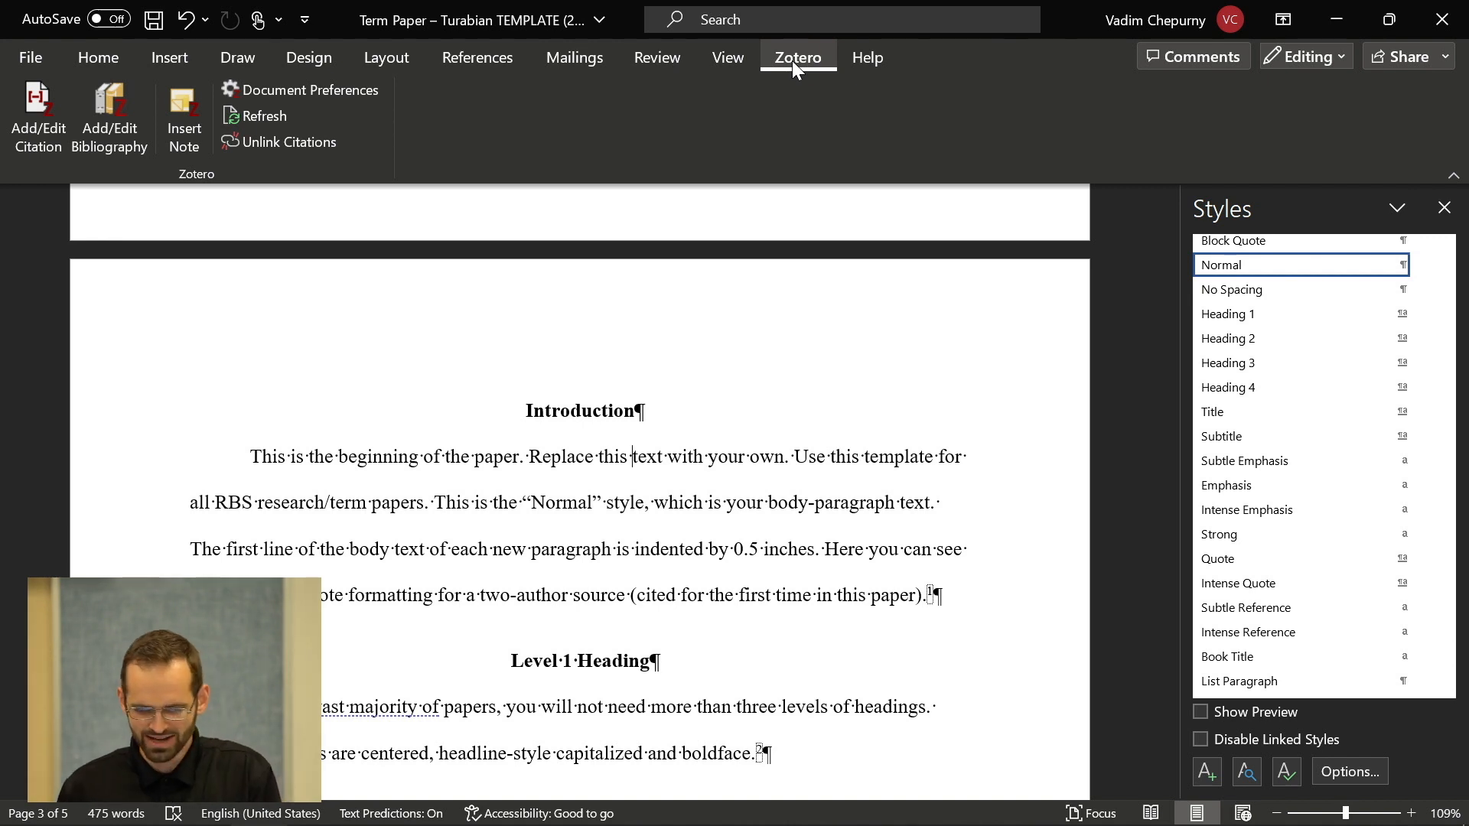
pyautogui.hotkey('alt', 'Tab')
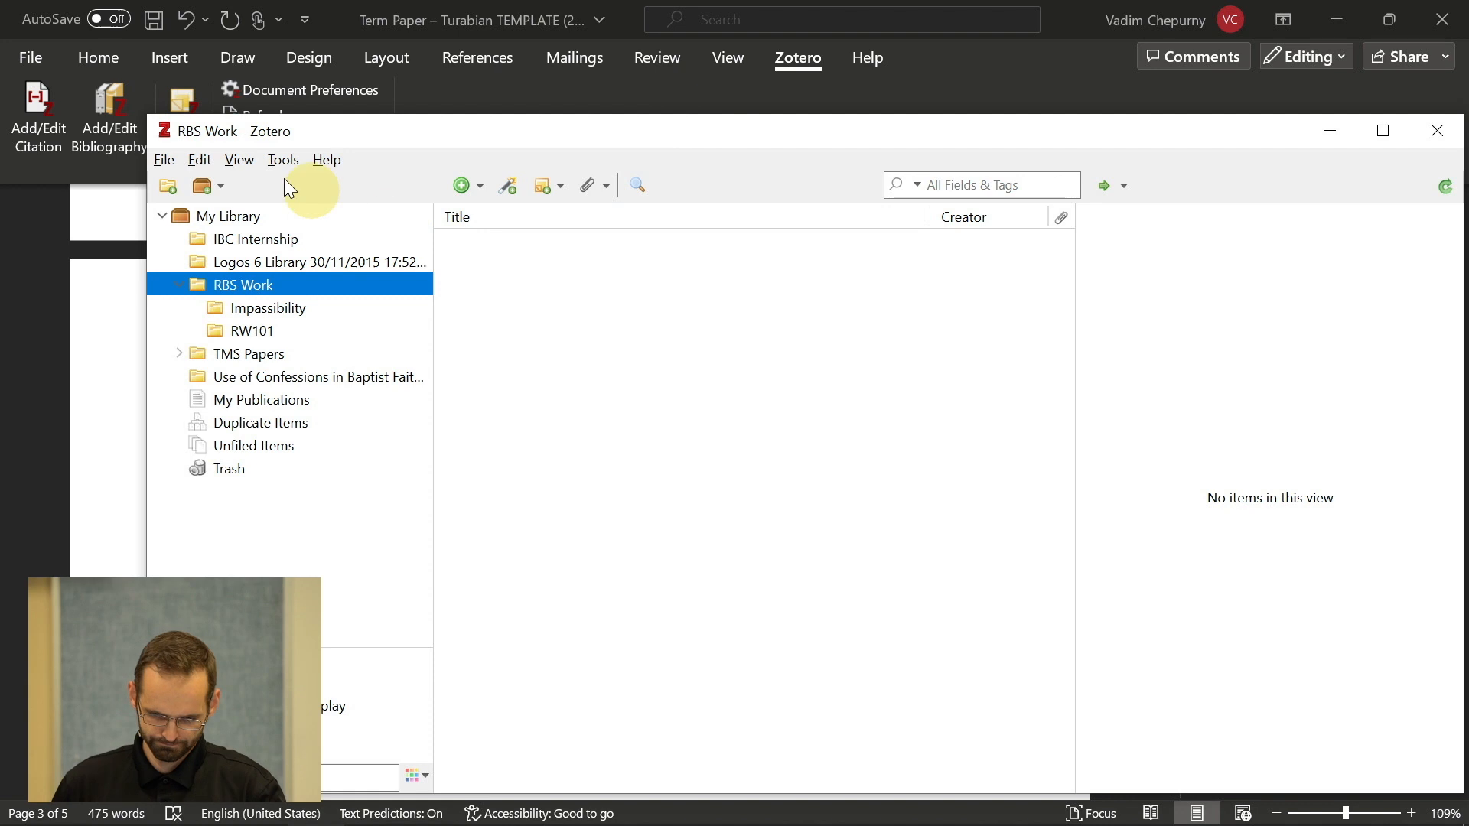
# - In Edit > Preferences, go to the Cite pane and open 'Get additional styles...'
pyautogui.click(201, 159)
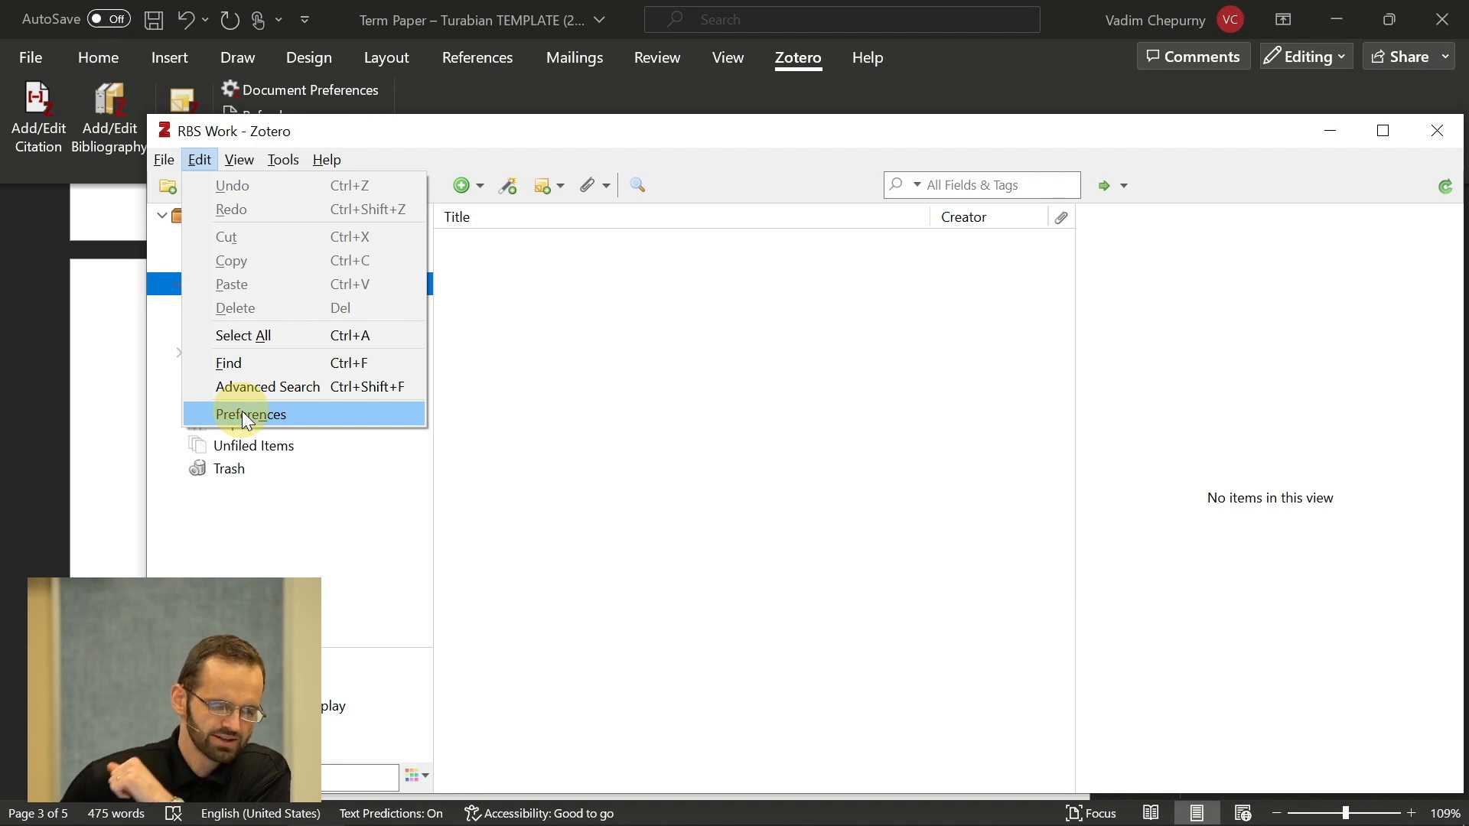
pyautogui.click(242, 416)
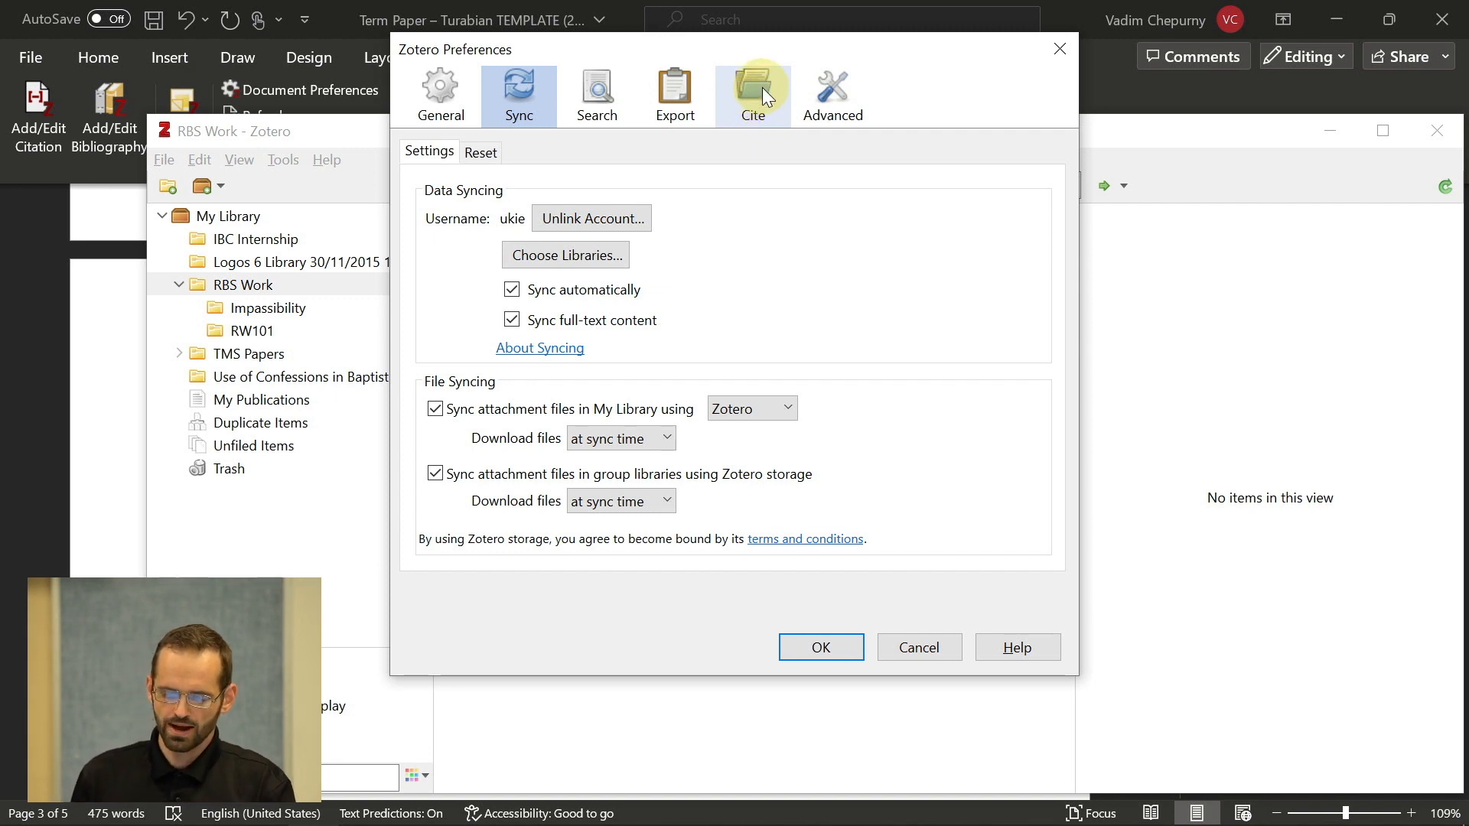
pyautogui.click(762, 87)
pyautogui.scroll(-1, 631, 343)
pyautogui.scroll(1, 612, 341)
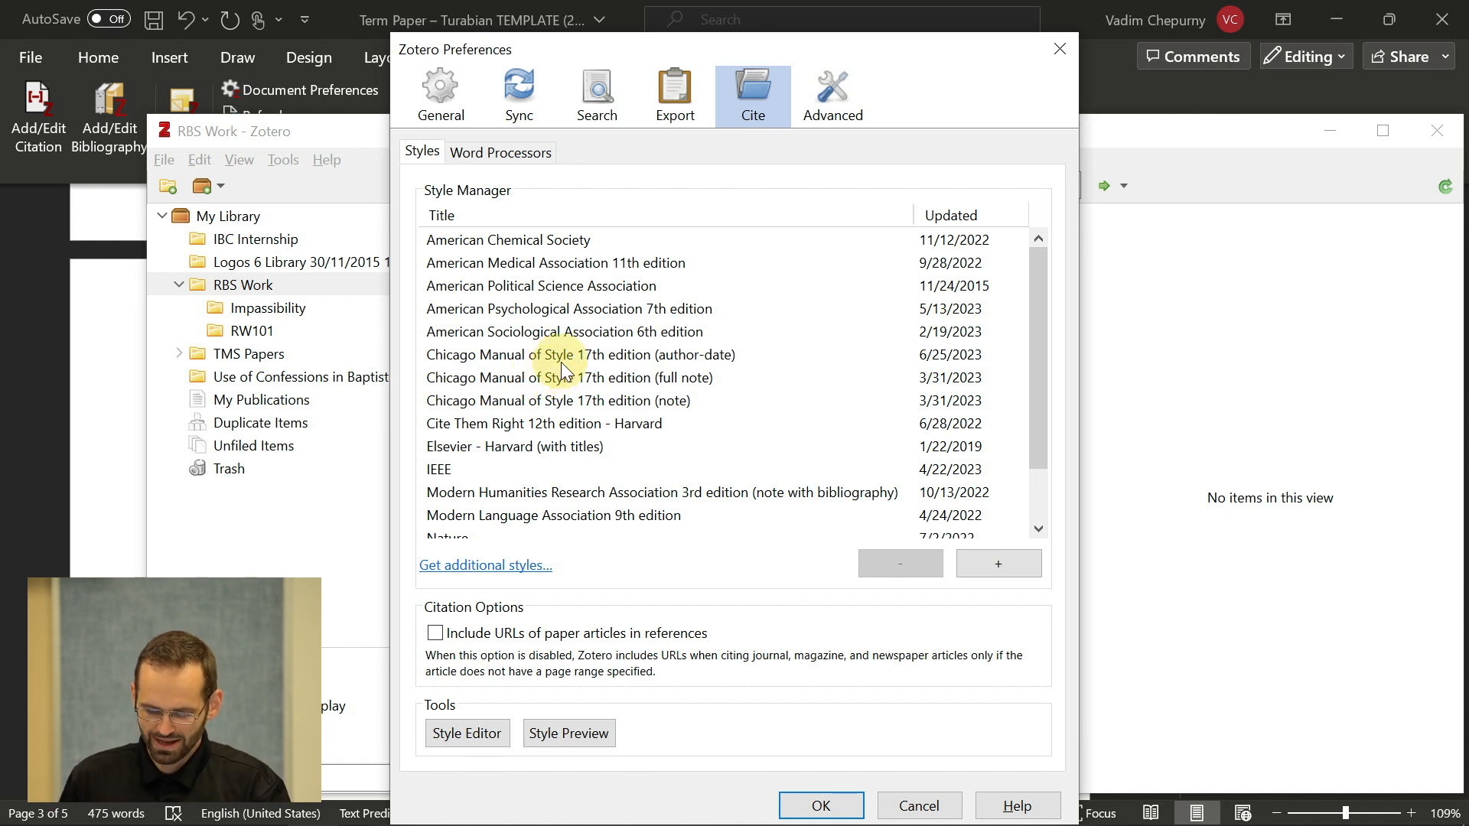
pyautogui.scroll(-3, 563, 371)
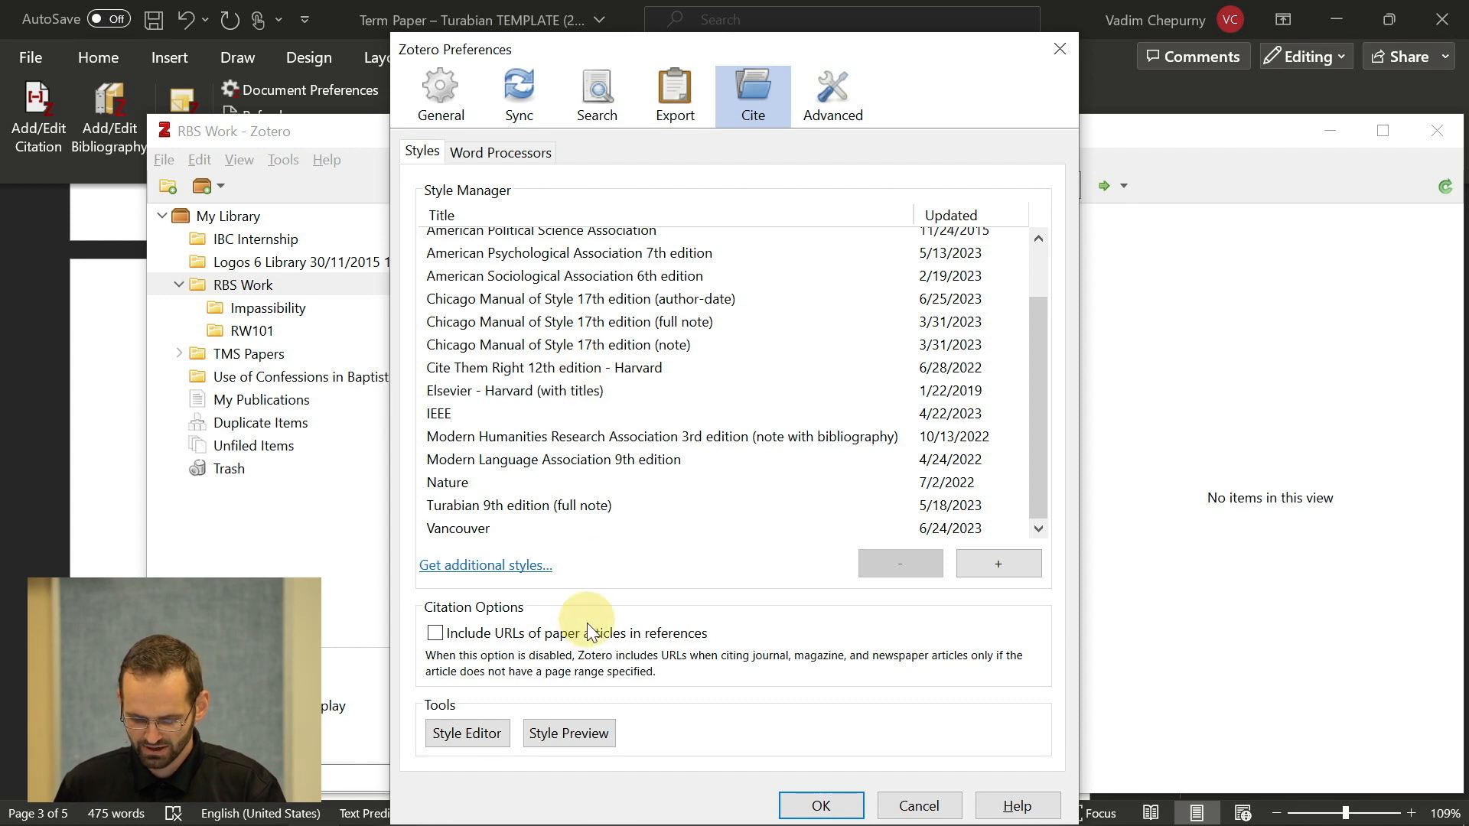
pyautogui.click(468, 567)
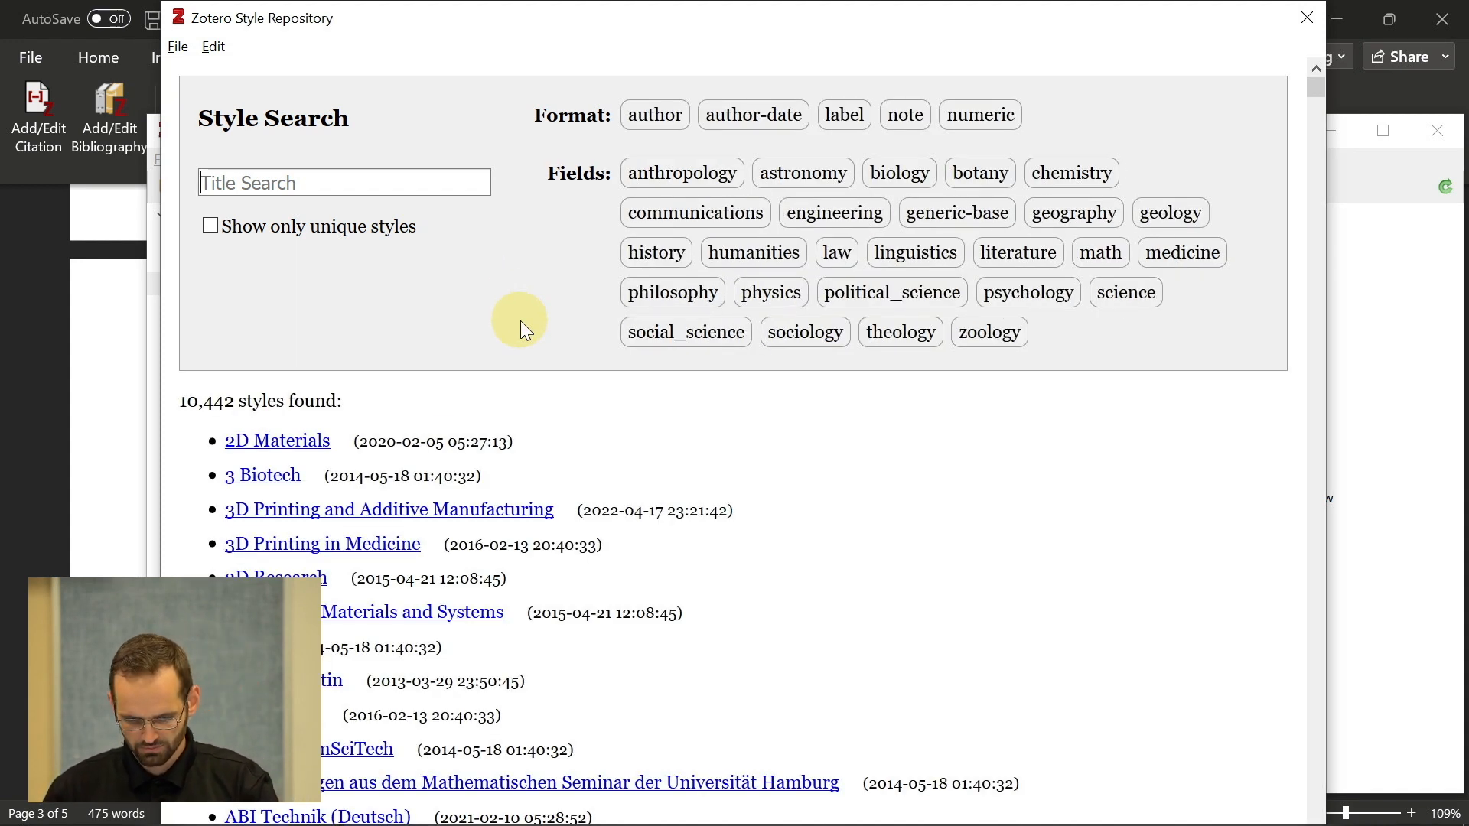
# - Find and install Turabian 9th edition (full note), close Preferences, and return to Word
pyautogui.write('turabian')
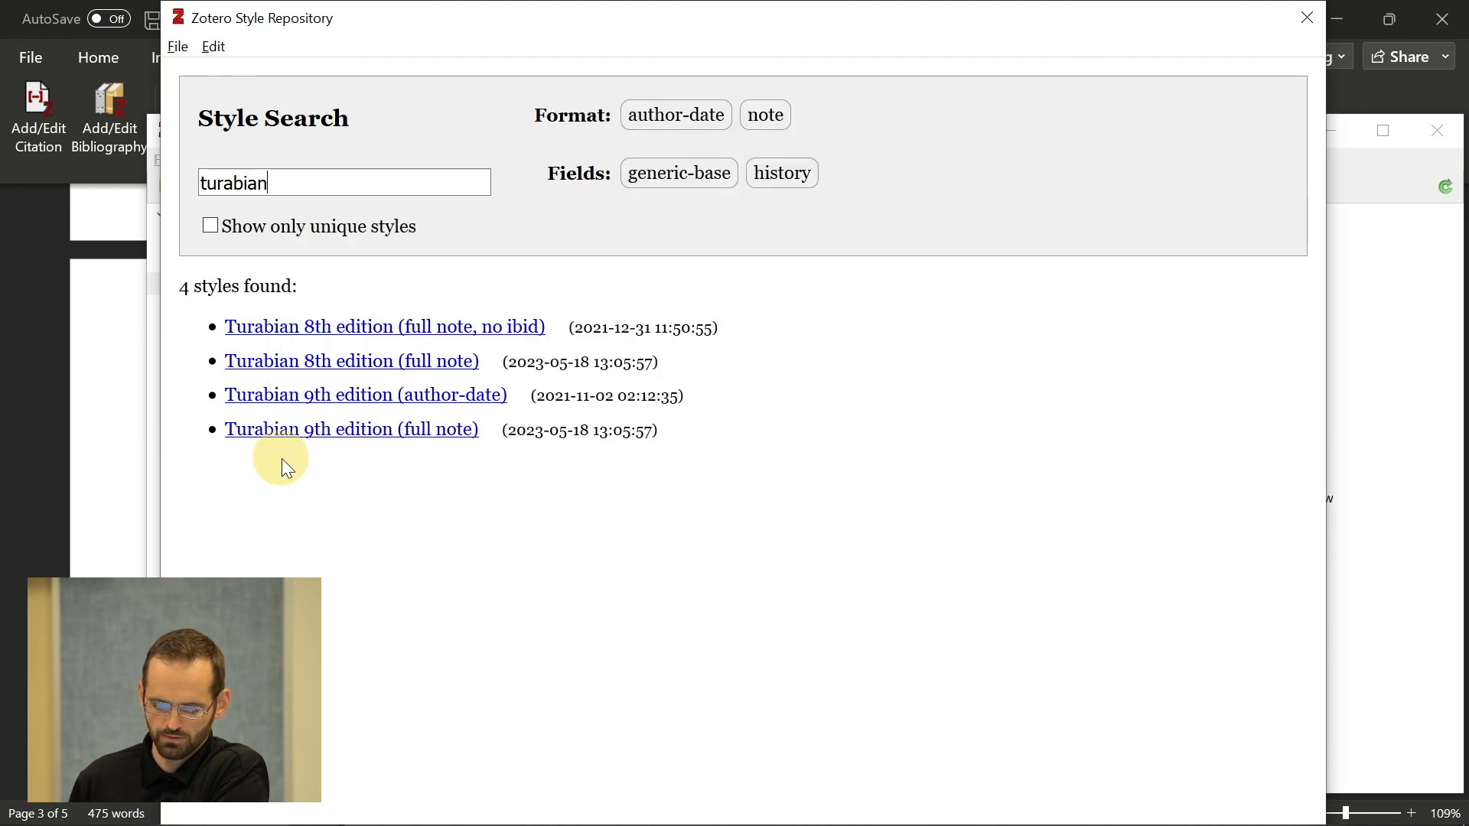
pyautogui.click(282, 433)
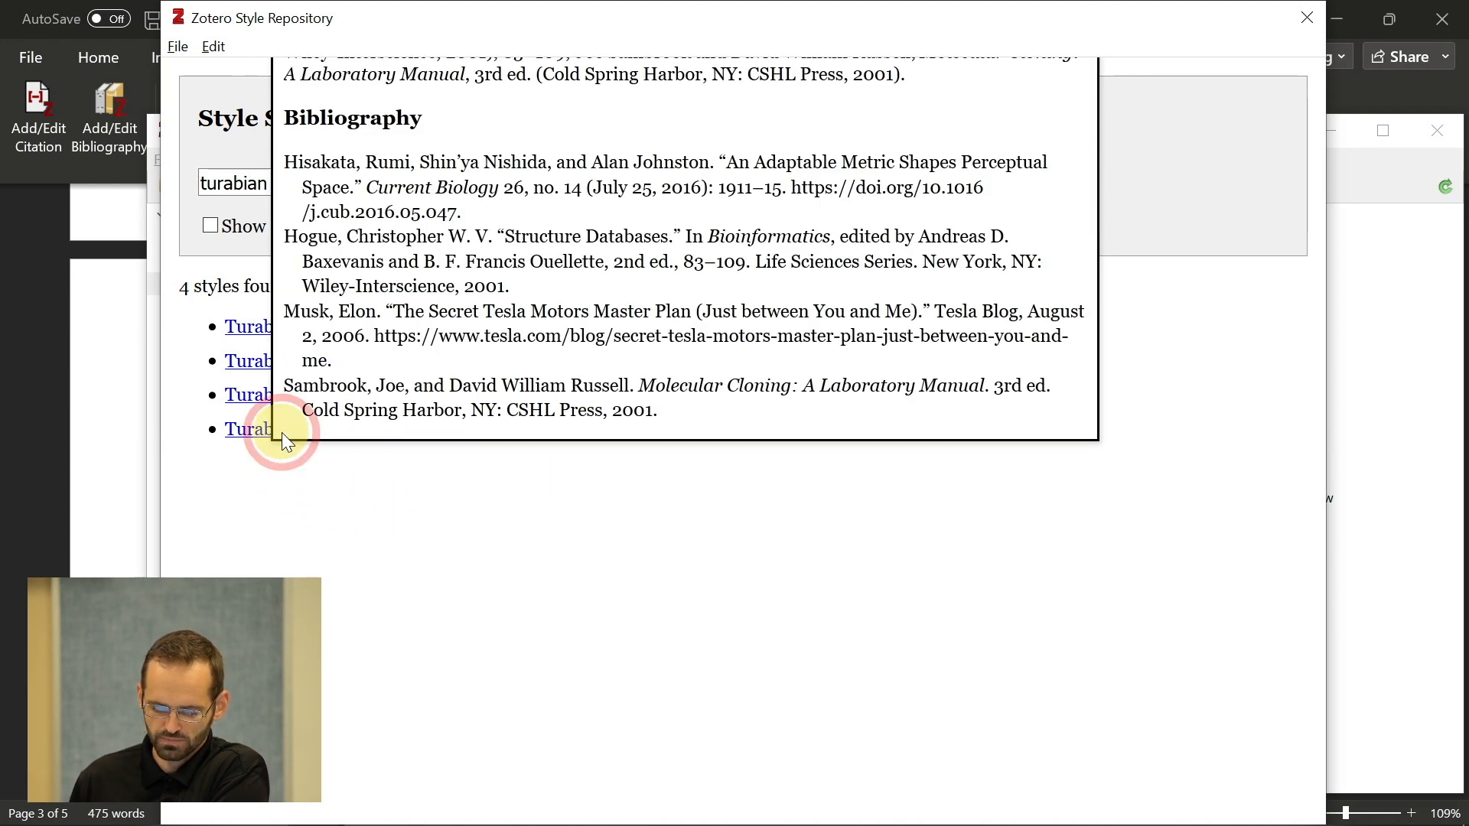
pyautogui.click(242, 427)
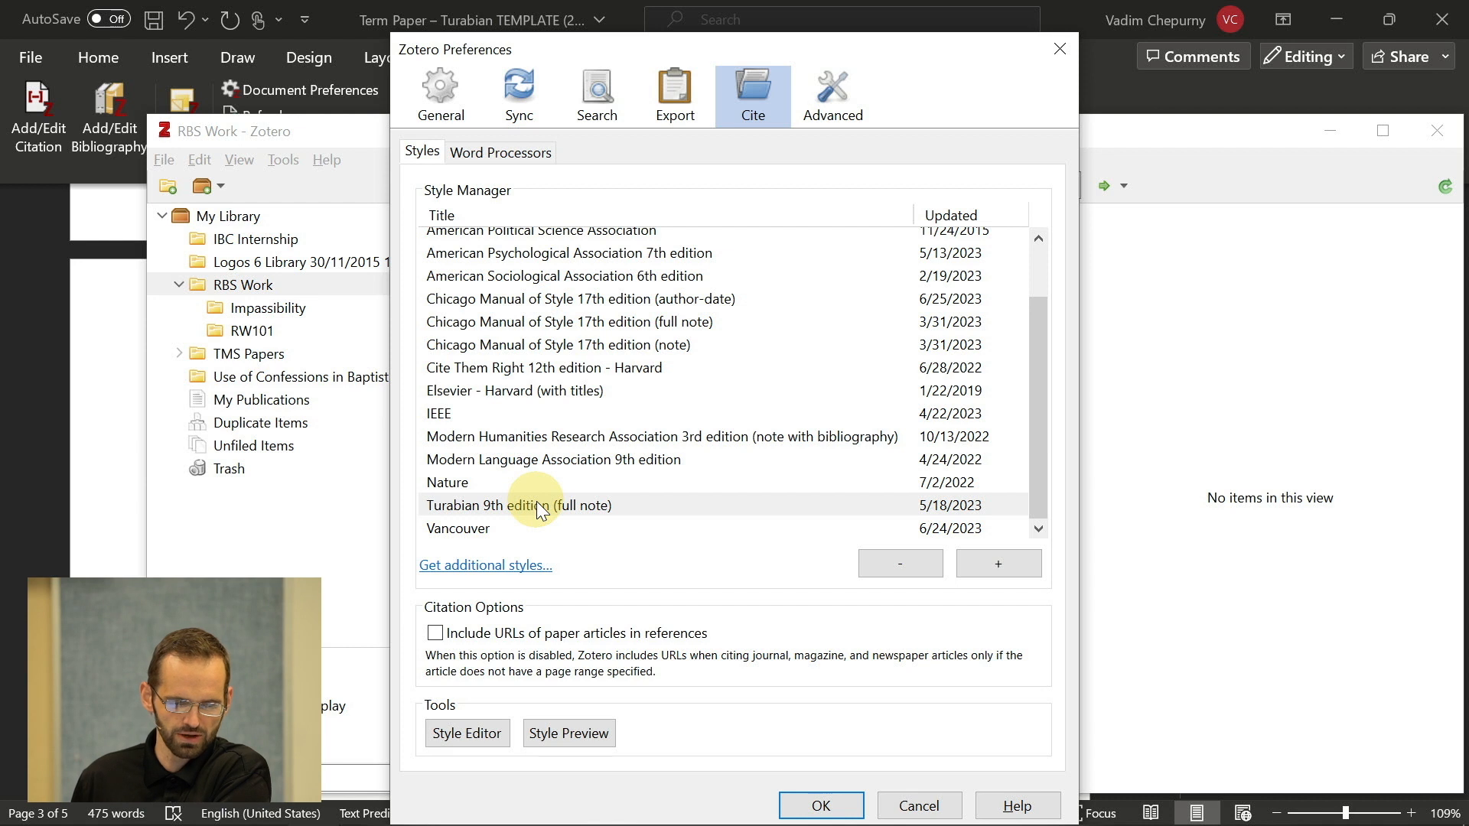
pyautogui.click(826, 805)
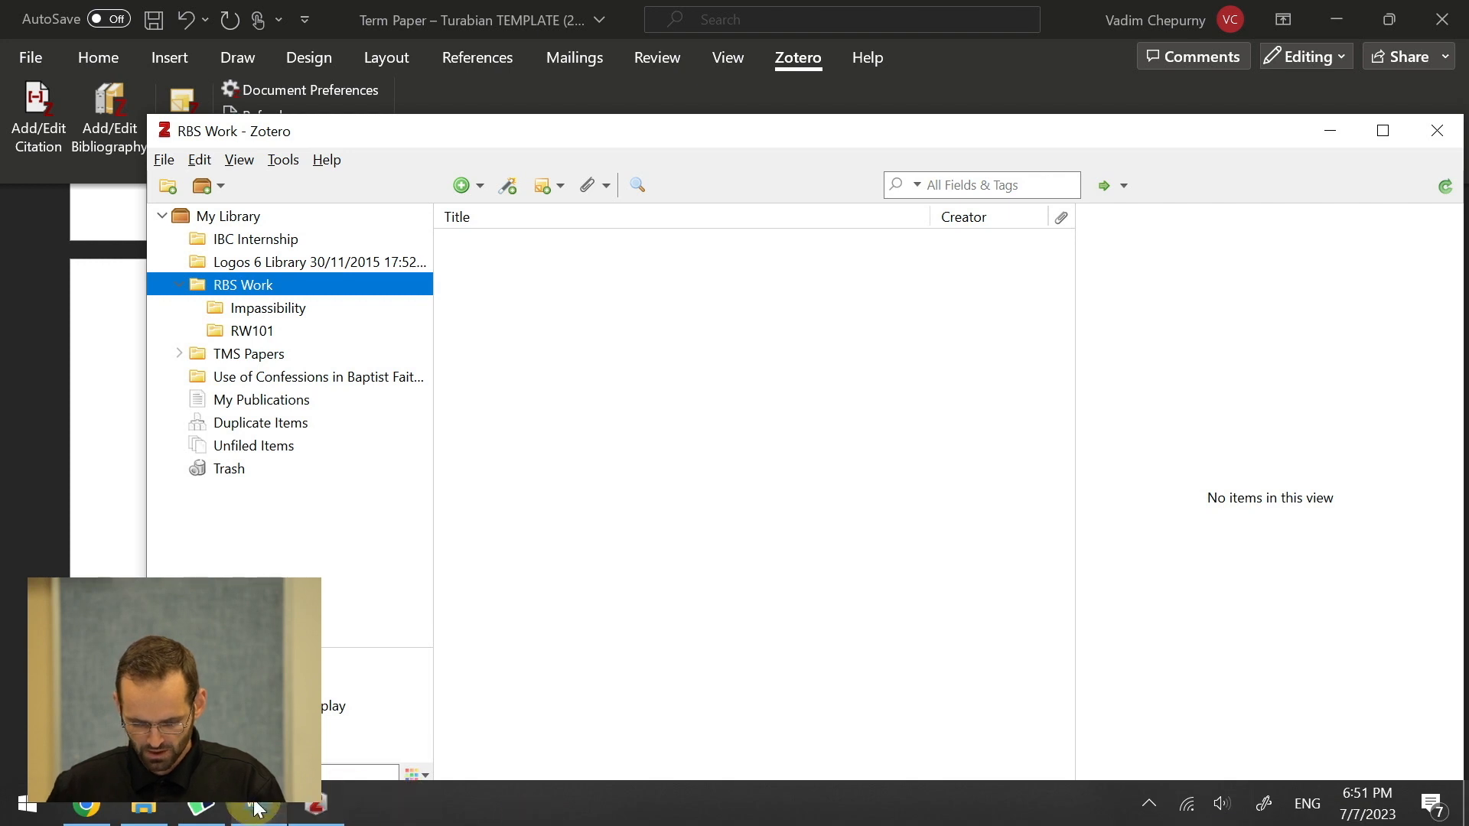
pyautogui.click(256, 808)
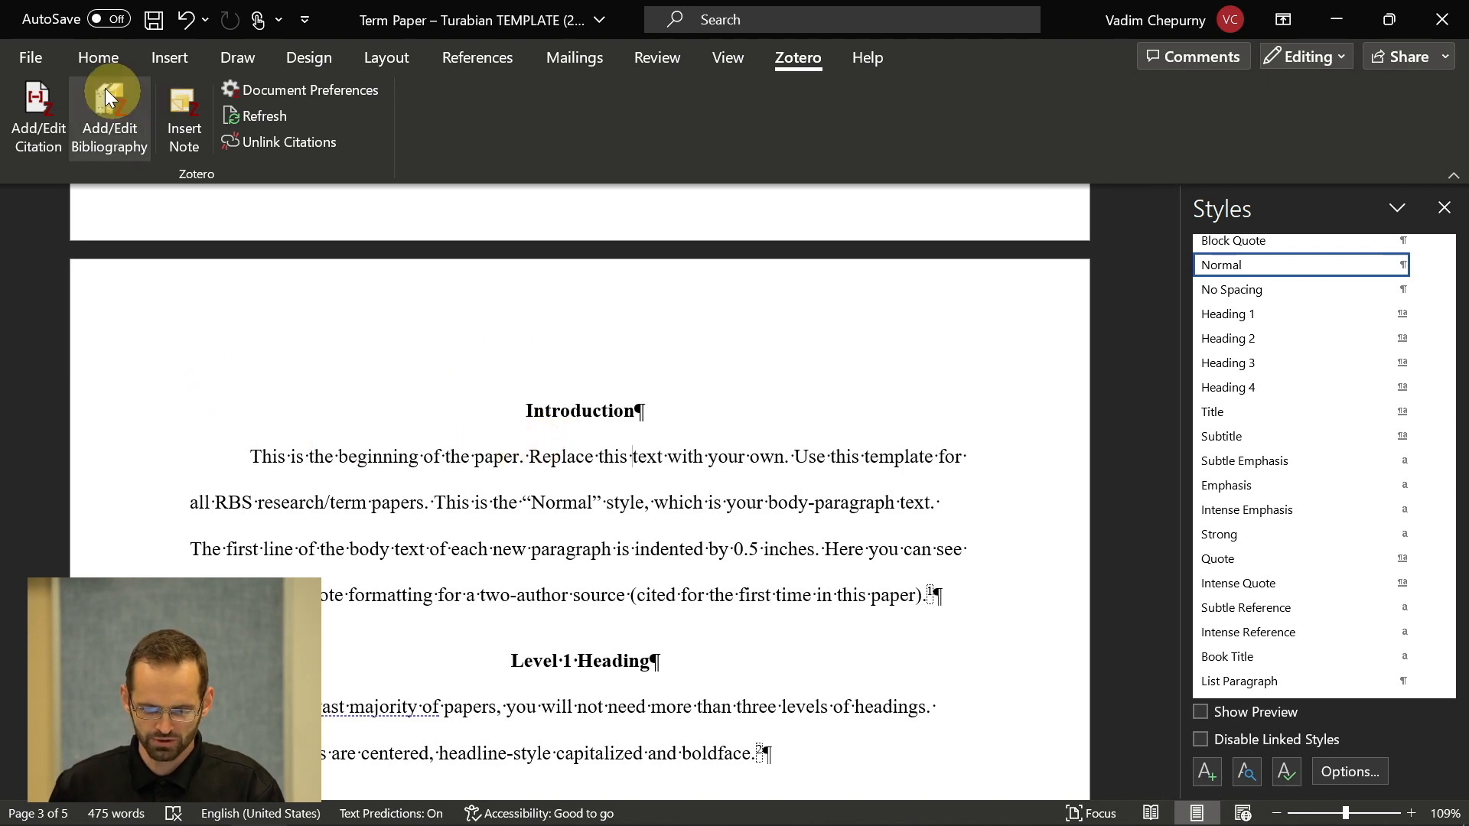
# - Save the term paper as a new file named the student's name followed by '_RW101_Paper1'
pyautogui.click(38, 62)
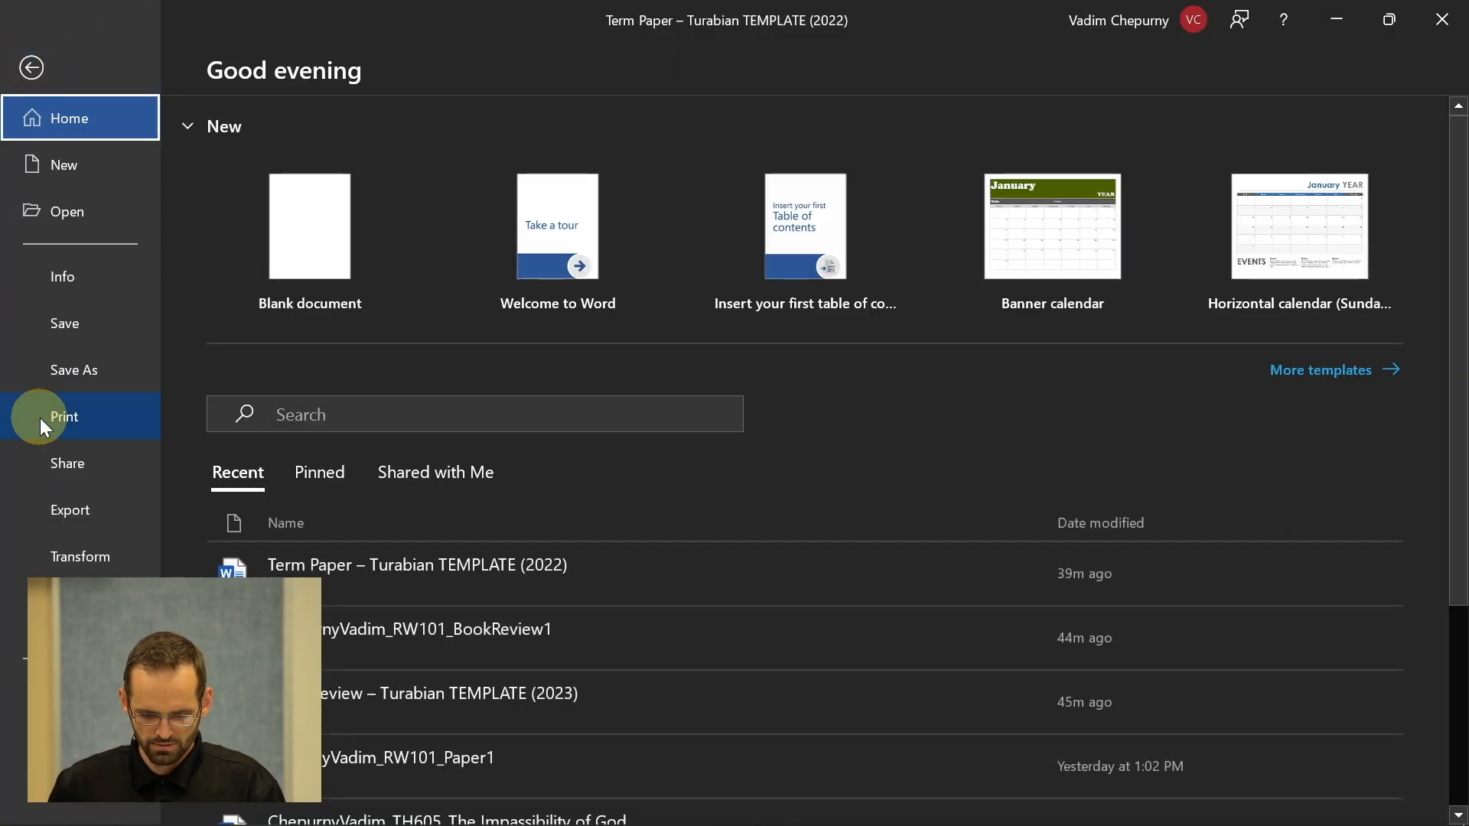
pyautogui.click(89, 375)
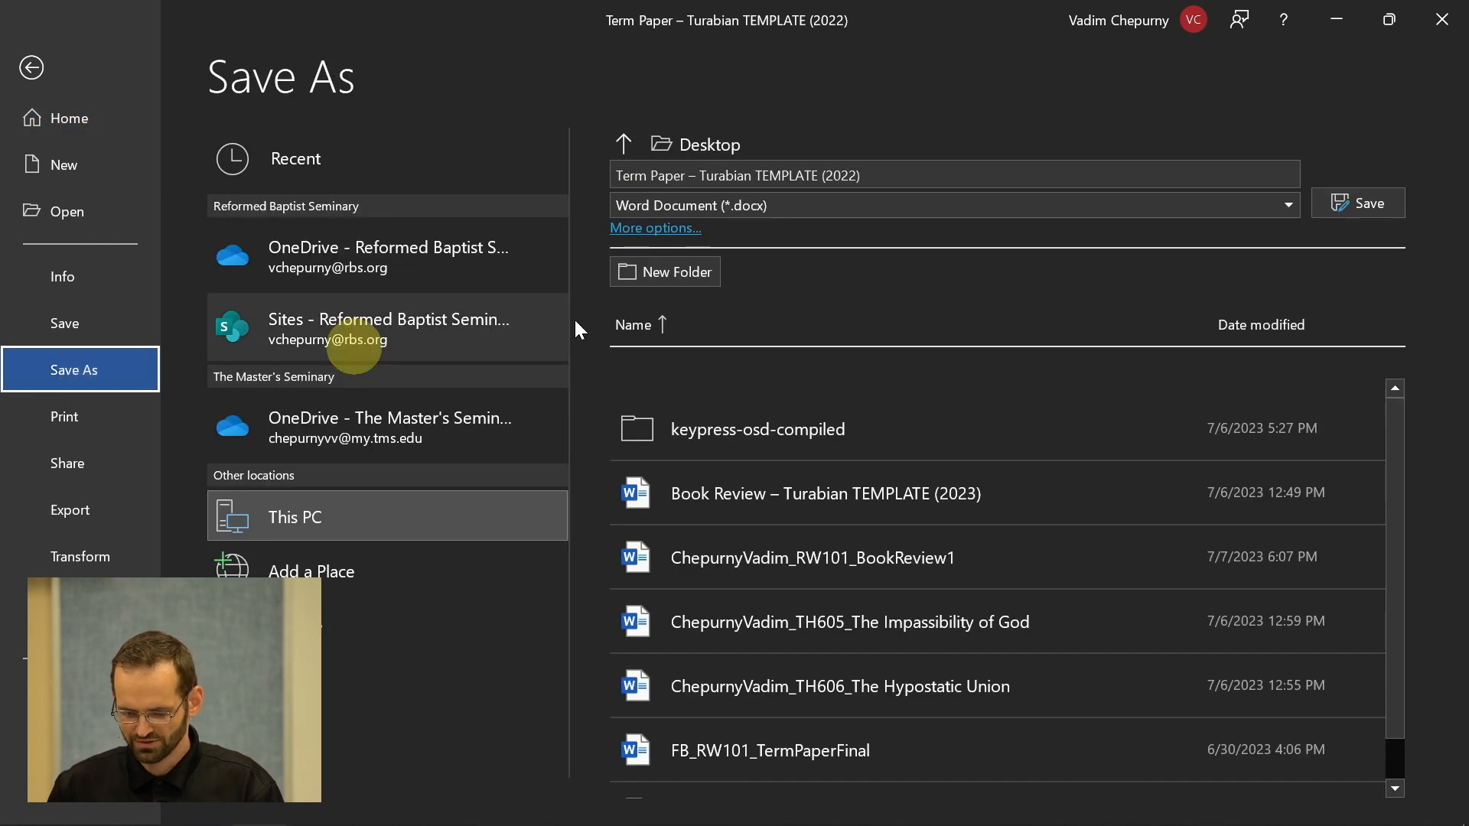
pyautogui.click(885, 178)
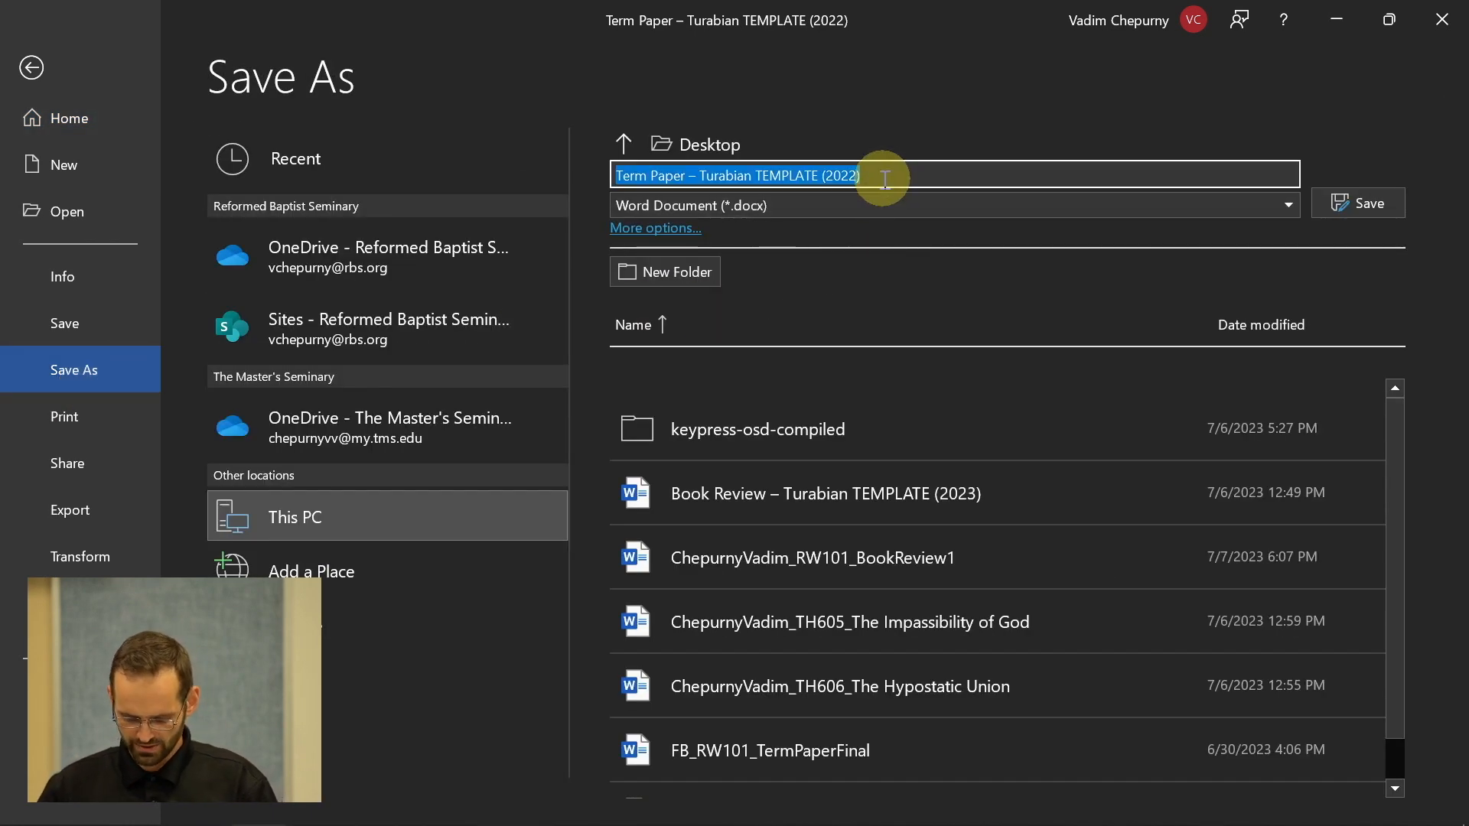
pyautogui.press('capslock')
pyautogui.write('CH')
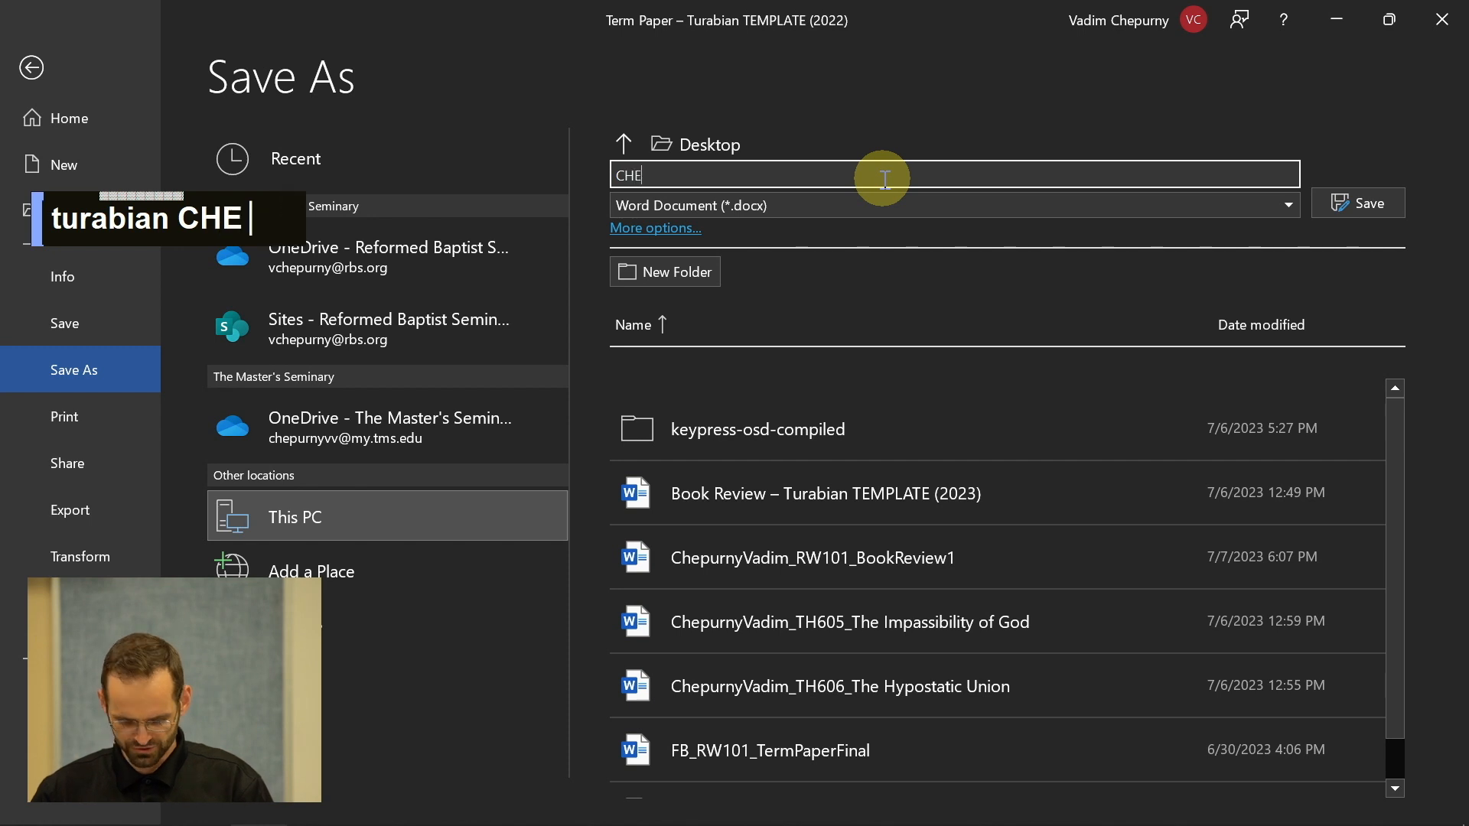
pyautogui.press('BackSpace')
pyautogui.press('capslock')
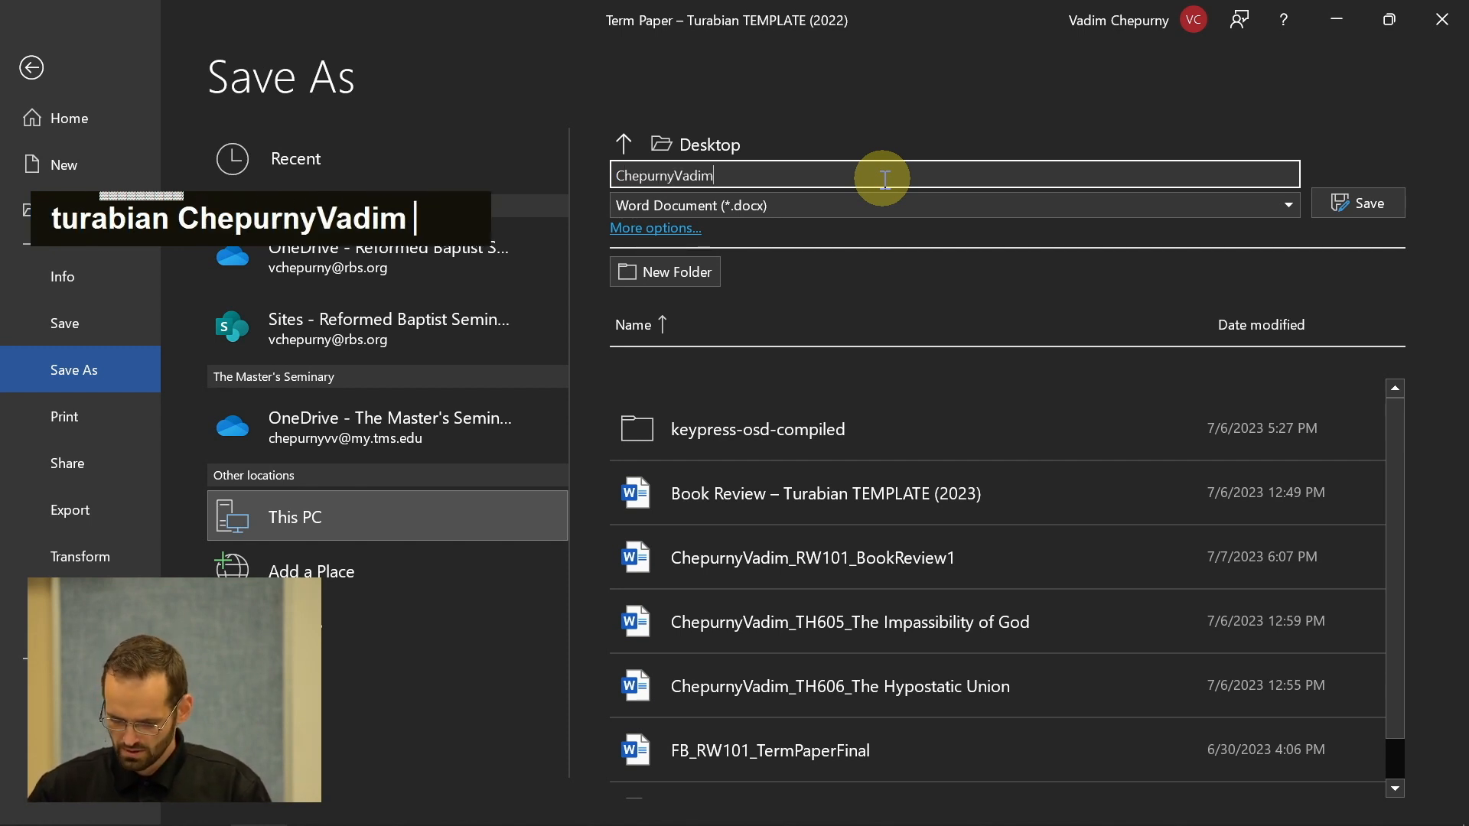
pyautogui.write('_RW')
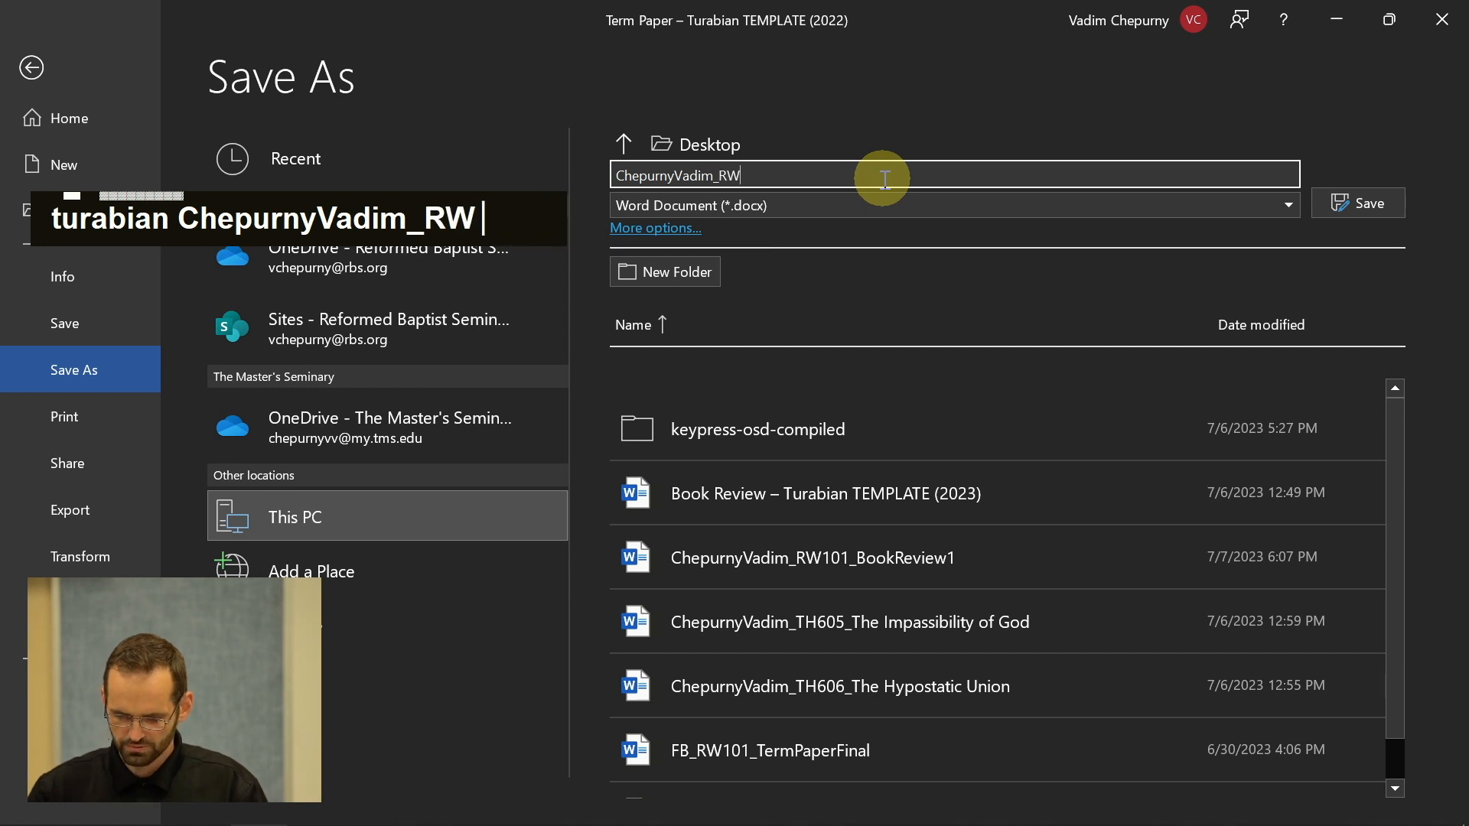
pyautogui.write('101_')
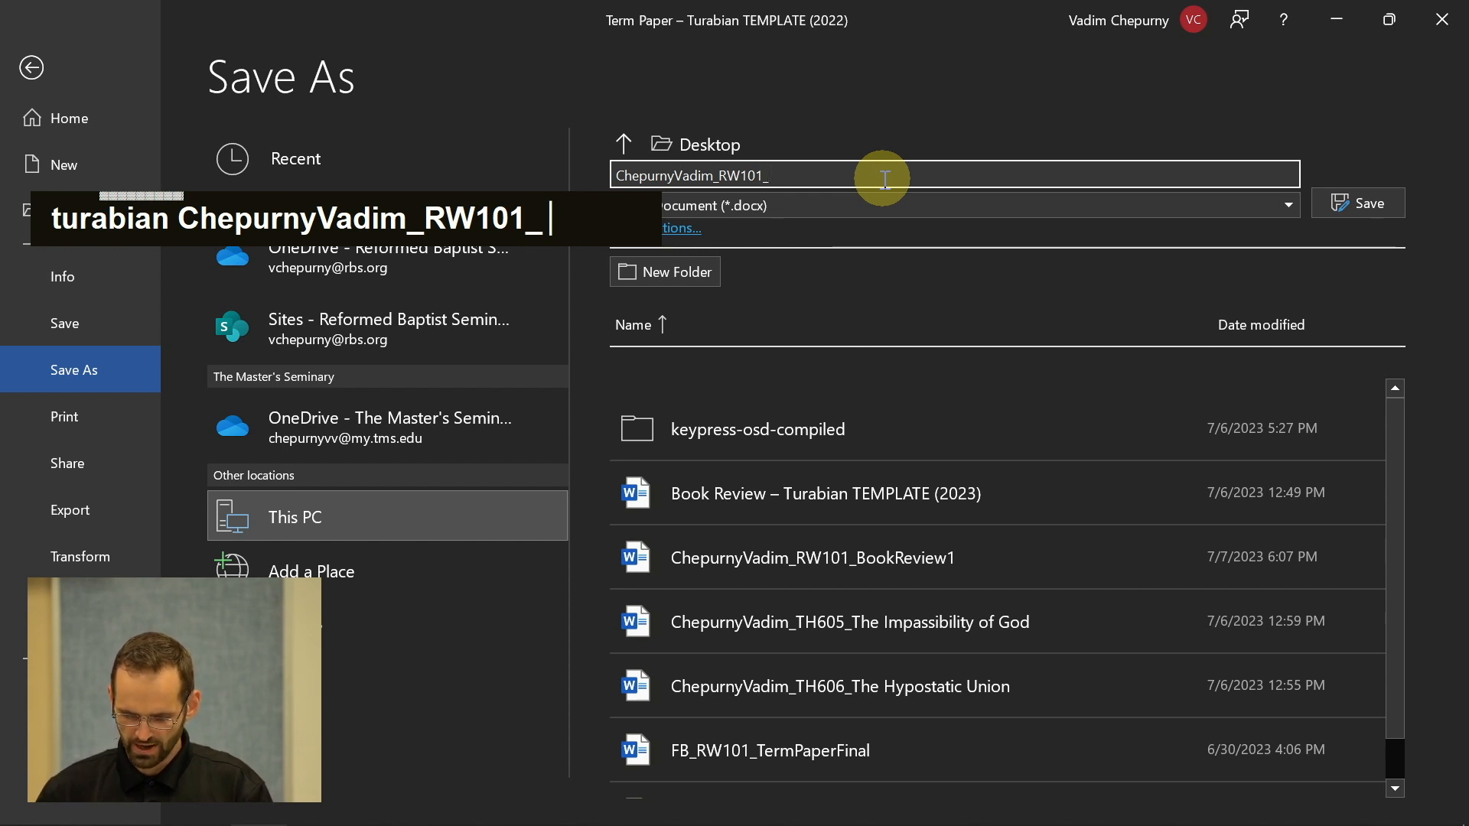
pyautogui.press('shift')
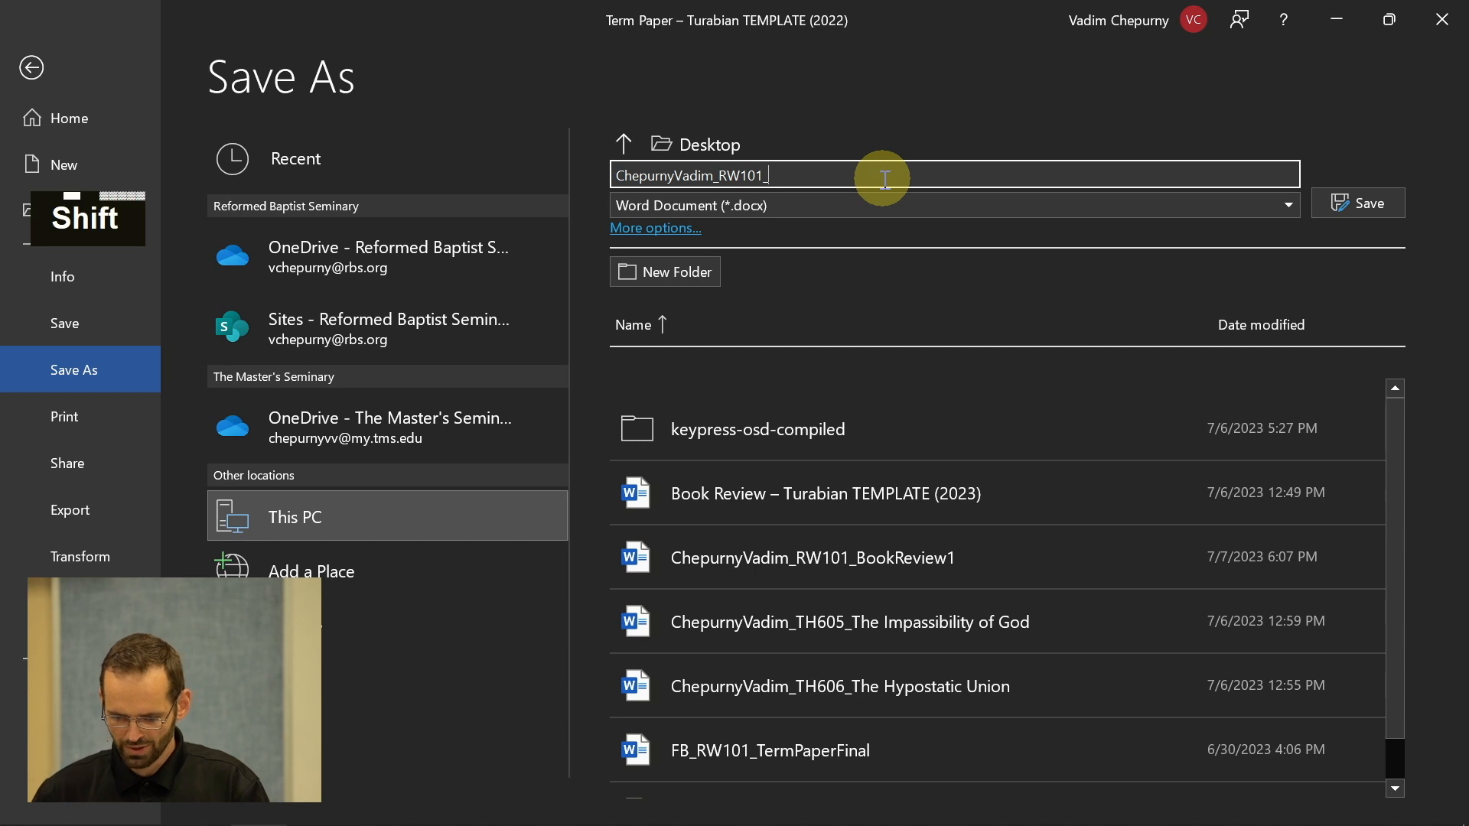
pyautogui.write('Paper1')
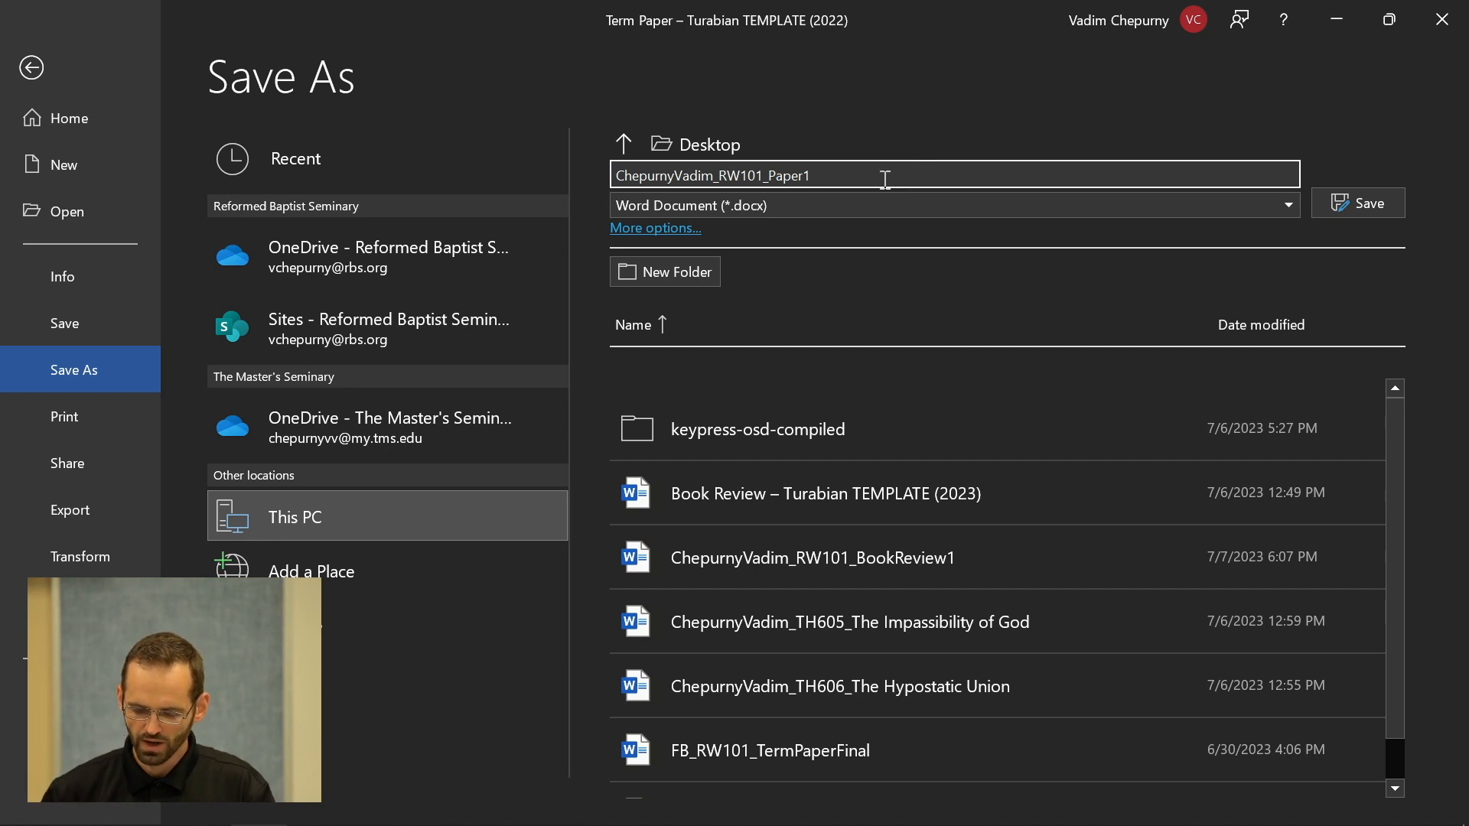
pyautogui.click(1375, 216)
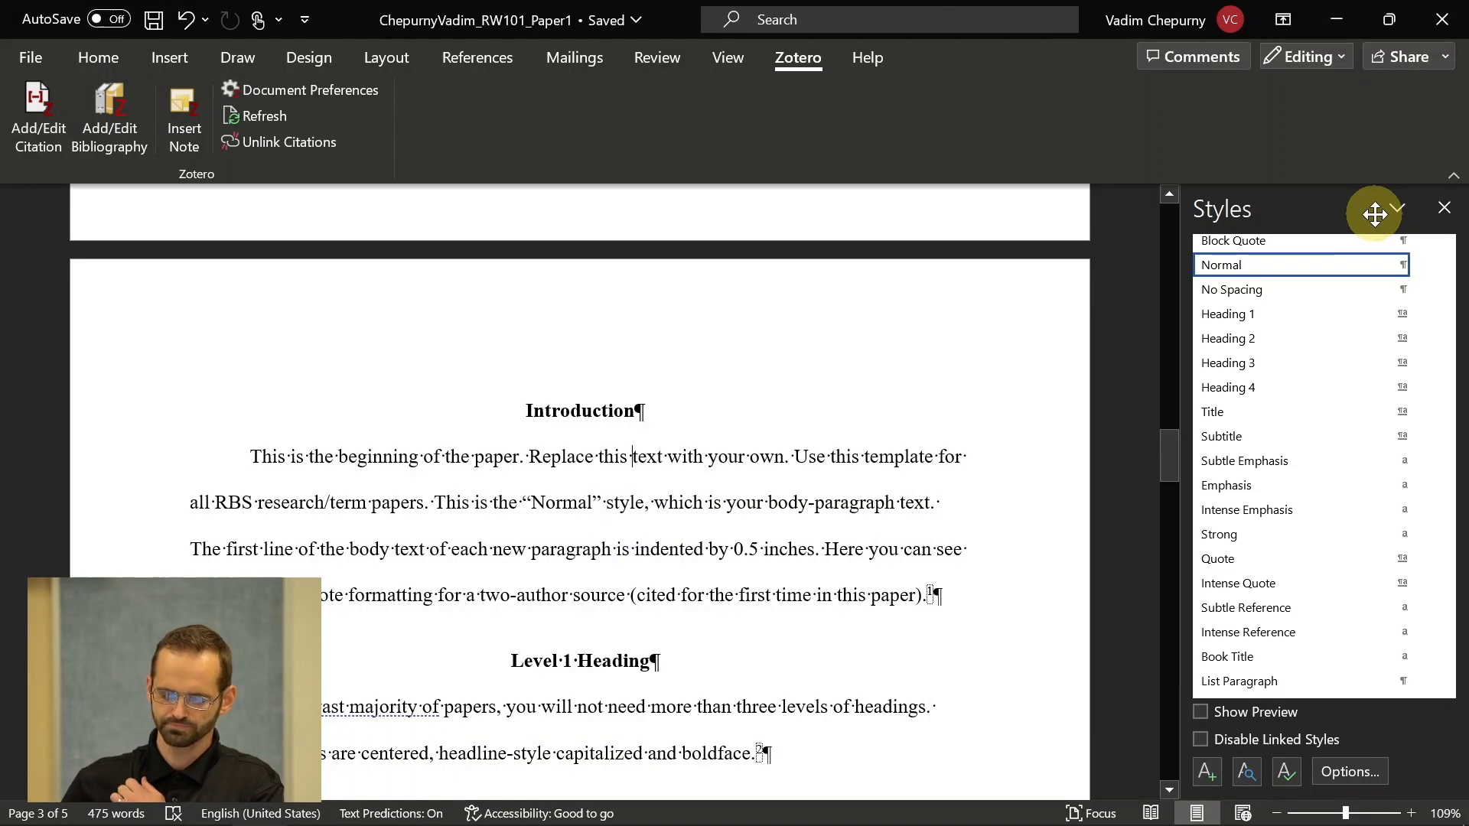
pyautogui.click(546, 400)
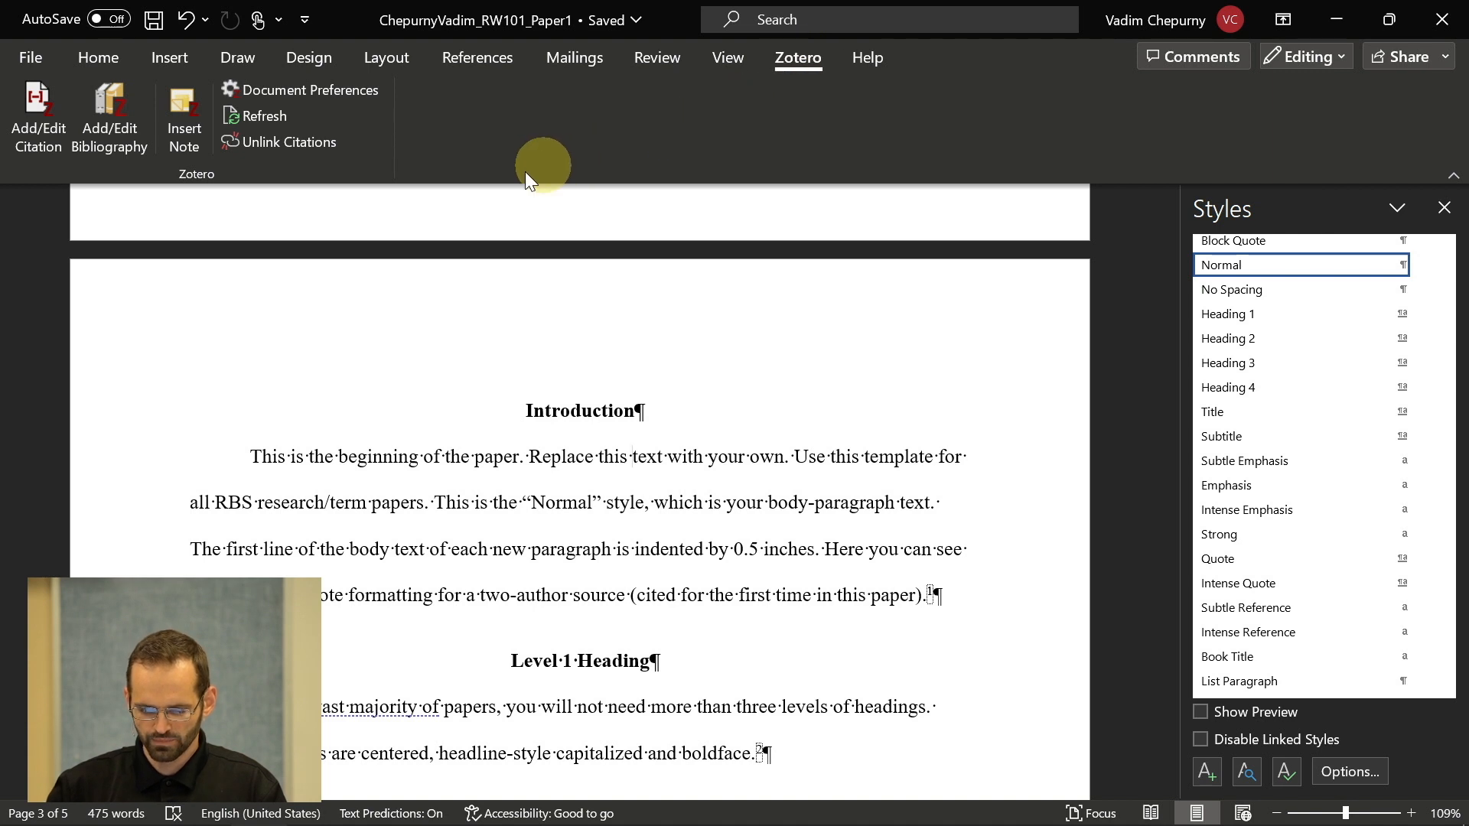
# - In Zotero Document Preferences, choose Turabian 9th edition (full note) with Footnotes
pyautogui.click(328, 90)
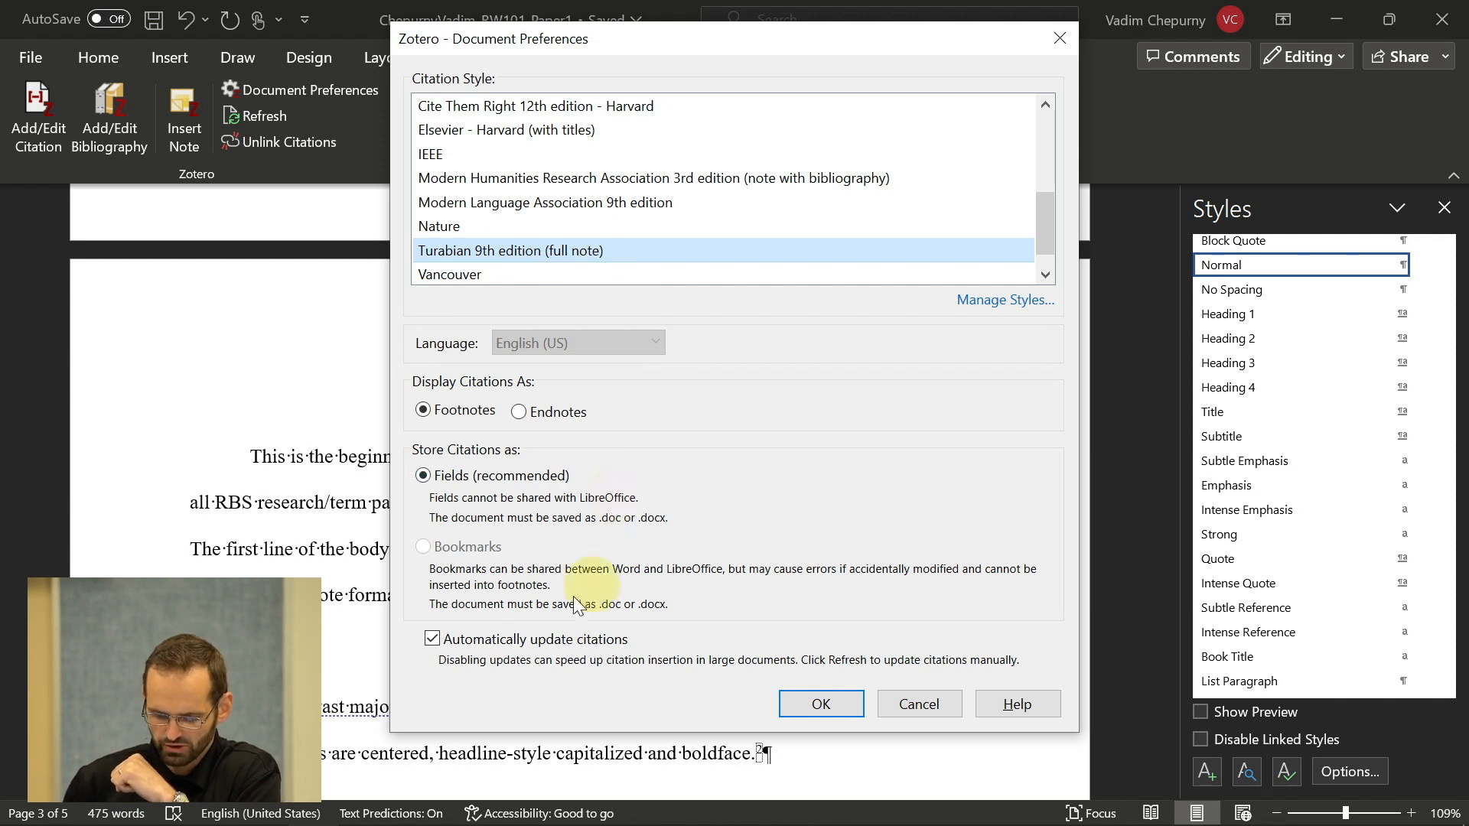
pyautogui.click(823, 705)
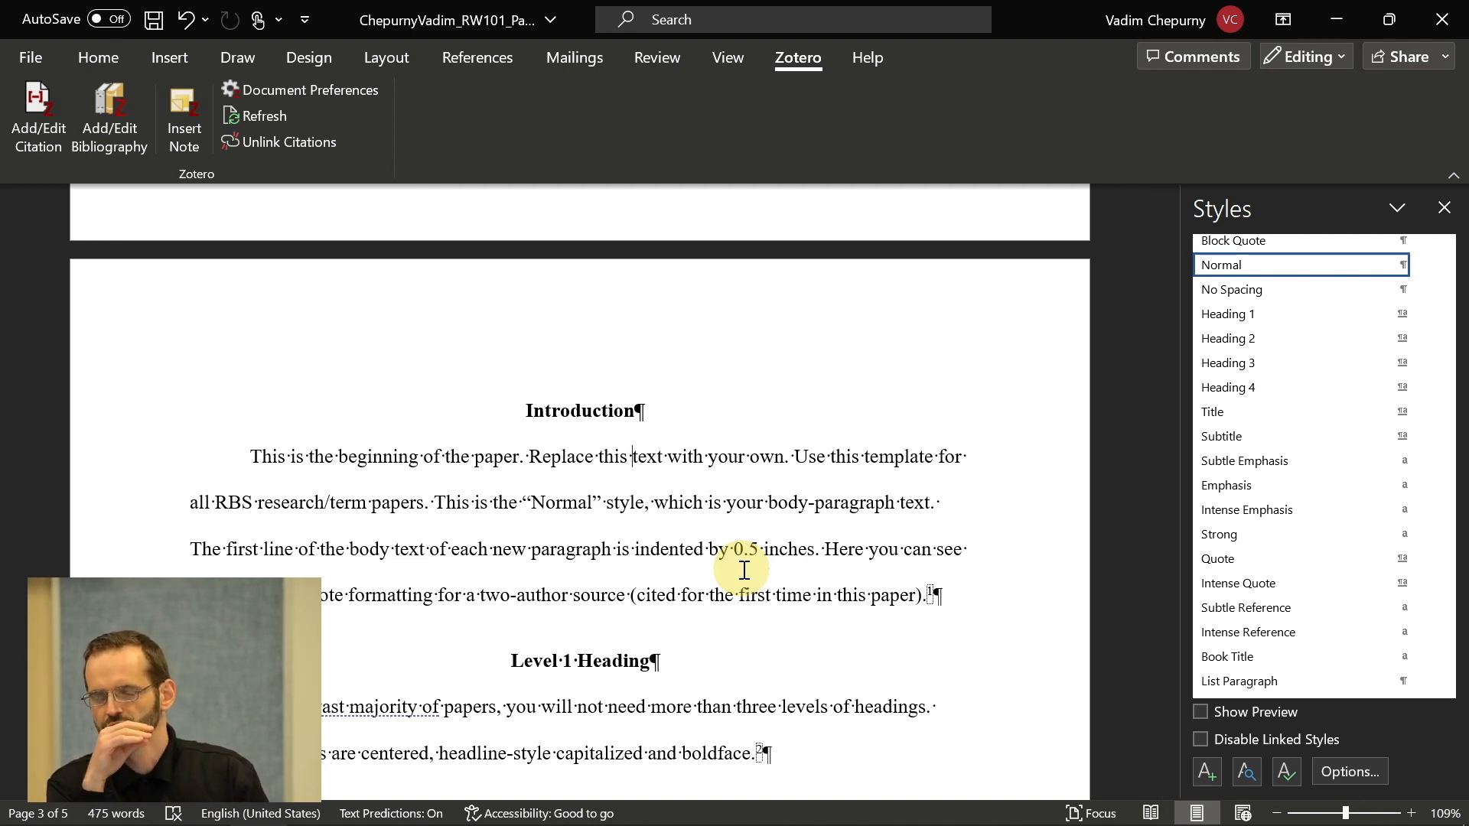
# - Rename the RW101 collection in RBS Work to 'RW101-TermPaper' by appending '-TermPaper'
pyautogui.hotkey('alt', 'Tab')
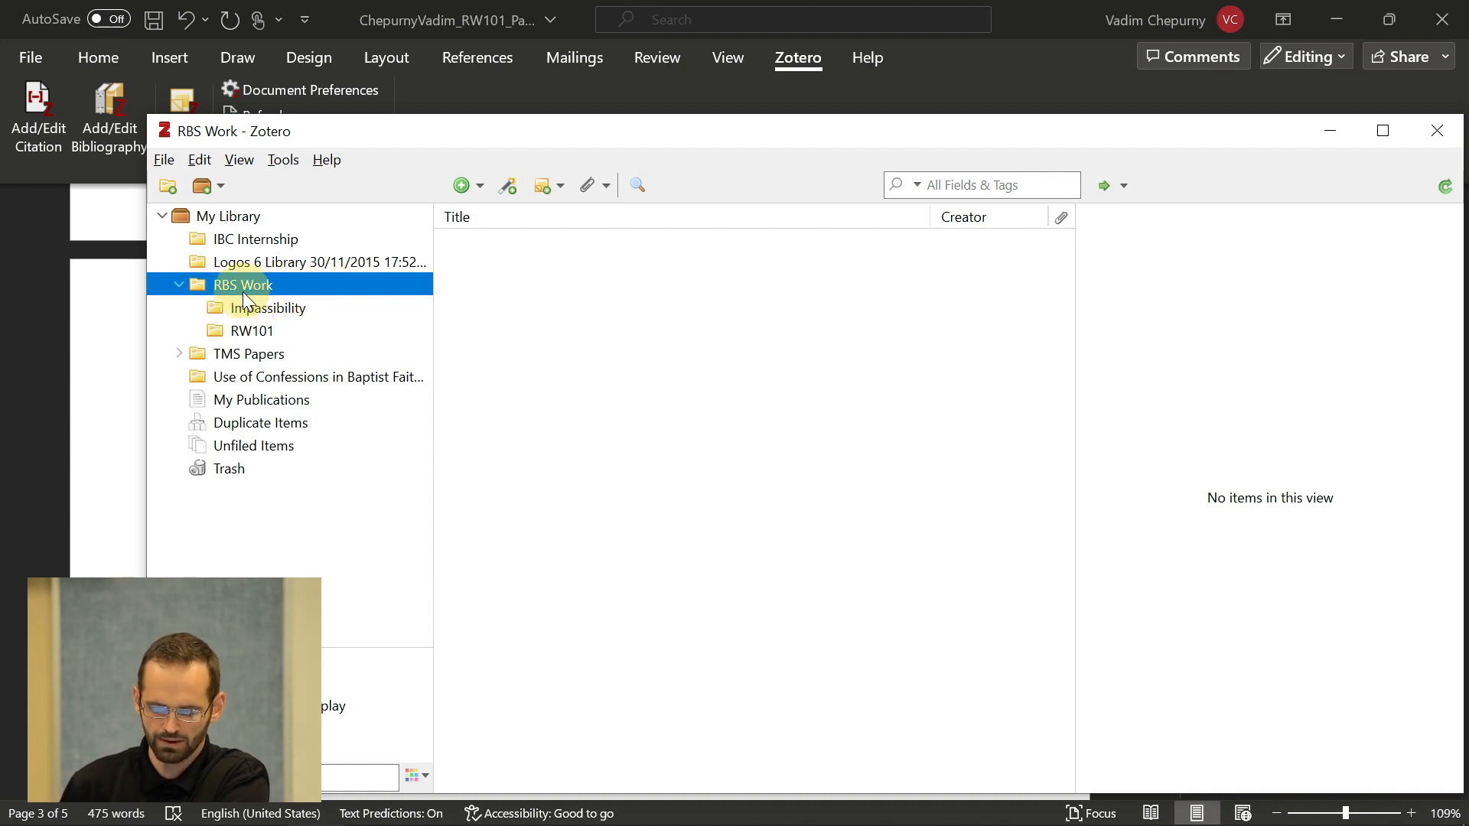
pyautogui.click(253, 335)
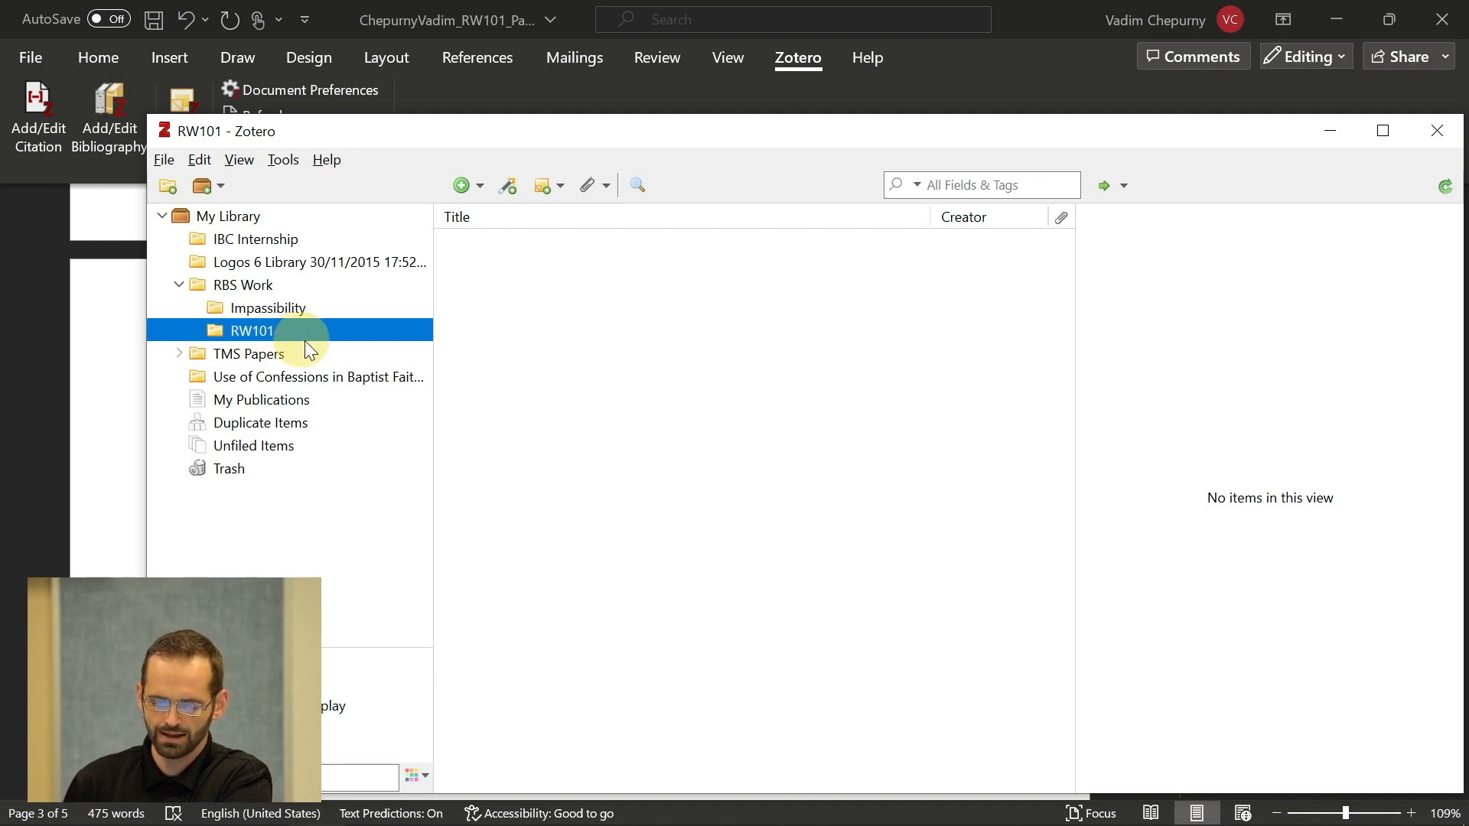
pyautogui.click(250, 335)
pyautogui.press('Right')
pyautogui.write('-T')
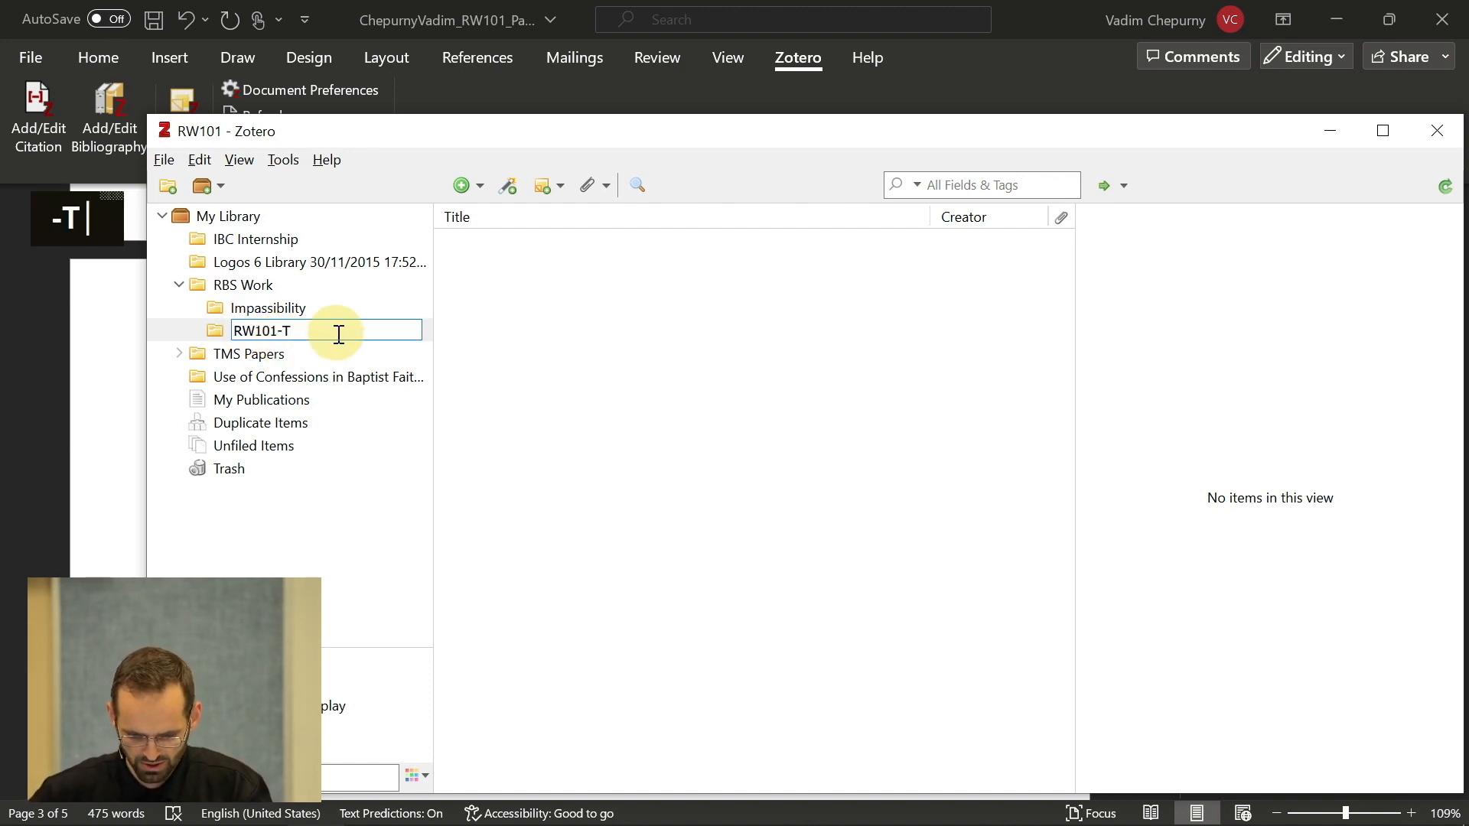
pyautogui.write('ermPaper')
pyautogui.press('Return')
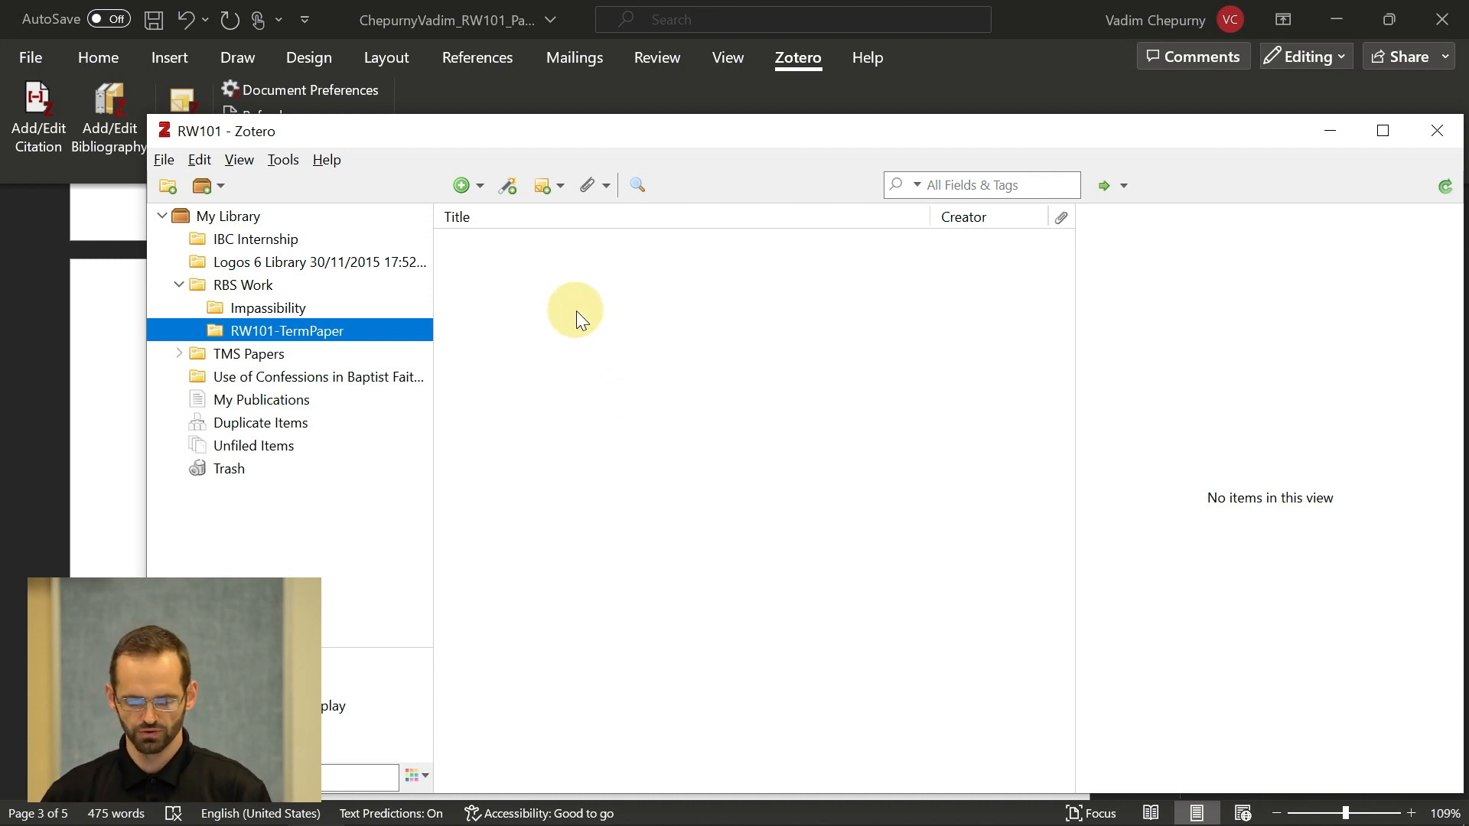
# - Look through the Impassibility collection, then select the empty RW101-TermPaper collection under RBS Work
pyautogui.click(273, 303)
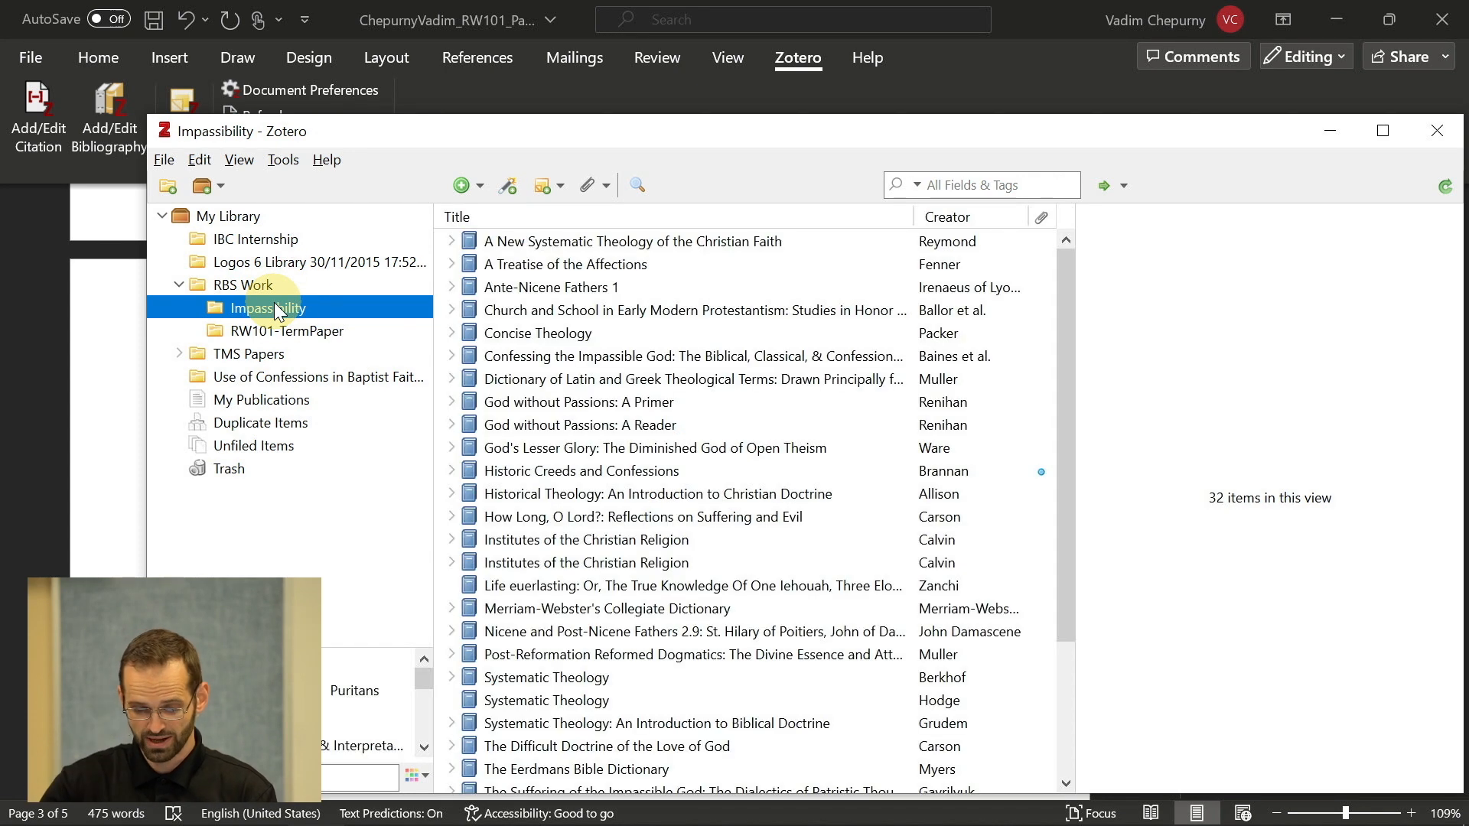
pyautogui.scroll(-2, 646, 421)
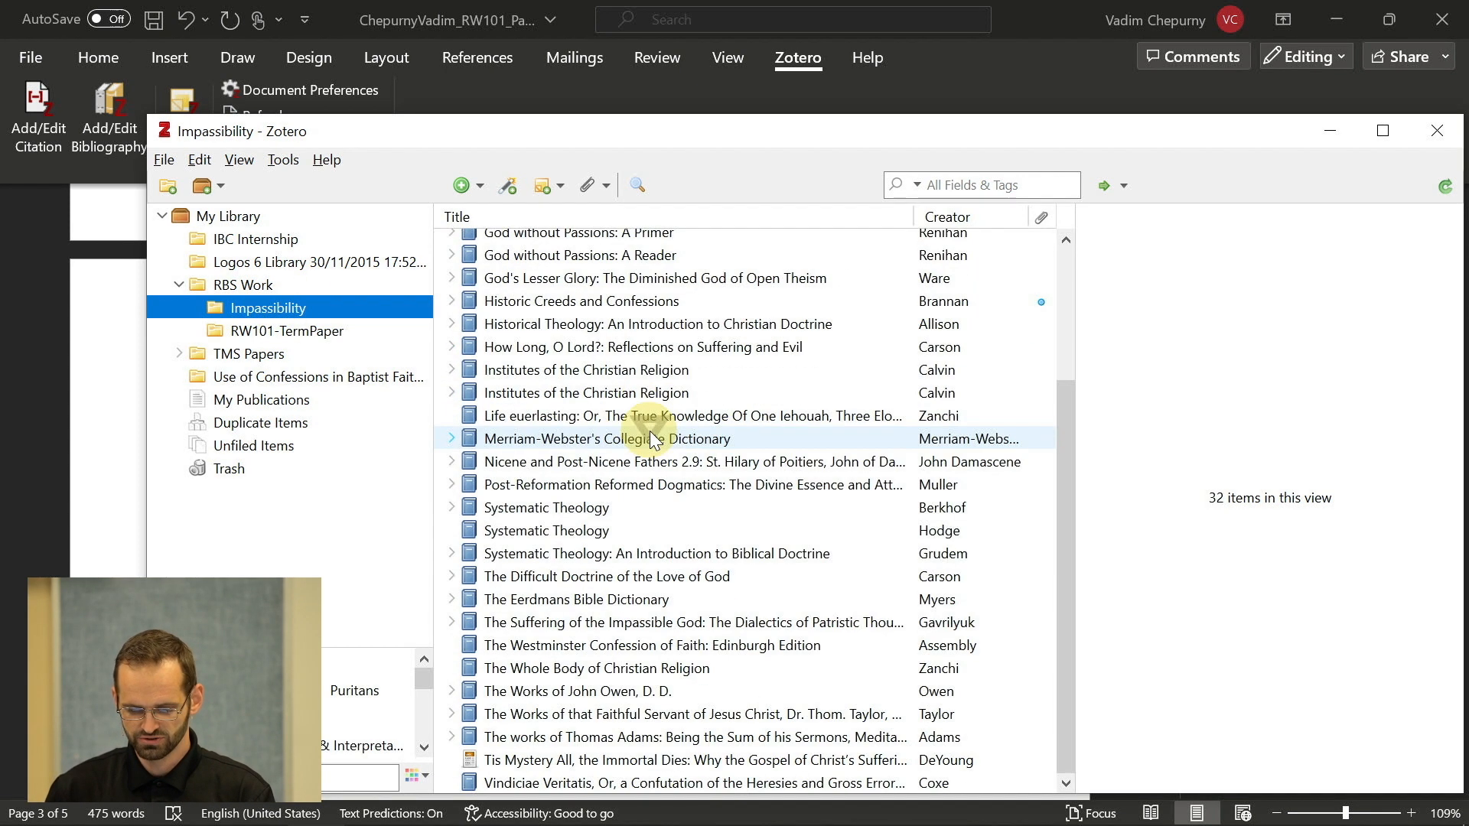
pyautogui.scroll(1, 649, 432)
pyautogui.scroll(2, 650, 430)
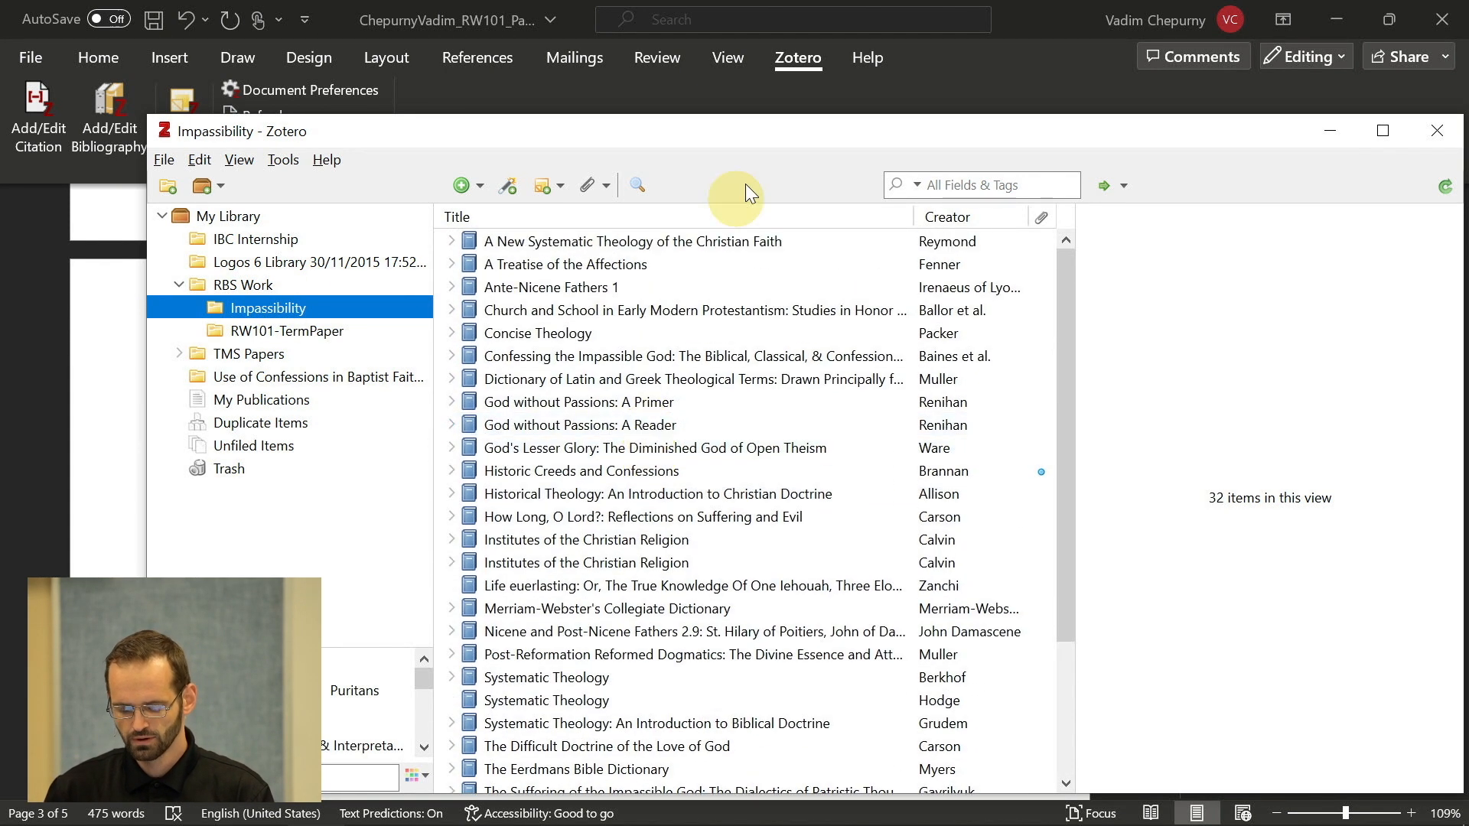
pyautogui.moveTo(751, 141); pyautogui.dragTo(748, 76)
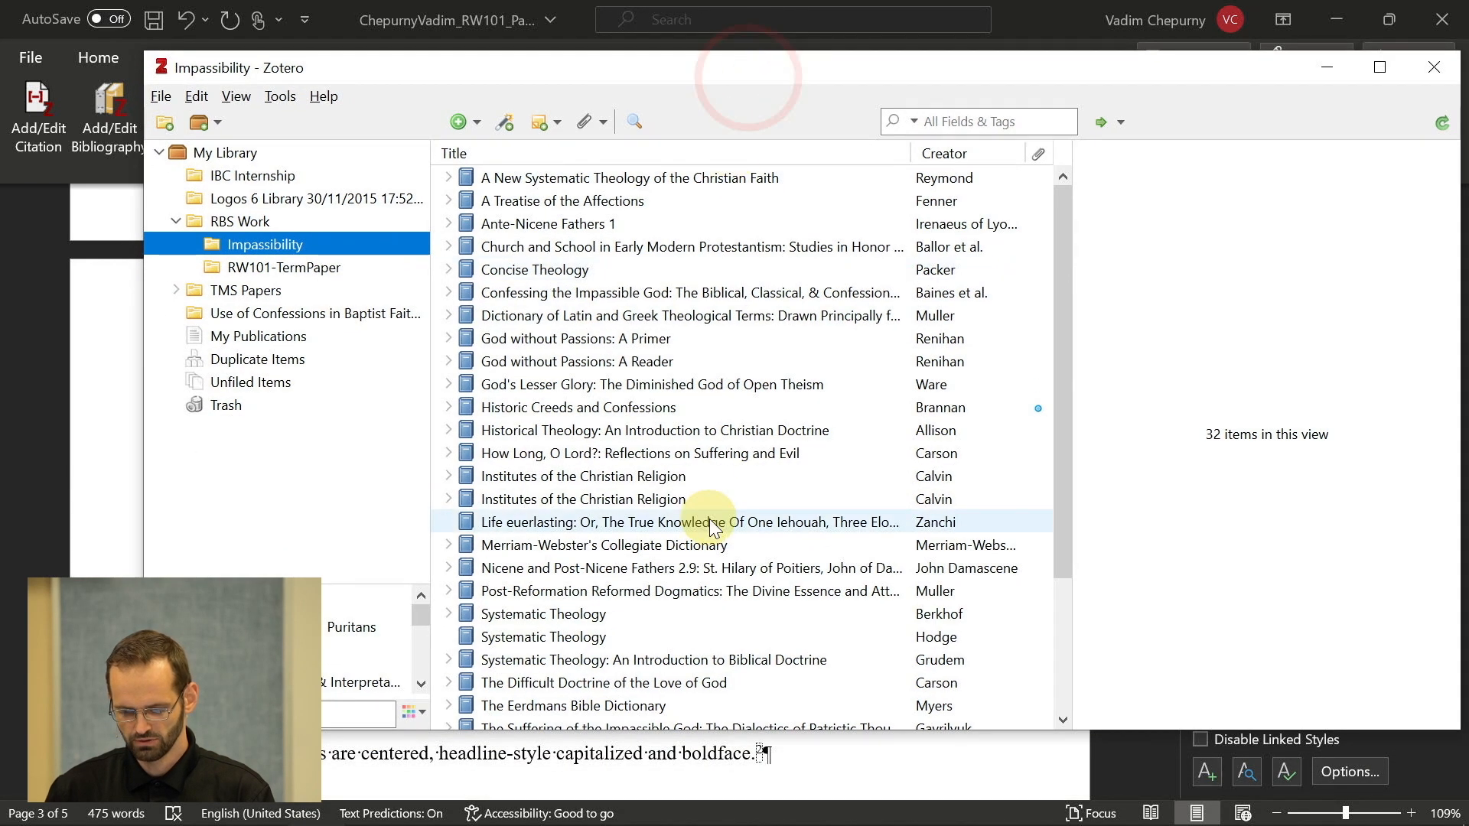
pyautogui.scroll(-2, 709, 519)
pyautogui.scroll(2, 709, 518)
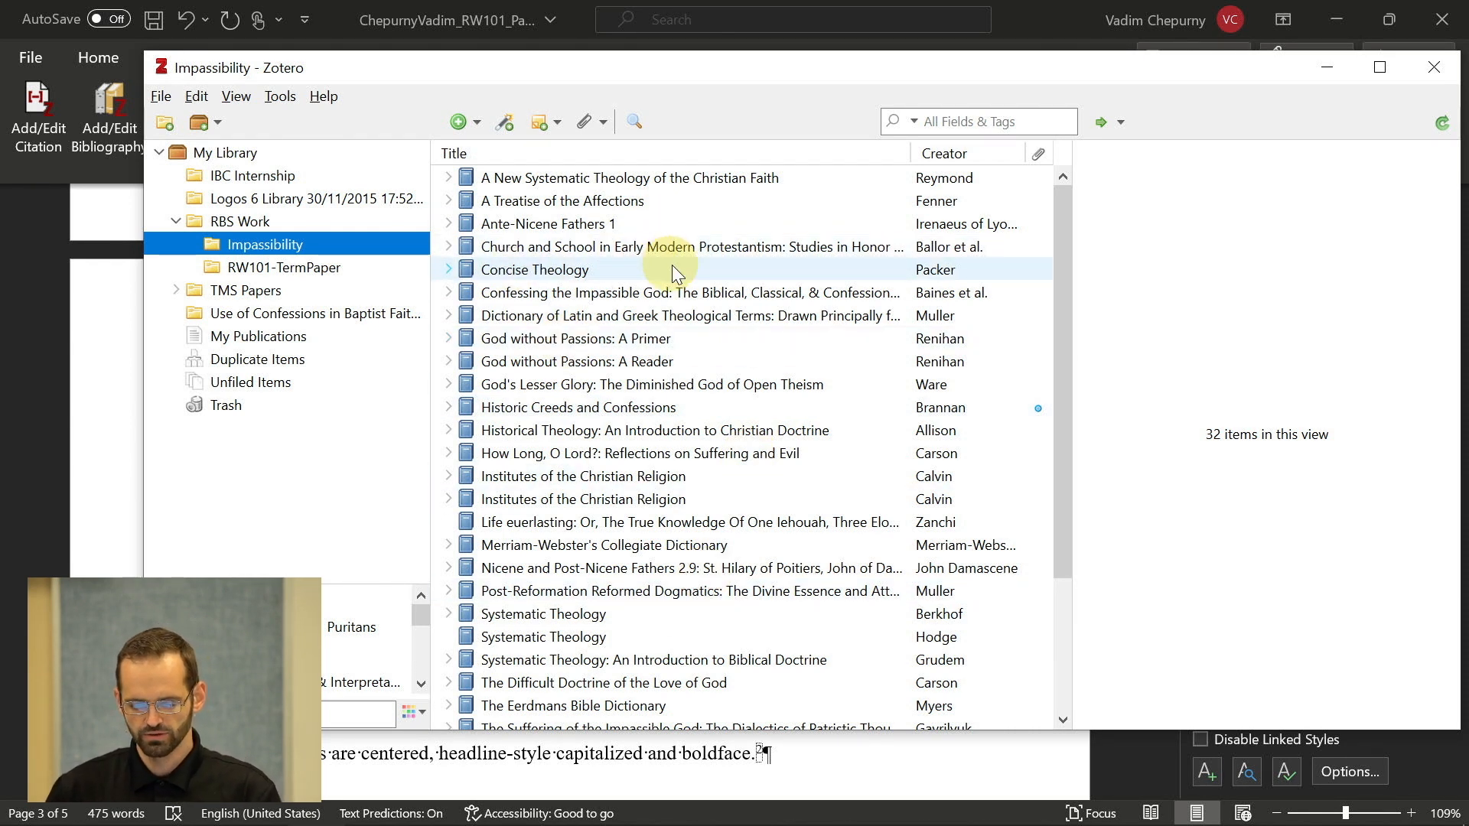
pyautogui.click(306, 269)
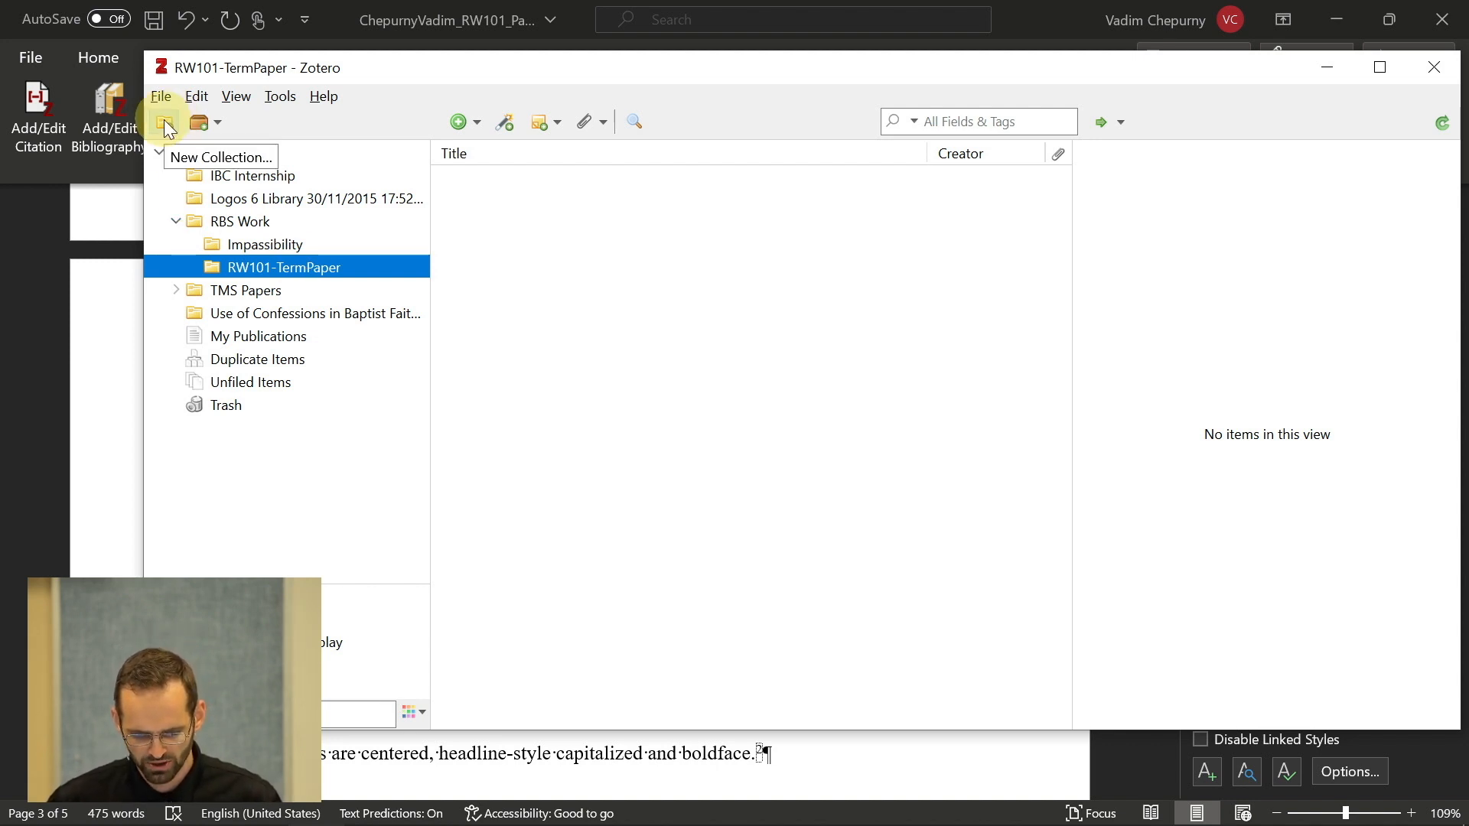
# - Dismiss the RW101-TermPaper context menu without changes and switch to Chrome
pyautogui.rightClick(209, 261)
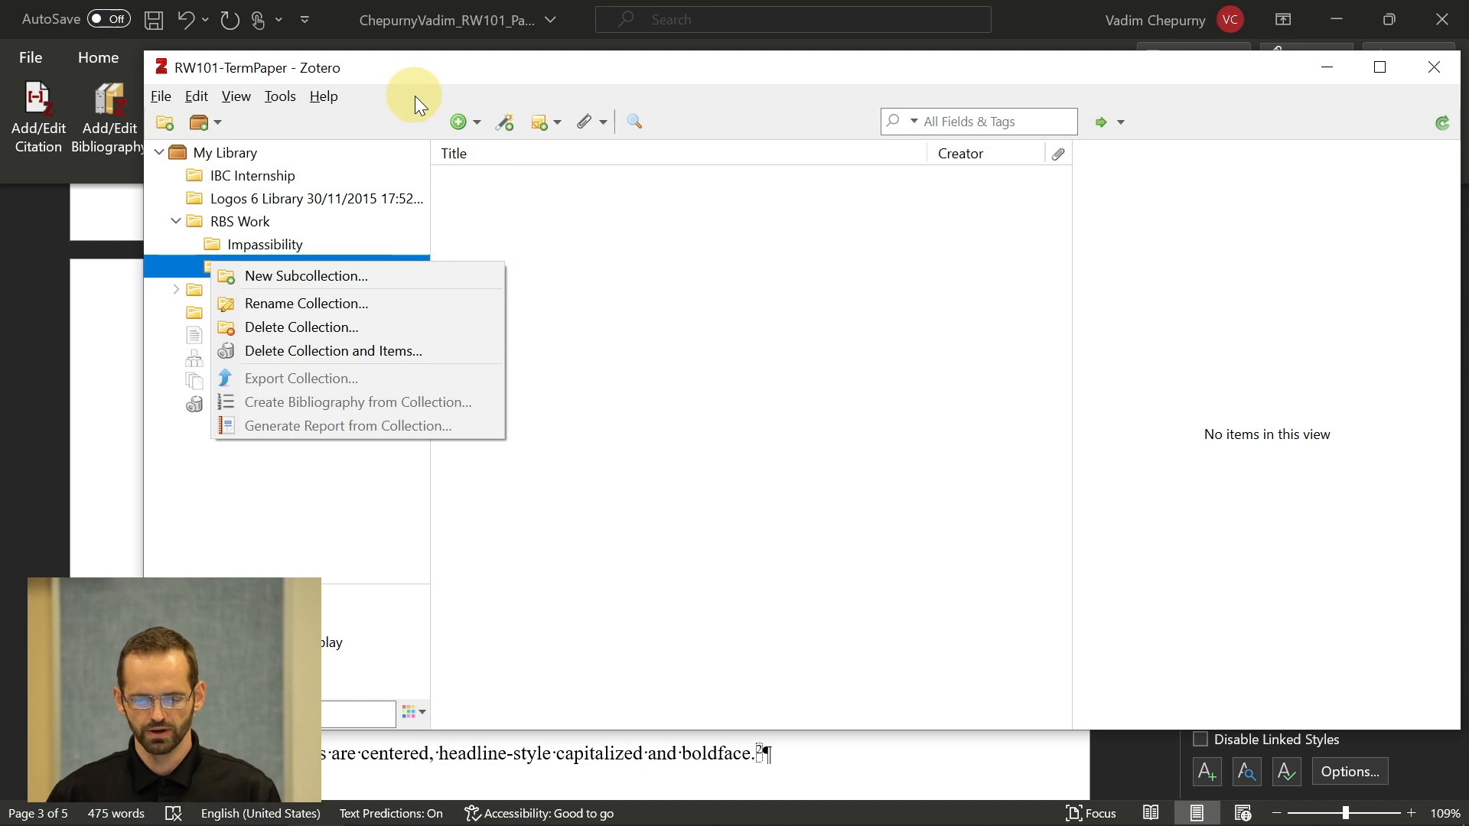
pyautogui.click(406, 74)
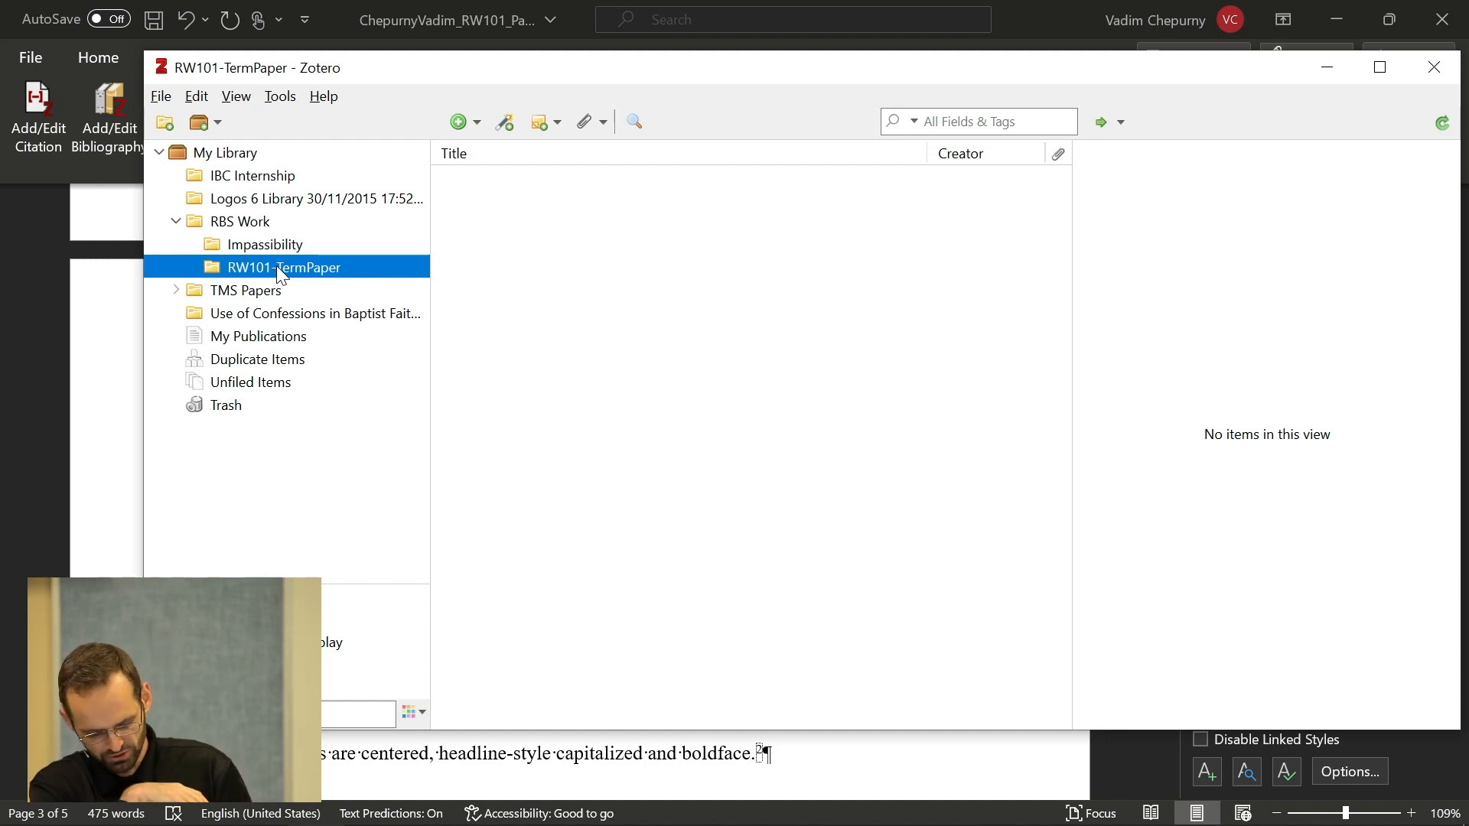
pyautogui.hotkey('alt', 'Tab')
pyautogui.hotkey('alt', 'Tab')
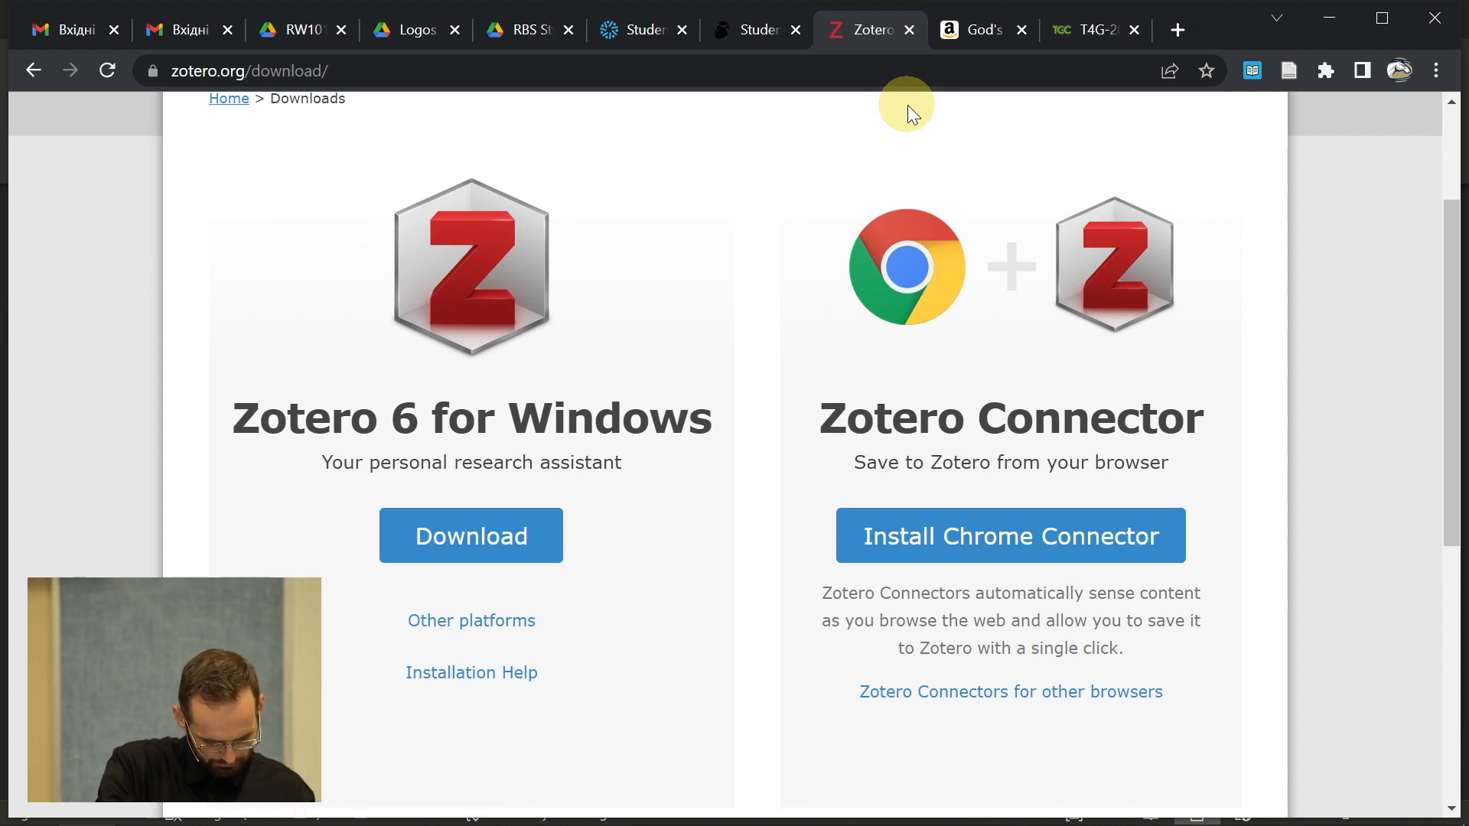
# - Search Amazon for 'god's lesser glory' and open the book's product page
pyautogui.click(963, 46)
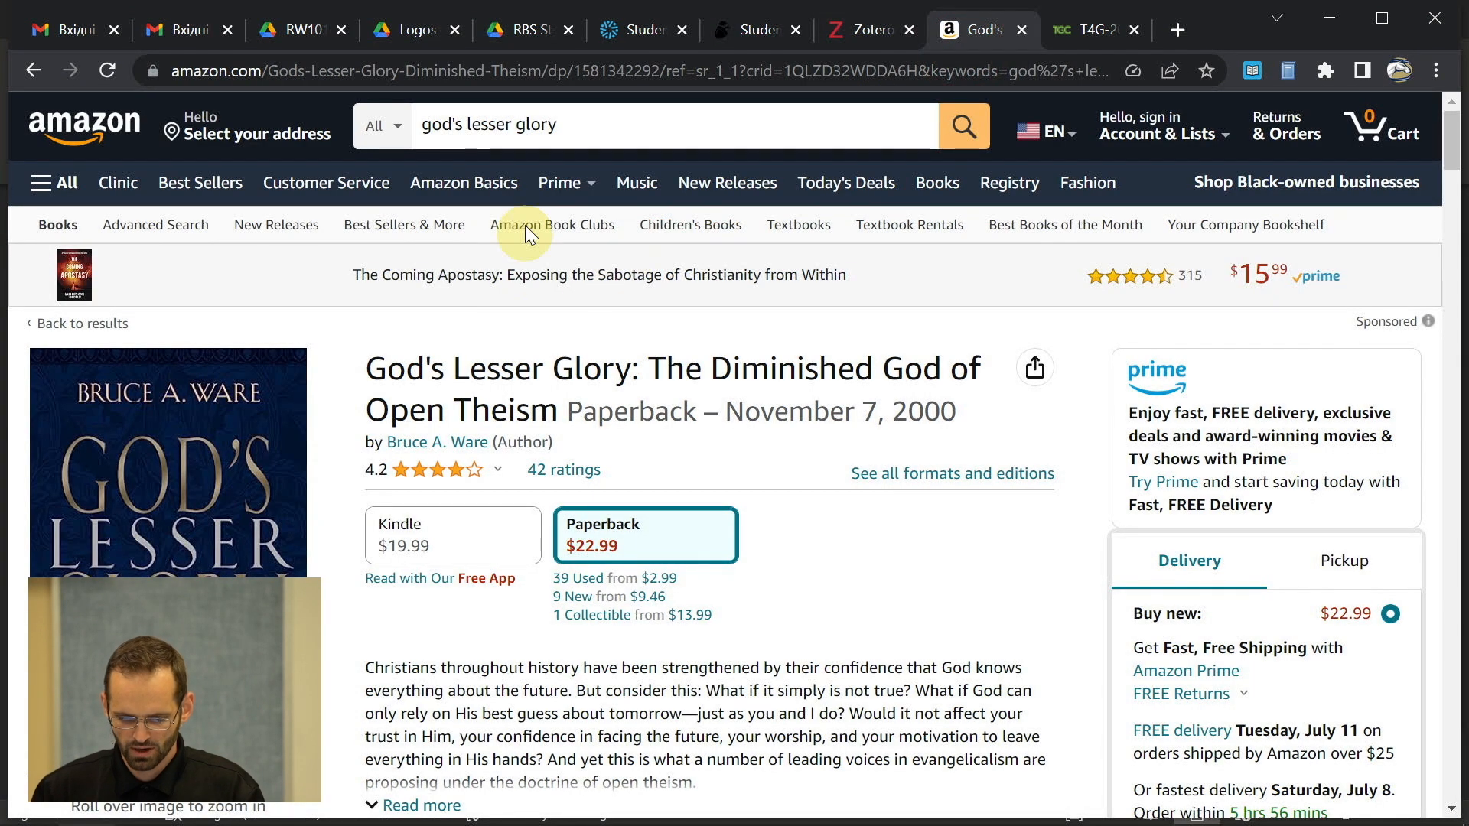
pyautogui.click(641, 130)
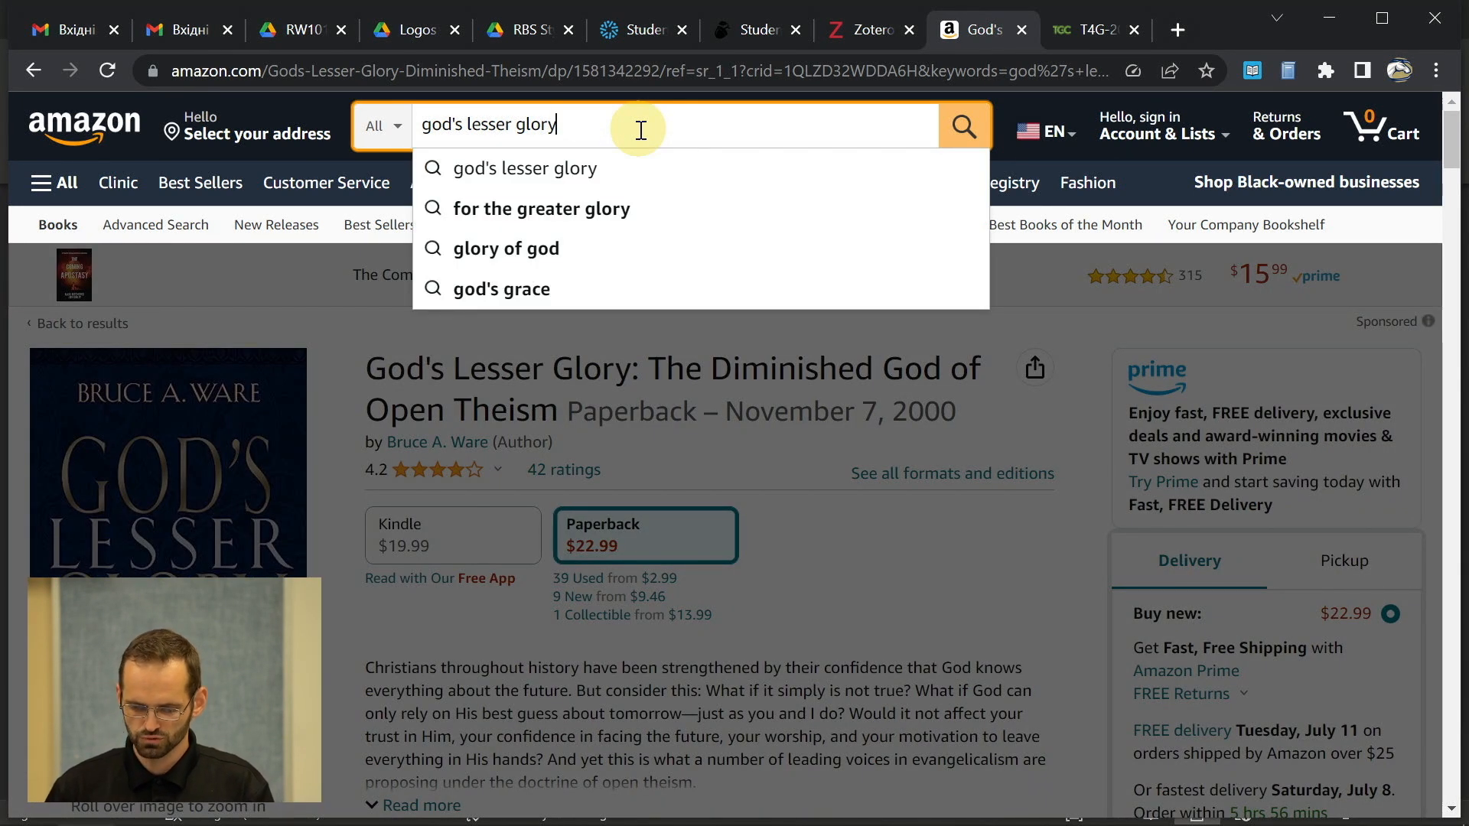
pyautogui.press('Return')
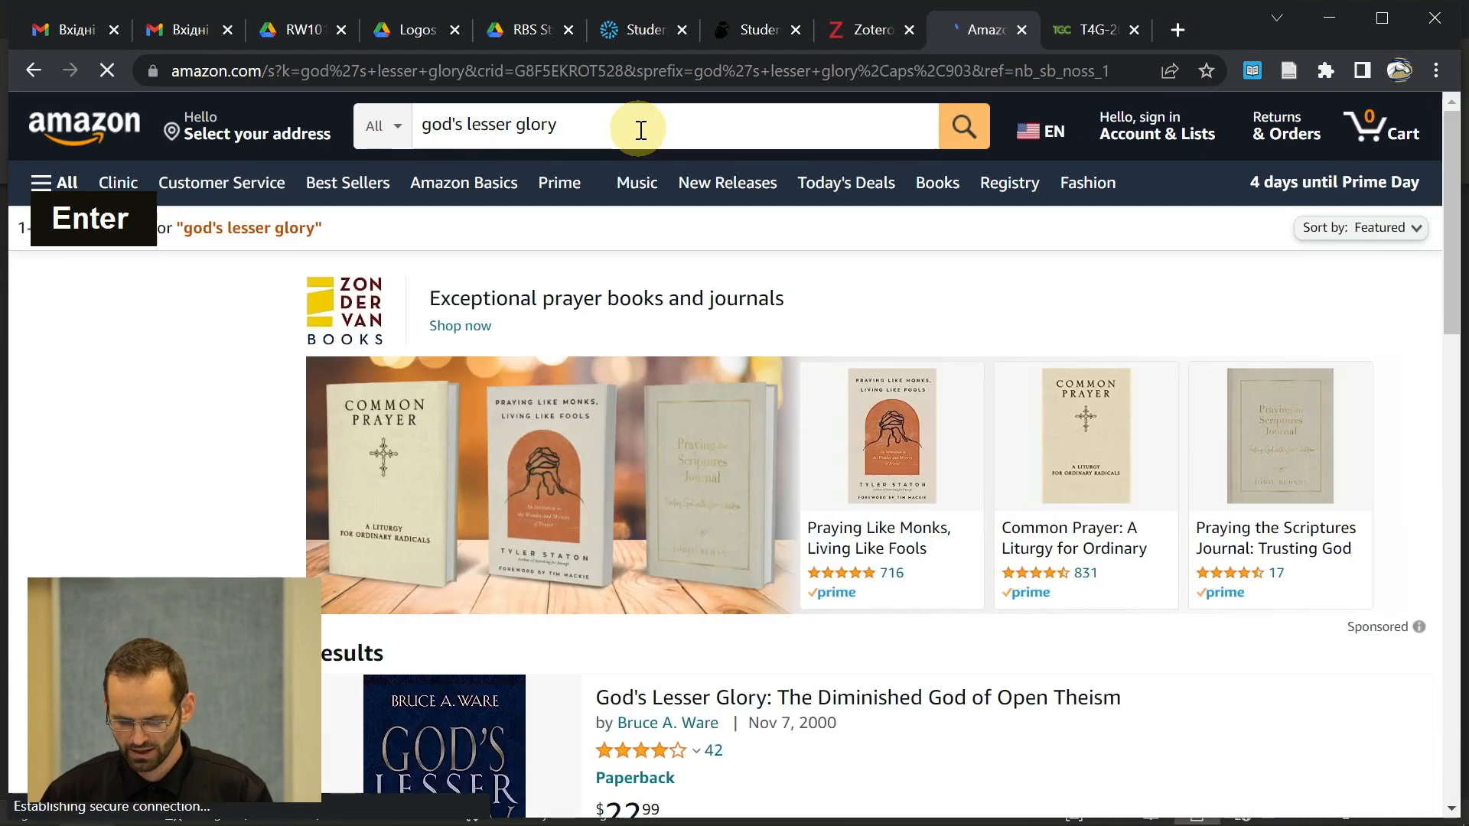
pyautogui.scroll(-3, 692, 505)
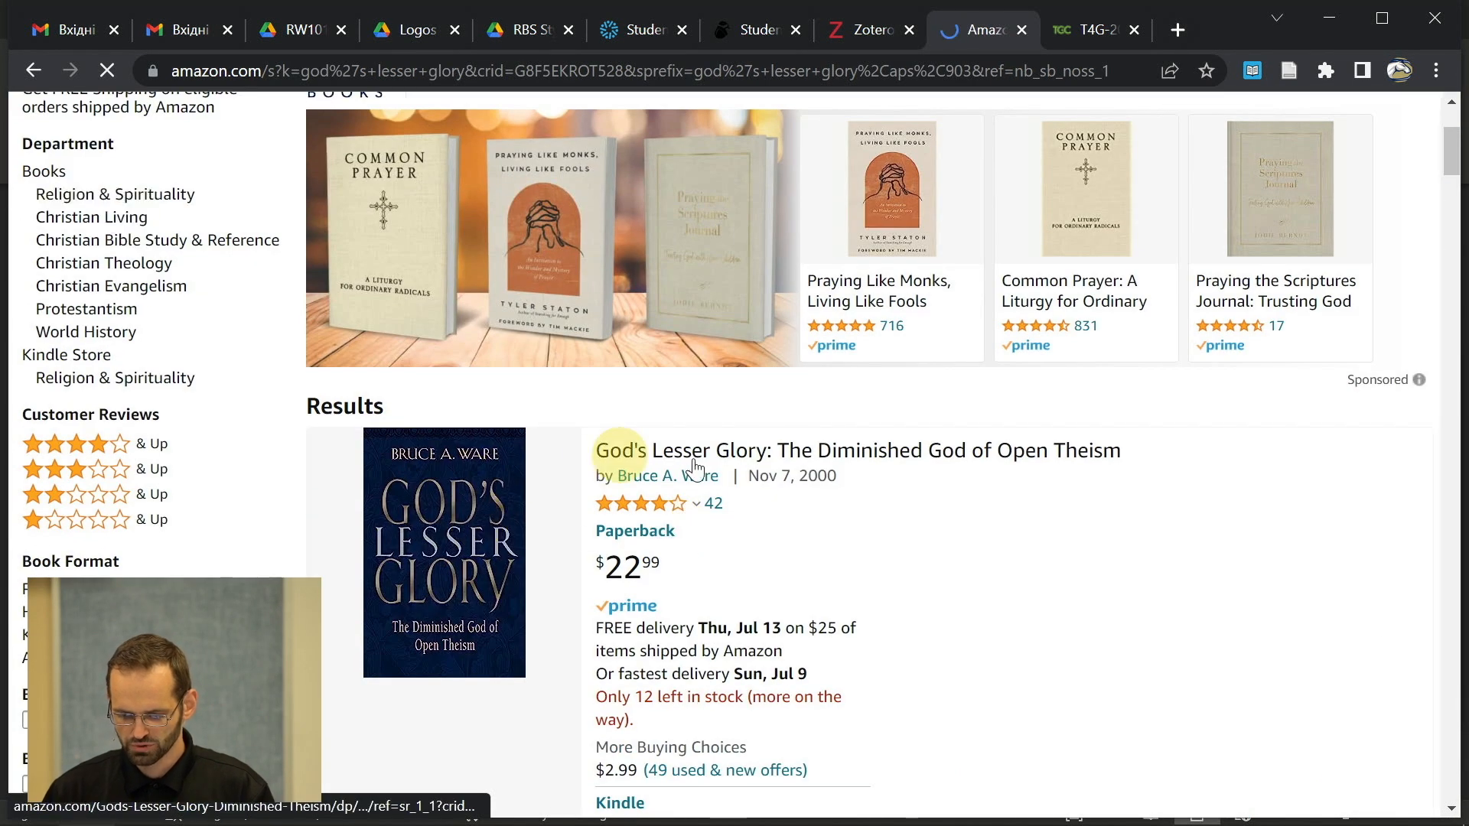
pyautogui.click(832, 465)
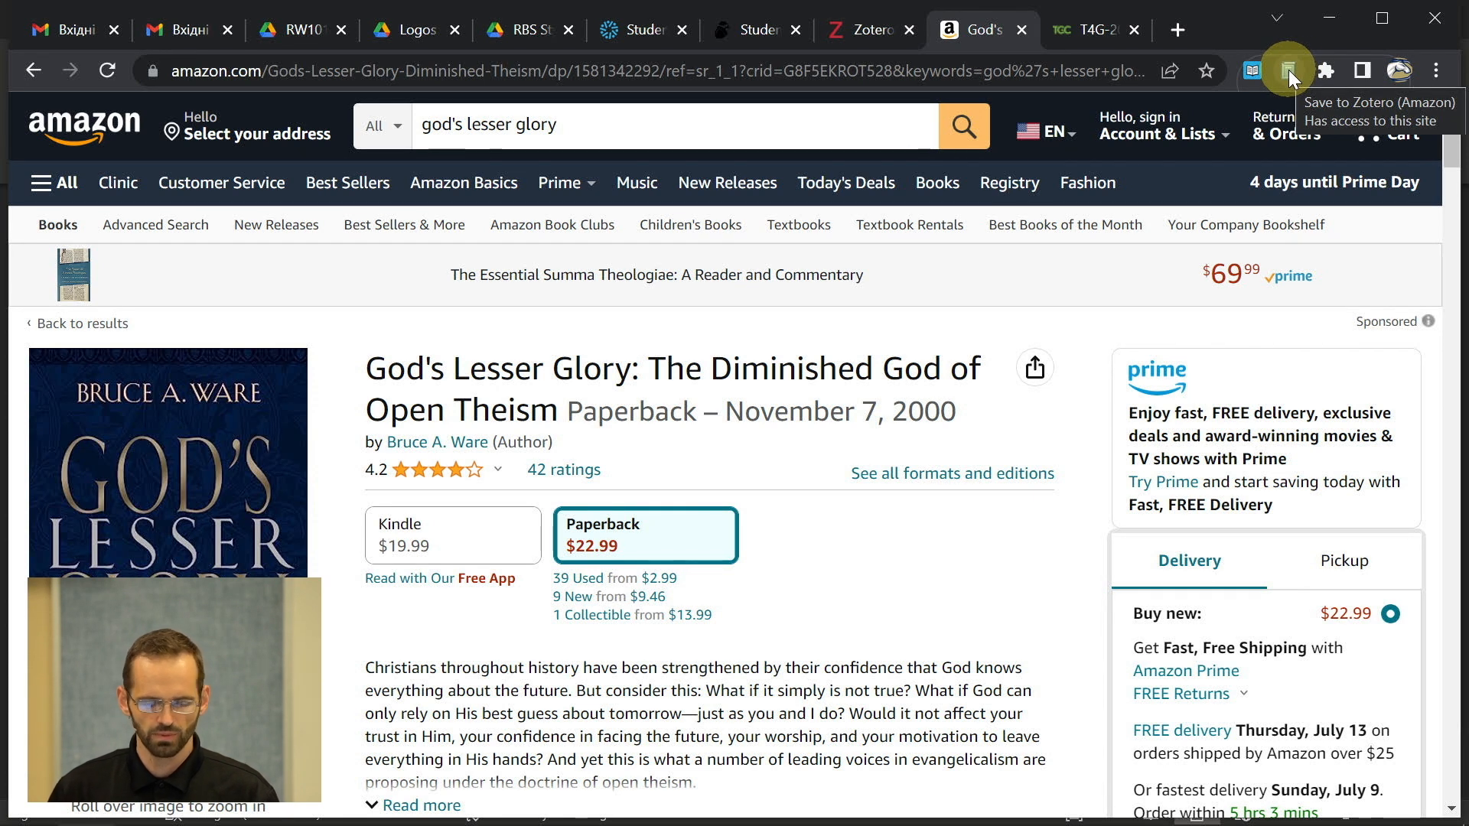
pyautogui.click(869, 27)
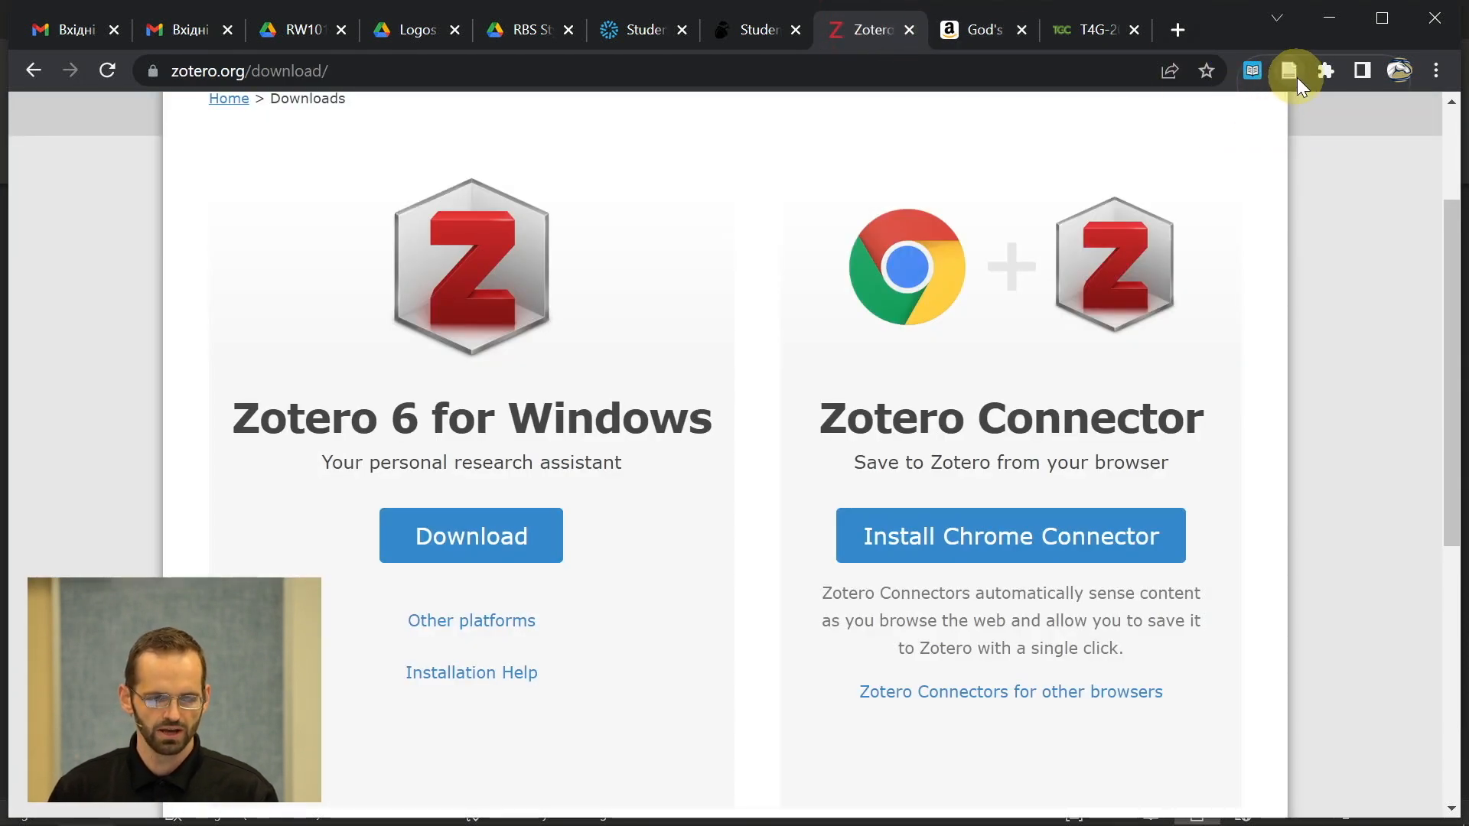
# - Save the God's Lesser Glory Amazon page into RW101-TermPaper with the Zotero Connector
pyautogui.click(972, 38)
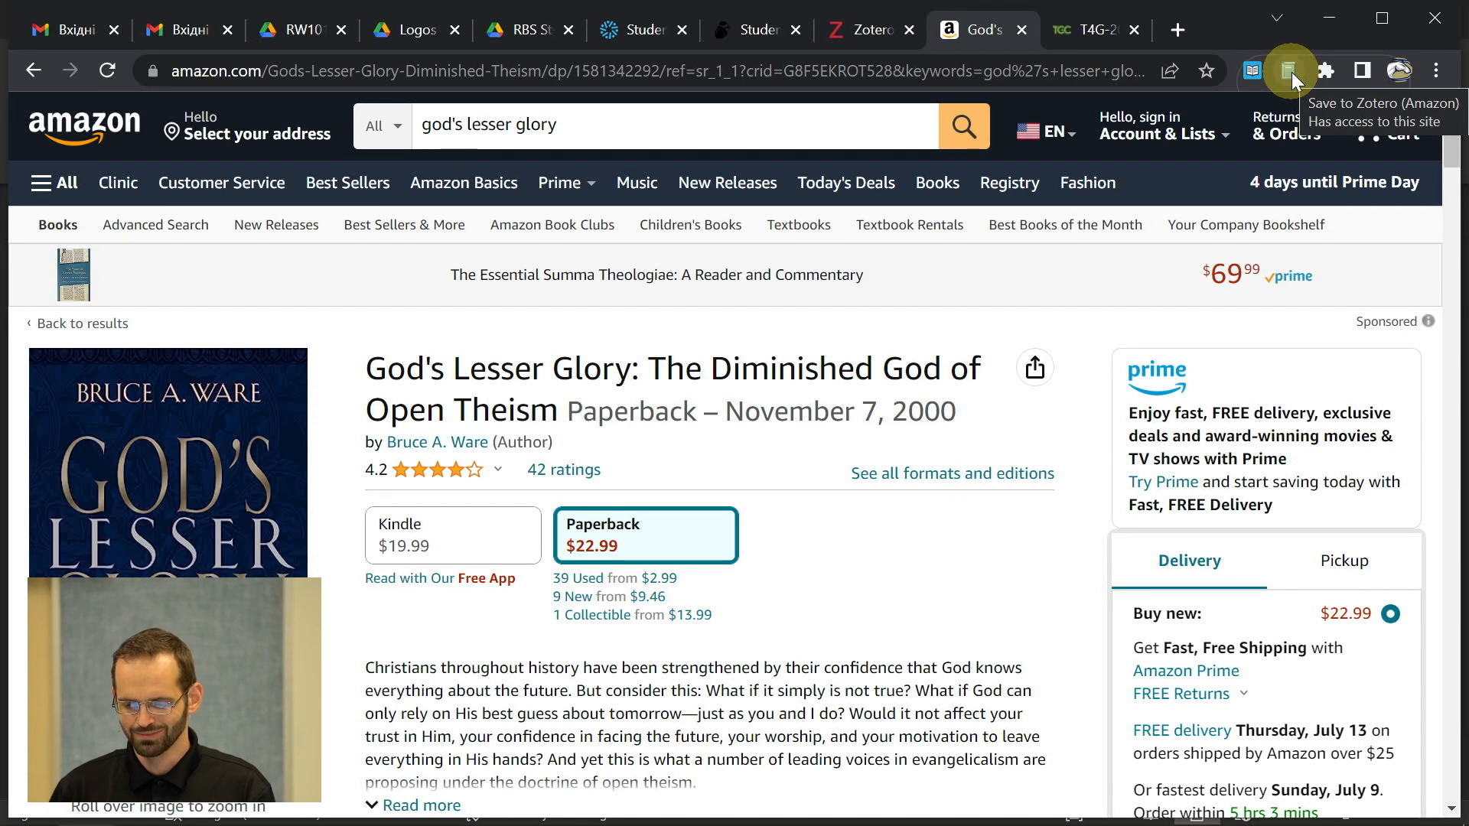
pyautogui.hotkey('alt', 'Tab')
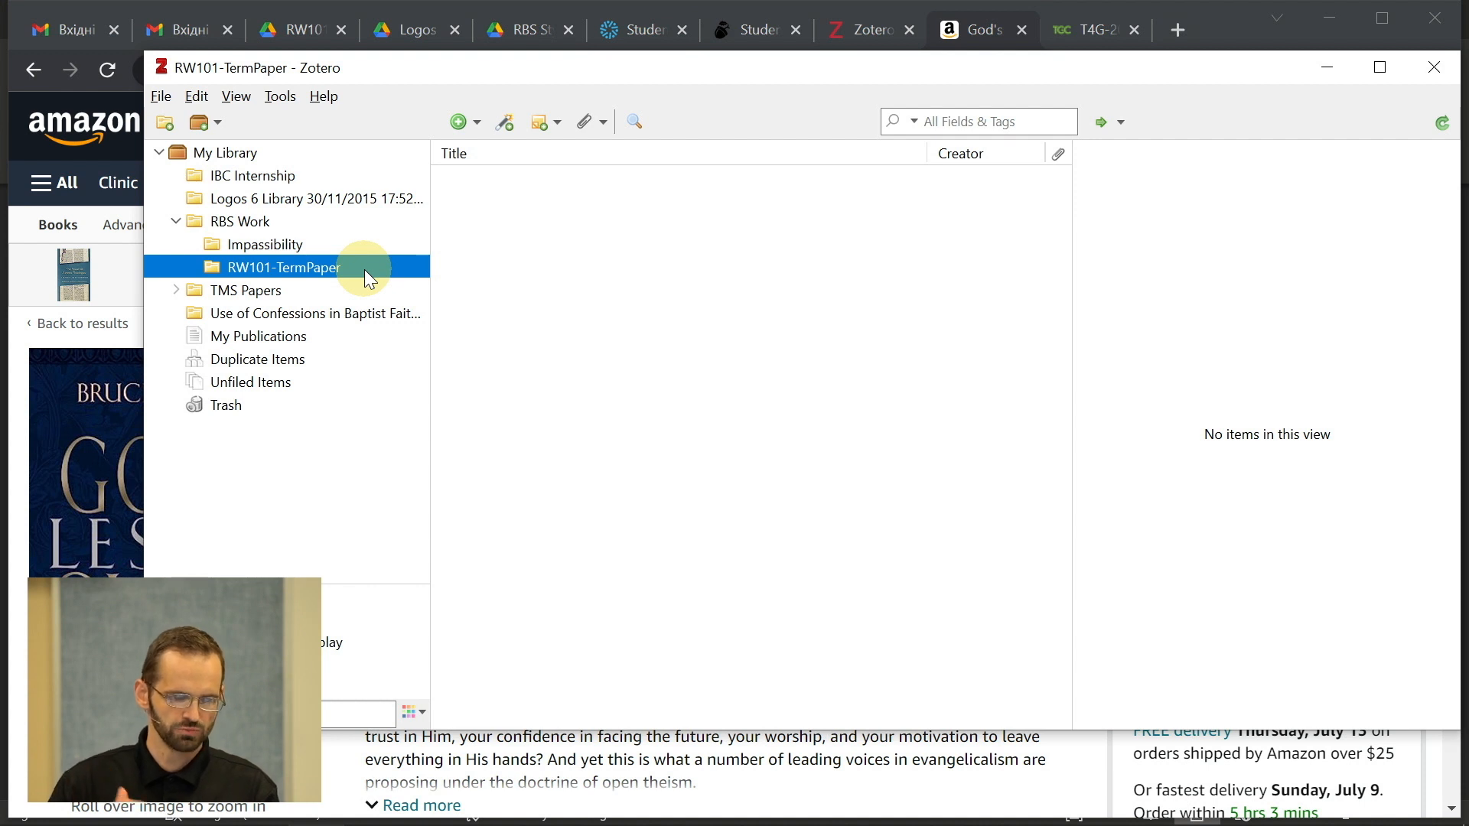
pyautogui.hotkey('alt', 'Tab')
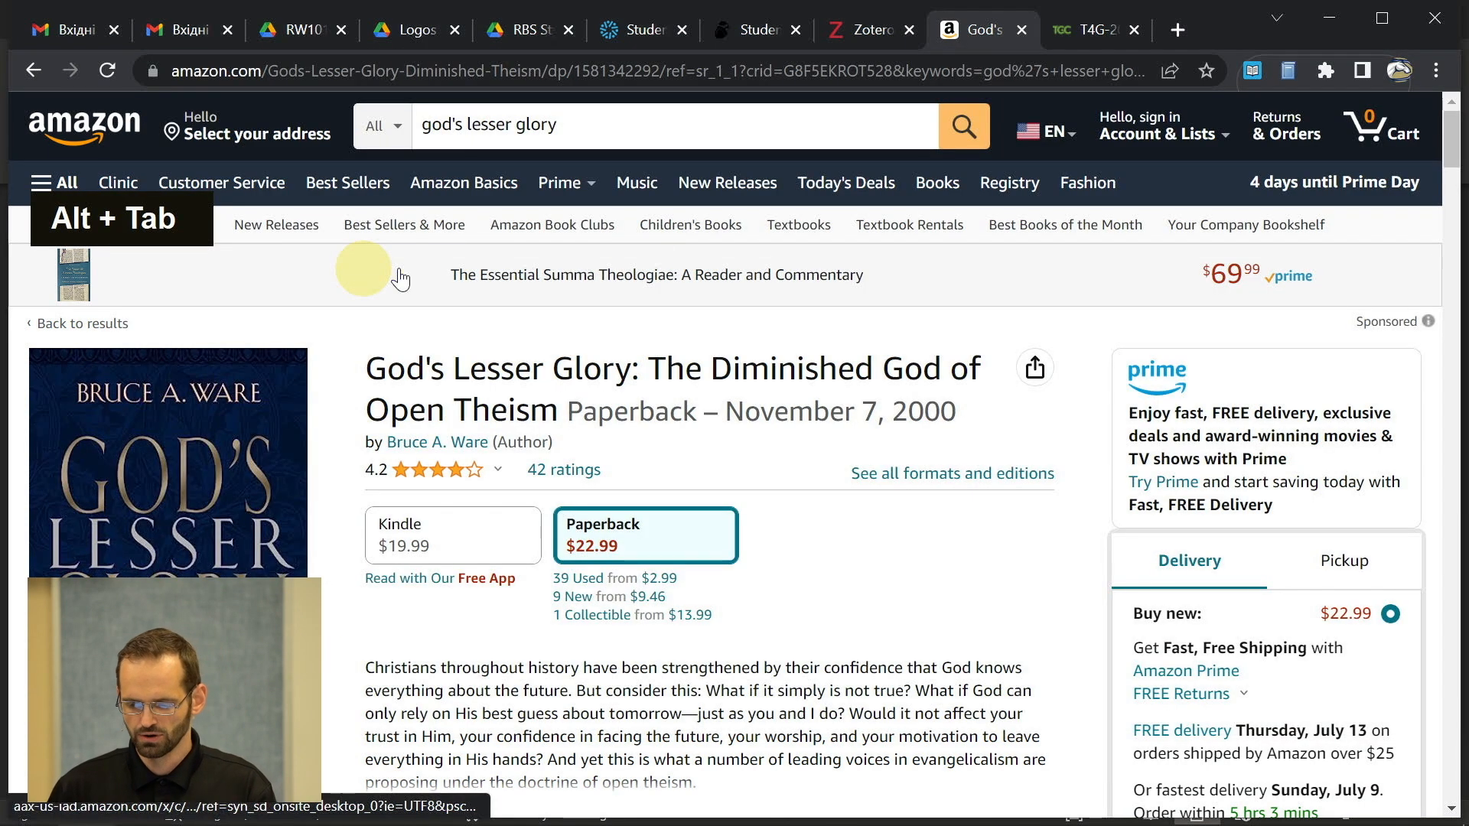
pyautogui.click(1286, 66)
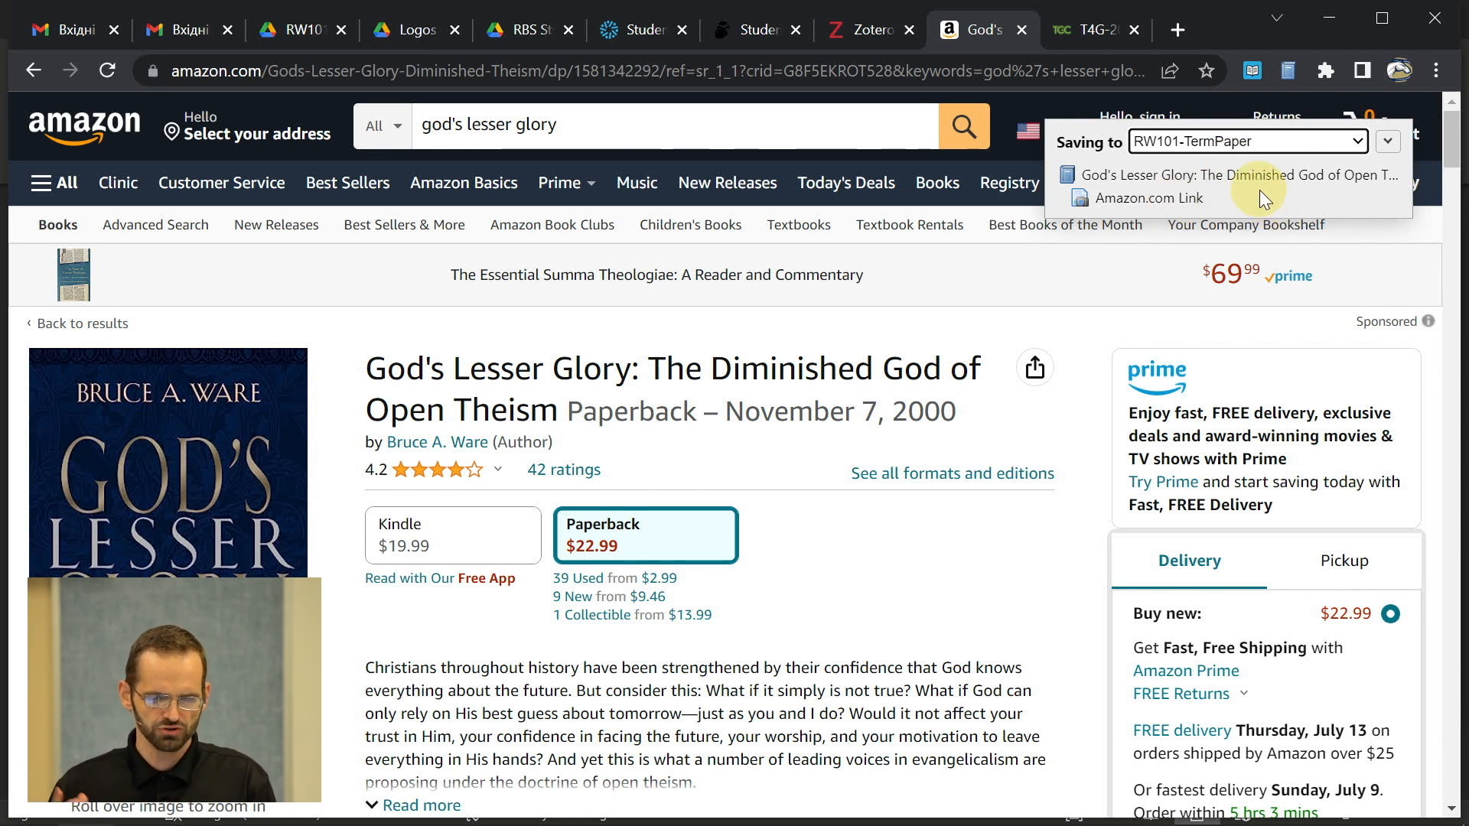
# - Check God's Lesser Glory's record: Crossway, Wheaton, 2000-11-07, 240 pages, ISBN
pyautogui.press('alt')
pyautogui.hotkey('alt', 'Tab')
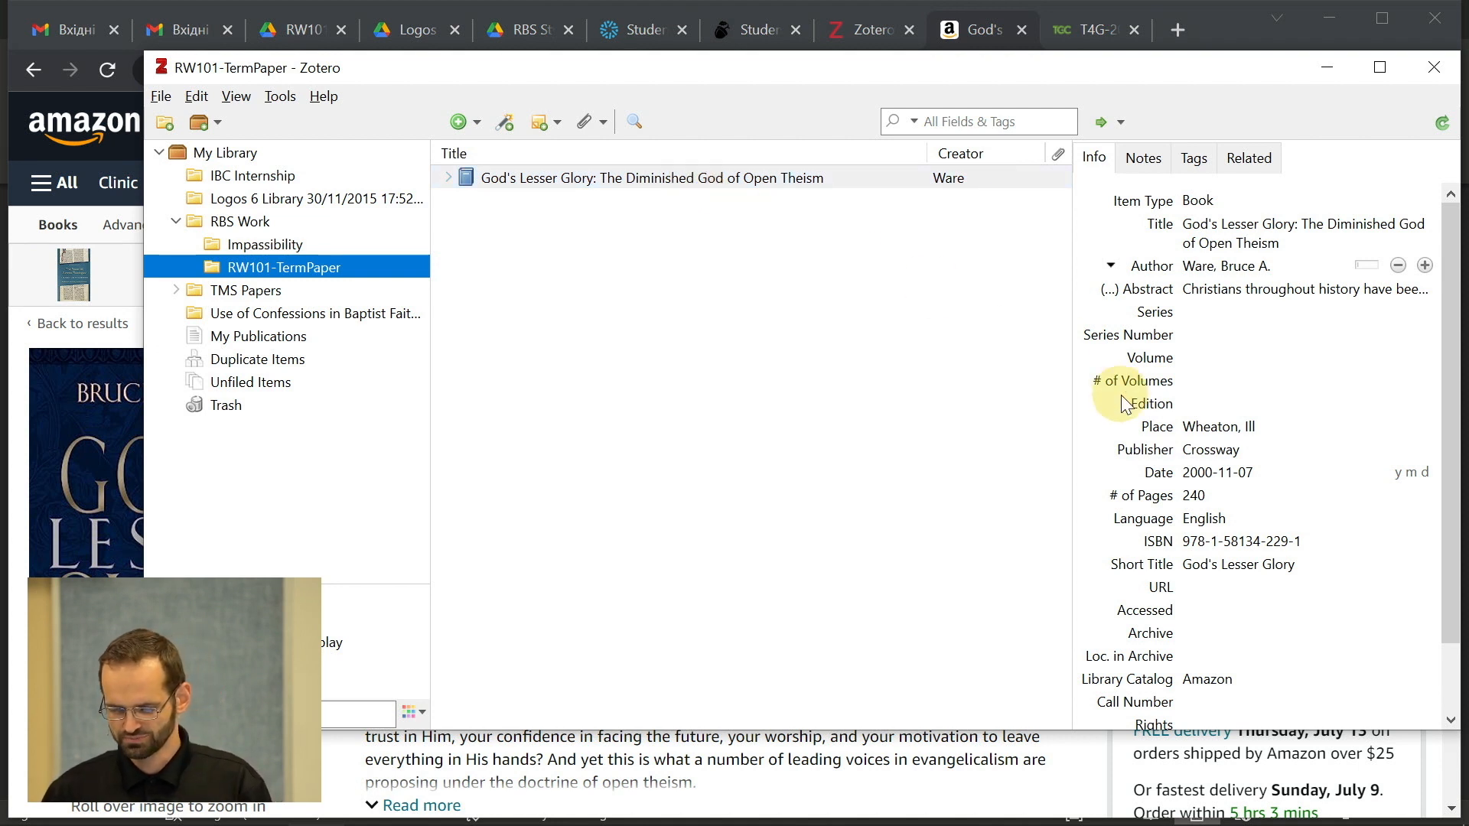
pyautogui.click(1213, 337)
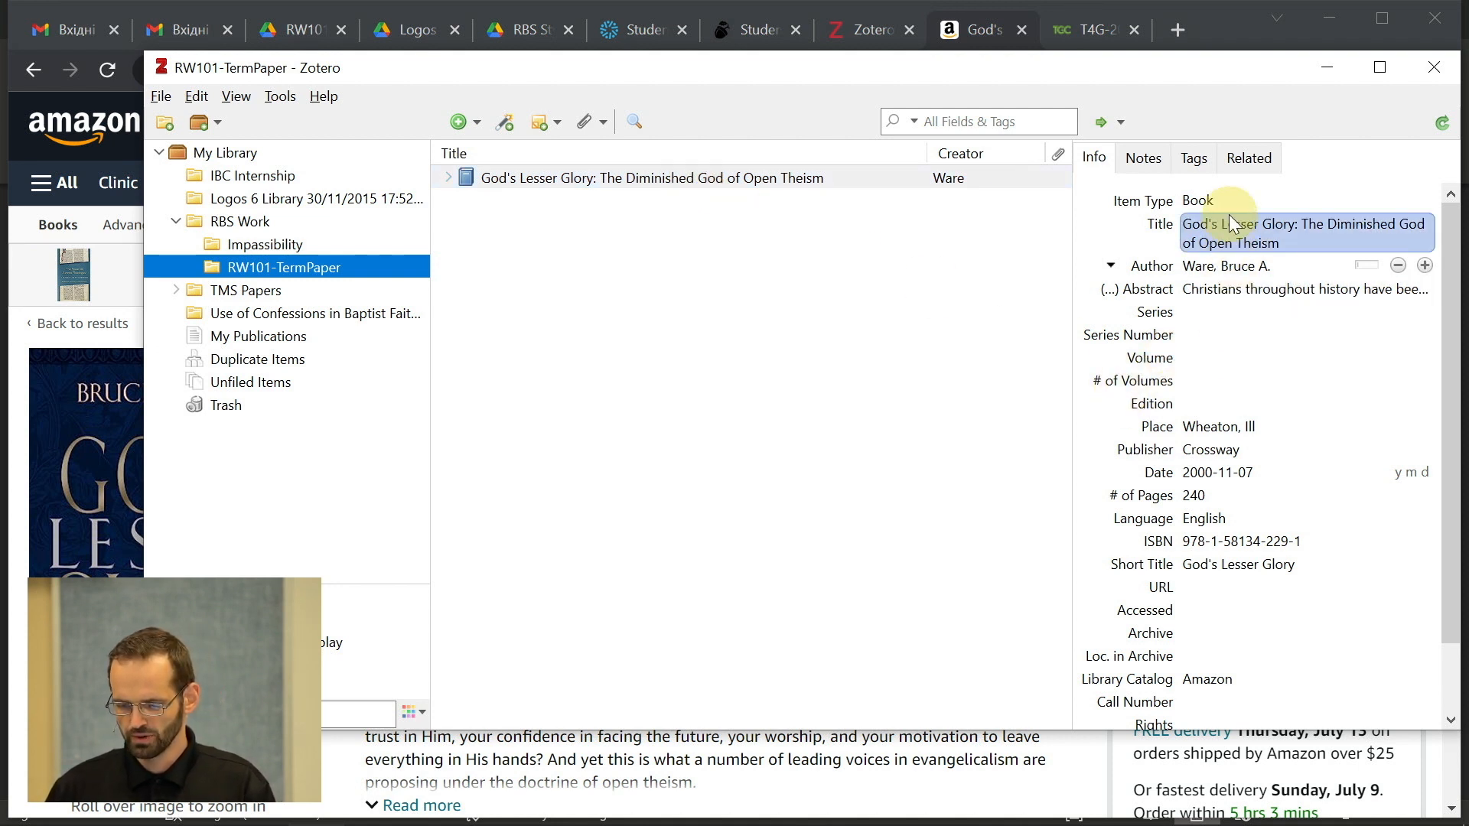
pyautogui.scroll(-1, 1216, 352)
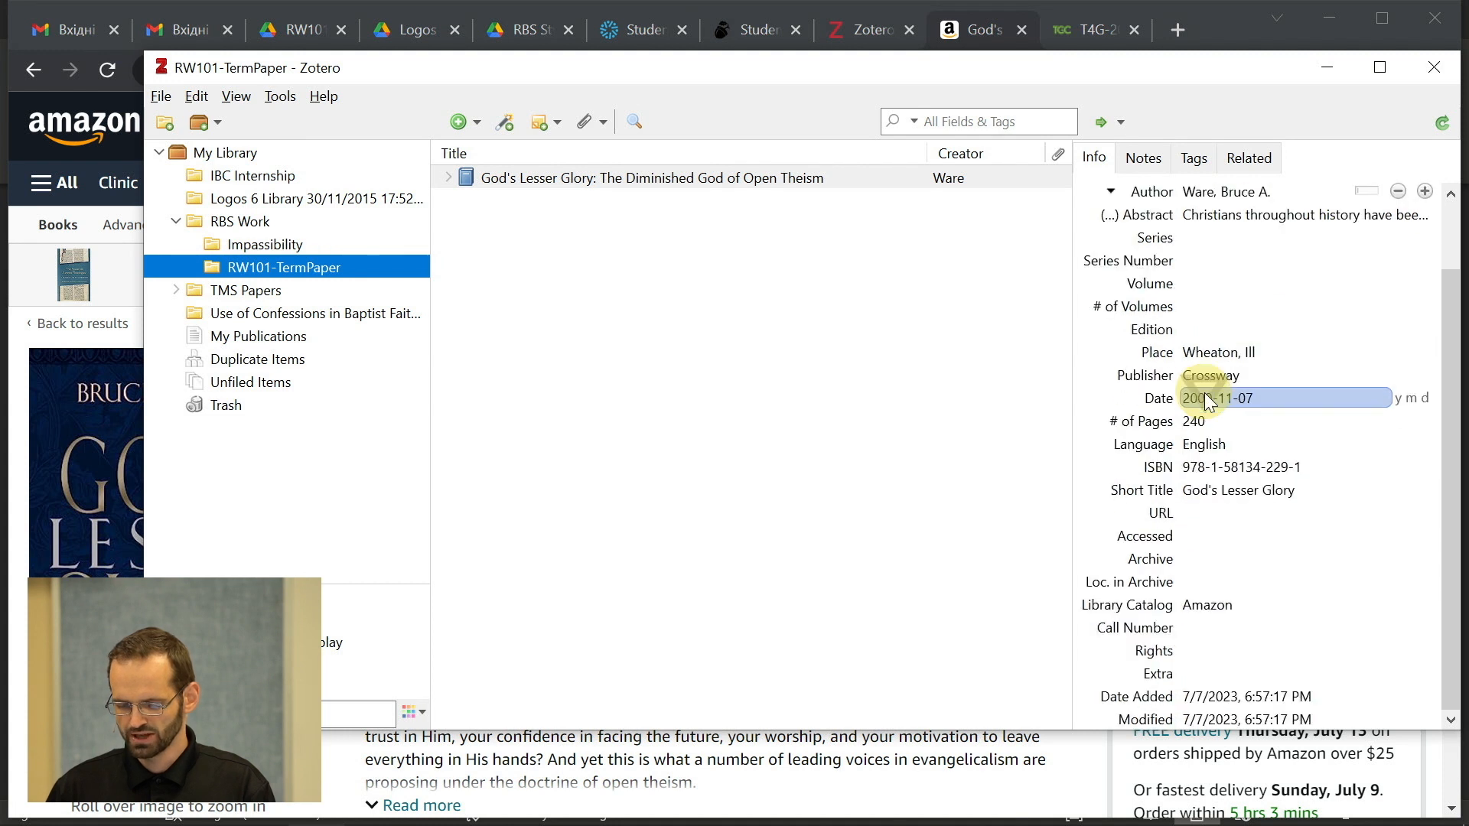
pyautogui.scroll(1, 1205, 394)
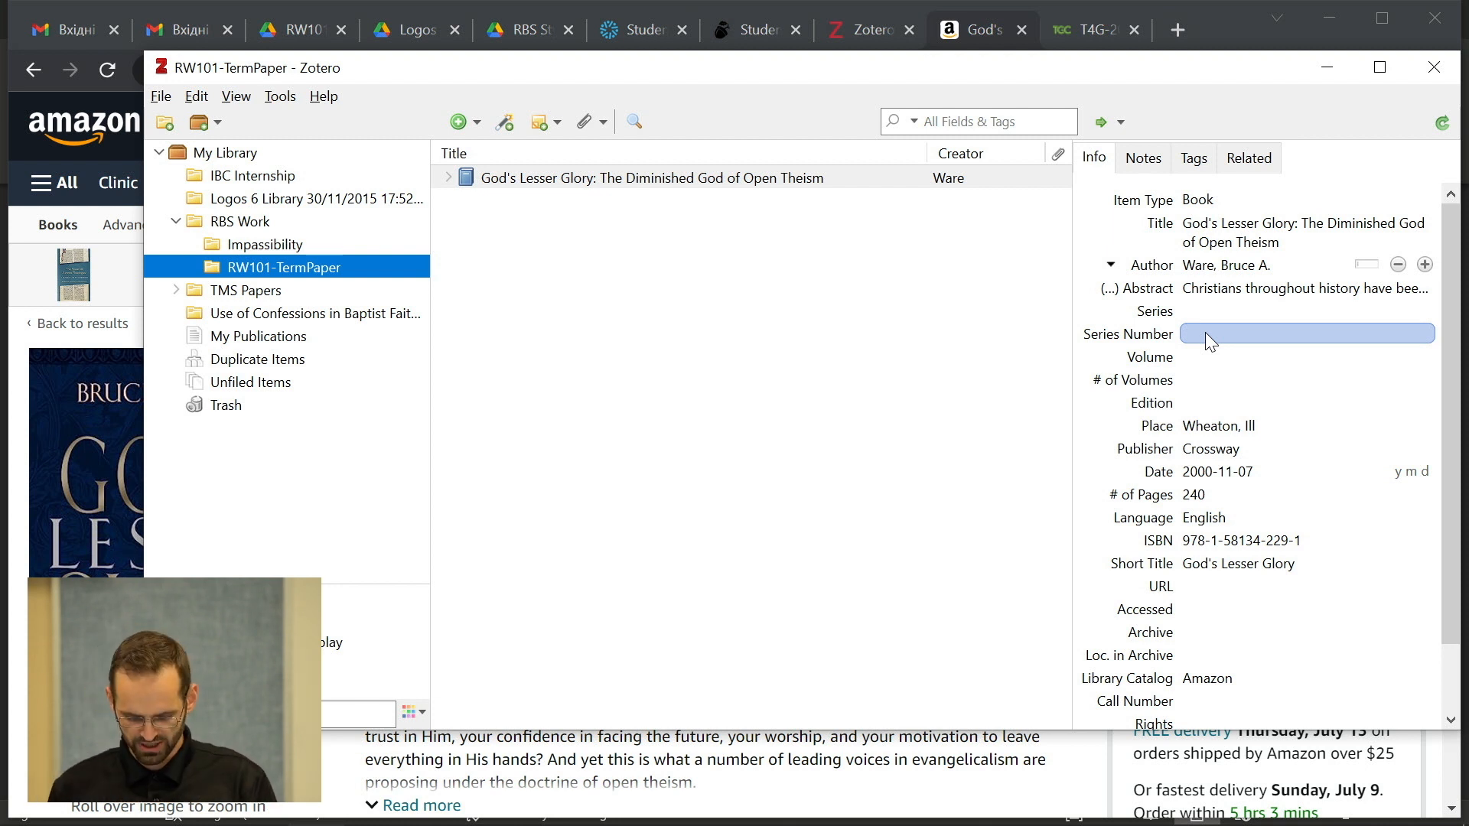
pyautogui.hotkey('alt', 'Tab')
pyautogui.hotkey('alt', 'Tab')
pyautogui.hotkey('alt', 'Tab')
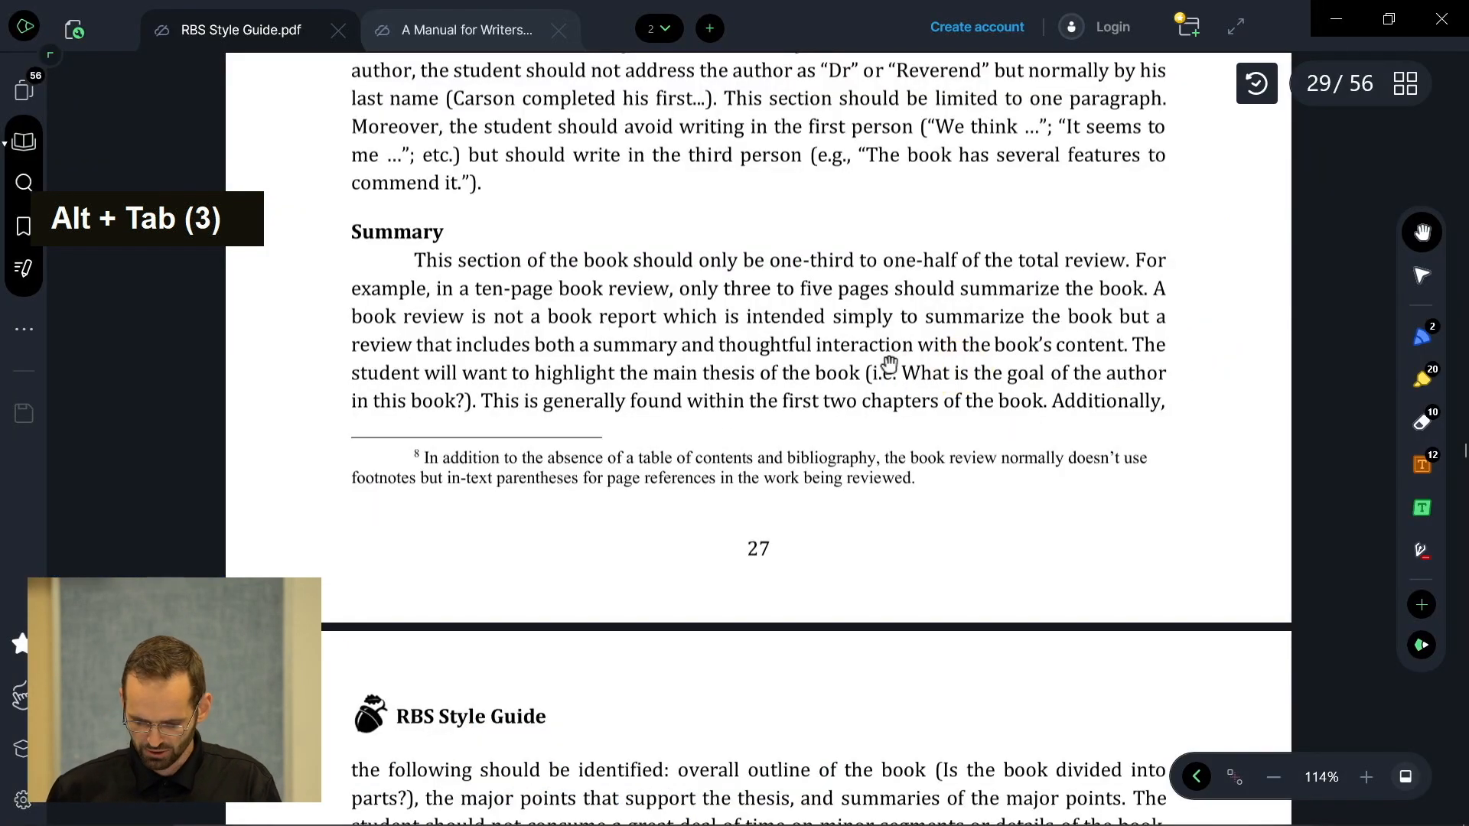
# - Jump to page 14 of the RBS Style Guide from the thumbnail view
pyautogui.scroll(2, 889, 364)
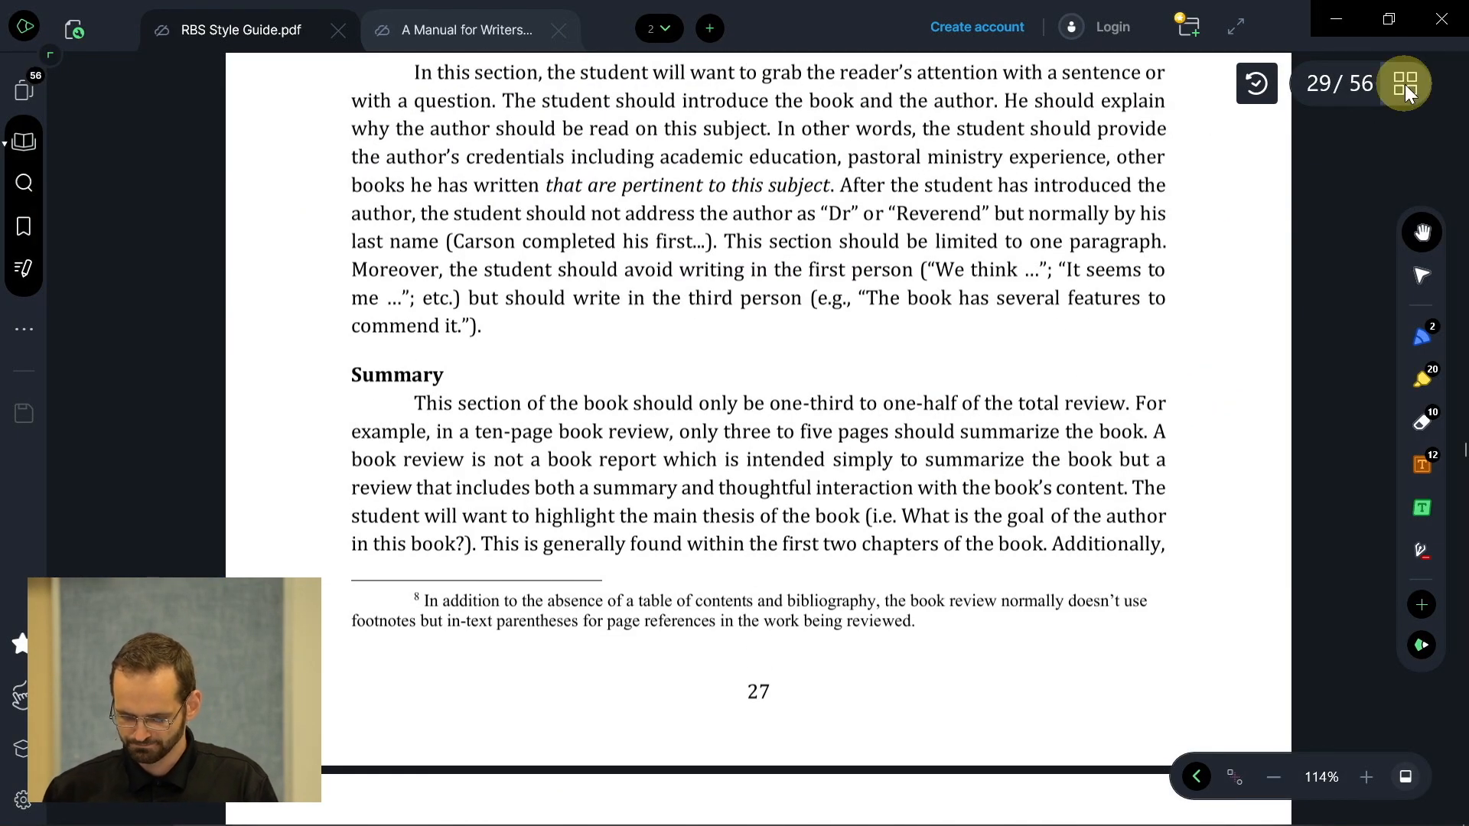
pyautogui.click(1405, 84)
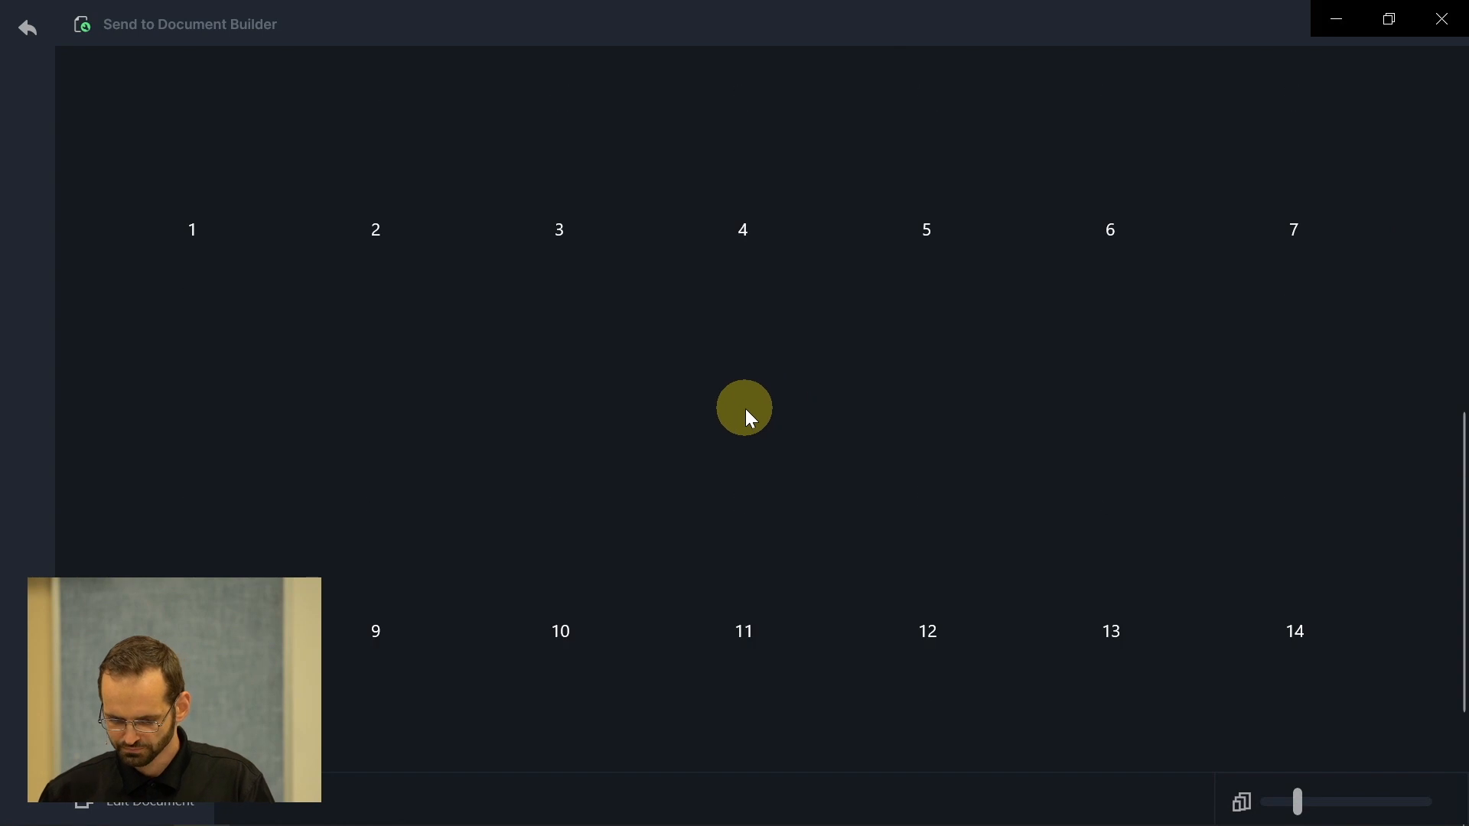
pyautogui.scroll(10, 563, 272)
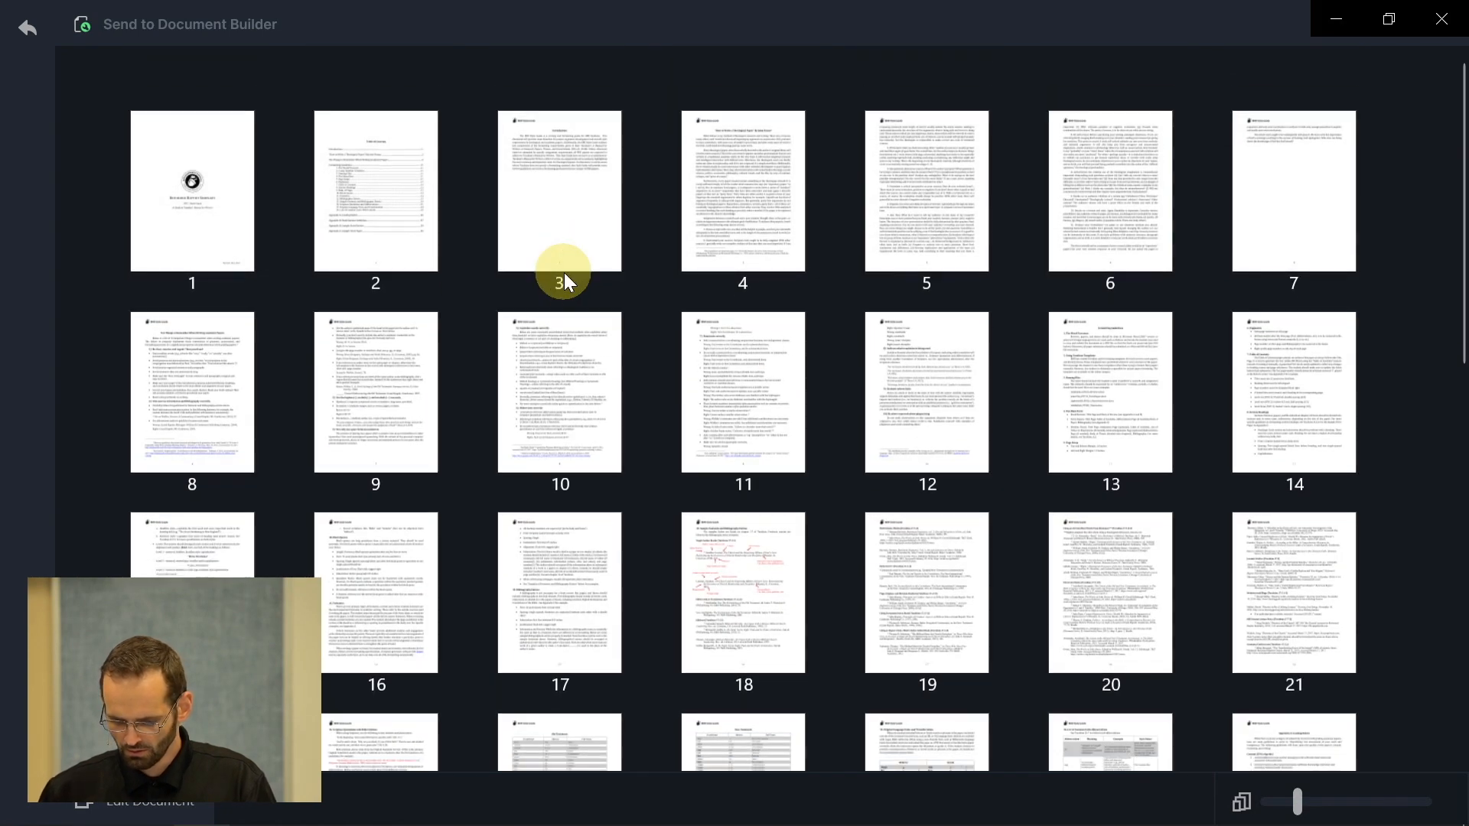
pyautogui.click(385, 596)
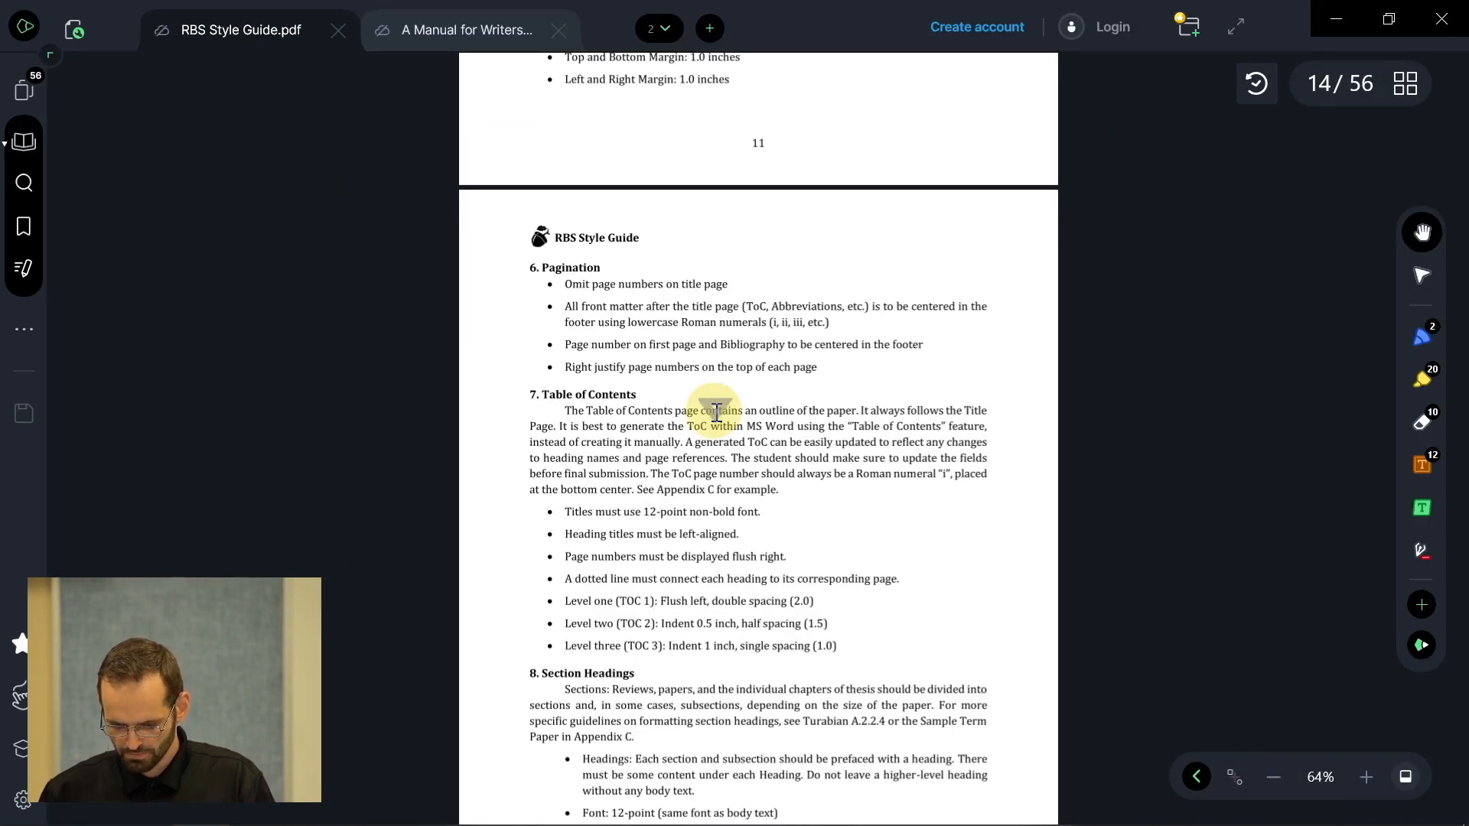
pyautogui.scroll(-15, 716, 413)
pyautogui.scroll(-2, 704, 145)
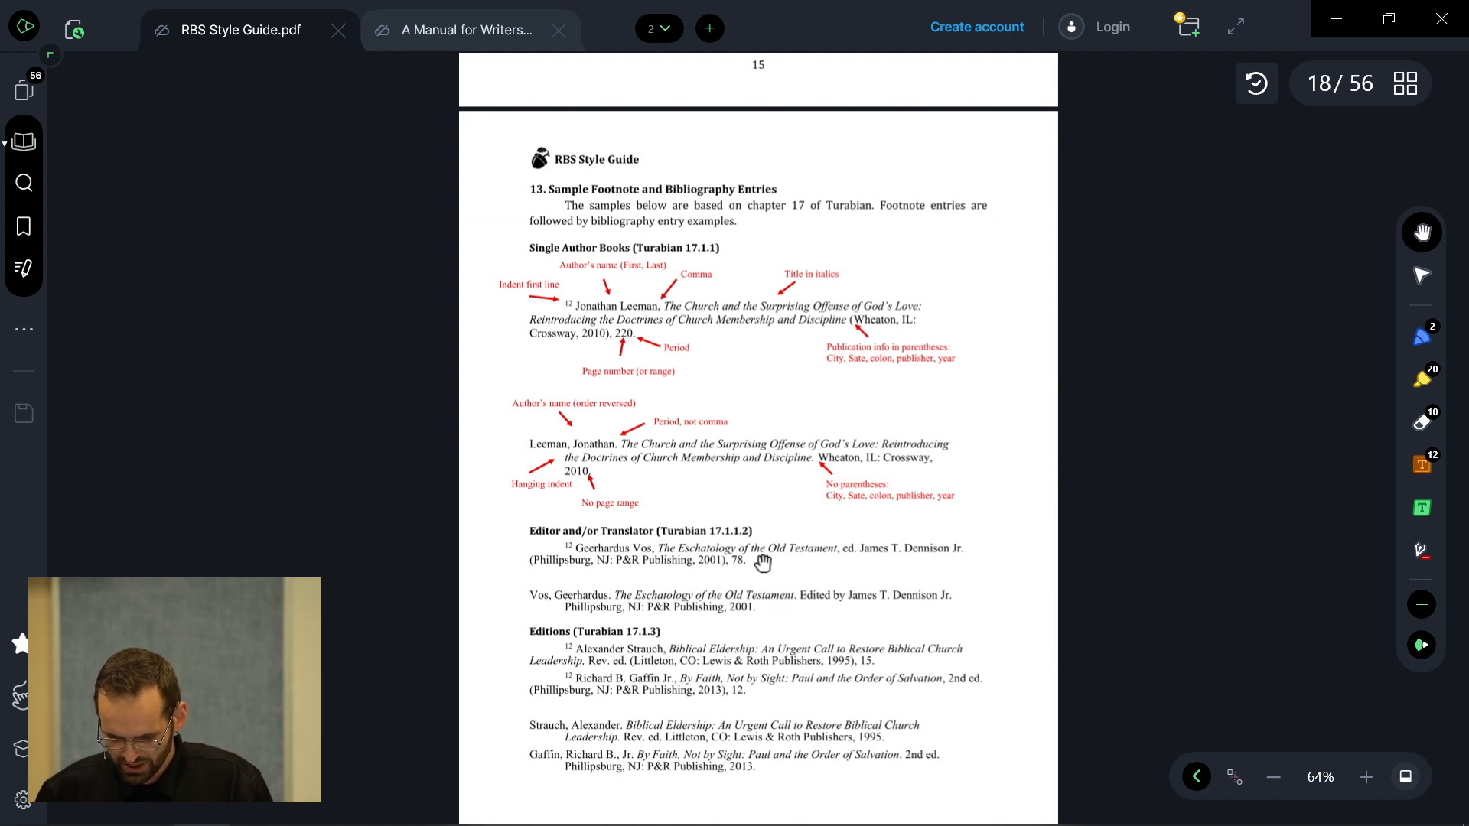
# - Zoom to 144% and bring the Single Author Books examples into view
pyautogui.press('ctrl')
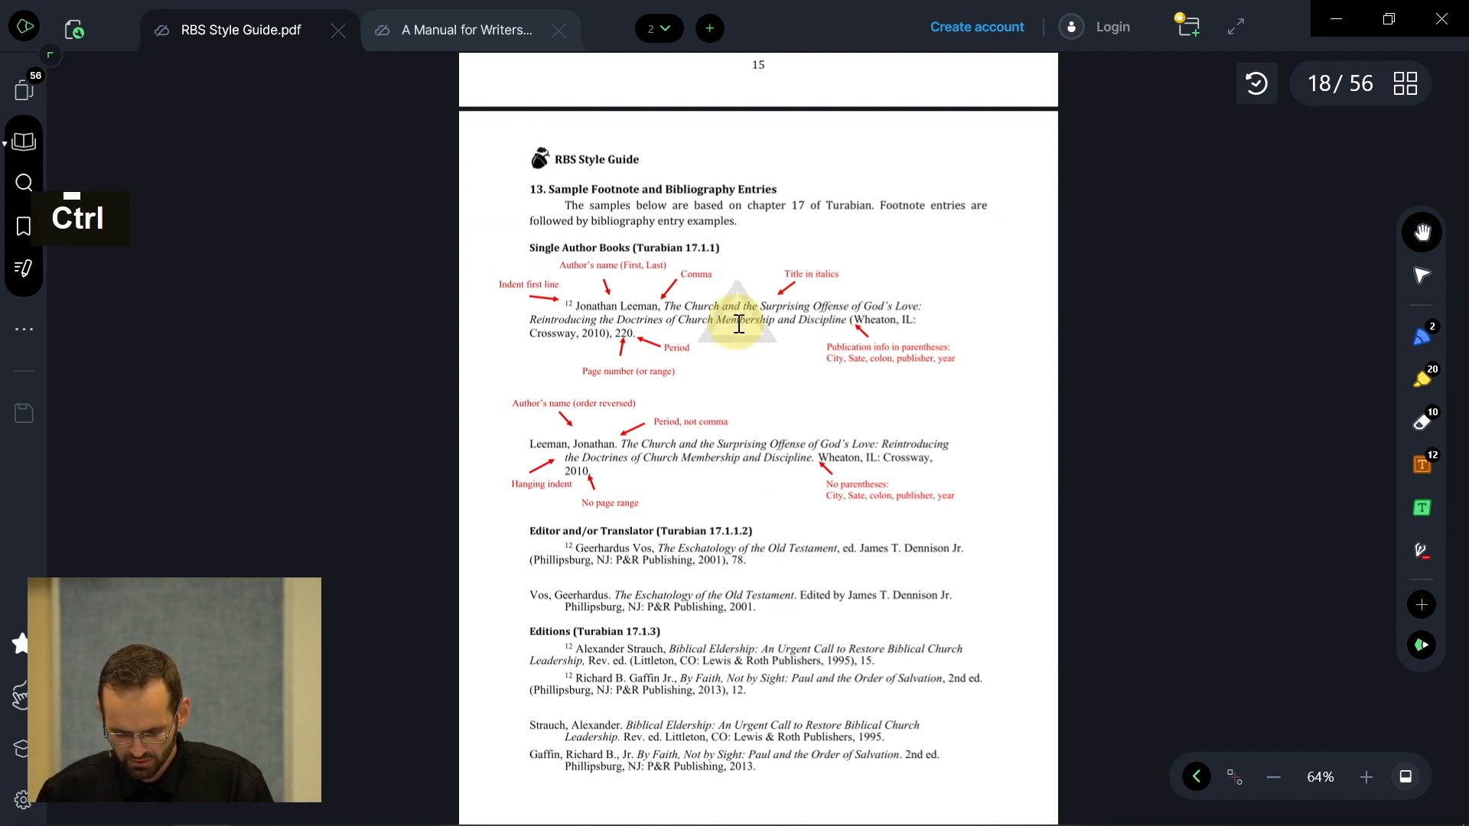
pyautogui.click(1366, 777)
pyautogui.click(1365, 777)
pyautogui.moveTo(1046, 342); pyautogui.dragTo(1033, 456)
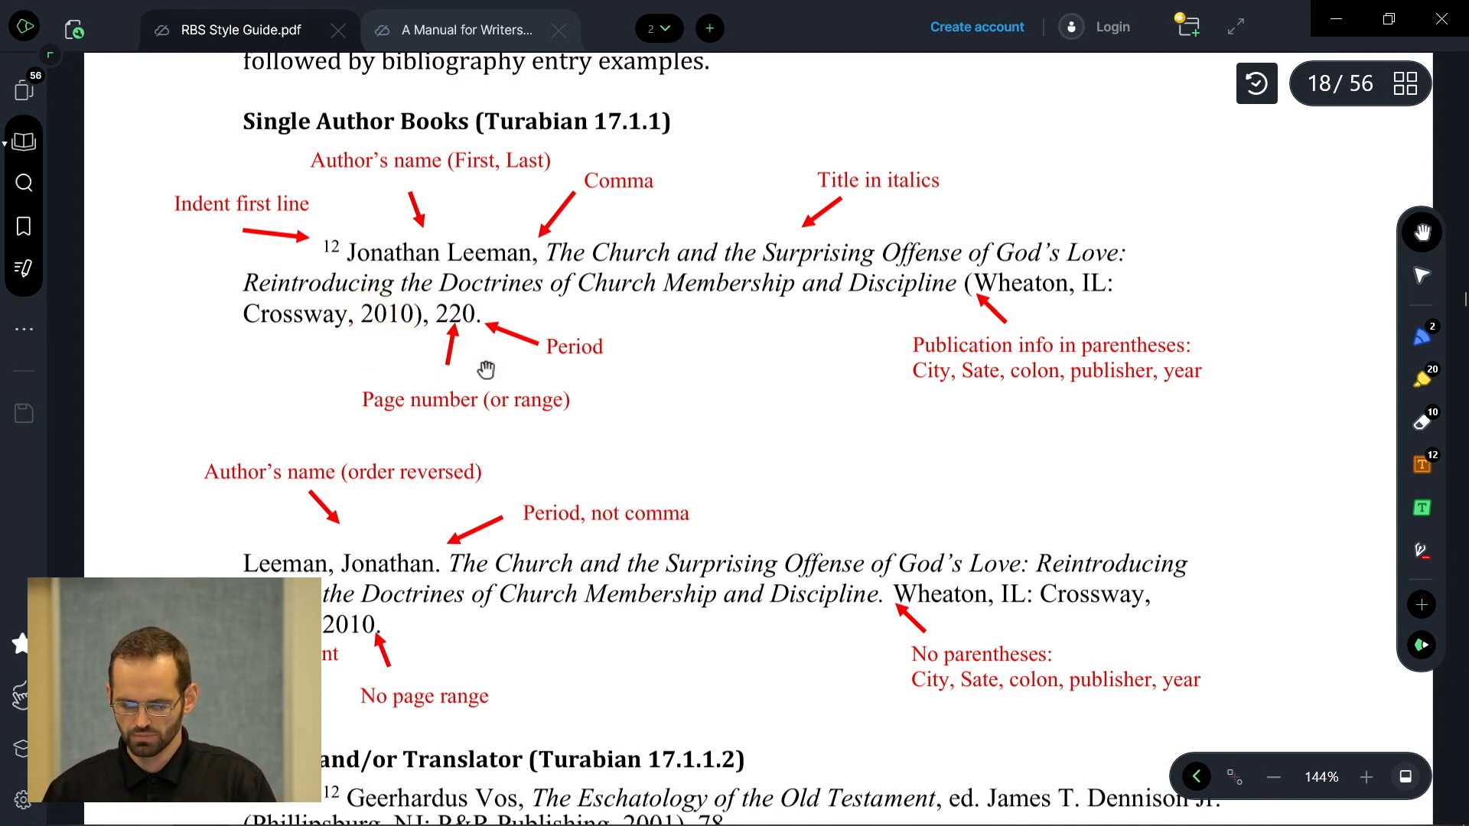
pyautogui.hotkey('alt', 'Tab')
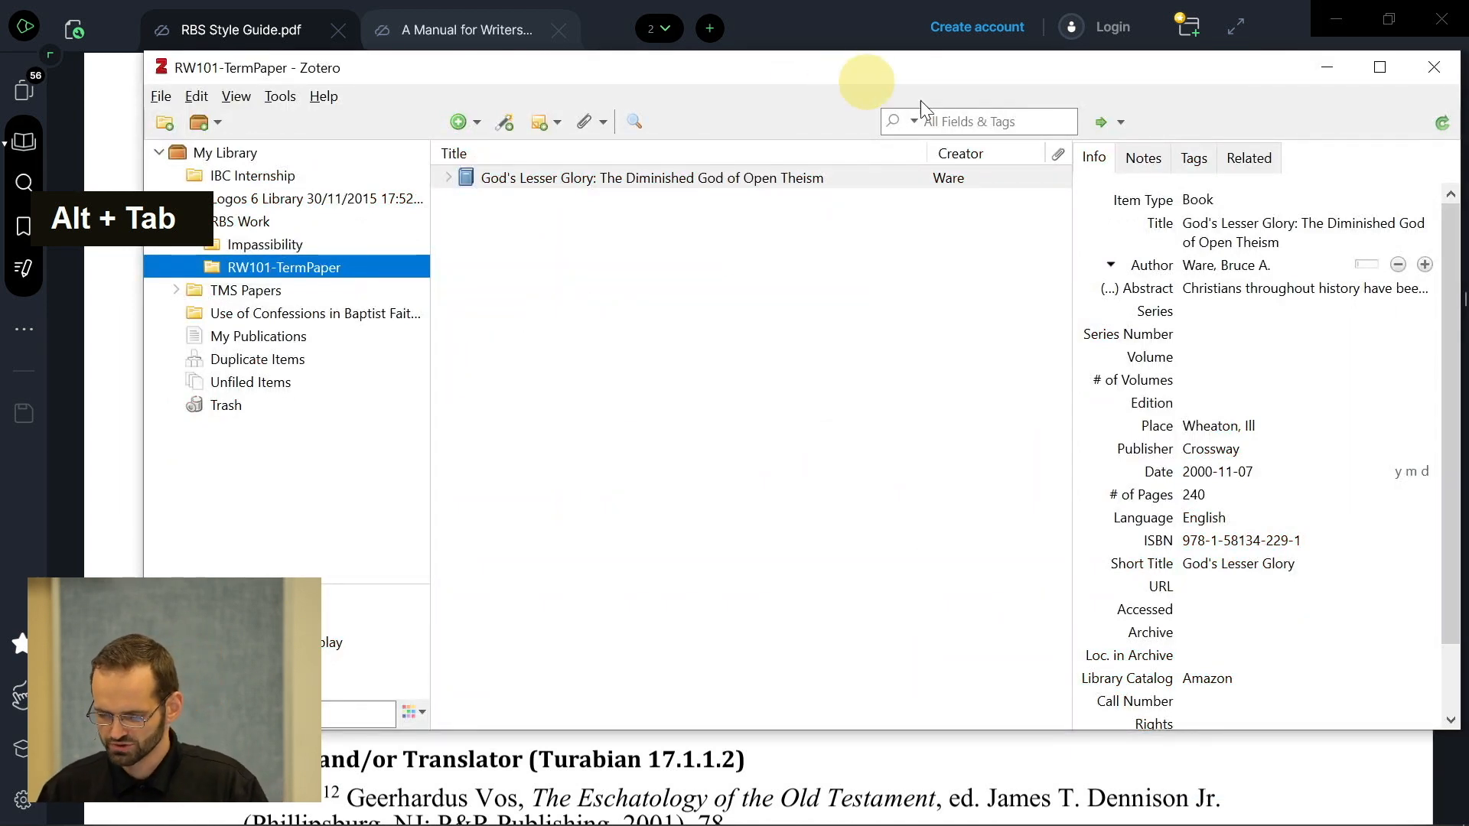
pyautogui.click(1230, 233)
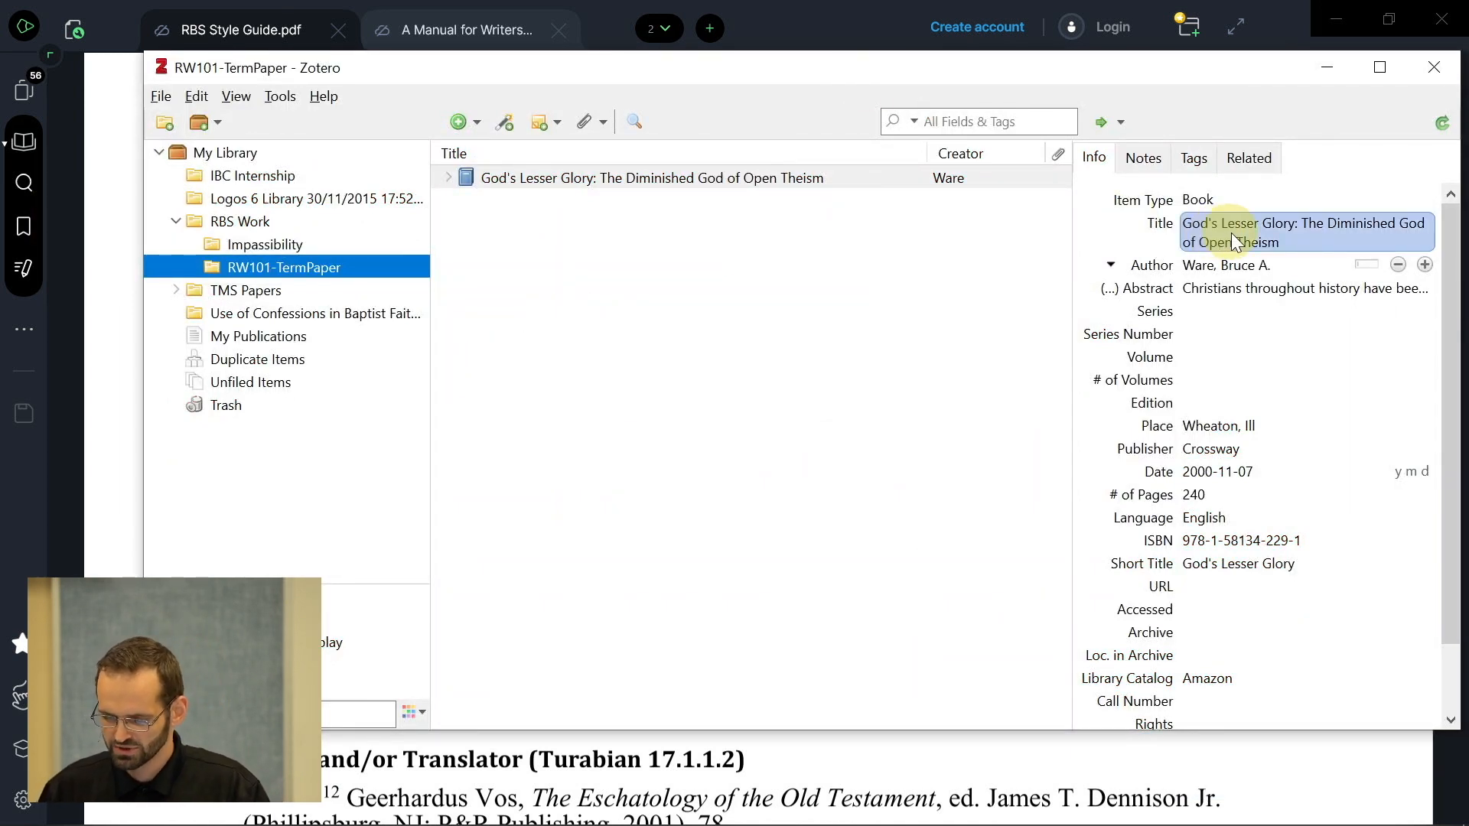
pyautogui.click(1200, 265)
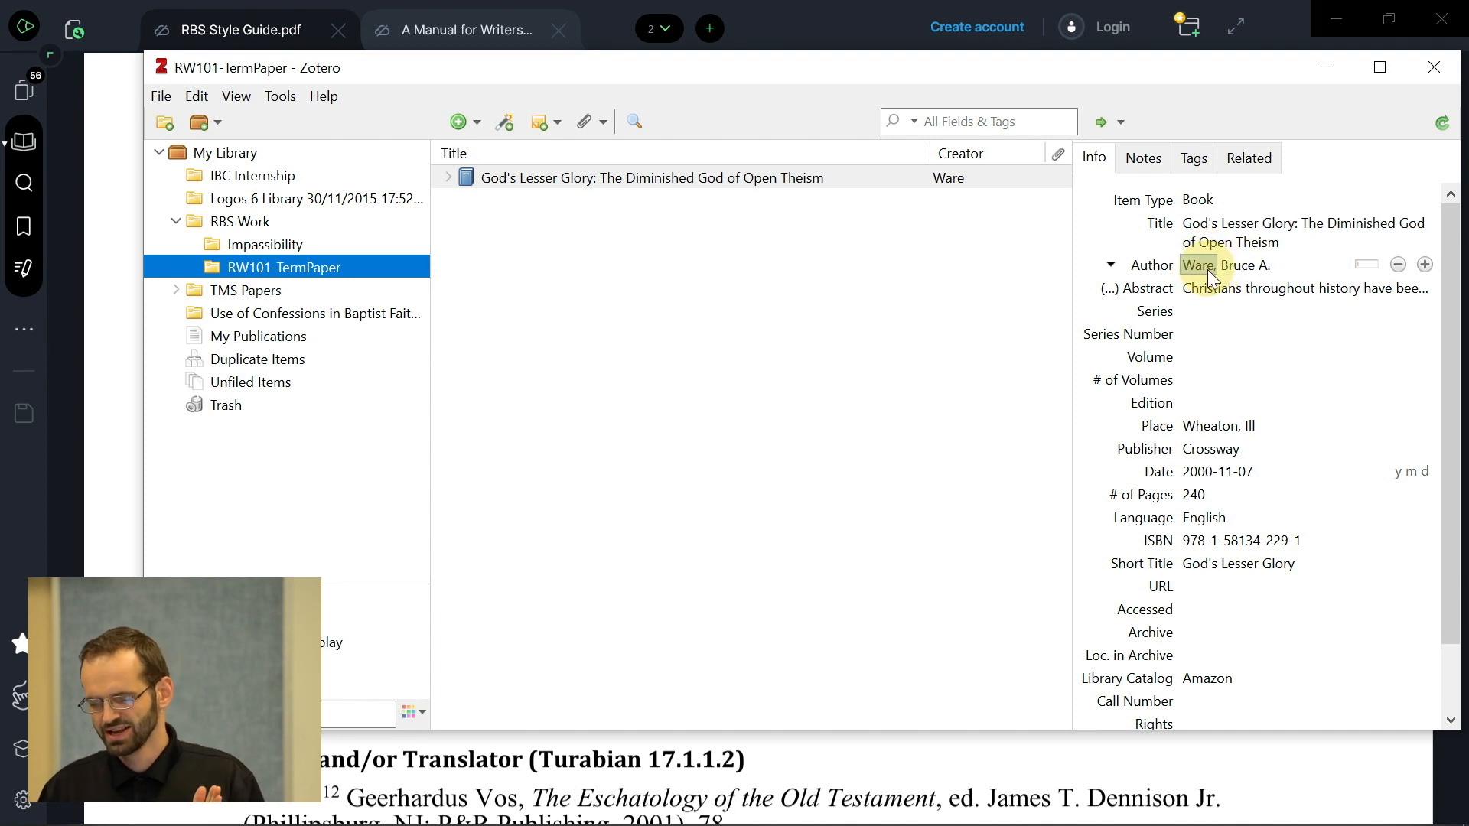
pyautogui.click(1236, 268)
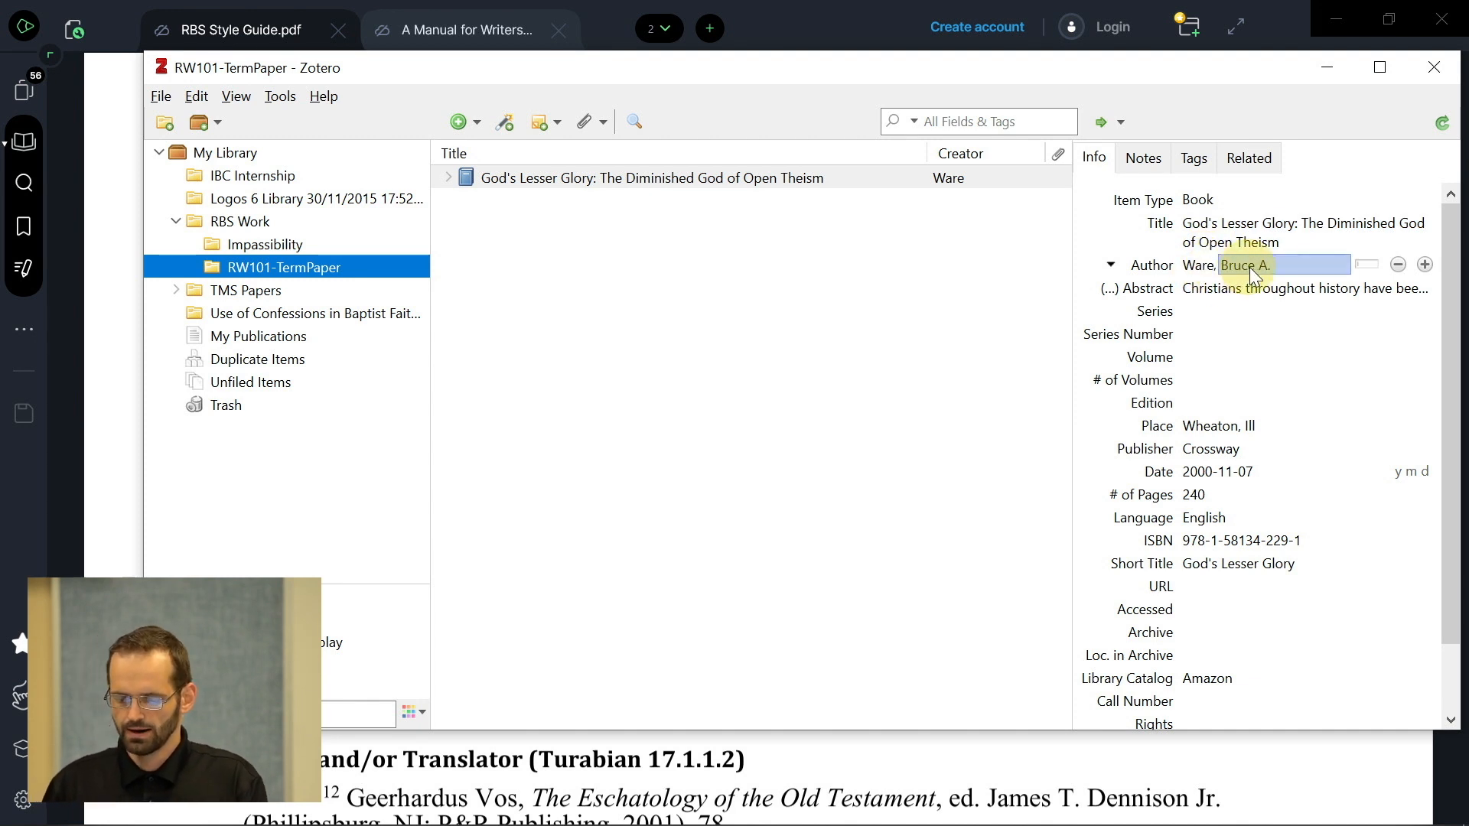
pyautogui.click(1205, 268)
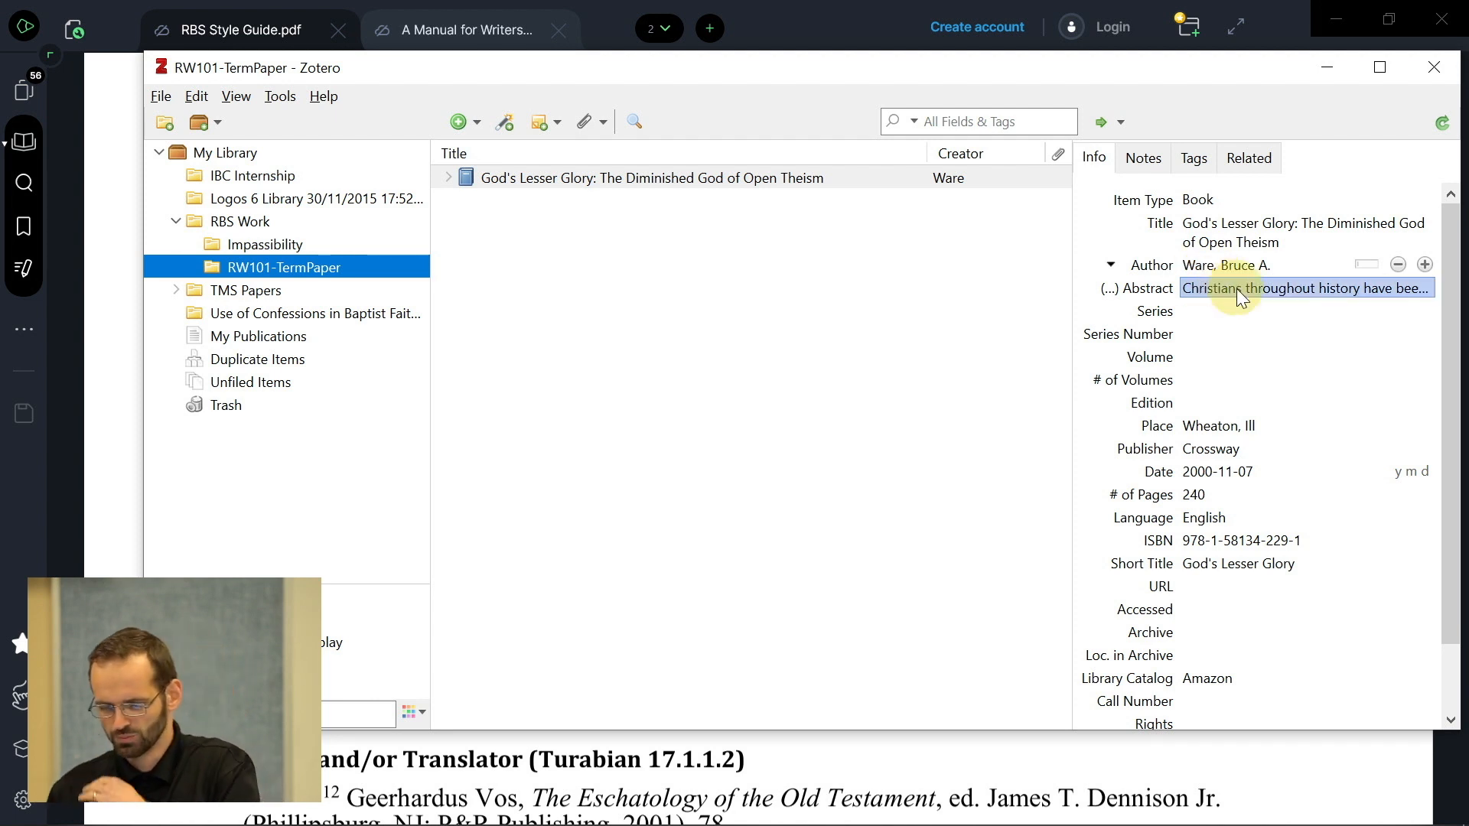
pyautogui.click(1255, 265)
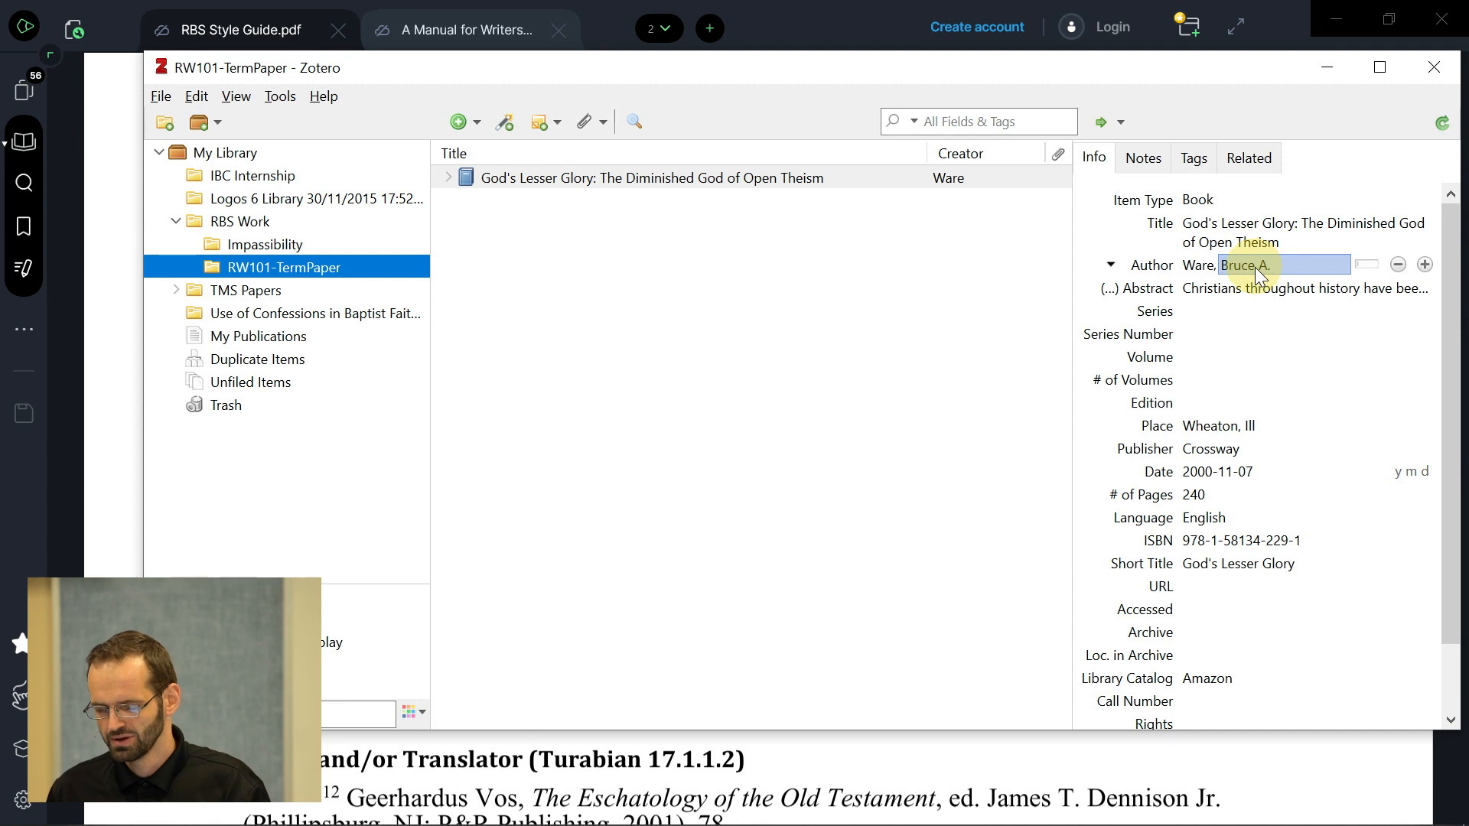
pyautogui.click(1250, 265)
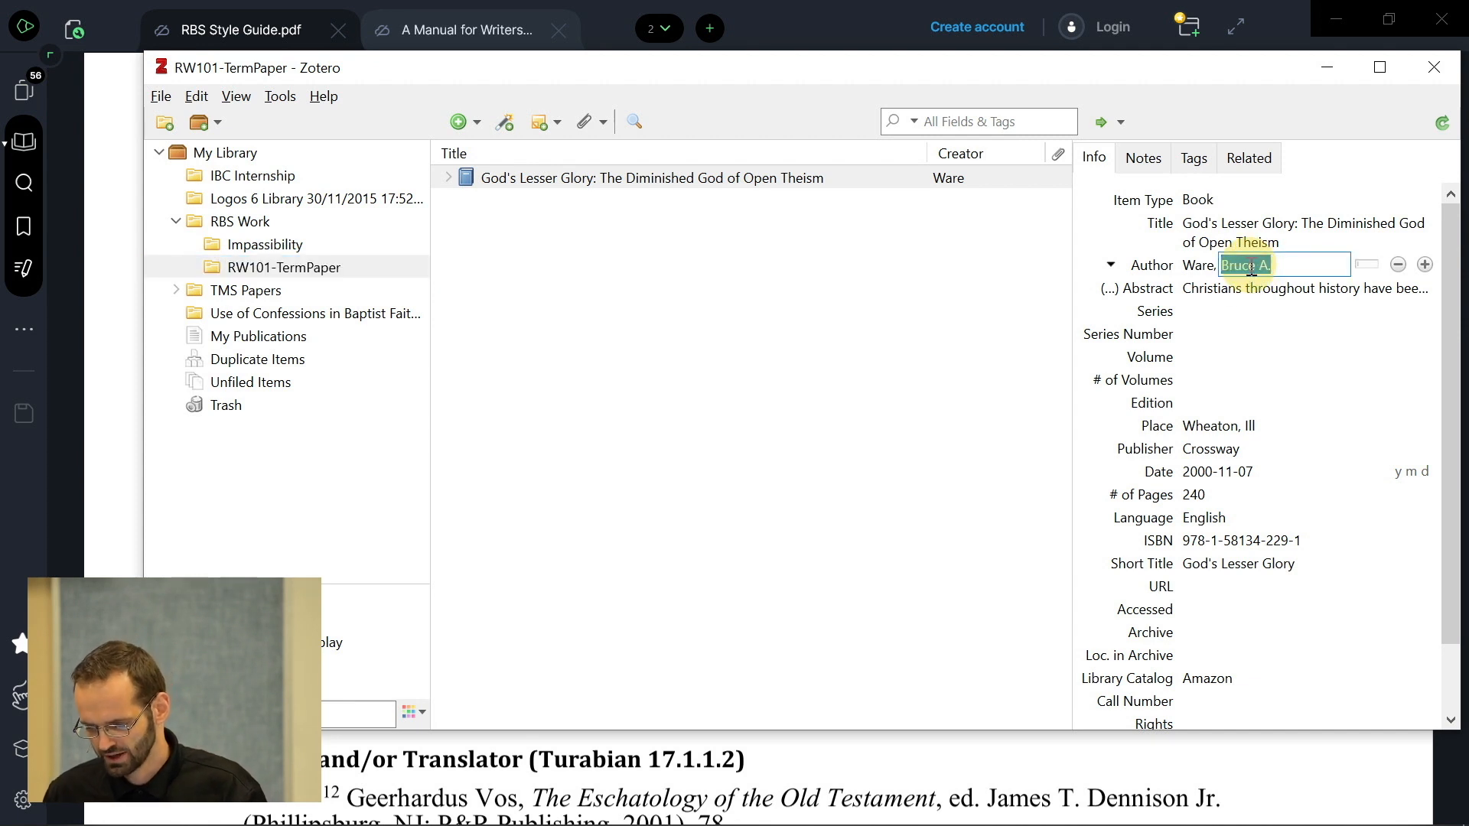
pyautogui.click(1272, 265)
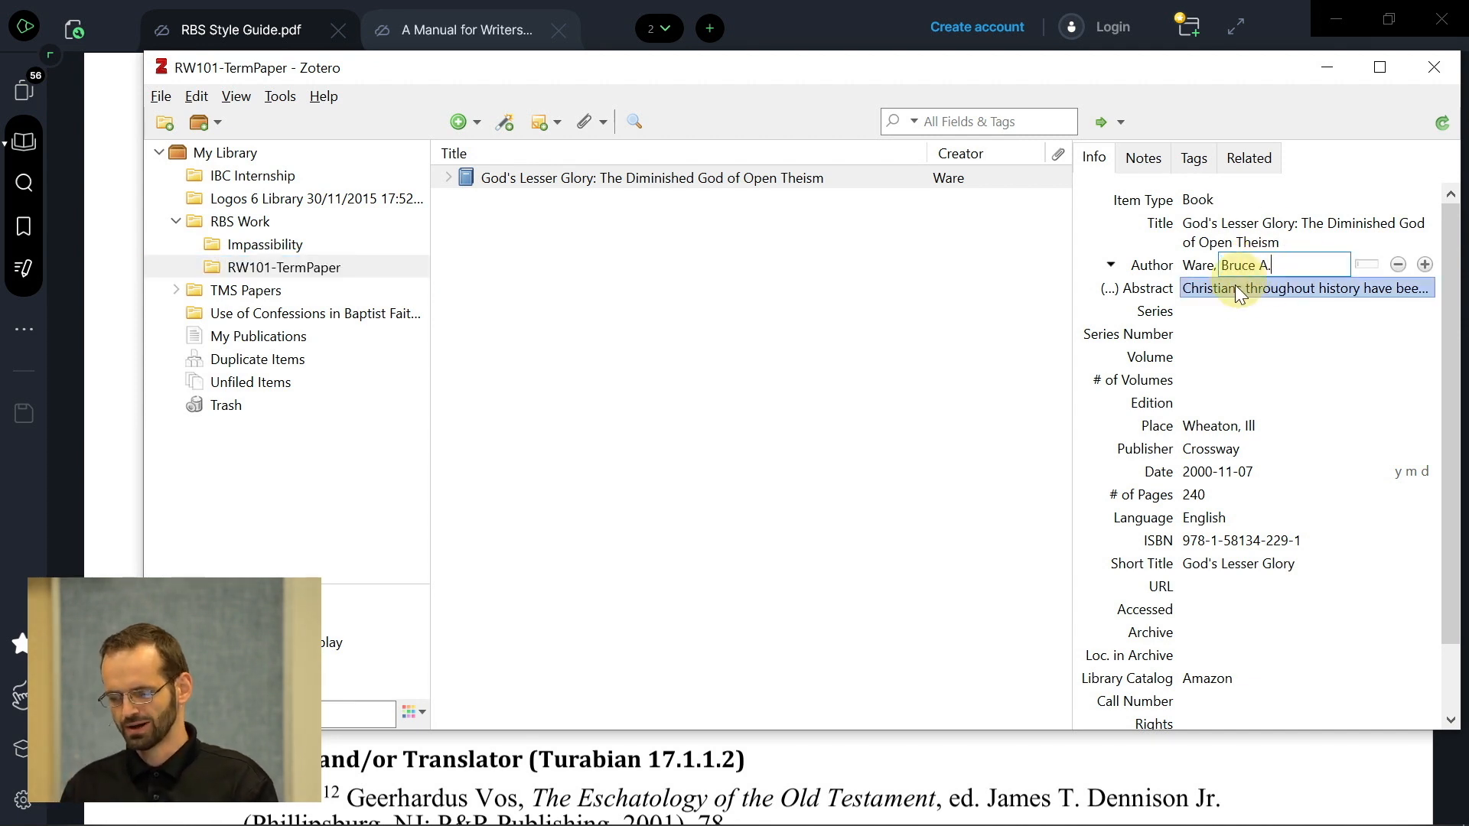
pyautogui.click(1204, 269)
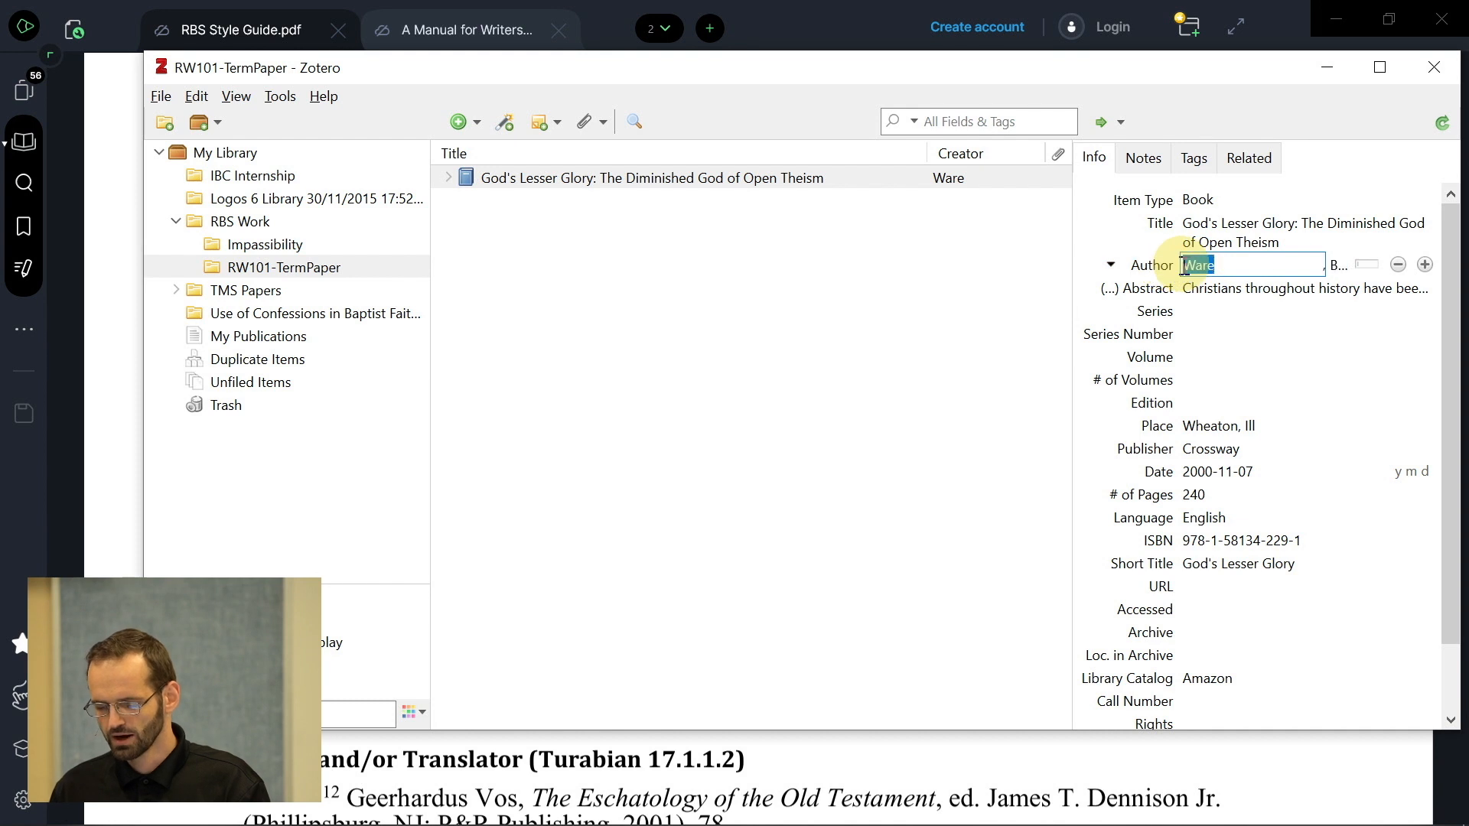
pyautogui.click(1226, 264)
pyautogui.press('BackSpace')
pyautogui.press('BackSpace')
pyautogui.press('BackSpace')
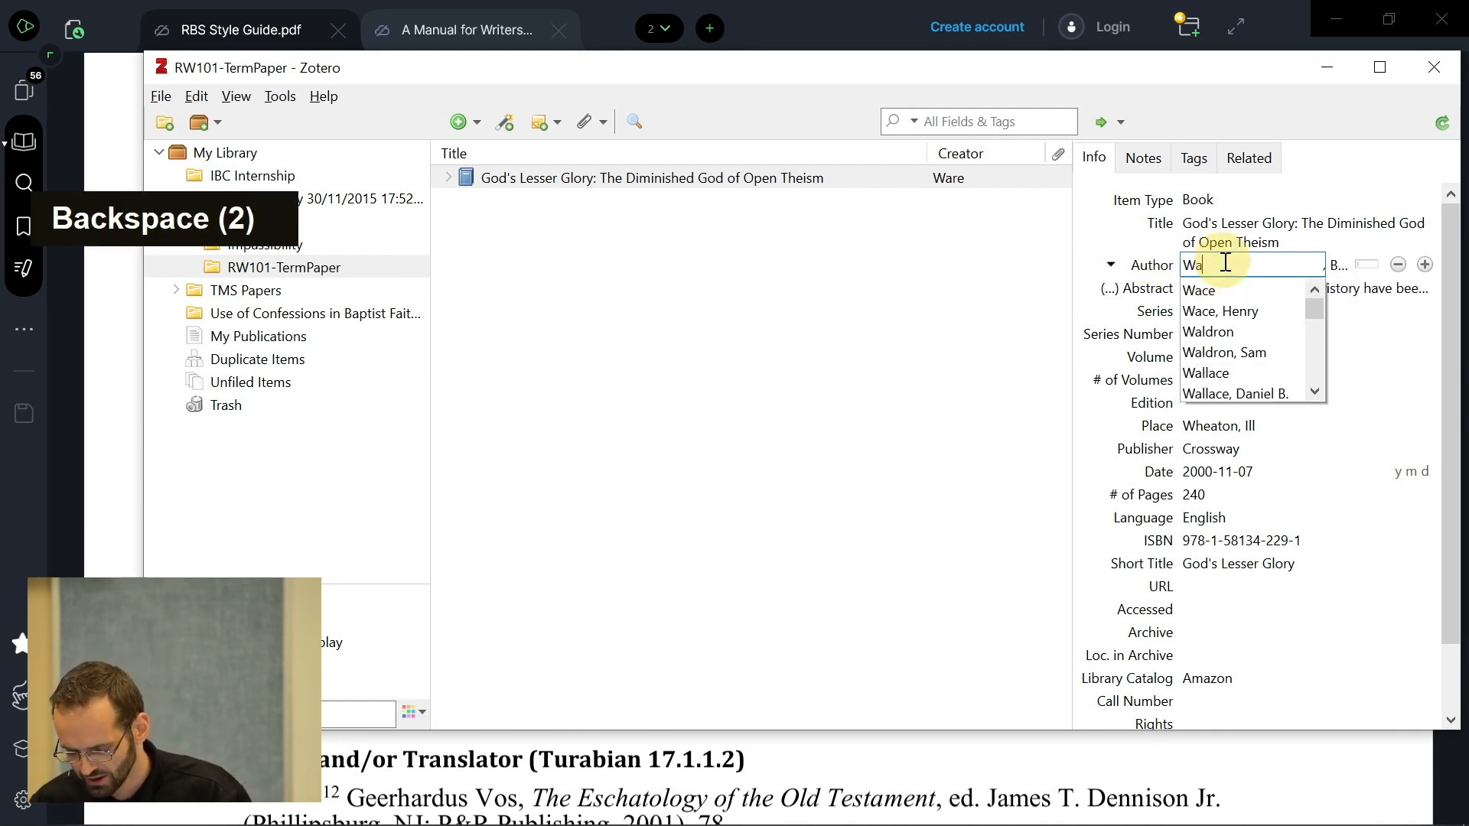
pyautogui.scroll(-2, 1235, 334)
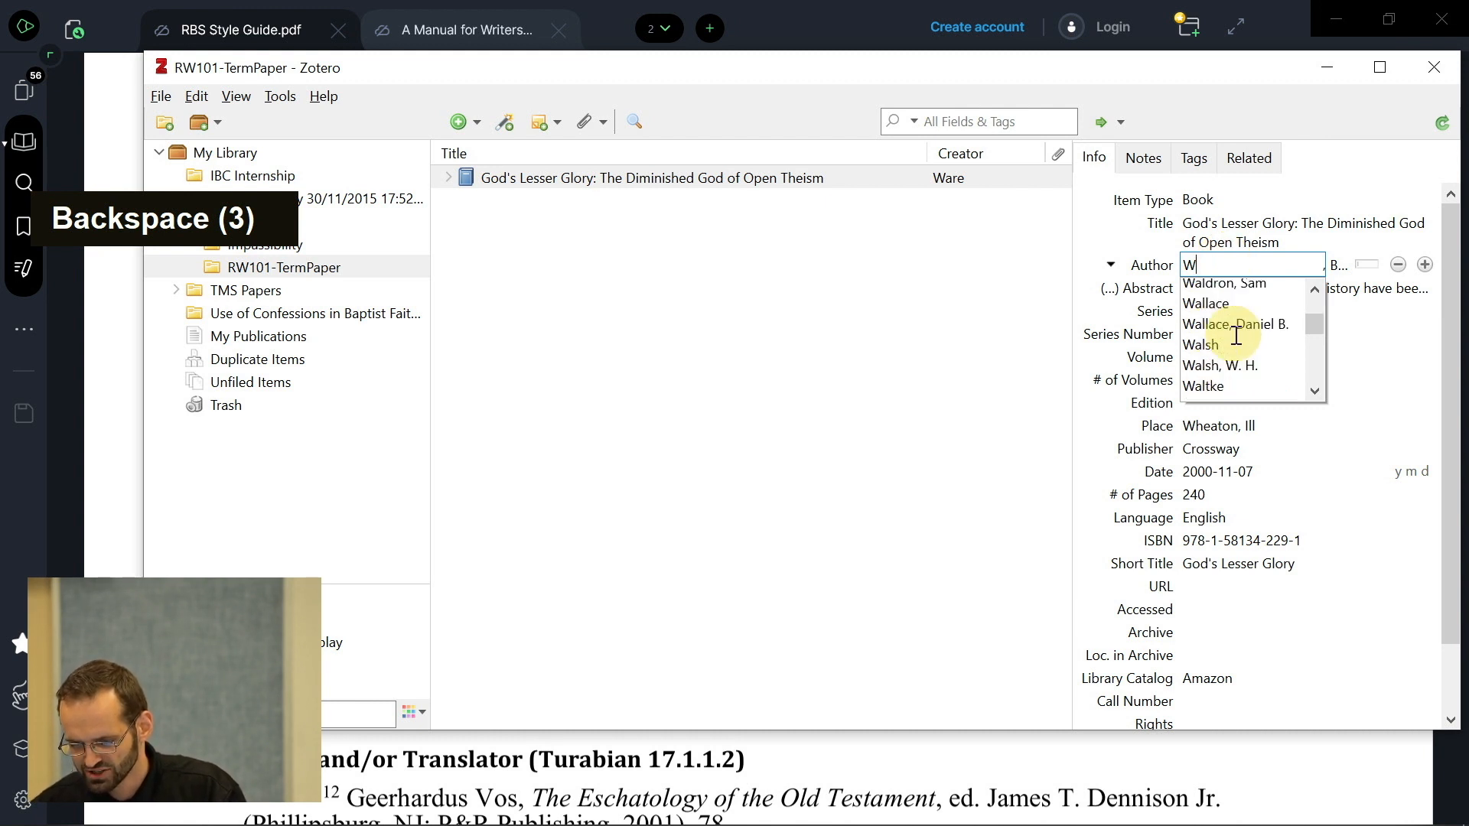
pyautogui.scroll(2, 1235, 334)
pyautogui.scroll(-5, 1234, 334)
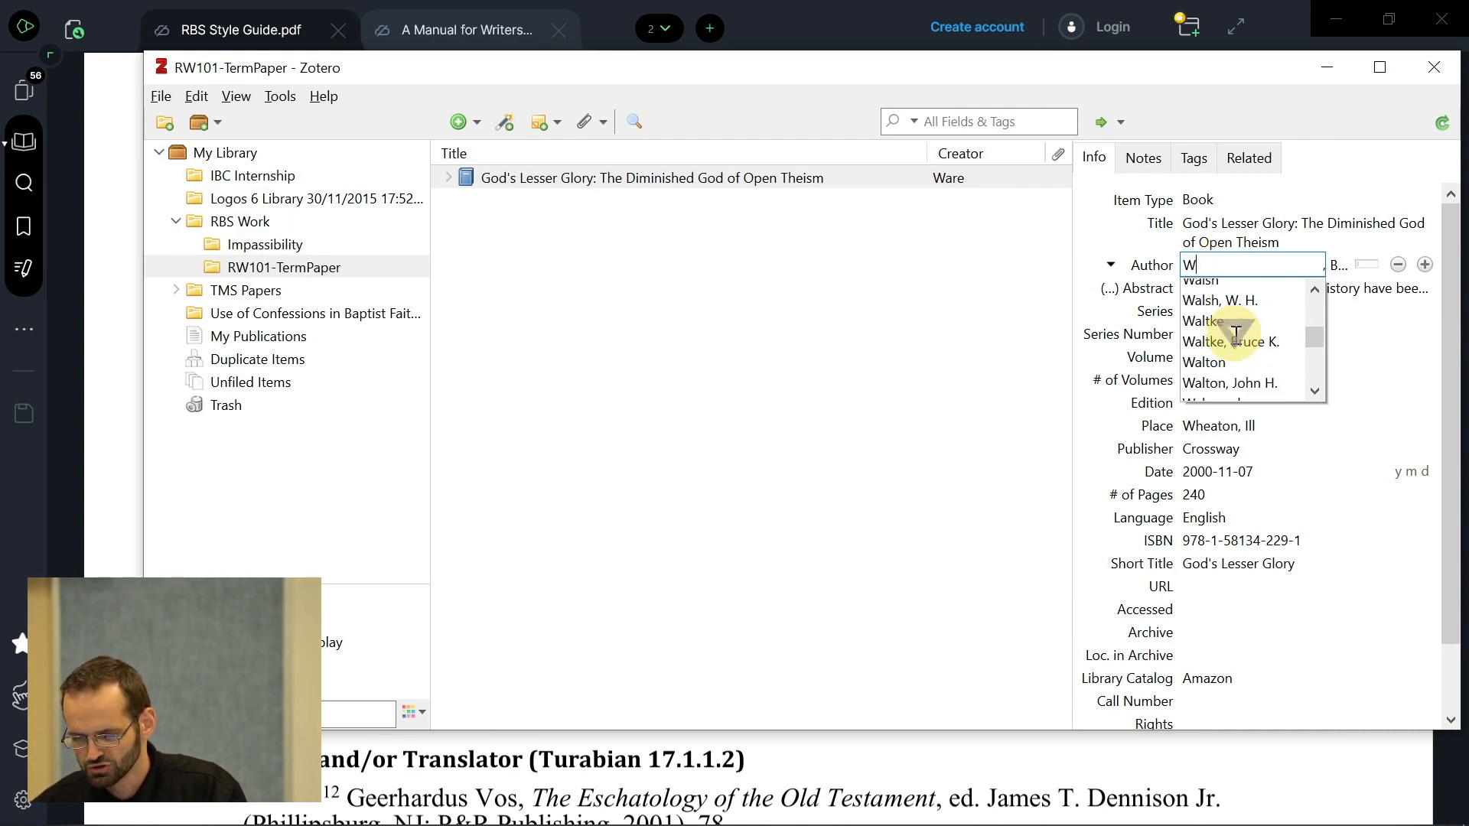
pyautogui.scroll(5, 1234, 334)
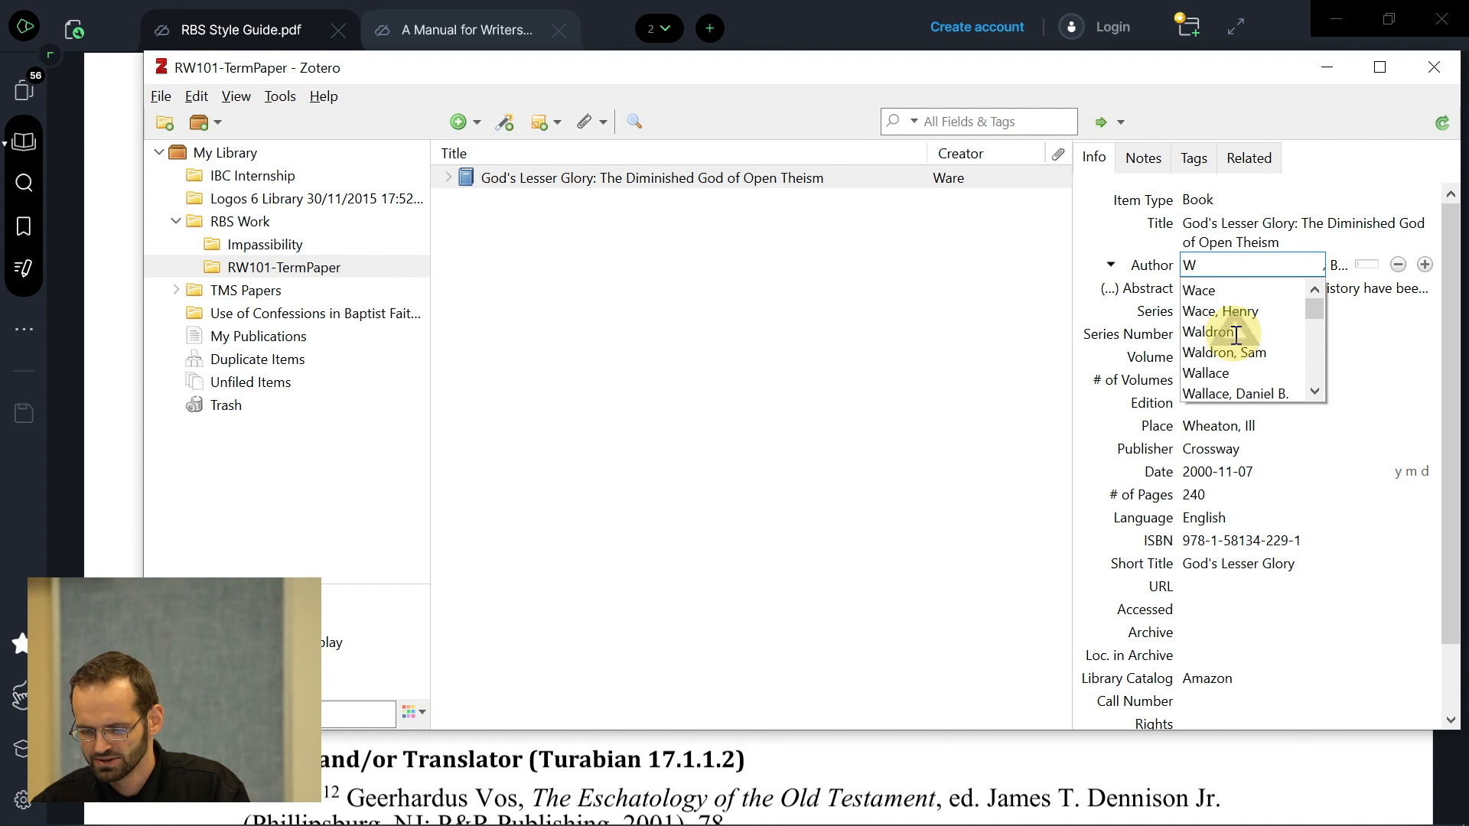
pyautogui.write('are')
pyautogui.press('BackSpace')
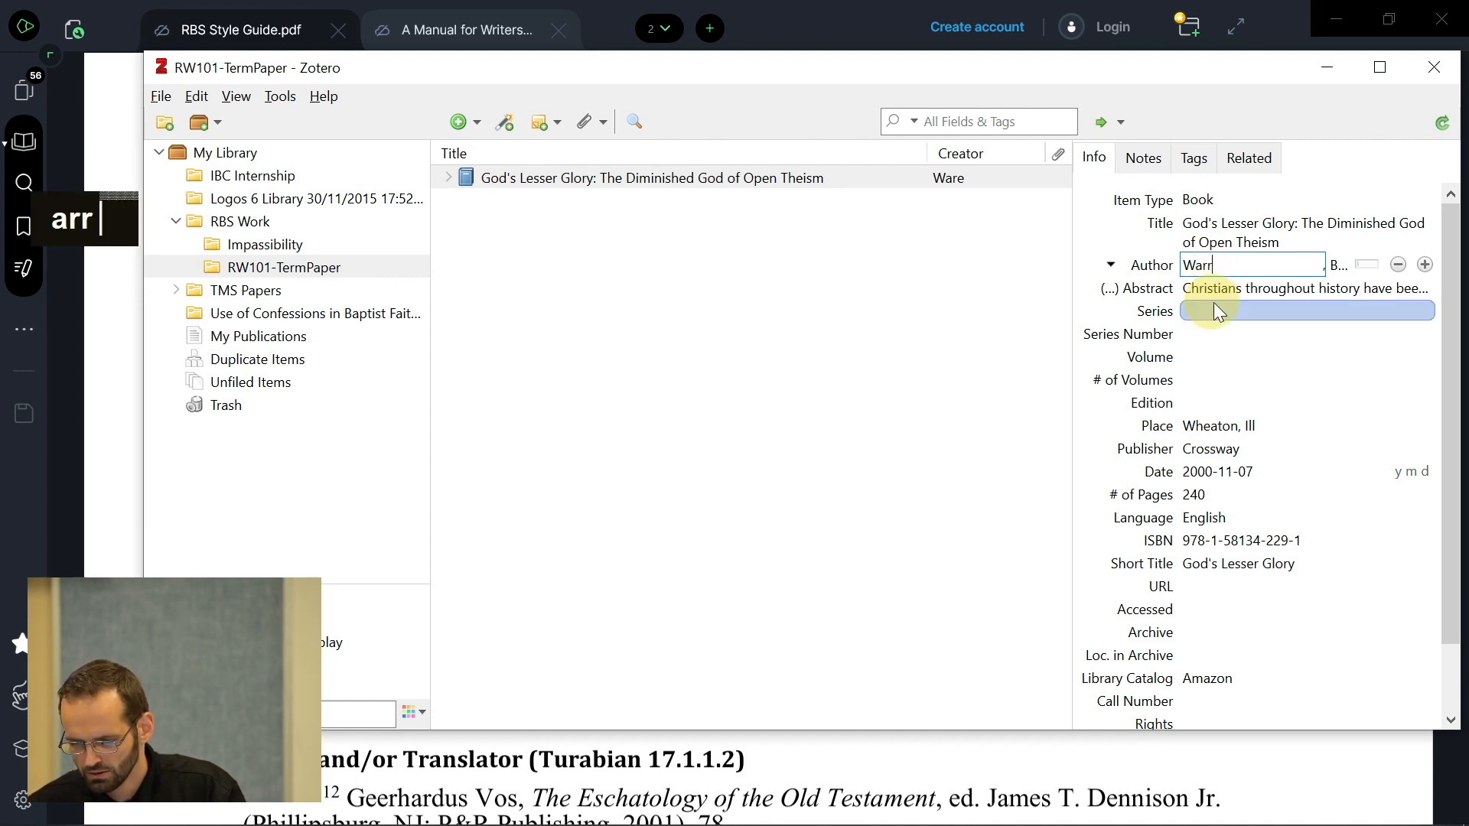
pyautogui.write('e')
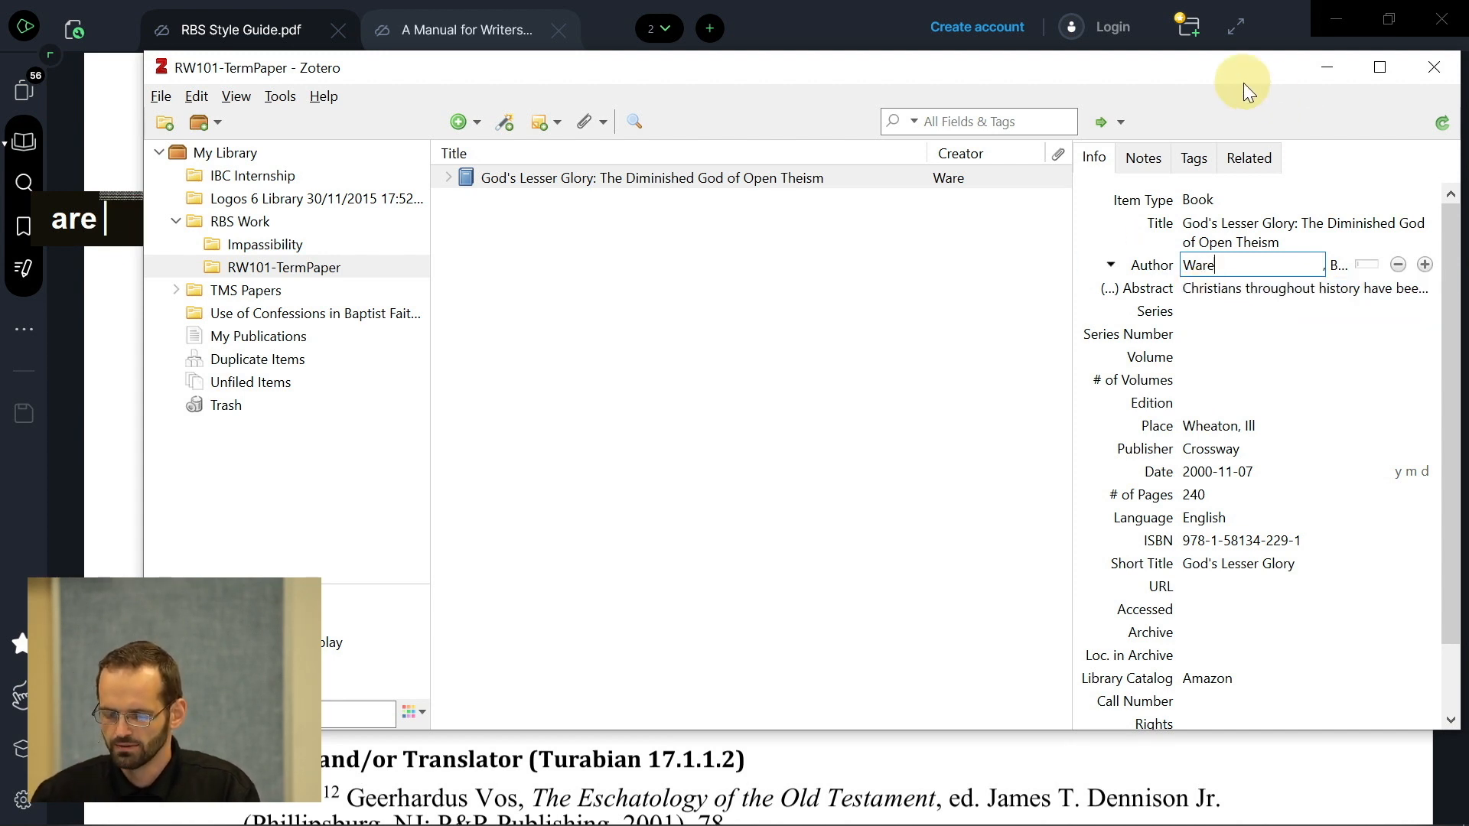
pyautogui.click(1208, 297)
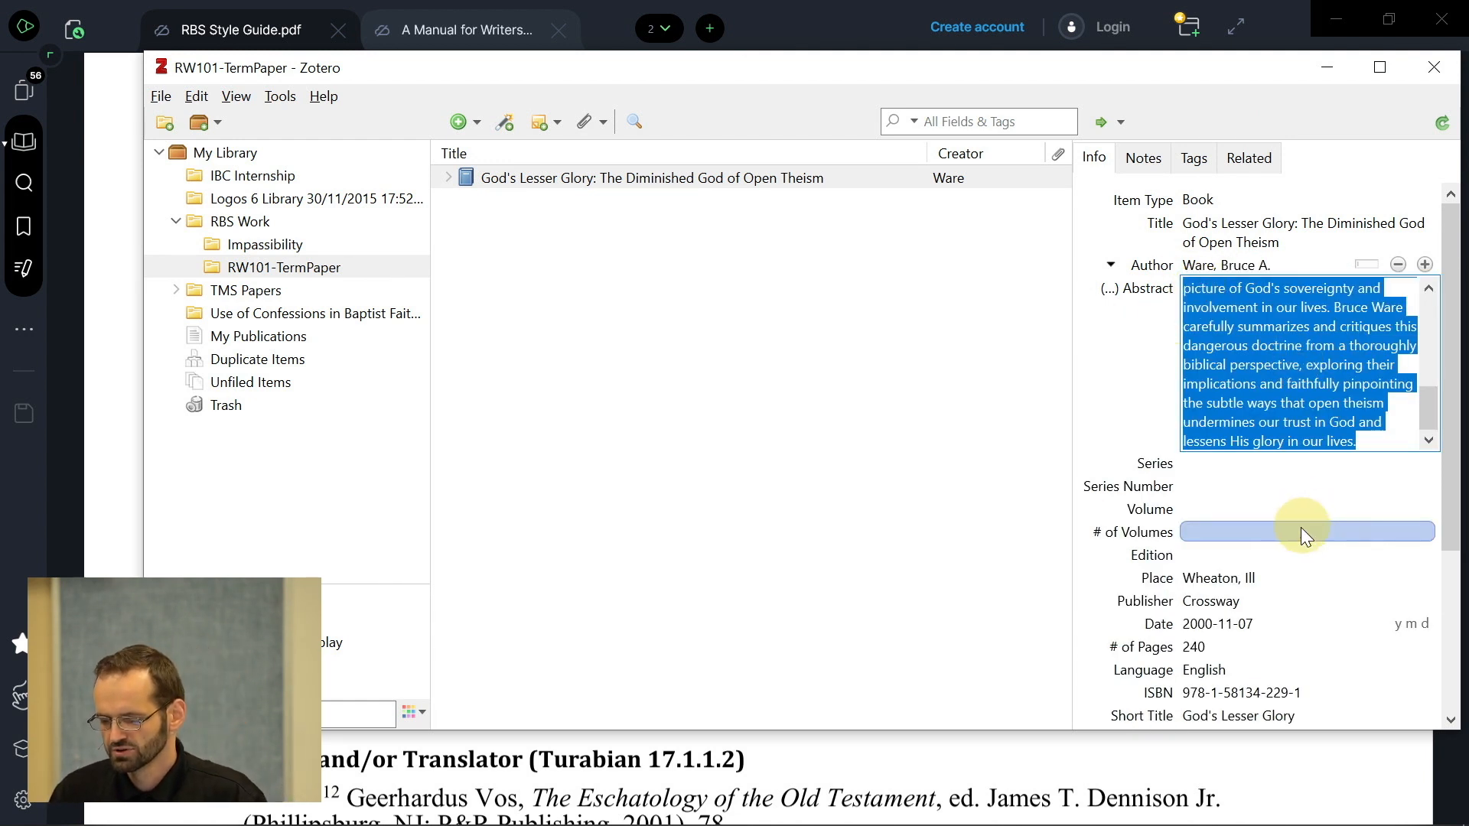
pyautogui.scroll(-3, 1301, 526)
pyautogui.scroll(6, 1301, 526)
pyautogui.scroll(-5, 1301, 526)
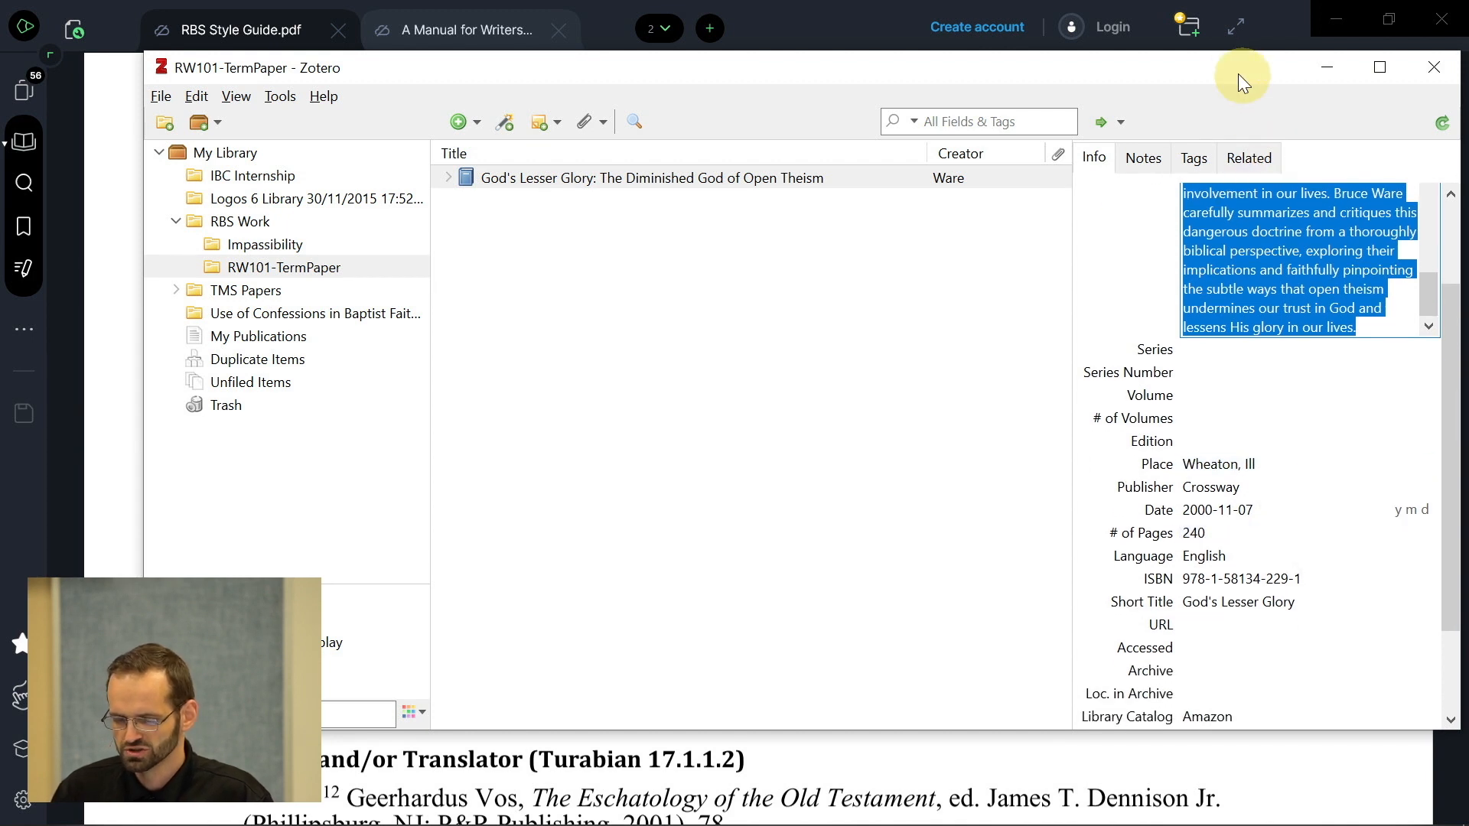
pyautogui.moveTo(1237, 72); pyautogui.dragTo(1160, 110)
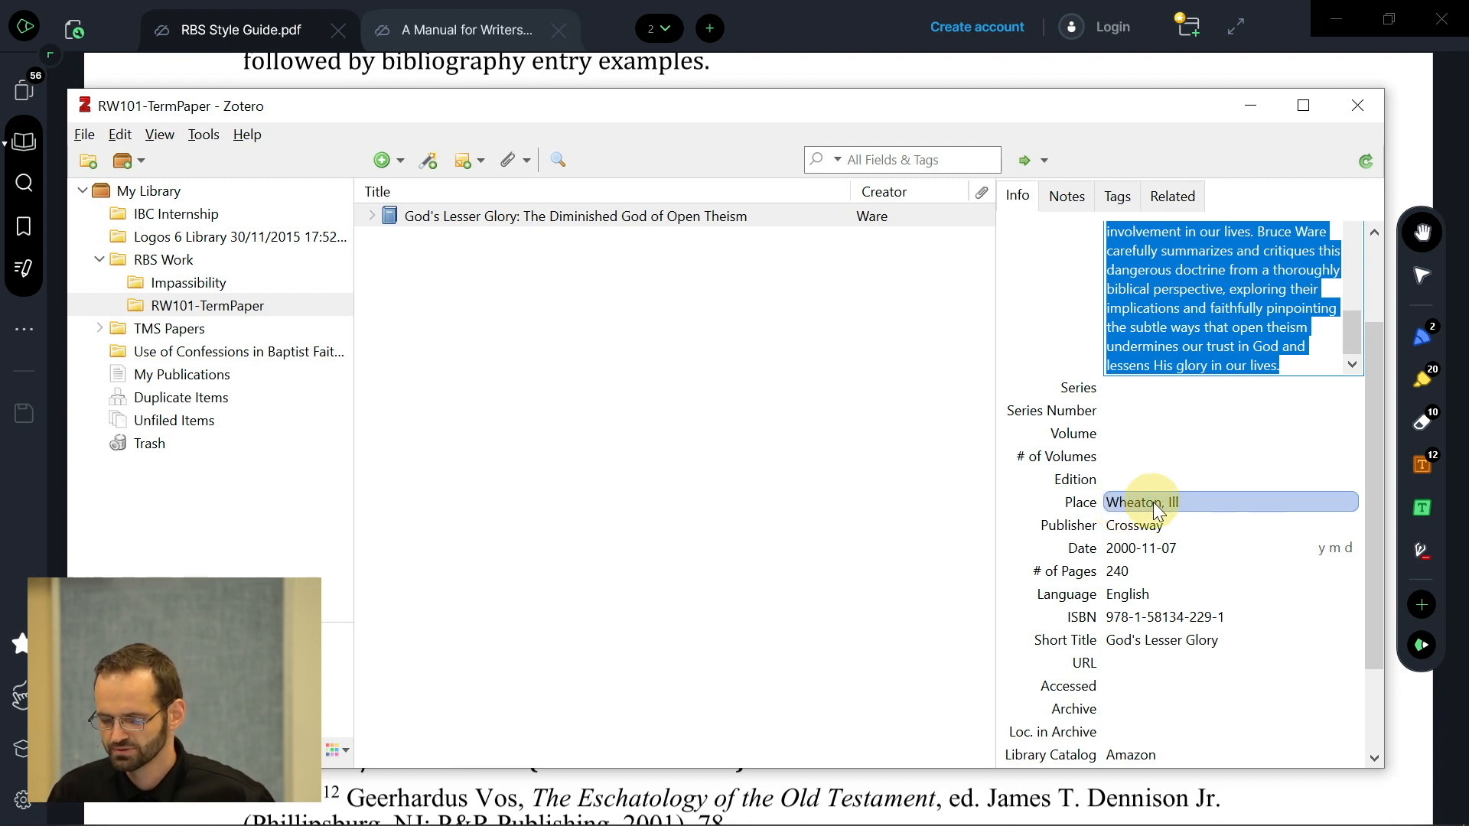
# - Correct the place of publication from 'Ill' to Wheaton, IL
pyautogui.click(1154, 502)
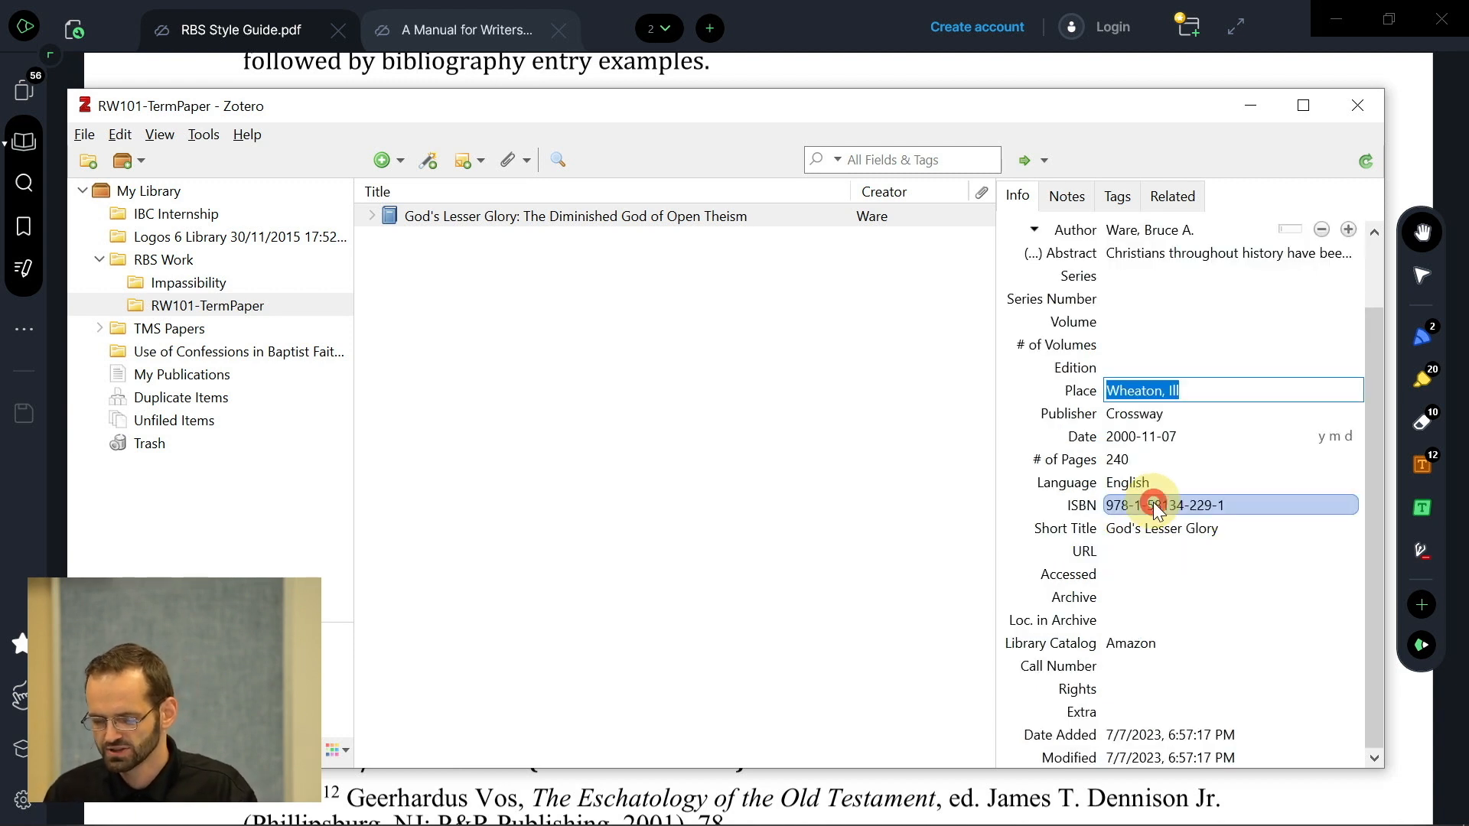
pyautogui.click(1238, 396)
pyautogui.press('BackSpace')
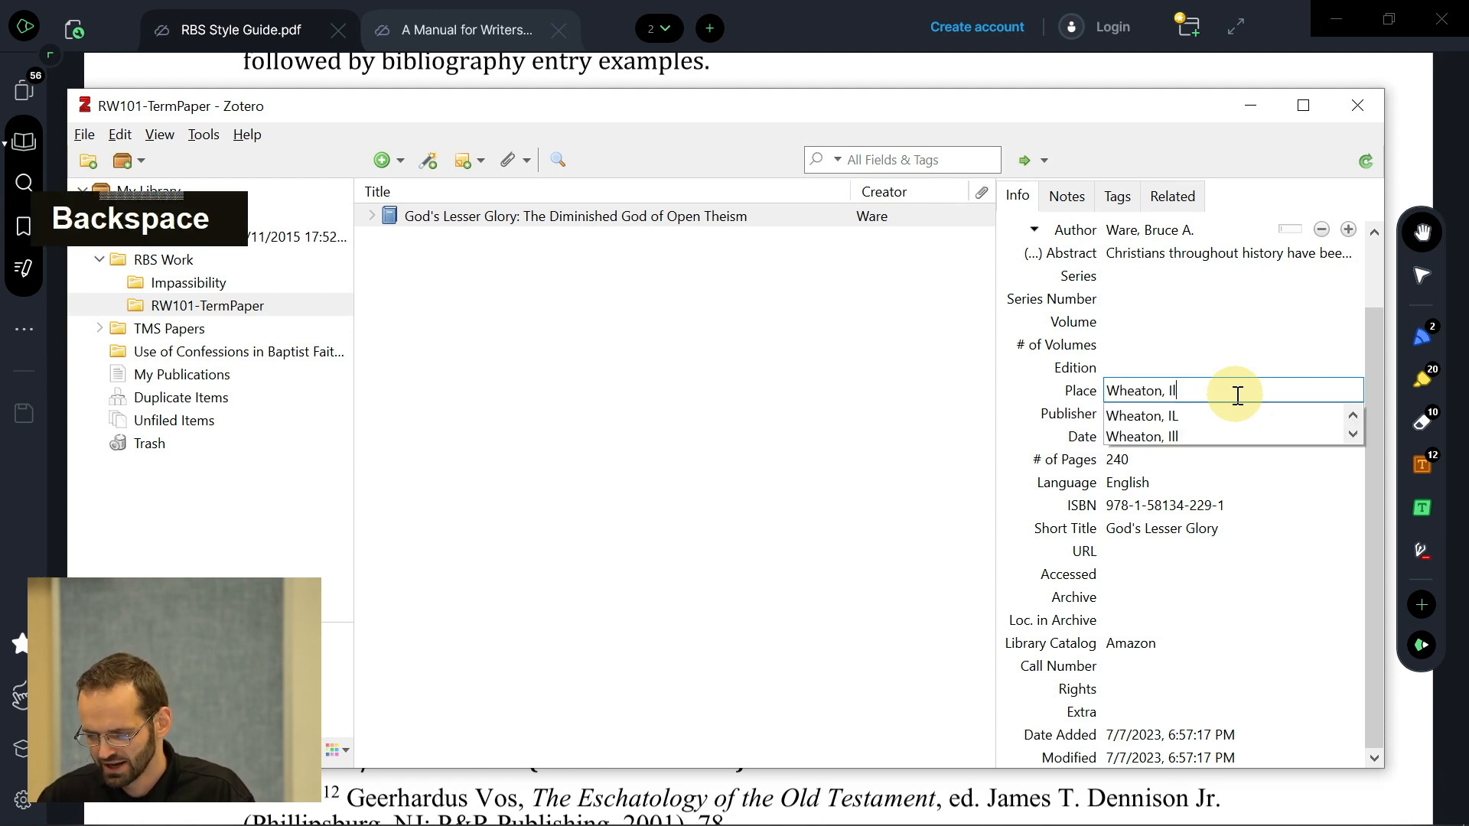
pyautogui.click(1145, 419)
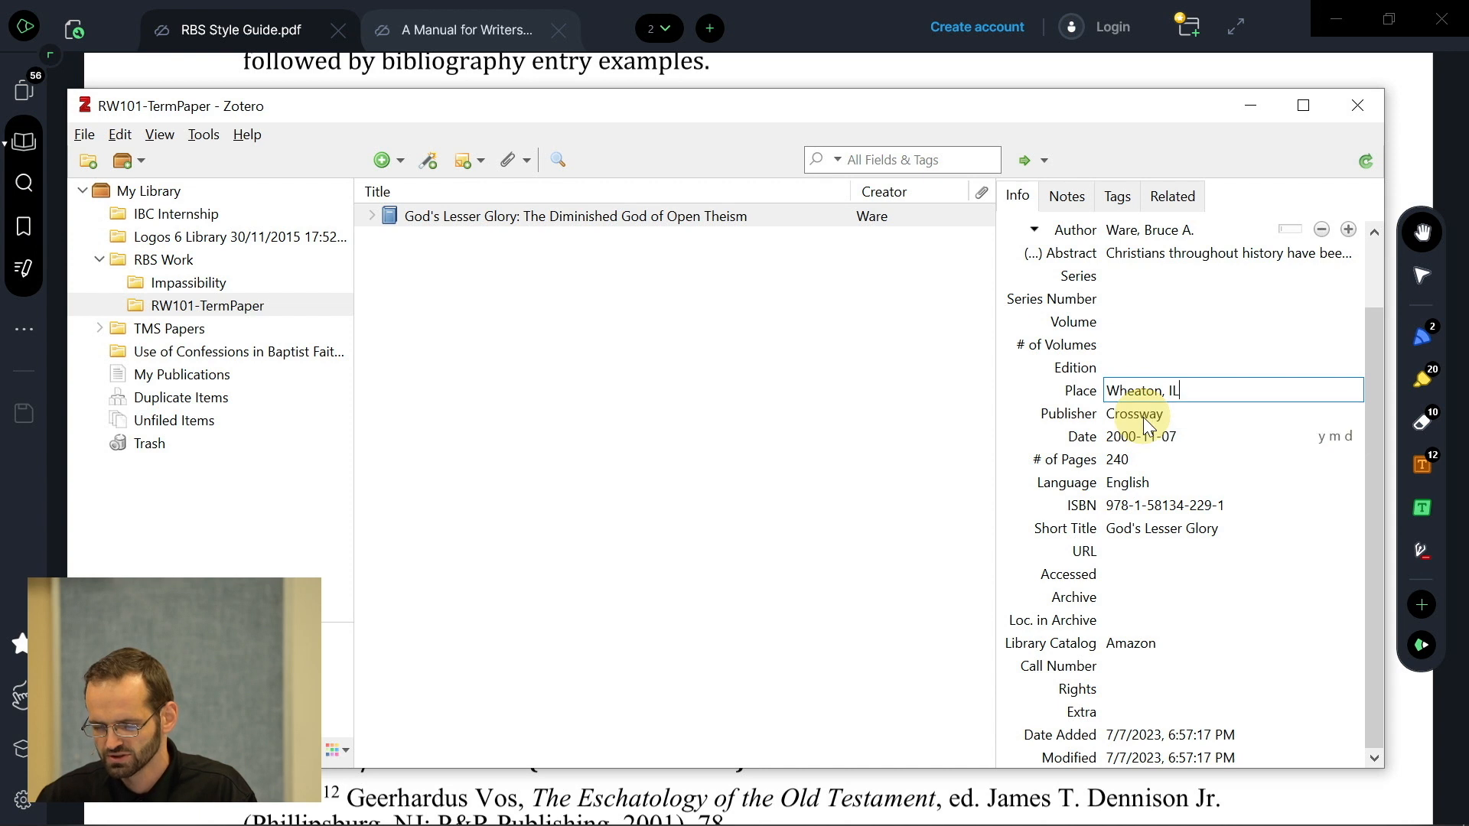
pyautogui.click(1117, 358)
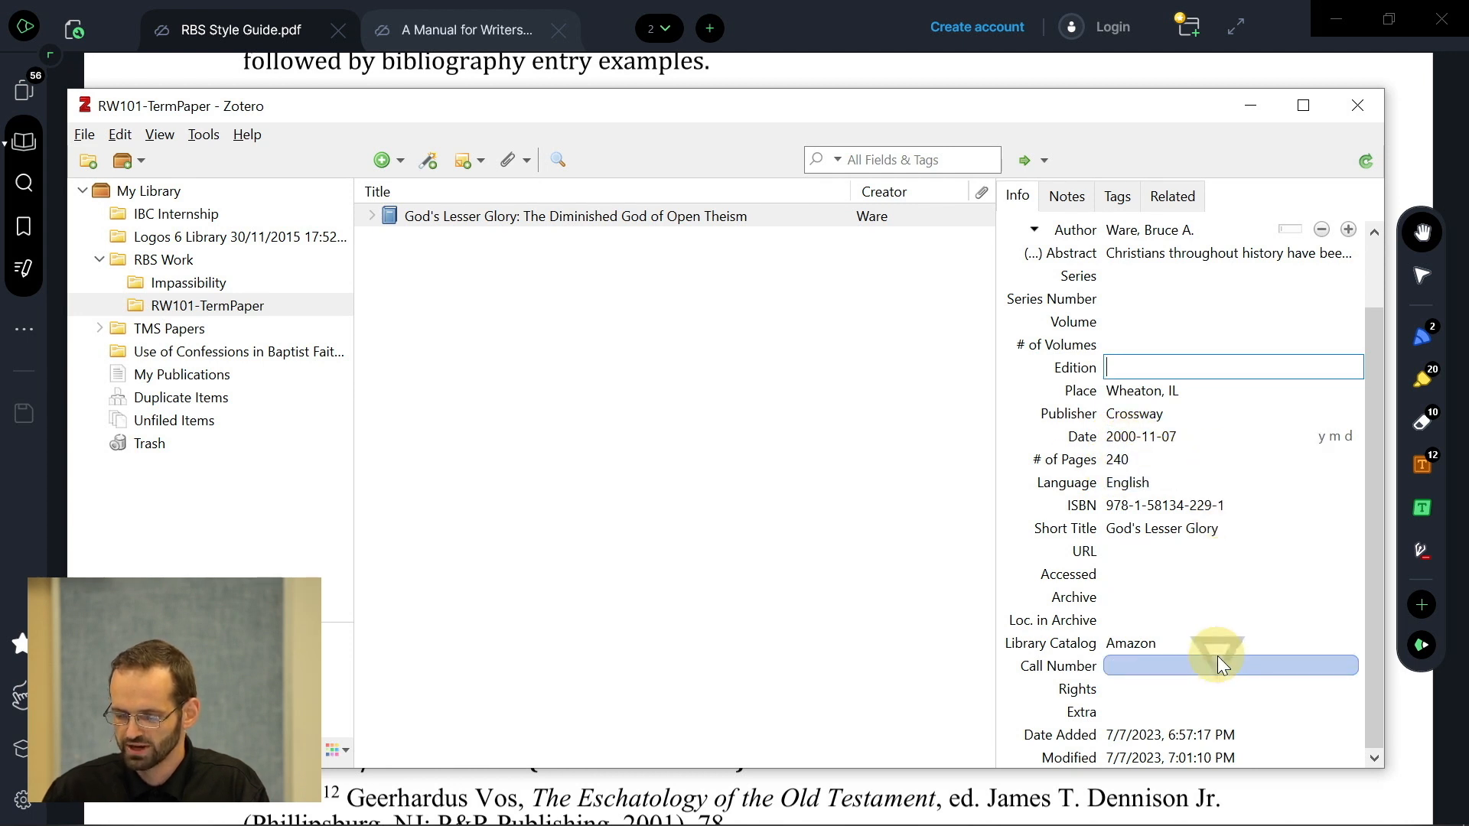
# - Commit the short title and the title 'God's Lesser Glory: The Diminished God of Open Theism'
pyautogui.click(1158, 534)
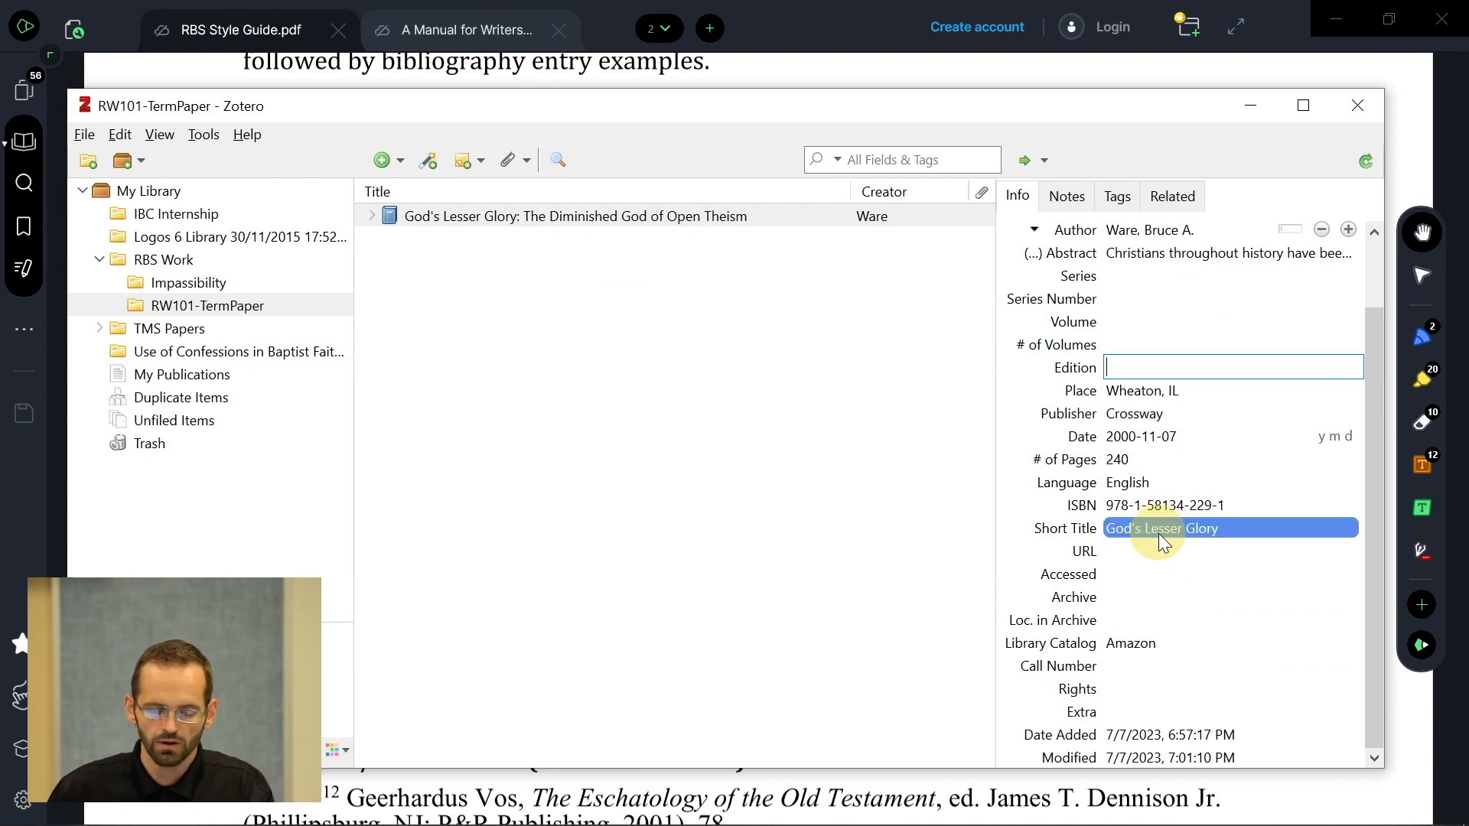
pyautogui.click(1236, 526)
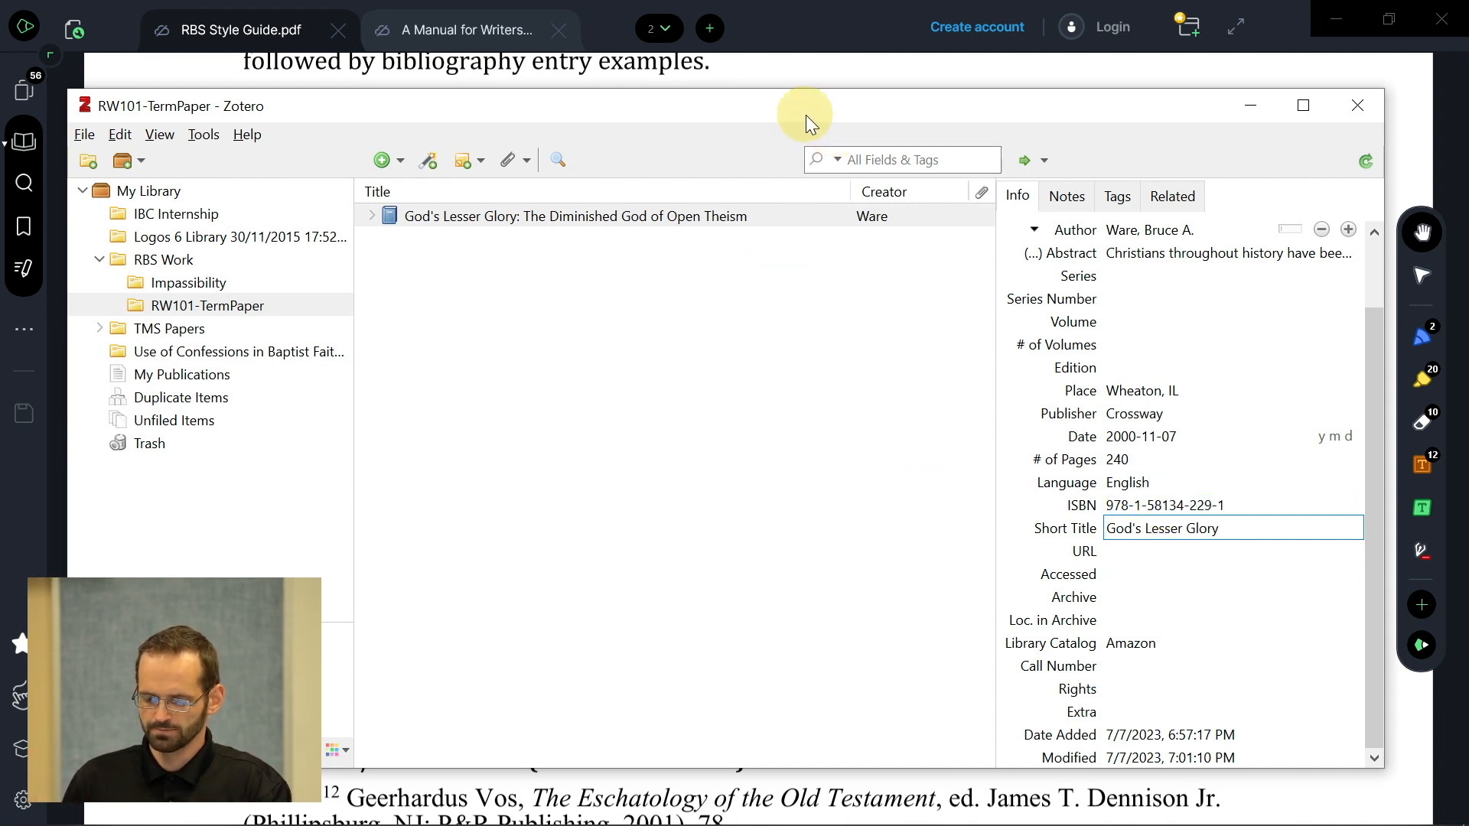
pyautogui.moveTo(806, 115); pyautogui.dragTo(803, 104)
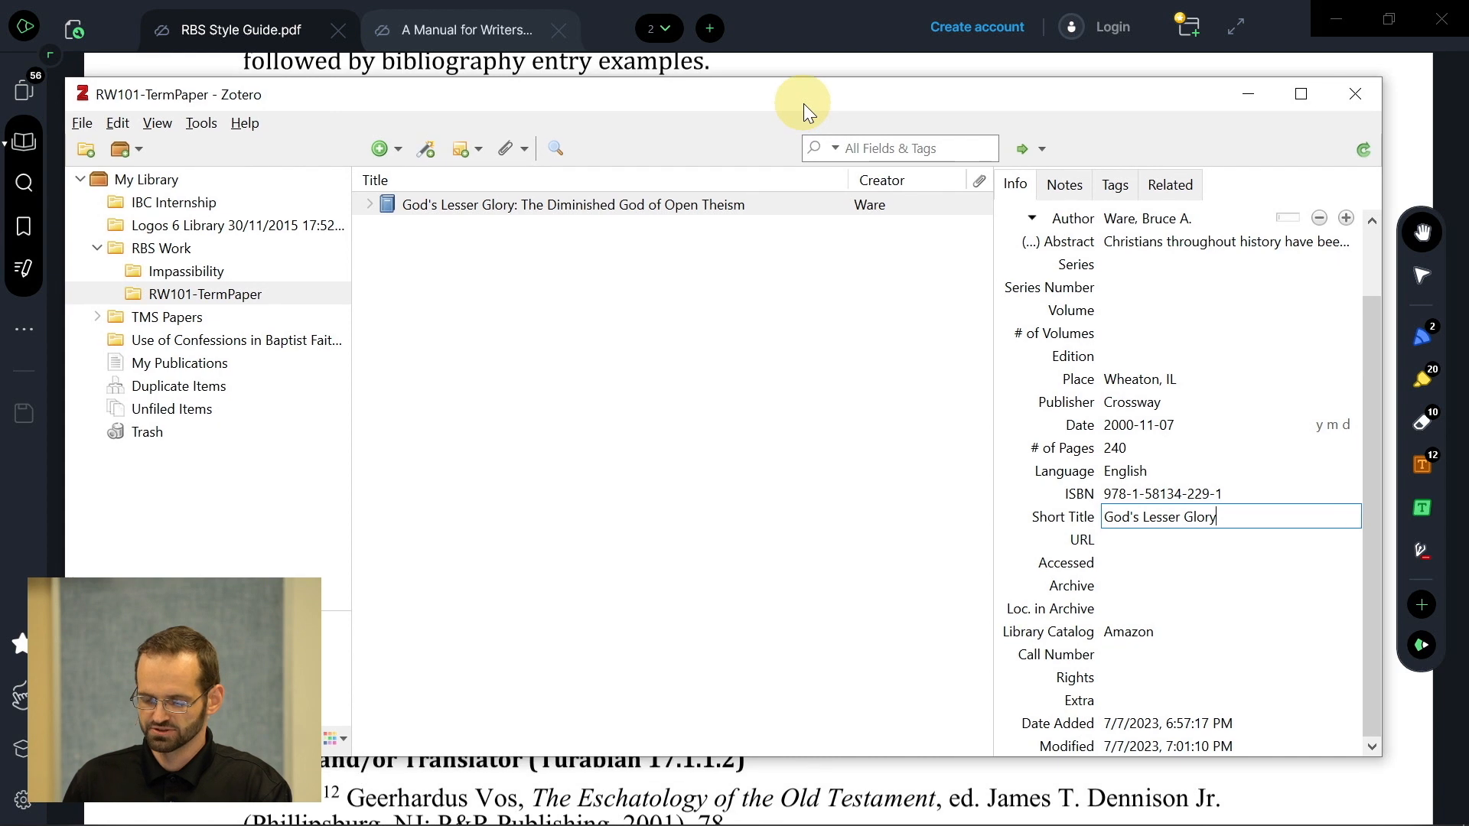
pyautogui.click(806, 458)
pyautogui.press('Tab')
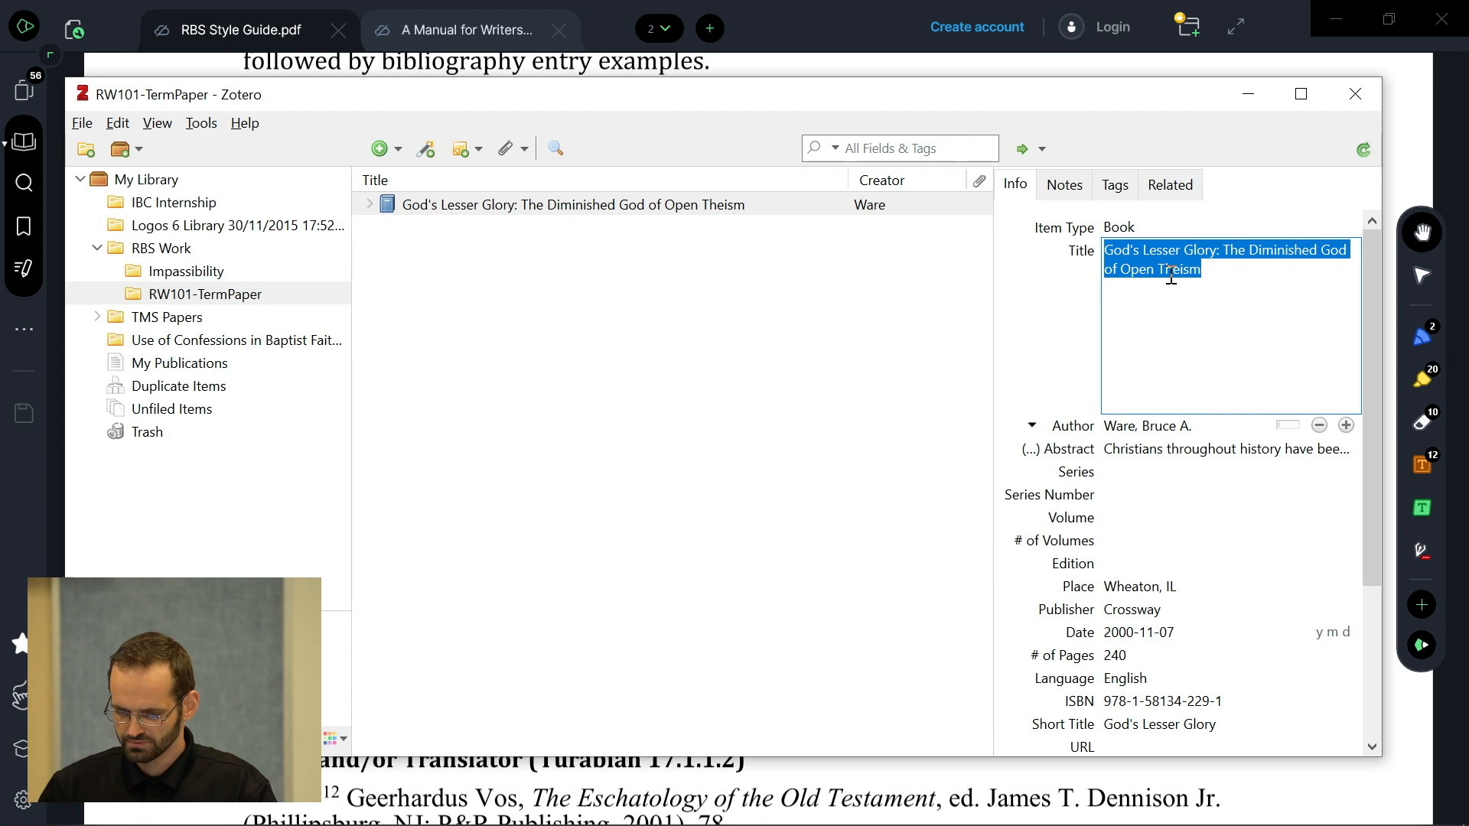
pyautogui.click(1160, 337)
pyautogui.click(697, 352)
pyautogui.hotkey('alt', 'Tab')
pyautogui.hotkey('alt', 'Tab')
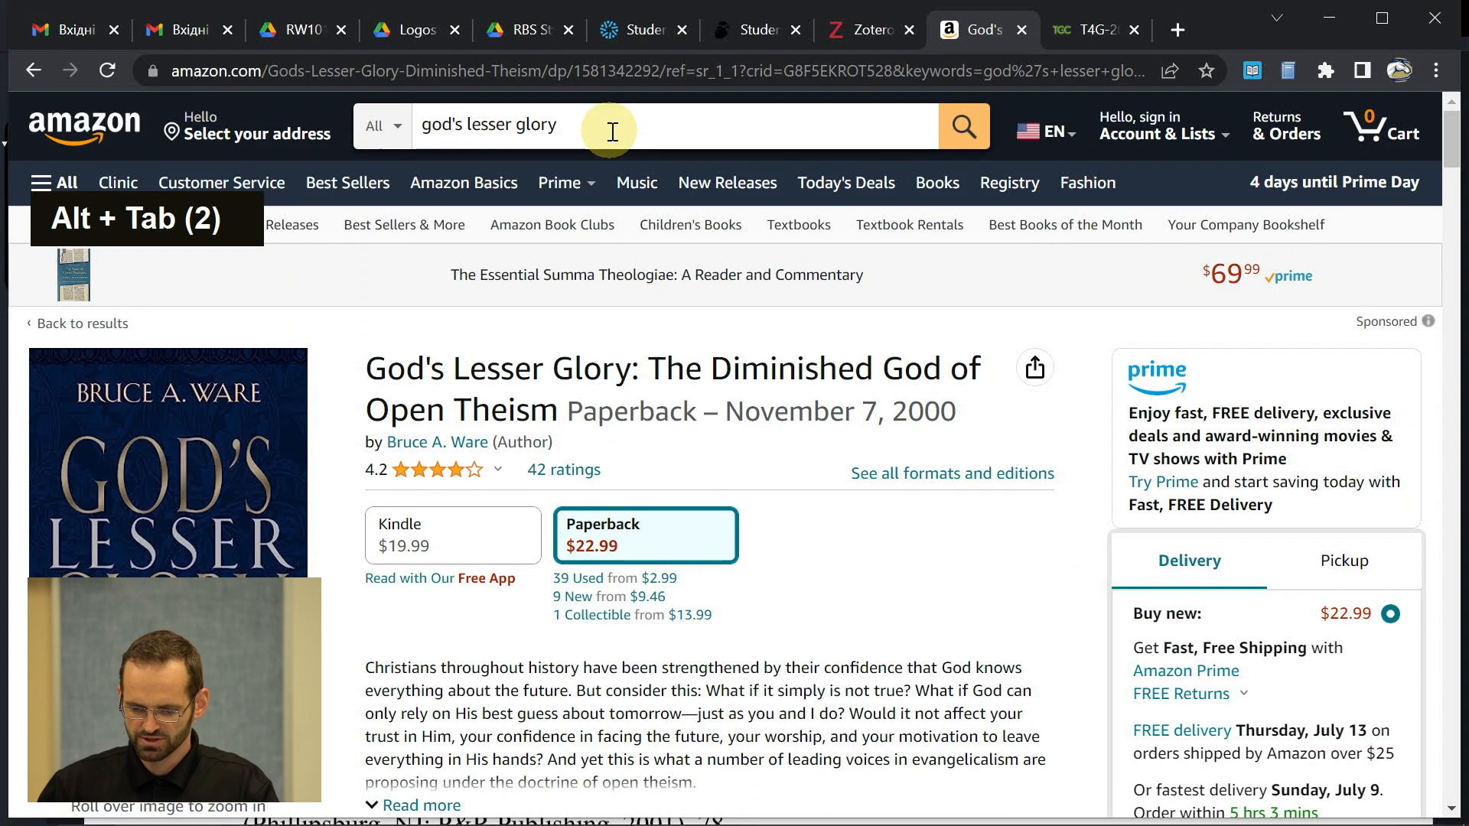
# - Change the Amazon search from 'god's lesser glory' to 'god's greater glory' and run it
pyautogui.click(594, 125)
pyautogui.moveTo(594, 125); pyautogui.dragTo(485, 124)
pyautogui.press('BackSpace')
pyautogui.press('BackSpace')
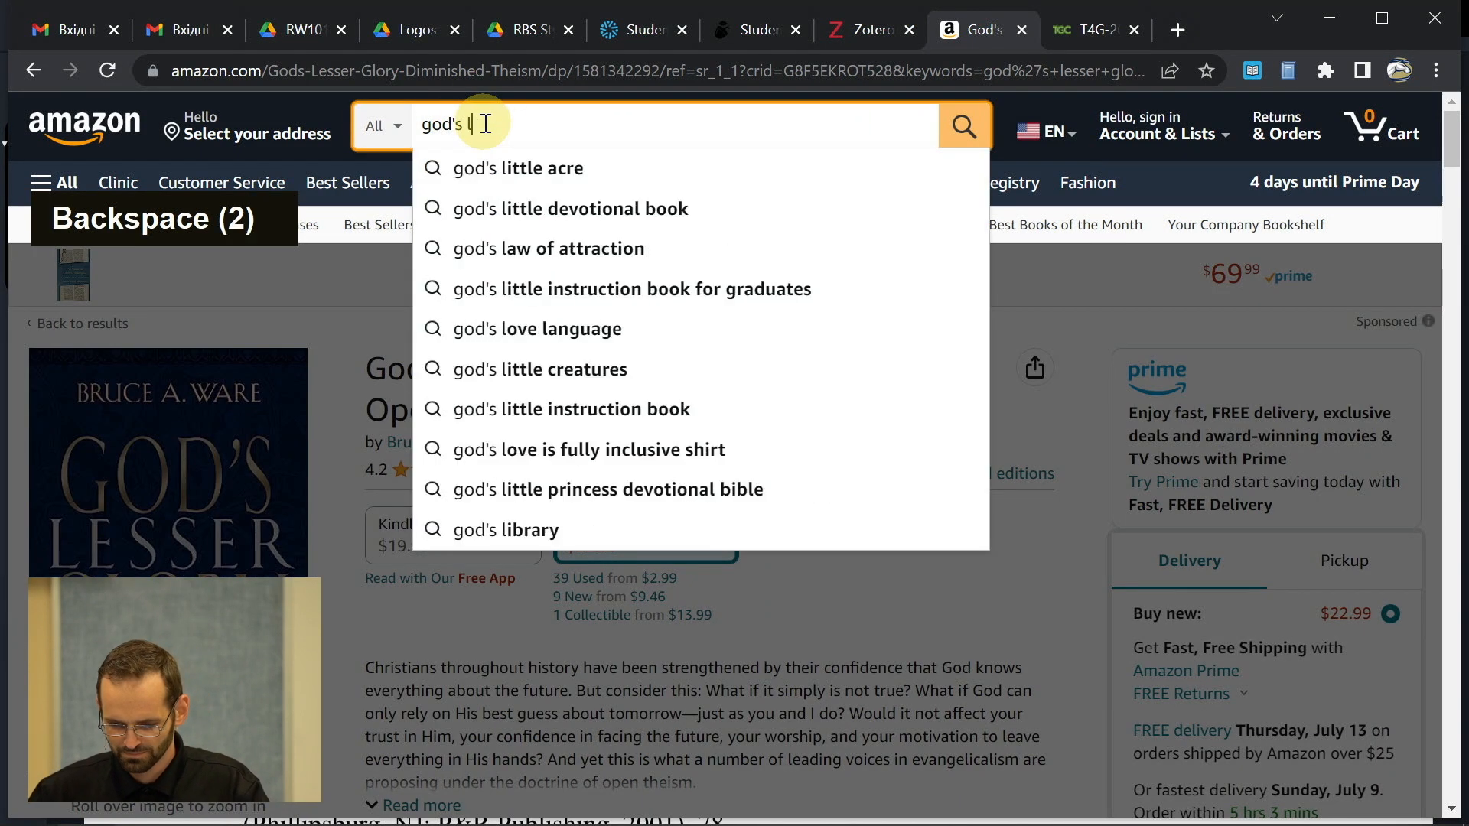
pyautogui.press('BackSpace')
pyautogui.write('greater')
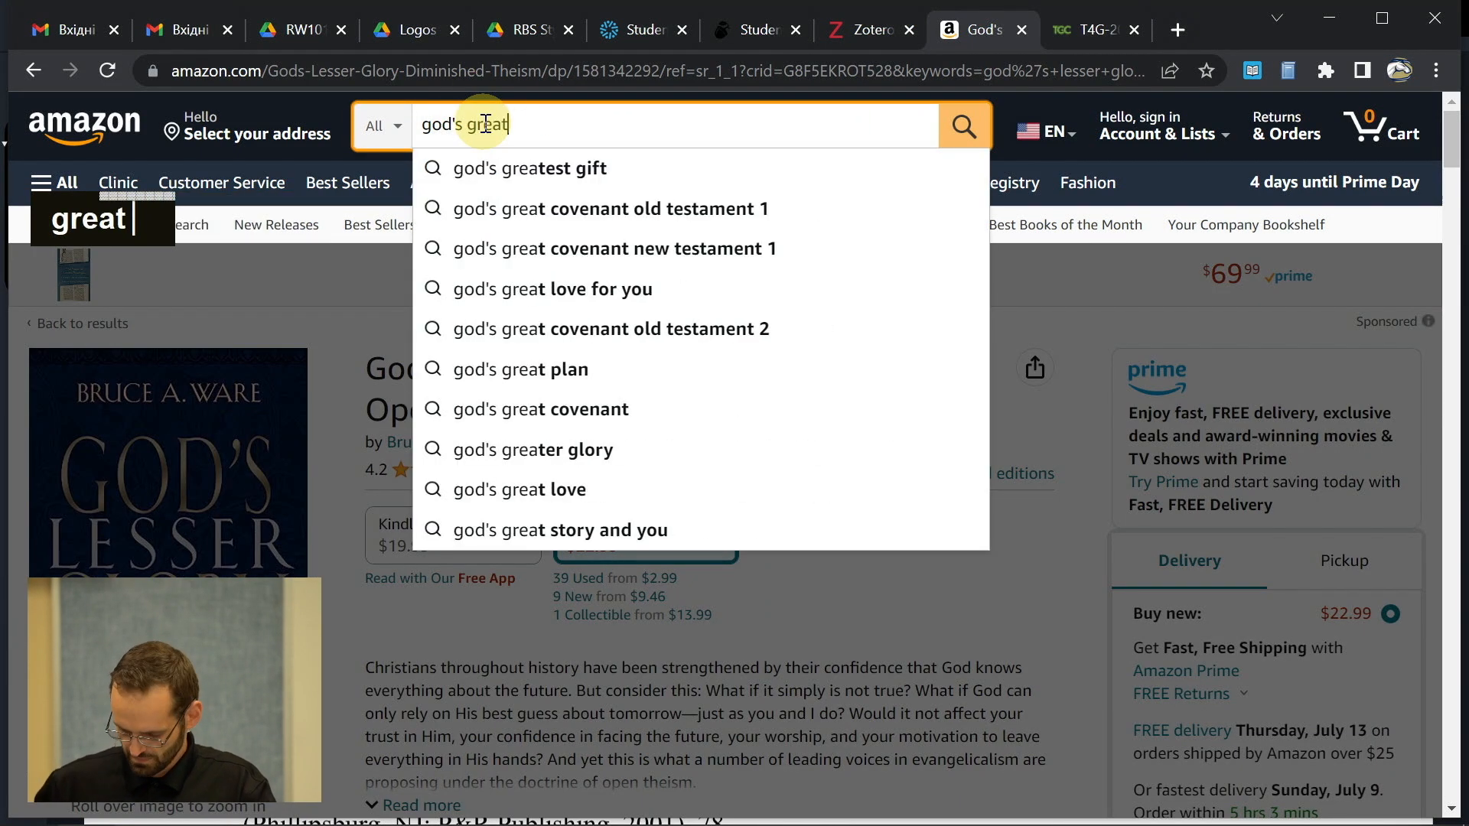
pyautogui.press('Down')
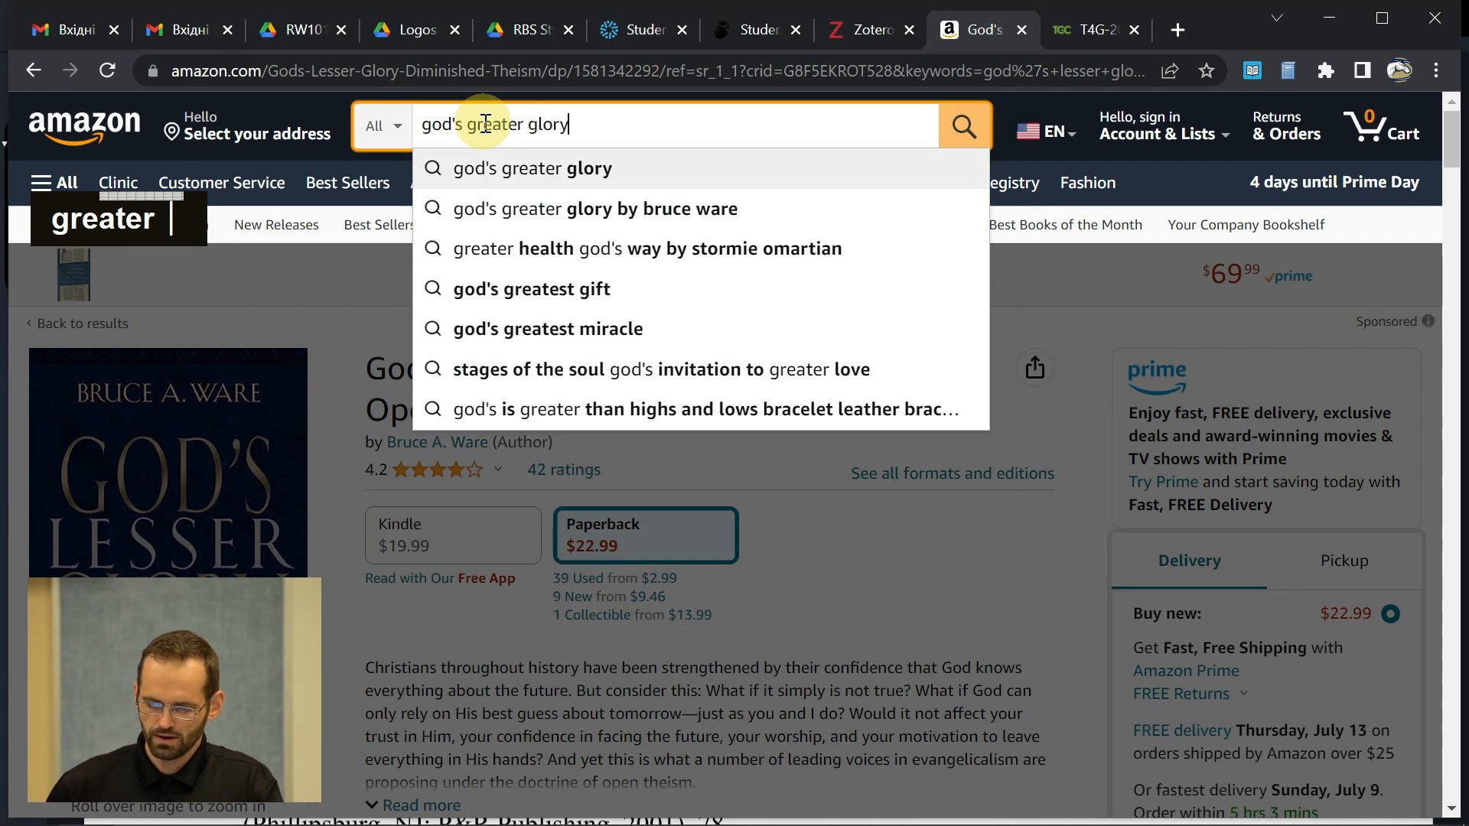
pyautogui.press('Return')
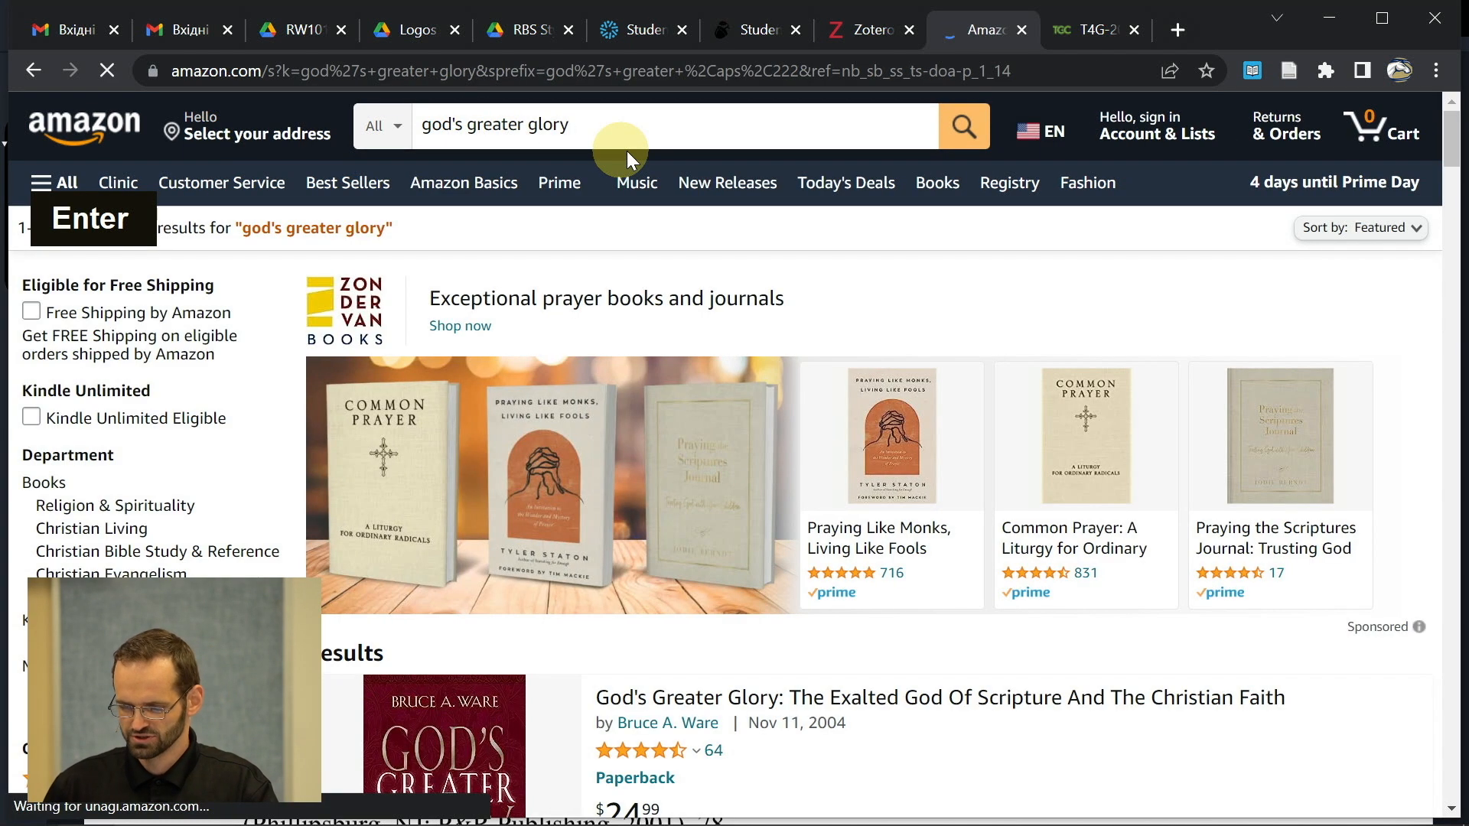
# - Open a new tab and go to Google Books
pyautogui.click(1182, 37)
pyautogui.write('bookj')
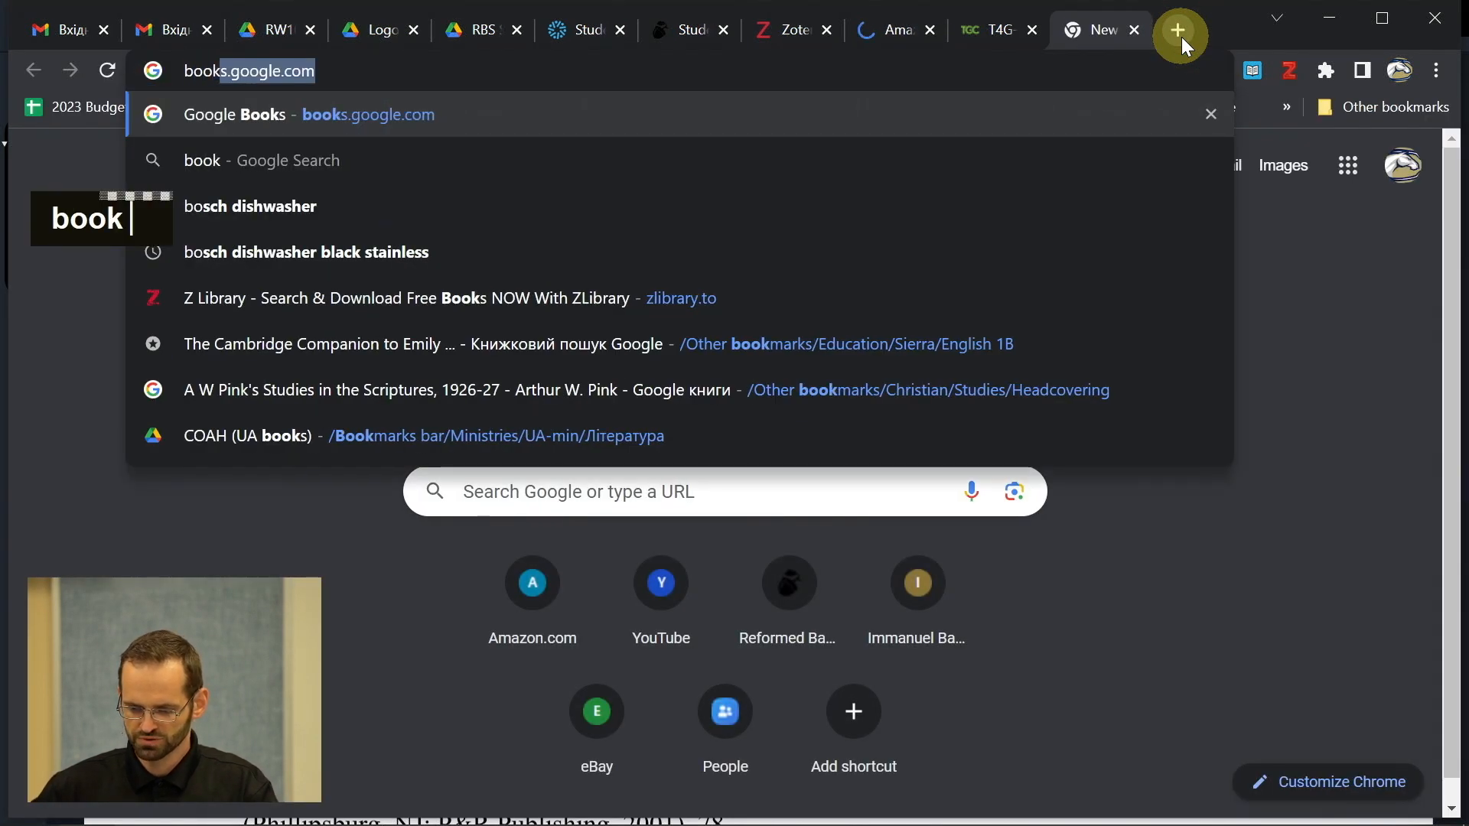
pyautogui.press('Return')
pyautogui.click(1036, 82)
pyautogui.write('book')
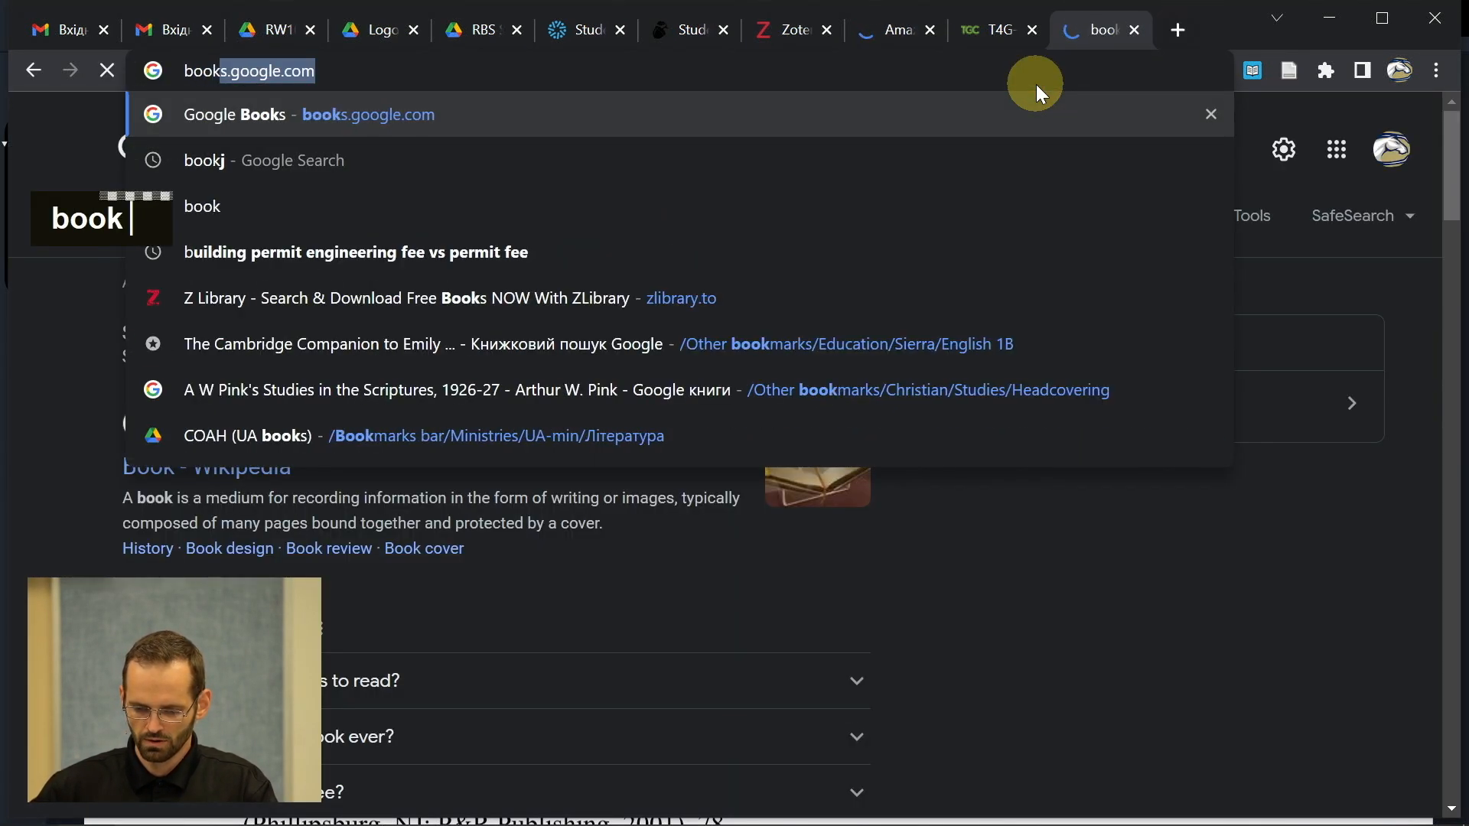
pyautogui.press('Return')
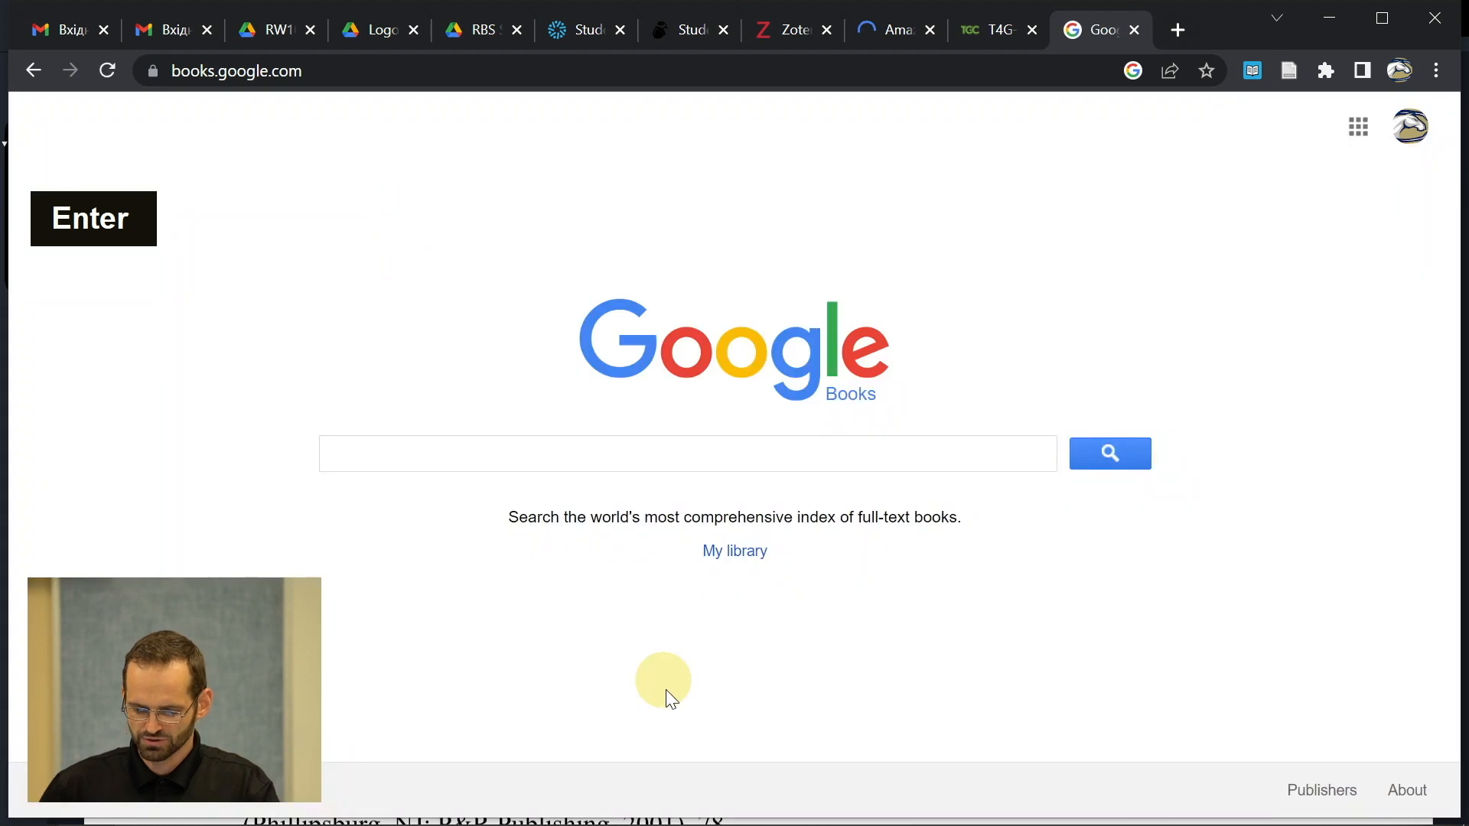
# - Search 'god's greater glory ware' and open the 2004 book's overview page
pyautogui.write('god')
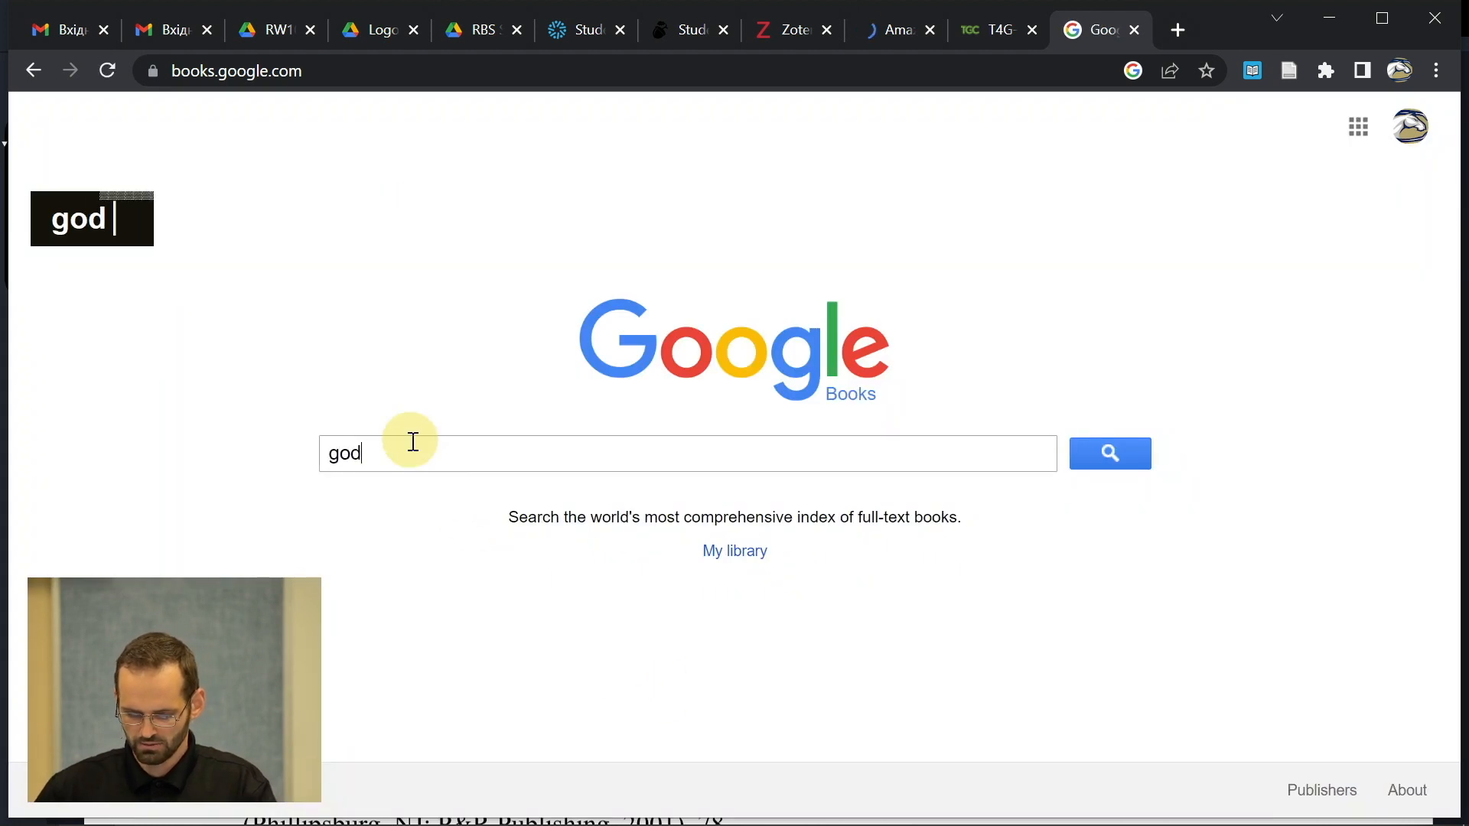
pyautogui.write("'s greater glory ware")
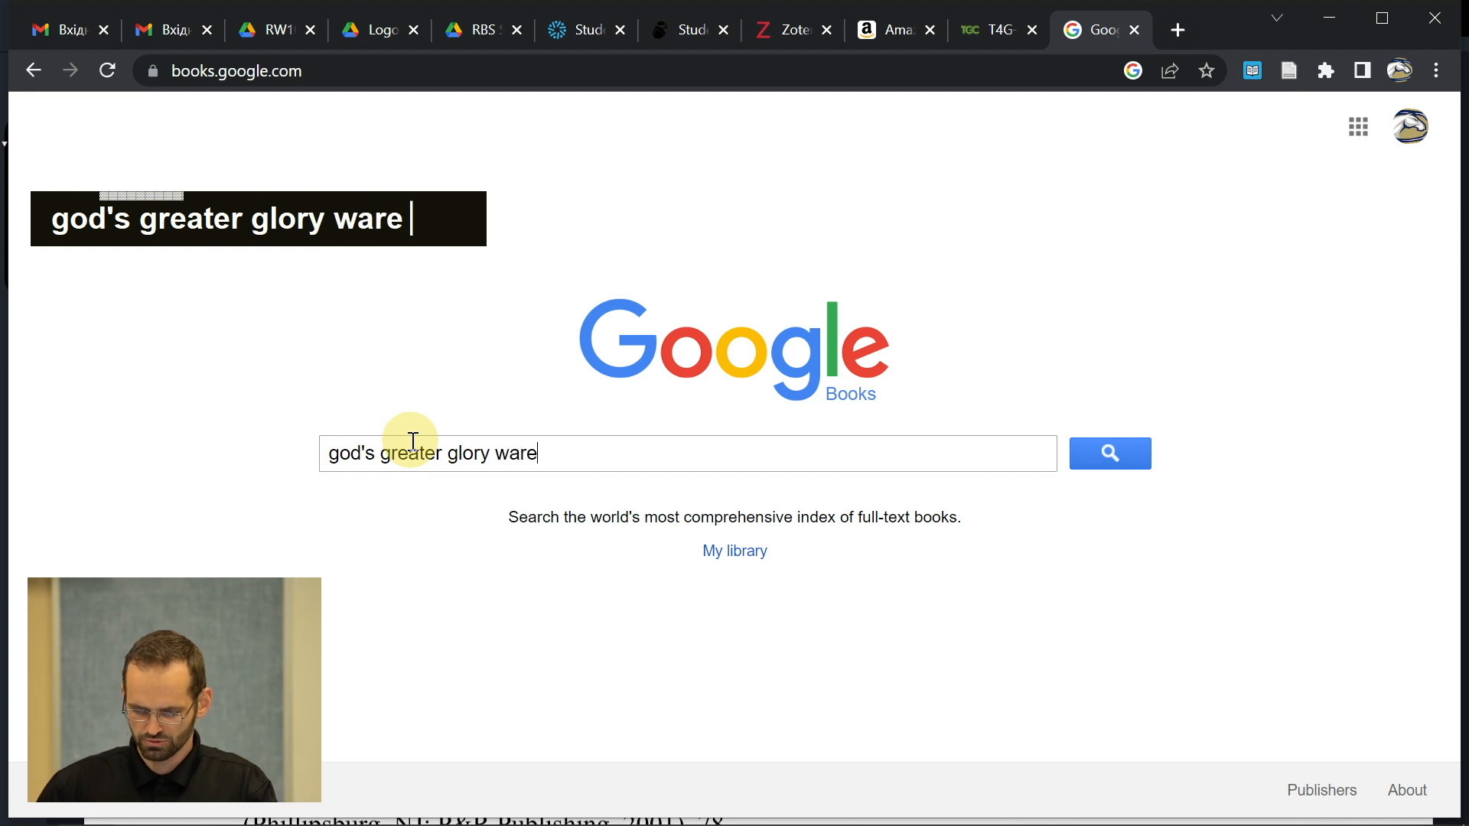
pyautogui.press('Return')
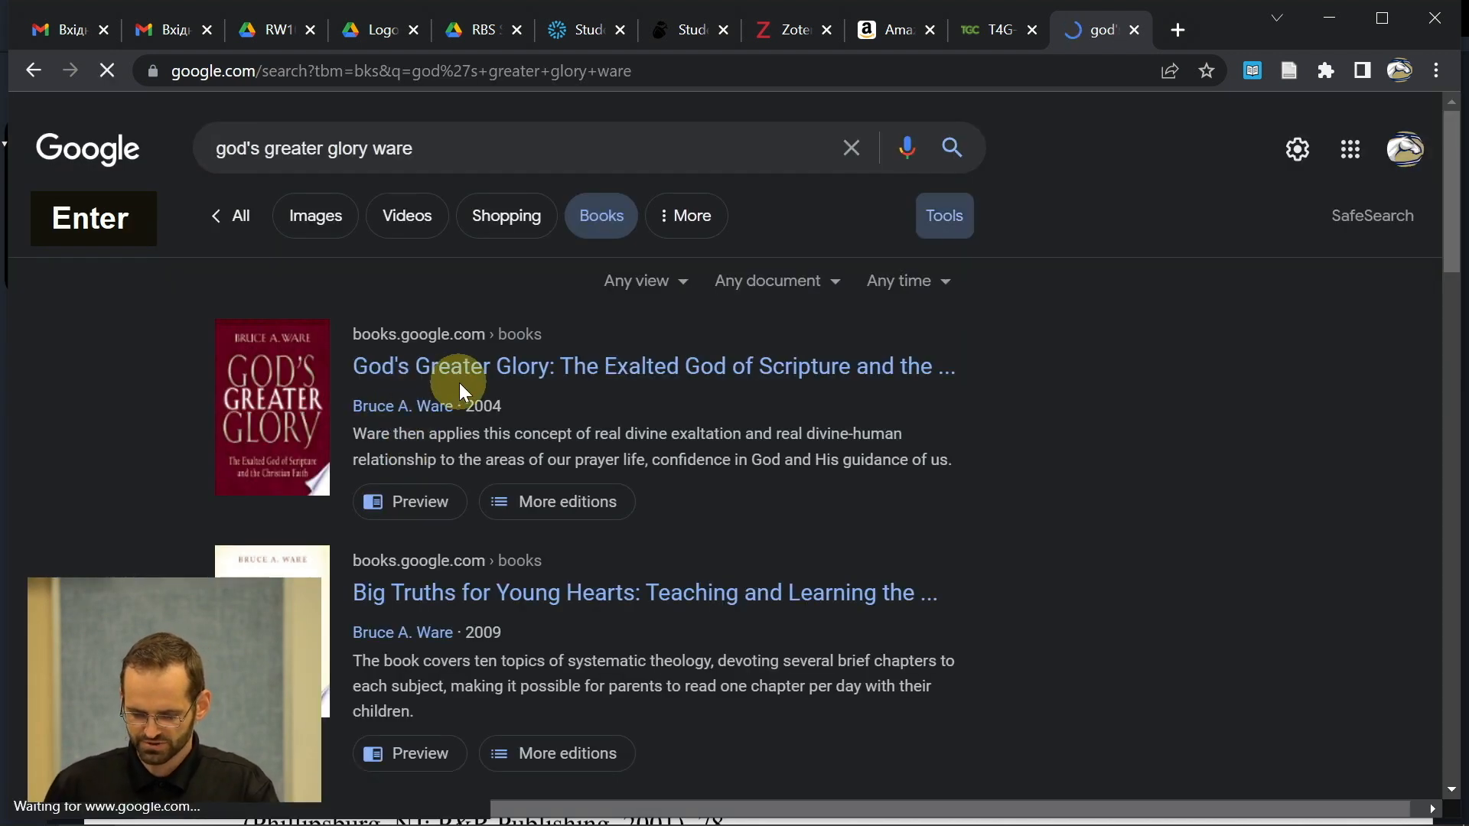
pyautogui.click(467, 374)
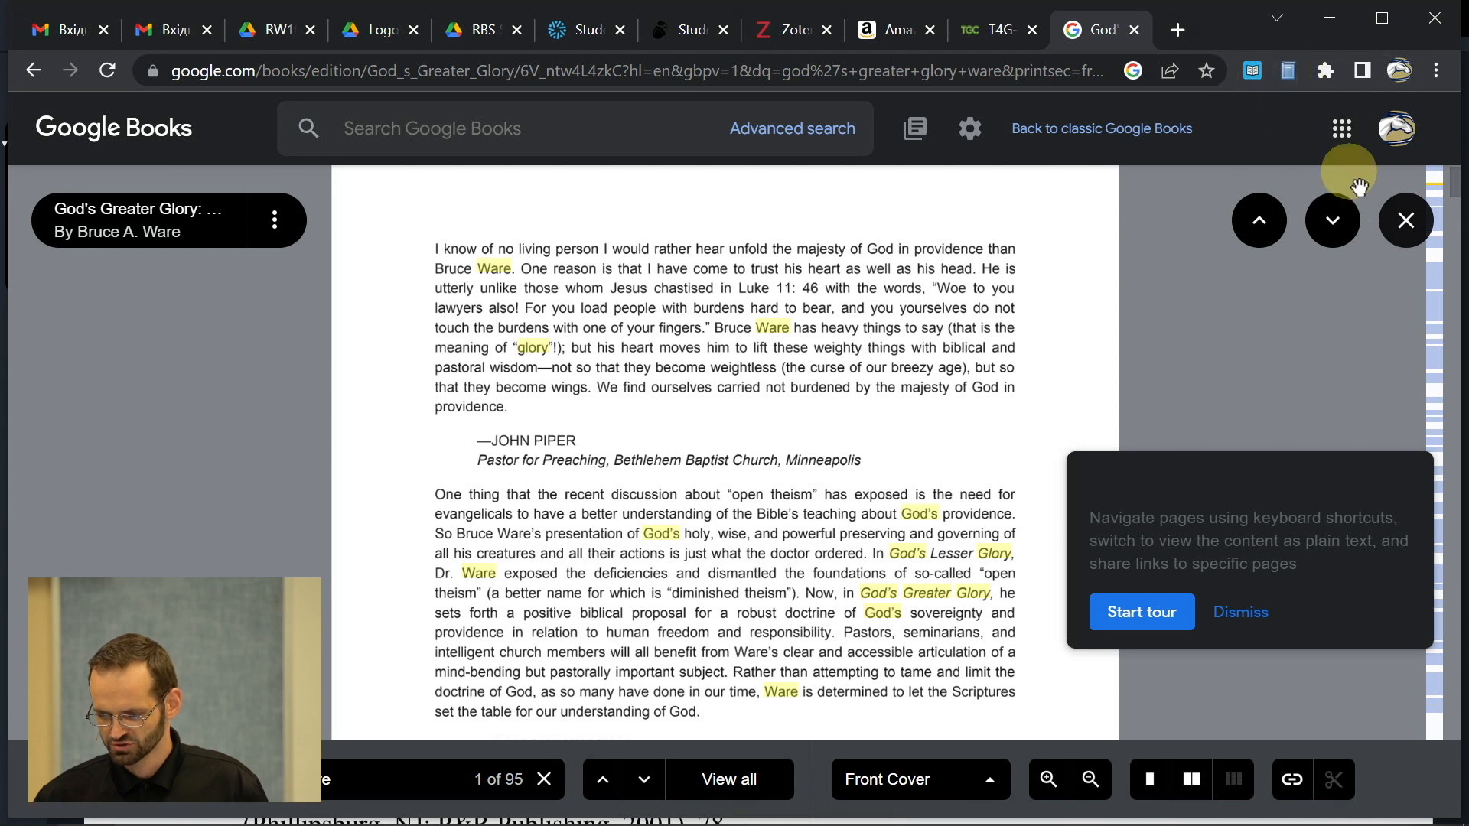
pyautogui.click(1405, 220)
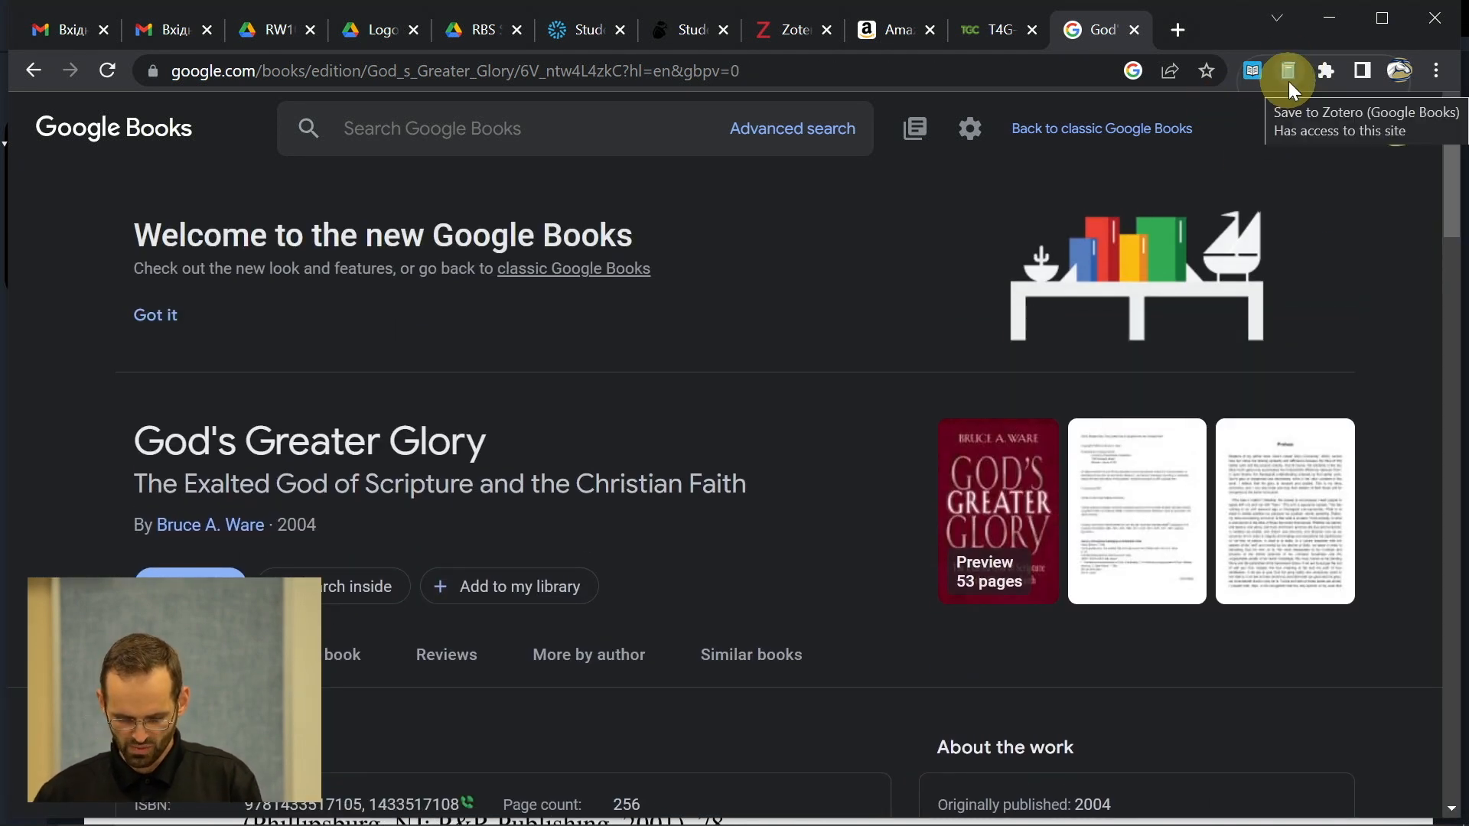
# - Save God's Greater Glory from Google Books into RW101-TermPaper and confirm it in Zotero
pyautogui.hotkey('alt', 'Tab')
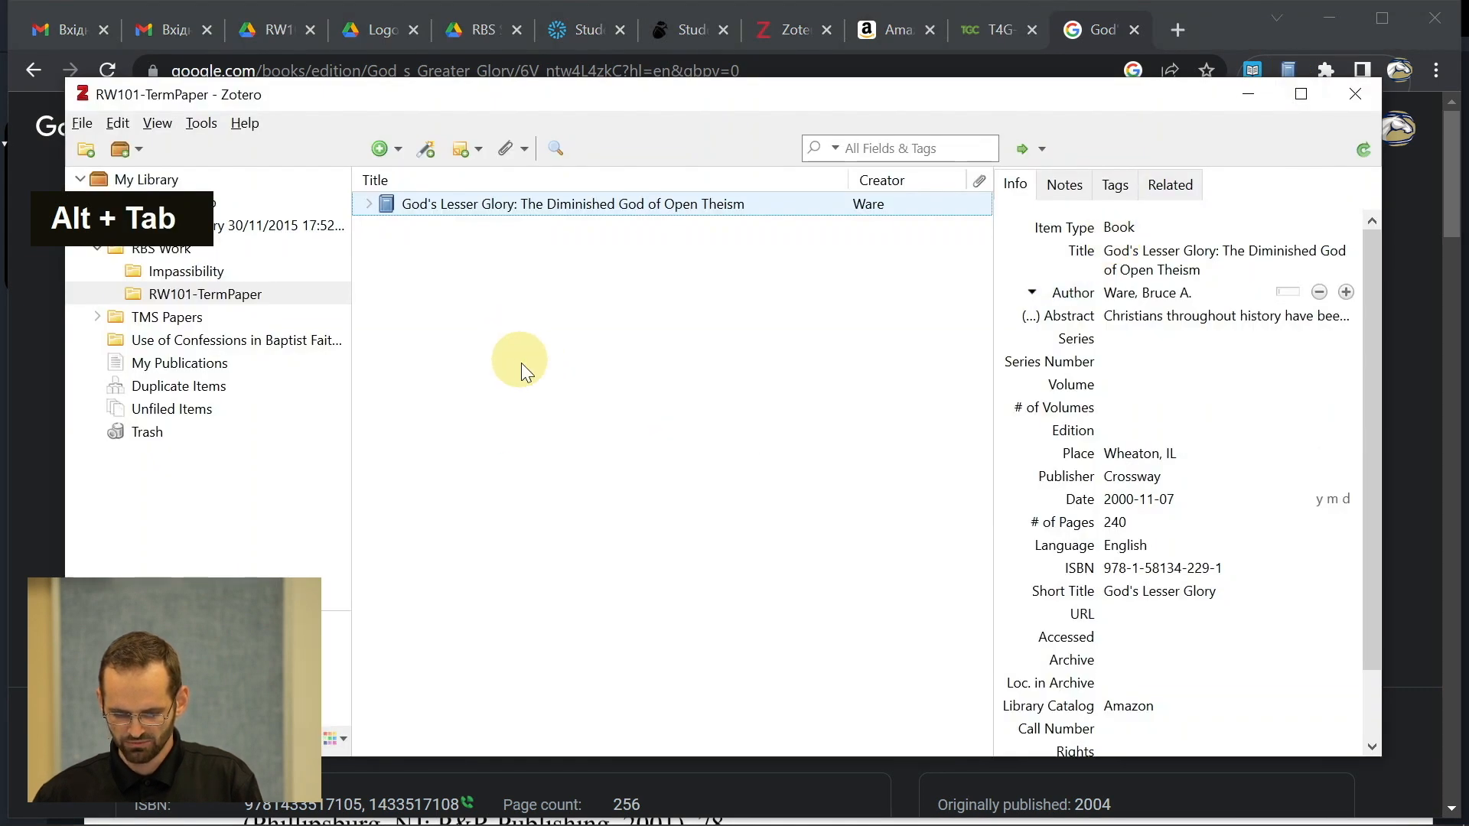
pyautogui.hotkey('alt', 'Tab')
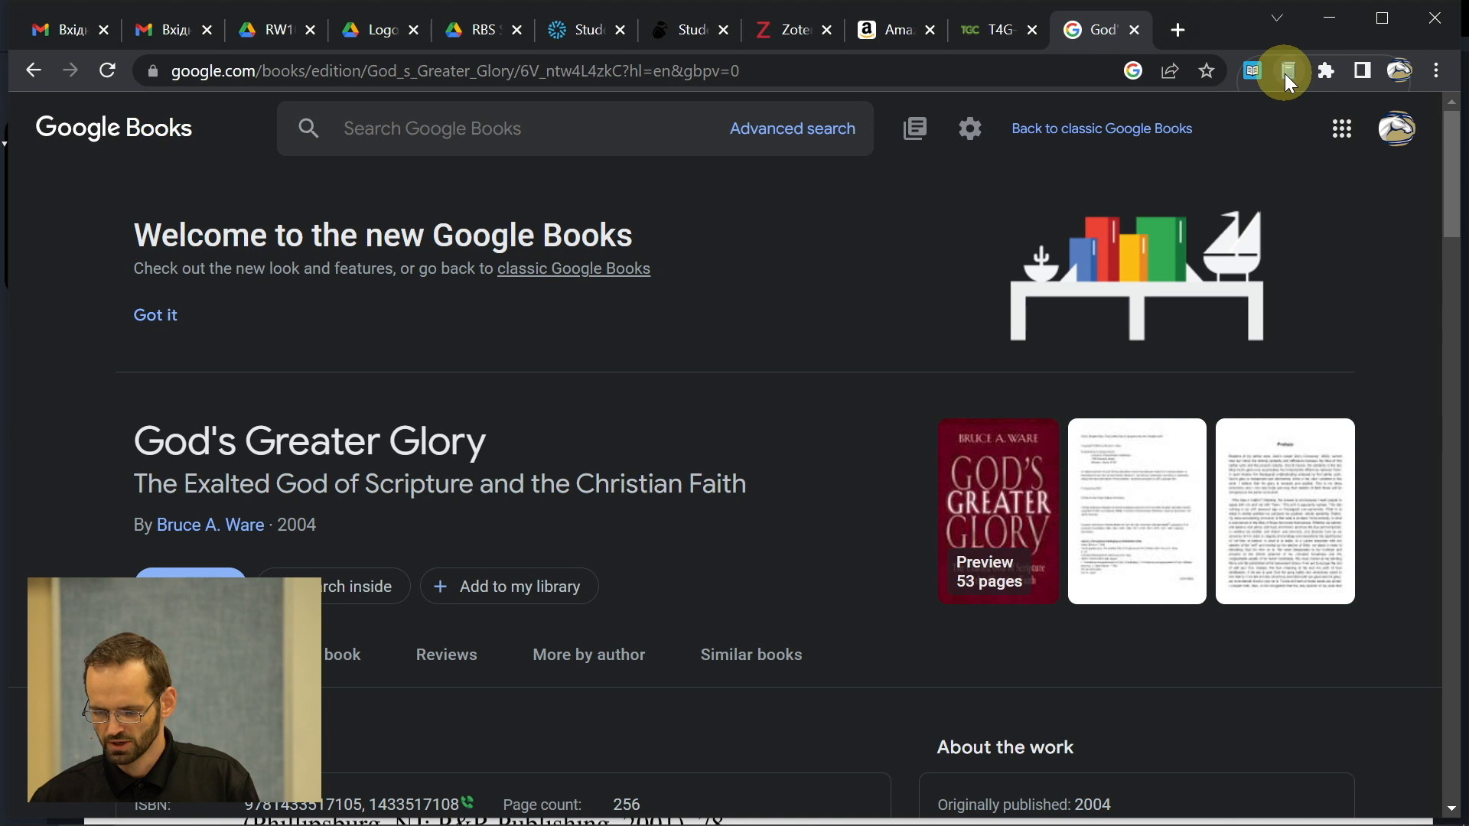
pyautogui.click(1287, 77)
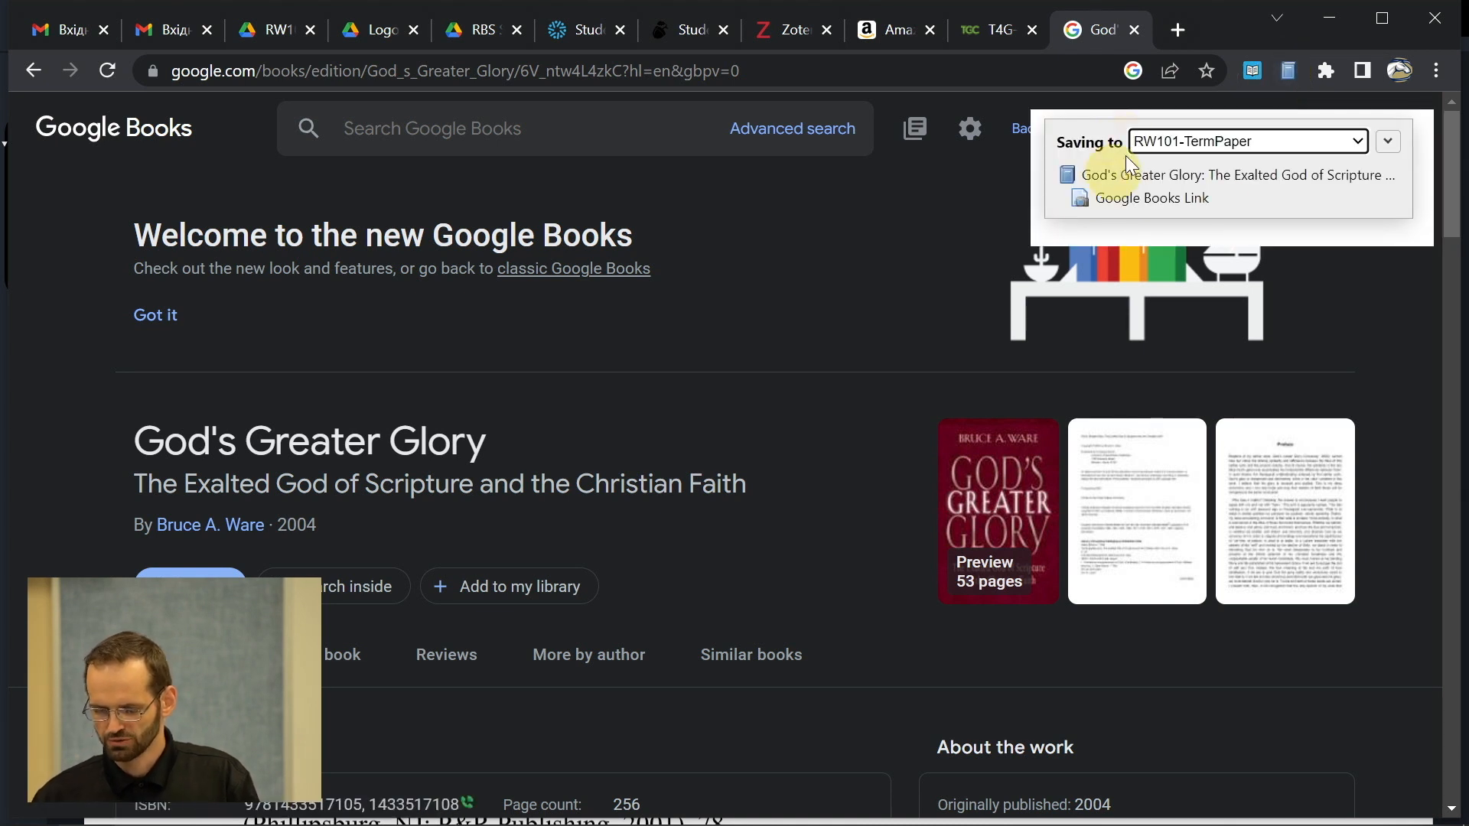
pyautogui.hotkey('alt', 'Tab')
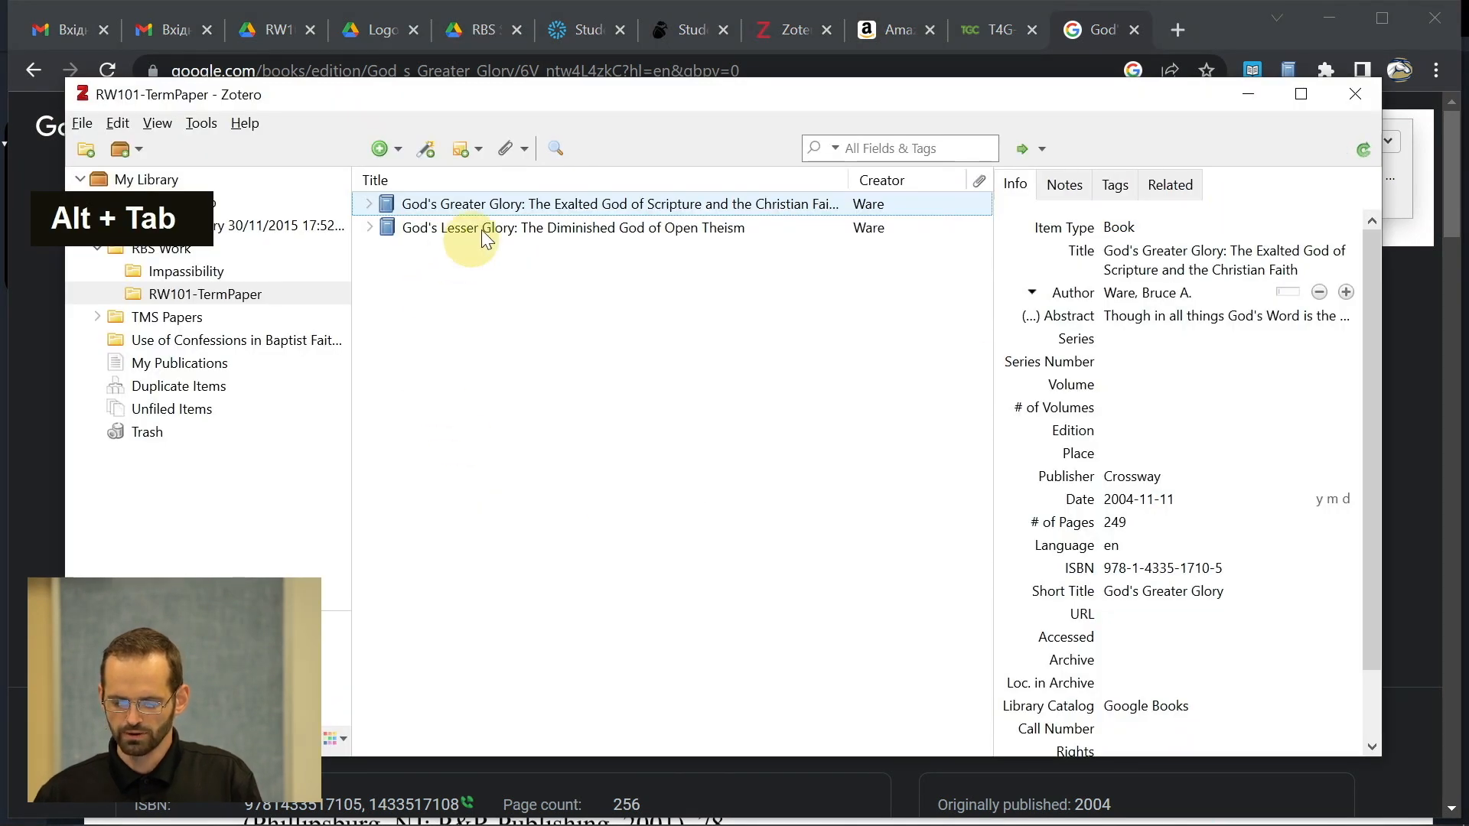
pyautogui.hotkey('alt', 'Tab')
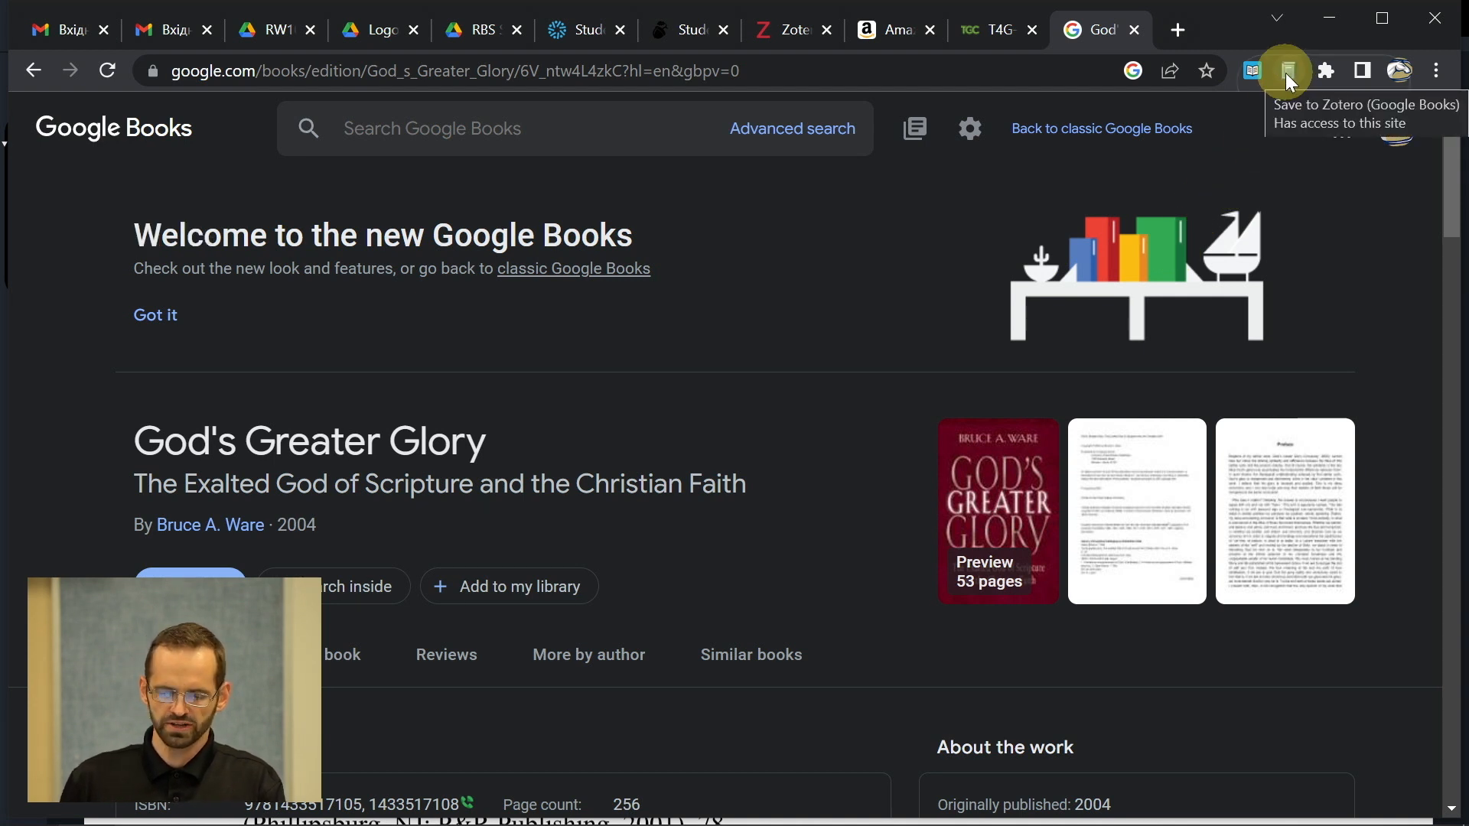
pyautogui.hotkey('alt', 'Tab')
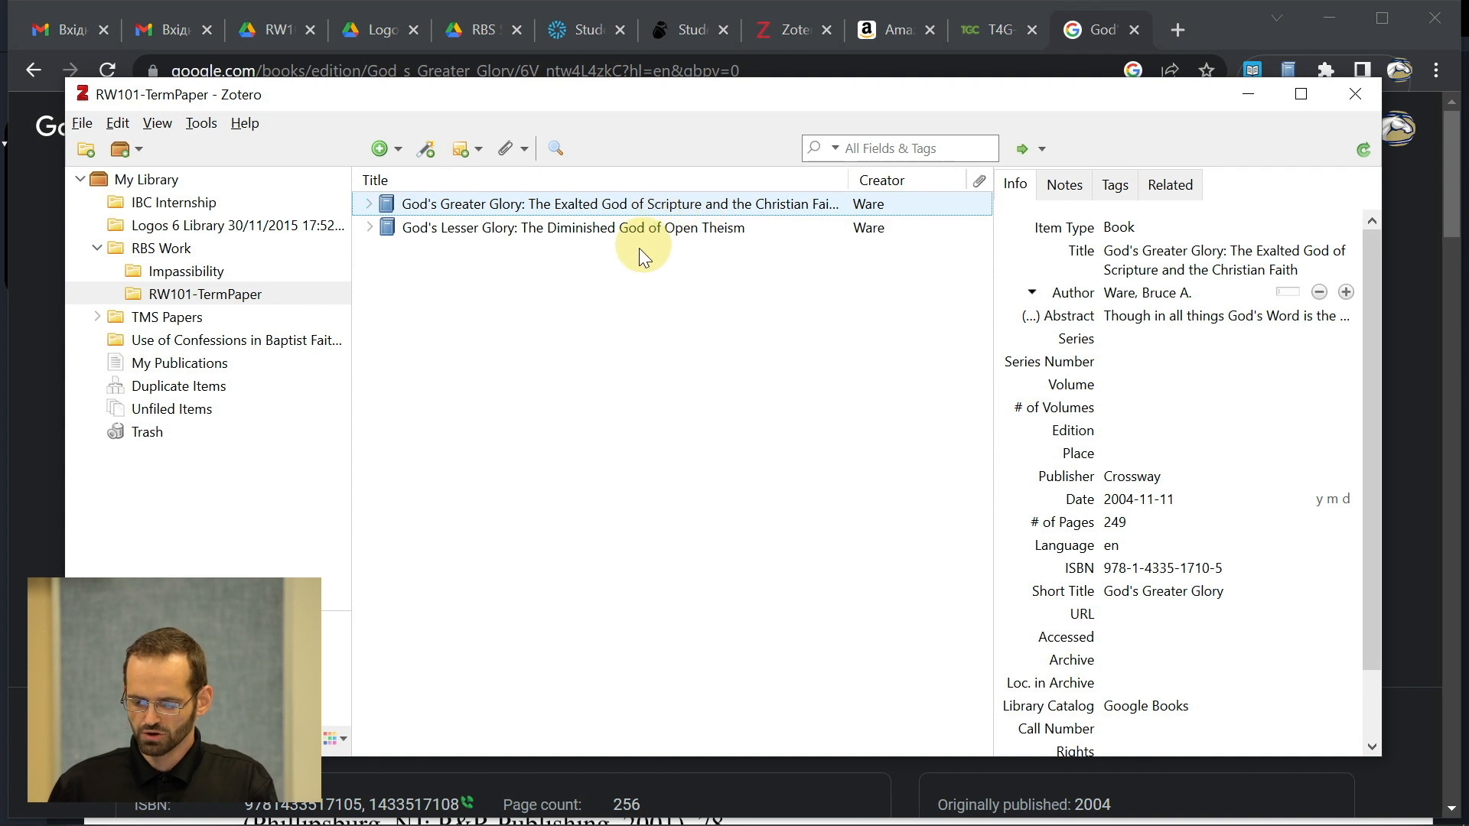
pyautogui.moveTo(741, 105); pyautogui.dragTo(655, 73)
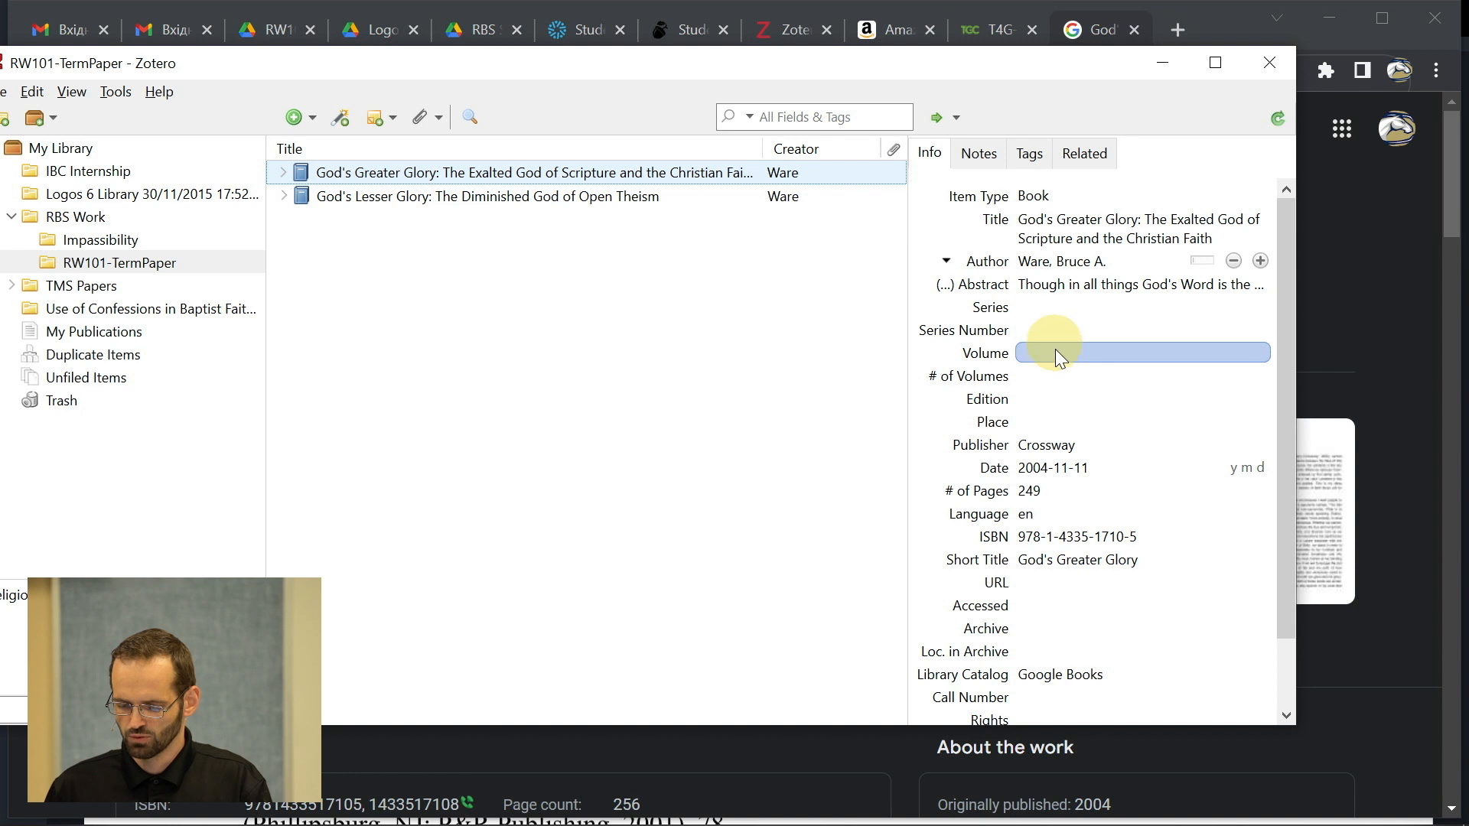
pyautogui.click(1040, 421)
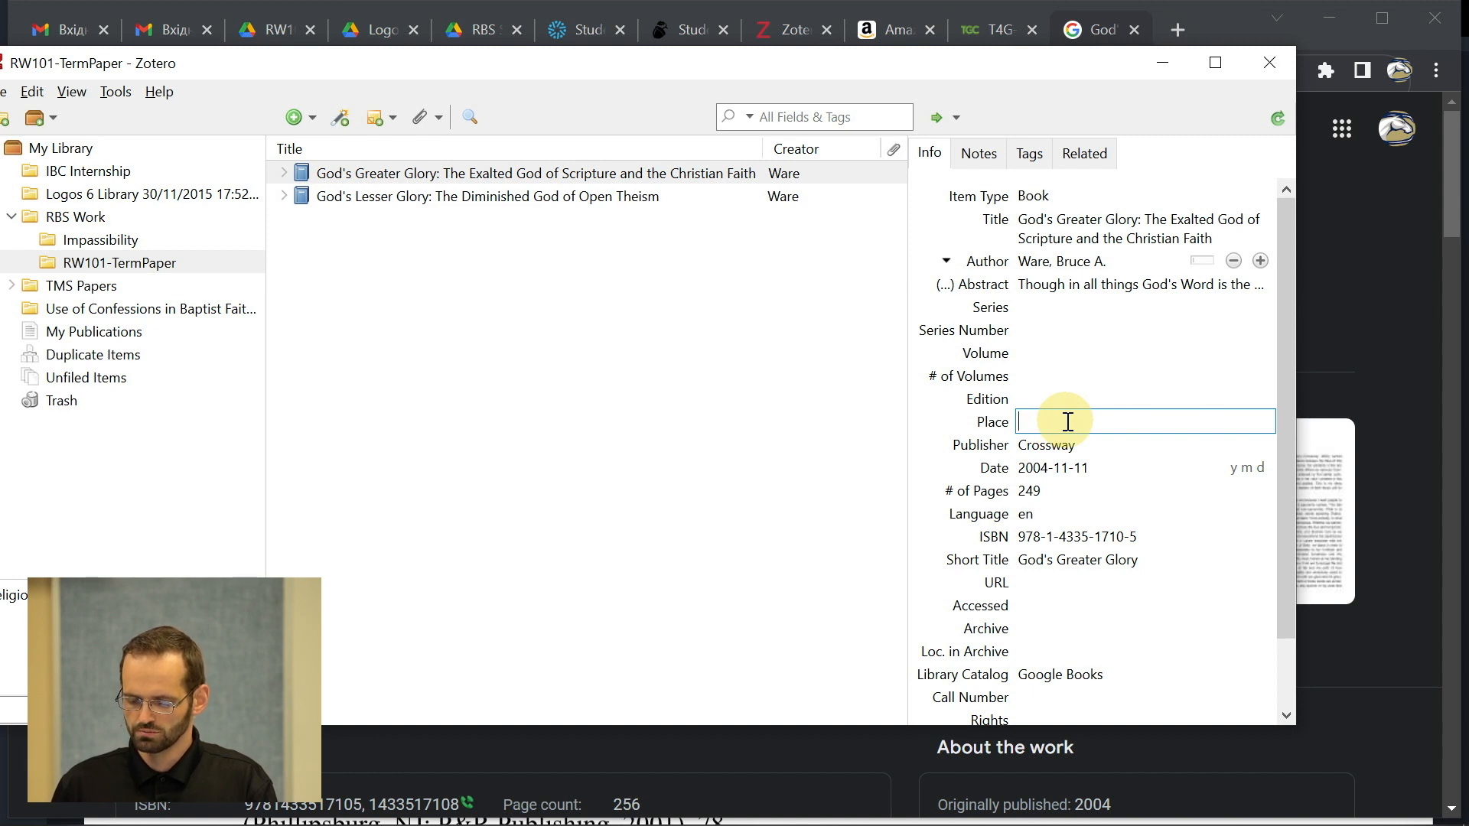
pyautogui.click(1068, 450)
pyautogui.click(1068, 450)
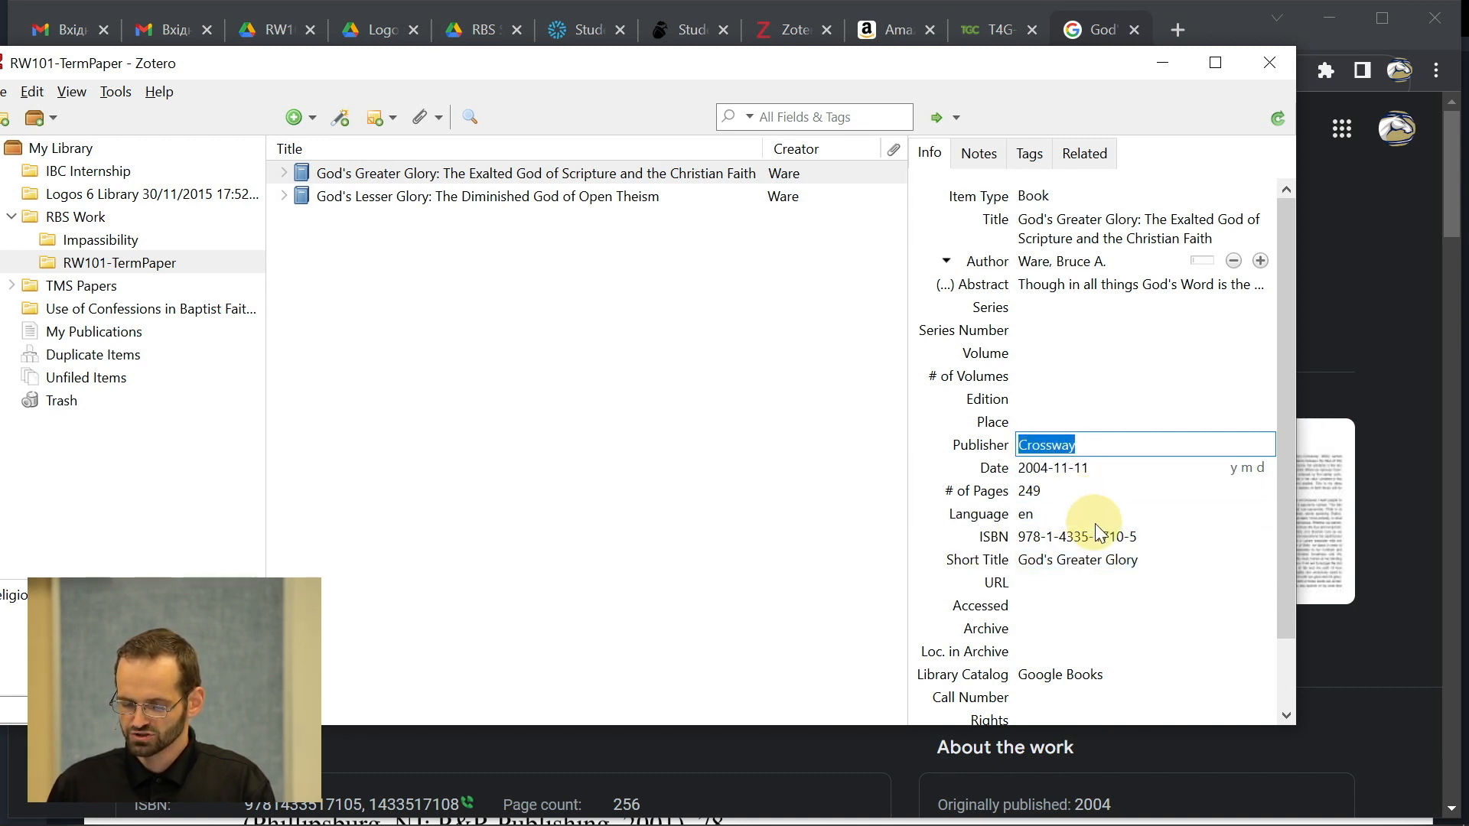
pyautogui.click(794, 445)
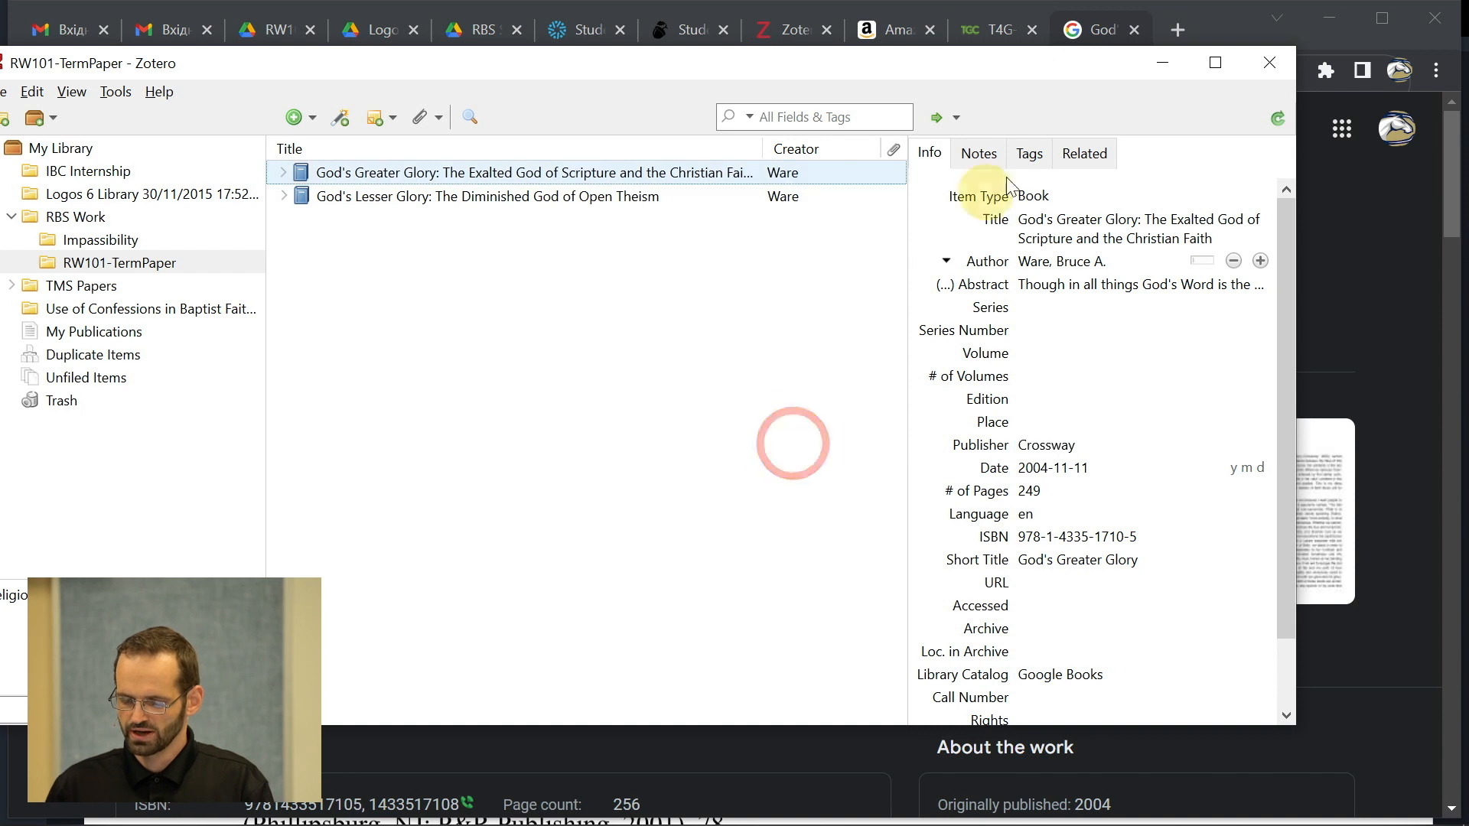
# - Open the God's Greater Glory paperback page from the Amazon search results
pyautogui.click(892, 26)
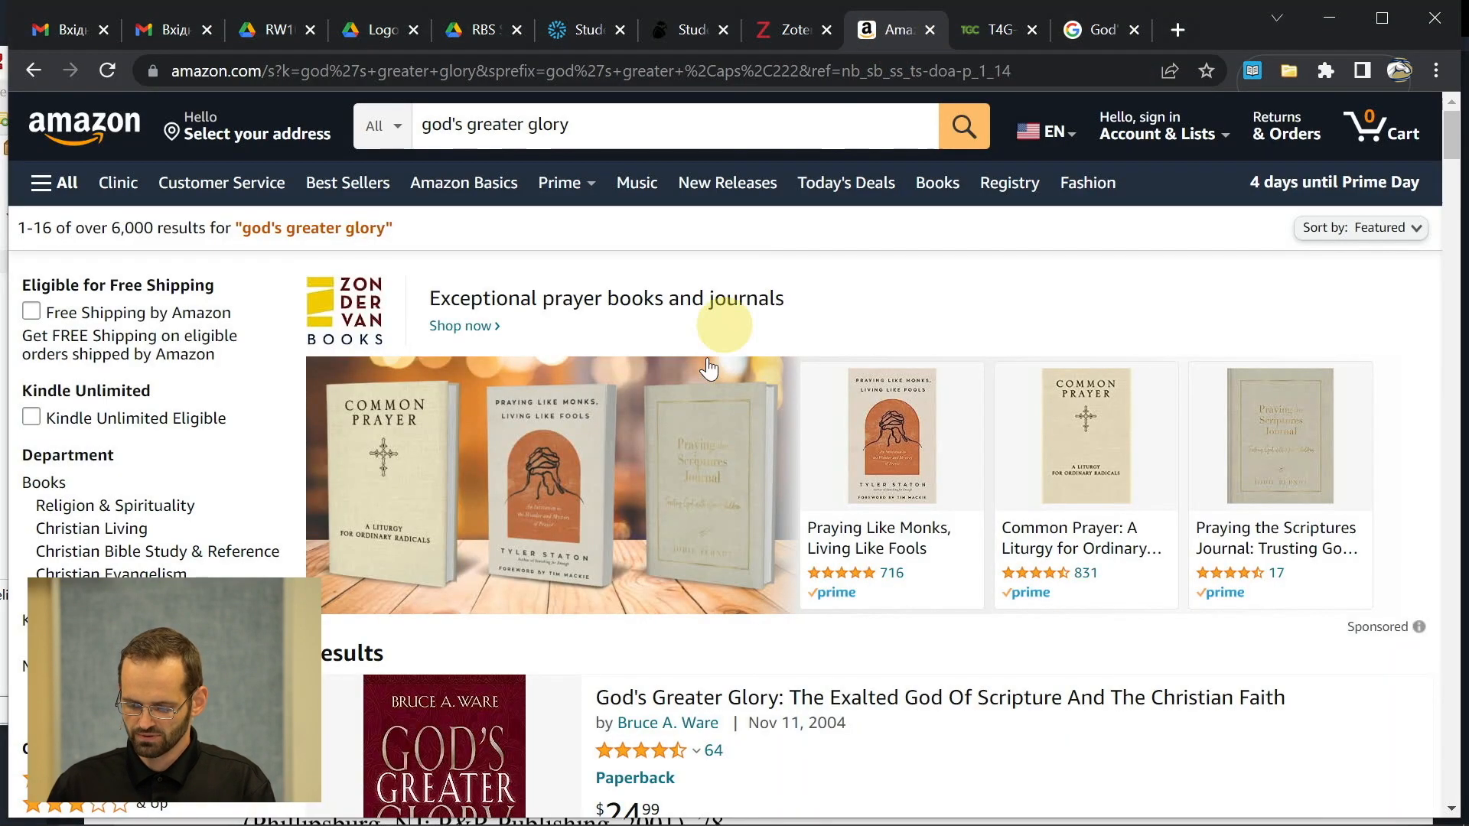
pyautogui.scroll(-3, 694, 396)
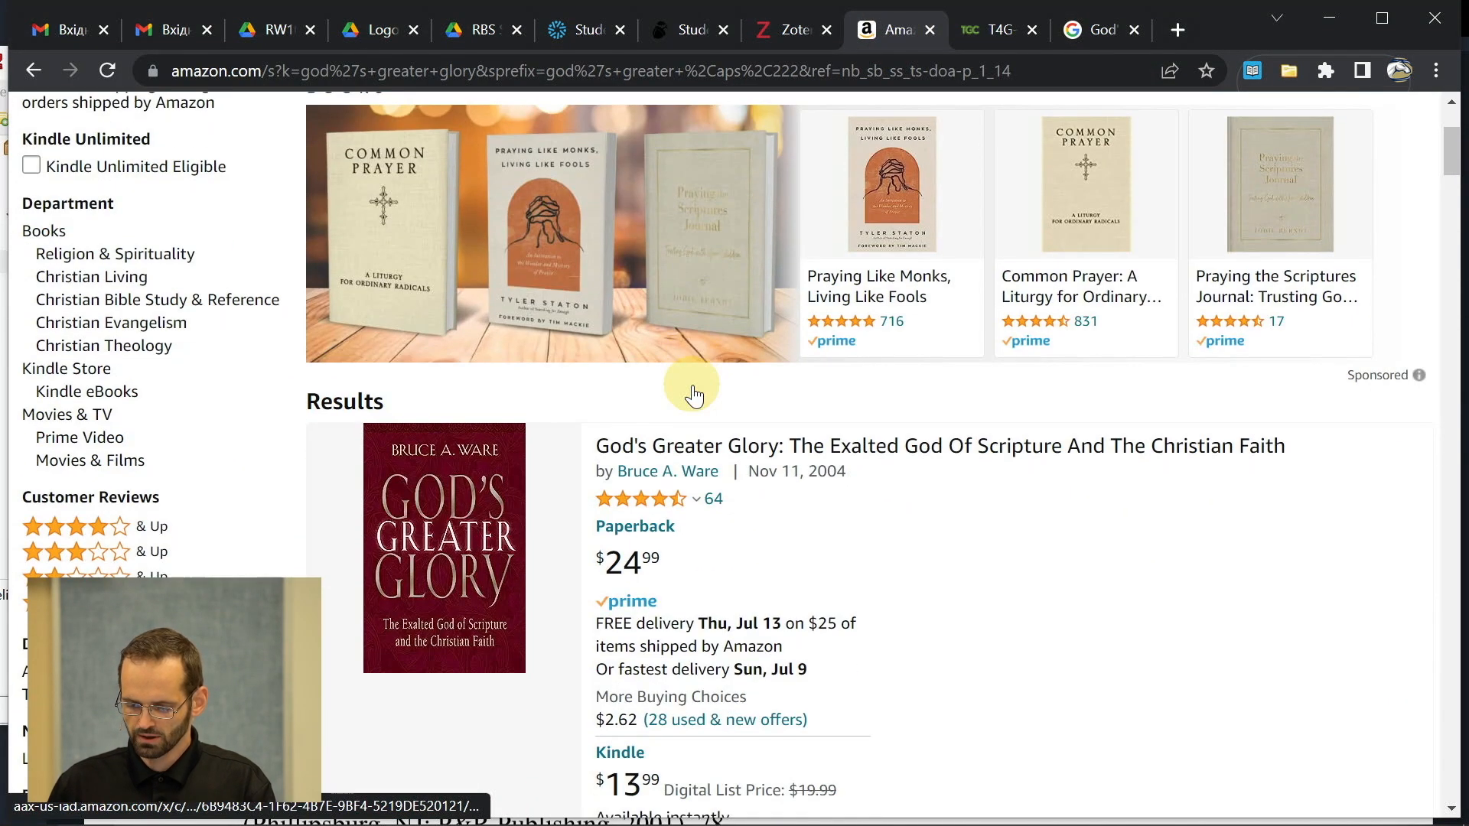
pyautogui.click(737, 453)
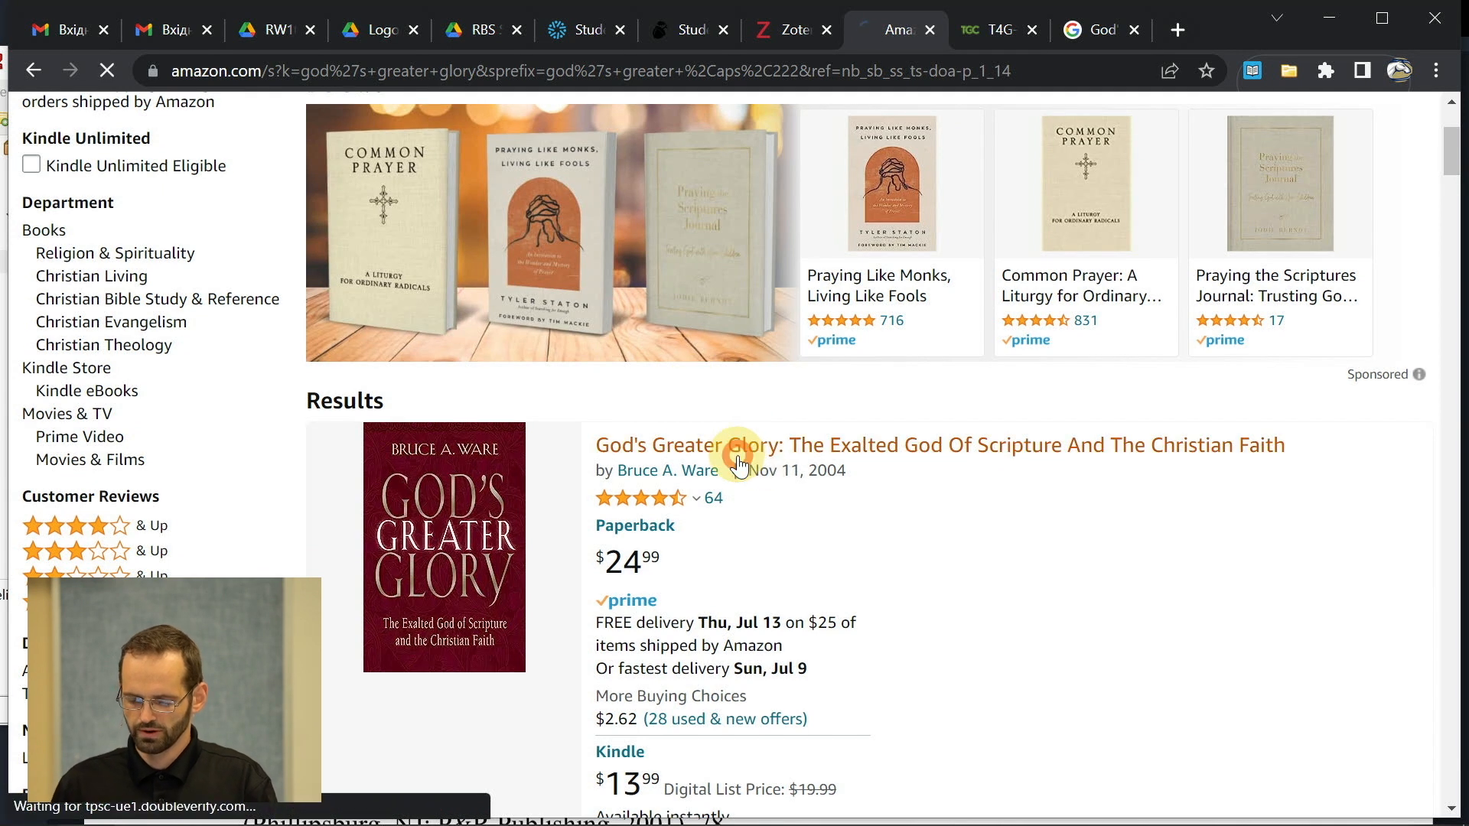
# - Save the Amazon book page to RW101-TermPaper with the Zotero Connector and return to Zotero
pyautogui.hotkey('alt', 'Tab')
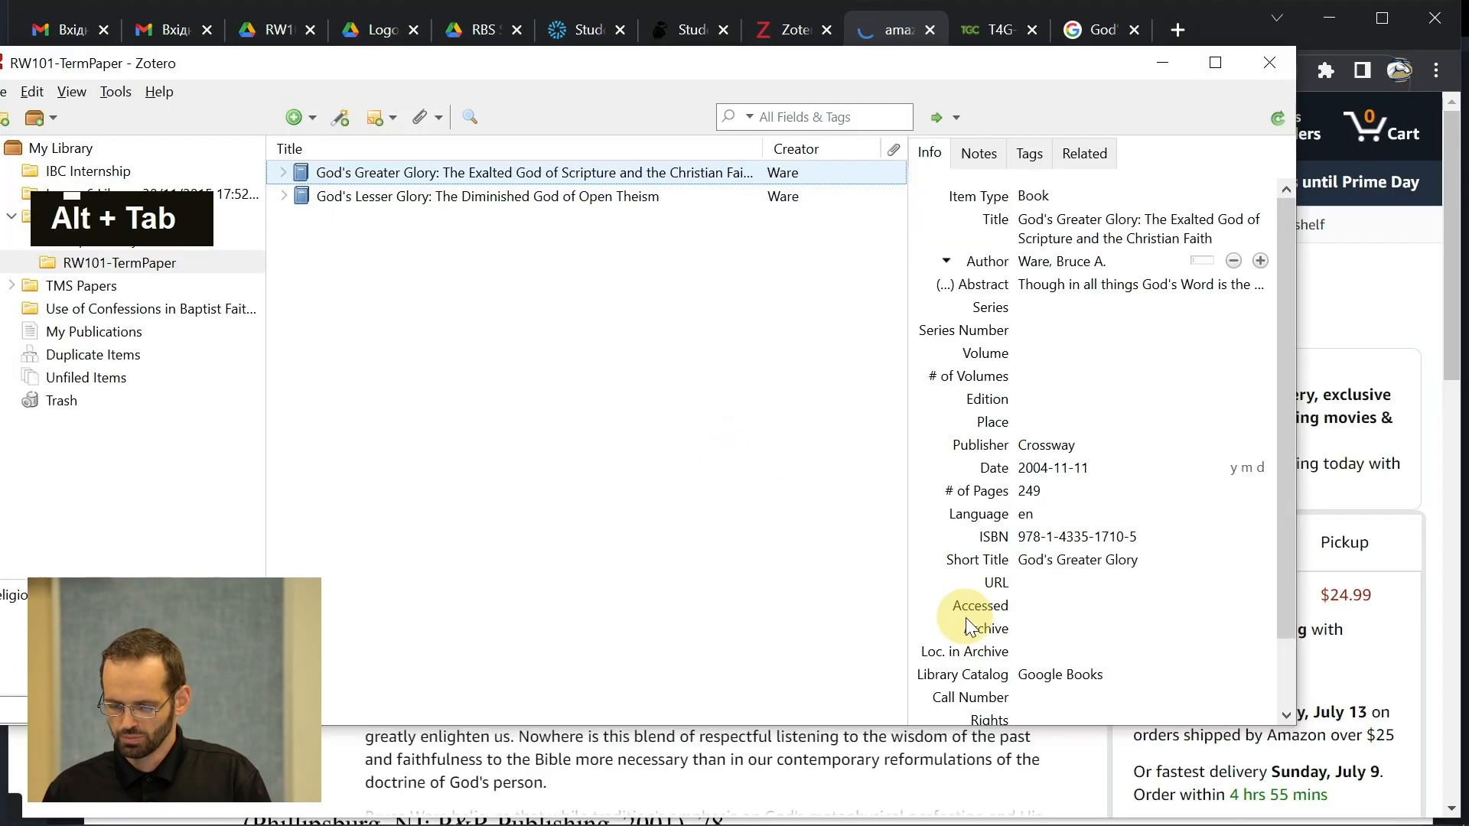
pyautogui.hotkey('alt', 'Tab')
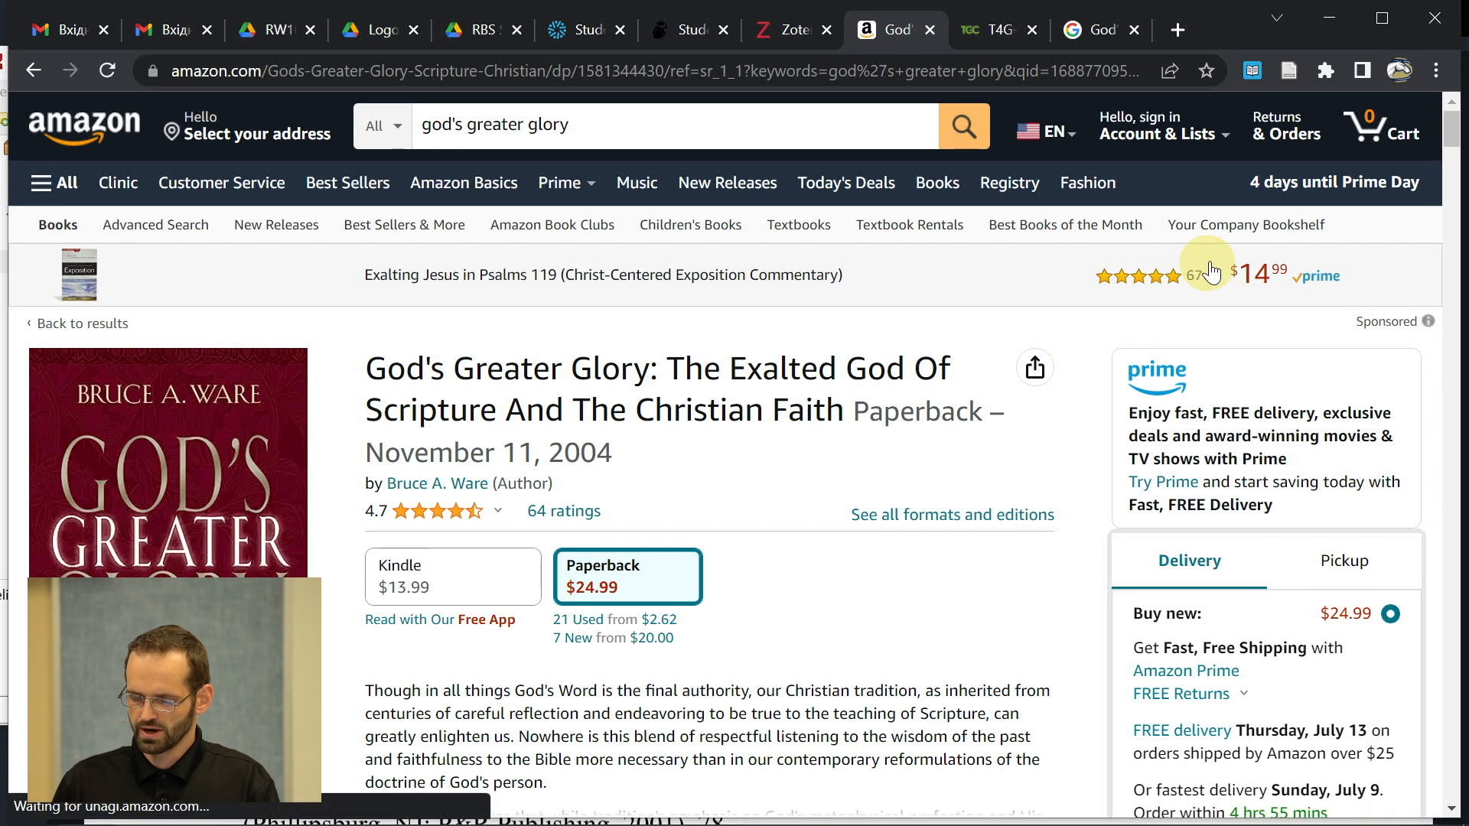
pyautogui.click(1290, 71)
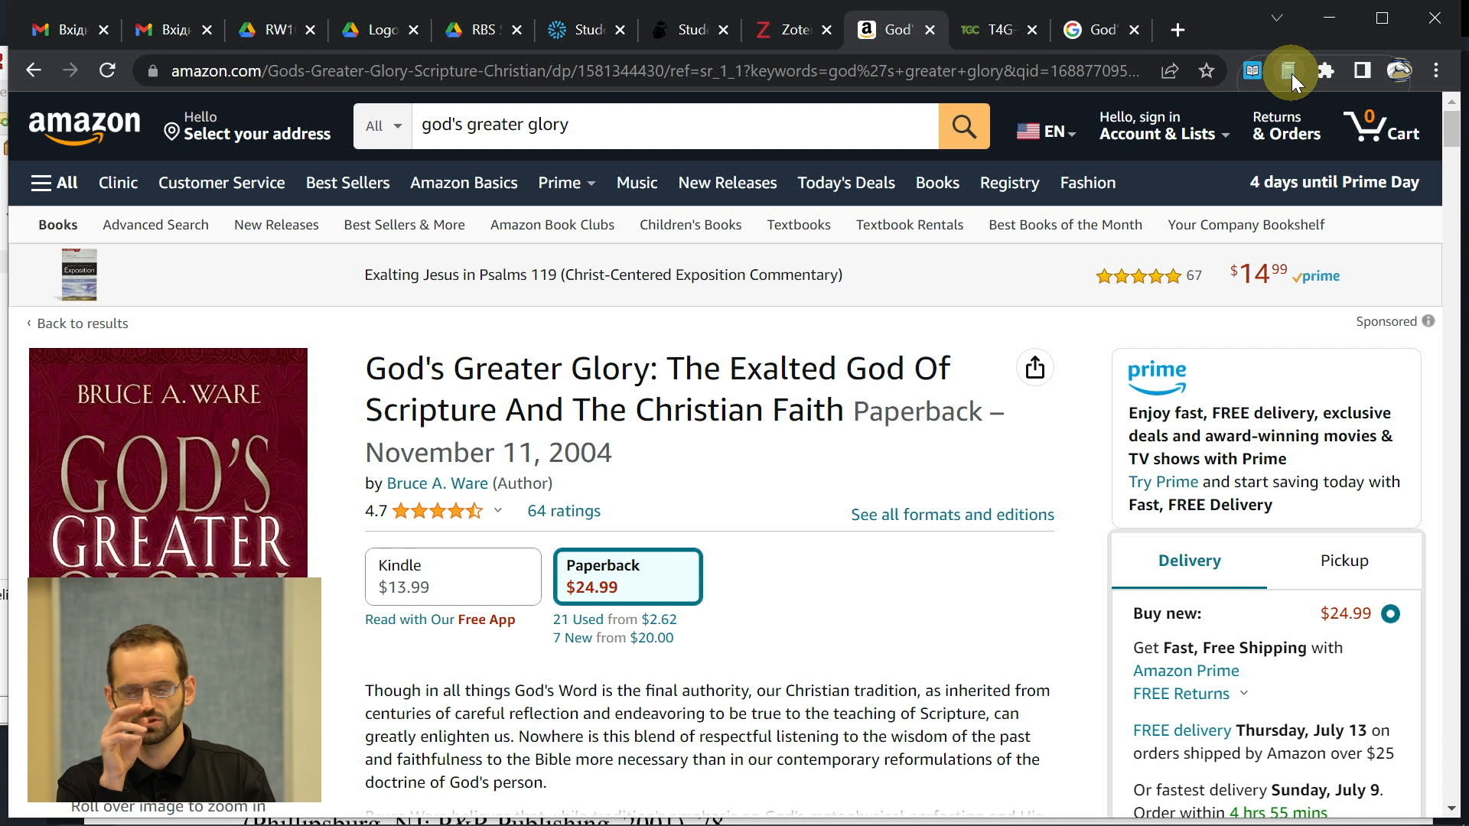
pyautogui.hotkey('alt', 'Tab')
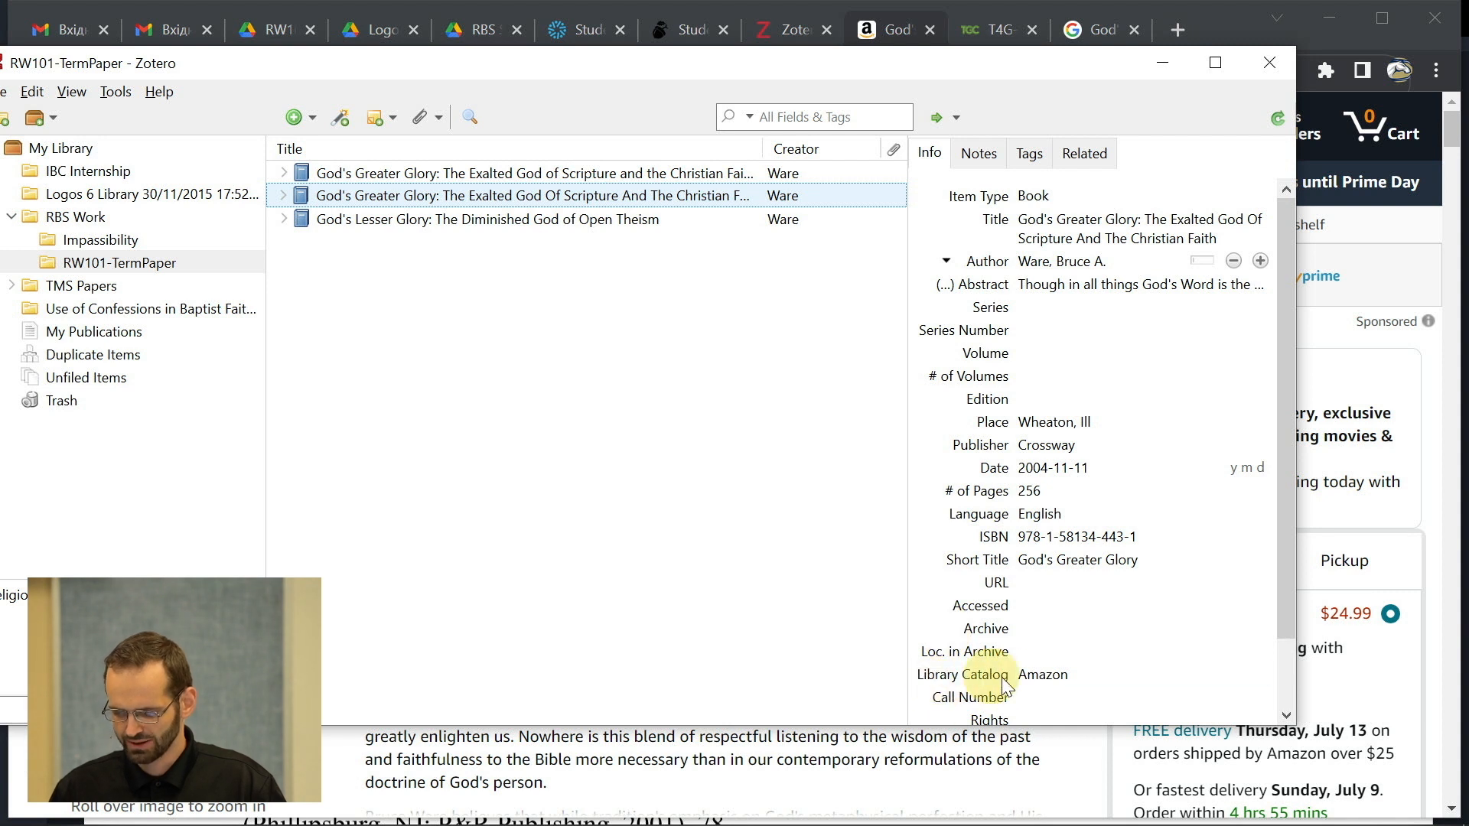
# - Compare the two God's Greater Glory copies and select the Amazon record
pyautogui.click(1059, 674)
pyautogui.click(606, 170)
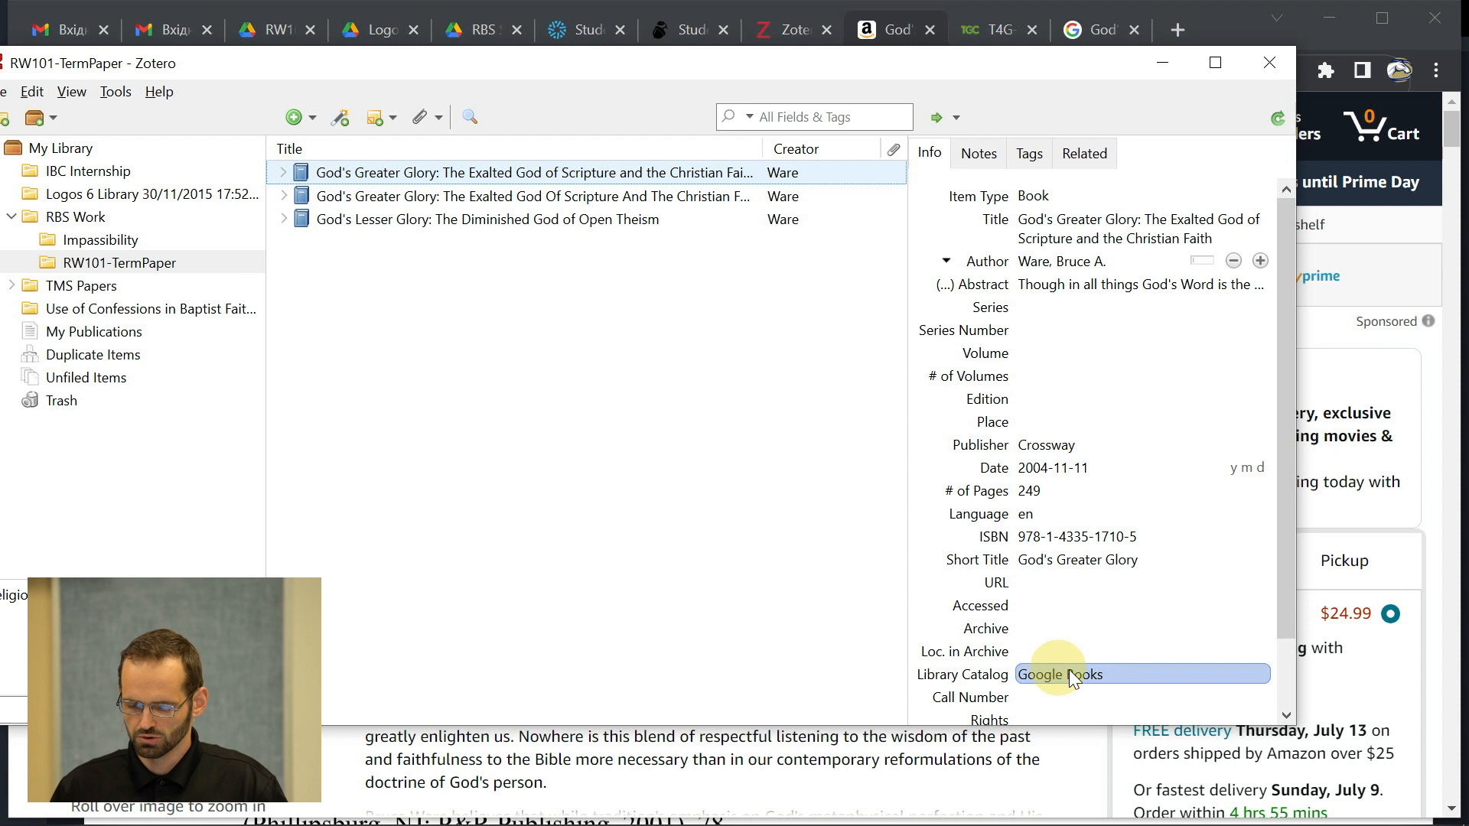
pyautogui.keyDown('ctrl'); pyautogui.click(502, 198); pyautogui.keyUp('ctrl')
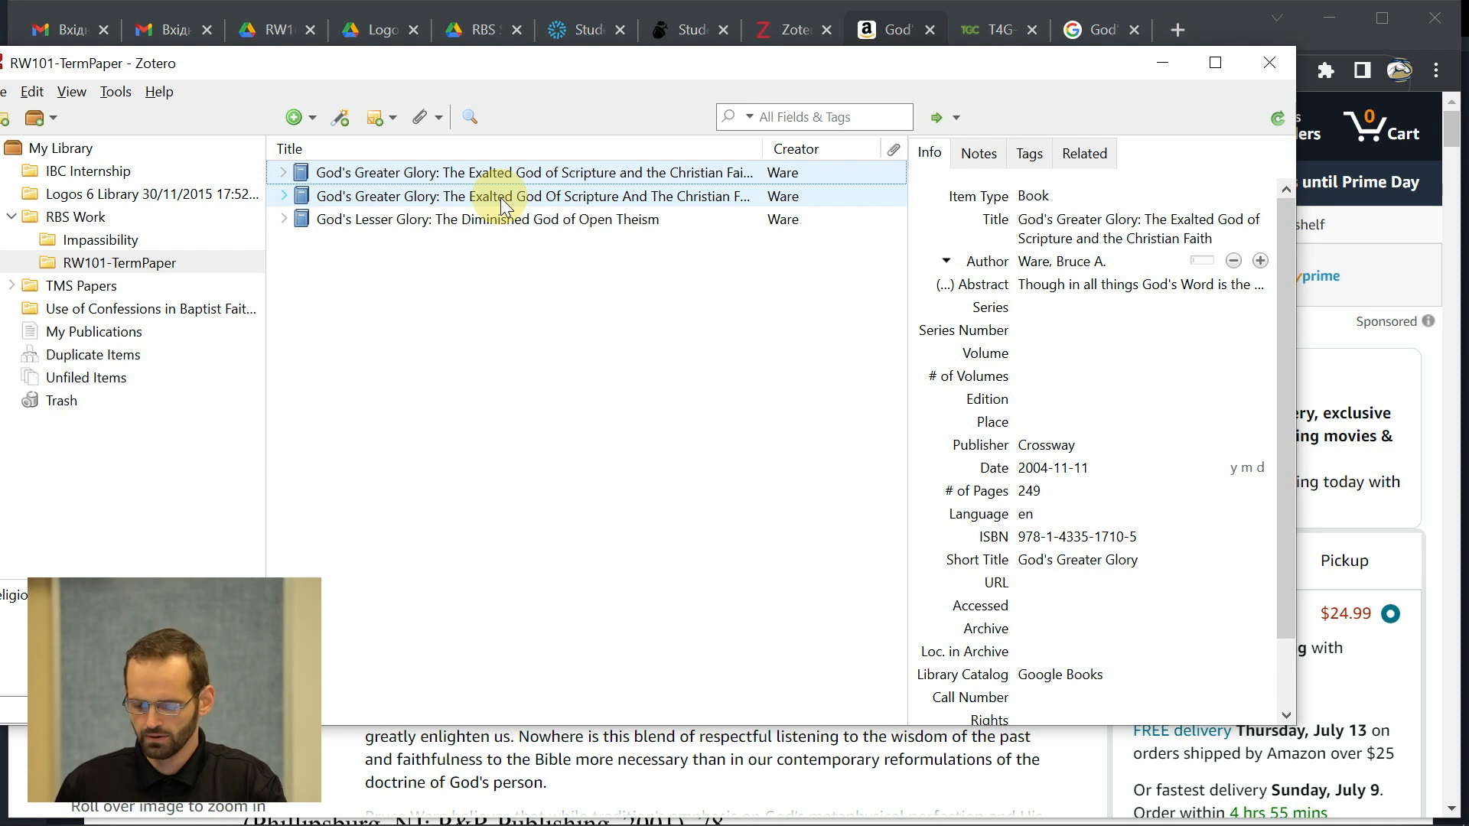
pyautogui.click(500, 197)
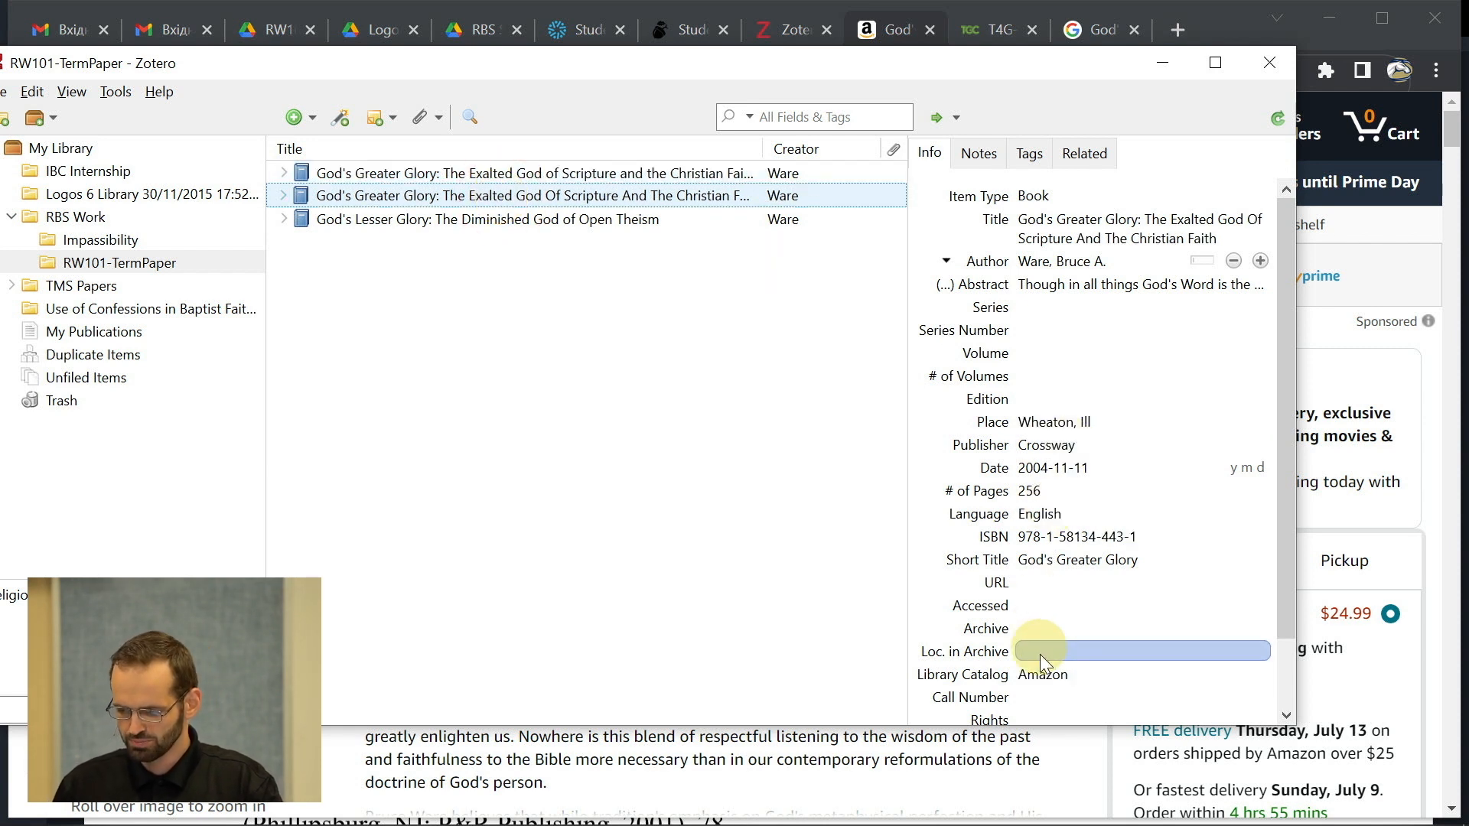
# - Change the Amazon copy's place from 'Wheaton, Ill' to 'Wheaton, IL'
pyautogui.click(1065, 419)
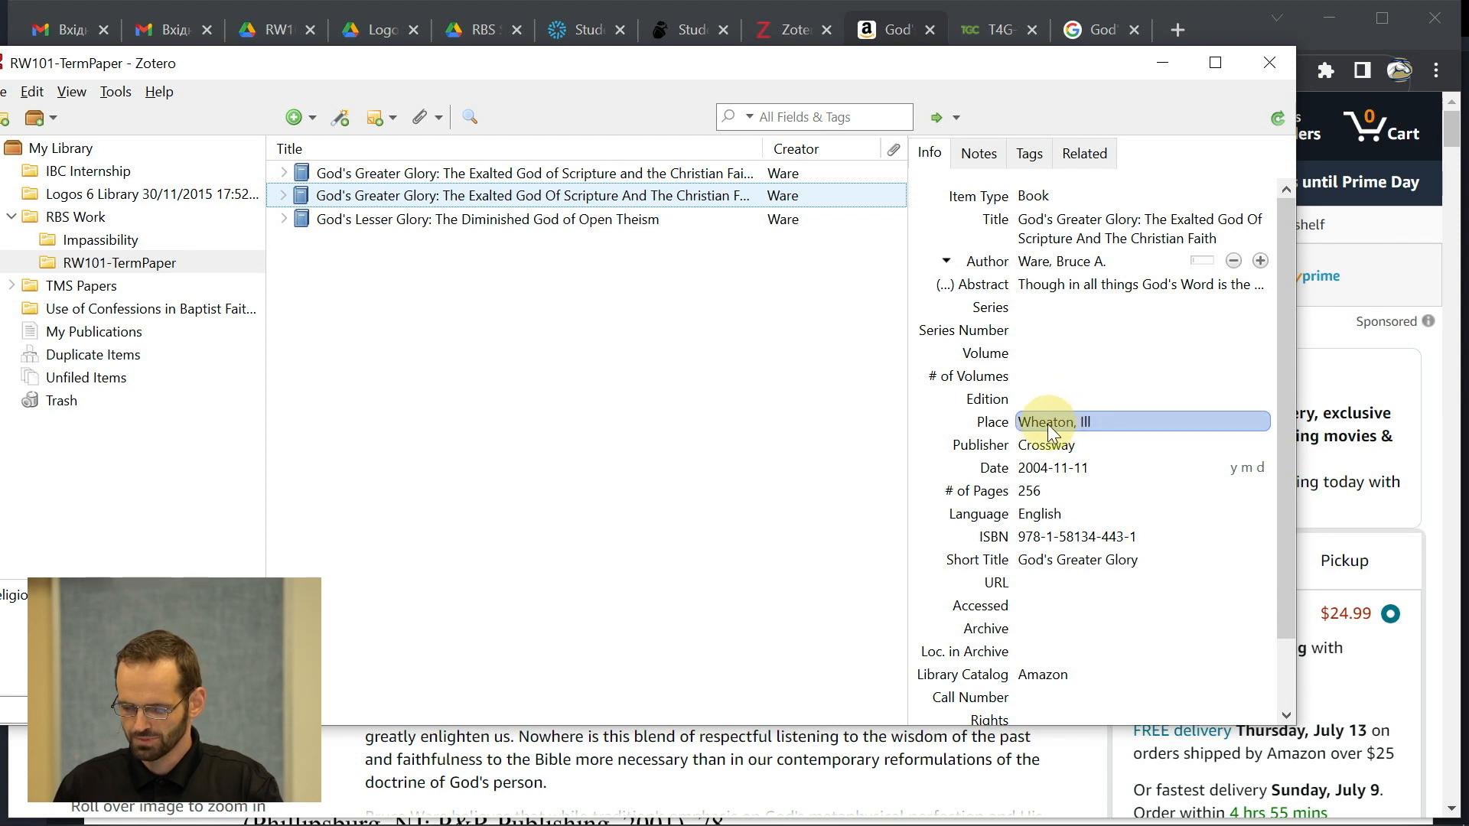
pyautogui.click(1084, 427)
pyautogui.click(1109, 422)
pyautogui.press('BackSpace')
pyautogui.press('BackSpace')
pyautogui.write('L')
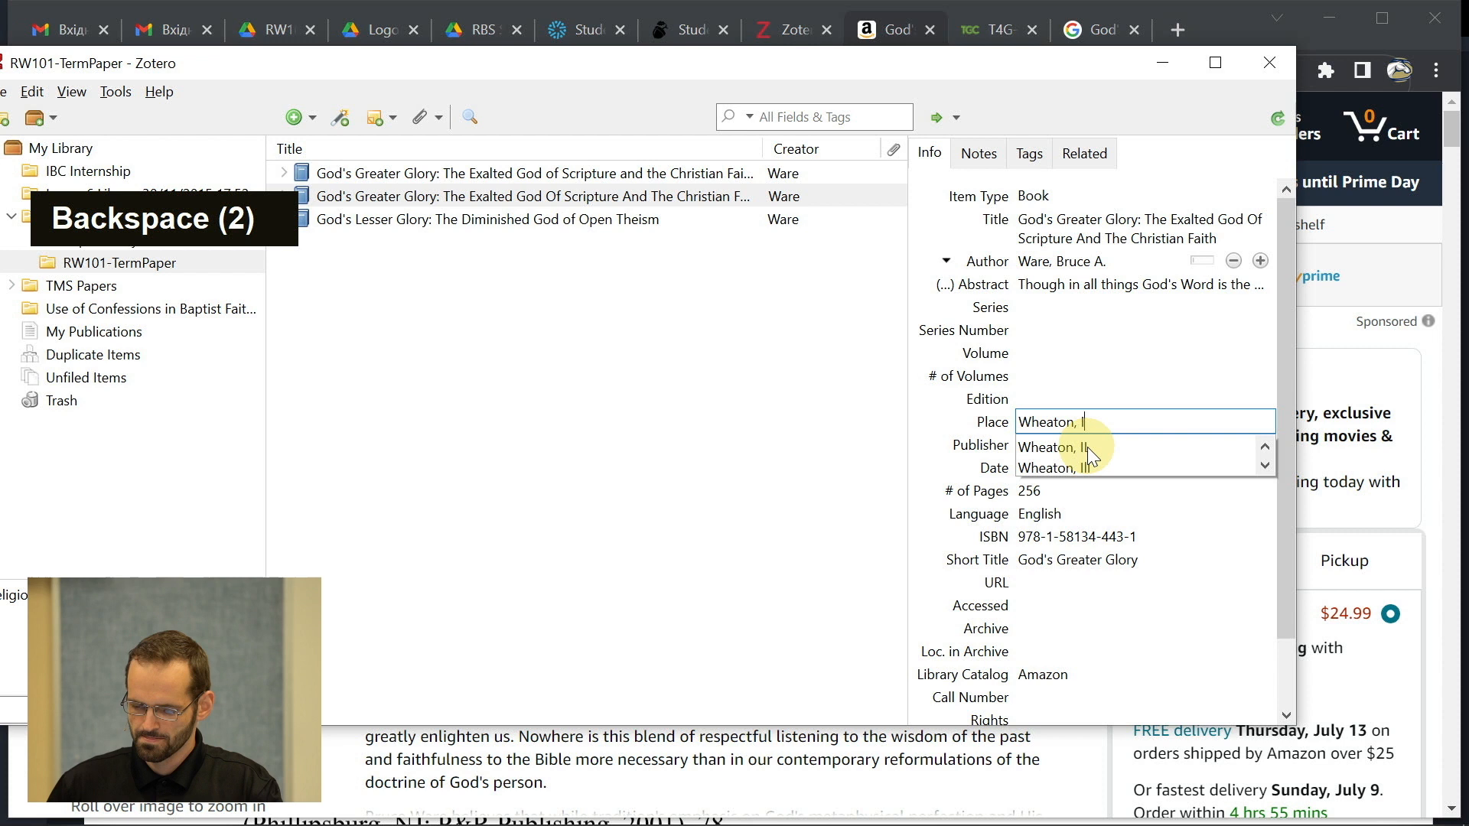
pyautogui.click(712, 465)
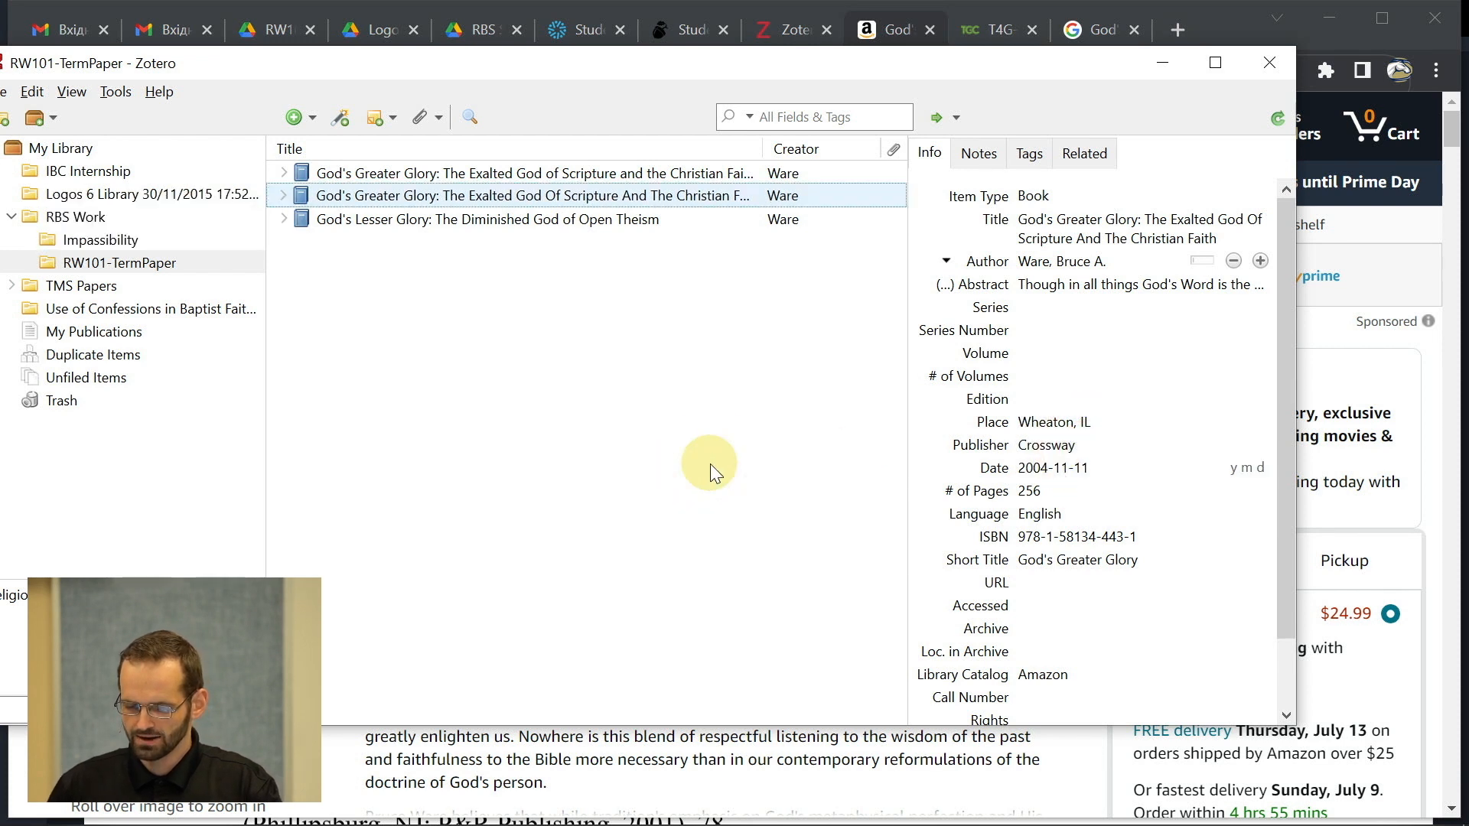
pyautogui.click(621, 176)
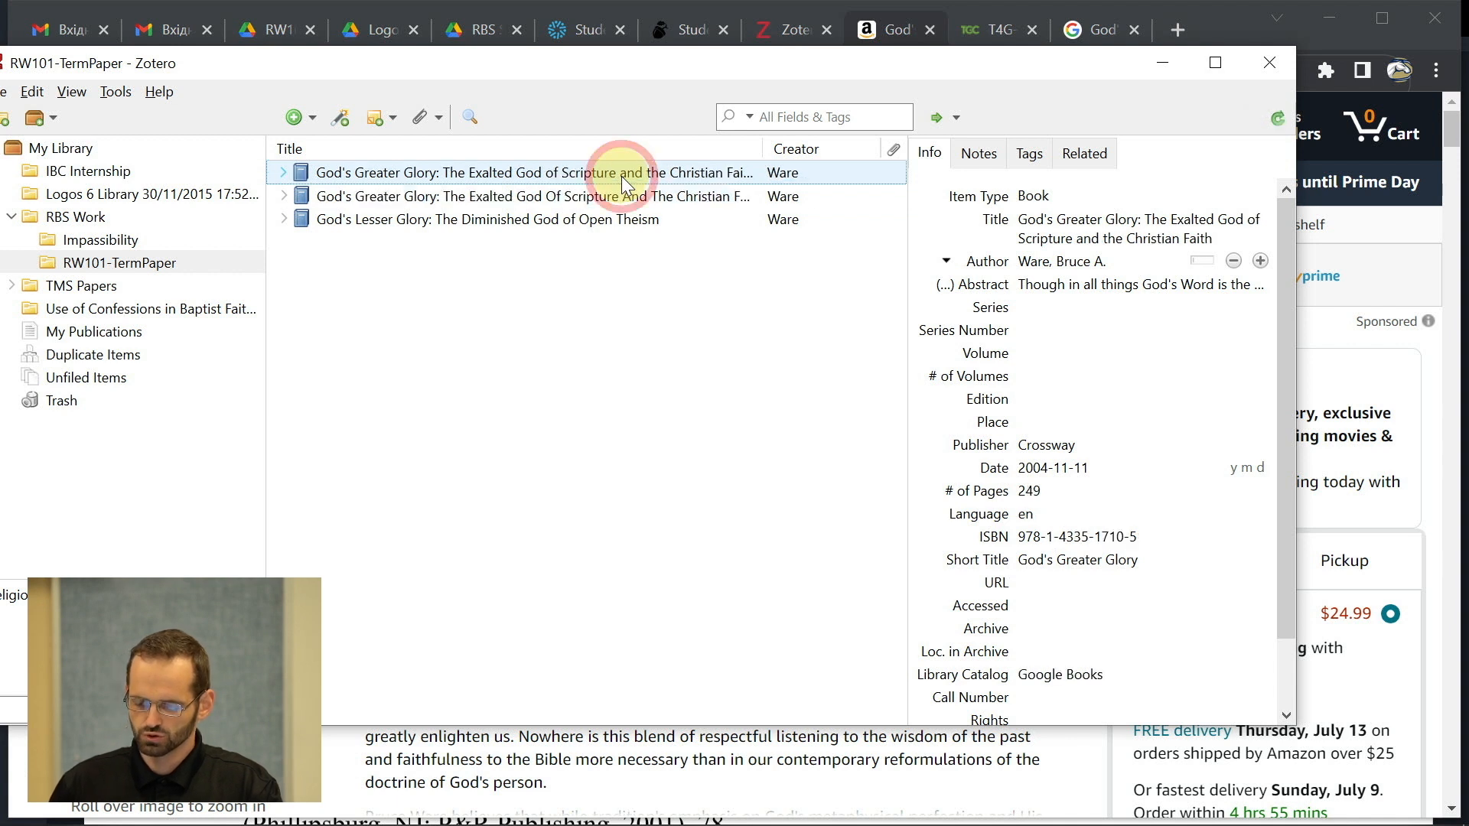
# - Move the Google Books duplicate of God's Greater Glory to the trash
pyautogui.rightClick(528, 177)
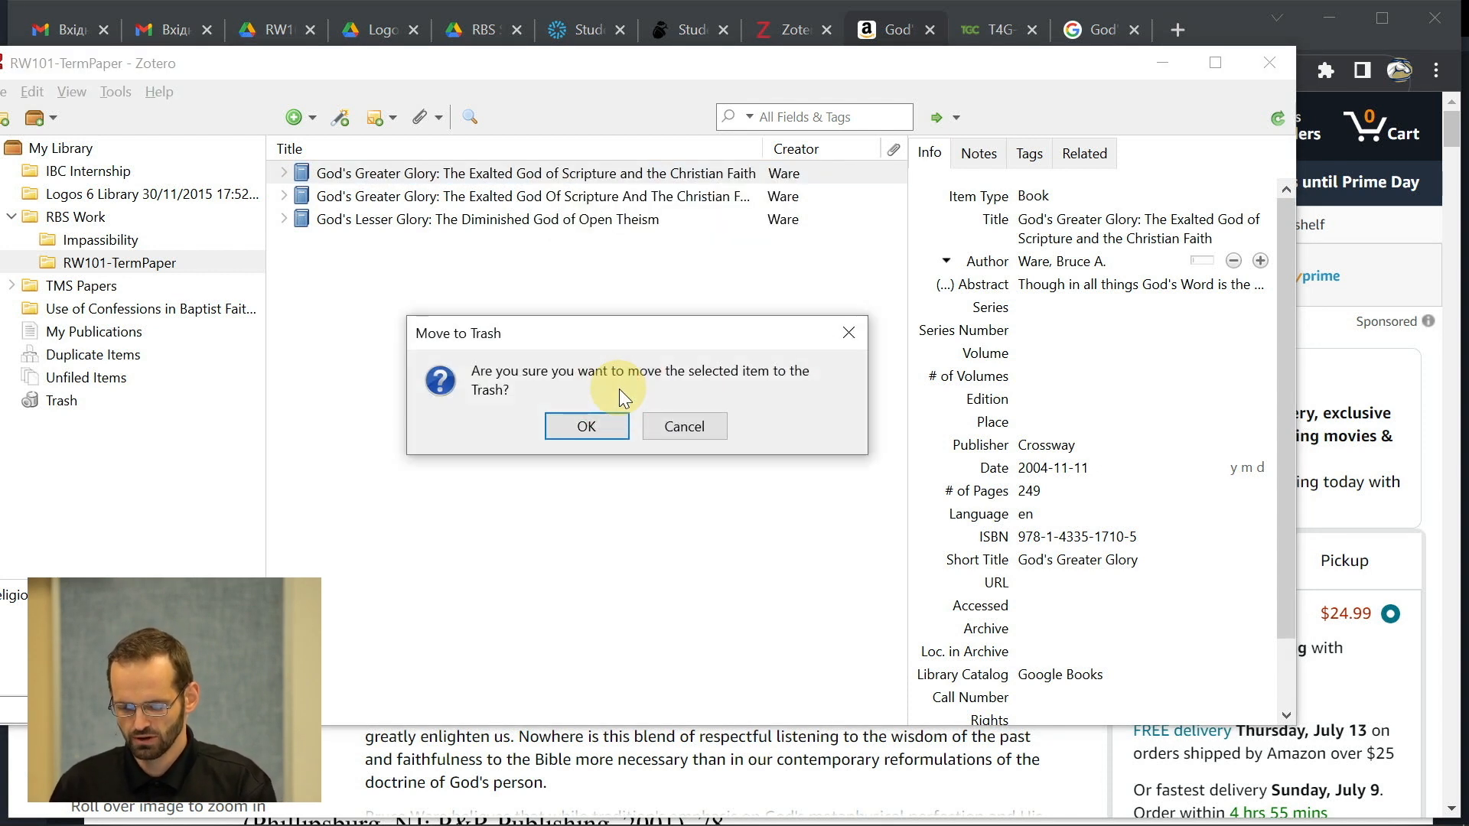
pyautogui.click(586, 426)
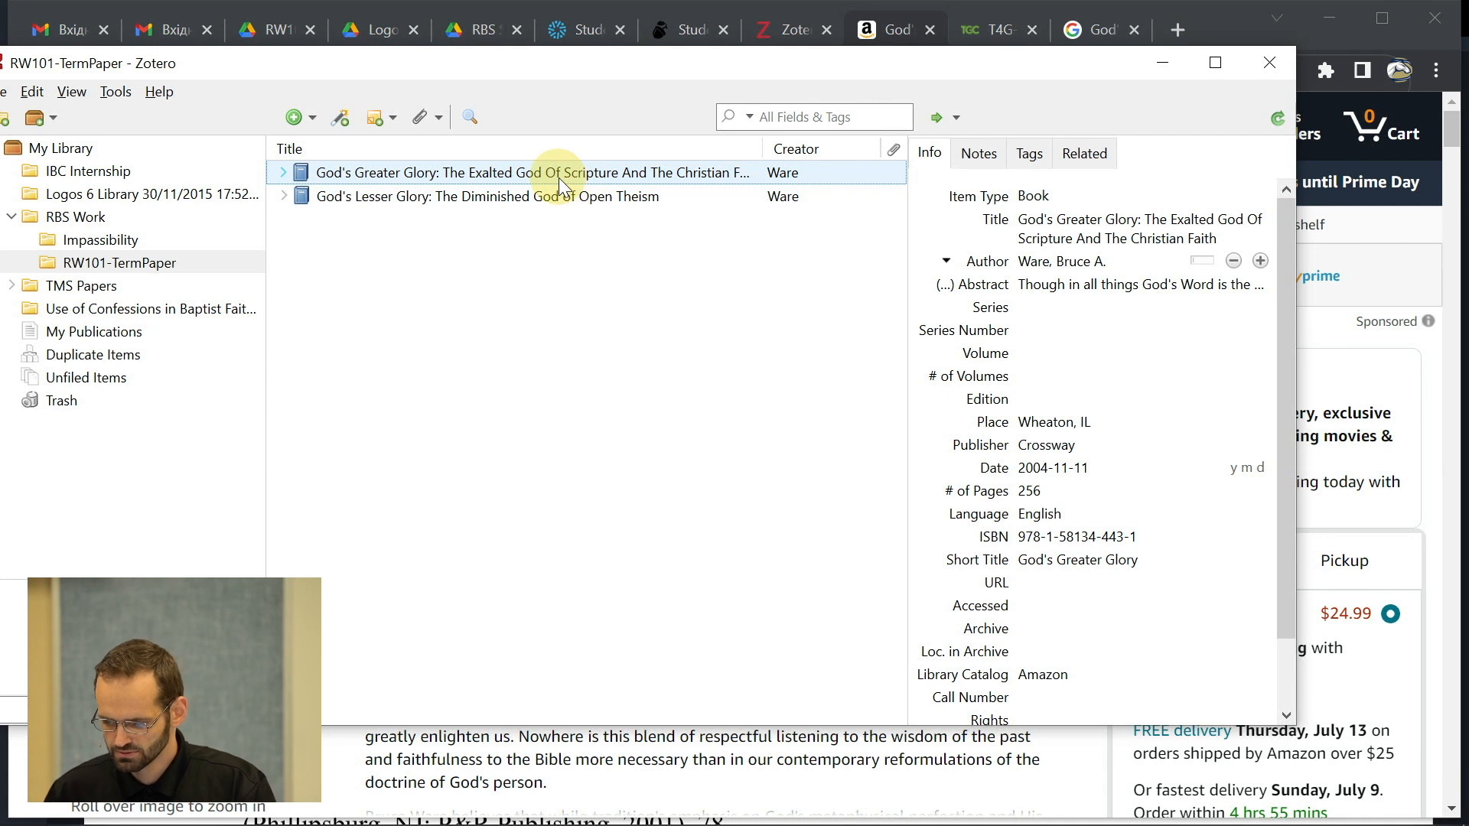
pyautogui.click(1118, 238)
# - Lowercase 'Of', 'The' and 'And' in the God's Greater Glory title
pyautogui.click(1146, 237)
pyautogui.click(1251, 220)
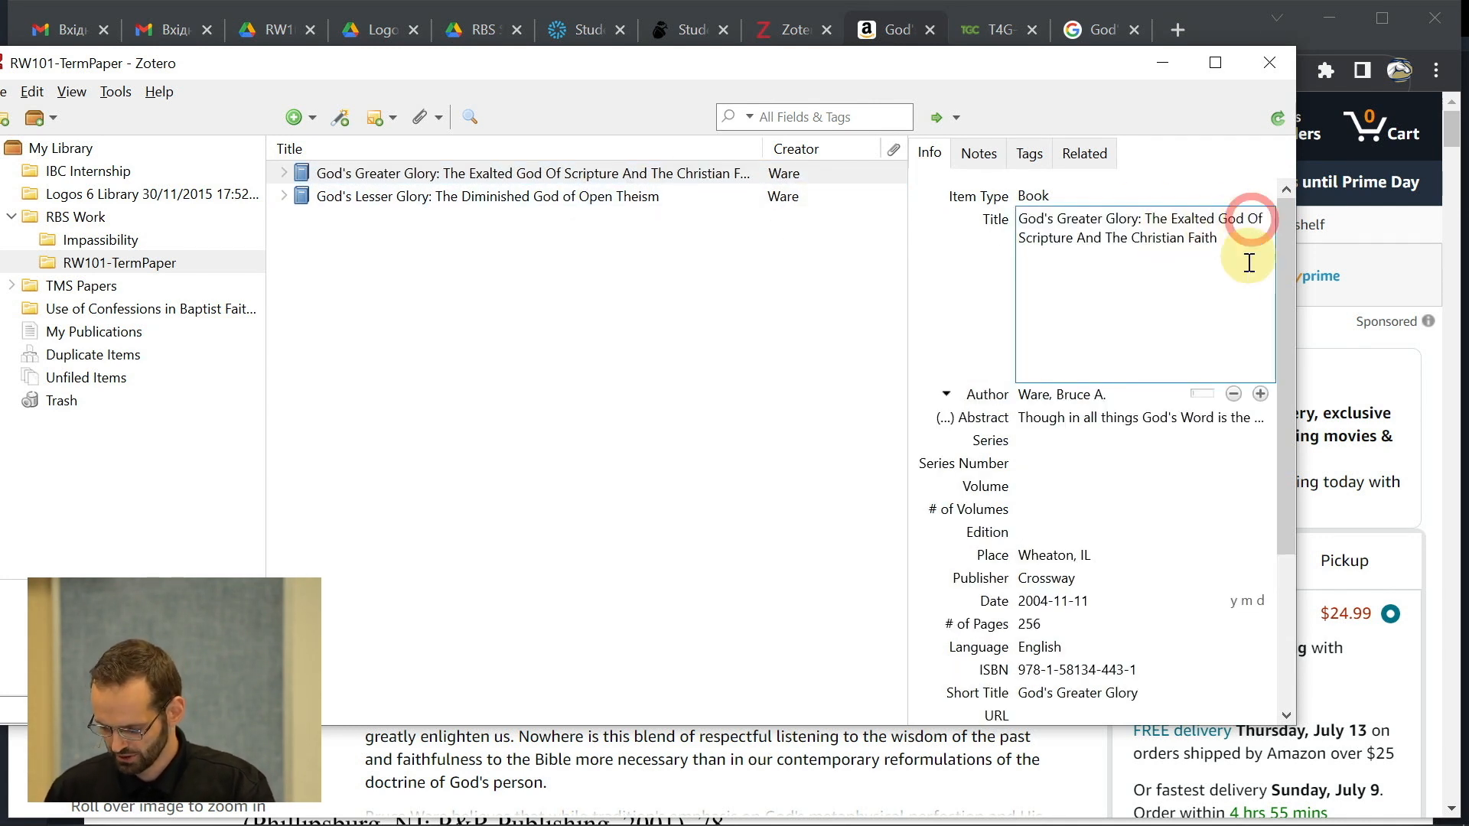
pyautogui.press('Right')
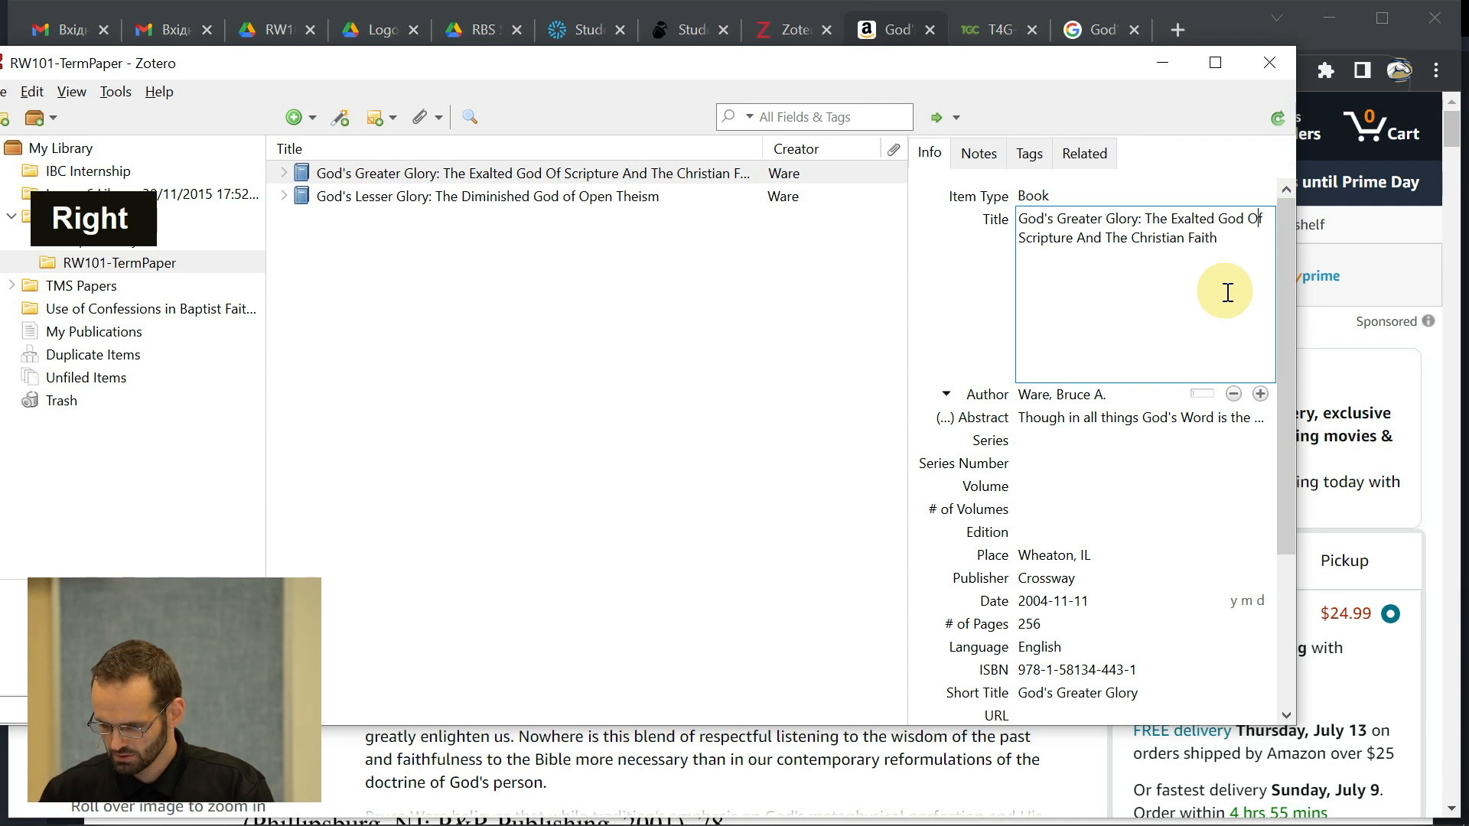
pyautogui.press('BackSpace')
pyautogui.write('o')
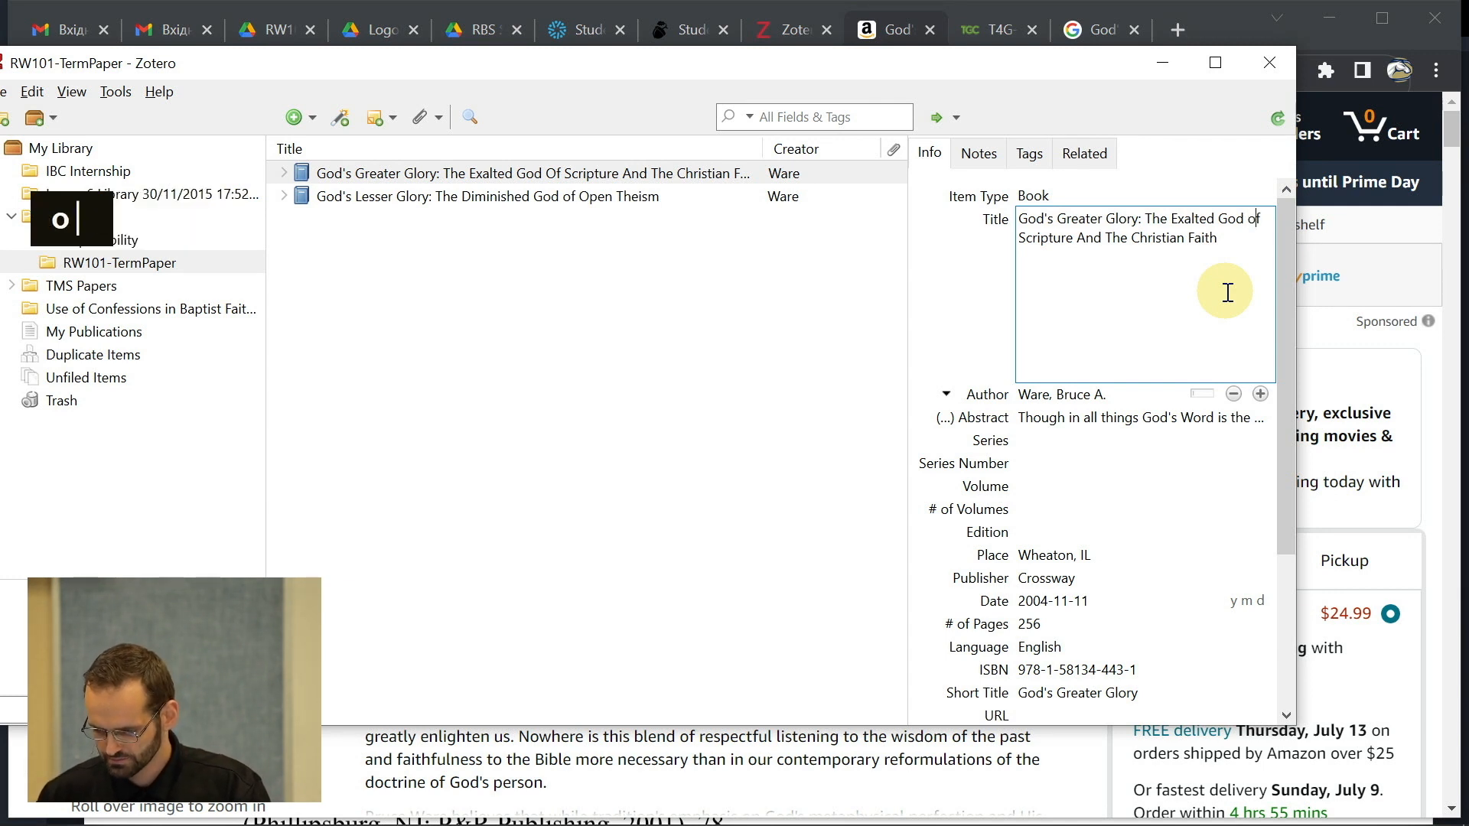
pyautogui.click(1110, 245)
pyautogui.press('BackSpace')
pyautogui.write('t')
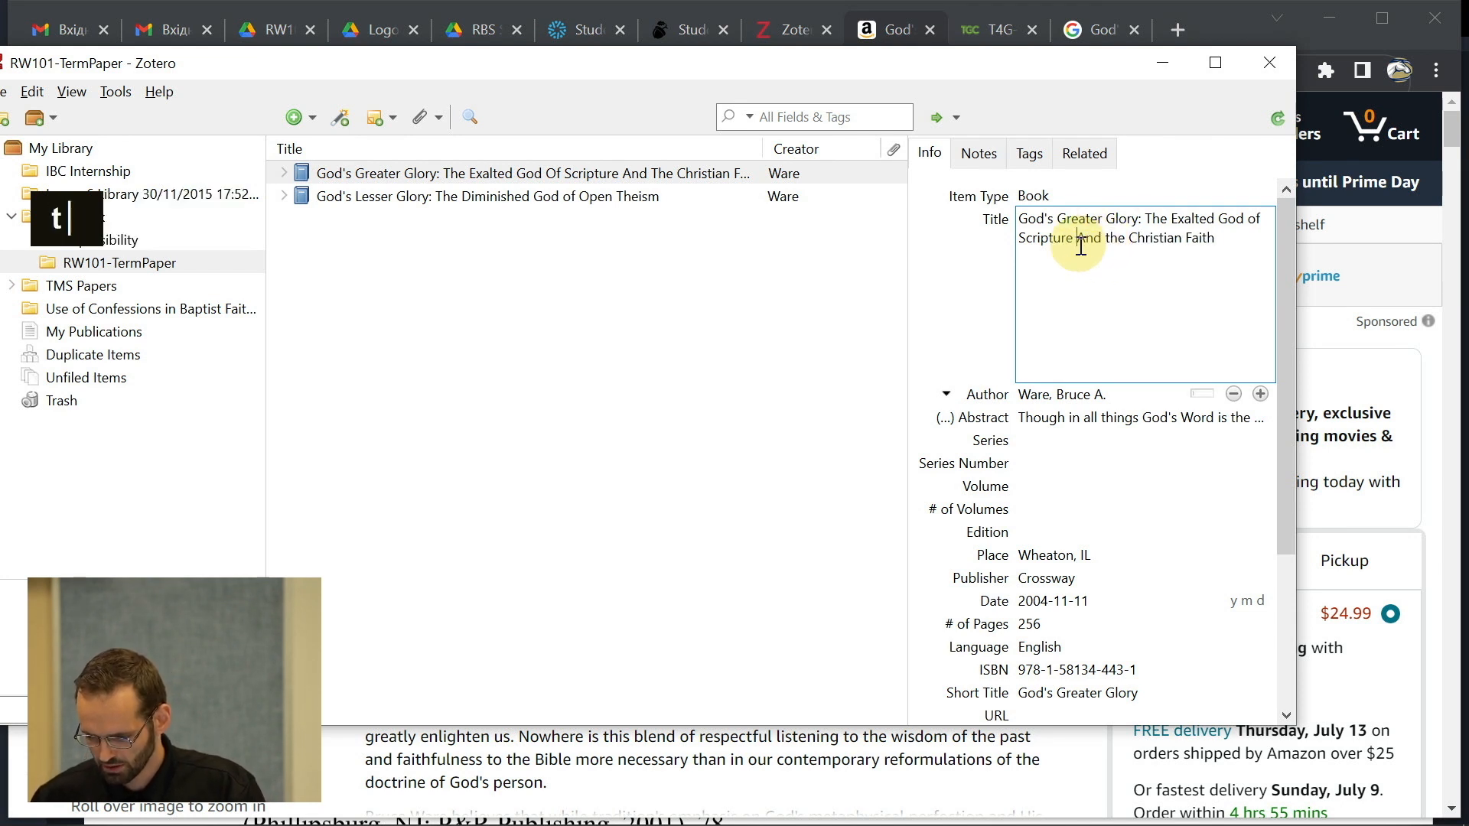
pyautogui.click(1083, 243)
pyautogui.press('BackSpace')
pyautogui.write('a')
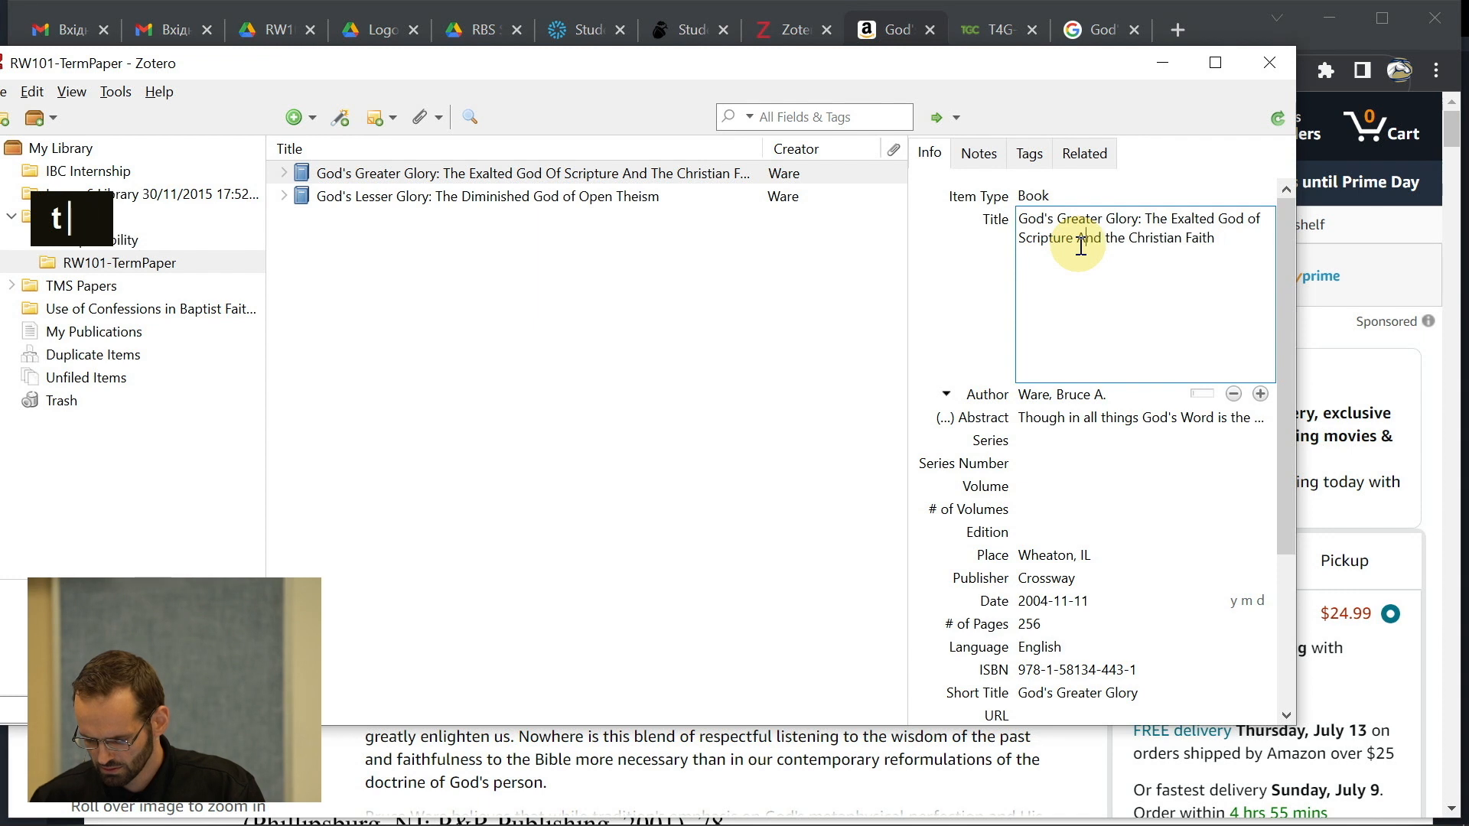
pyautogui.click(996, 329)
# - Double-check the corrected title, then return to the Word term paper
pyautogui.click(1122, 234)
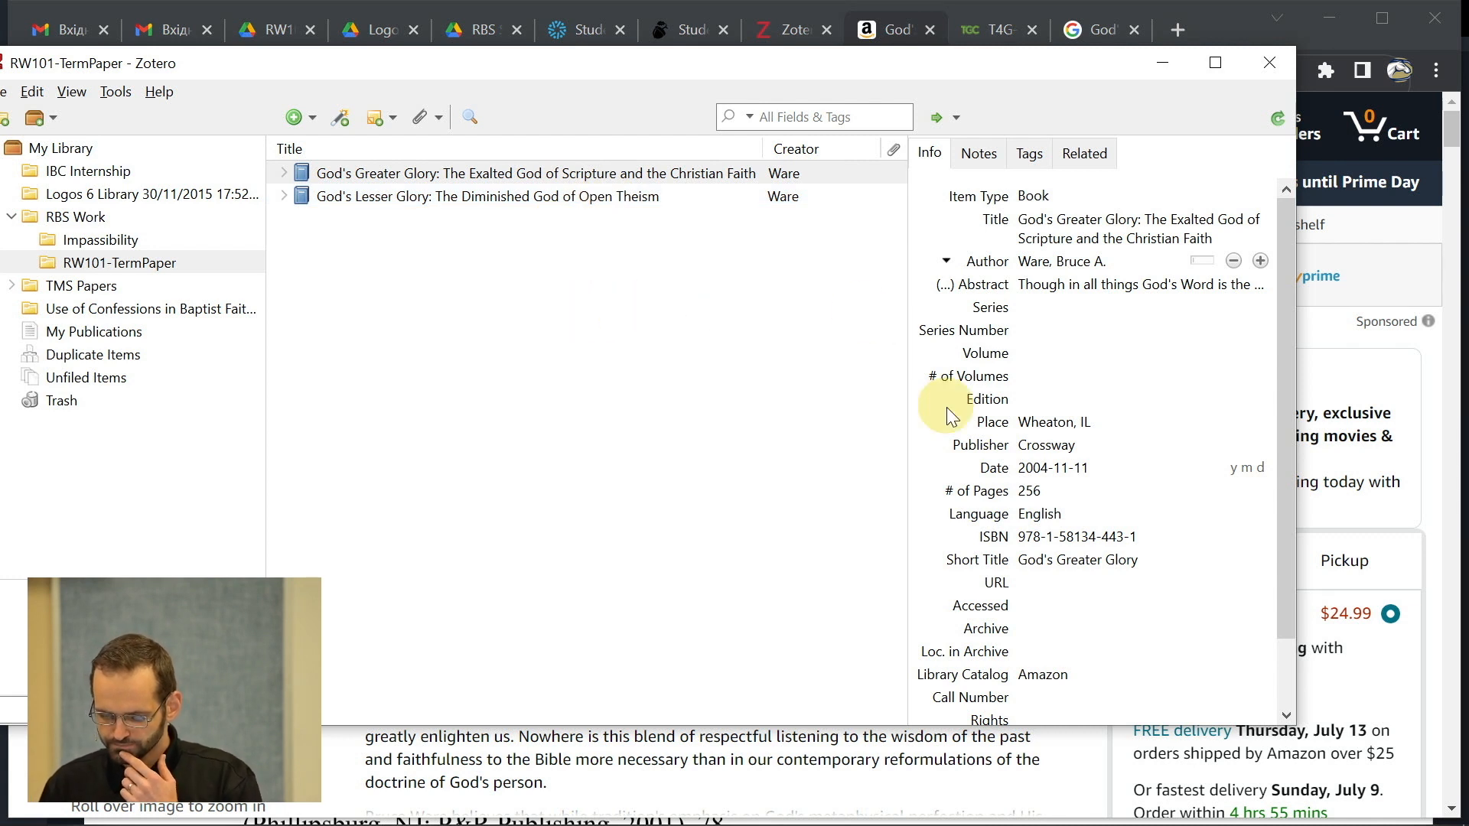
pyautogui.scroll(-1, 1132, 459)
pyautogui.scroll(1, 1133, 457)
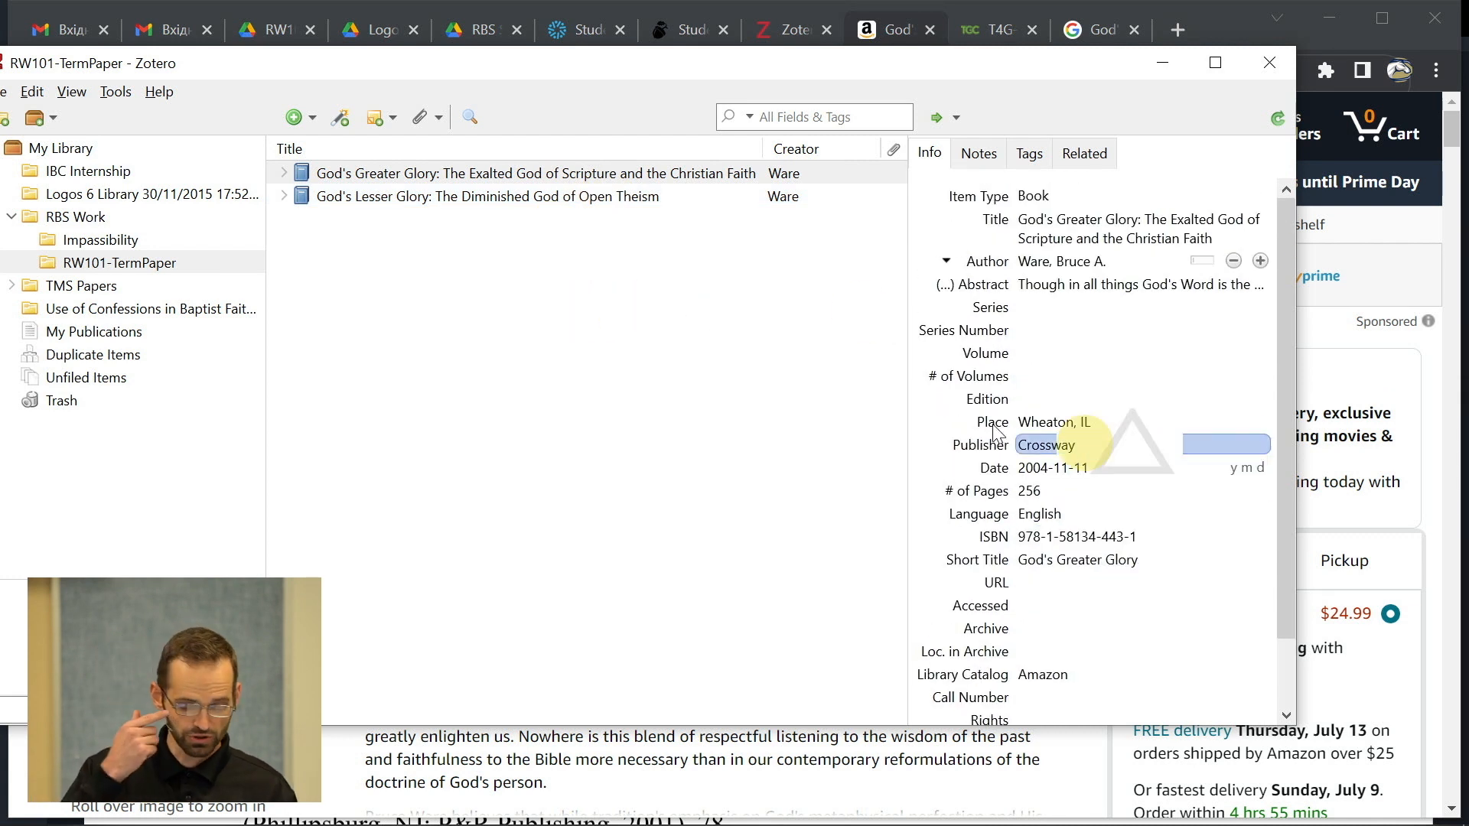
pyautogui.click(708, 354)
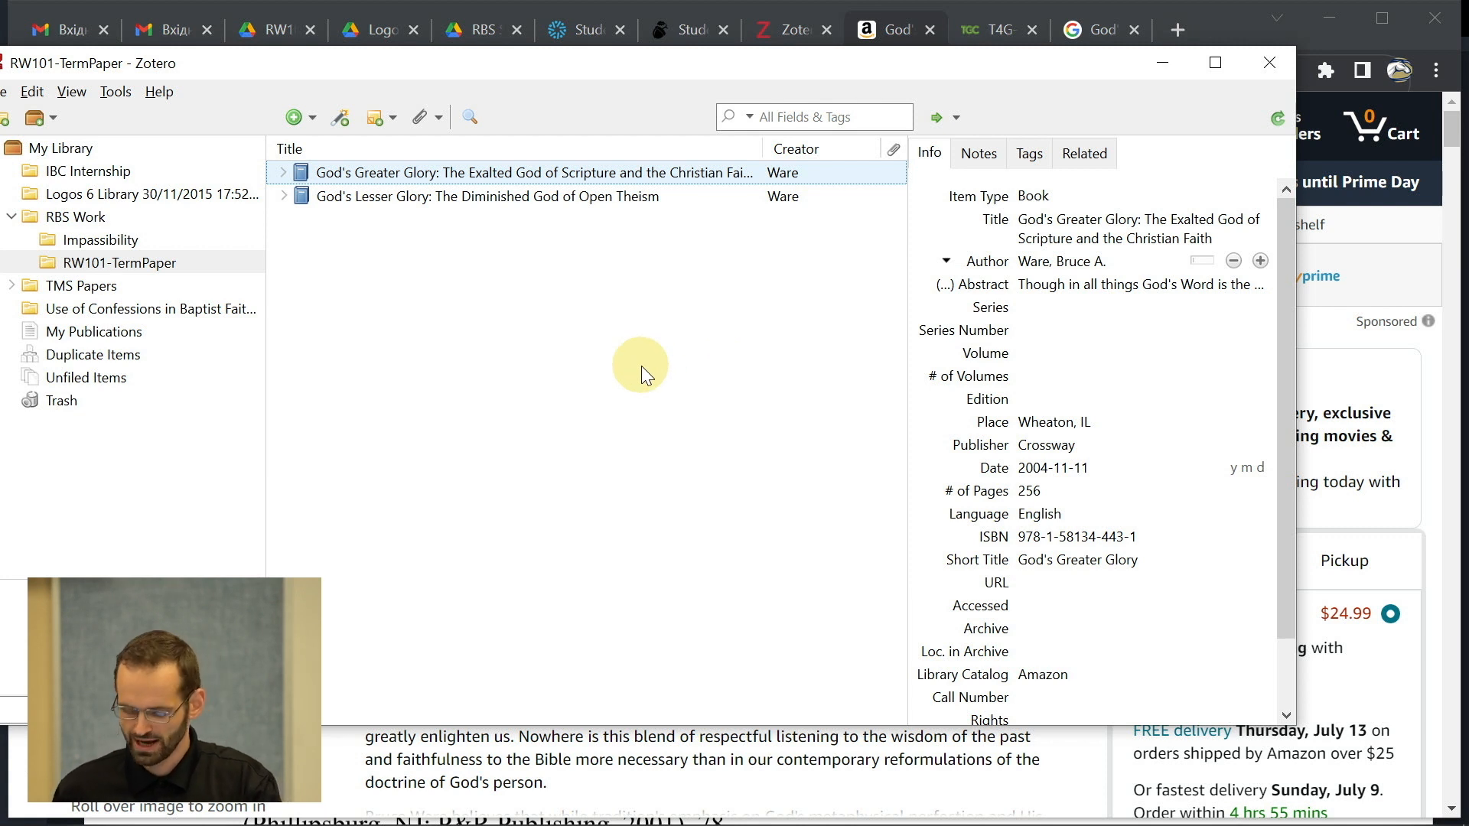
pyautogui.hotkey('alt', 'Tab')
pyautogui.hotkey('alt', 'Tab')
pyautogui.hotkey('alt', 'Tab')
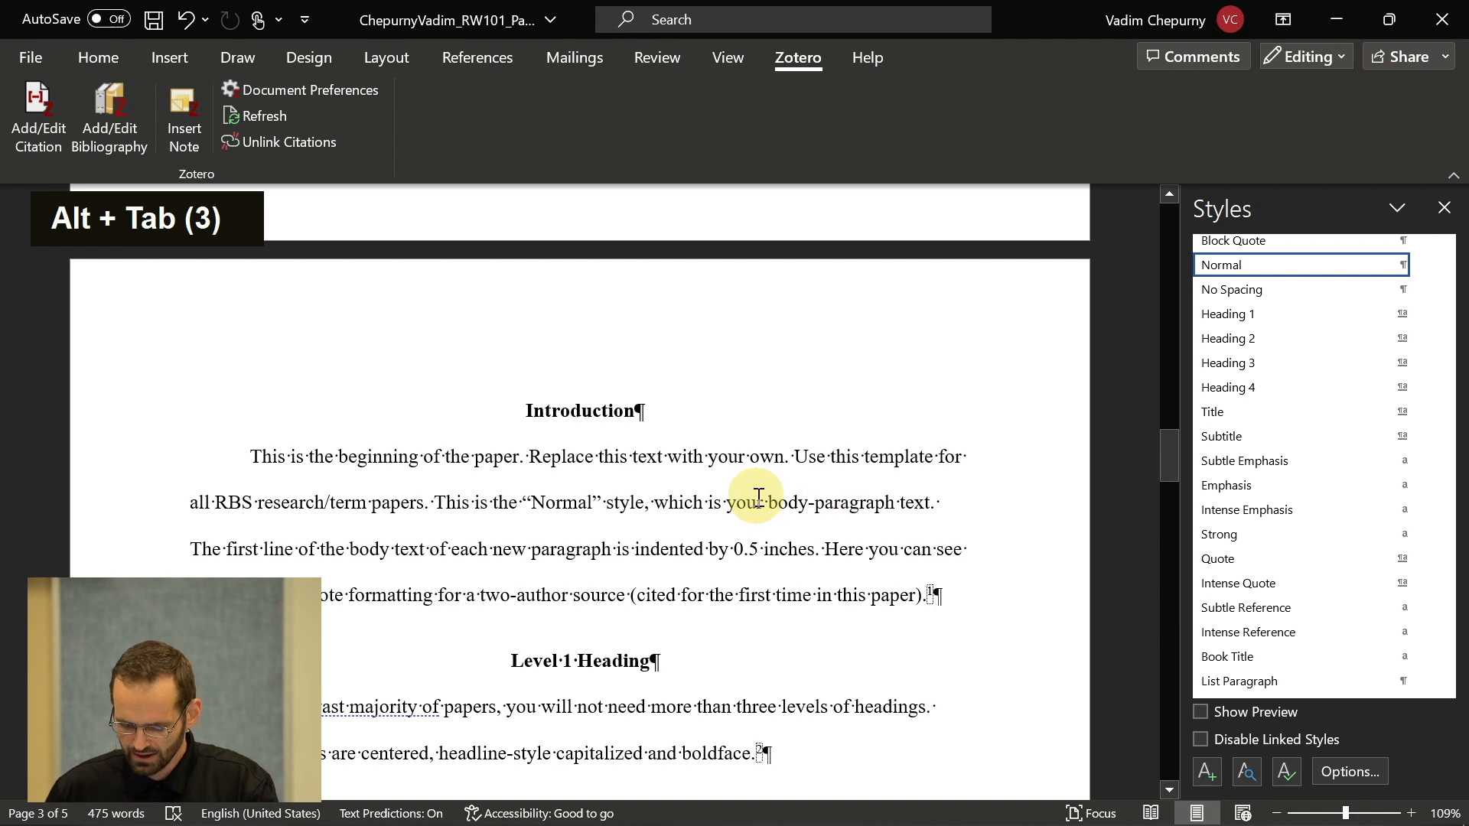
# - Close the Styles pane in the Word term paper
pyautogui.scroll(-1, 758, 499)
pyautogui.scroll(1, 758, 498)
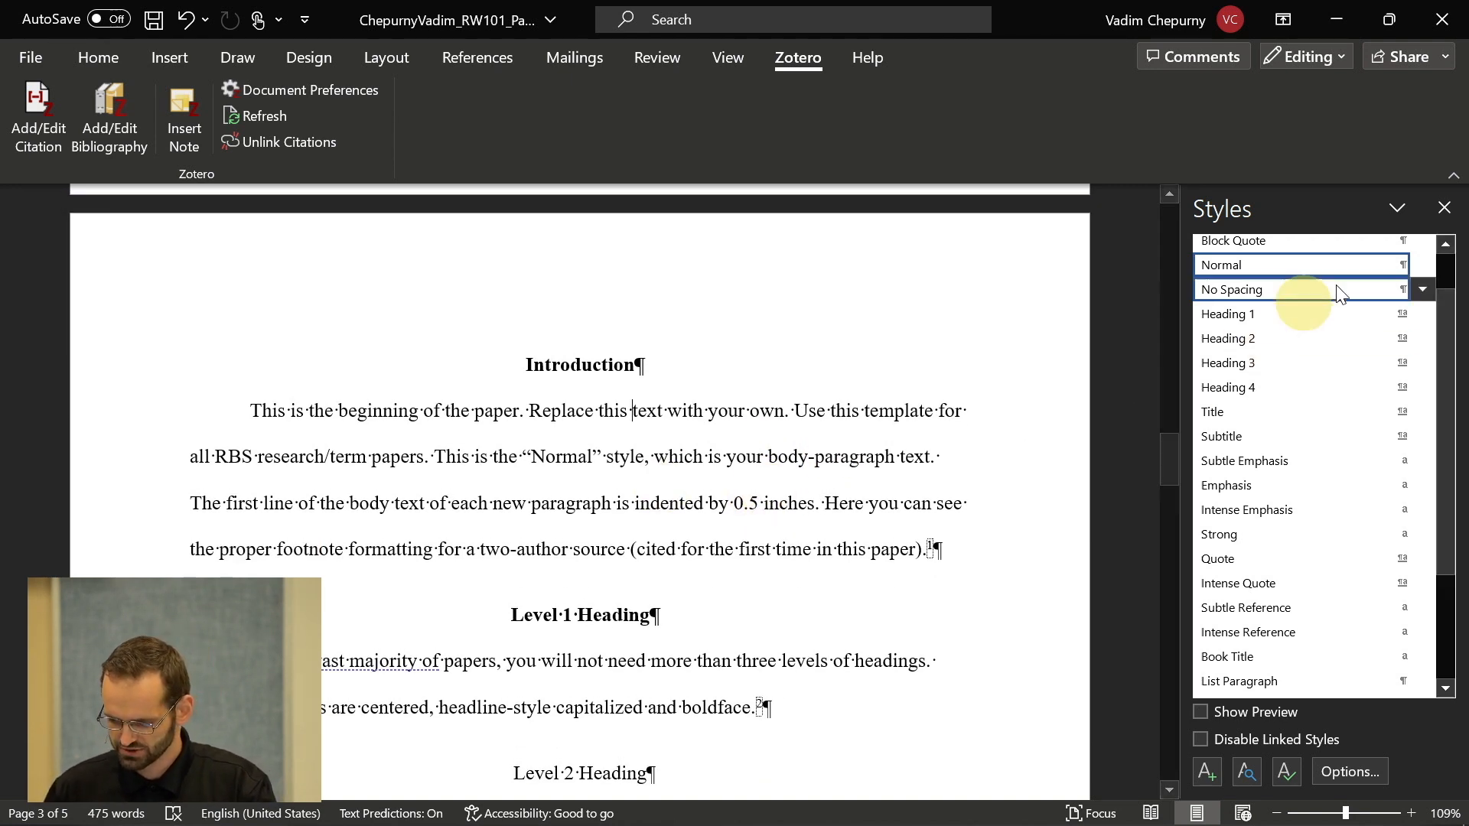
pyautogui.click(1442, 209)
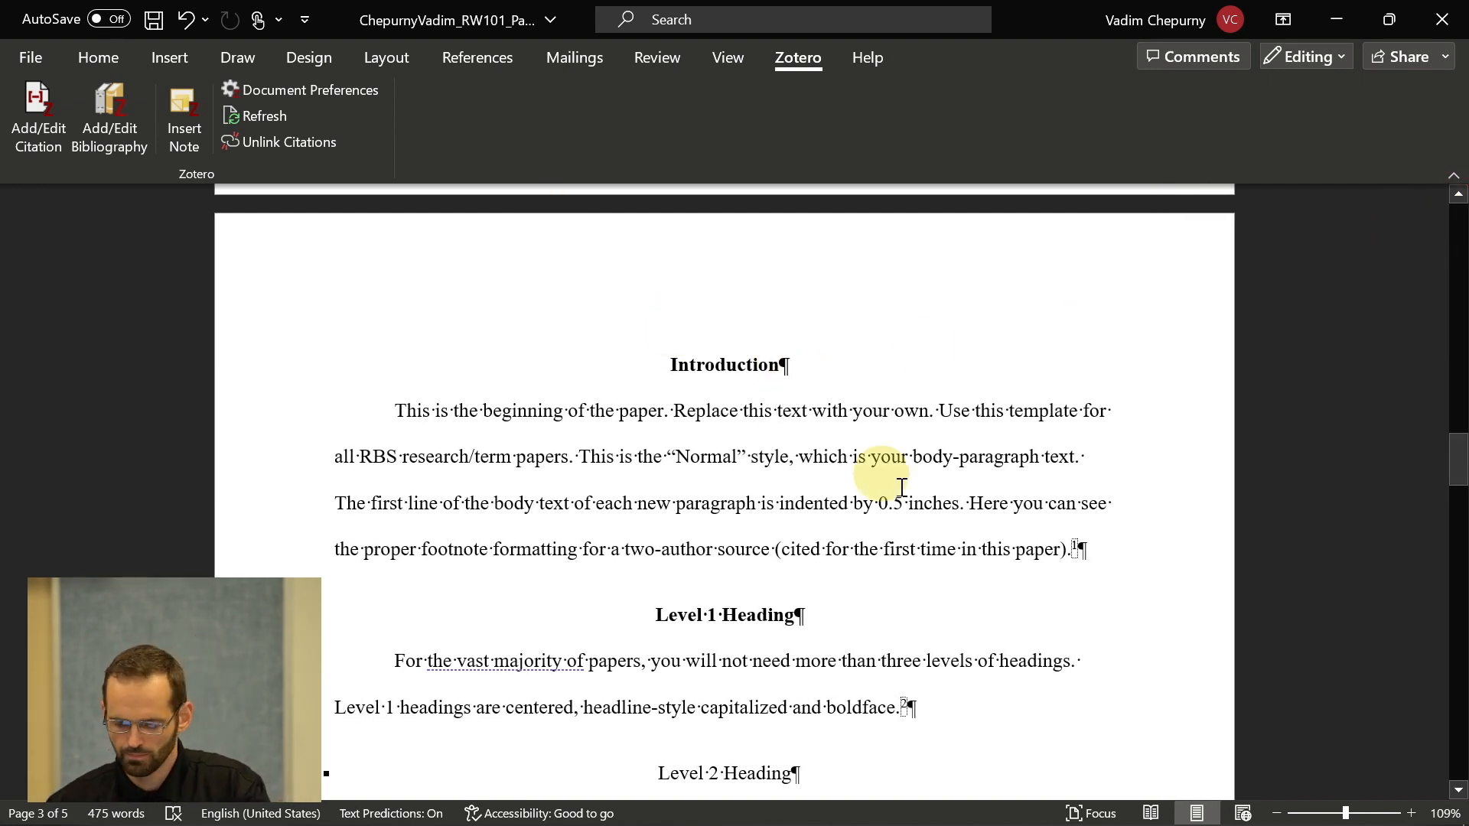
# - Start a Zotero citation right after 'own.' in the Introduction's first sentence
pyautogui.click(923, 415)
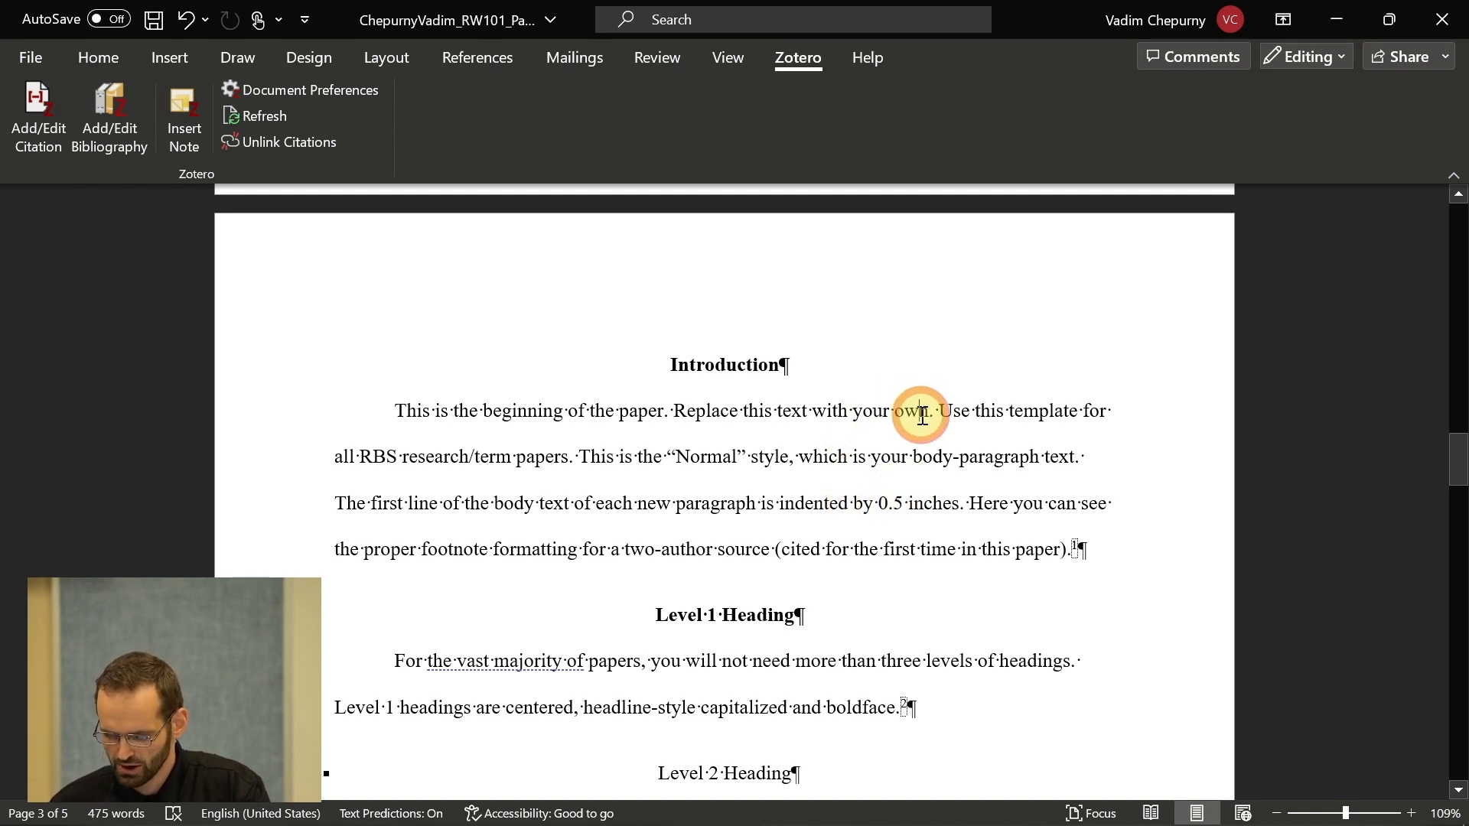
pyautogui.press('Right')
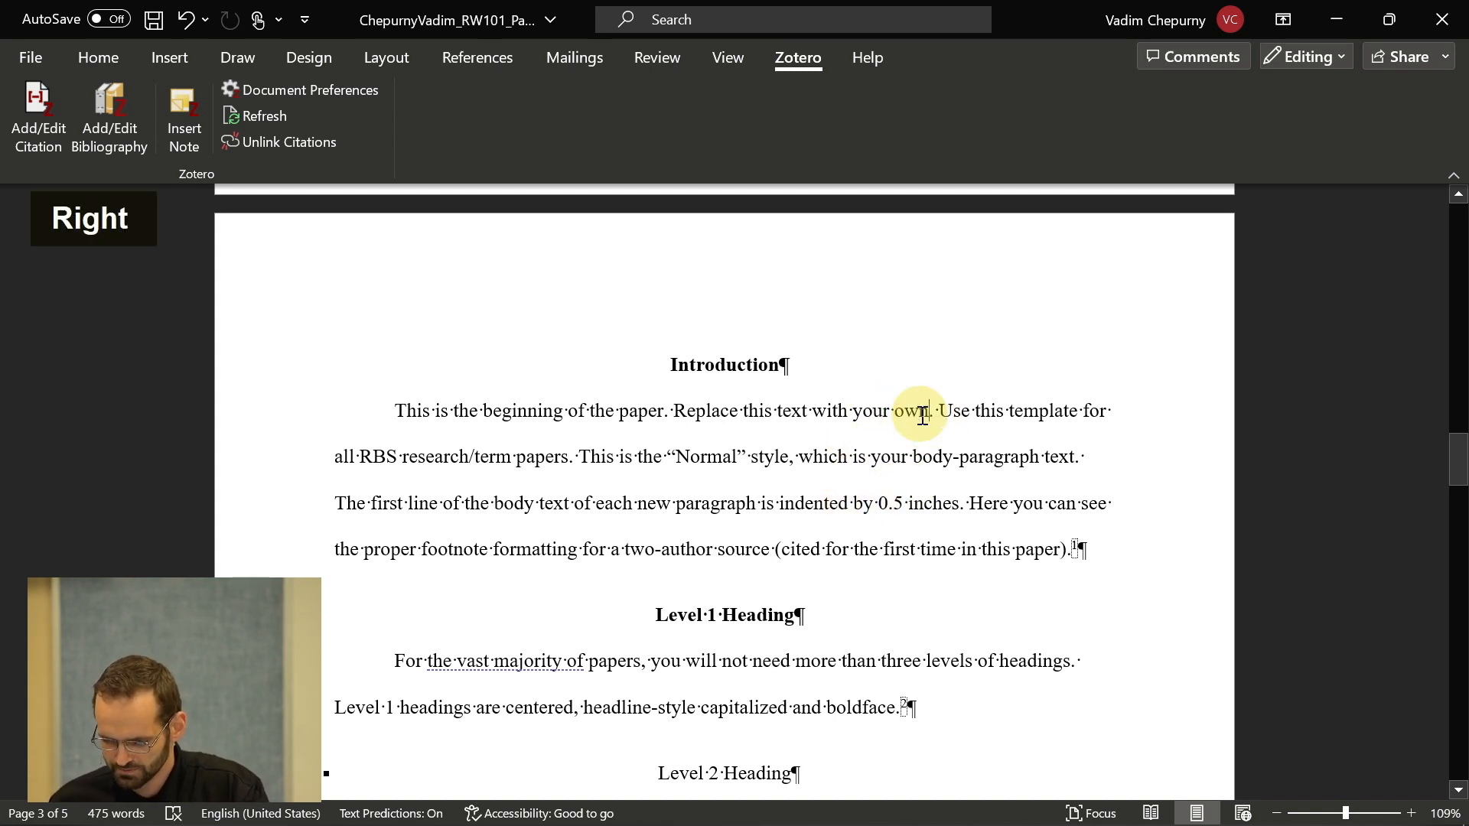
pyautogui.press('Right')
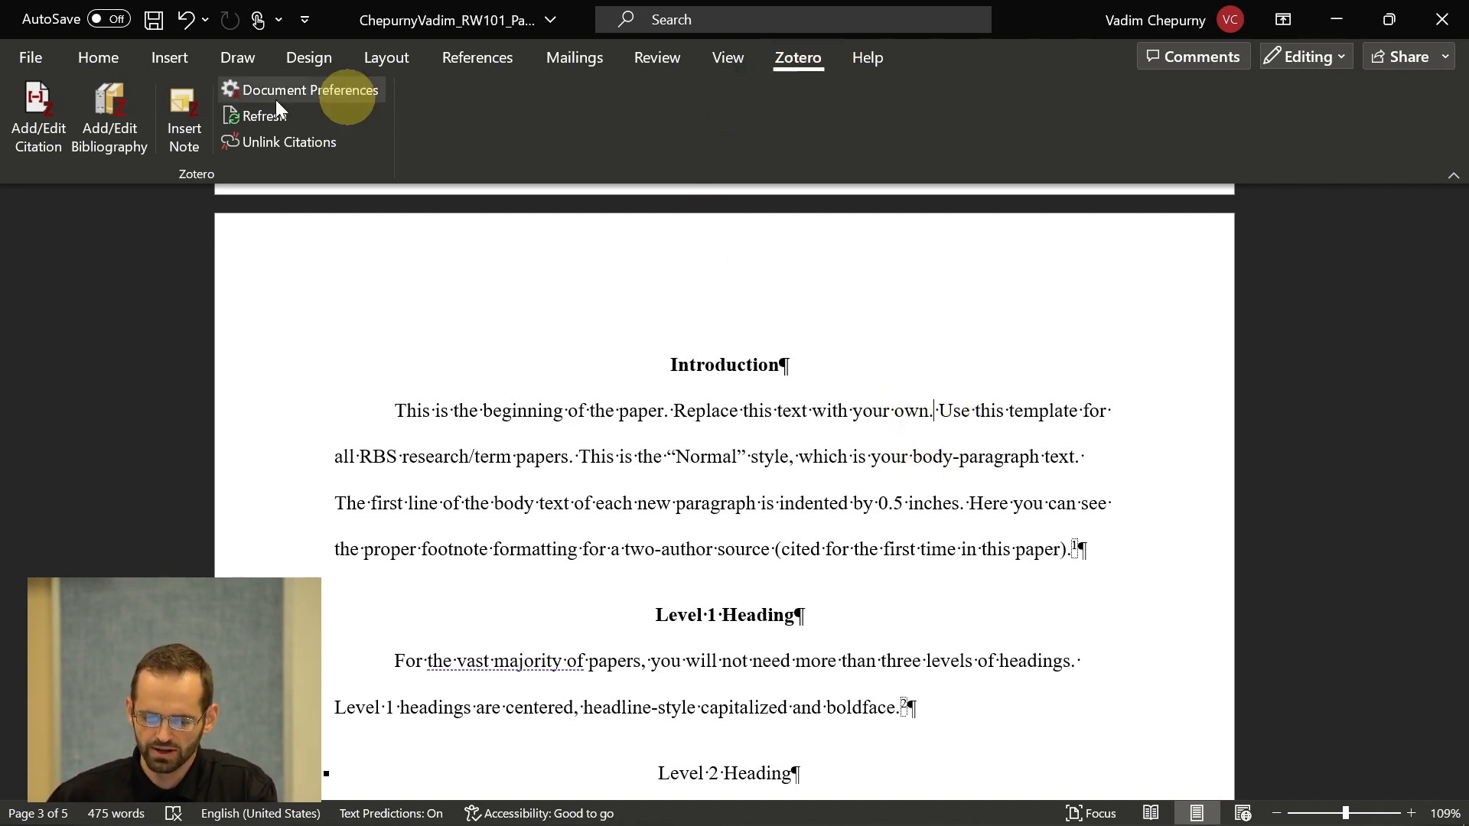
pyautogui.click(48, 98)
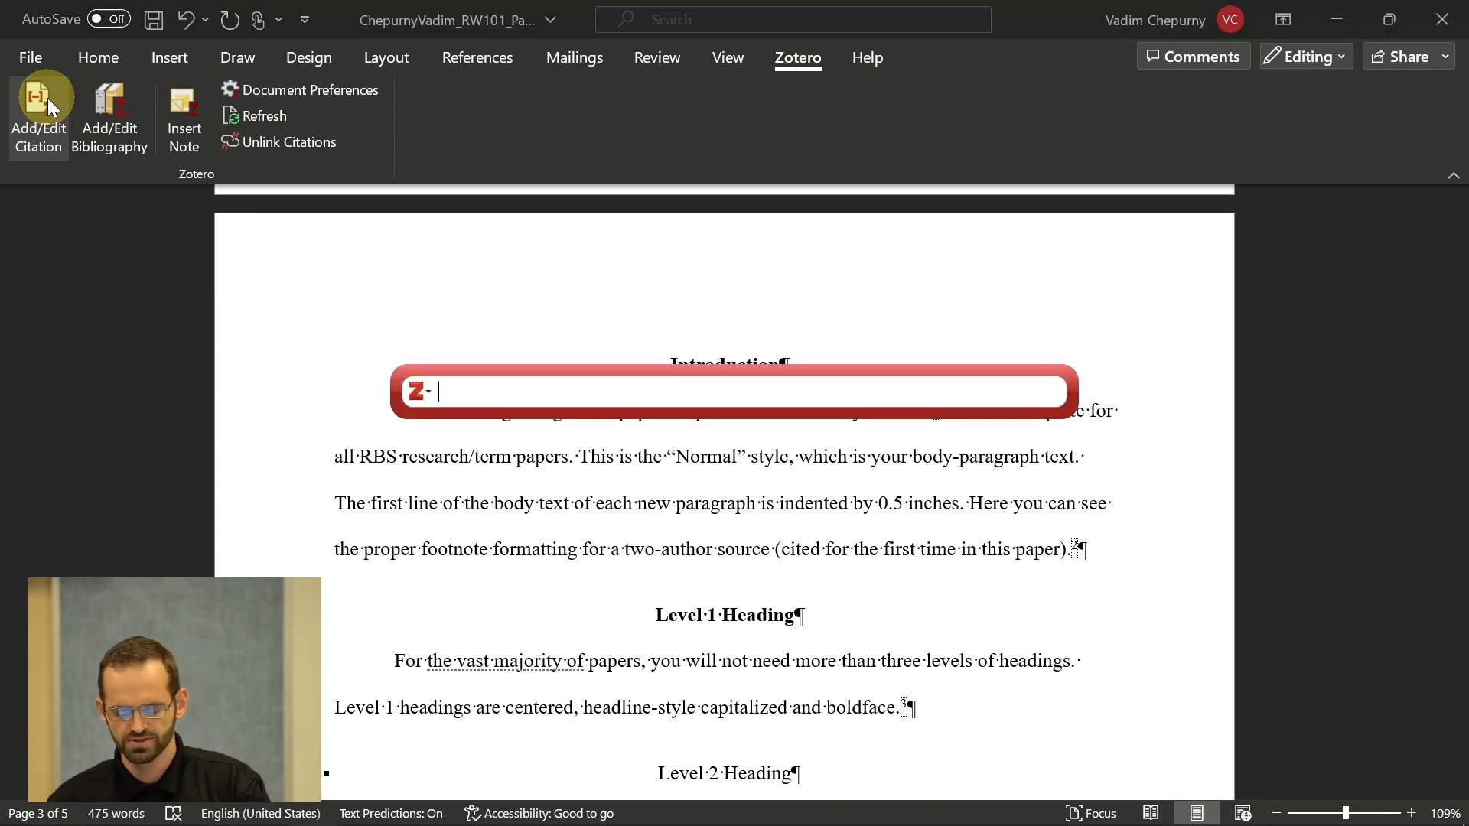
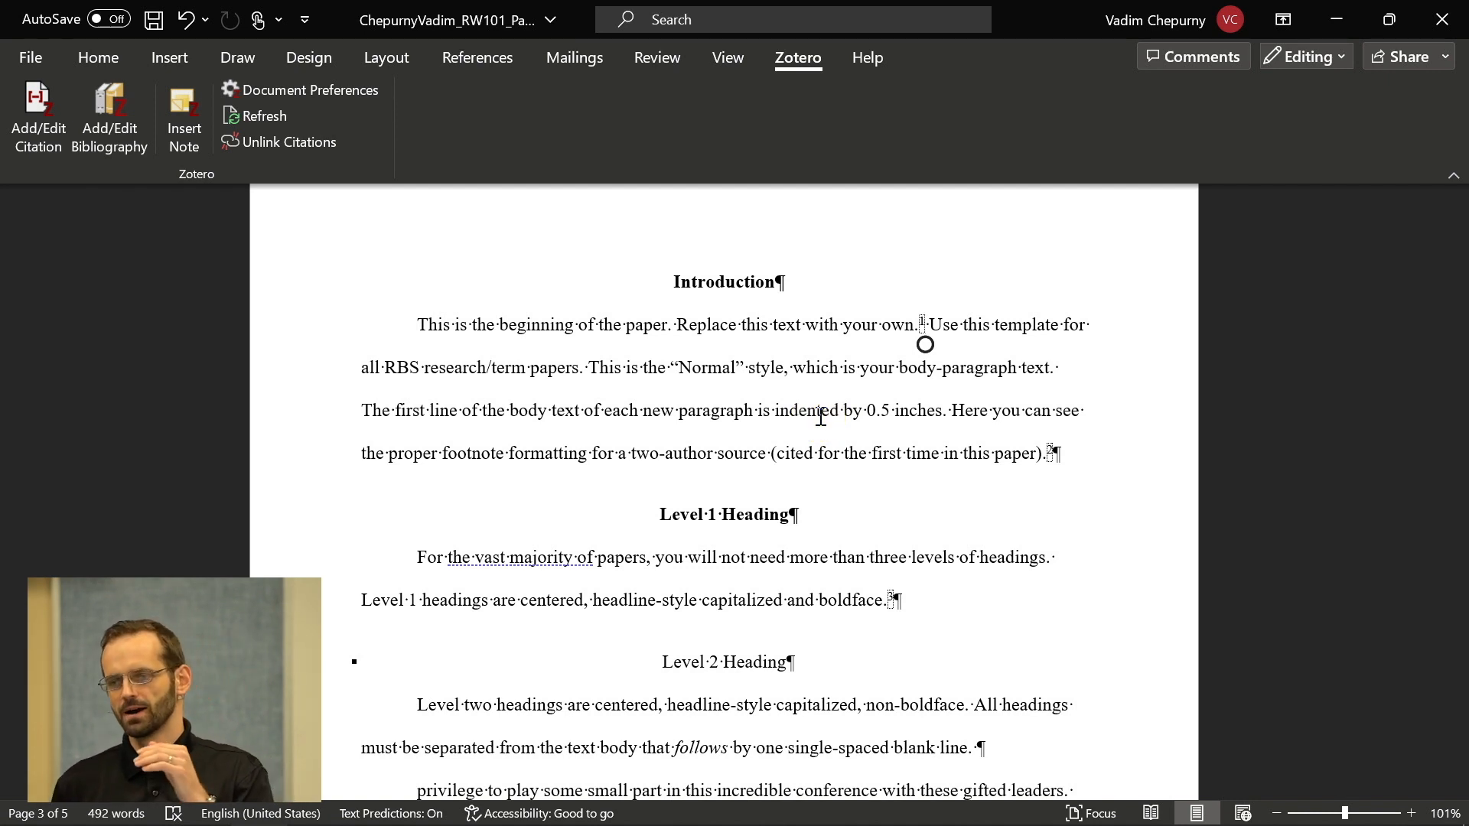
# - Place the caret right after 'all RBS research/term papers.' in the Introduction paragraph
pyautogui.click(602, 367)
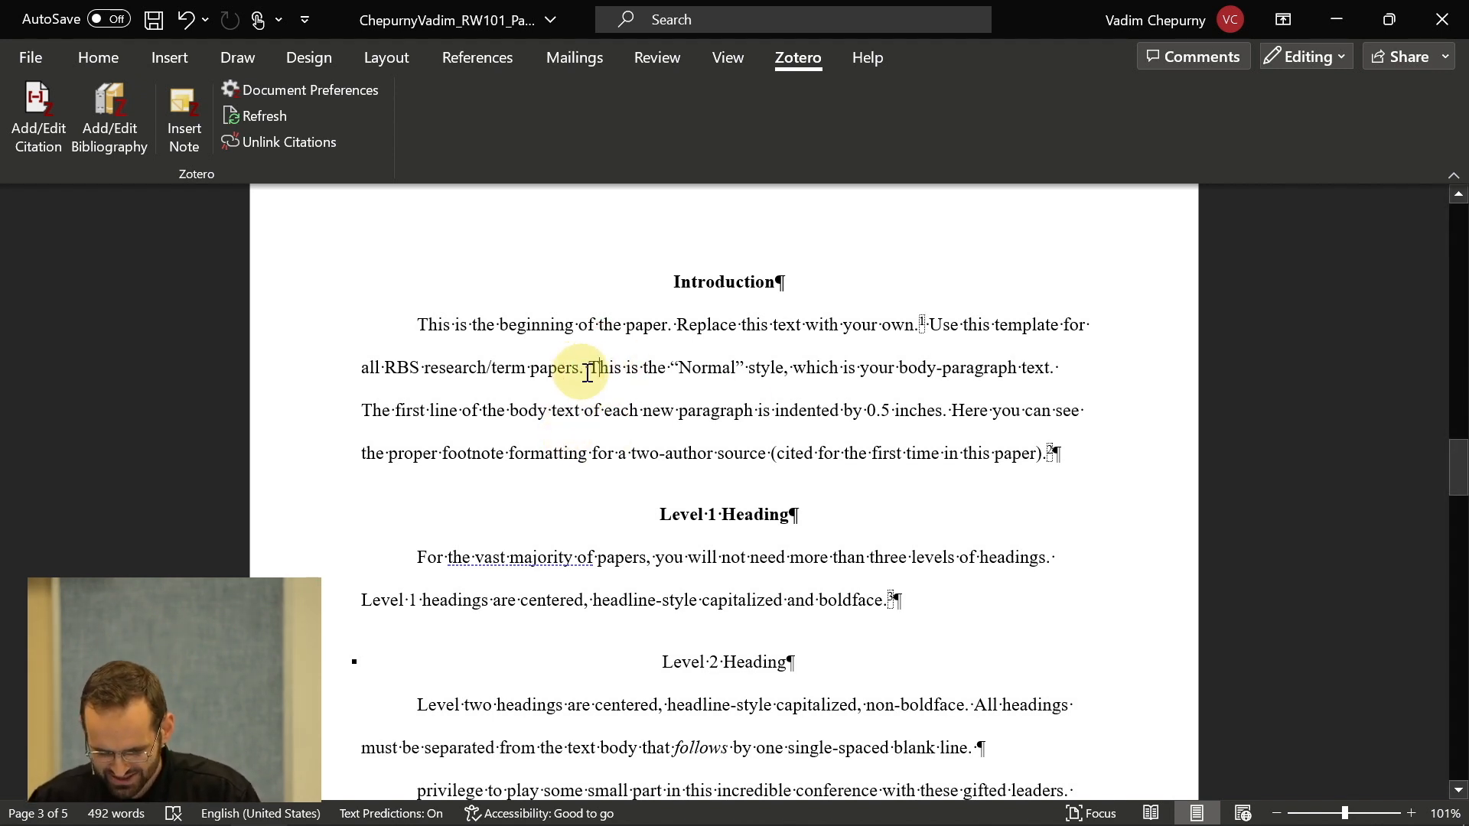
pyautogui.click(587, 373)
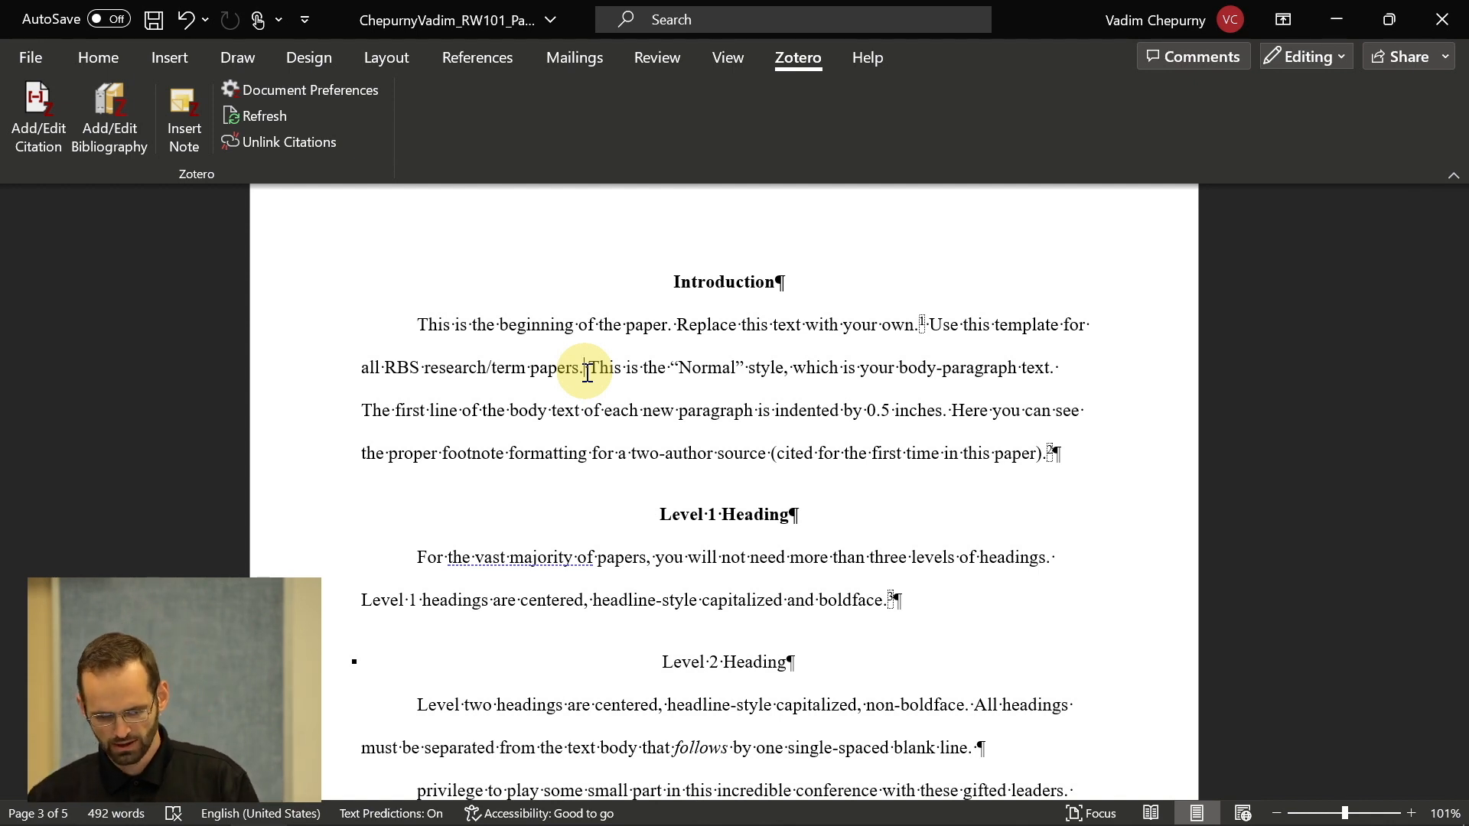
# - Insert a Zotero footnote citing Ware's God's Lesser Glory, p. 45, found by searching 'ware'
pyautogui.click(47, 99)
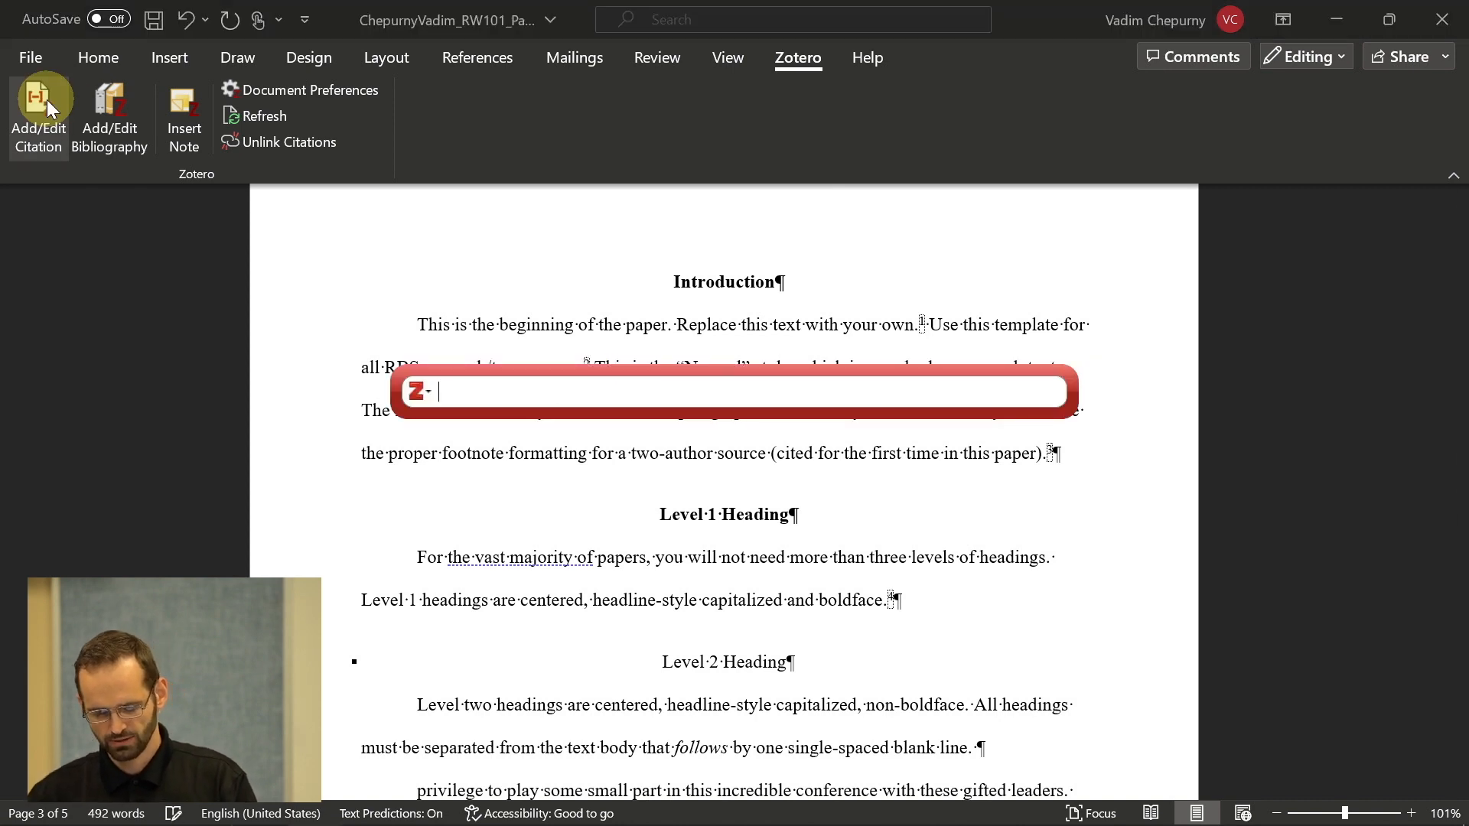
pyautogui.write('ware')
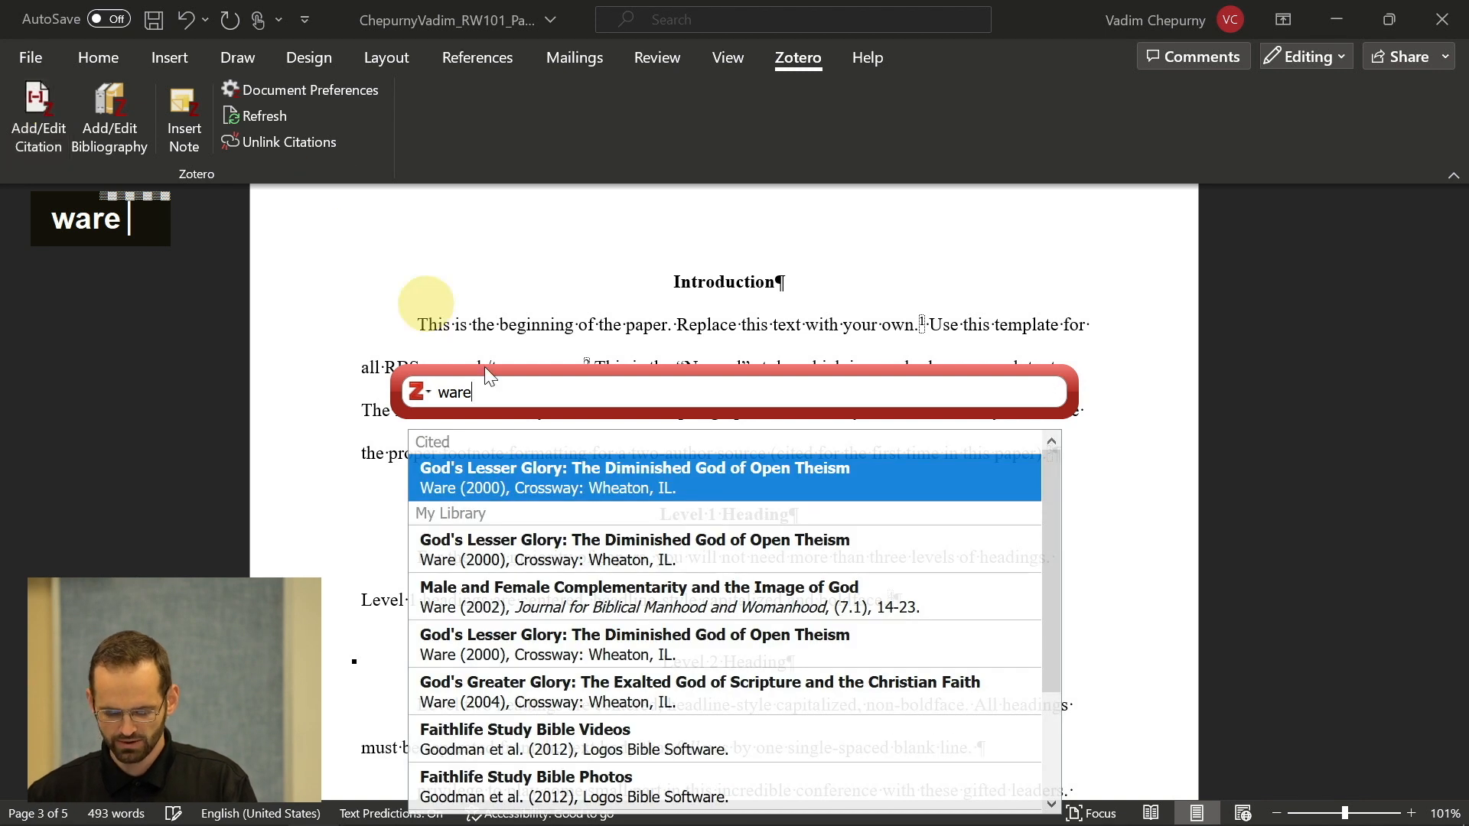
pyautogui.click(563, 490)
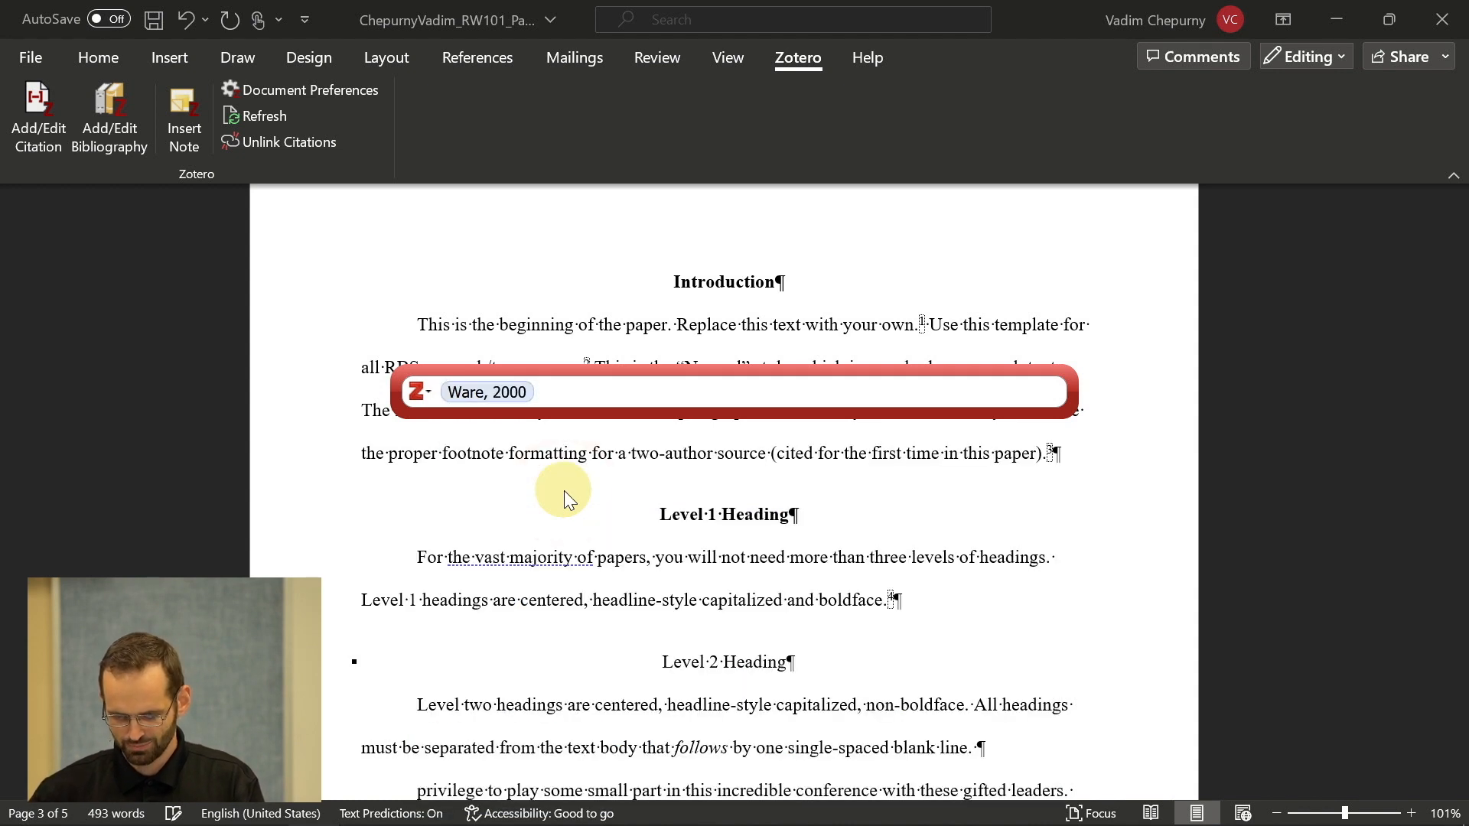
pyautogui.write('p. 45')
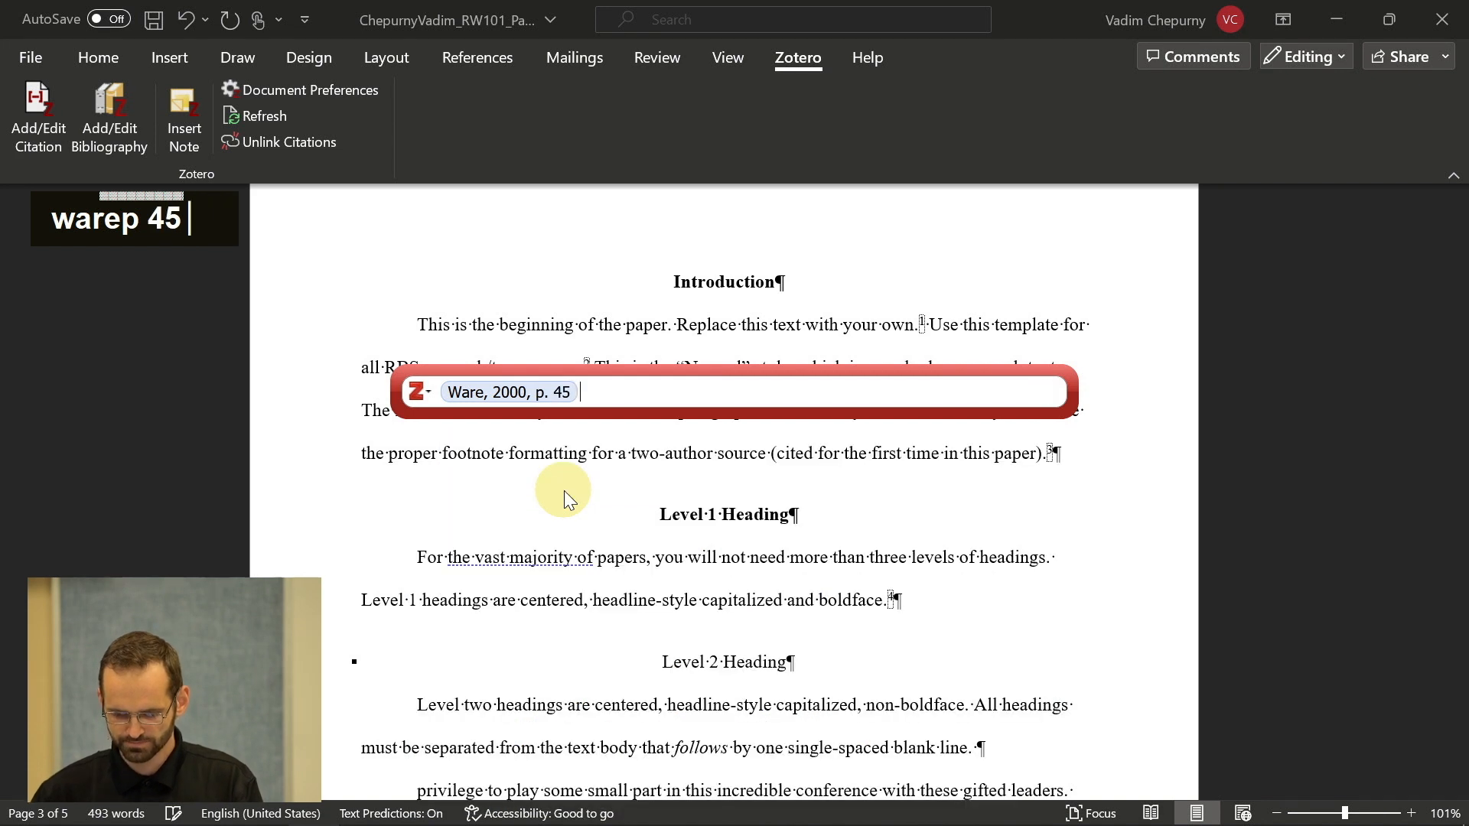
pyautogui.press('Return')
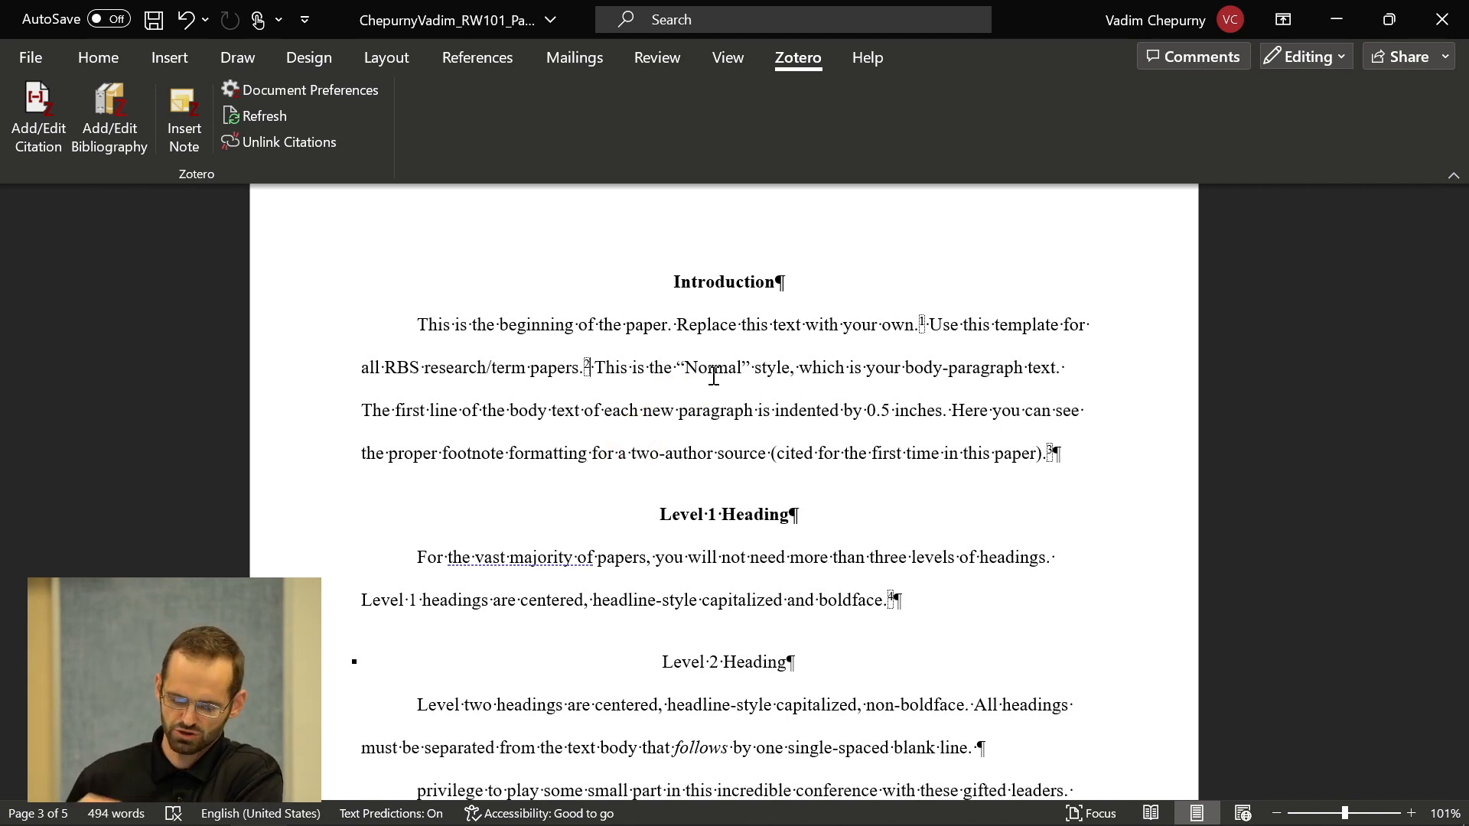
pyautogui.scroll(-10, 714, 376)
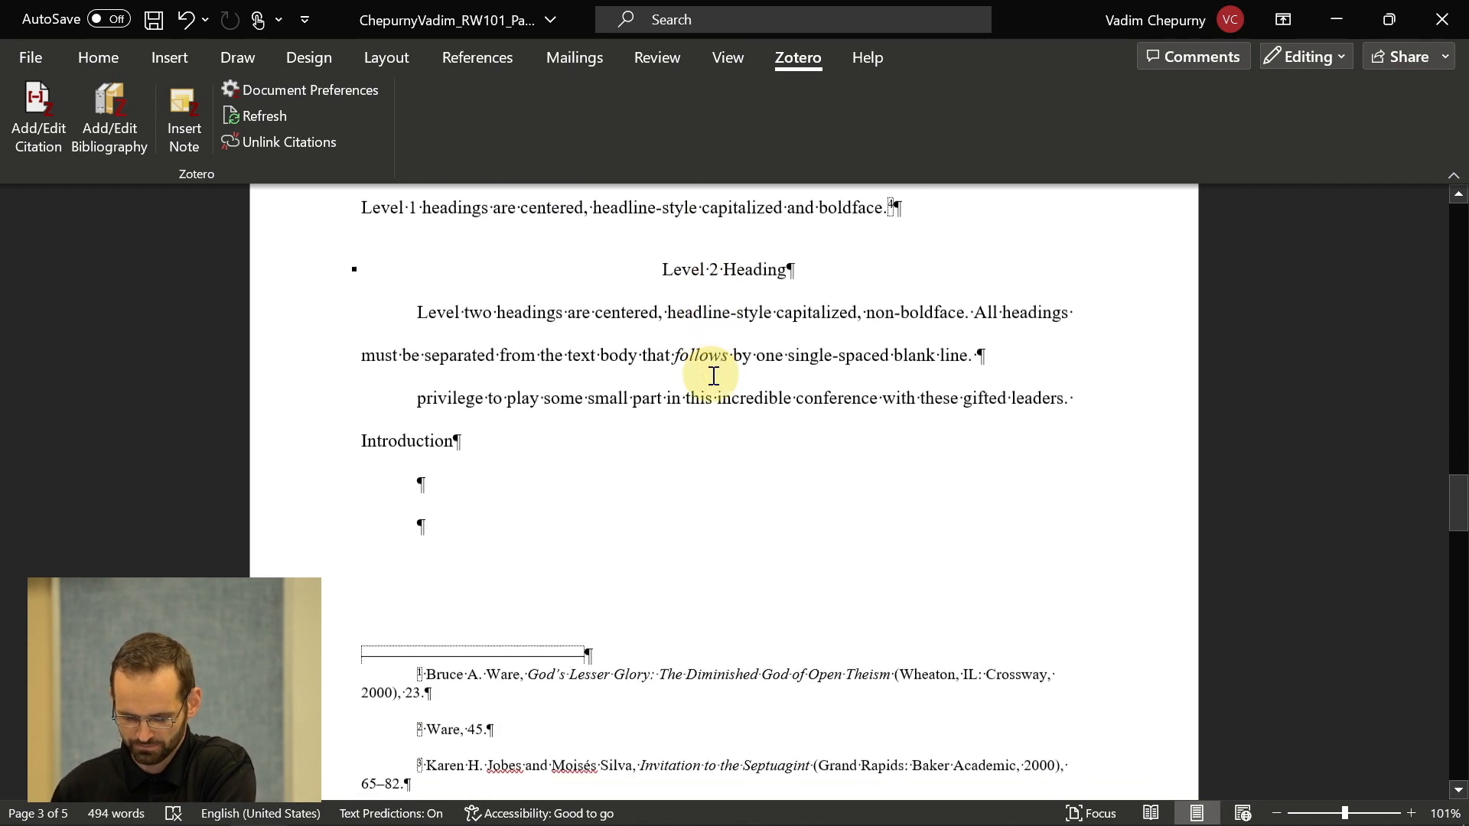
pyautogui.keyDown('ctrl'); pyautogui.scroll(6, 740, 594); pyautogui.keyUp('ctrl')
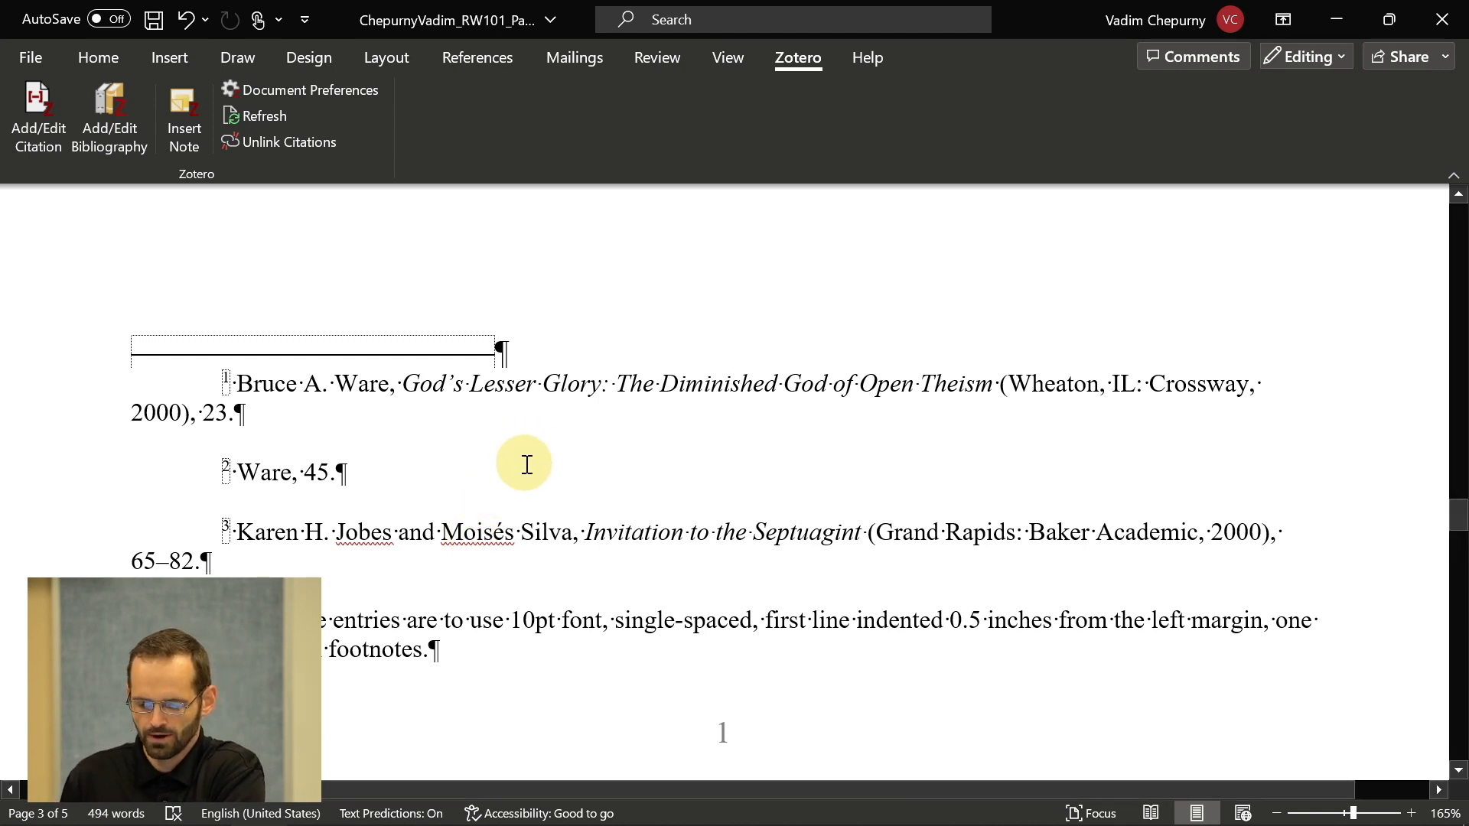
pyautogui.keyDown('ctrl'); pyautogui.scroll(-3, 527, 464); pyautogui.keyUp('ctrl')
pyautogui.scroll(3, 666, 370)
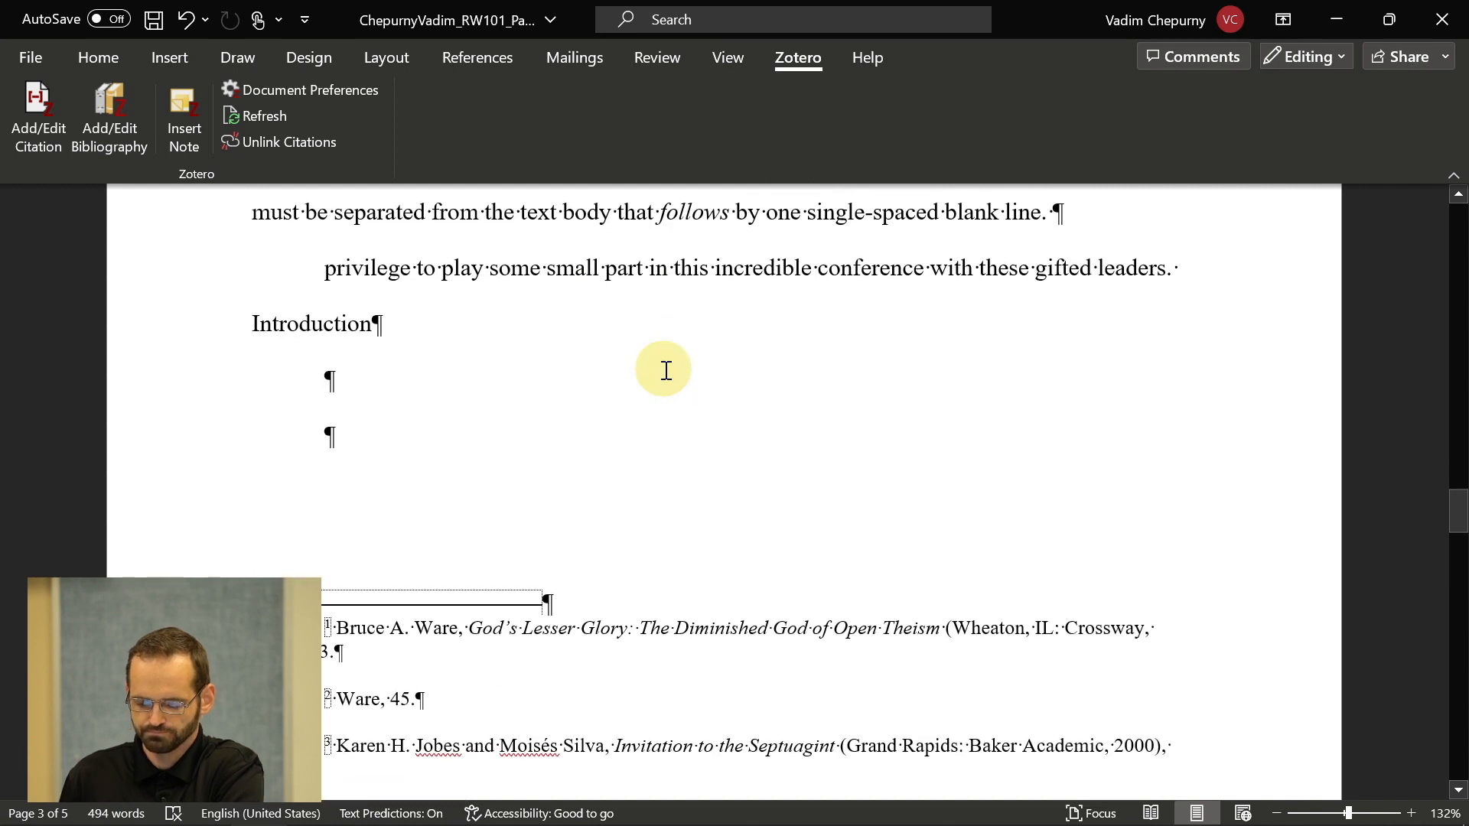
pyautogui.scroll(-1, 665, 370)
pyautogui.keyDown('ctrl'); pyautogui.scroll(-2, 666, 371); pyautogui.keyUp('ctrl')
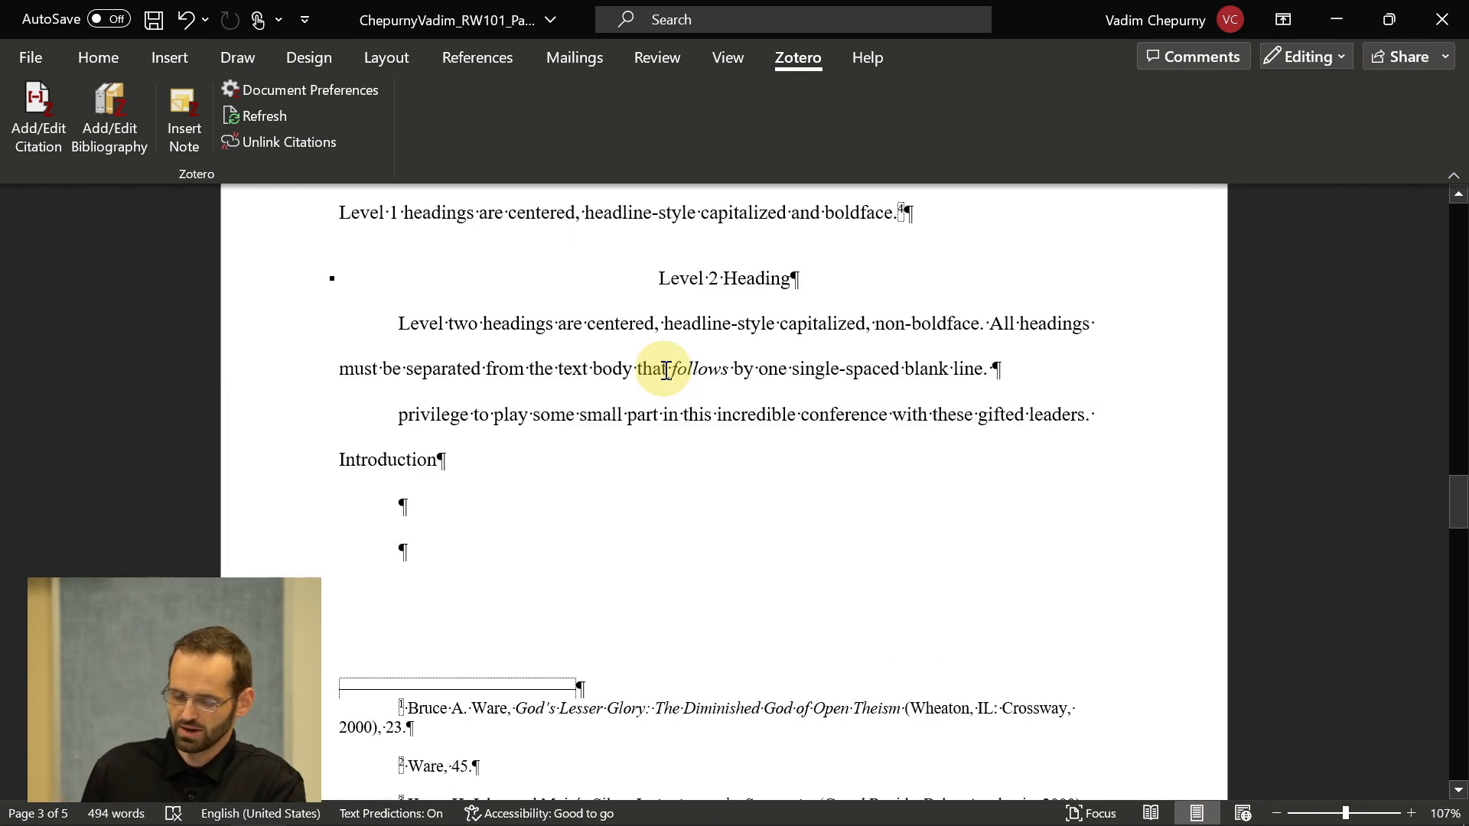
pyautogui.scroll(-1, 666, 370)
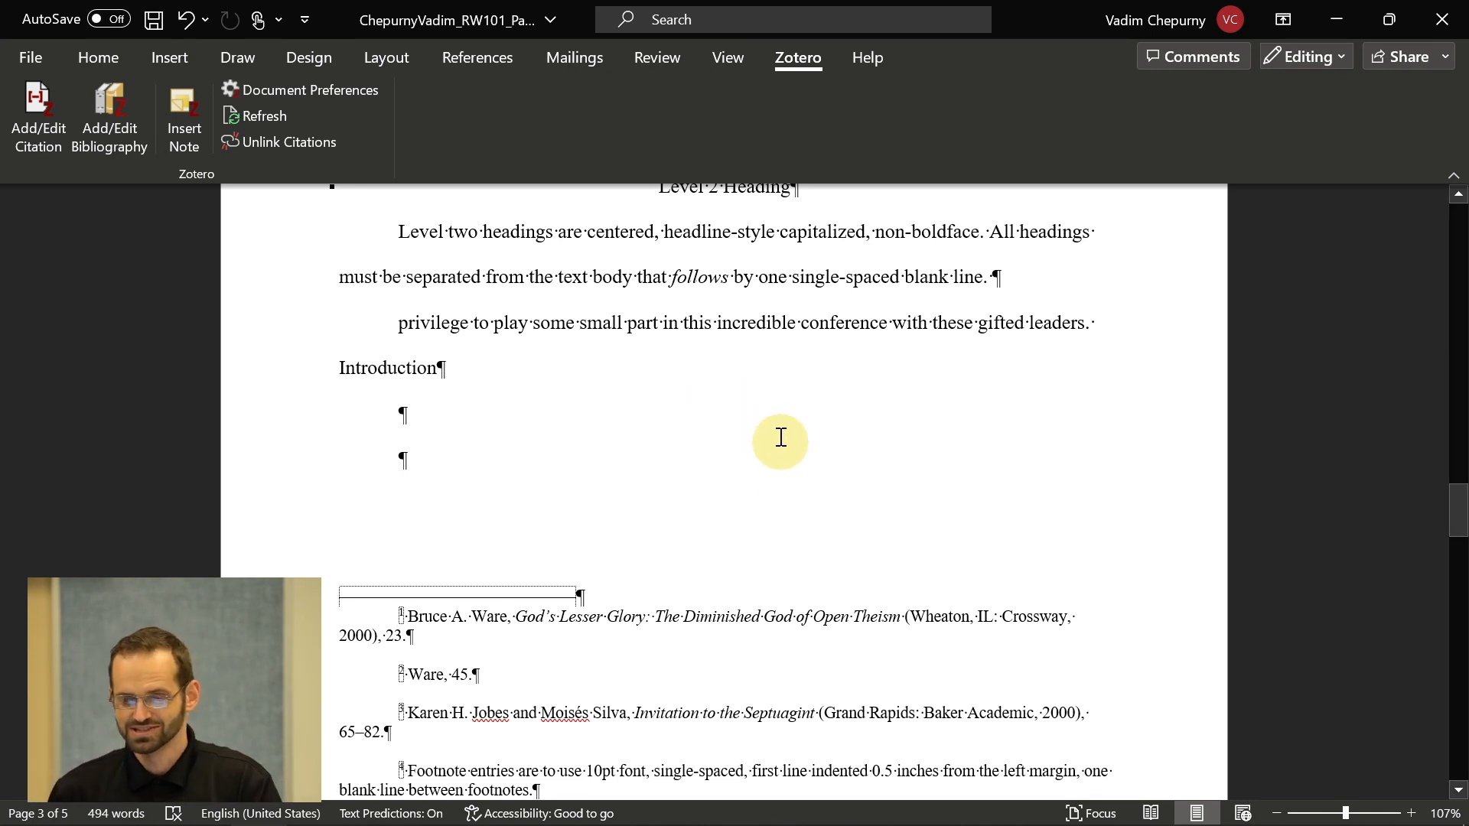
pyautogui.scroll(1, 773, 422)
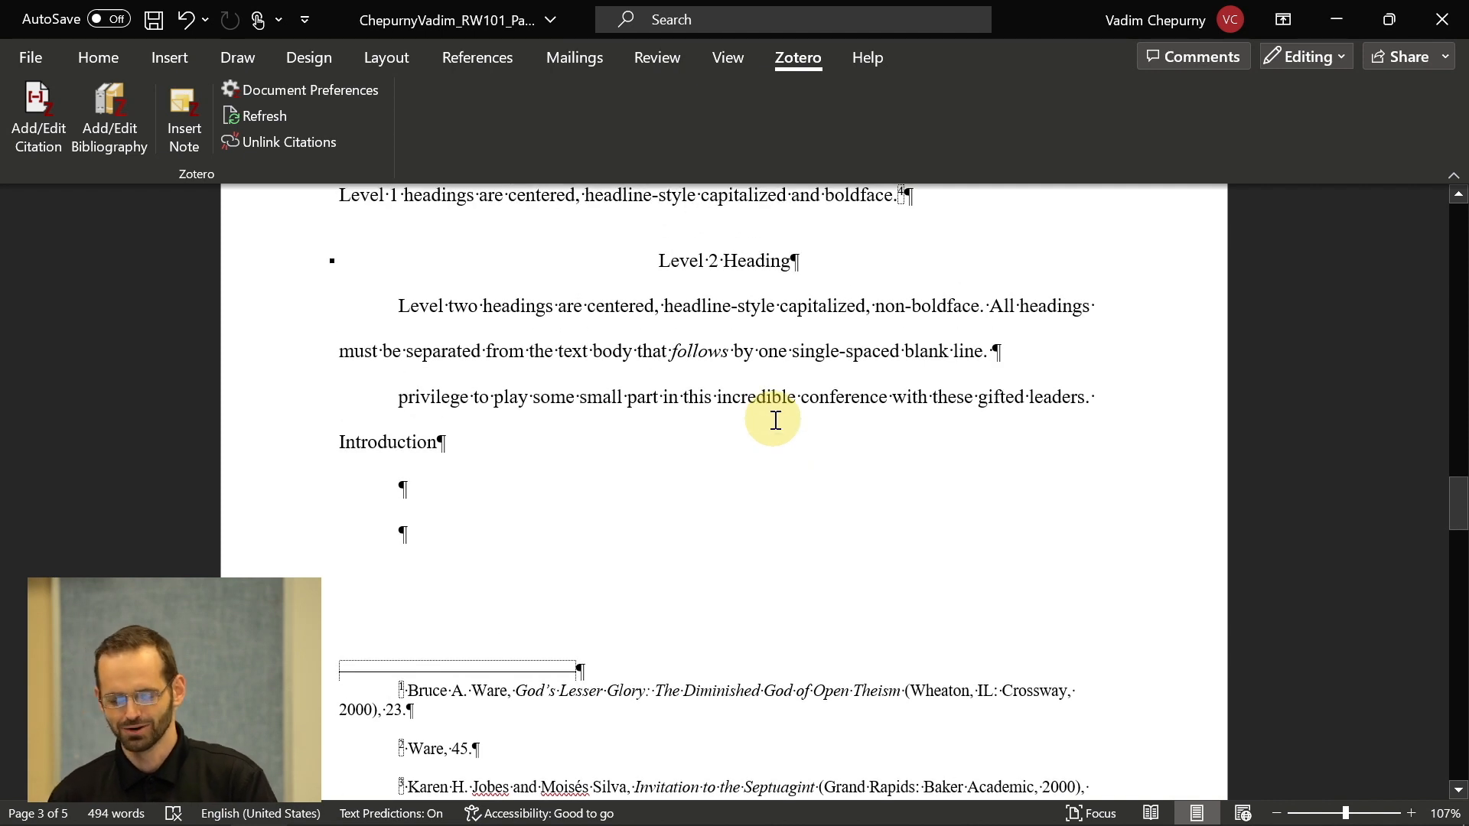
pyautogui.scroll(1, 774, 418)
pyautogui.scroll(5, 852, 385)
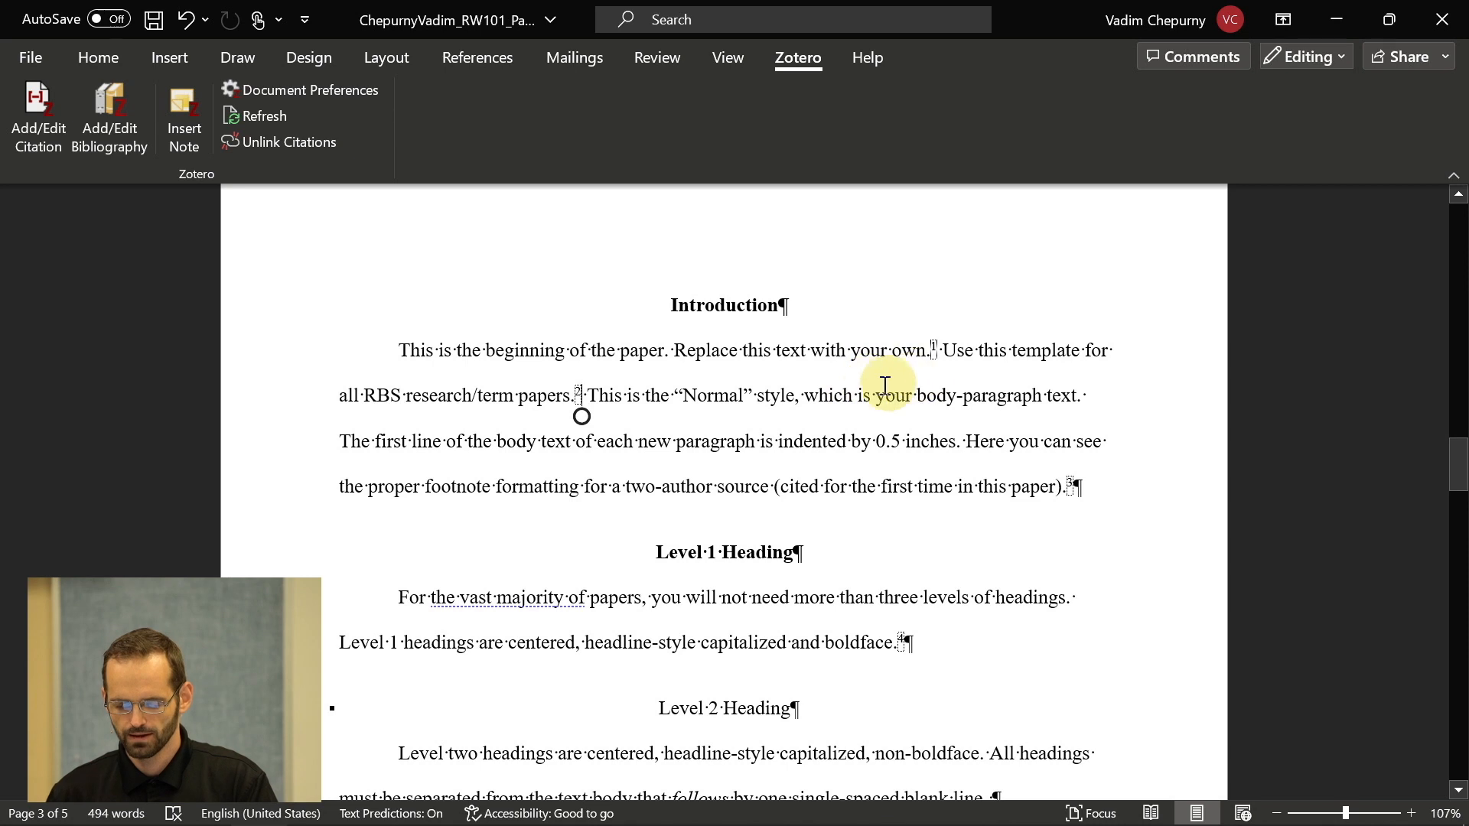
pyautogui.scroll(-1, 752, 418)
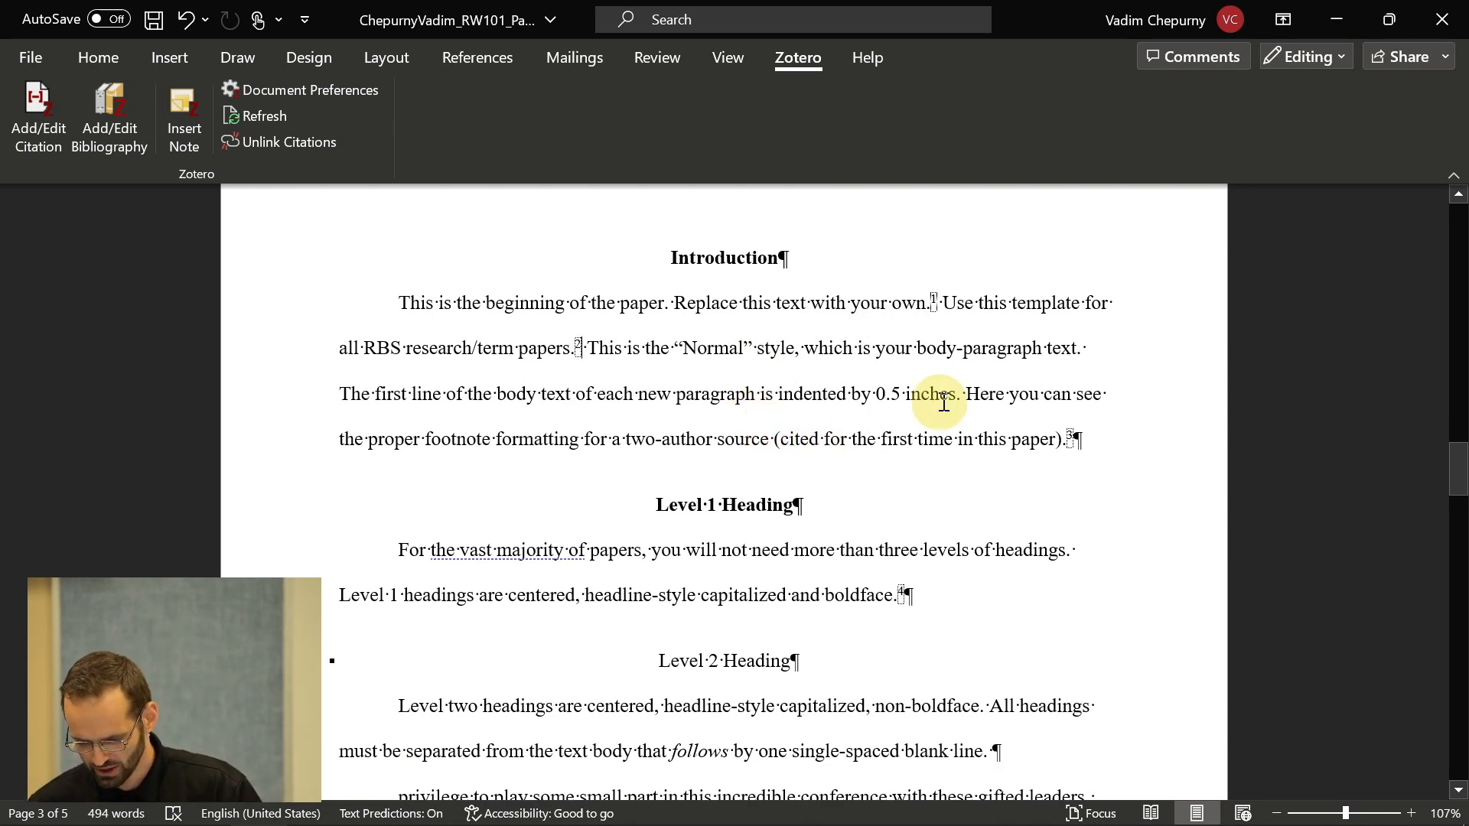
pyautogui.click(968, 391)
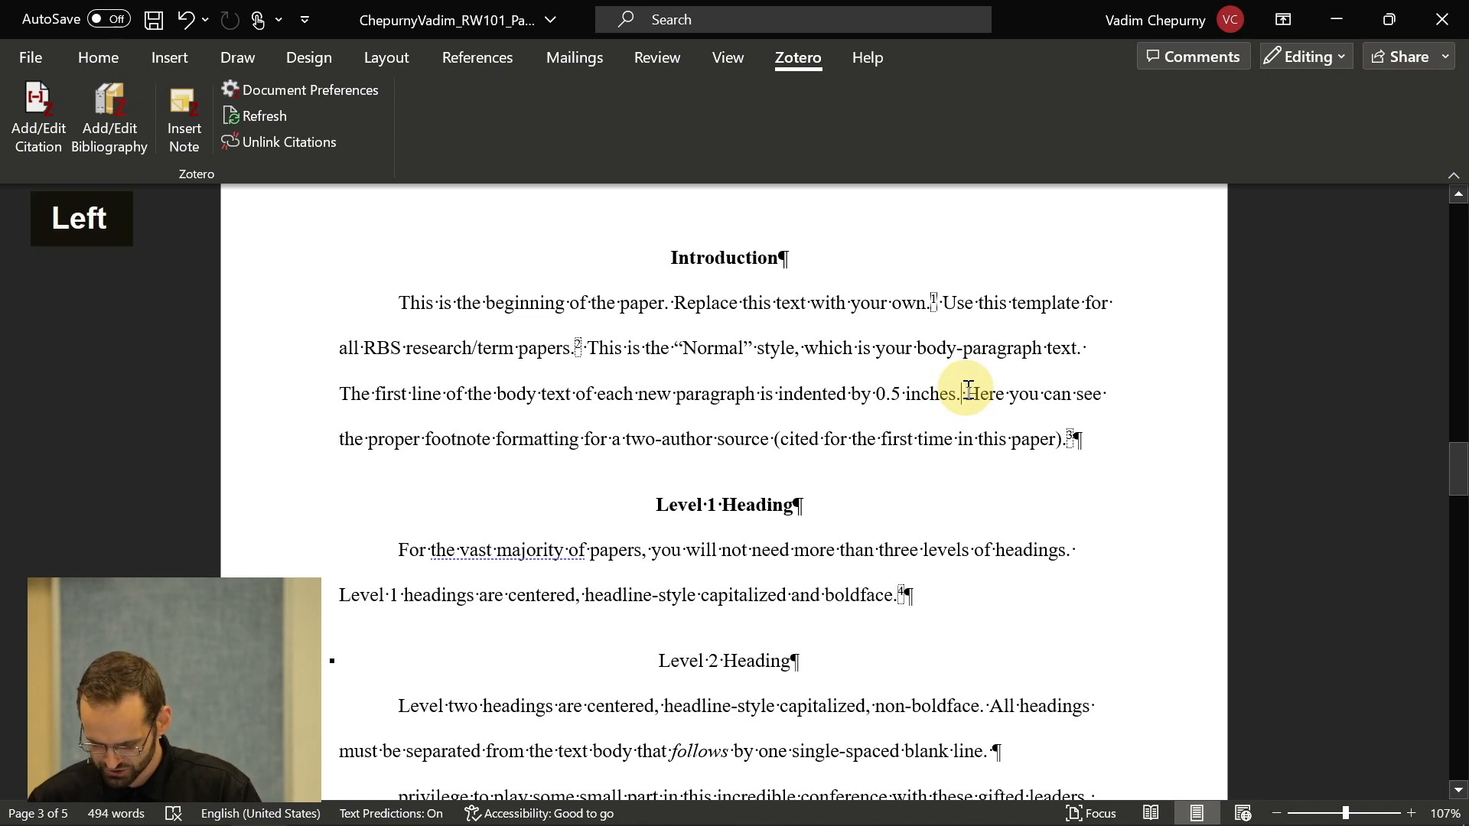
pyautogui.click(626, 343)
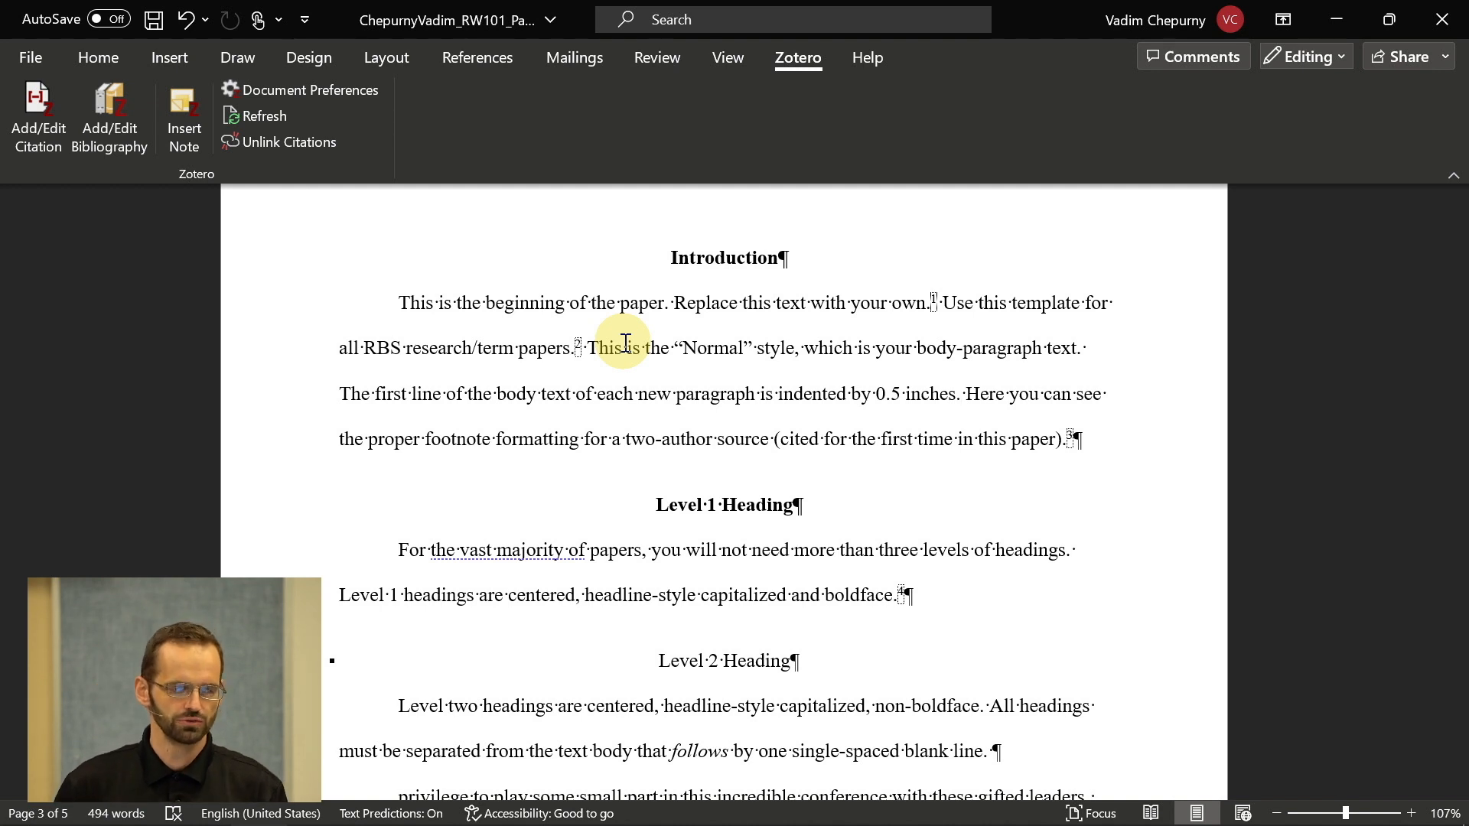
pyautogui.click(36, 131)
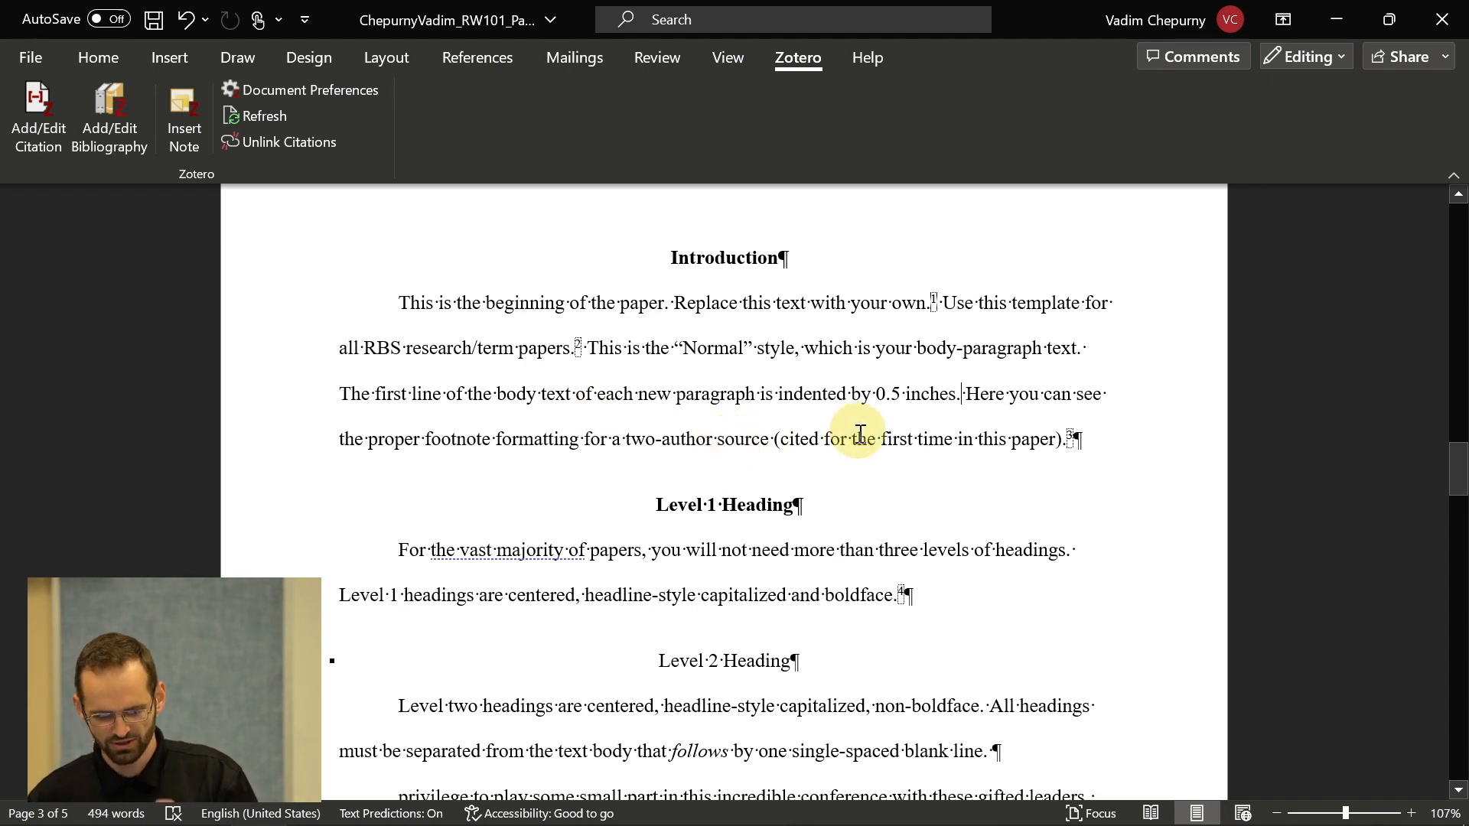
# - Insert a footnote citing Ware's God's Greater Glory, p. 3, via Alt+Ctrl+A and a search for "god's gre"
pyautogui.hotkey('ctrl', 'alt', 'a')
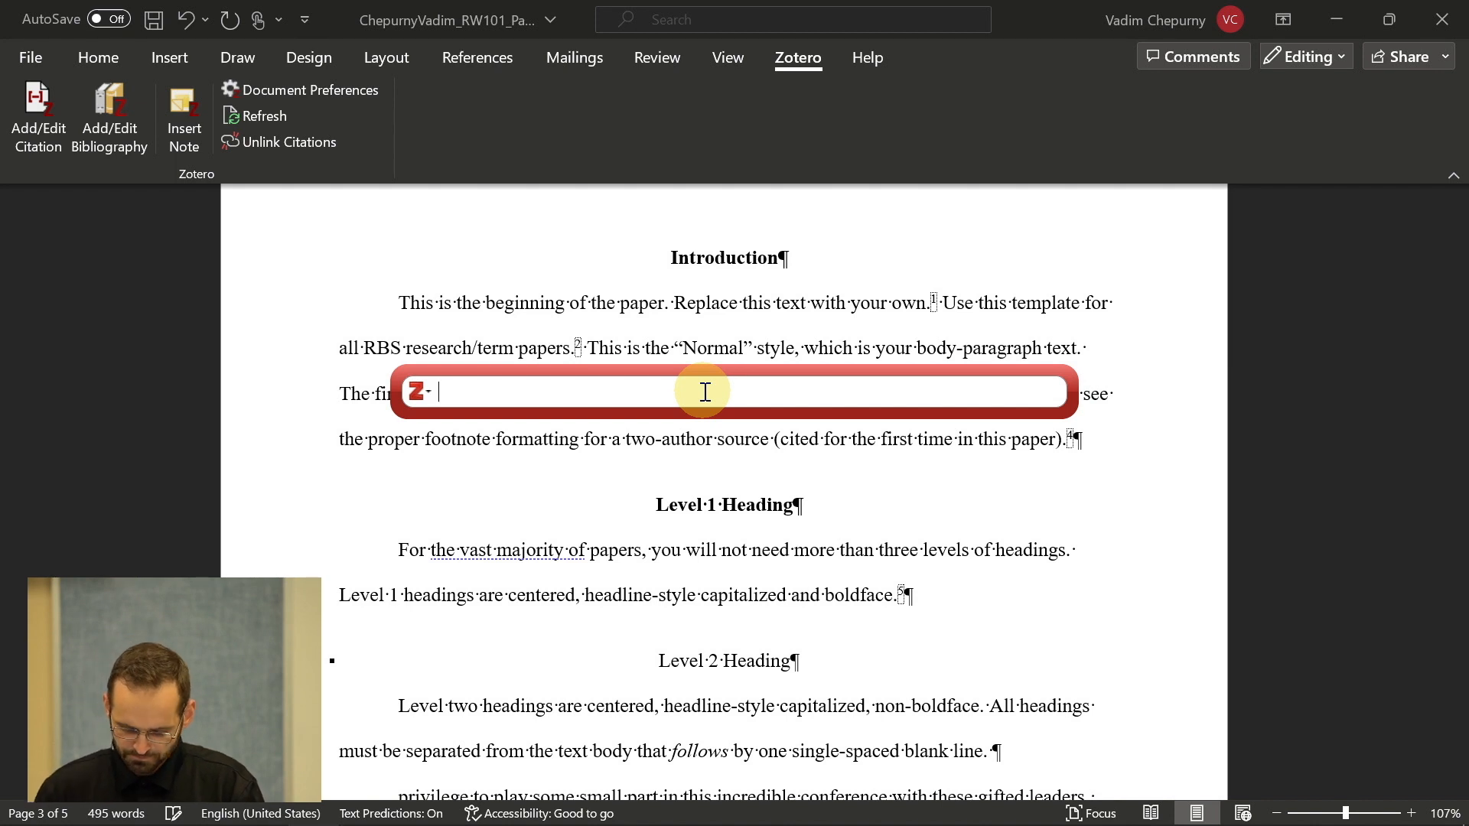
pyautogui.write('go')
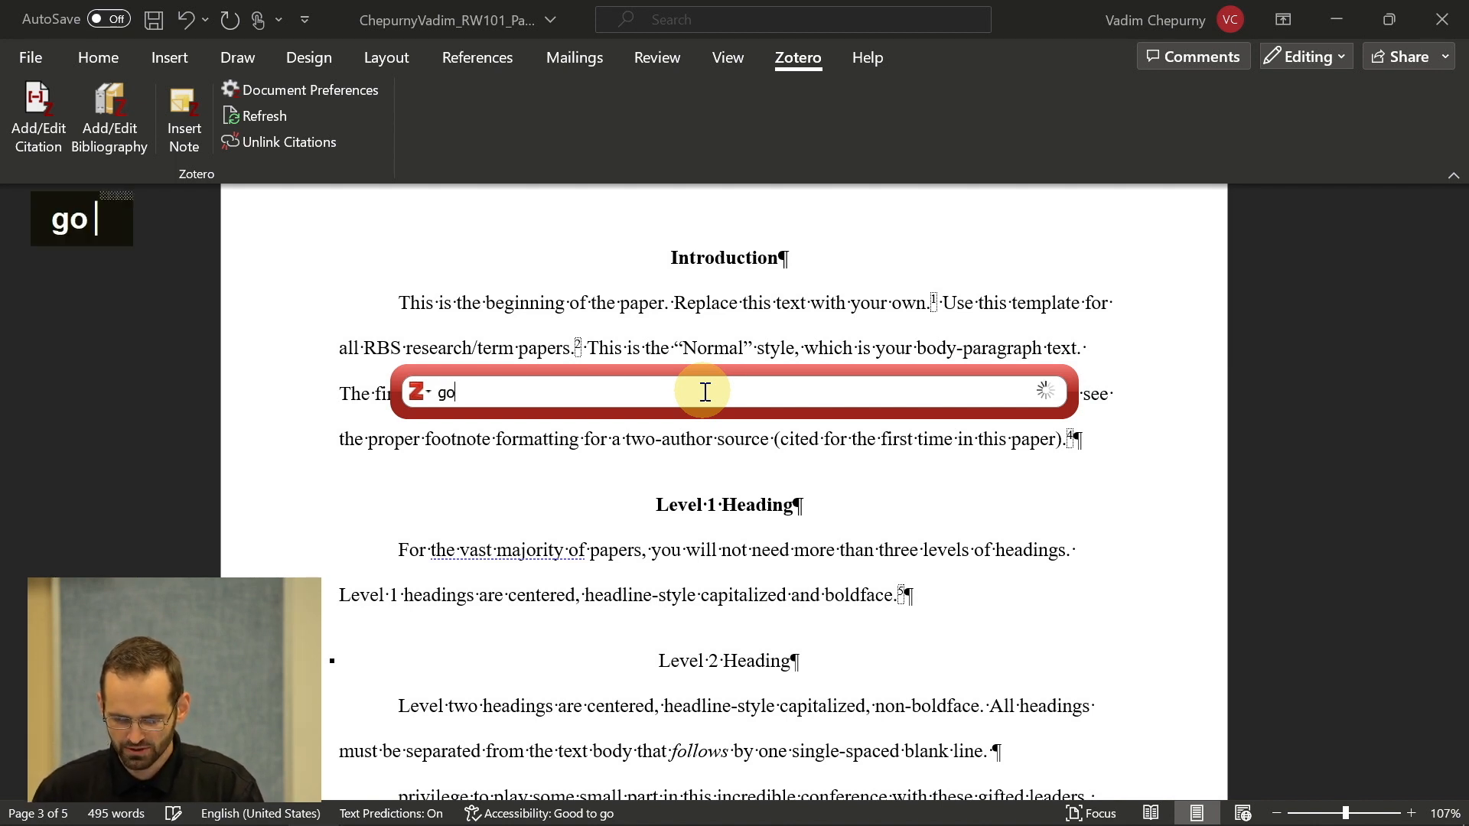
pyautogui.write("d's gre")
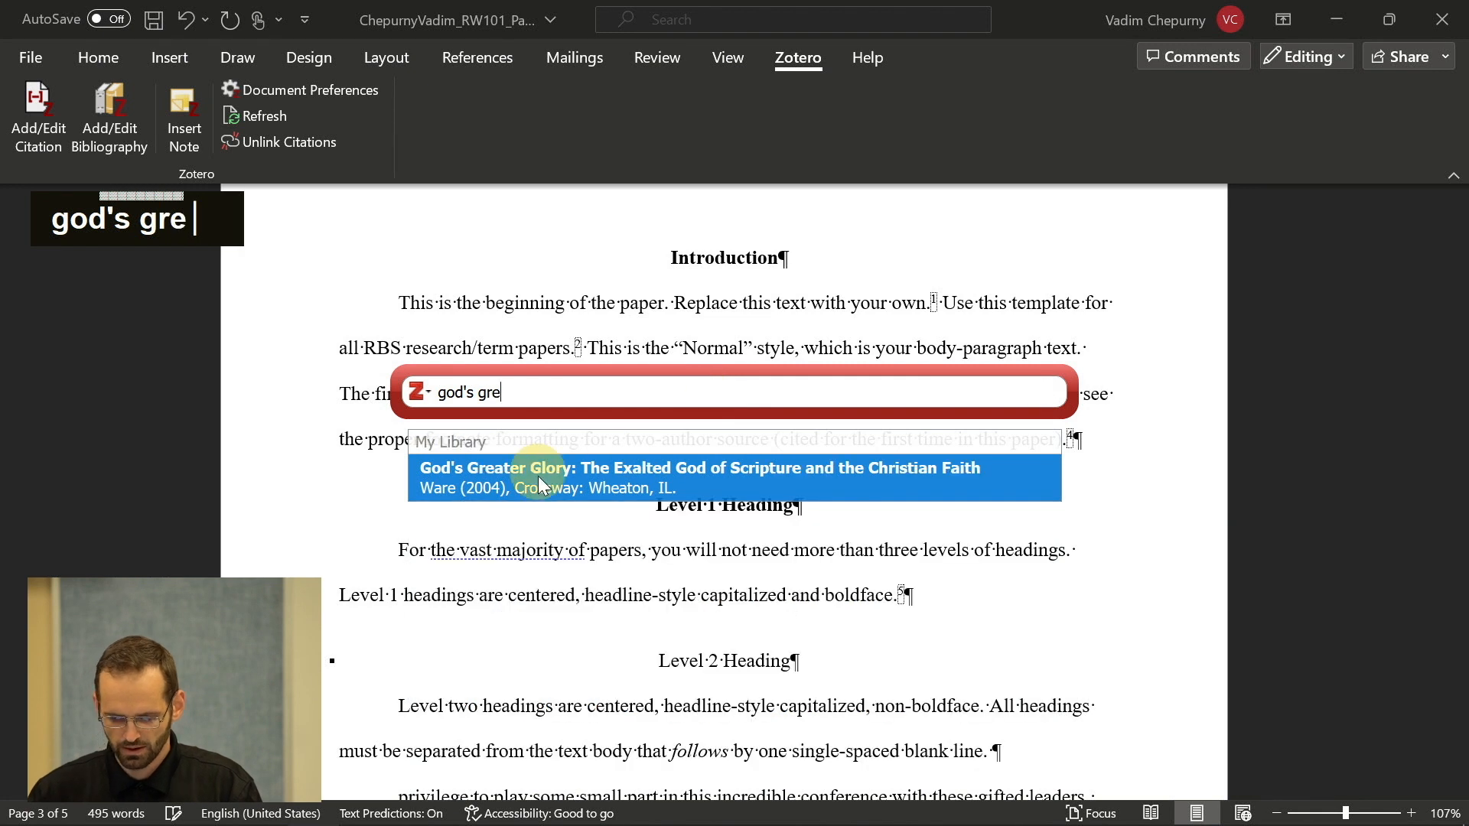
pyautogui.click(538, 476)
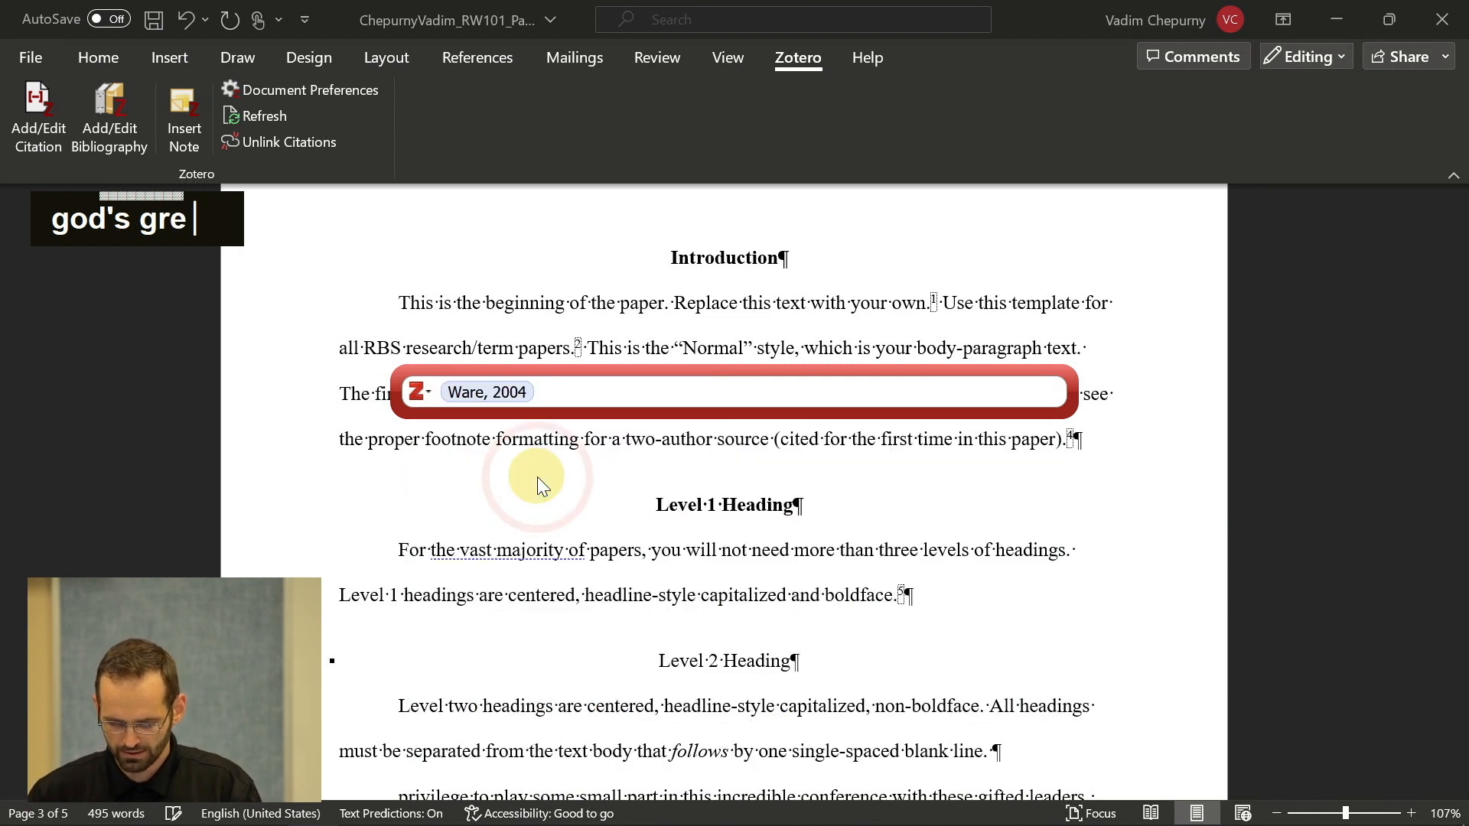
pyautogui.write('p 3')
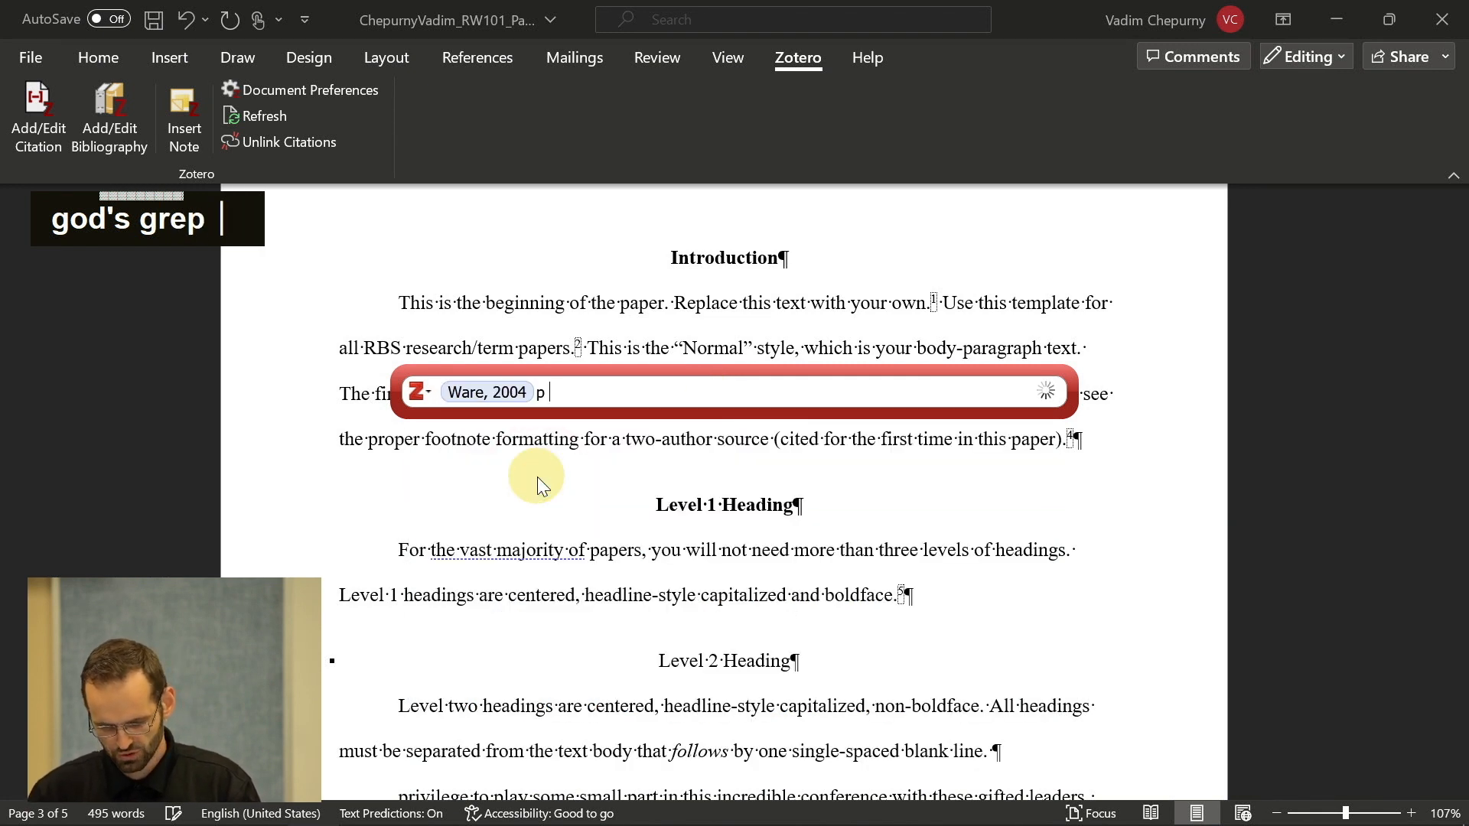
pyautogui.press('Return')
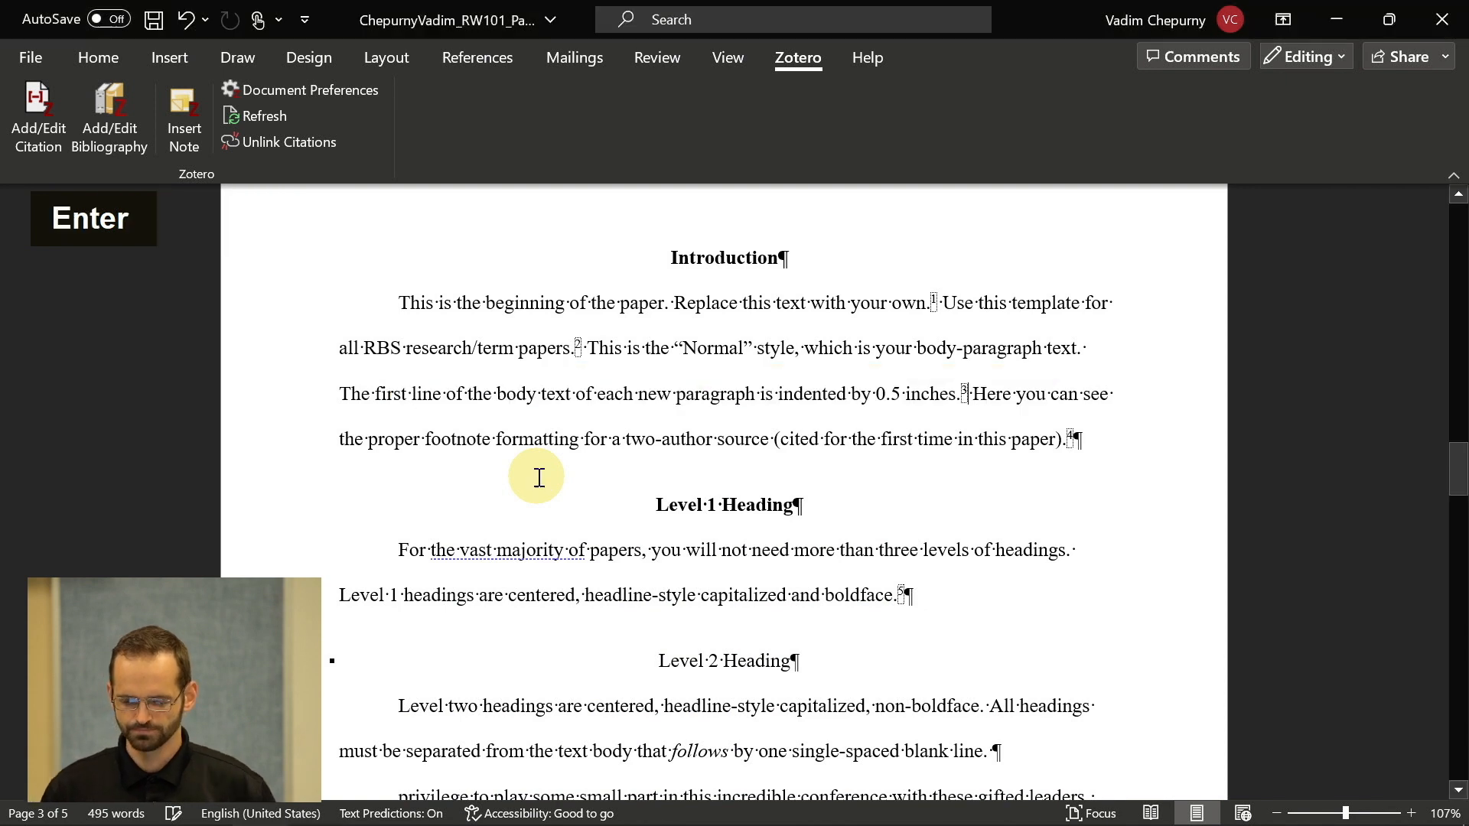
# - Check that footnote 3 reads page 3, then bring the Zotero library window forward
pyautogui.scroll(-3, 539, 479)
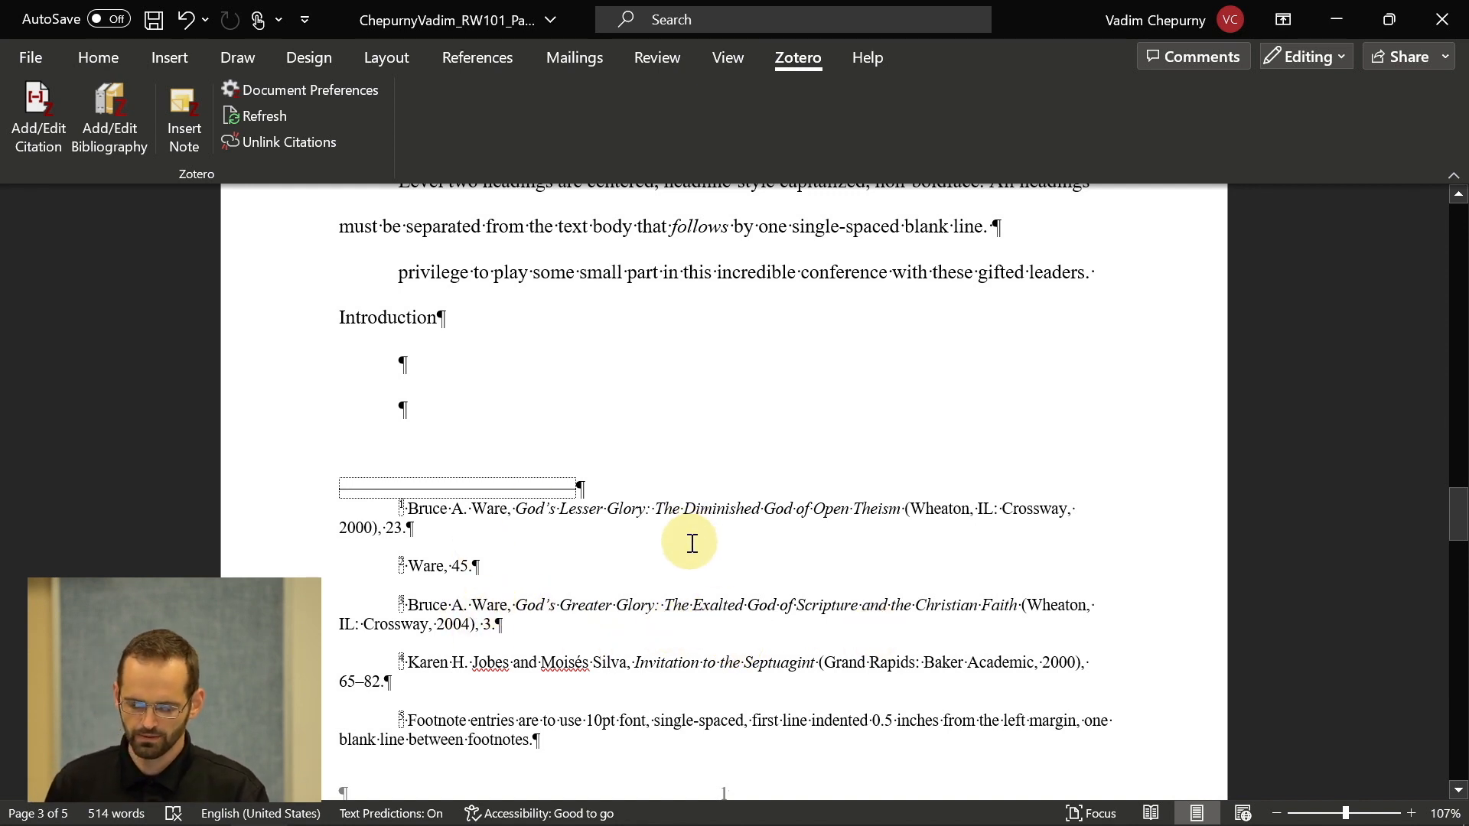
pyautogui.scroll(6, 690, 540)
pyautogui.scroll(1, 690, 556)
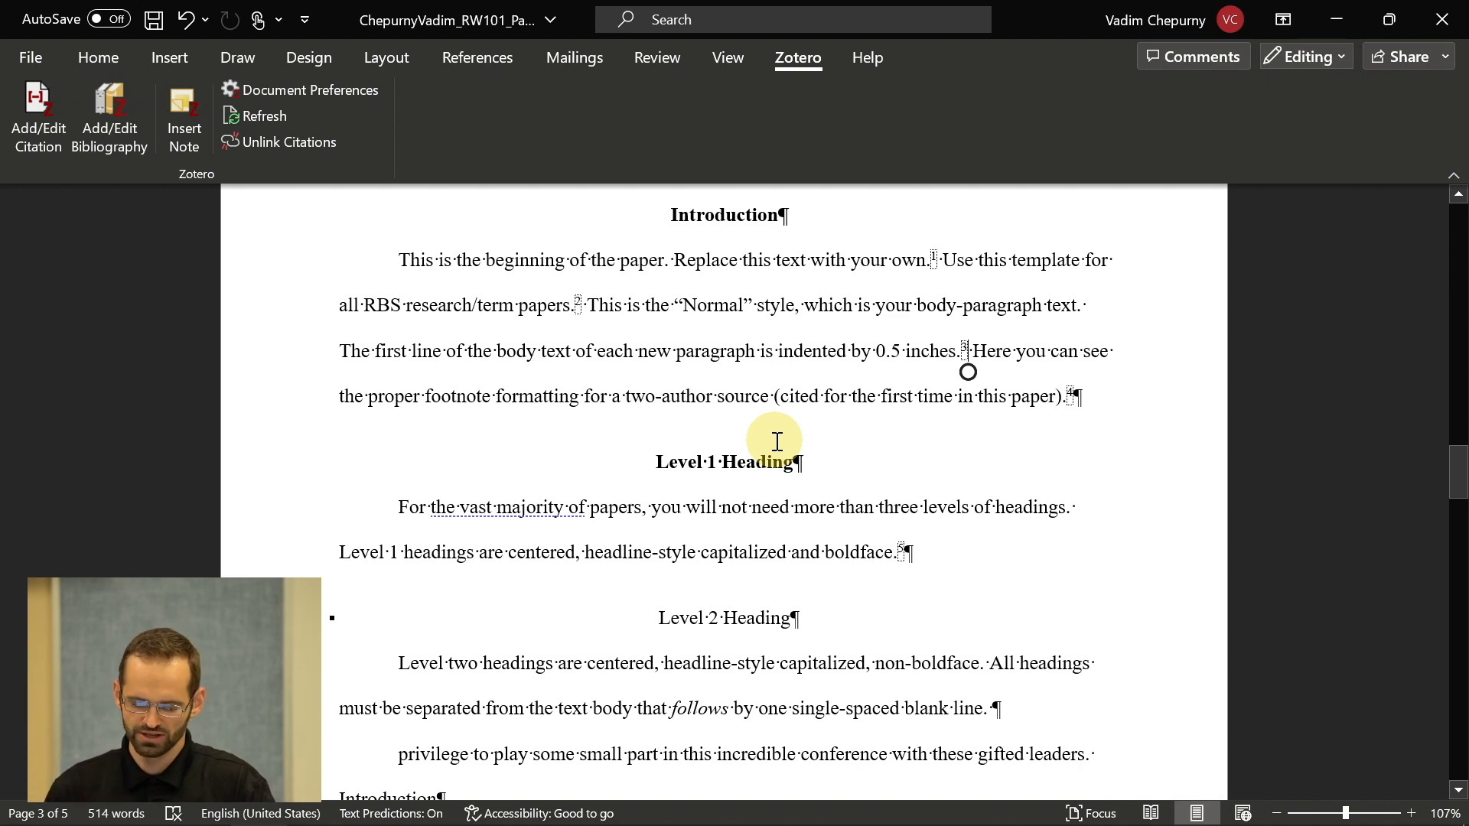
pyautogui.hotkey('alt', 'Tab')
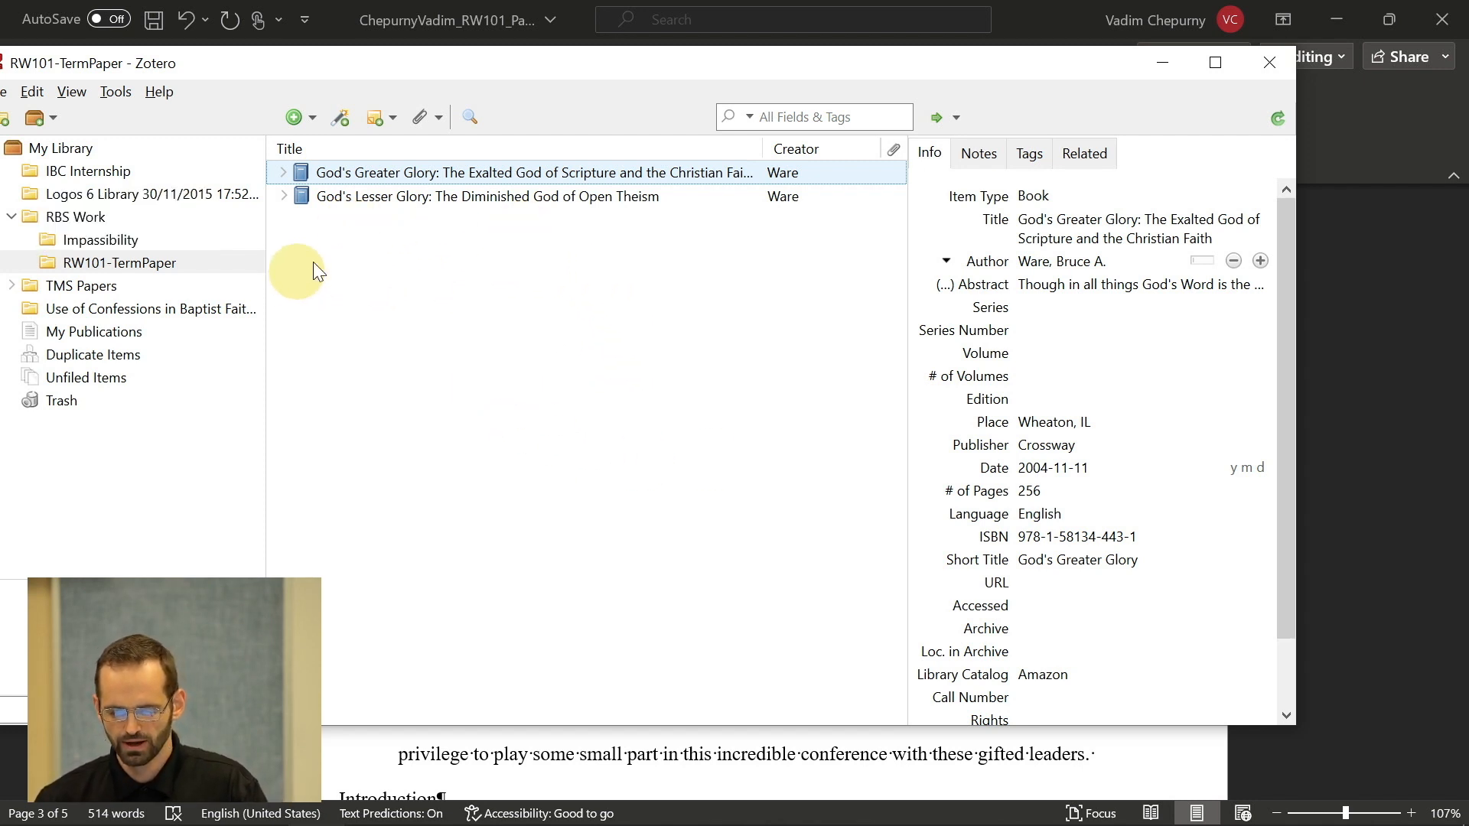
# - Show the RW101-TermPaper collection with Ware's two books, God's Greater and Lesser Glory
pyautogui.click(81, 356)
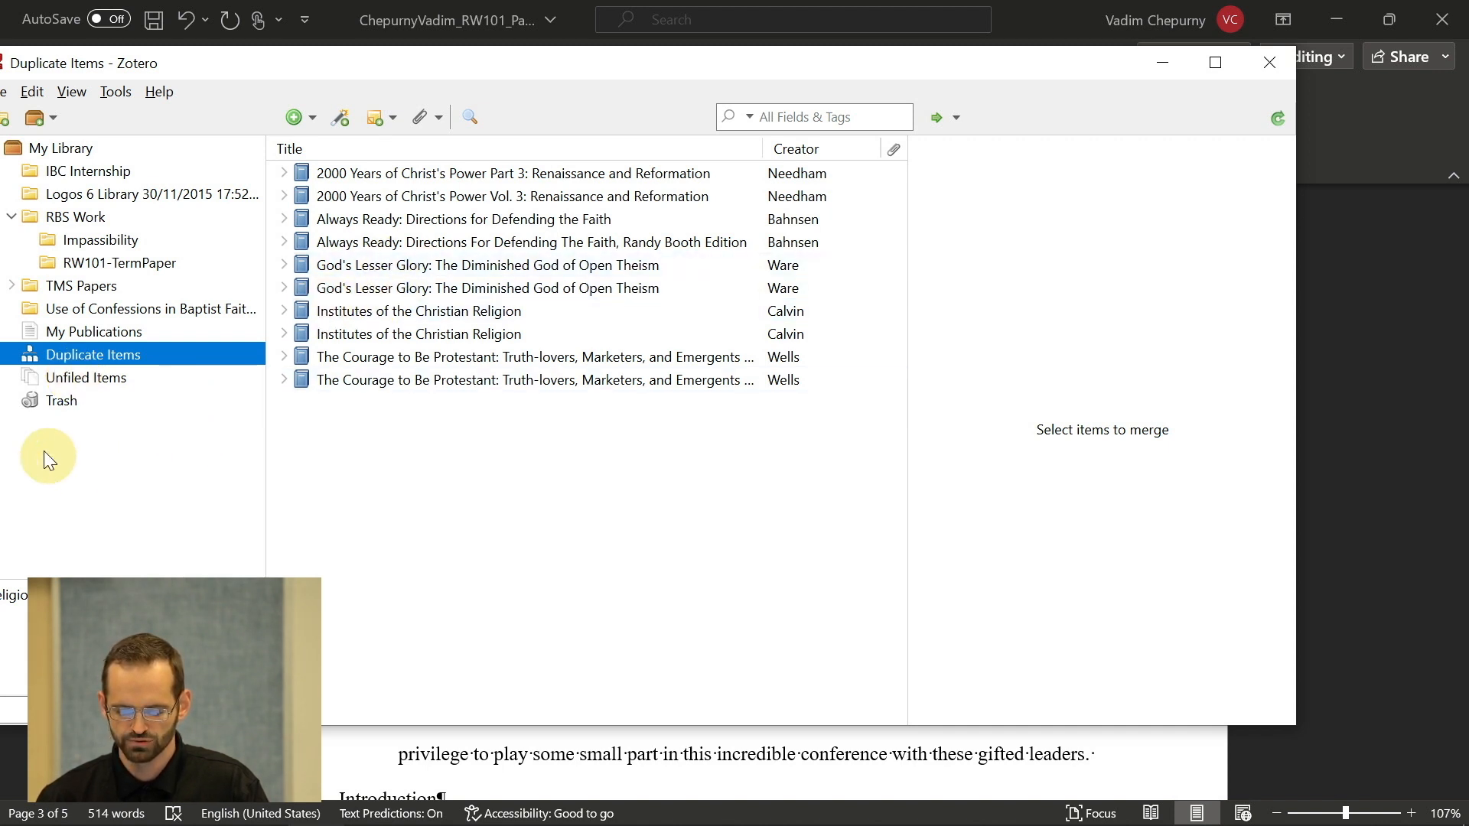
pyautogui.click(107, 239)
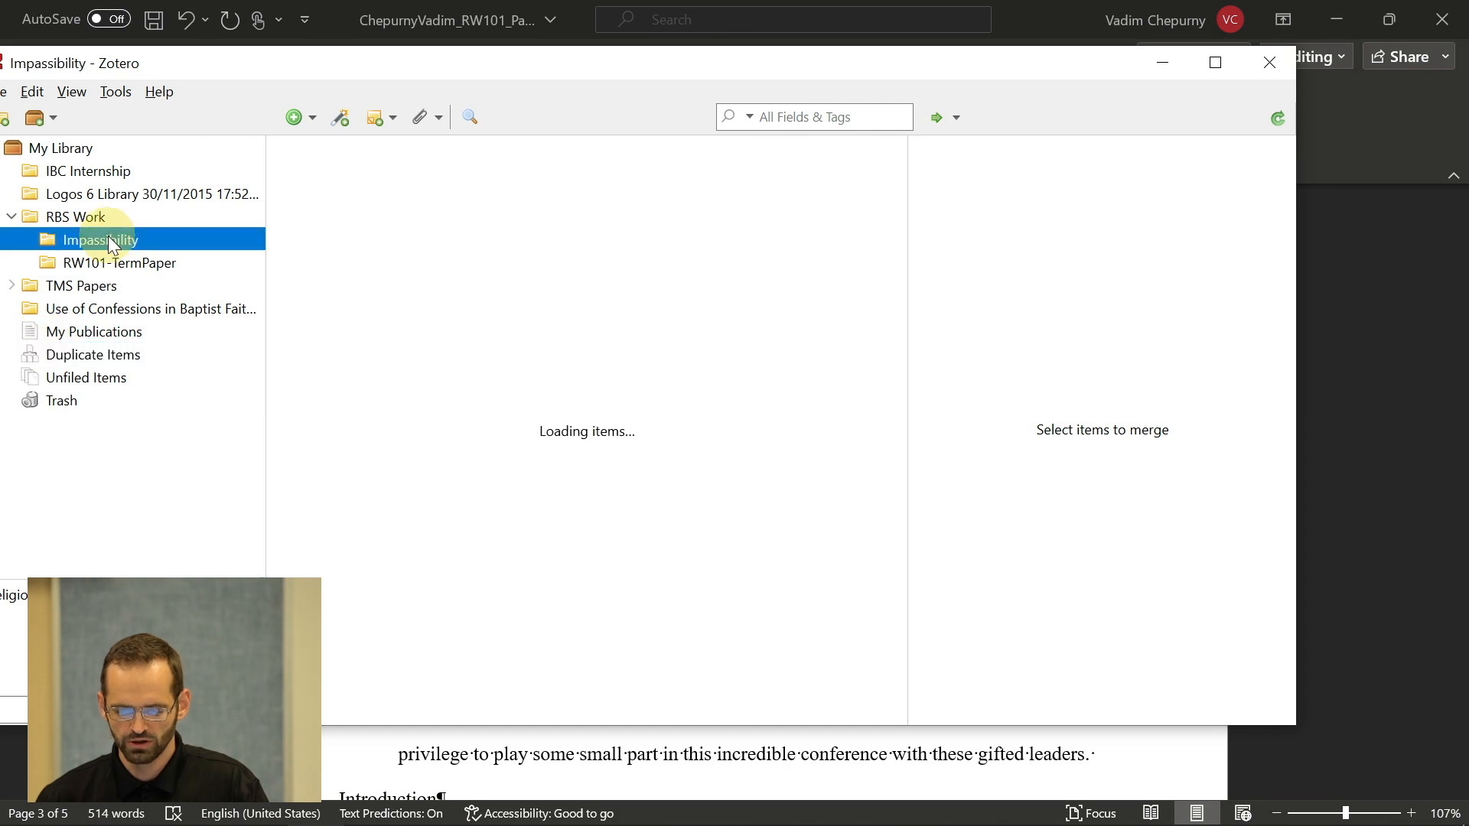
pyautogui.click(115, 262)
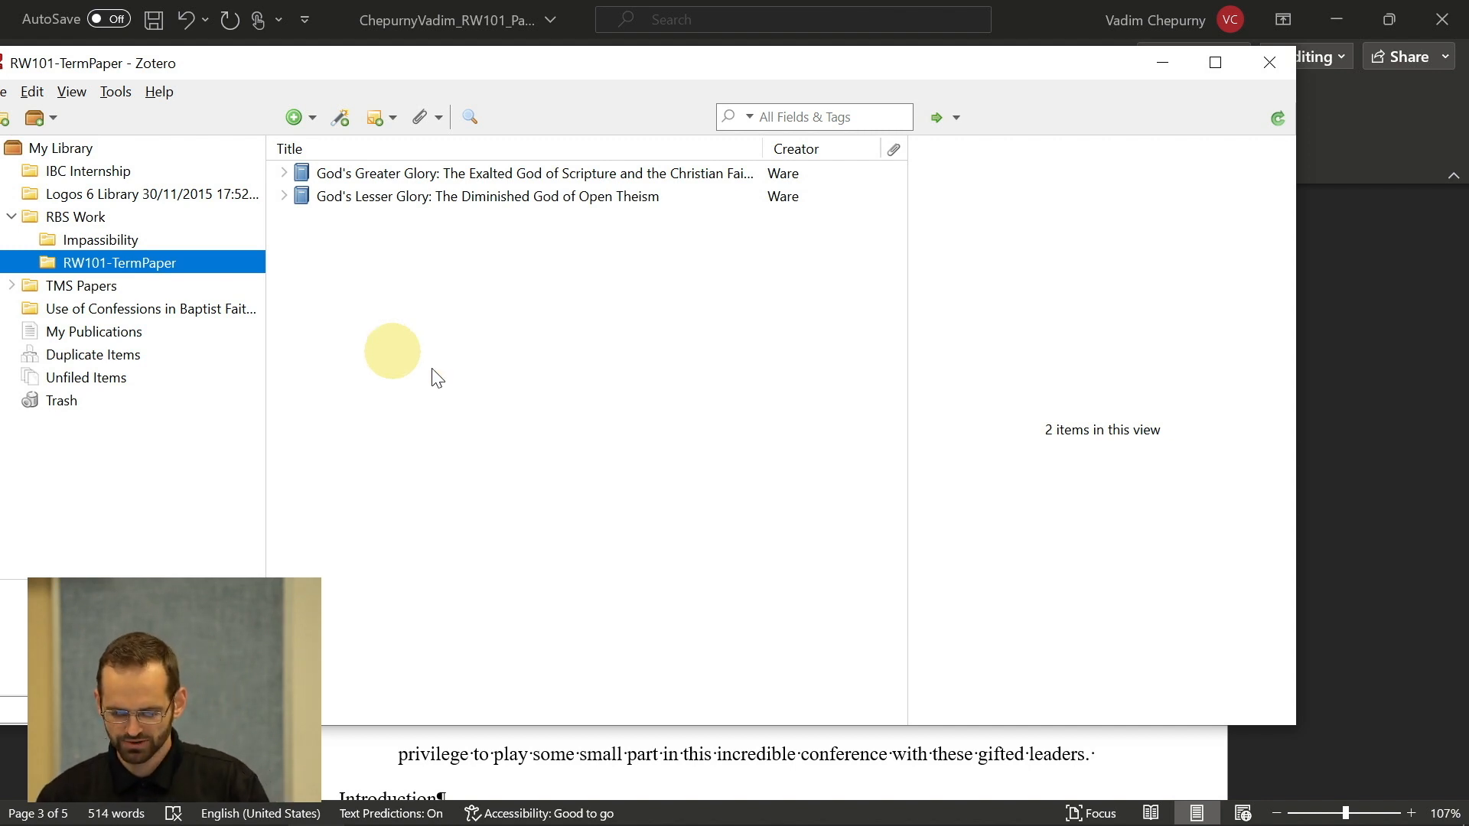
pyautogui.hotkey('alt', 'Tab')
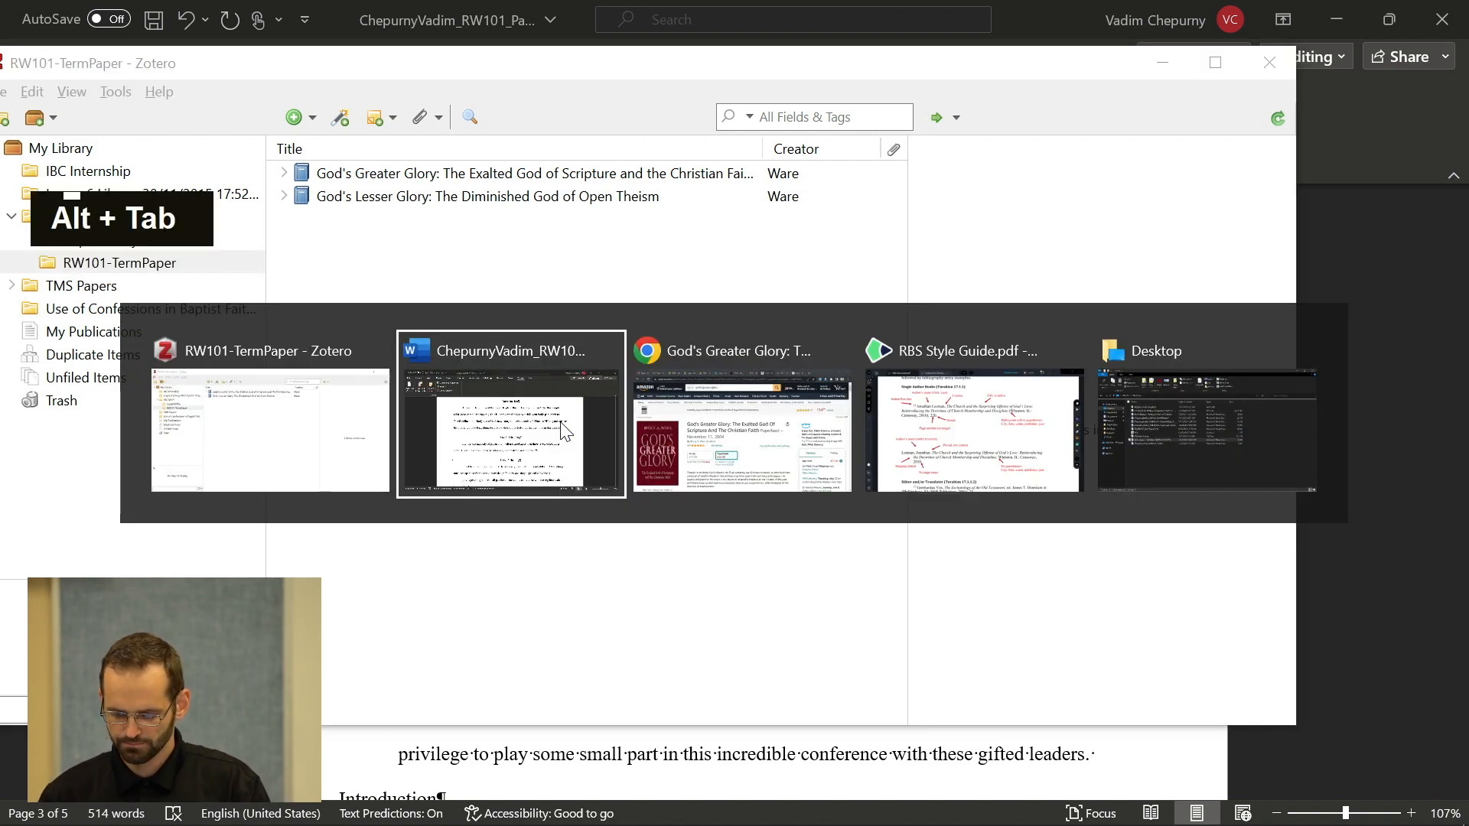
# - Scroll the RBS Style Guide to page 21's Websites and Blogs (Turabian 17.5.1–2) examples
pyautogui.hotkey('alt', 'Tab')
pyautogui.hotkey('alt', 'Tab')
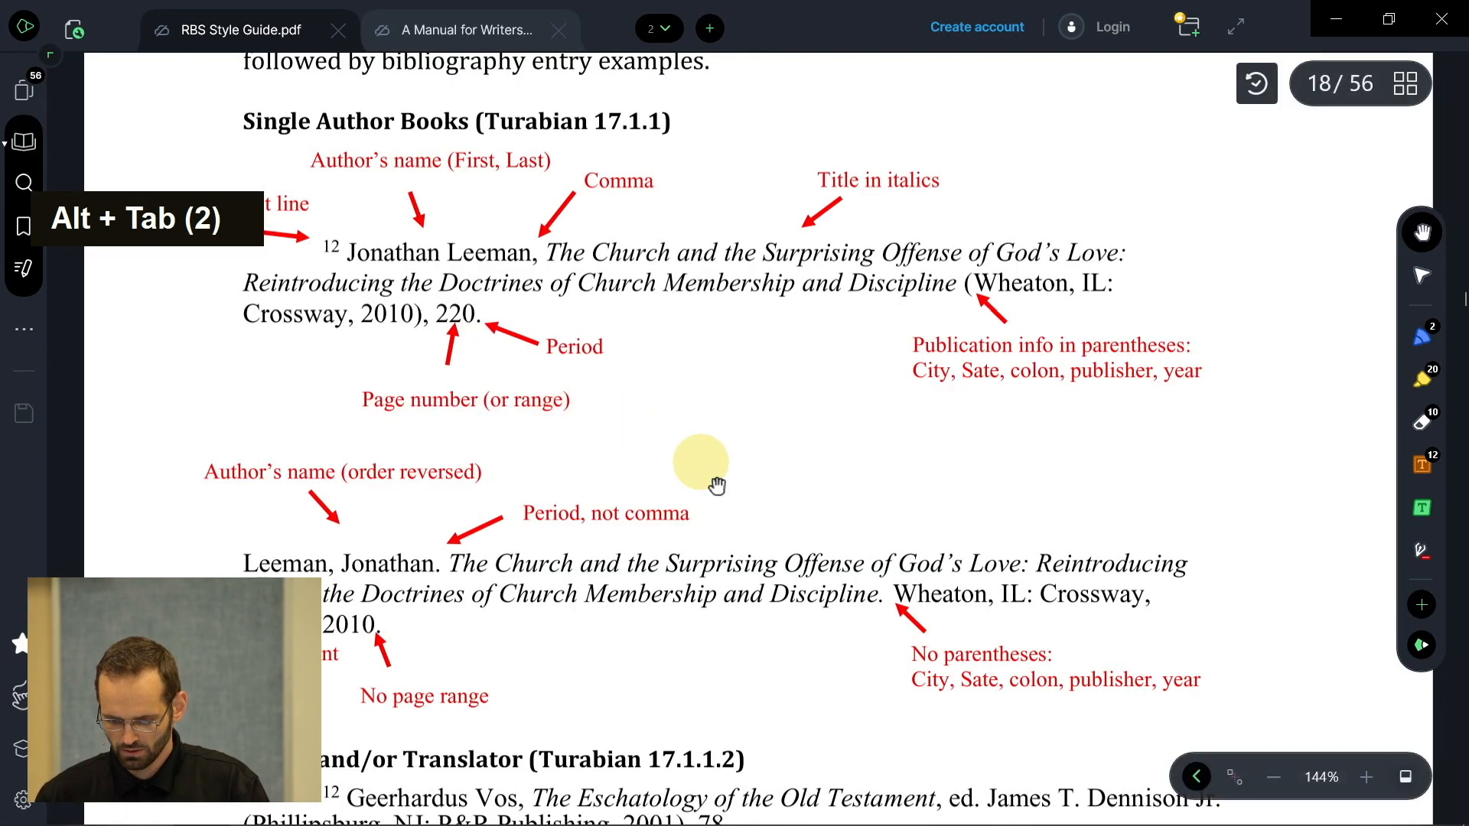
pyautogui.scroll(-2, 717, 485)
pyautogui.scroll(-3, 718, 484)
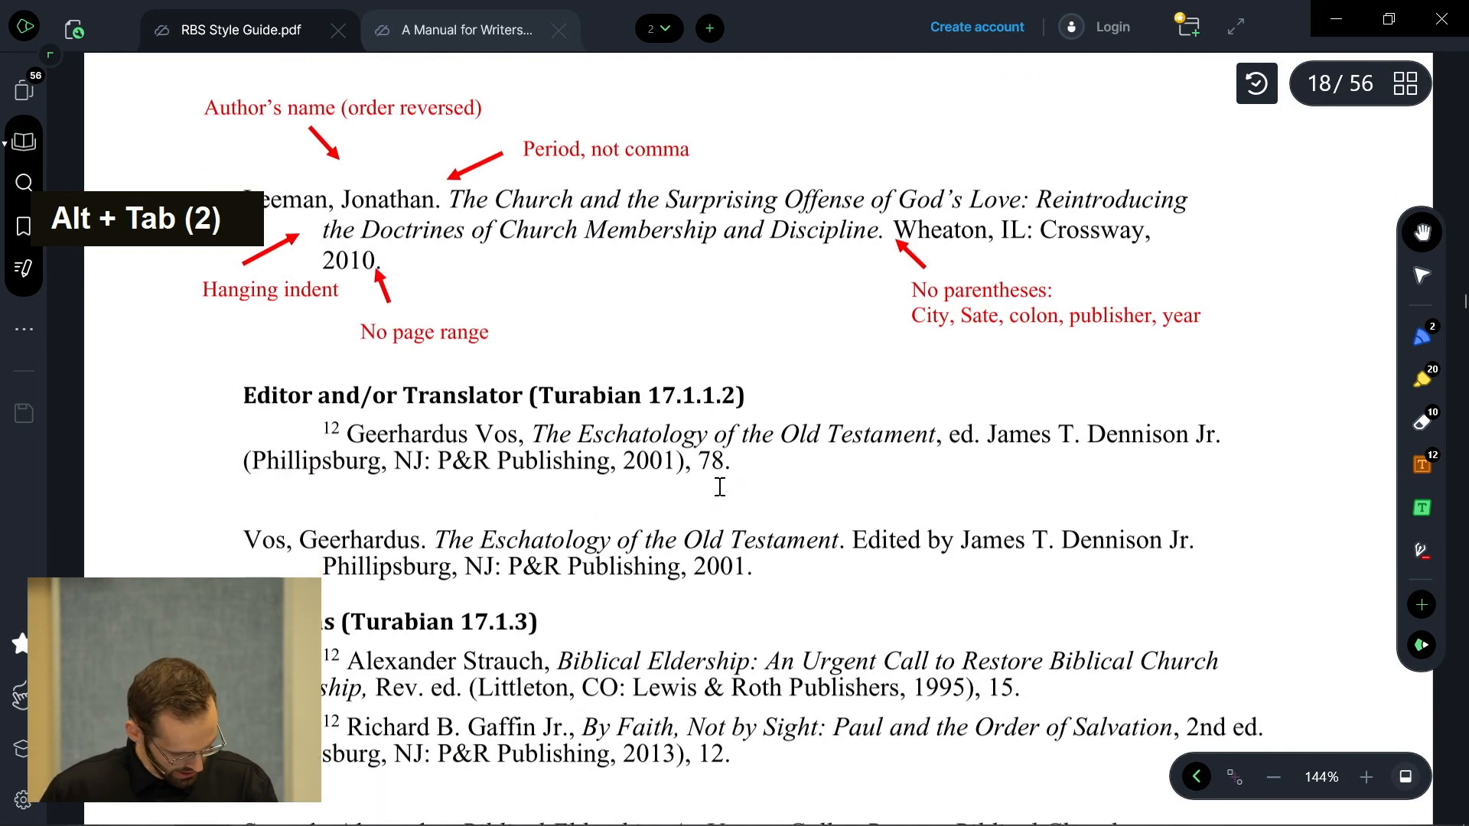
pyautogui.click(721, 486)
pyautogui.scroll(-20, 718, 486)
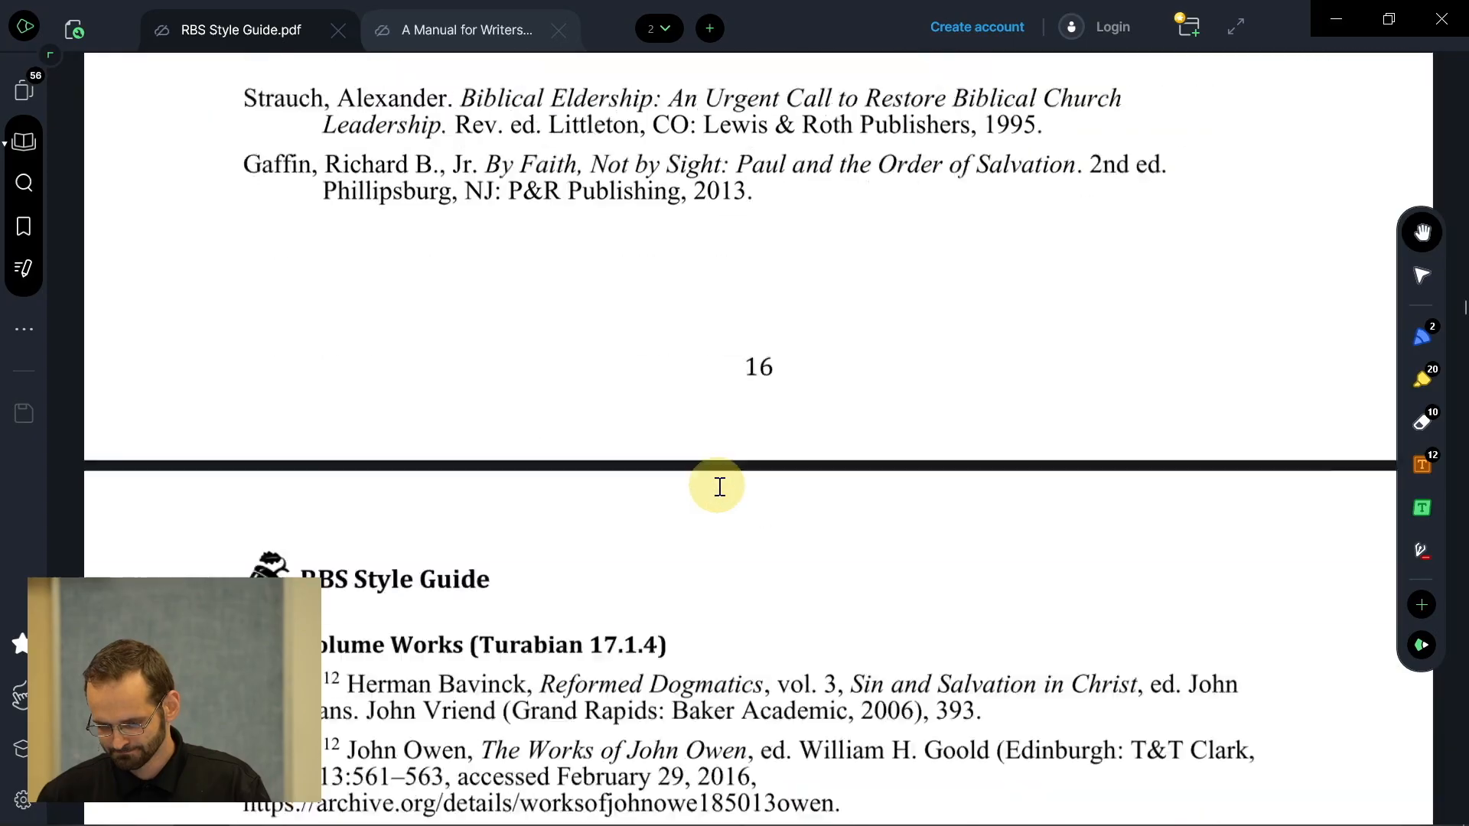
pyautogui.scroll(-20, 717, 485)
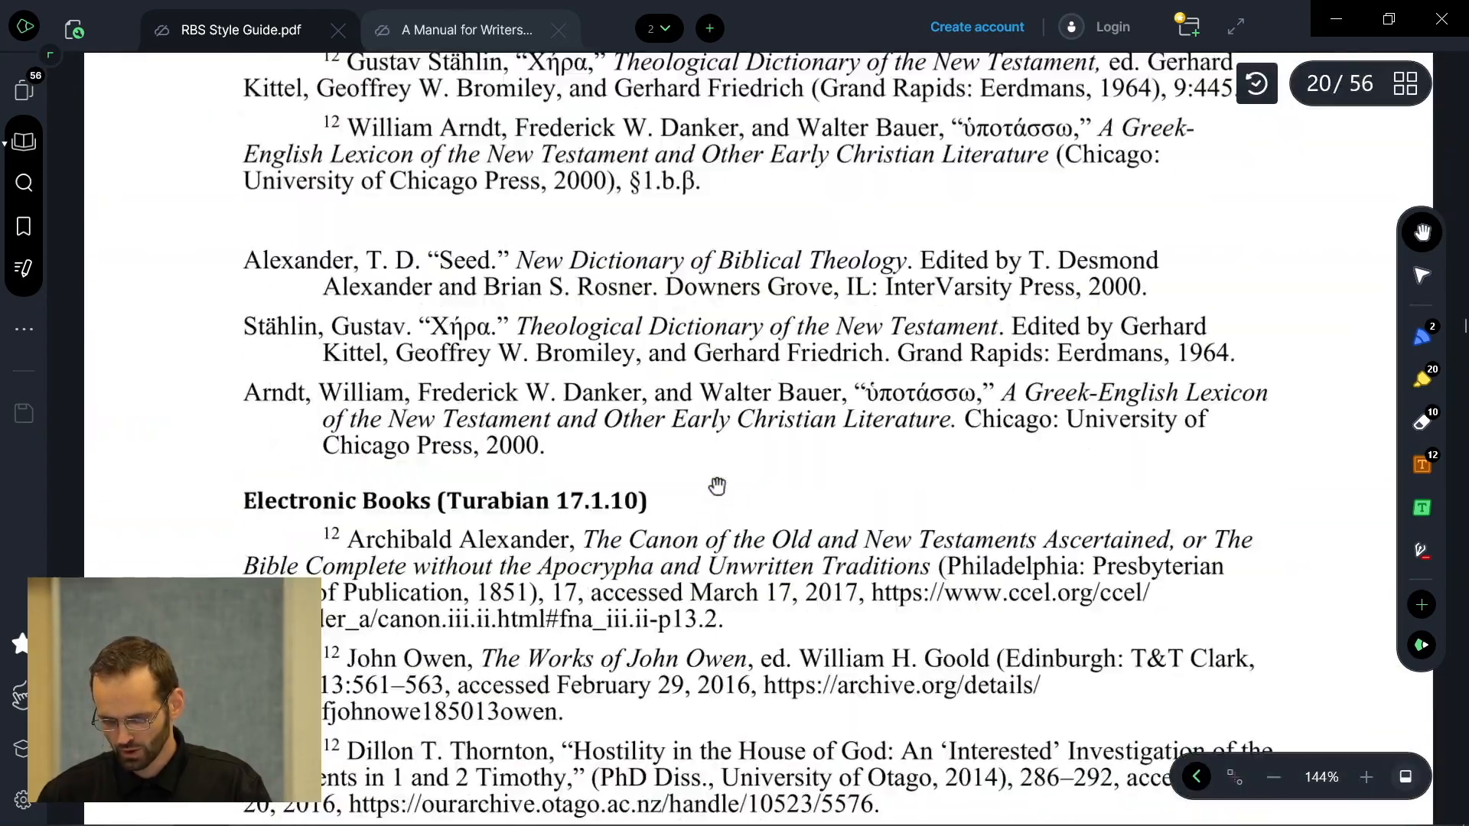
pyautogui.scroll(-15, 717, 485)
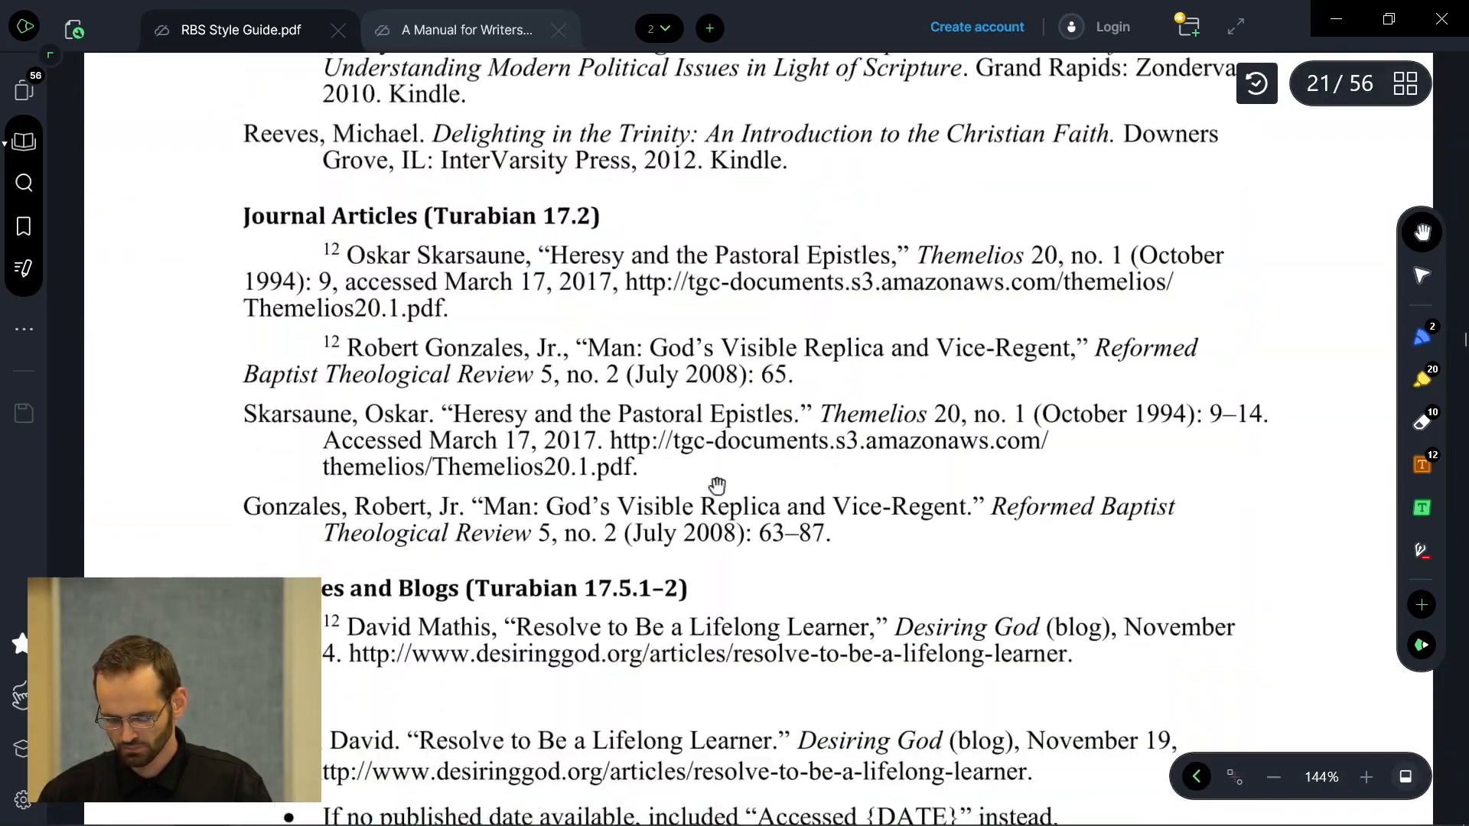
pyautogui.scroll(8, 717, 485)
pyautogui.scroll(-3, 717, 485)
pyautogui.scroll(4, 717, 485)
pyautogui.scroll(2, 717, 485)
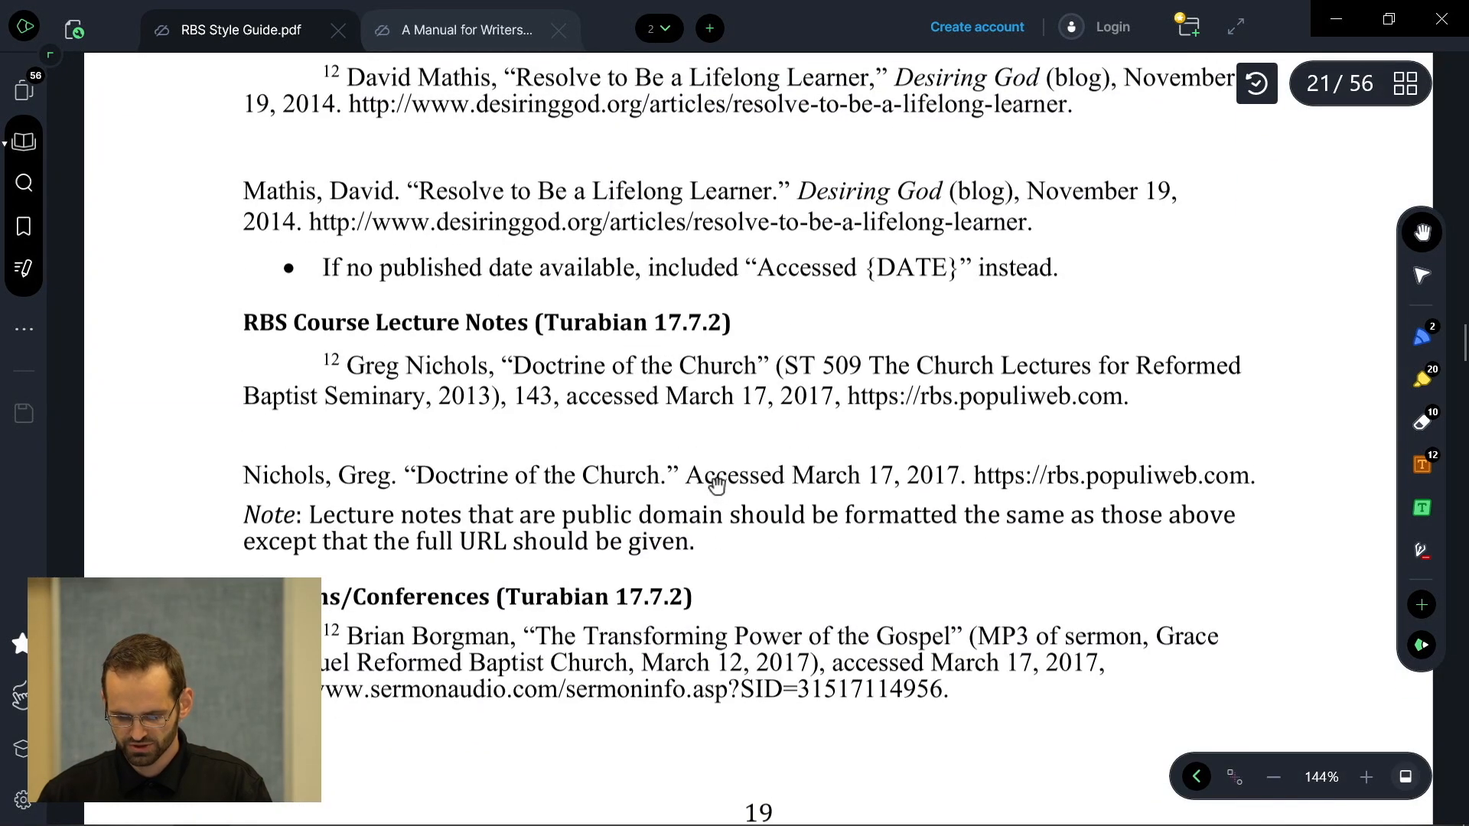
pyautogui.scroll(4, 717, 485)
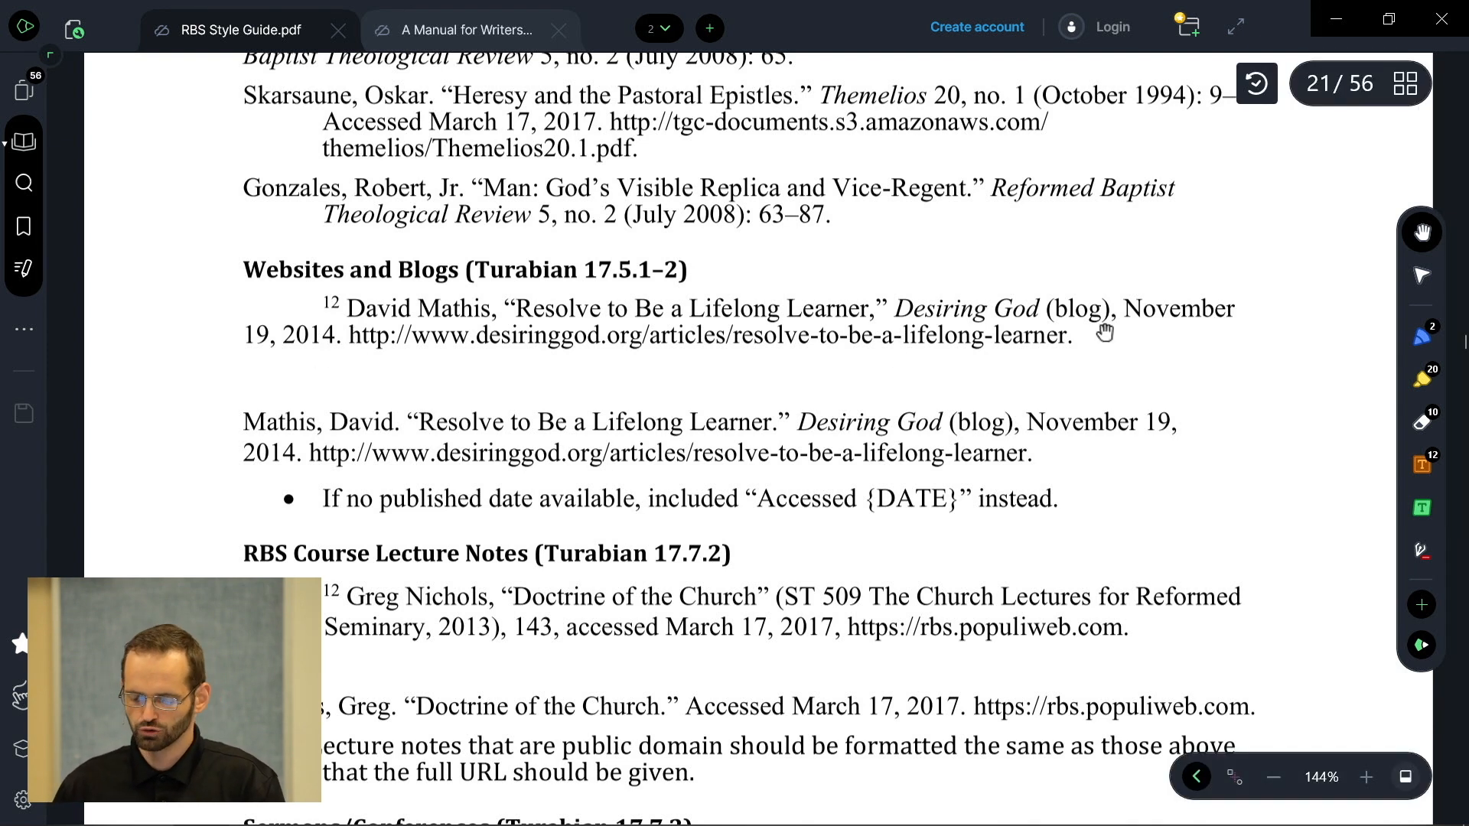
pyautogui.click(1037, 351)
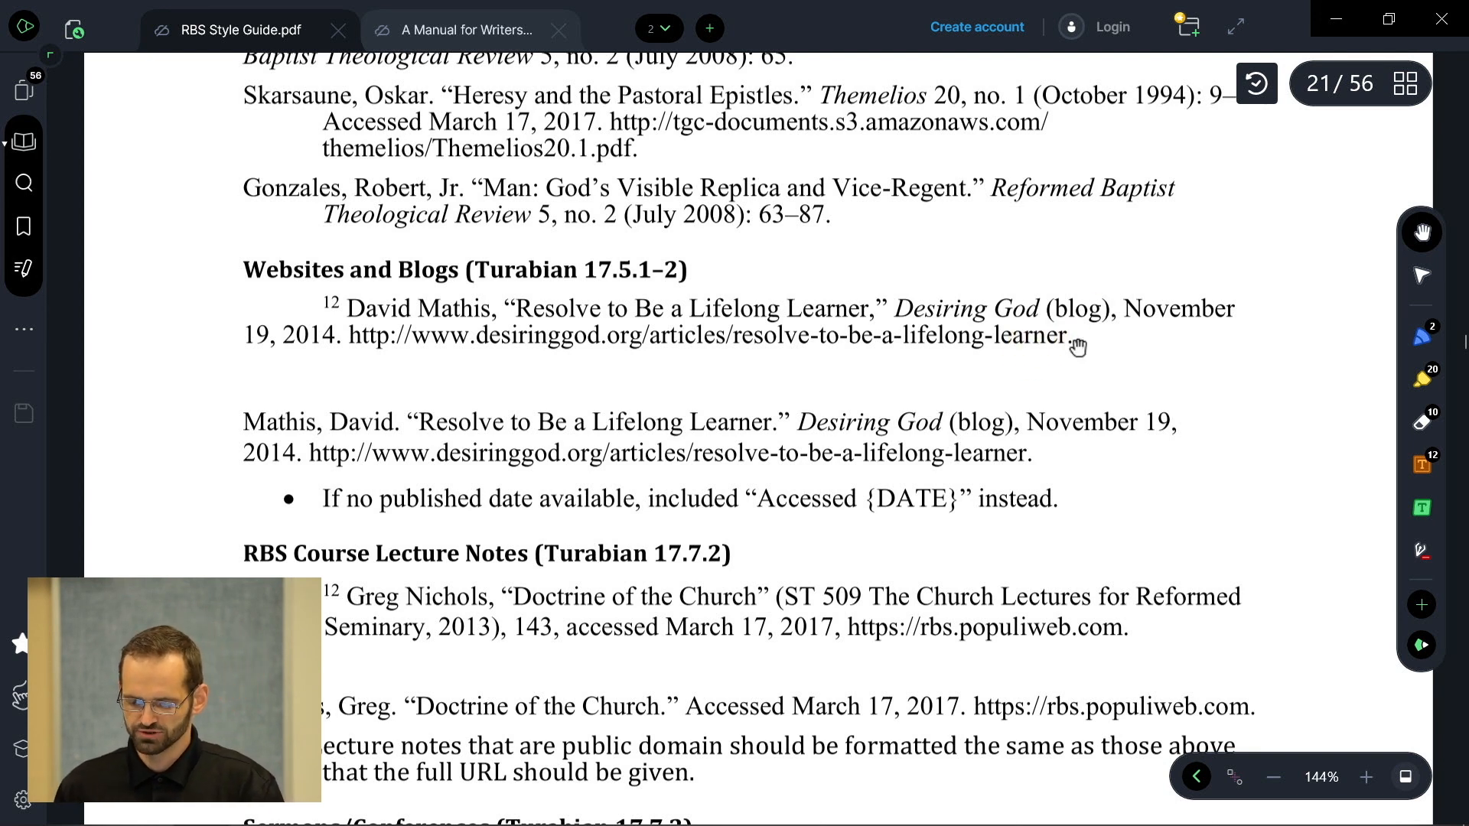
pyautogui.hotkey('alt', 'Tab')
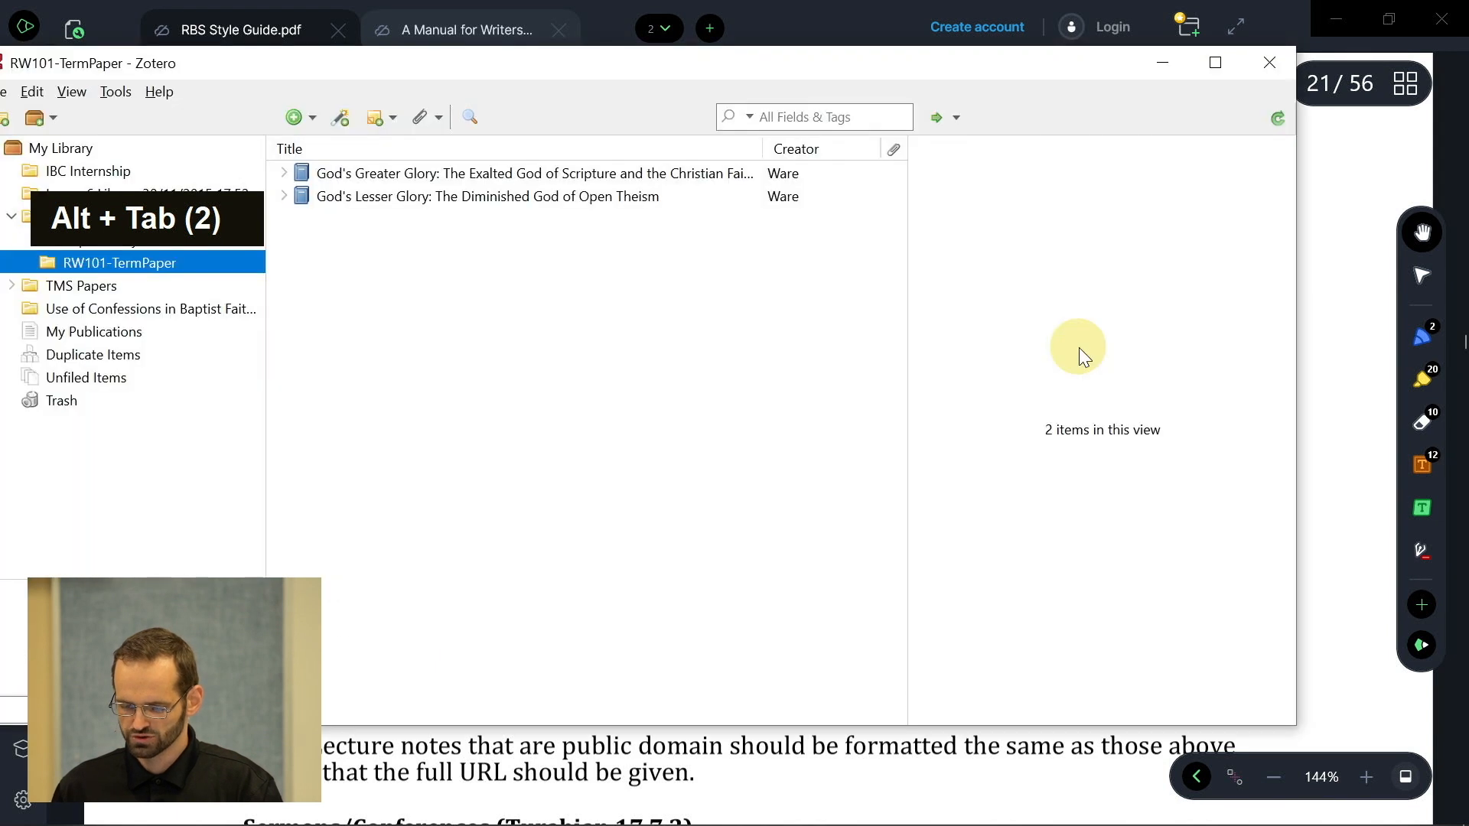
# - Save DeYoung's T4G PDF 'Tis Mystery All, the Immortal Dies' to Zotero with the browser connector
pyautogui.hotkey('alt', 'Tab')
pyautogui.hotkey('alt', 'Tab')
pyautogui.hotkey('alt', 'Tab')
pyautogui.click(984, 25)
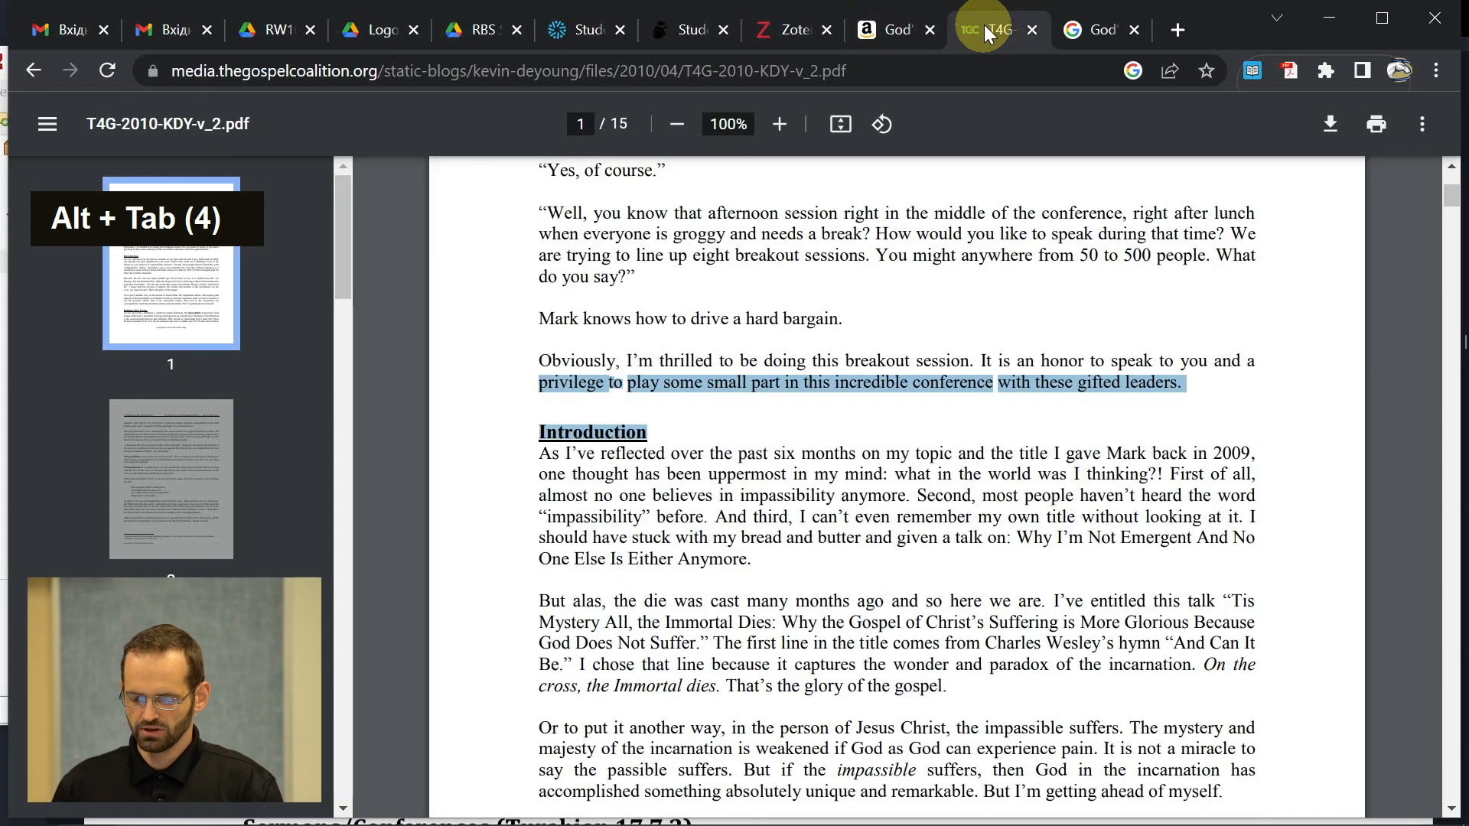
pyautogui.click(975, 399)
pyautogui.scroll(3, 970, 394)
pyautogui.click(968, 393)
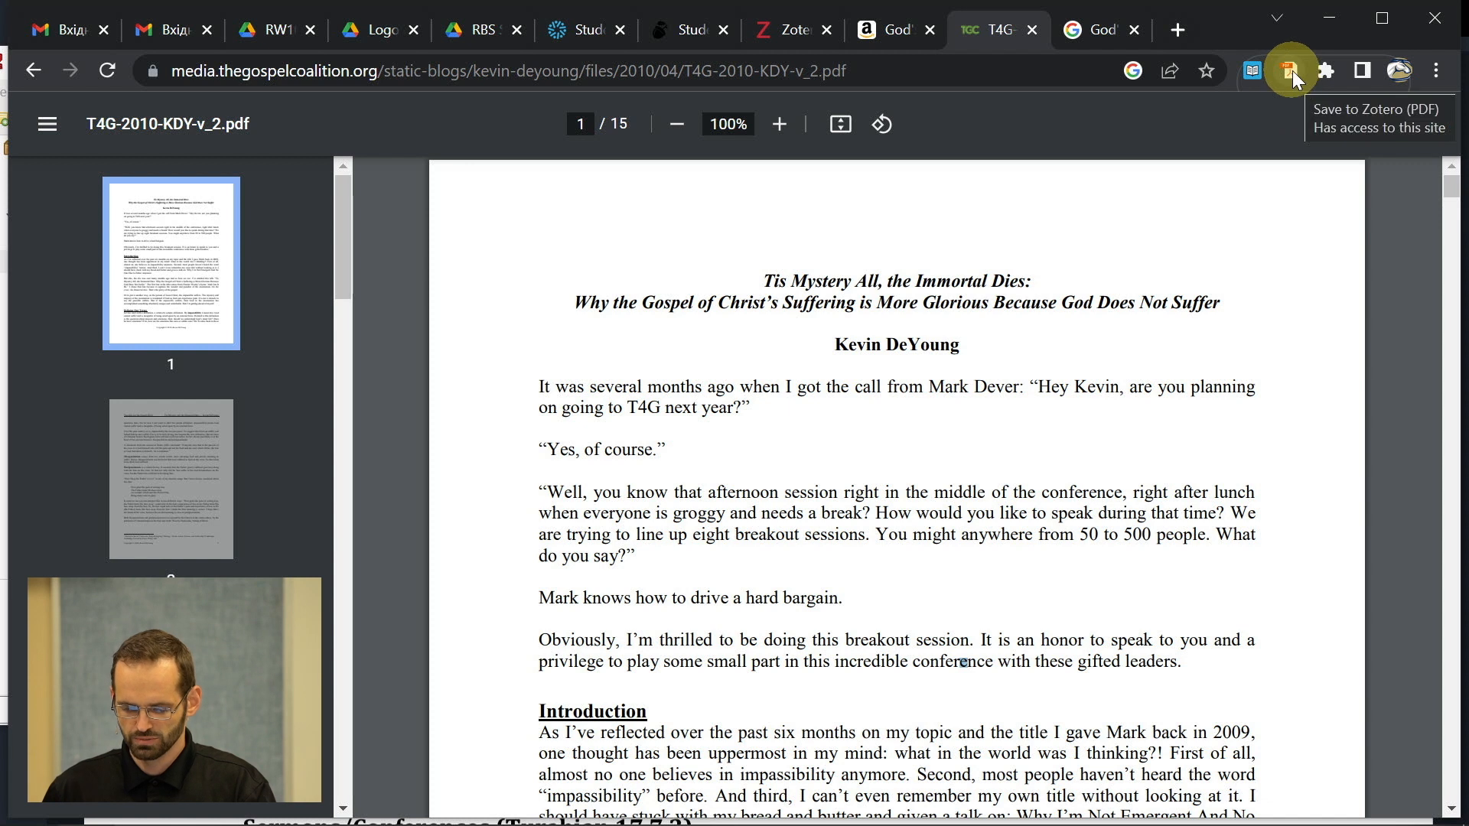
pyautogui.hotkey('alt', 'Tab')
pyautogui.hotkey('alt', 'Tab')
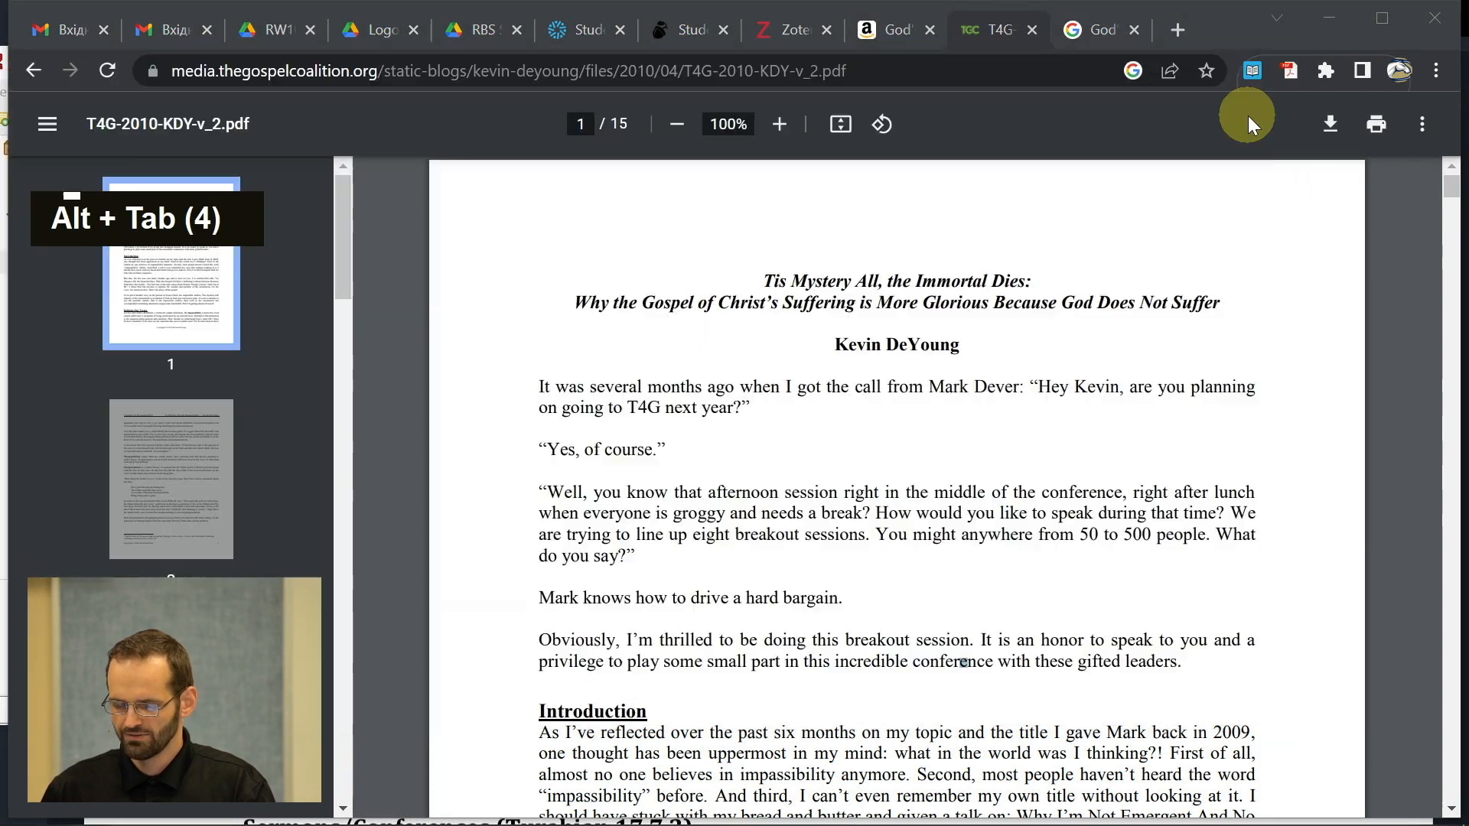
pyautogui.click(1292, 71)
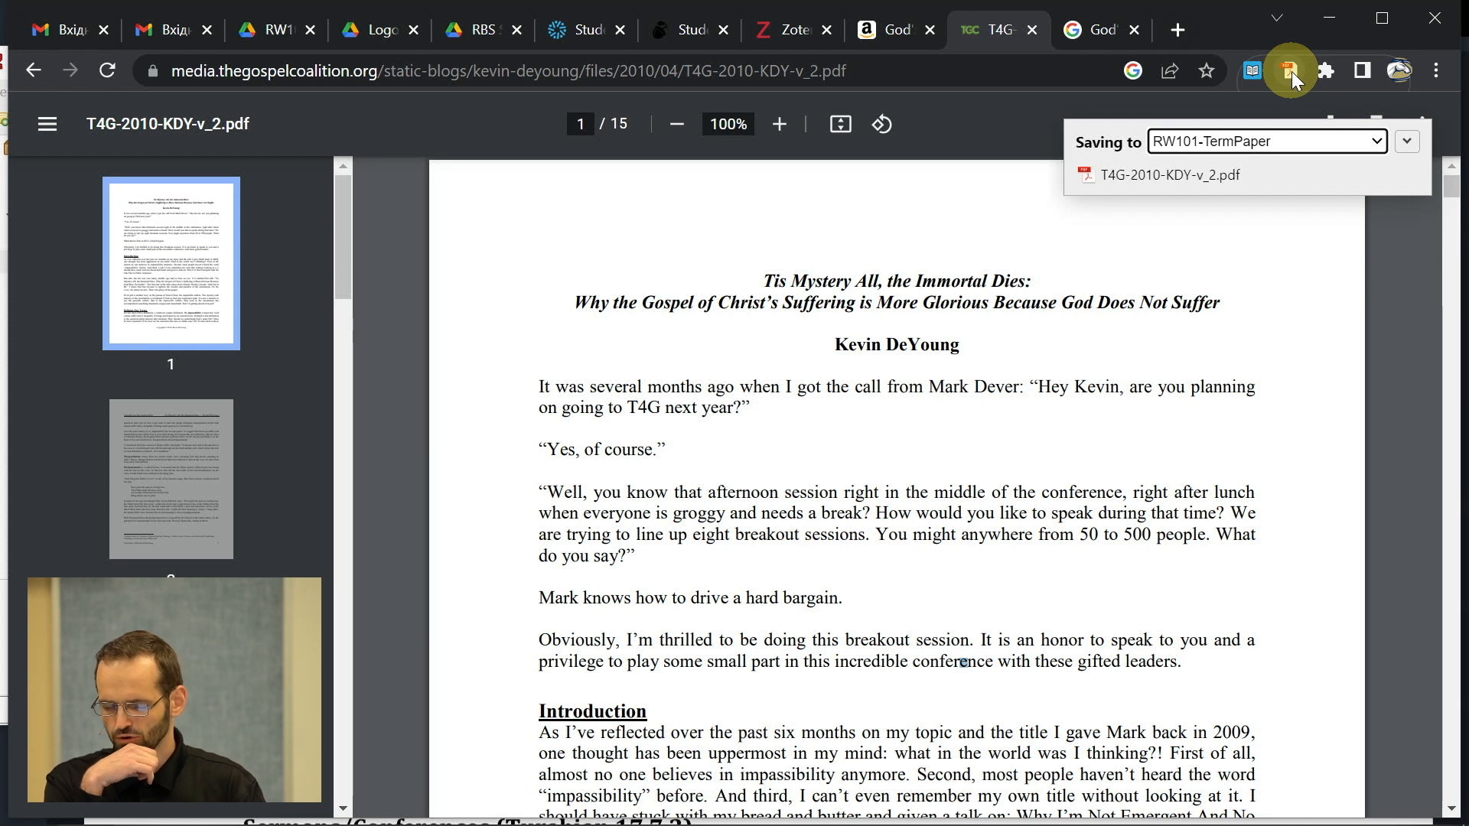
# - Move the standalone T4G-2010-KDY-v_2.pdf item to the Zotero Trash
pyautogui.hotkey('alt', 'Tab')
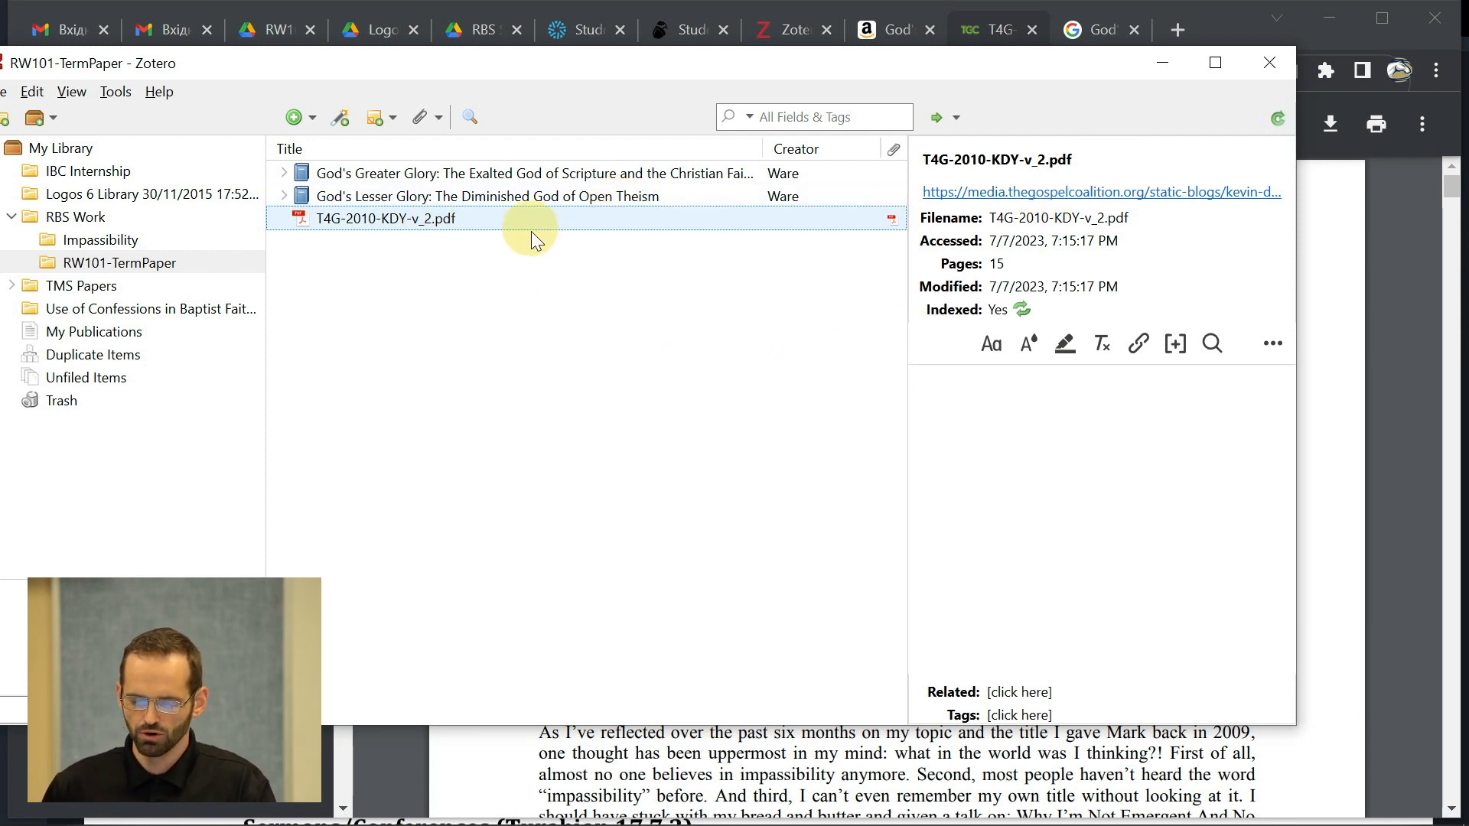
pyautogui.rightClick(419, 222)
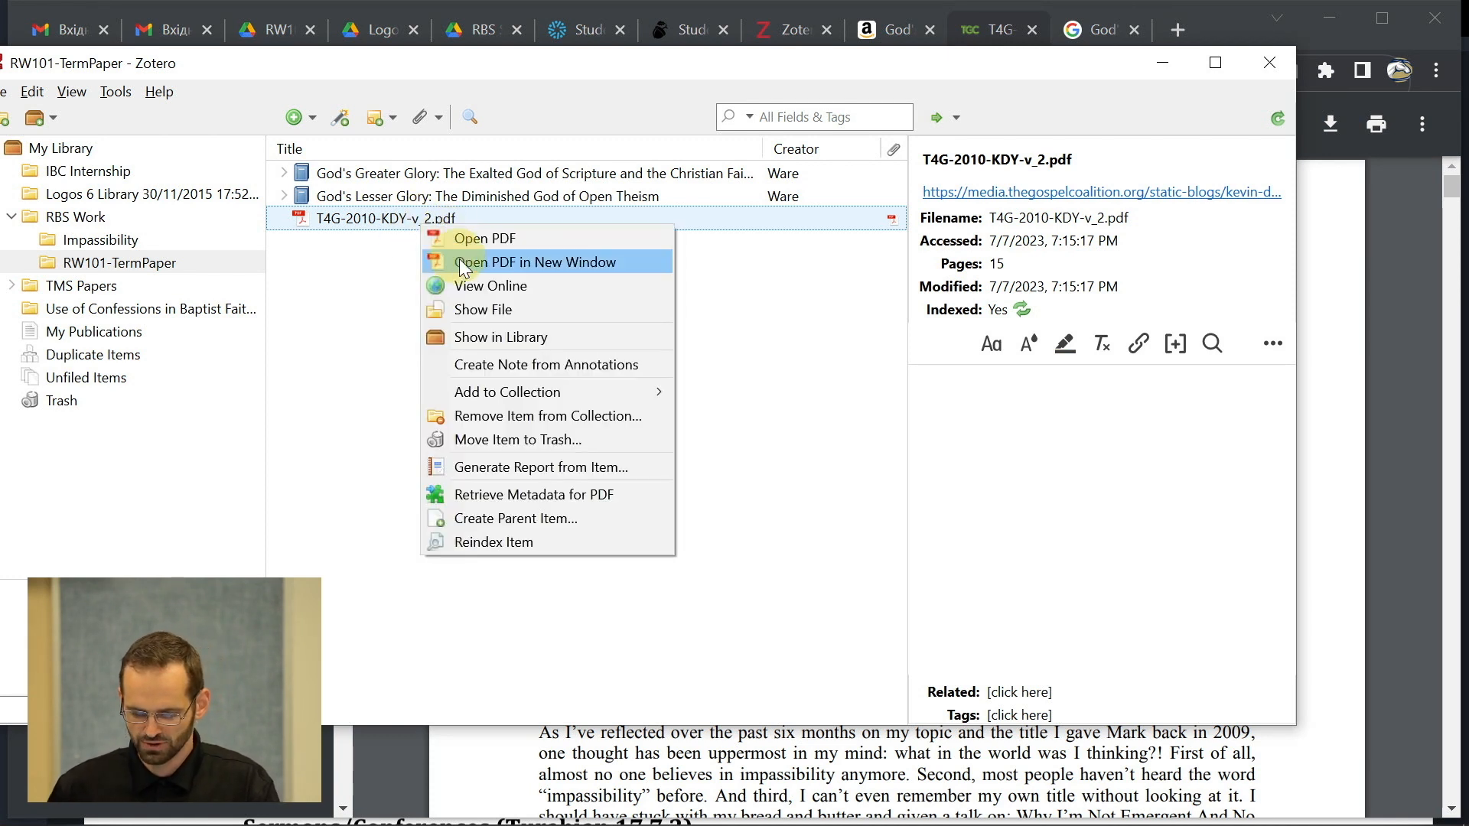
pyautogui.click(505, 438)
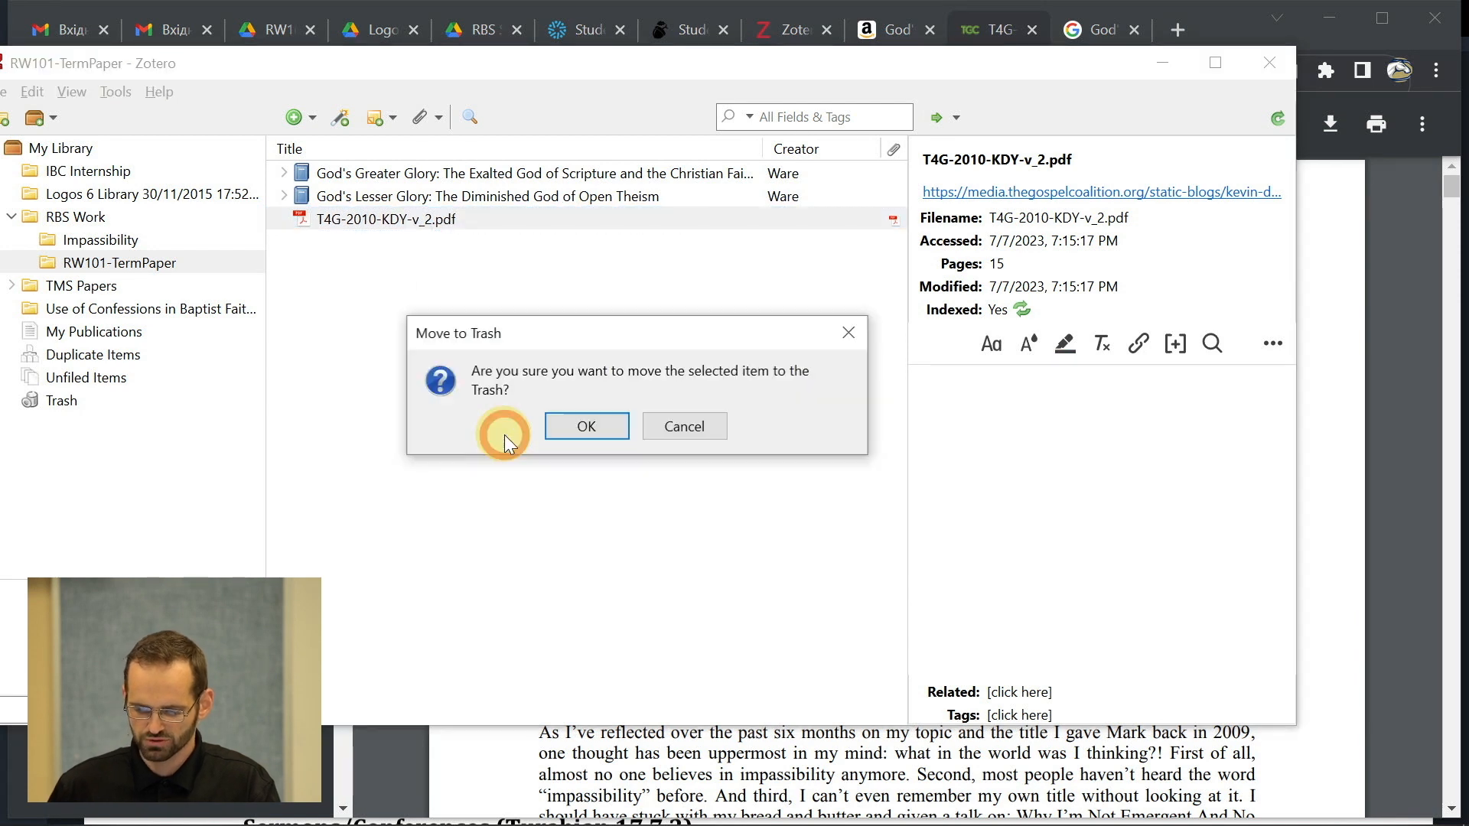
pyautogui.click(580, 434)
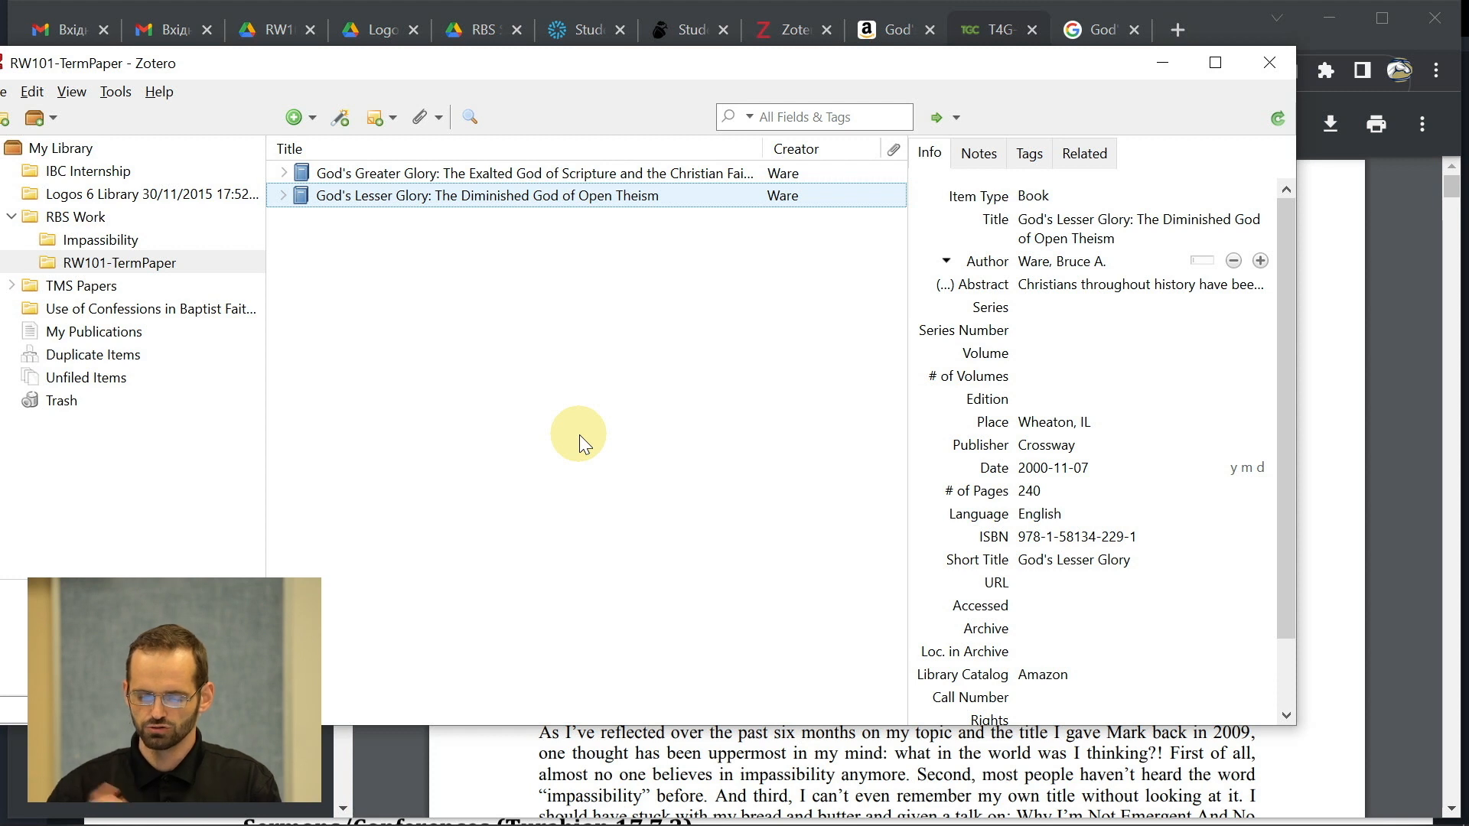
# - Create a new blank Blog Post item in the RW101-TermPaper collection
pyautogui.click(306, 115)
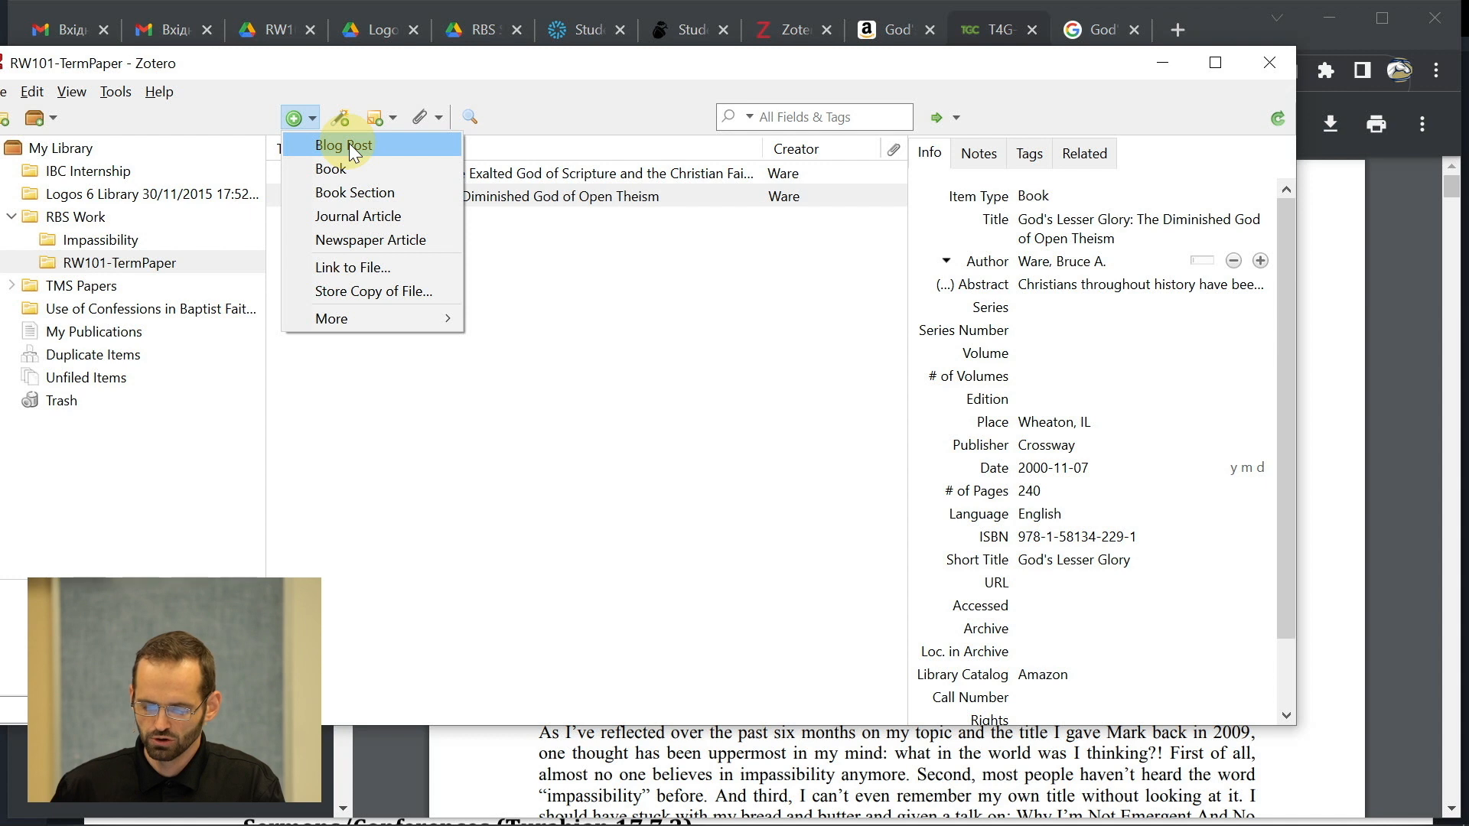
pyautogui.moveTo(393, 318)
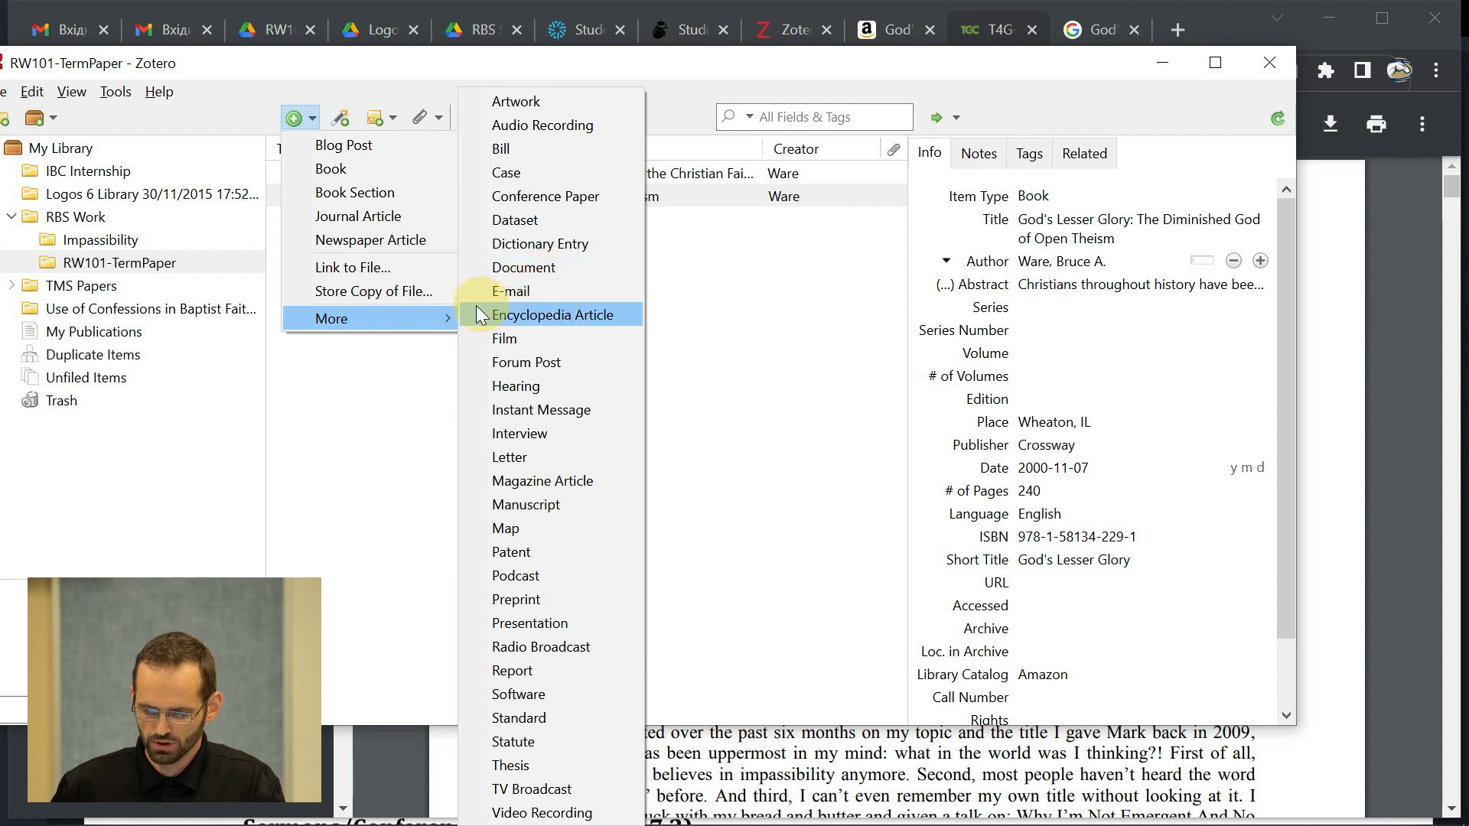
pyautogui.click(346, 148)
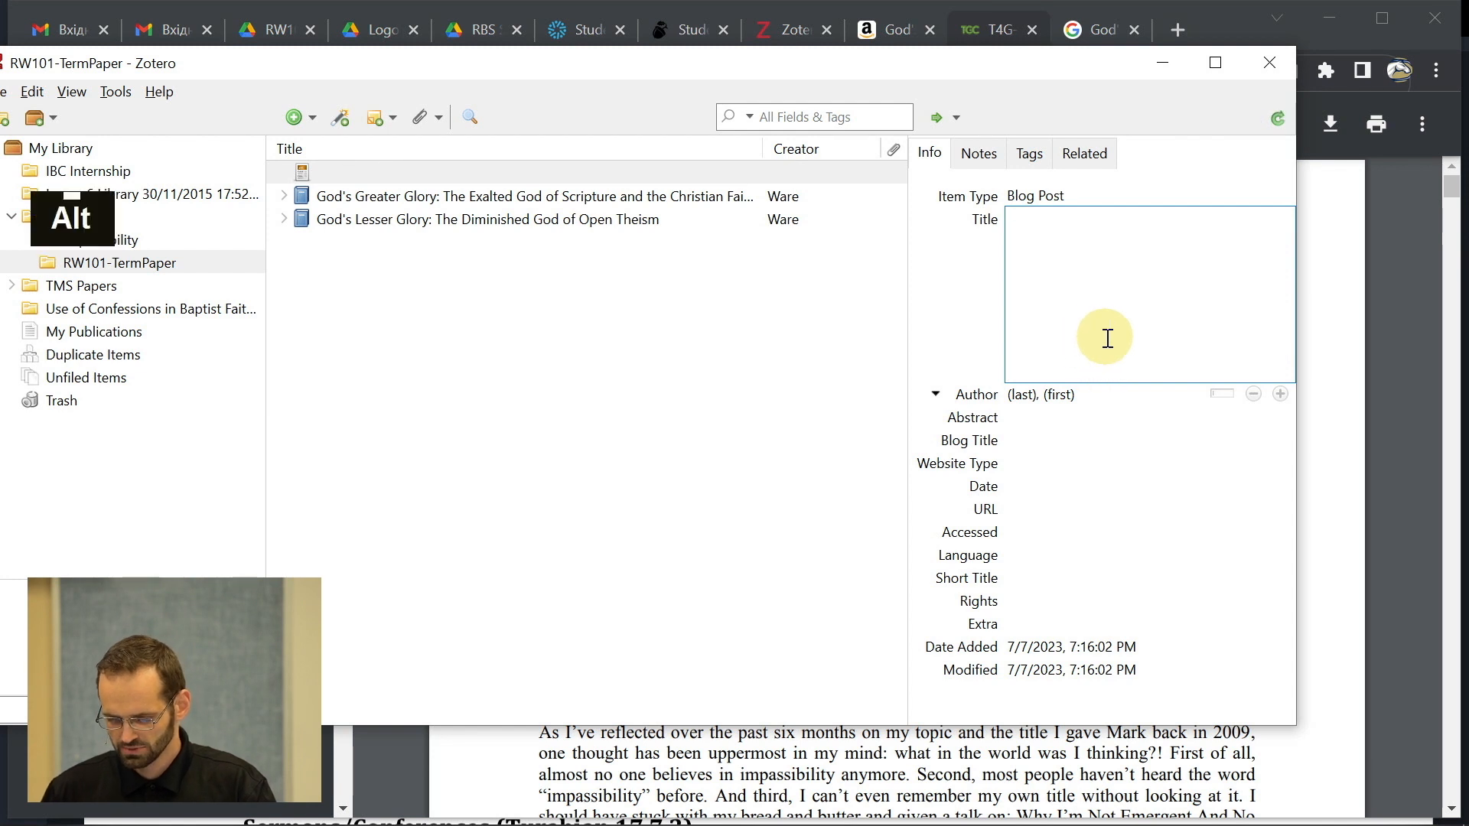
# - Fill in the talk's full title from the PDF, with Short Title 'Tis Mystery All, the Immortal Dies'
pyautogui.hotkey('alt', 'Tab')
pyautogui.moveTo(763, 280); pyautogui.dragTo(1223, 318)
pyautogui.hotkey('ctrl', 'c')
pyautogui.hotkey('alt', 'Tab')
pyautogui.hotkey('ctrl', 'v')
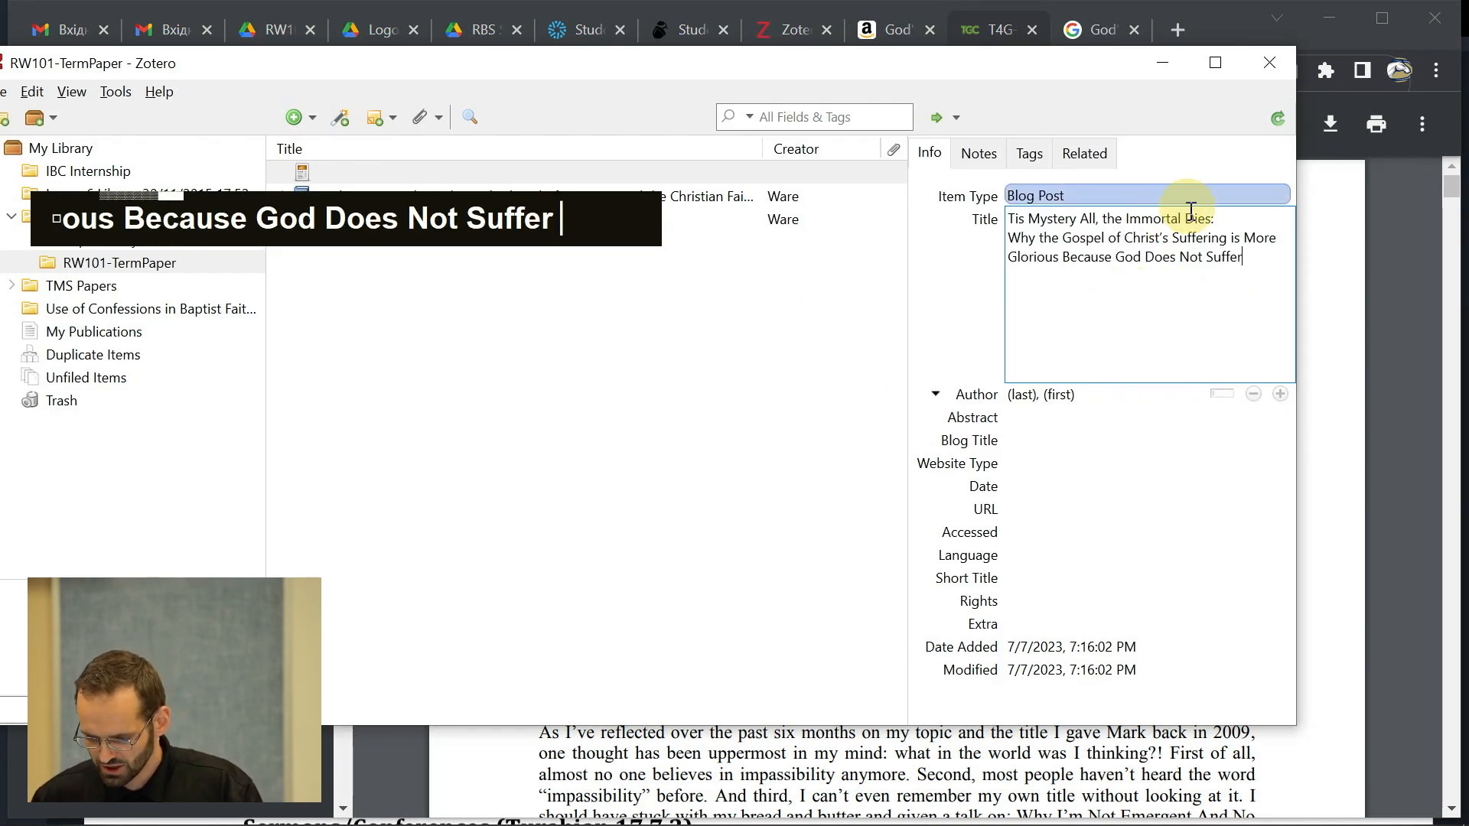
pyautogui.moveTo(1212, 219); pyautogui.dragTo(968, 216)
pyautogui.hotkey('ctrl', 'c')
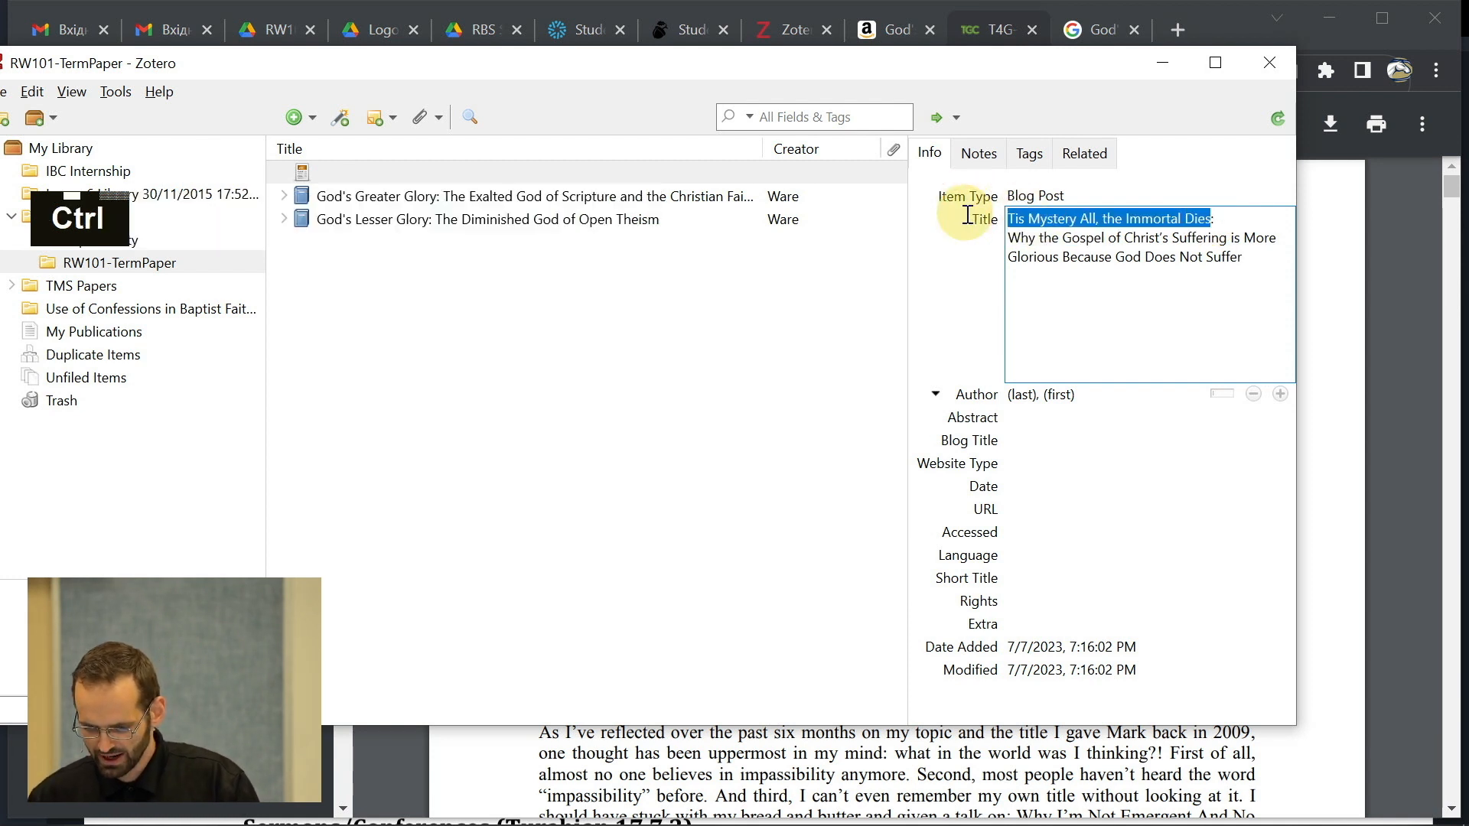
pyautogui.click(952, 303)
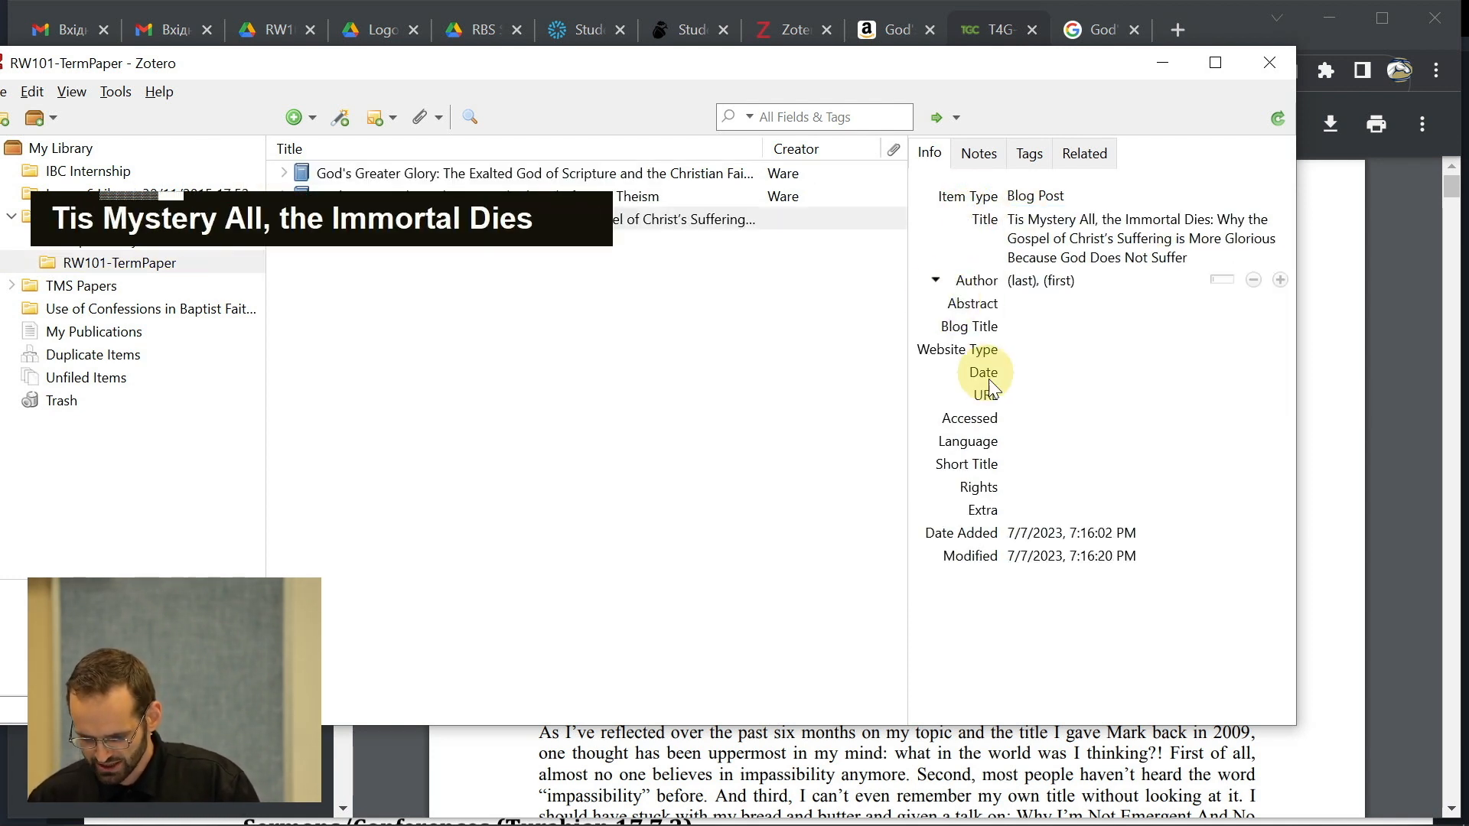
pyautogui.click(1015, 465)
pyautogui.hotkey('ctrl', 'v')
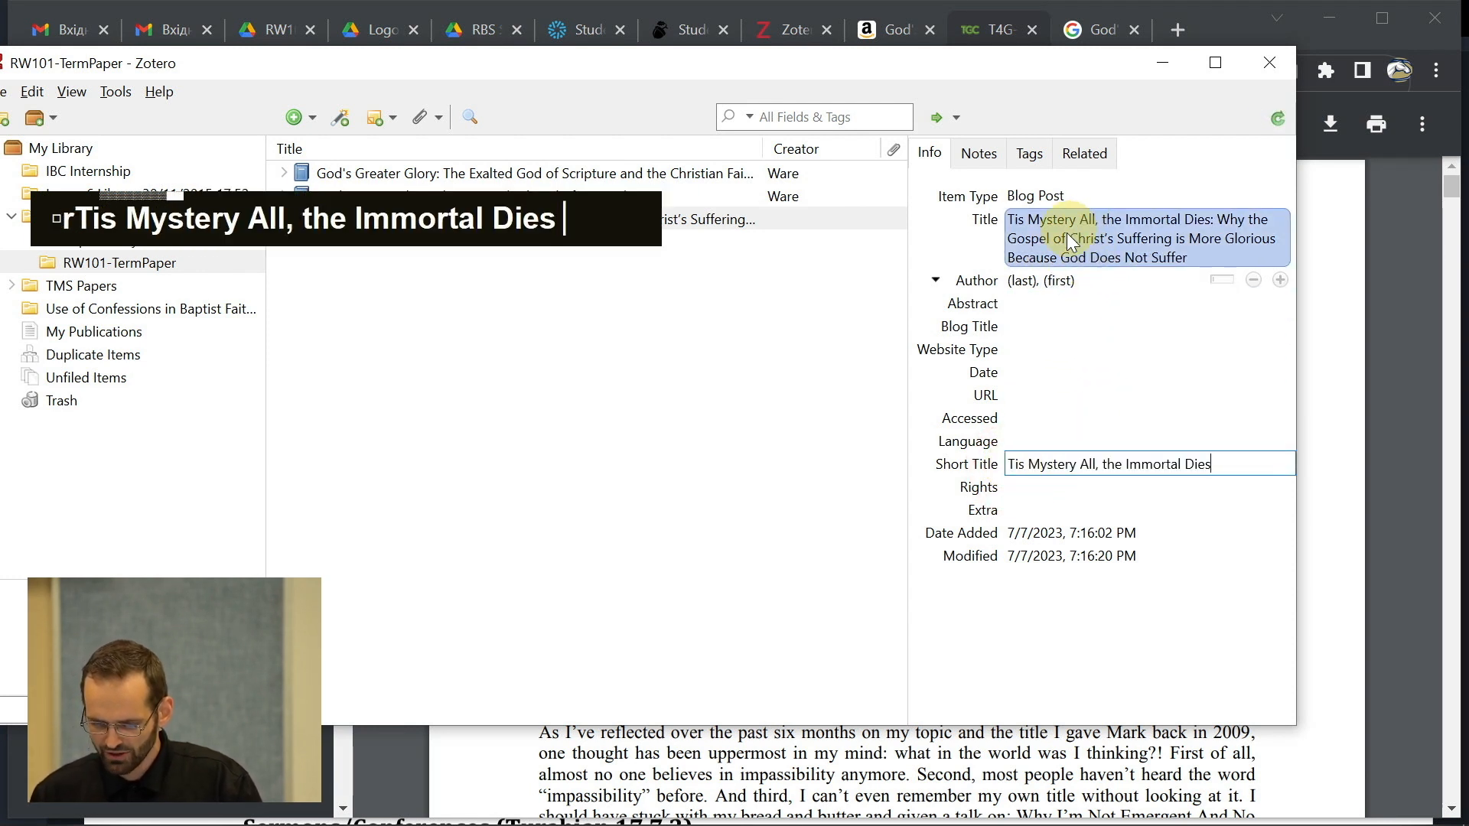
# - Add DeYoung as author, select the empty Blog Title field, and shift the window to reveal the PDF
pyautogui.click(1025, 280)
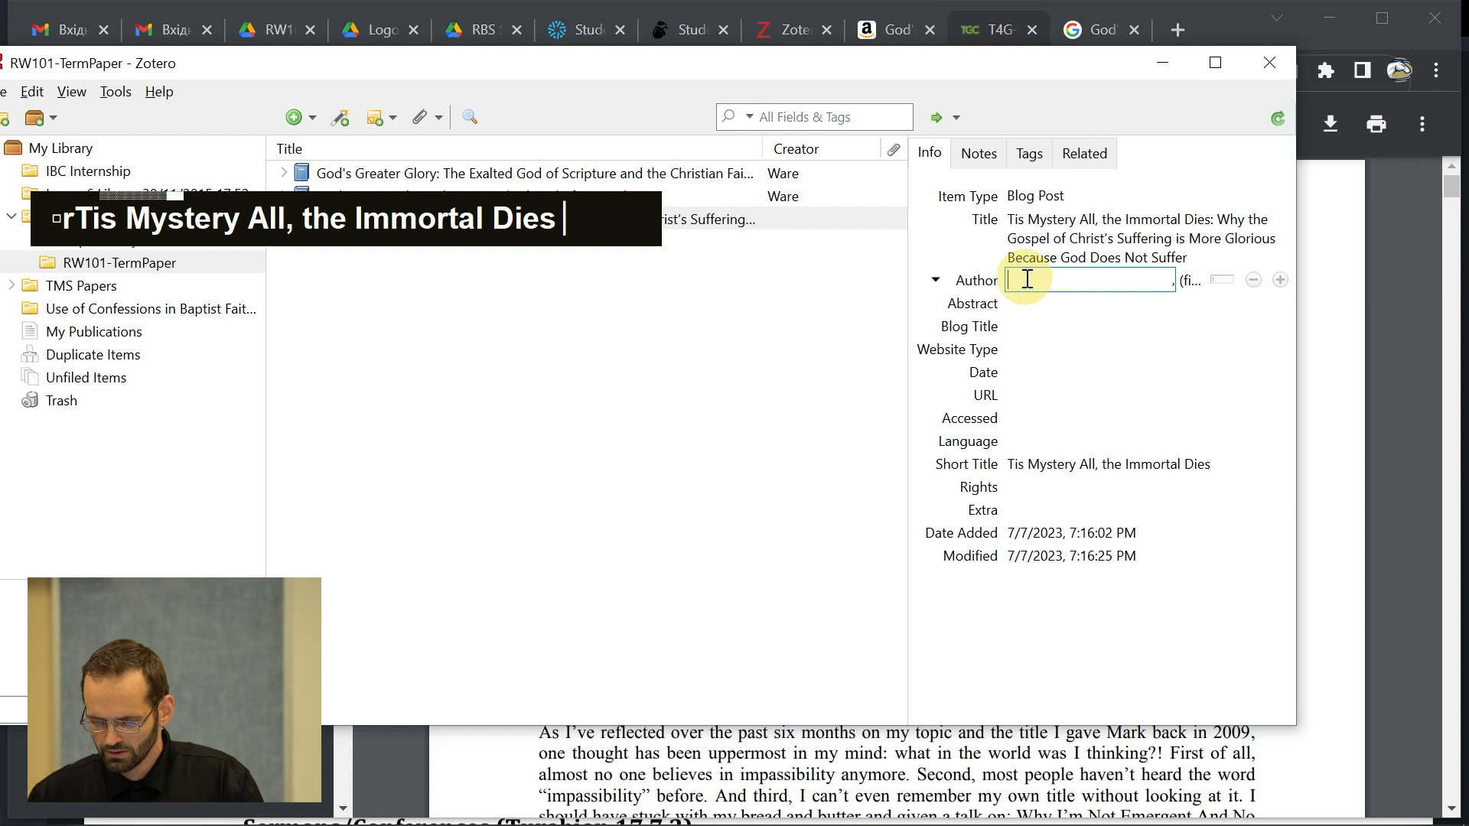
pyautogui.write('DeY')
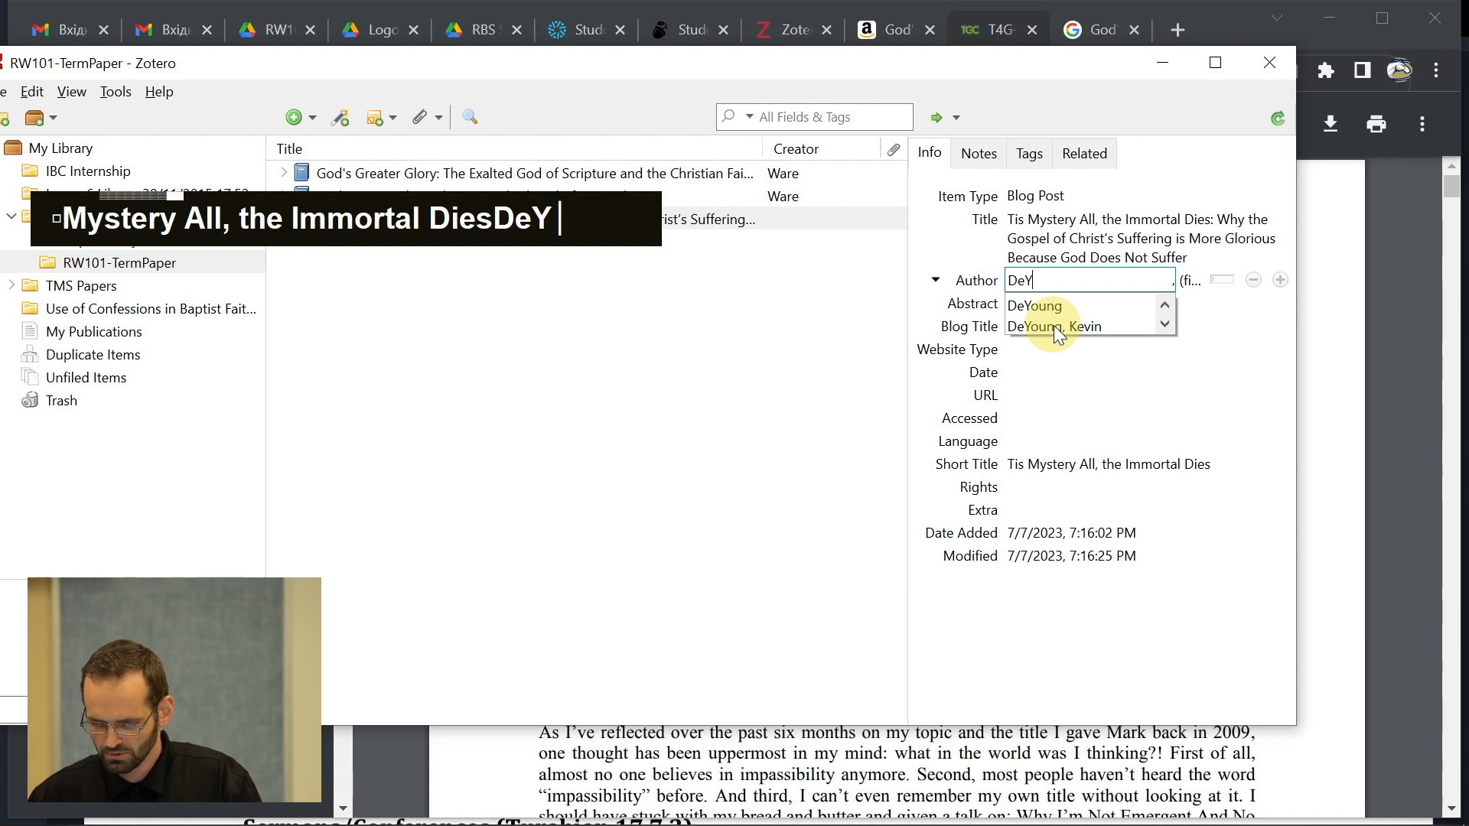
pyautogui.click(1053, 326)
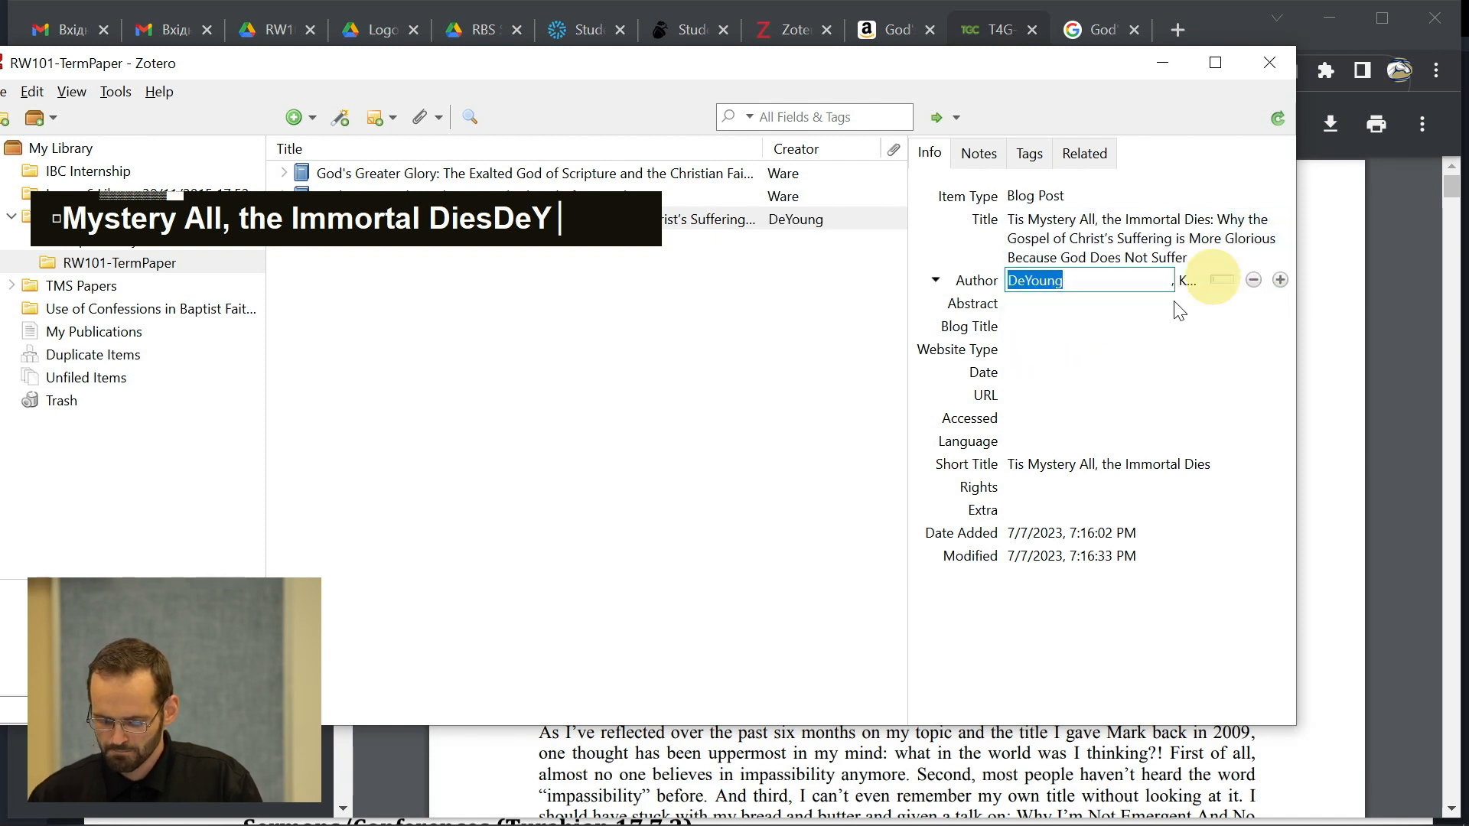
pyautogui.click(1039, 325)
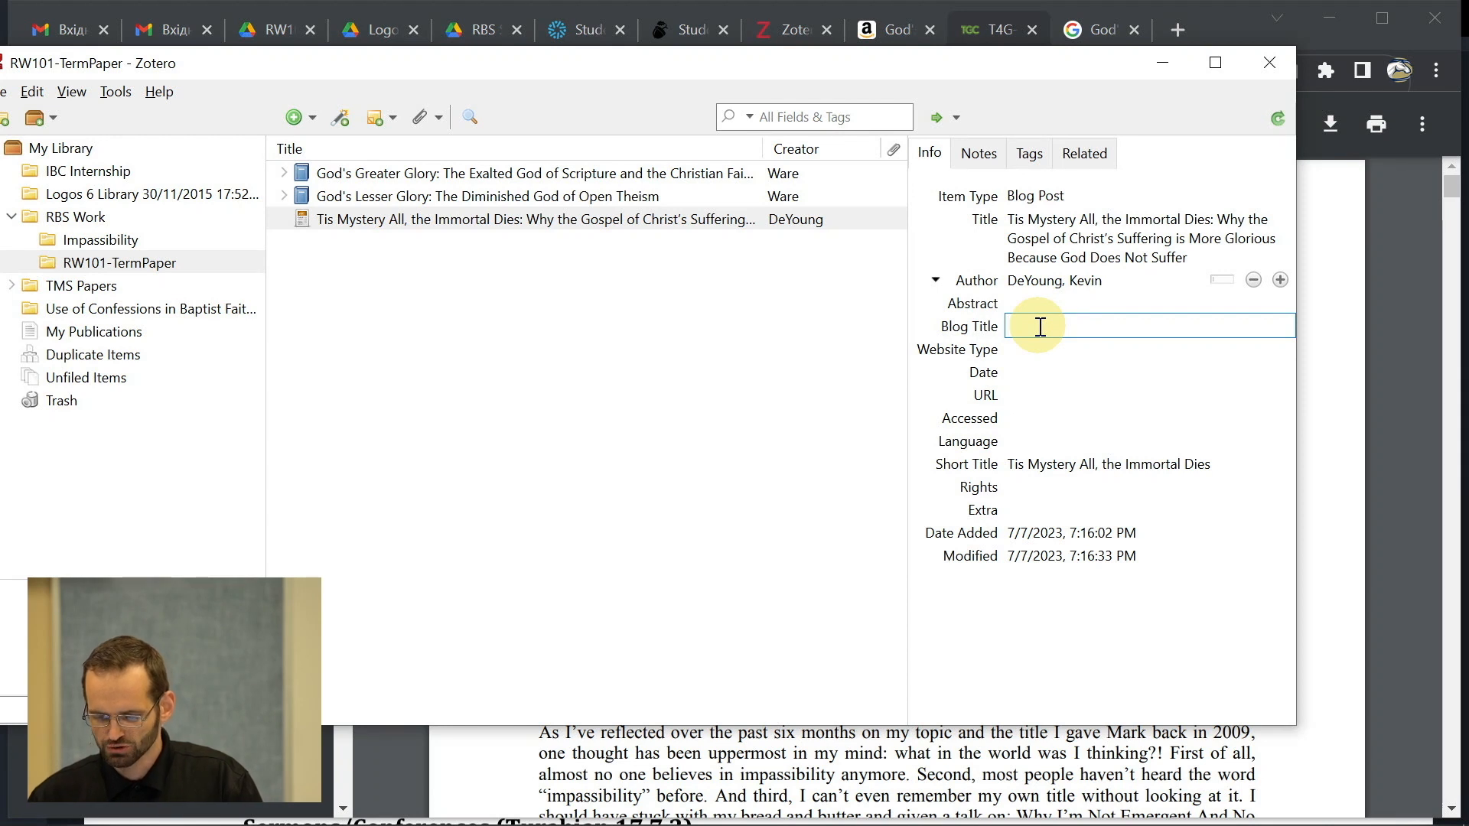
pyautogui.click(1021, 228)
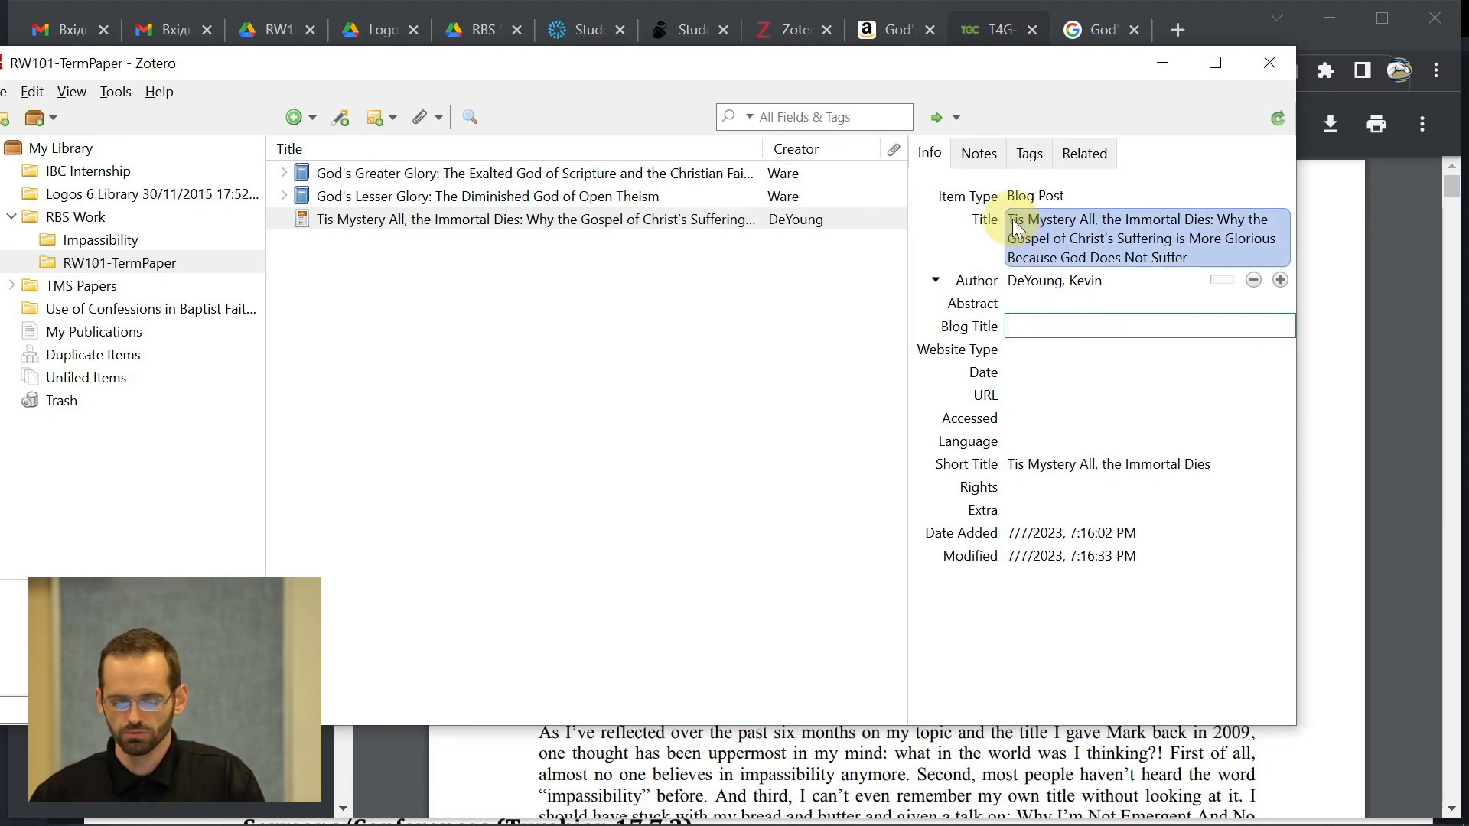
pyautogui.click(1029, 325)
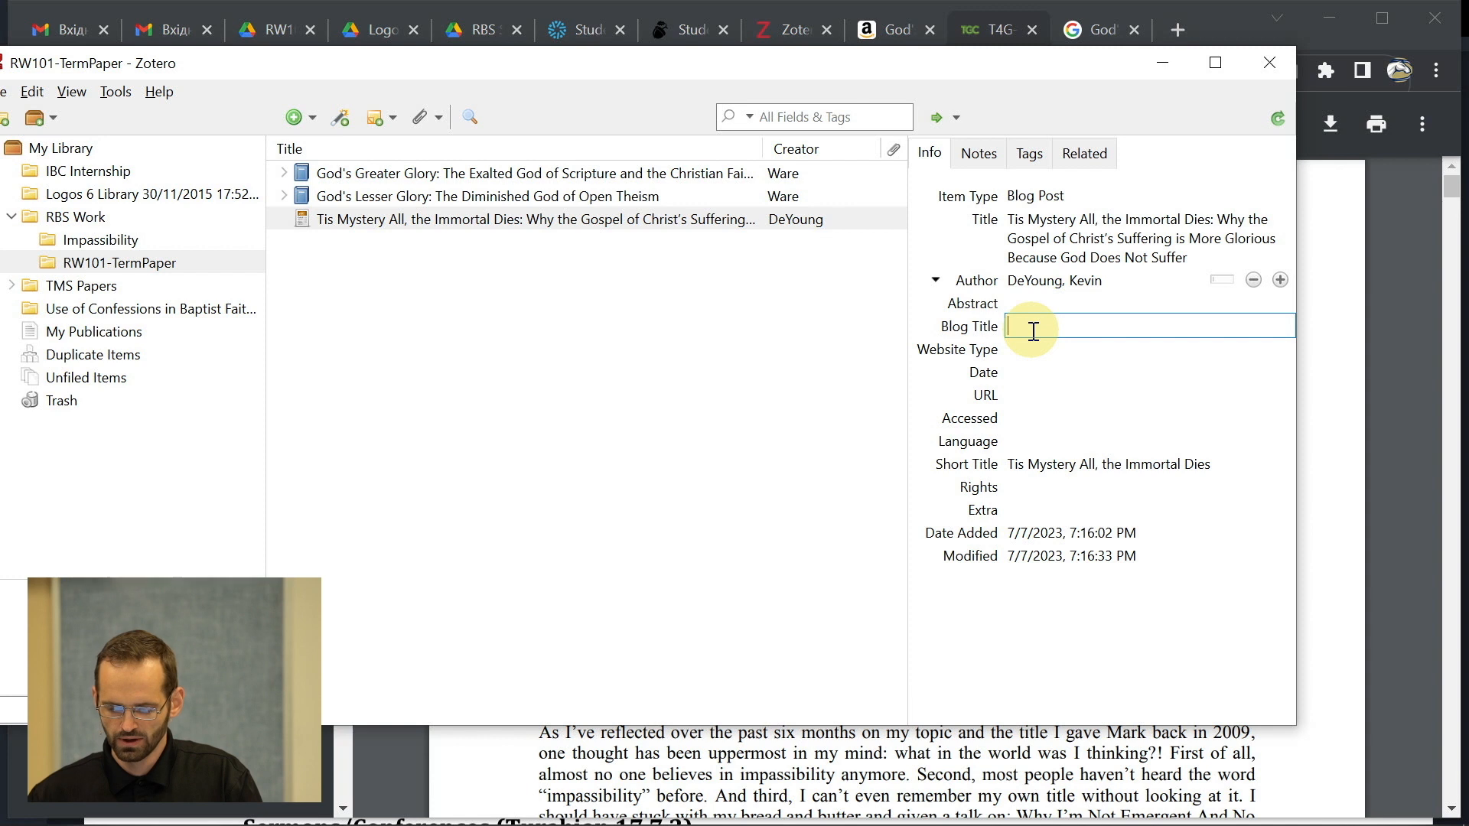
pyautogui.moveTo(979, 77); pyautogui.dragTo(1030, 154)
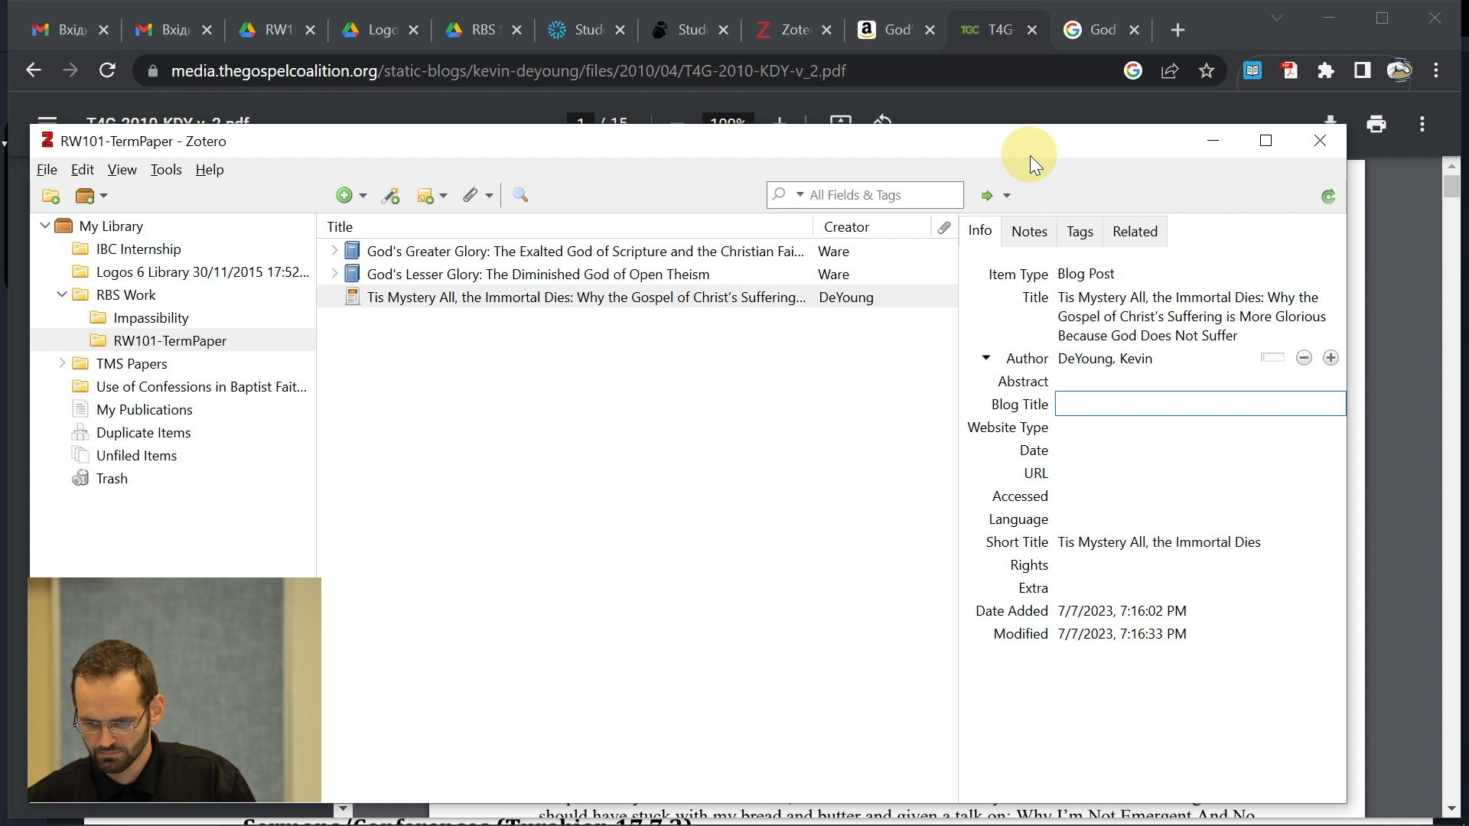
pyautogui.moveTo(1000, 141); pyautogui.dragTo(1050, 114)
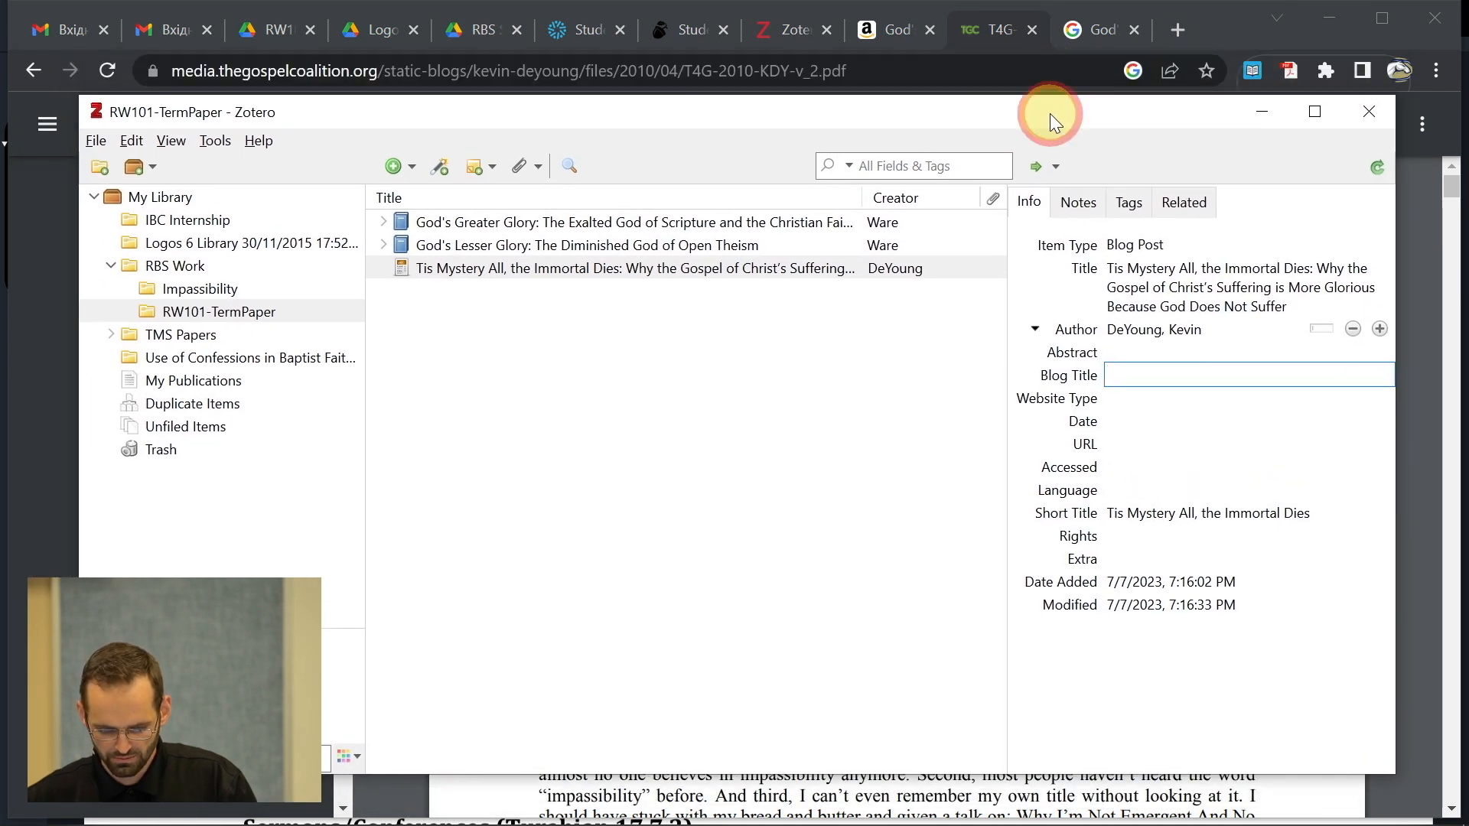
# - Drag the DeYoung blog post from Impassibility into RW101-TermPaper, then open that collection
pyautogui.click(214, 291)
pyautogui.scroll(-3, 508, 485)
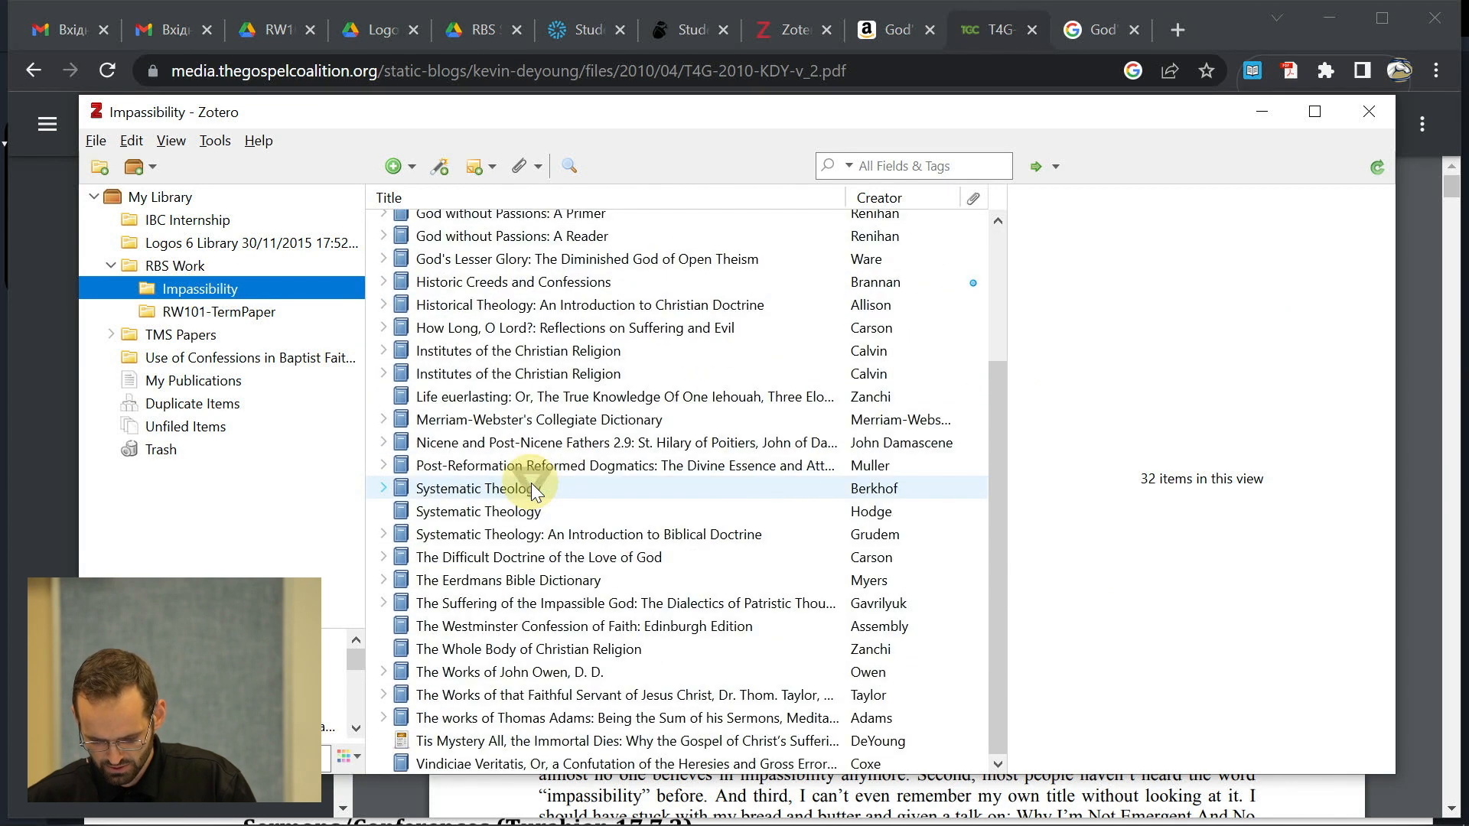
pyautogui.click(597, 742)
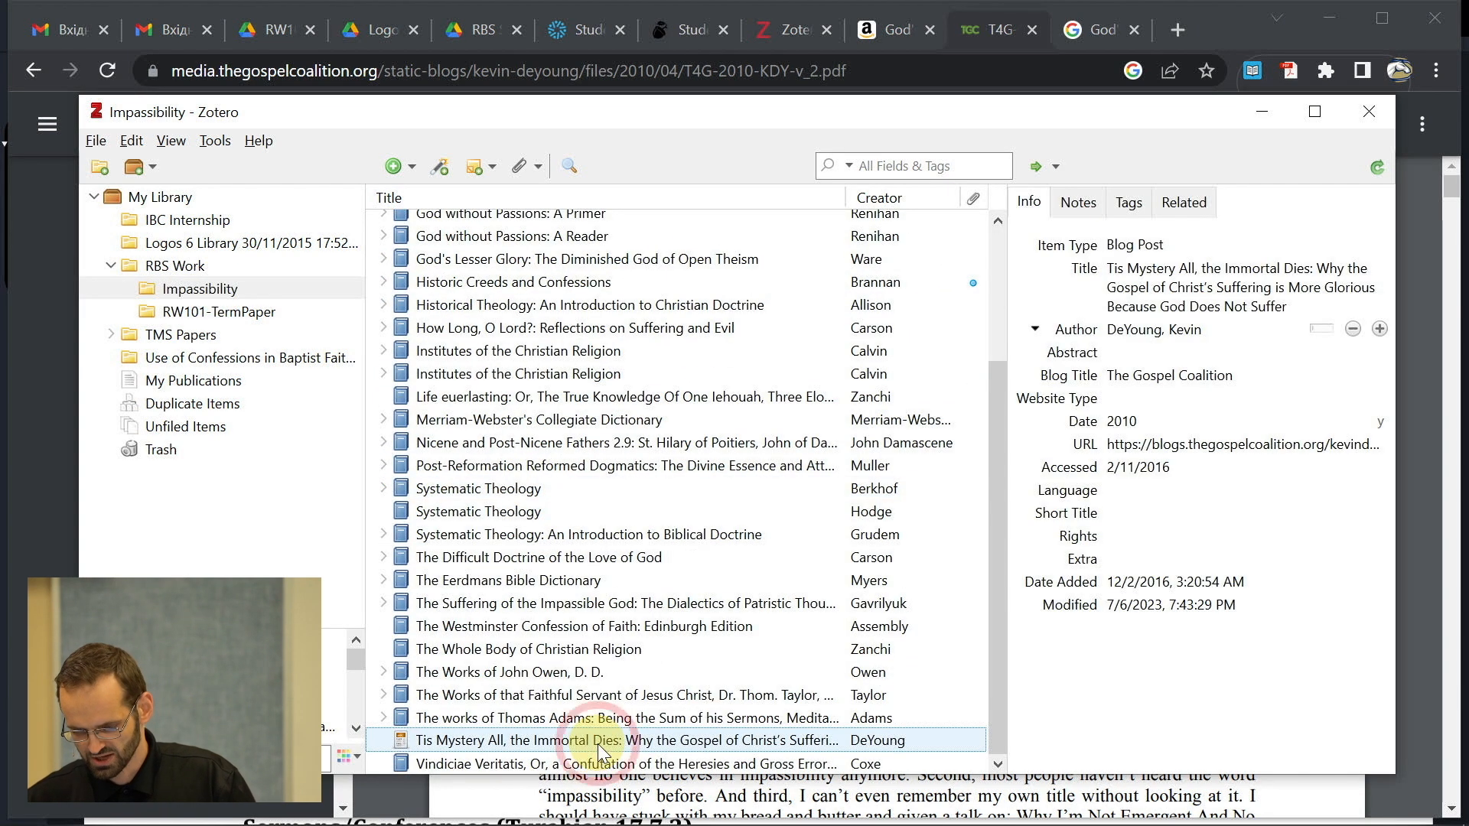
pyautogui.click(1223, 375)
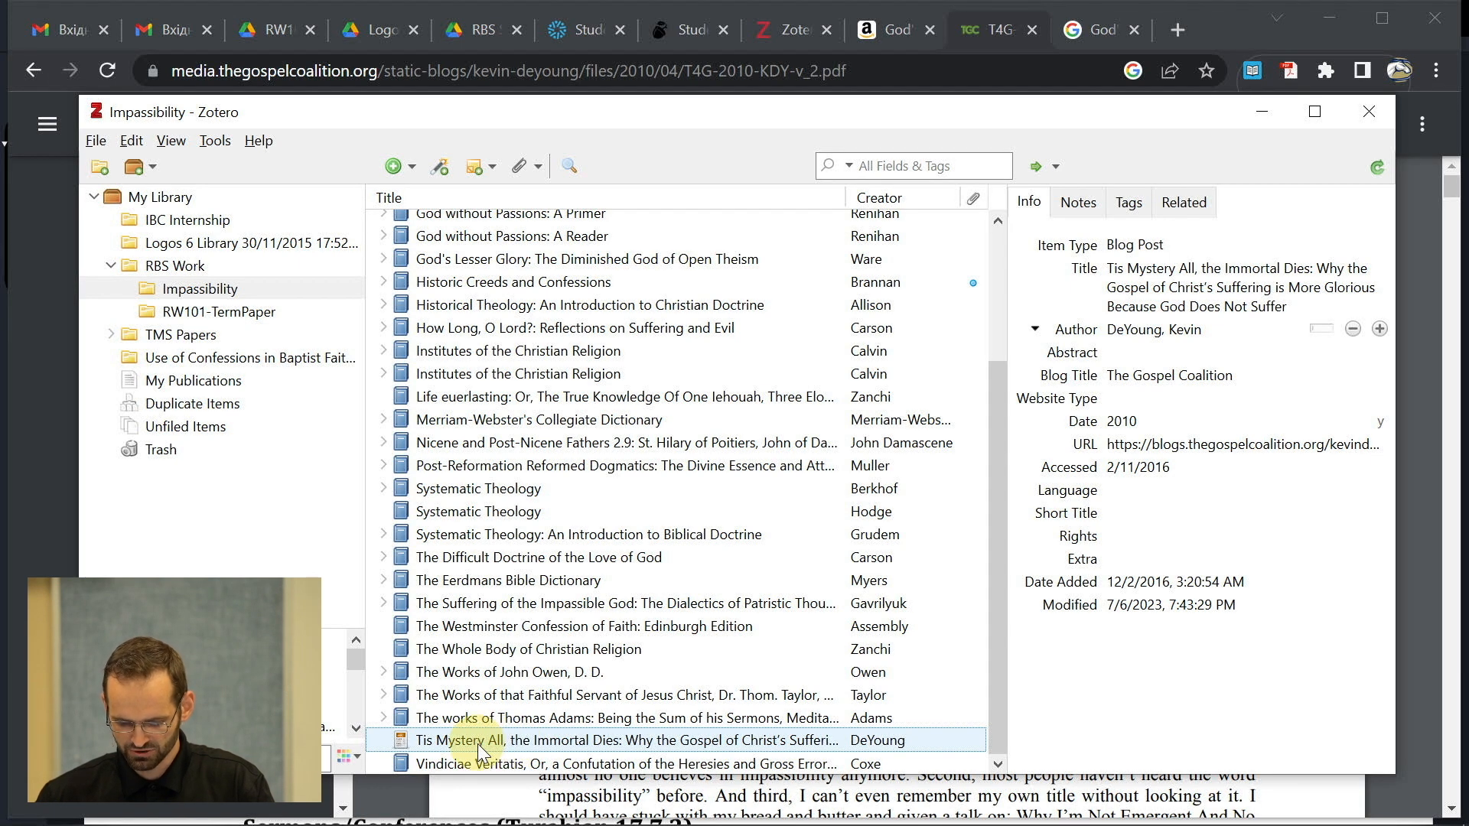
pyautogui.moveTo(477, 744); pyautogui.dragTo(209, 310)
pyautogui.click(507, 731)
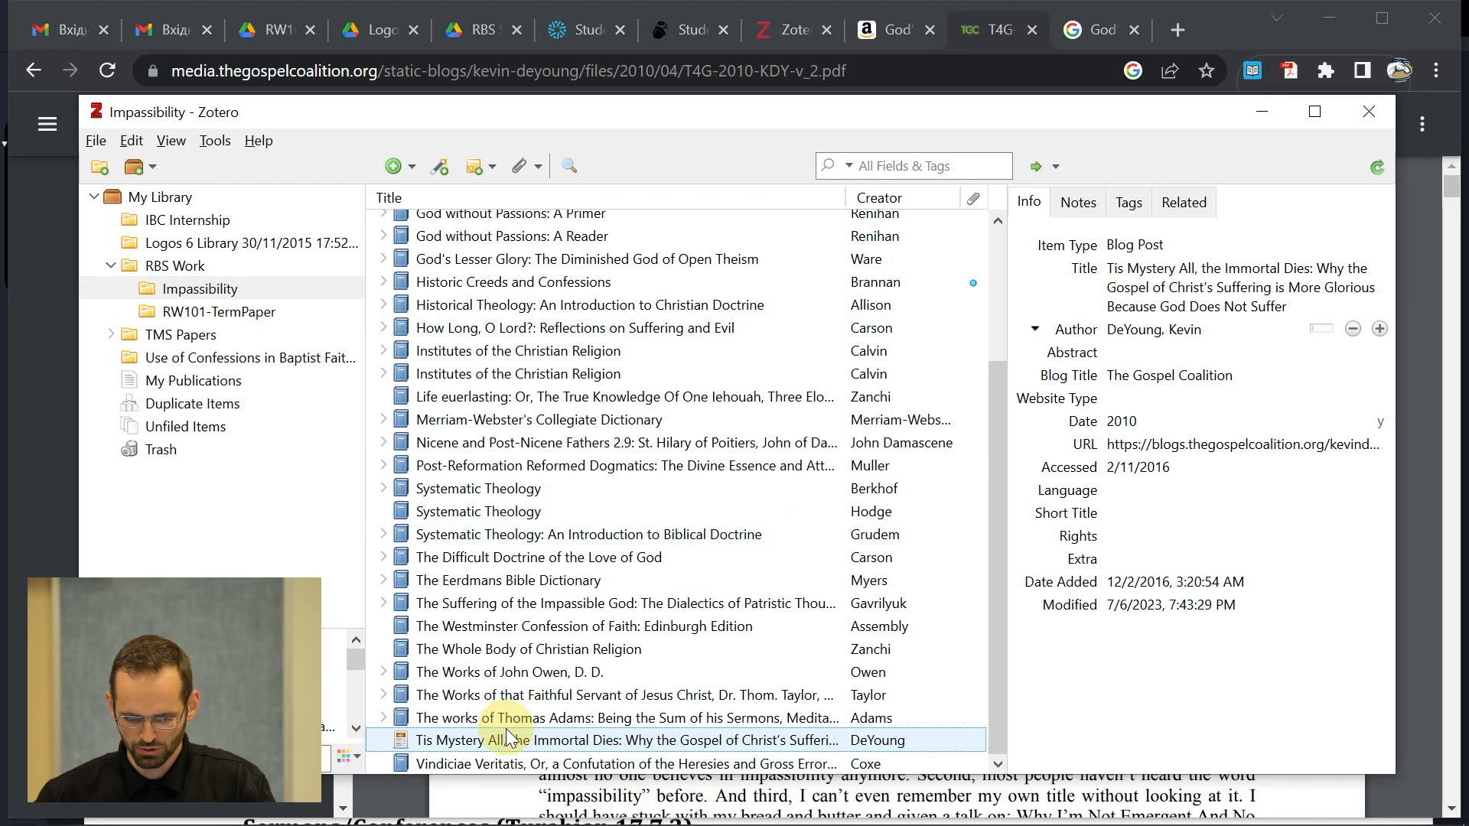
pyautogui.click(232, 314)
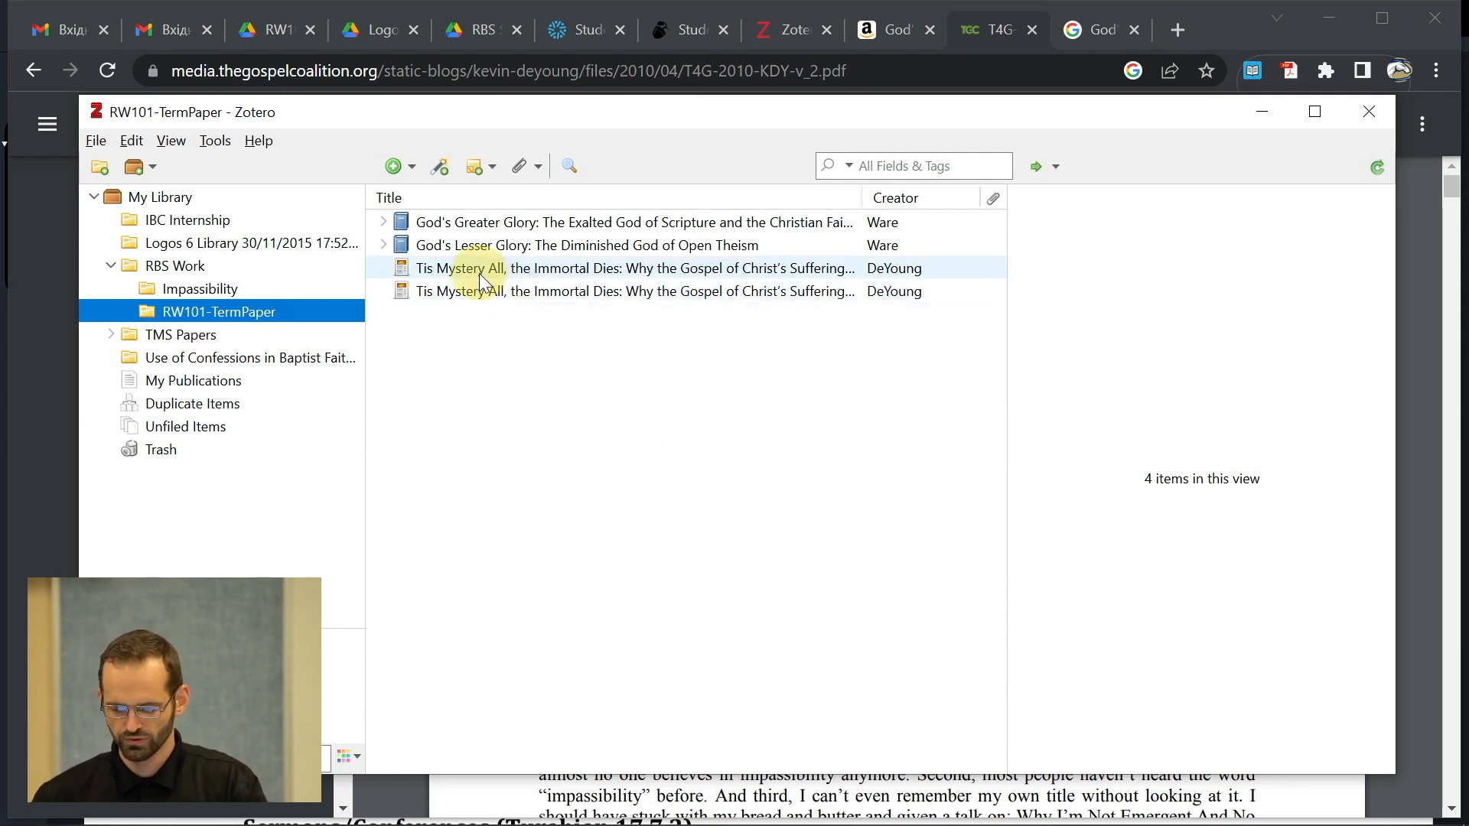
# - Move the incomplete duplicate DeYoung blog post to the Trash
pyautogui.click(480, 280)
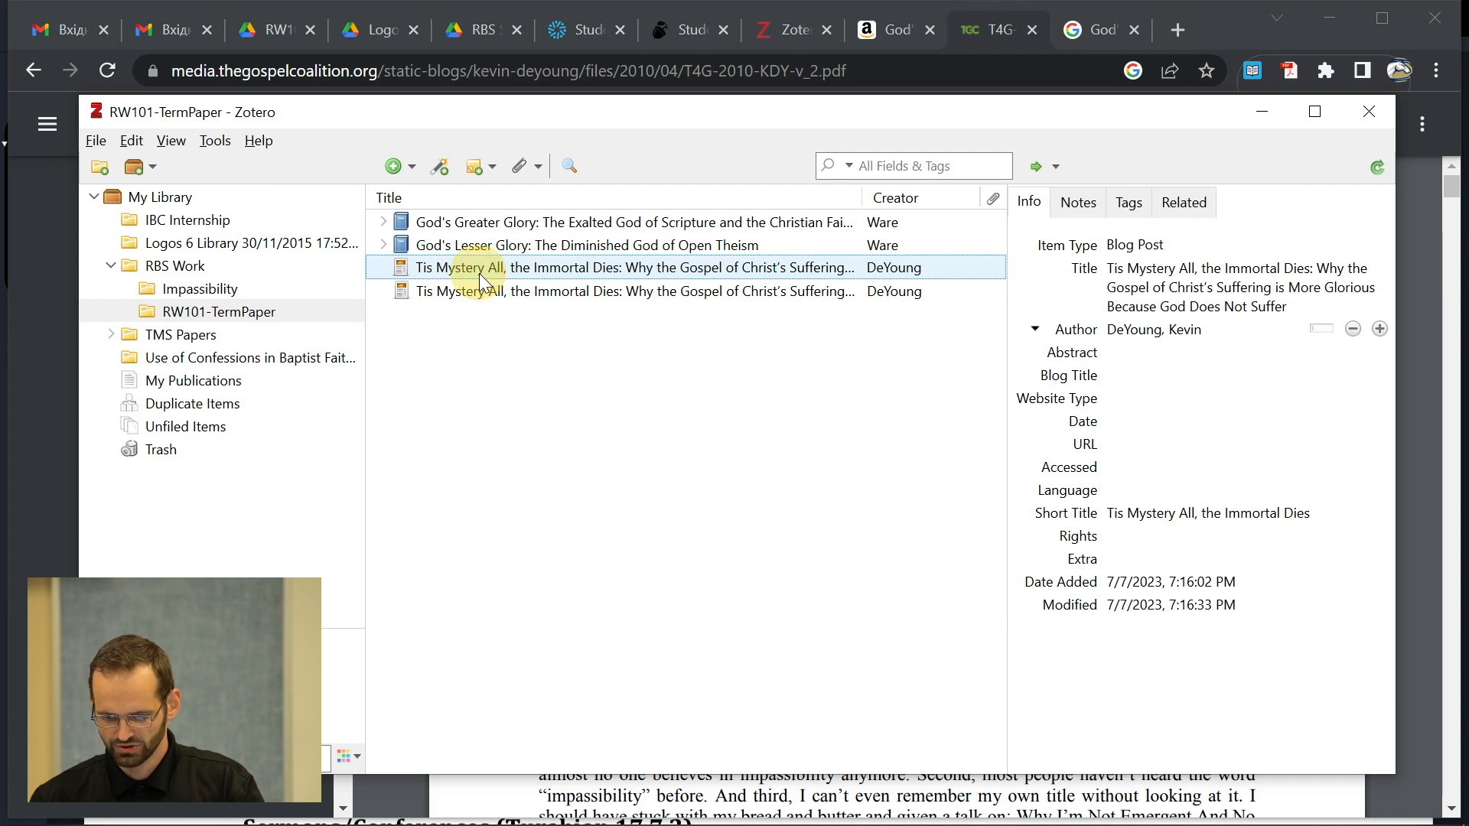
pyautogui.rightClick(479, 273)
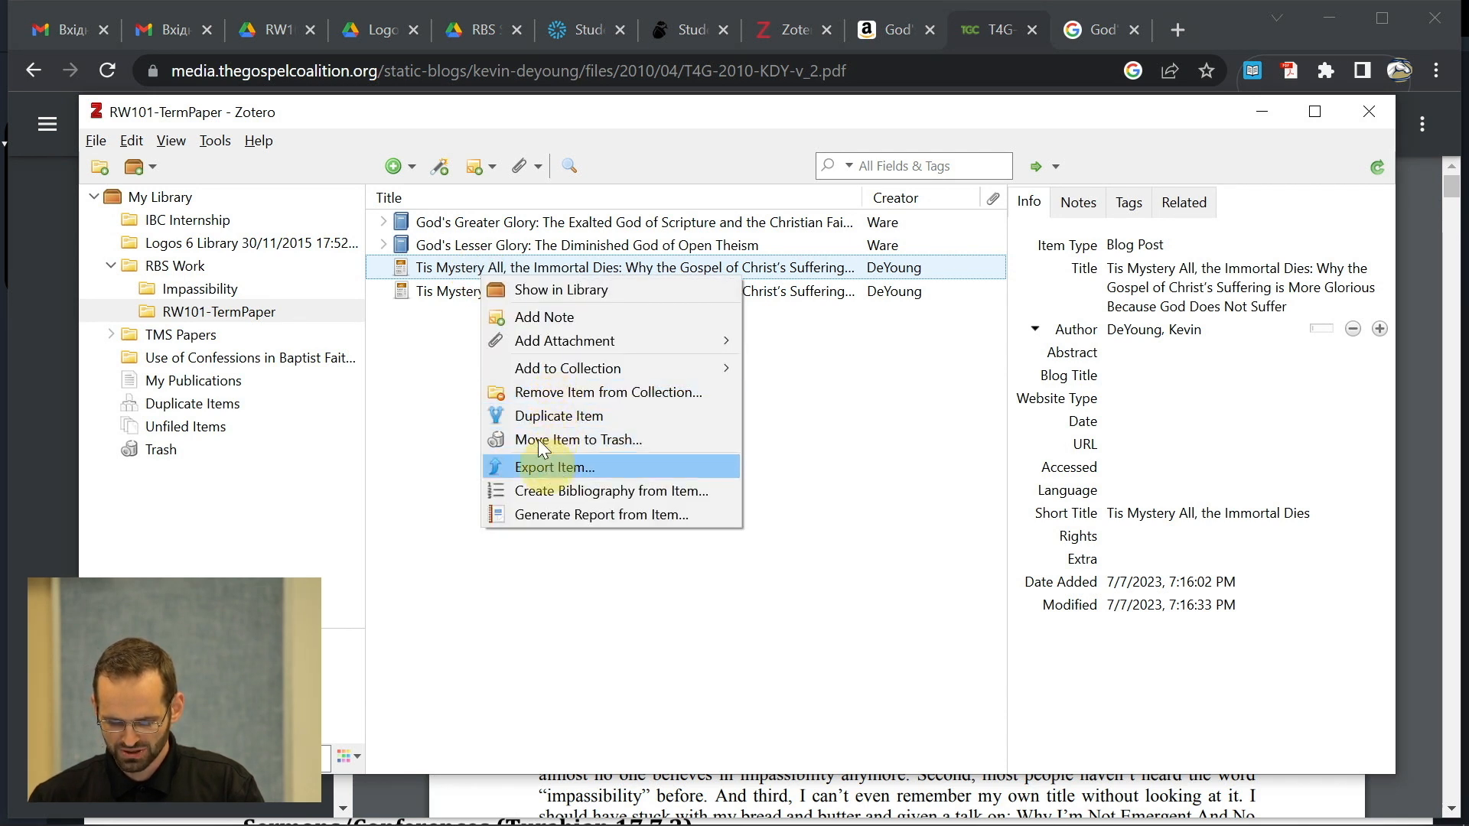
pyautogui.click(563, 443)
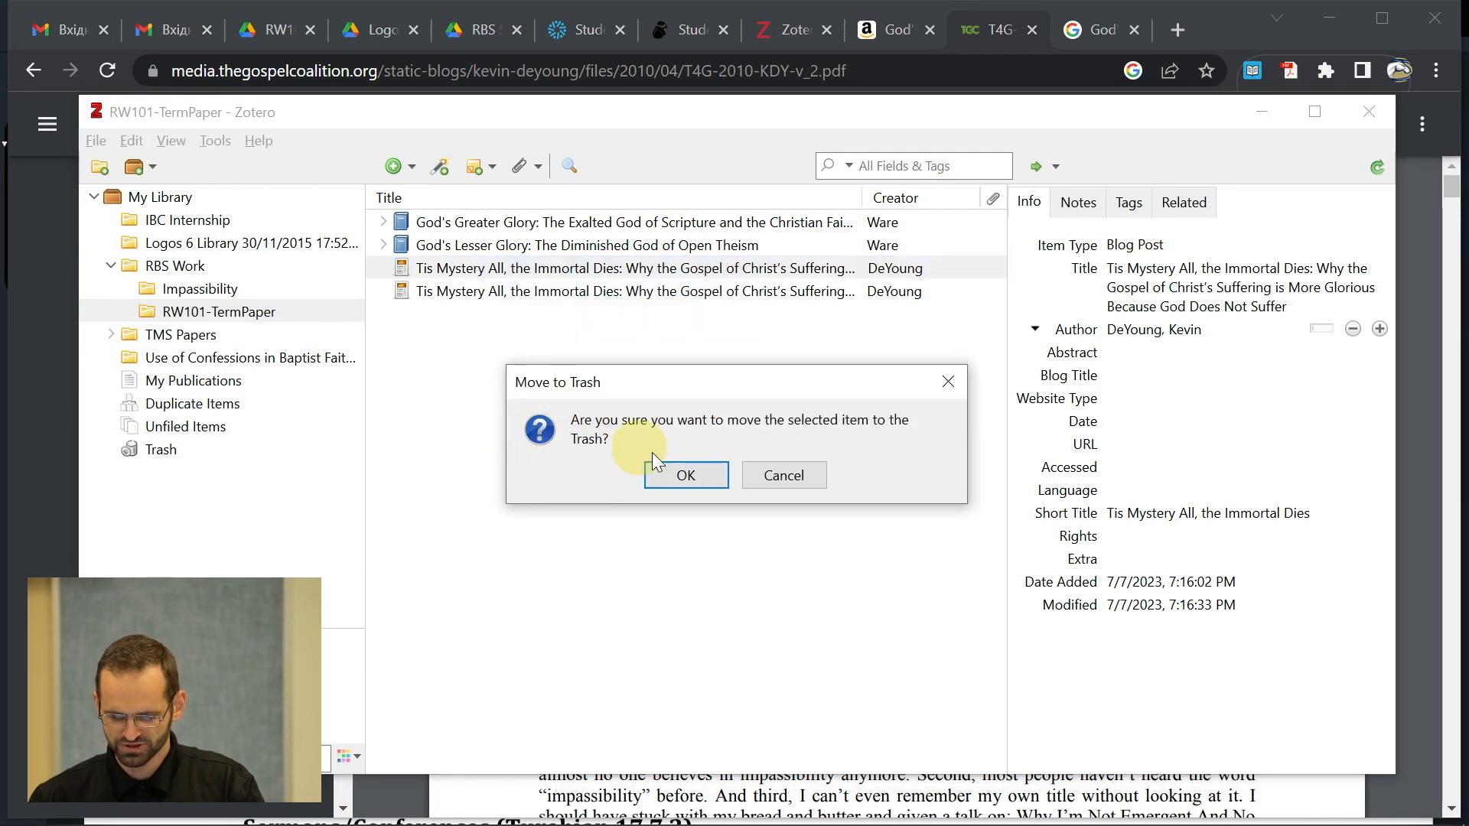
pyautogui.click(665, 479)
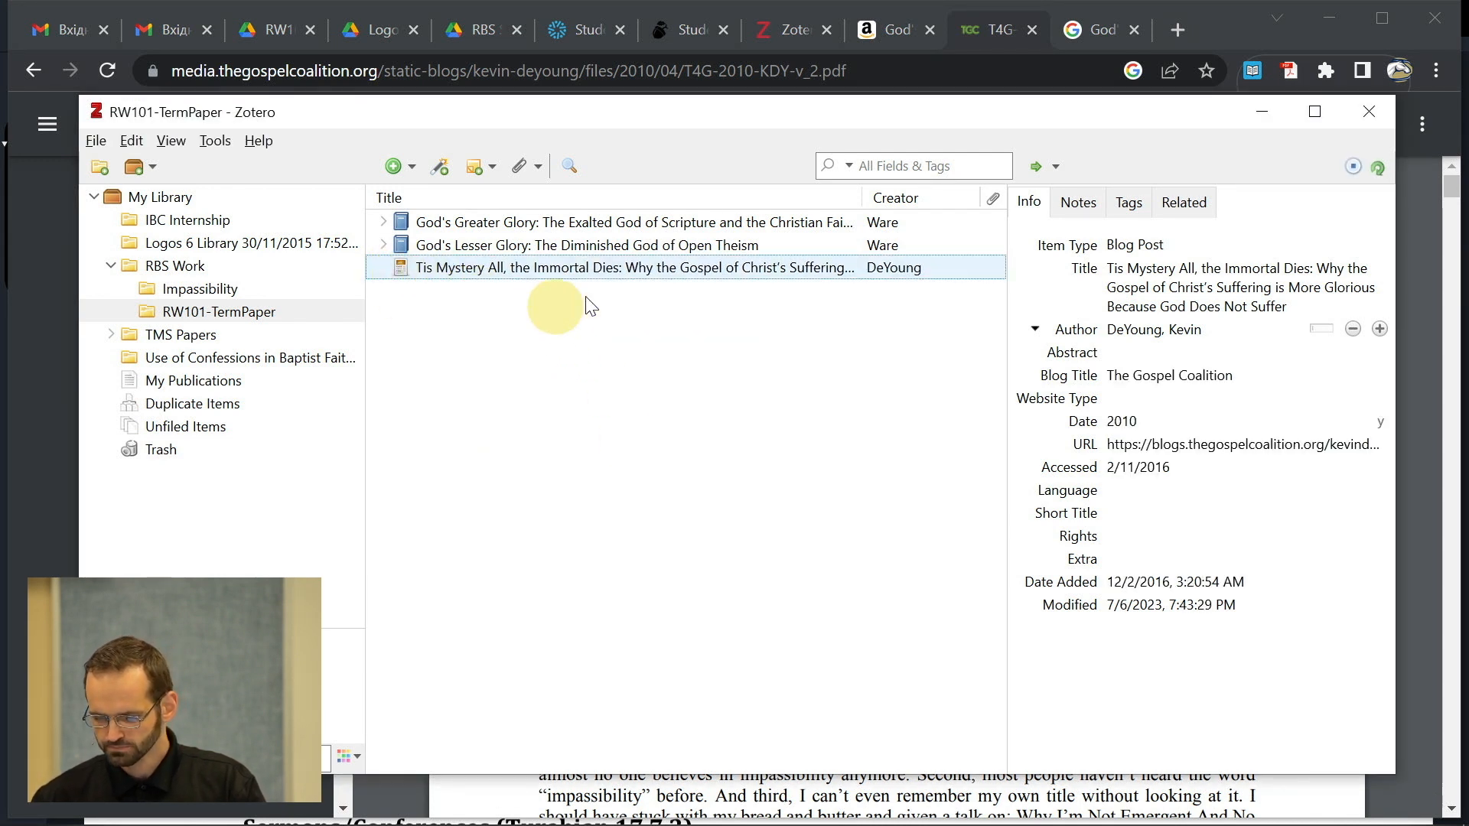
# - Check the remaining DeYoung entry's accessed and publication dates
pyautogui.click(1151, 468)
pyautogui.click(1119, 422)
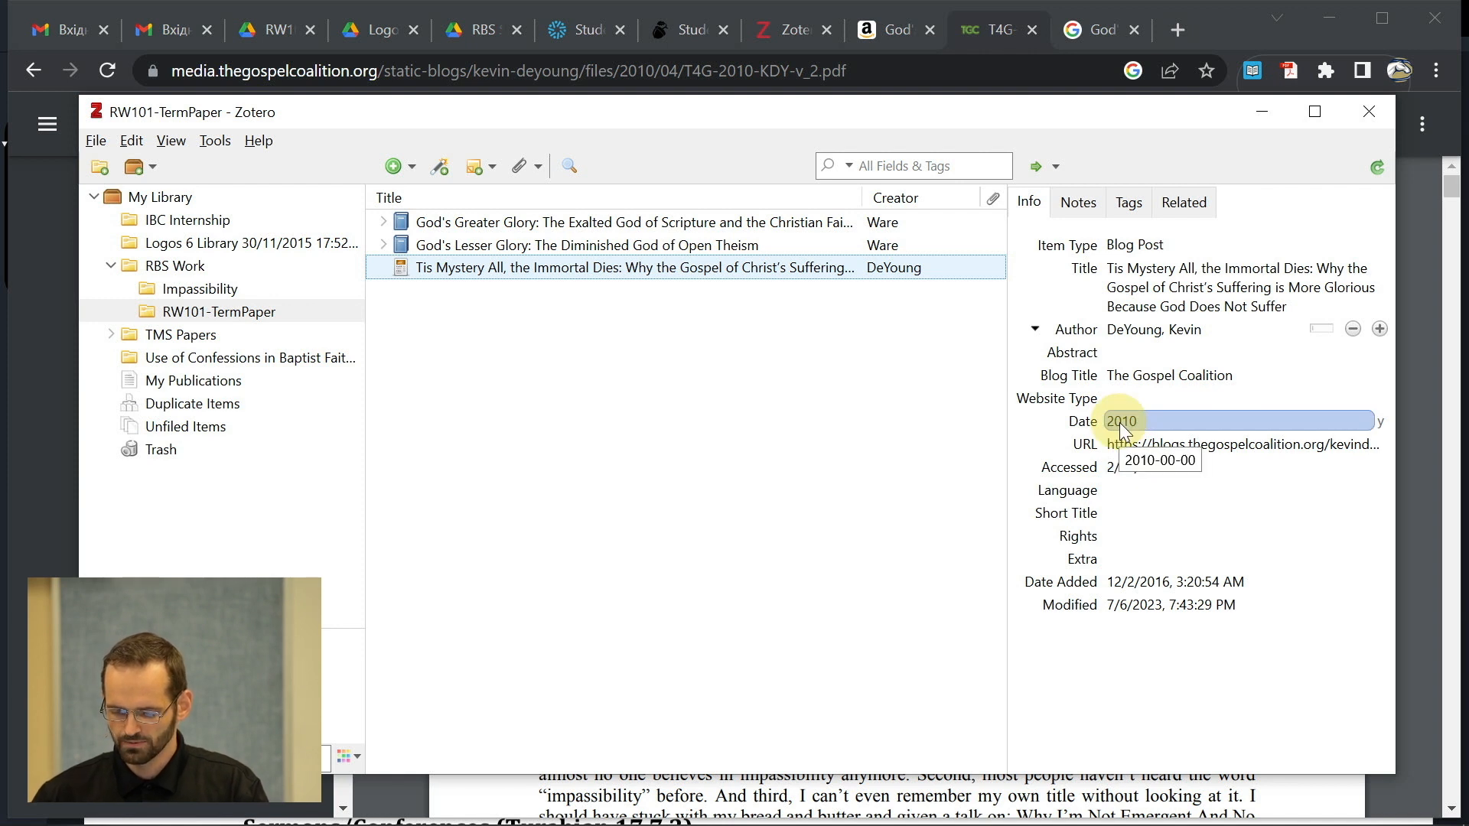
pyautogui.press('Return')
# - Scroll the DeYoung PDF in Chrome to find its copyright line
pyautogui.click(1033, 809)
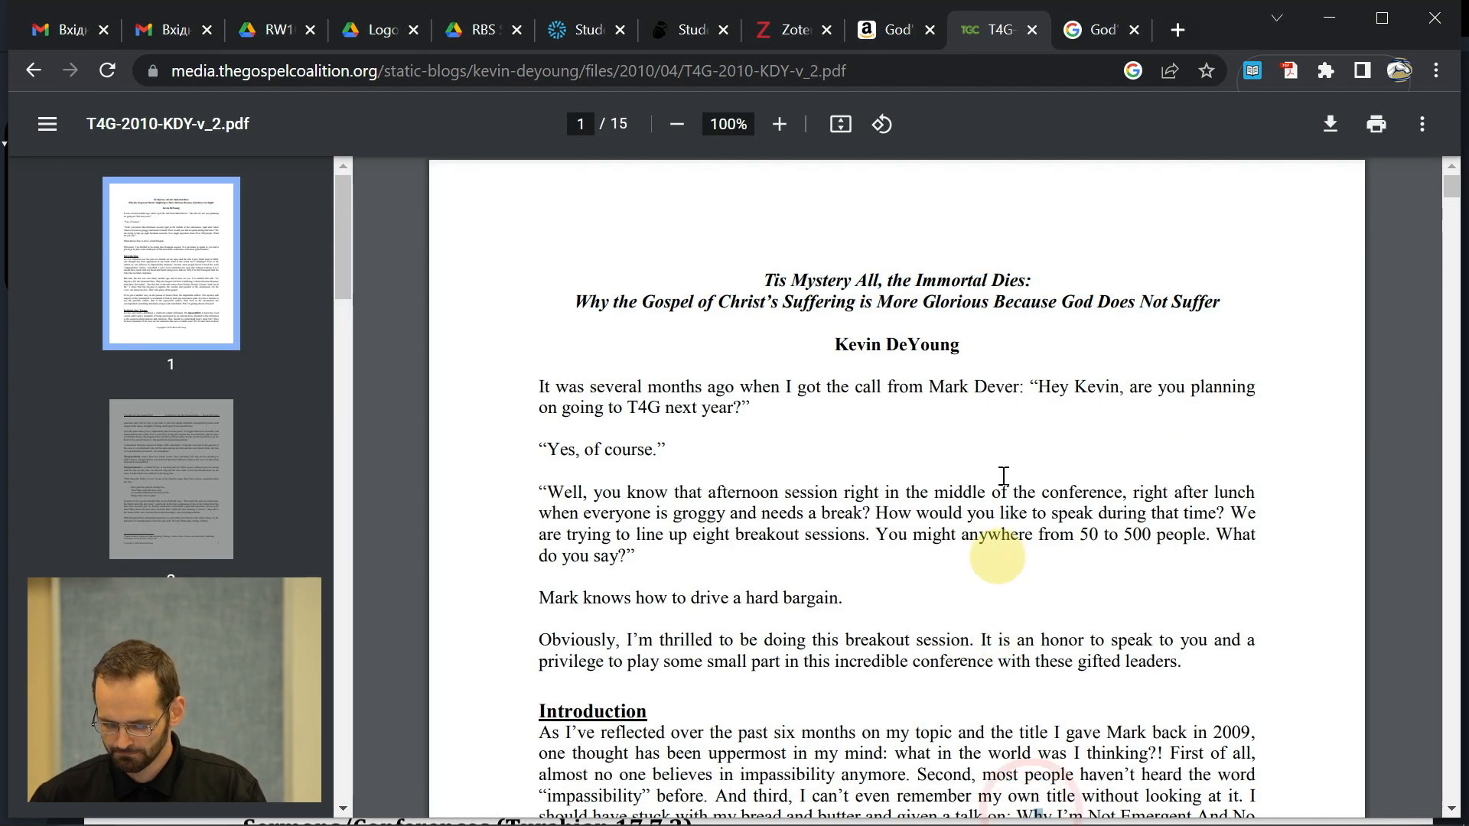
pyautogui.scroll(-4, 1007, 426)
pyautogui.scroll(4, 1007, 425)
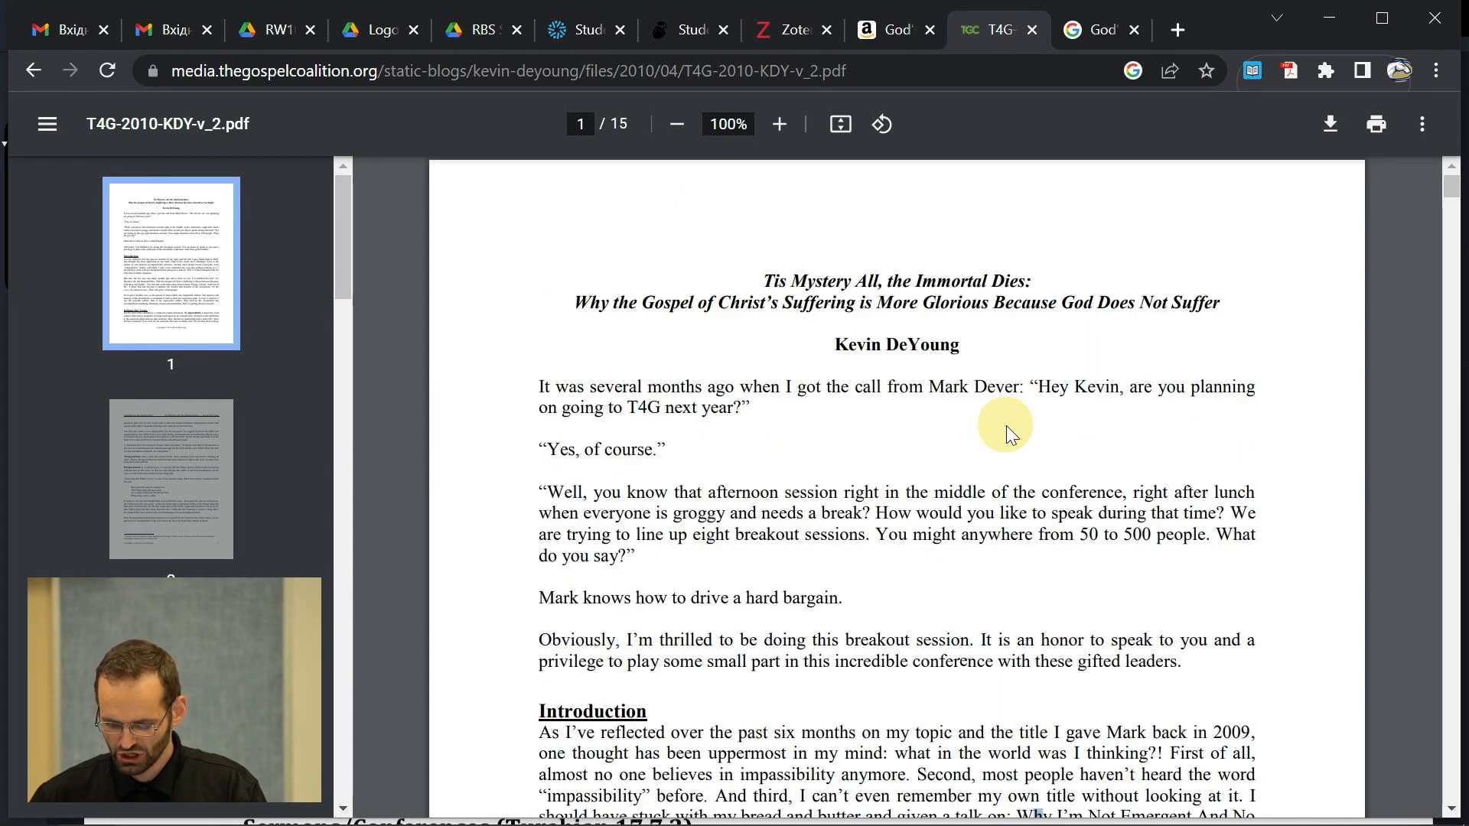
pyautogui.scroll(-12, 1007, 426)
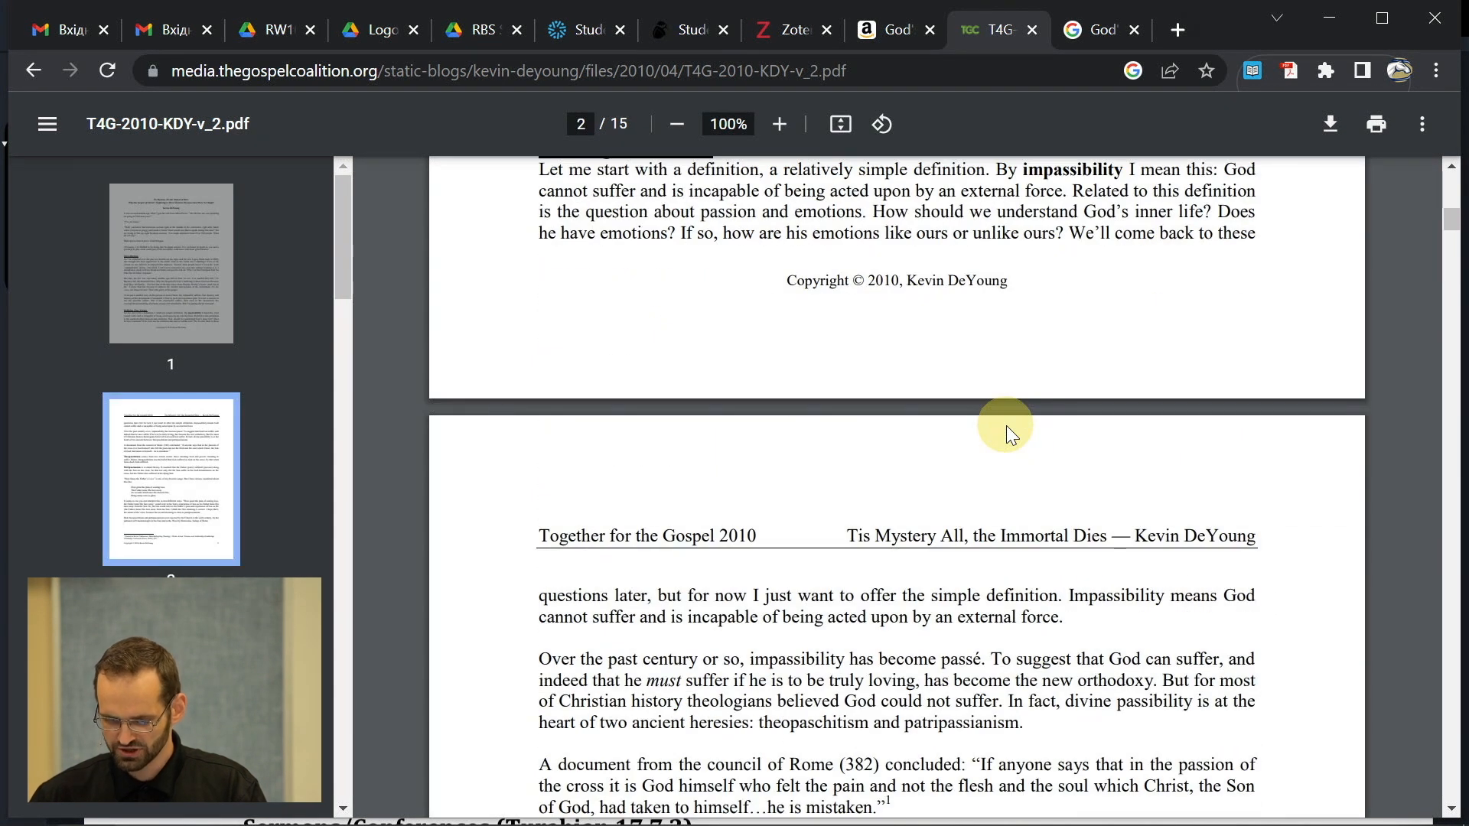
pyautogui.scroll(-1, 1007, 425)
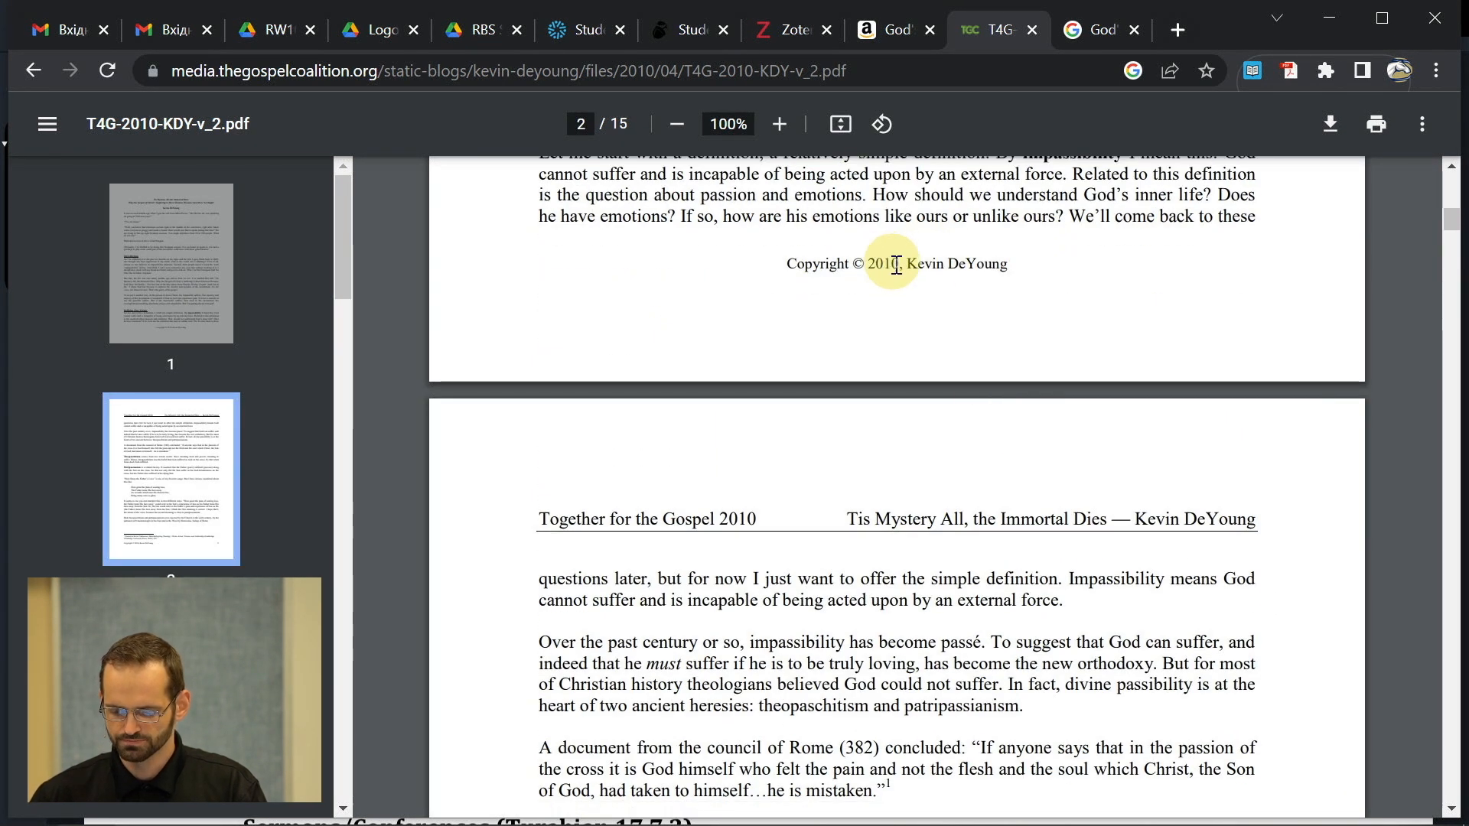
pyautogui.scroll(13, 892, 253)
# - Review the DeYoung entry's 2010 Date, Accessed, Language and Short Title fields in Zotero
pyautogui.hotkey('alt', 'Tab')
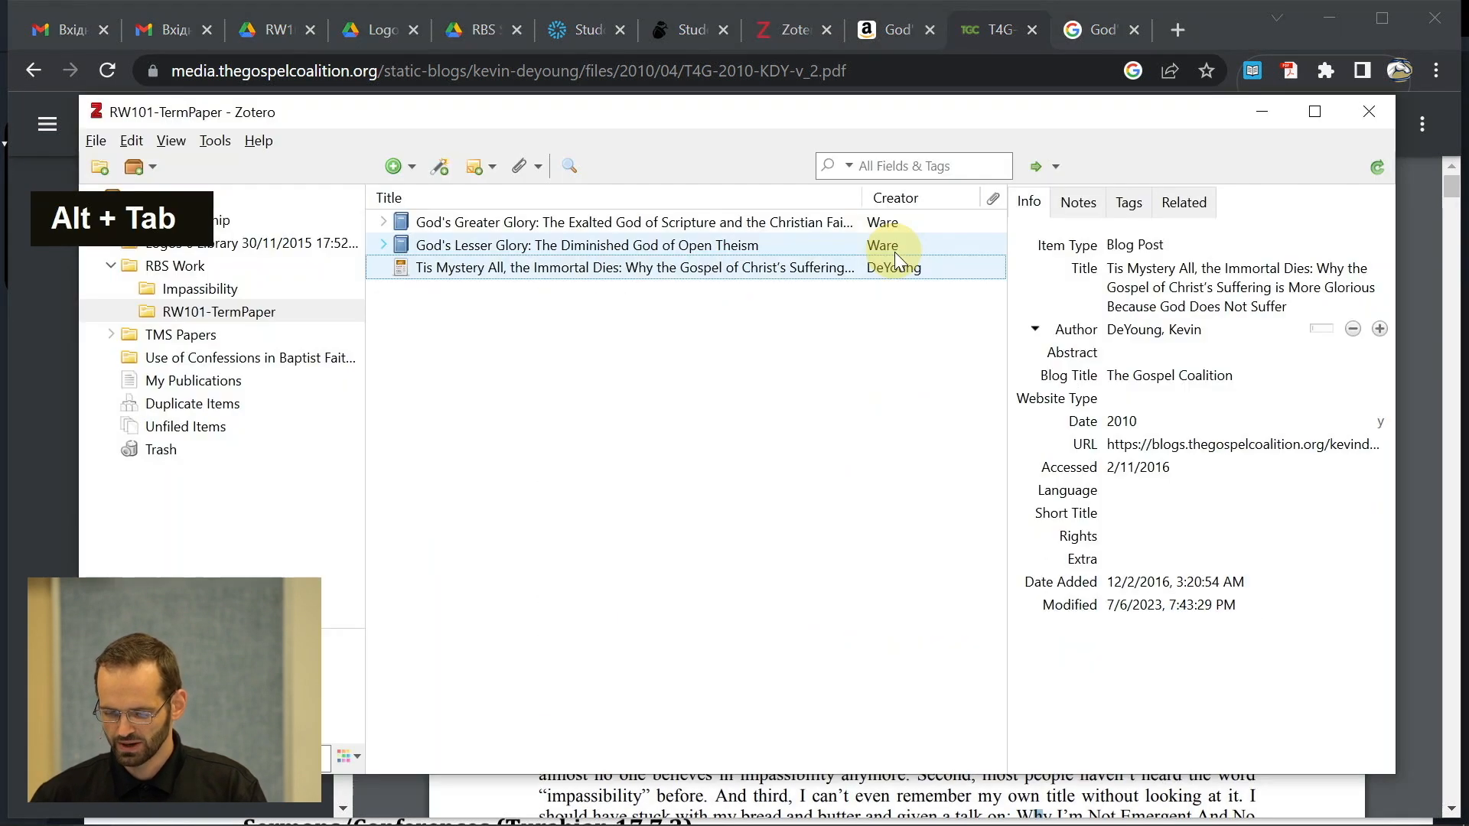
pyautogui.click(1134, 421)
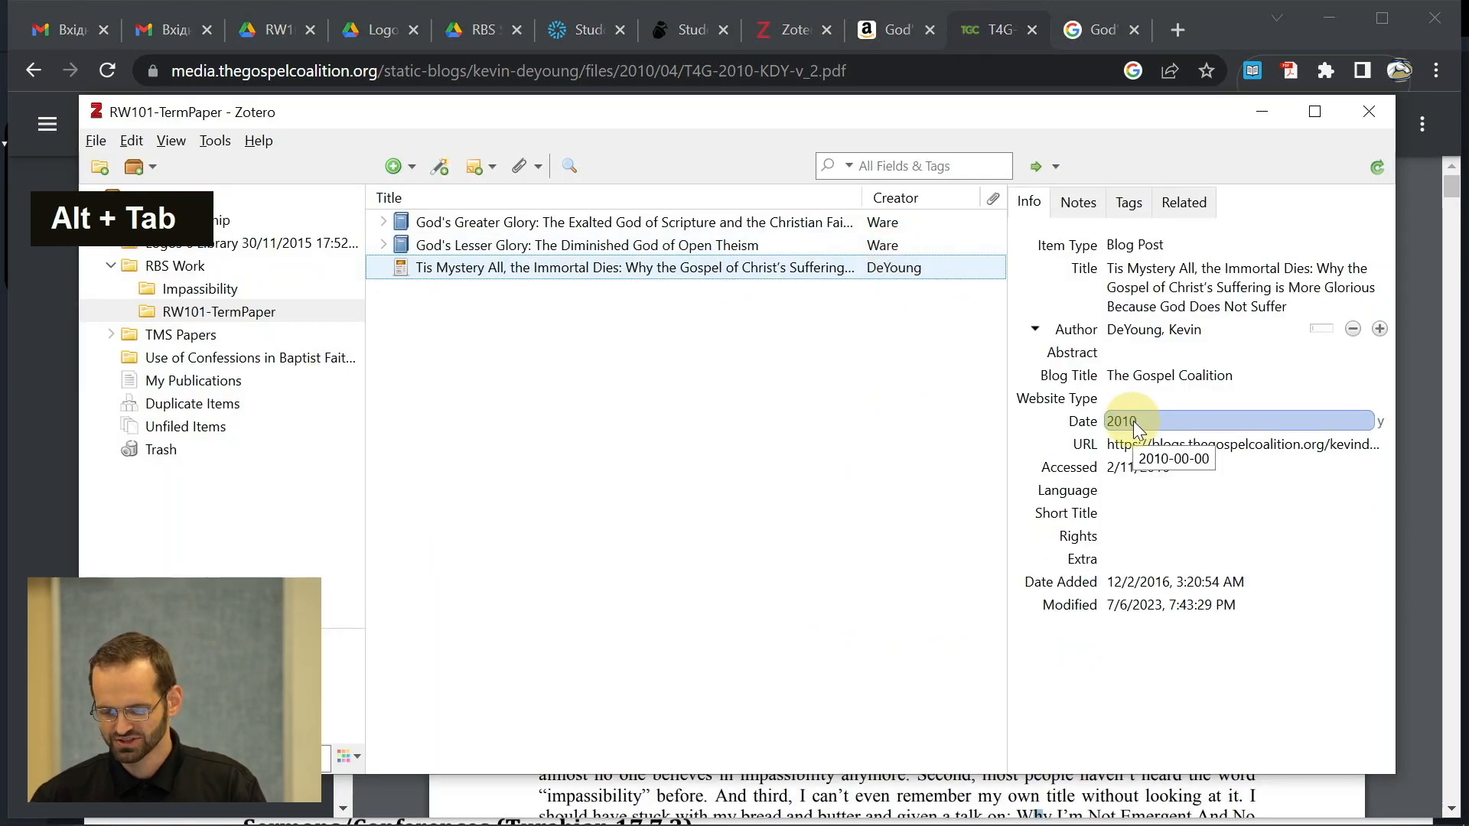
pyautogui.click(1129, 467)
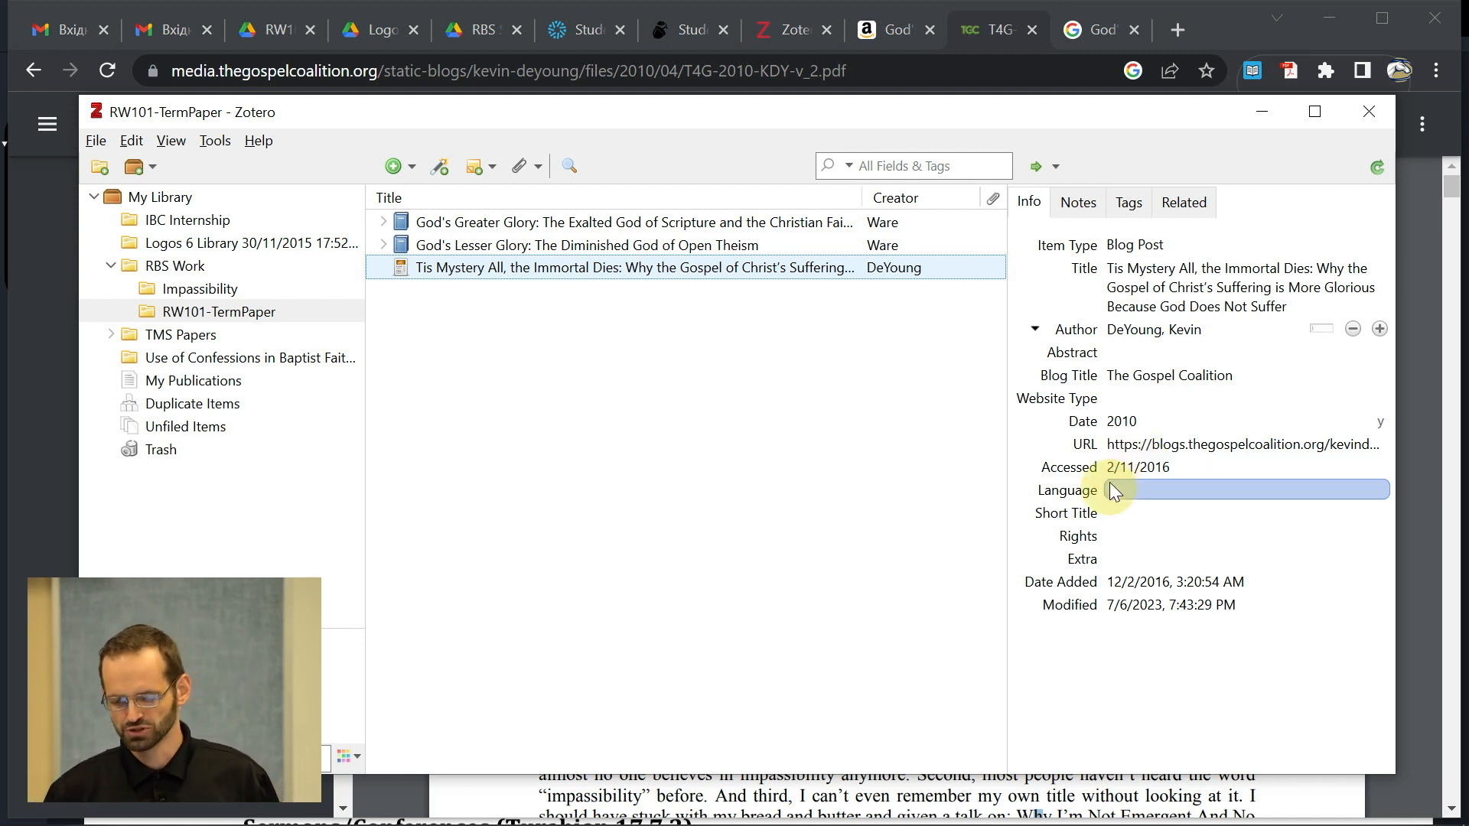
pyautogui.click(1143, 481)
pyautogui.click(1148, 515)
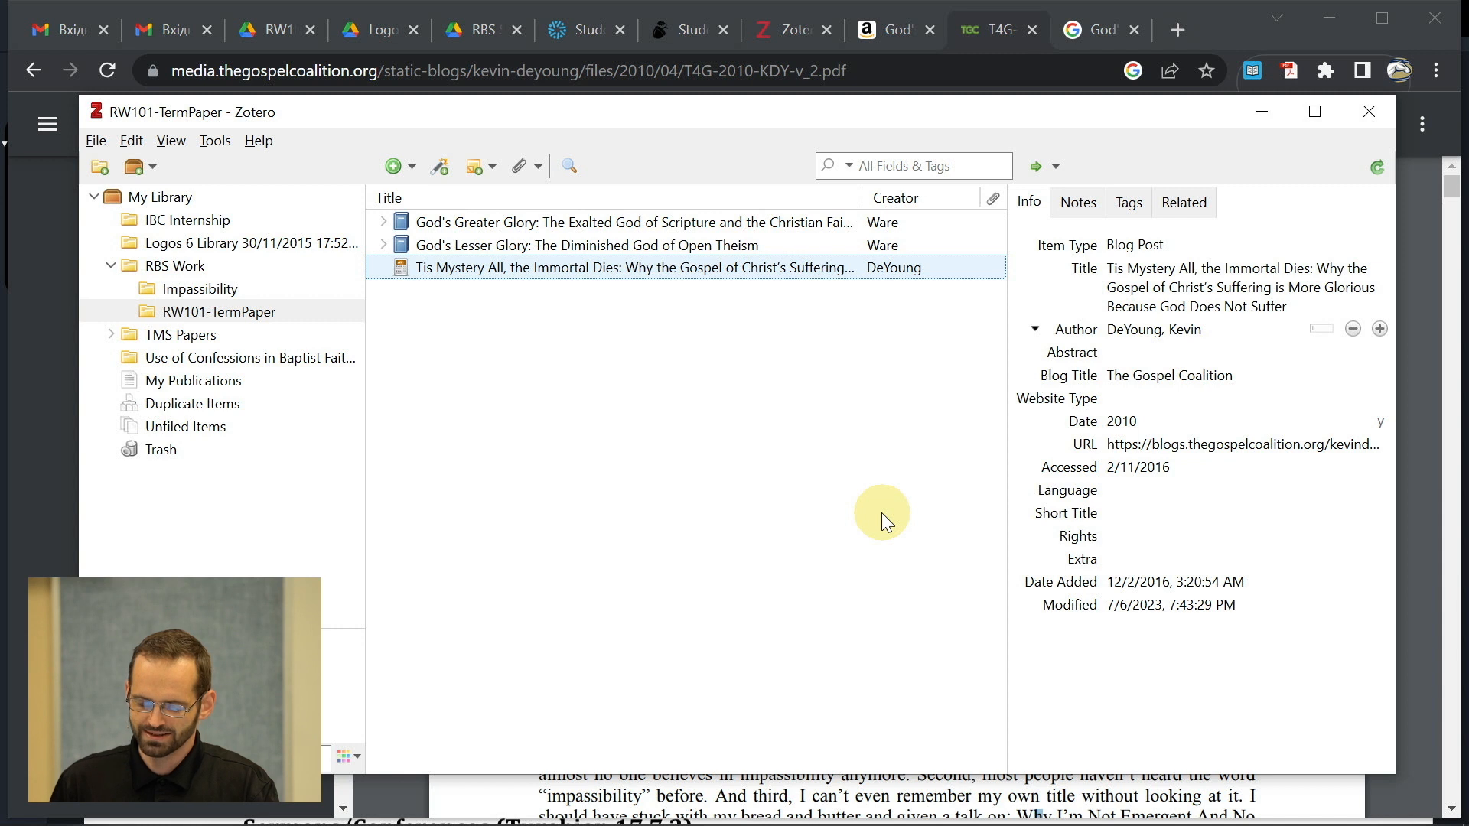
pyautogui.press('alt')
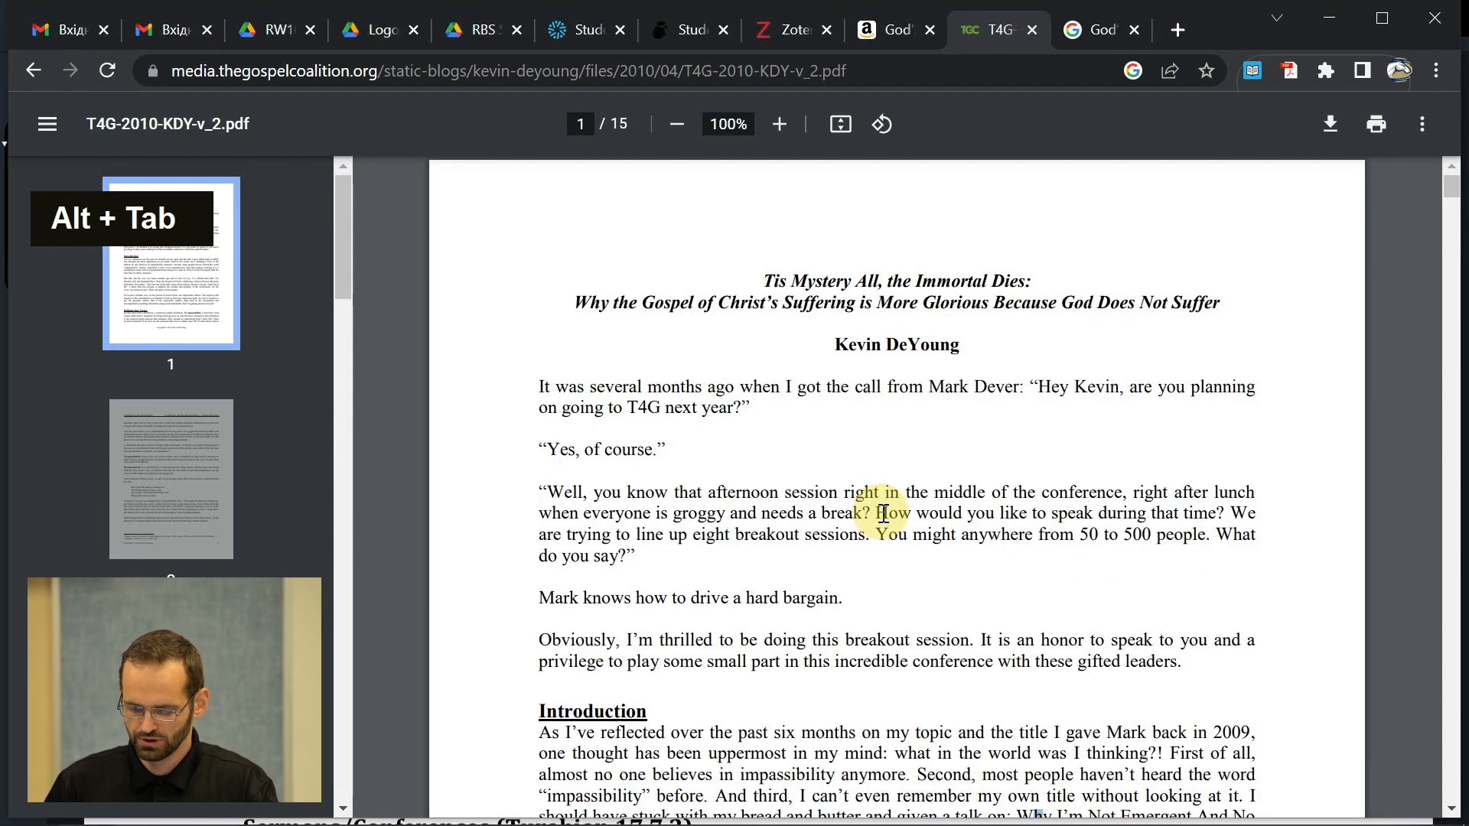
# - Insert a Zotero footnote citing DeYoung (2010) after "non-boldface.", found by searching deyou
pyautogui.hotkey('alt', 'Tab')
pyautogui.hotkey('alt', 'Tab')
pyautogui.hotkey('alt', 'Tab')
pyautogui.hotkey('alt', 'Tab')
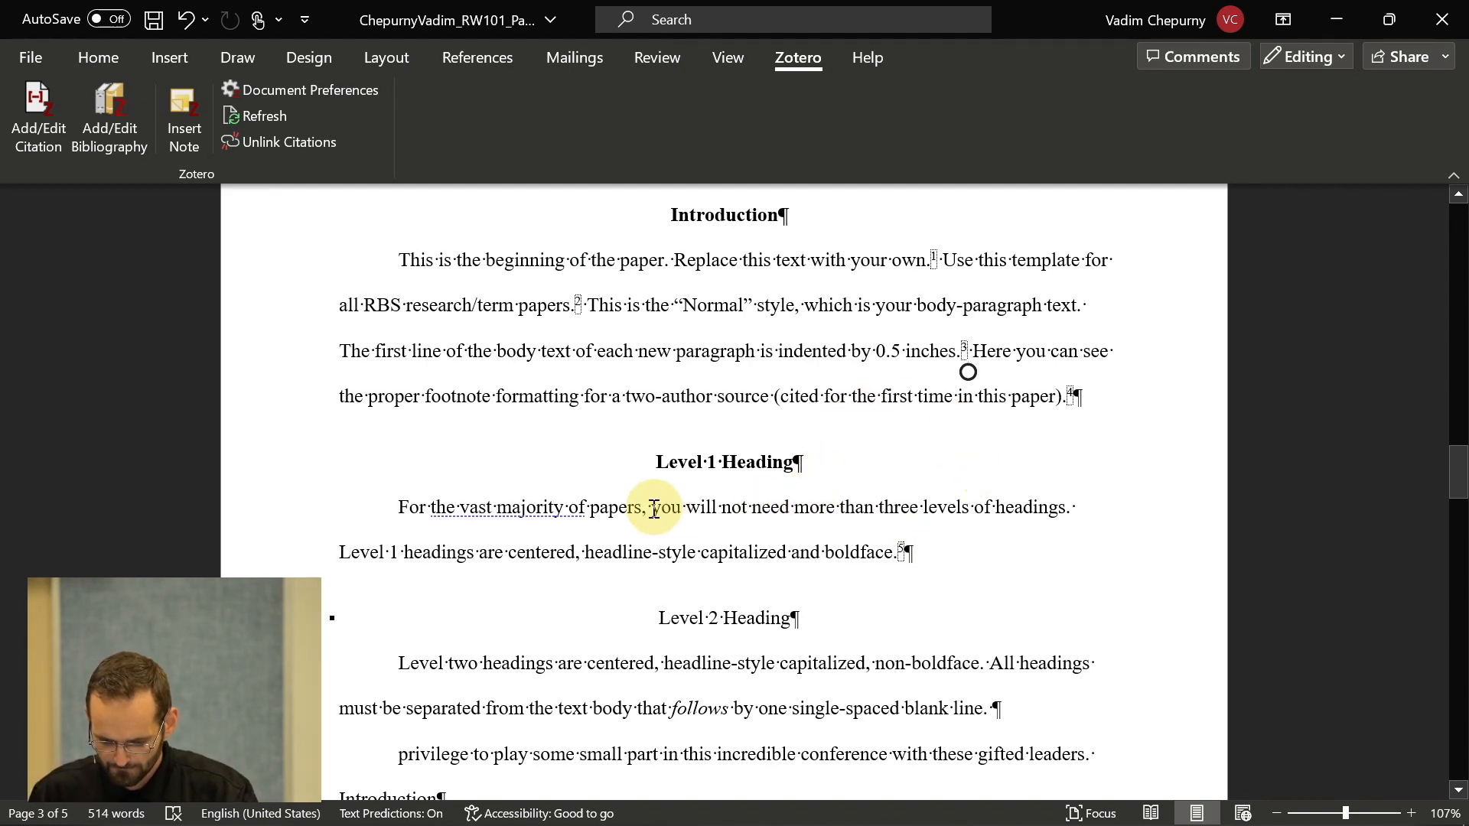
pyautogui.scroll(-2, 659, 506)
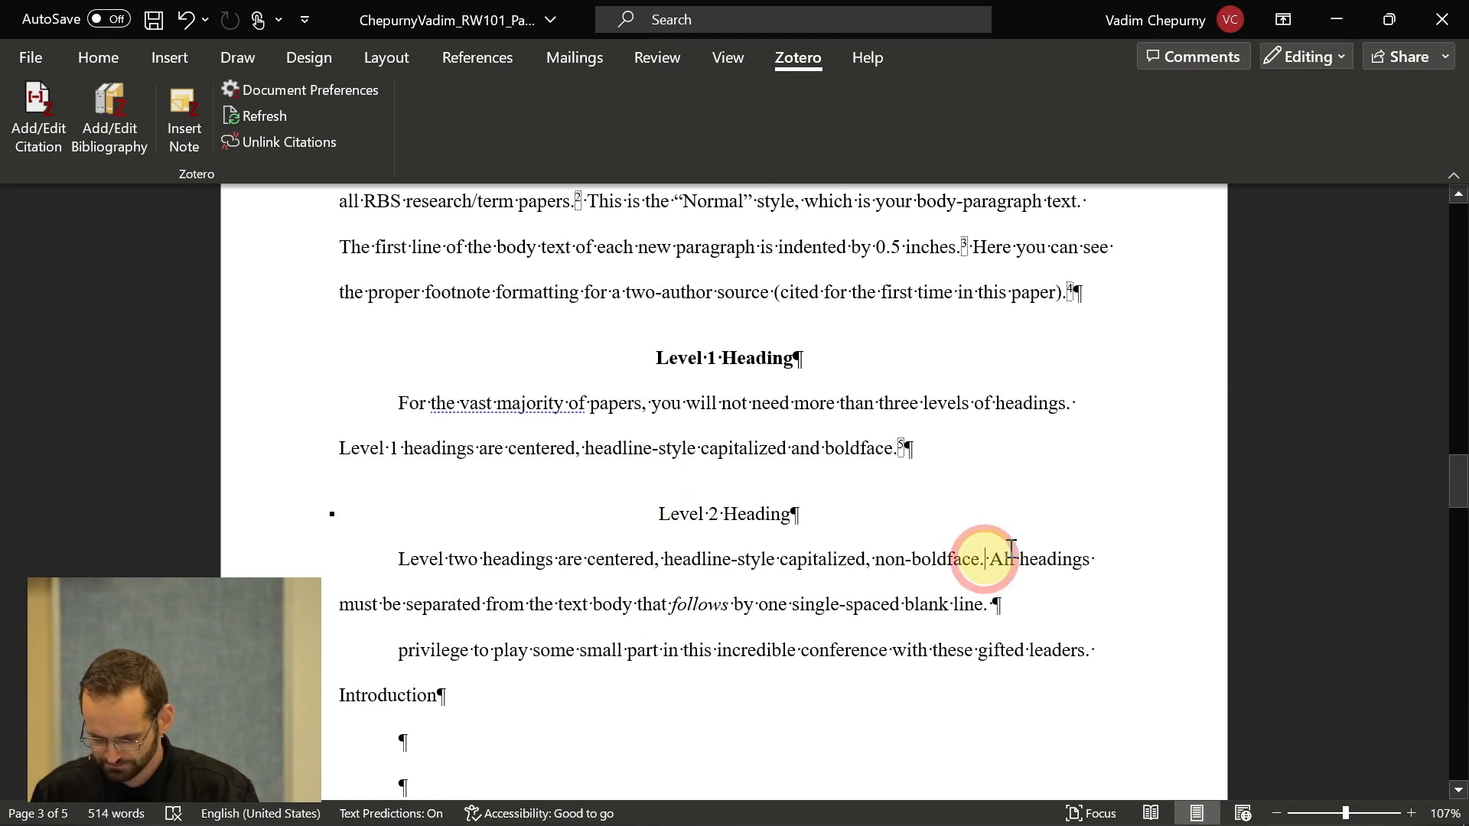
pyautogui.hotkey('ctrl', 'alt', 'a')
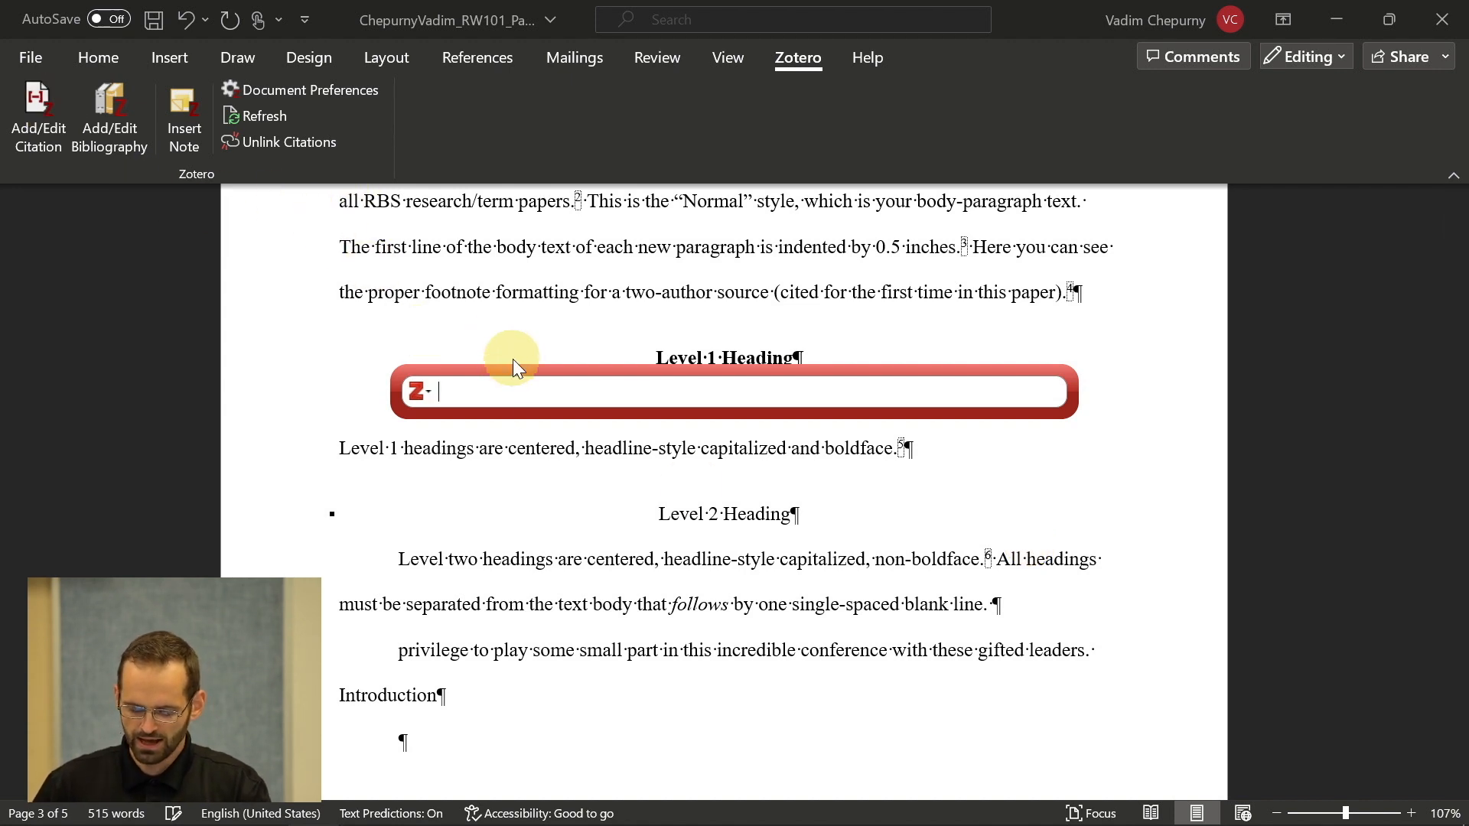
pyautogui.write('deyou')
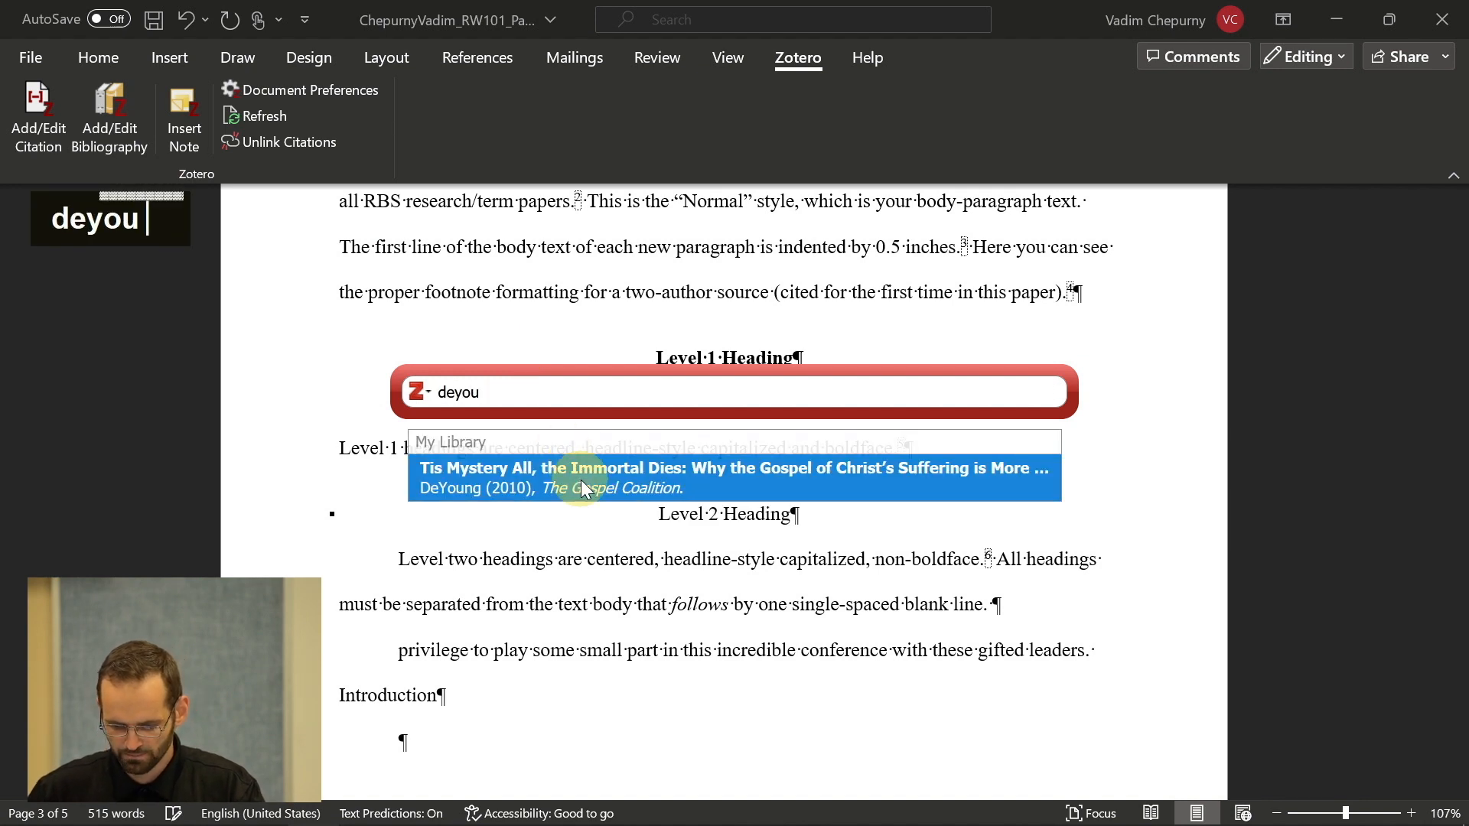
pyautogui.click(581, 484)
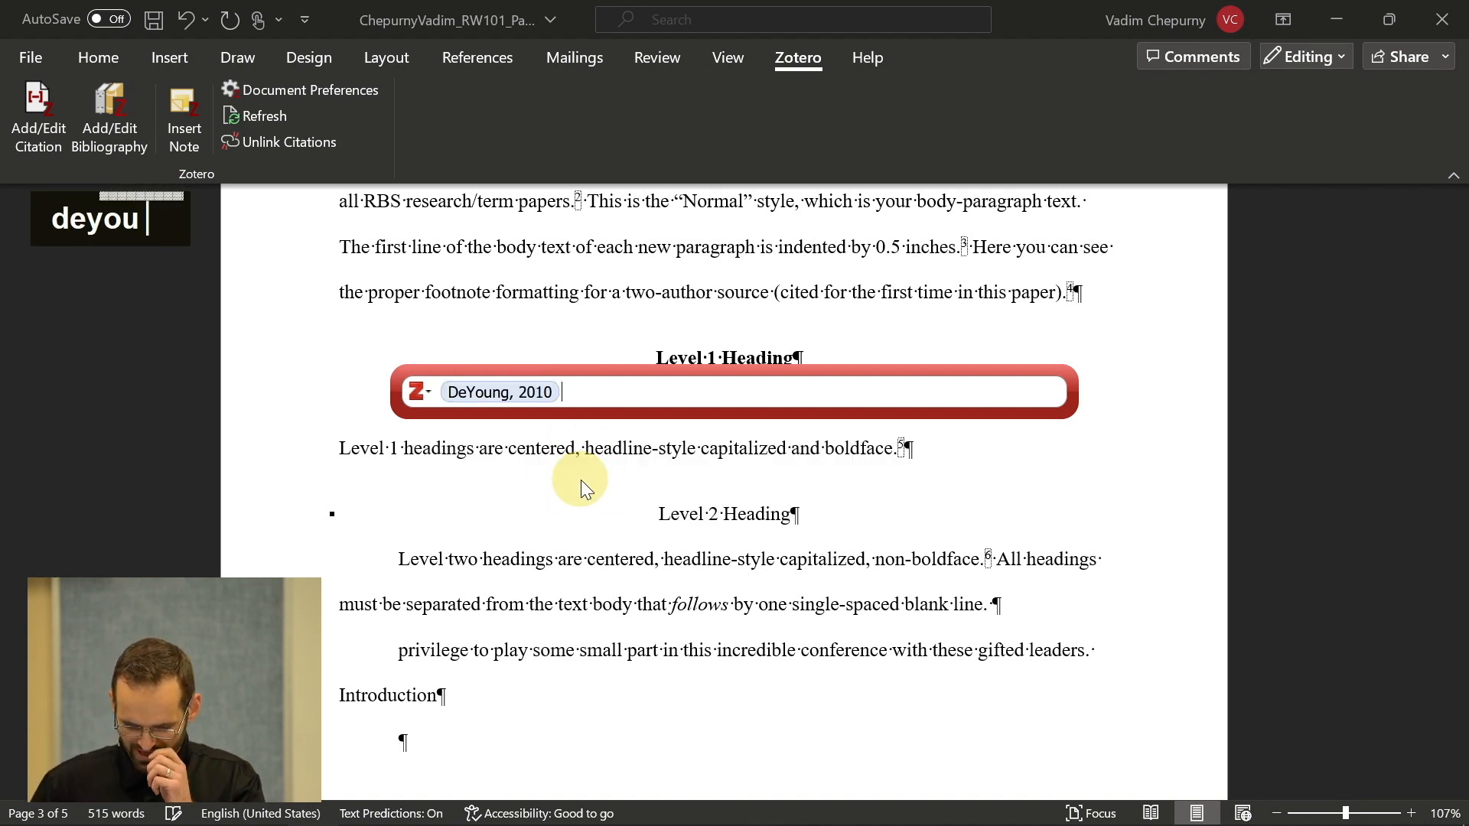
pyautogui.press('Return')
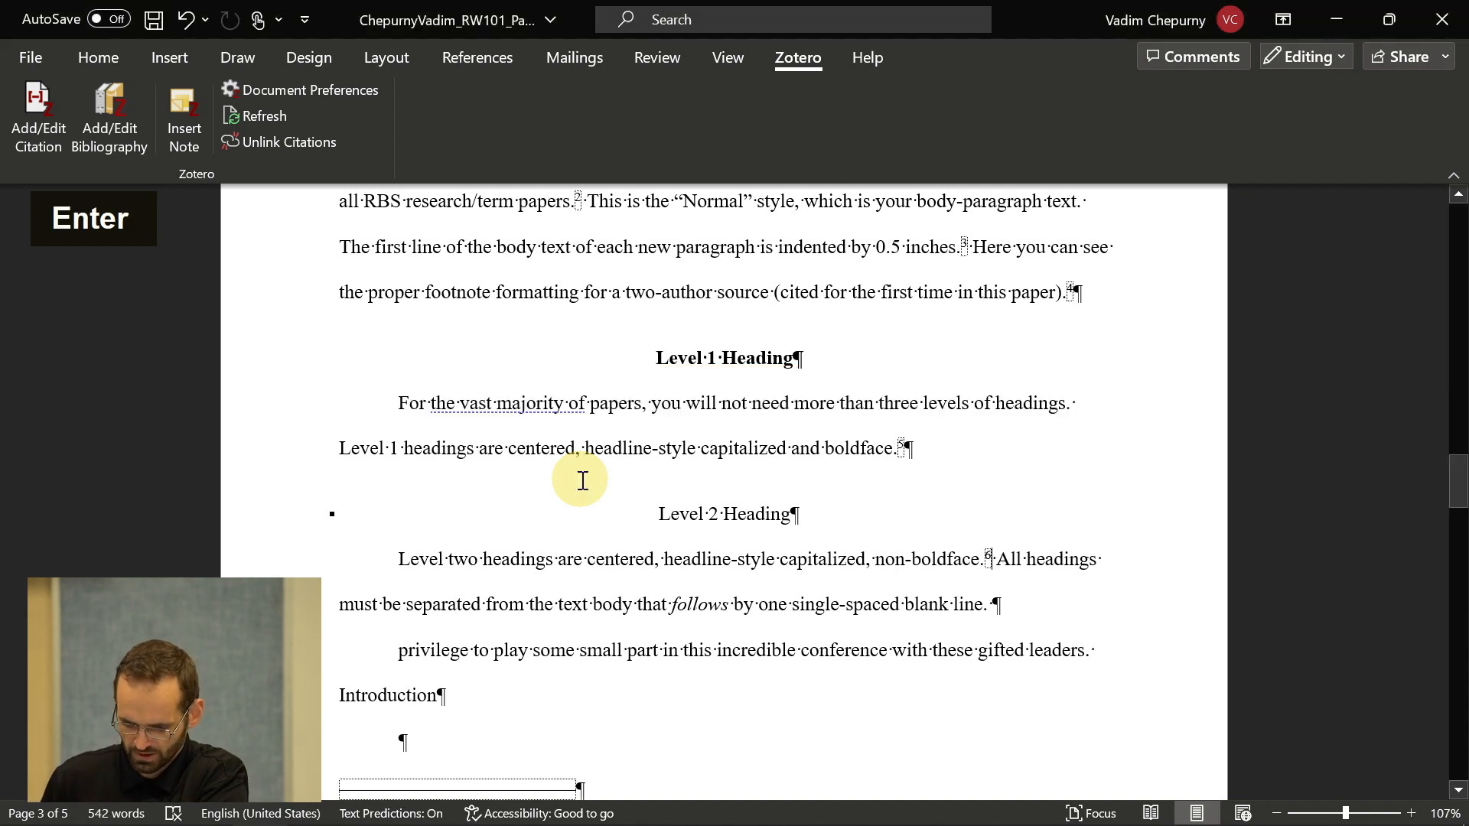
pyautogui.scroll(-3, 928, 590)
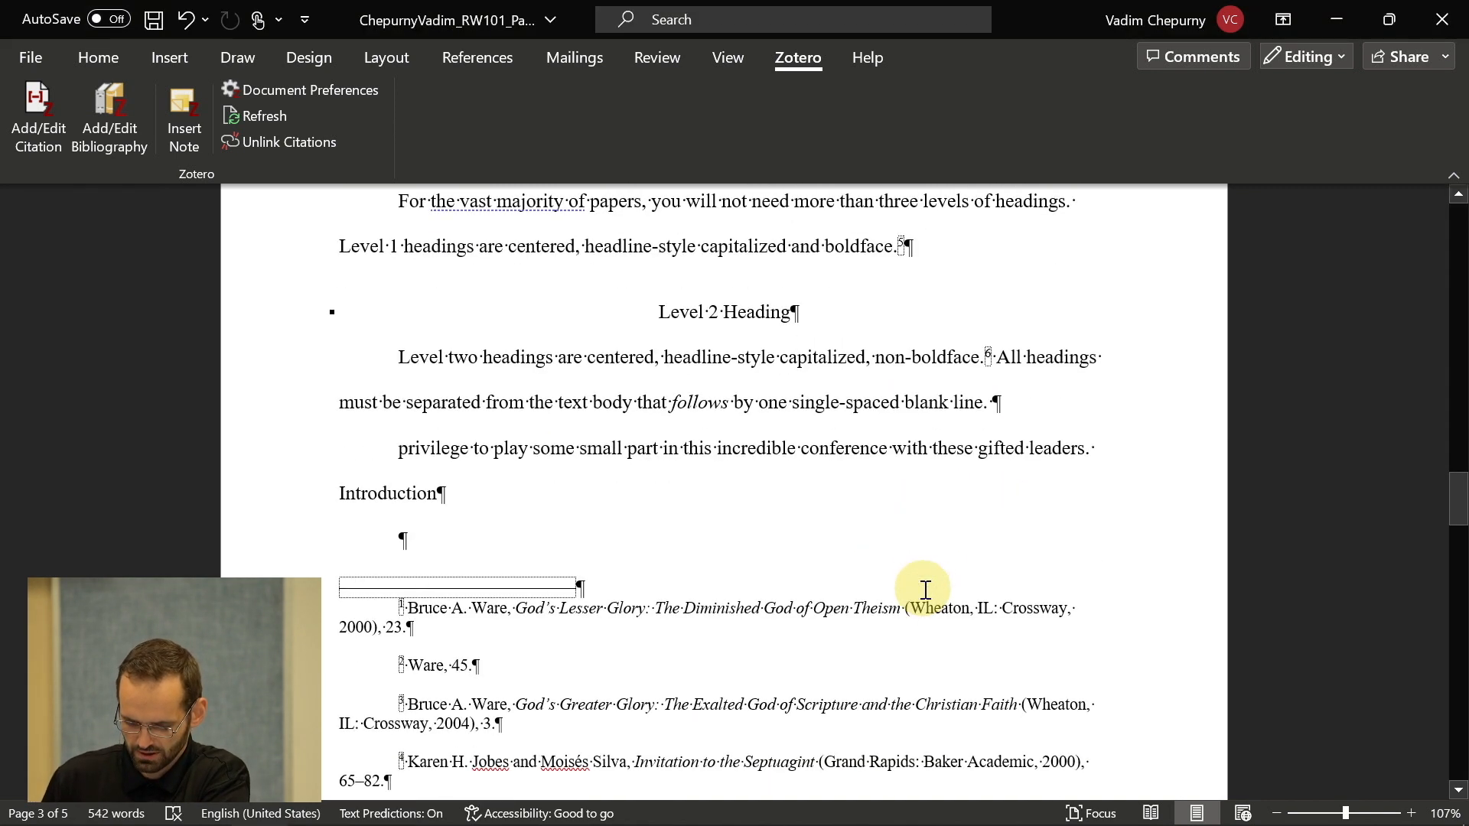
# - Scroll through the paper's existing footnotes, then bring the Zotero library forward
pyautogui.scroll(-4, 924, 590)
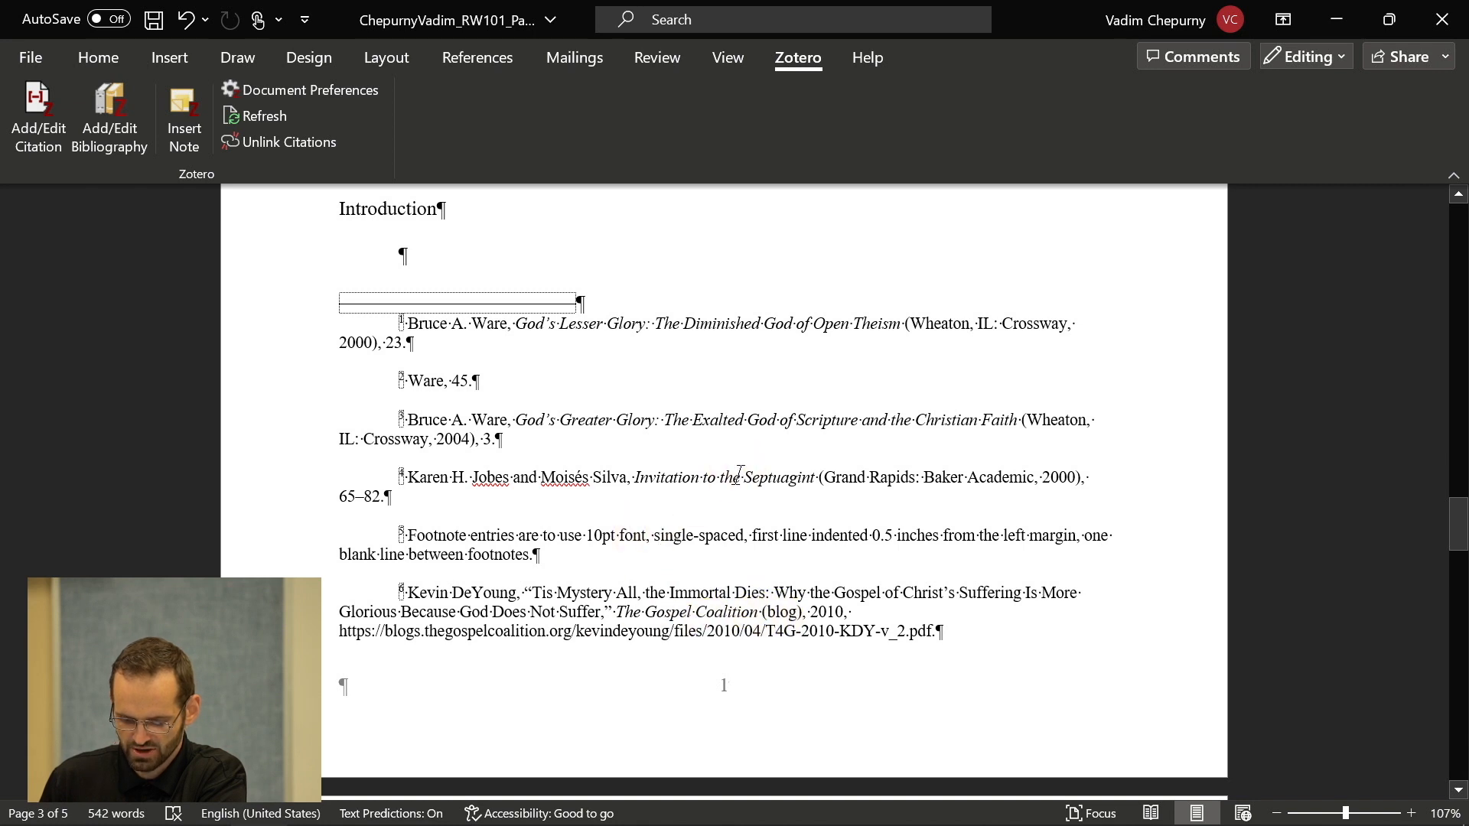
pyautogui.scroll(5, 766, 451)
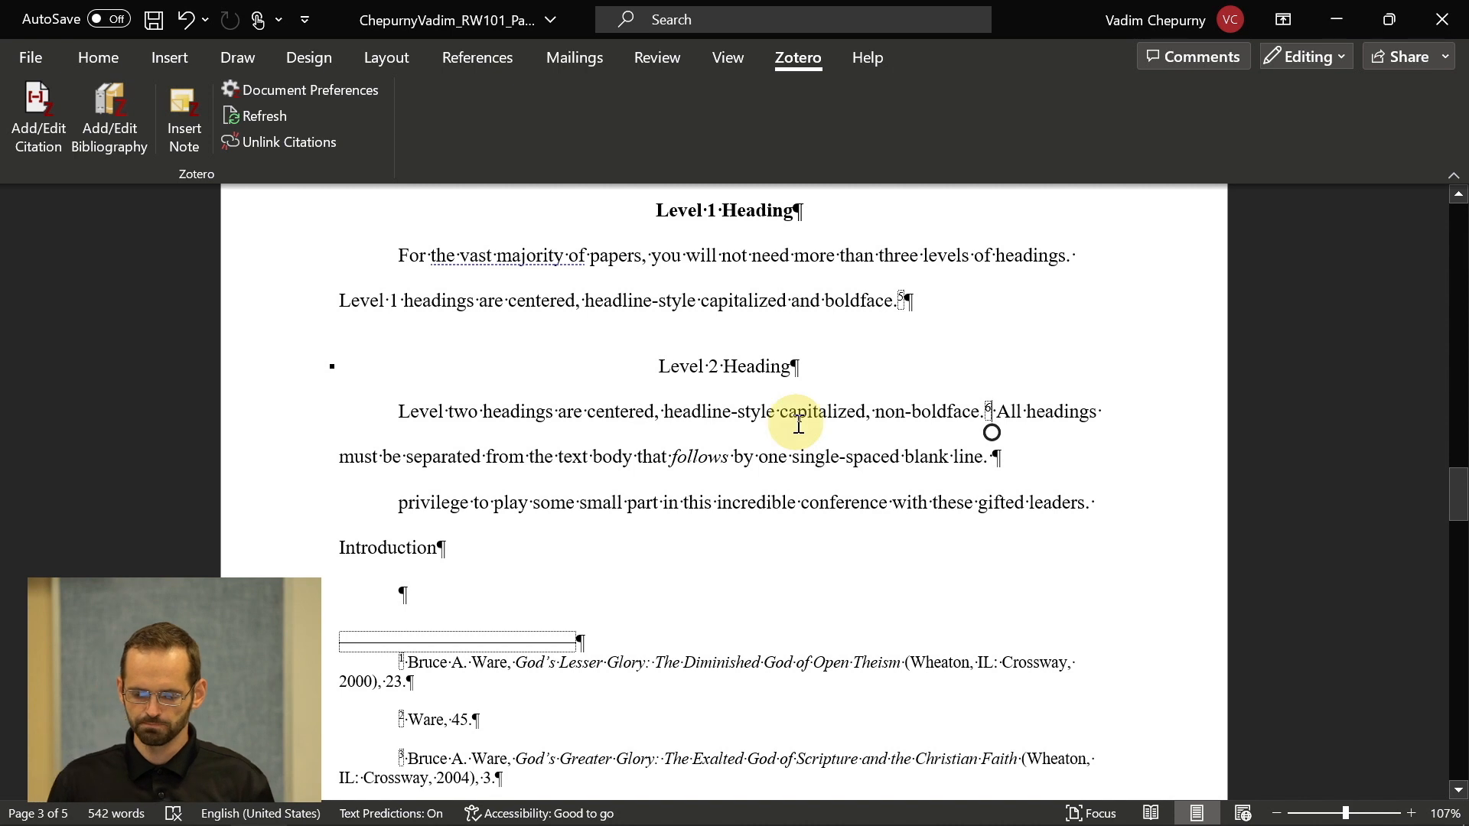
pyautogui.scroll(-1, 798, 424)
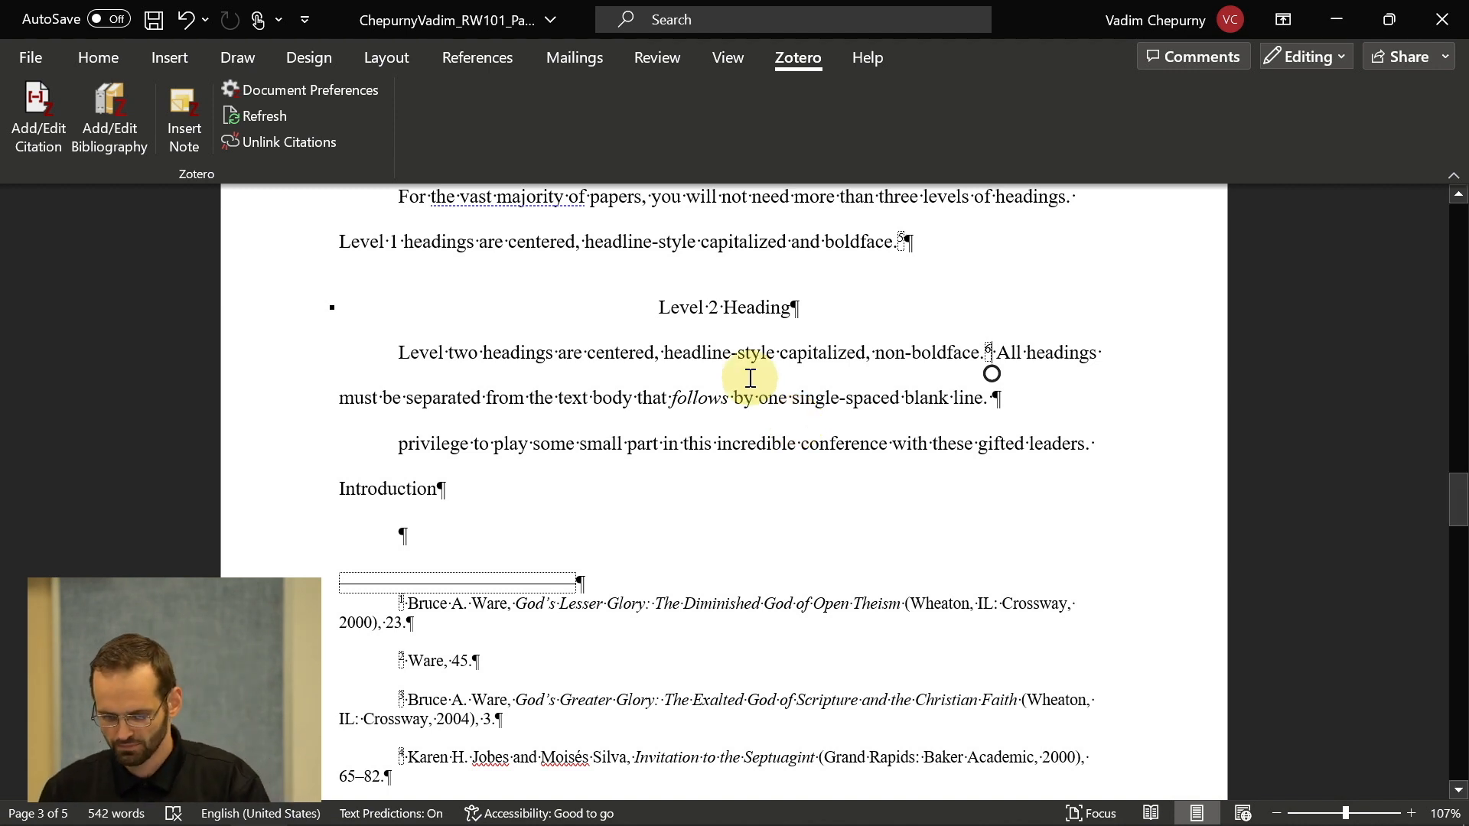
pyautogui.hotkey('alt', 'Tab')
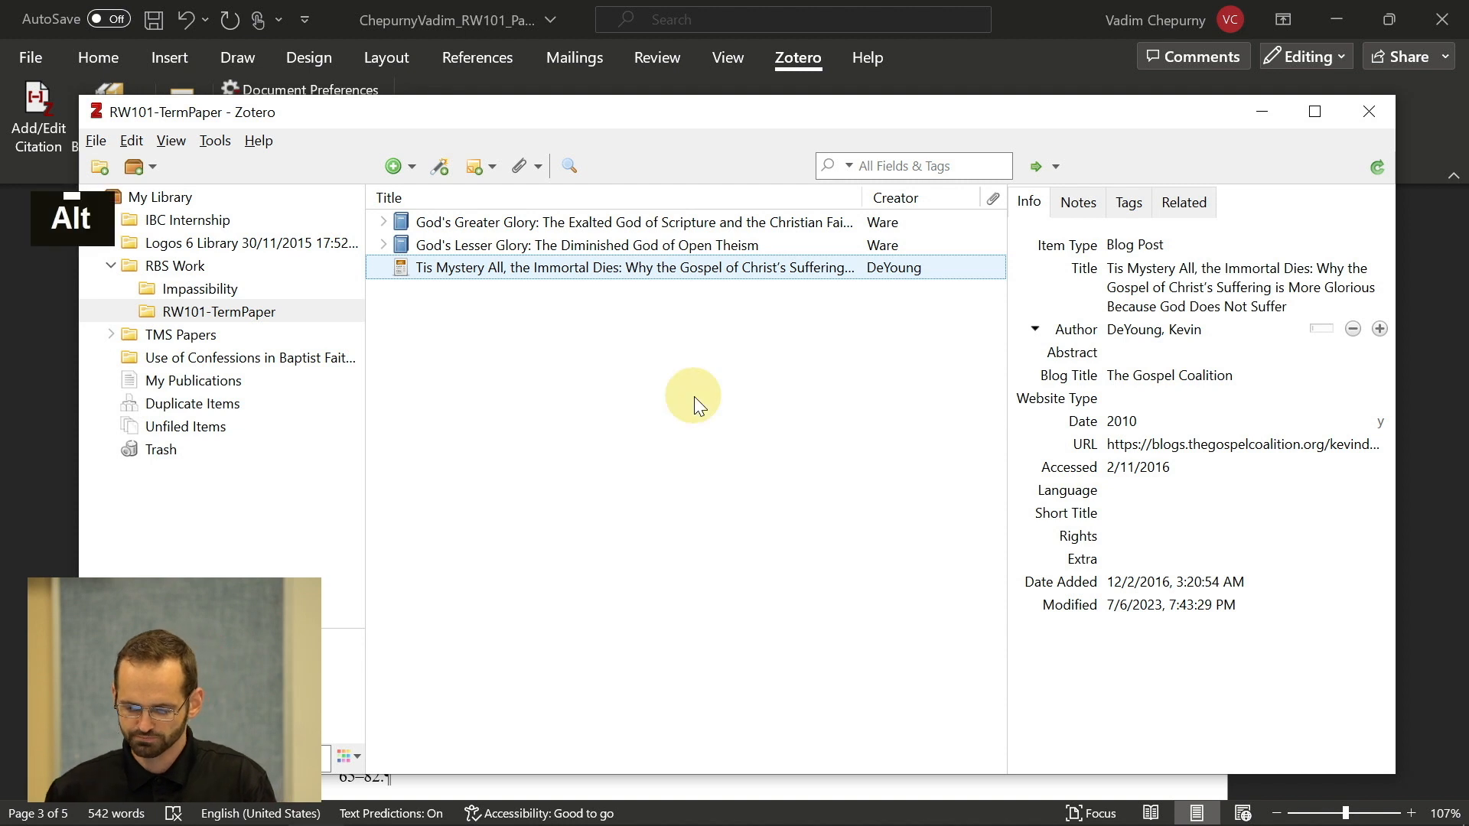
pyautogui.hotkey('alt', 'Tab')
pyautogui.hotkey('alt', 'Tab')
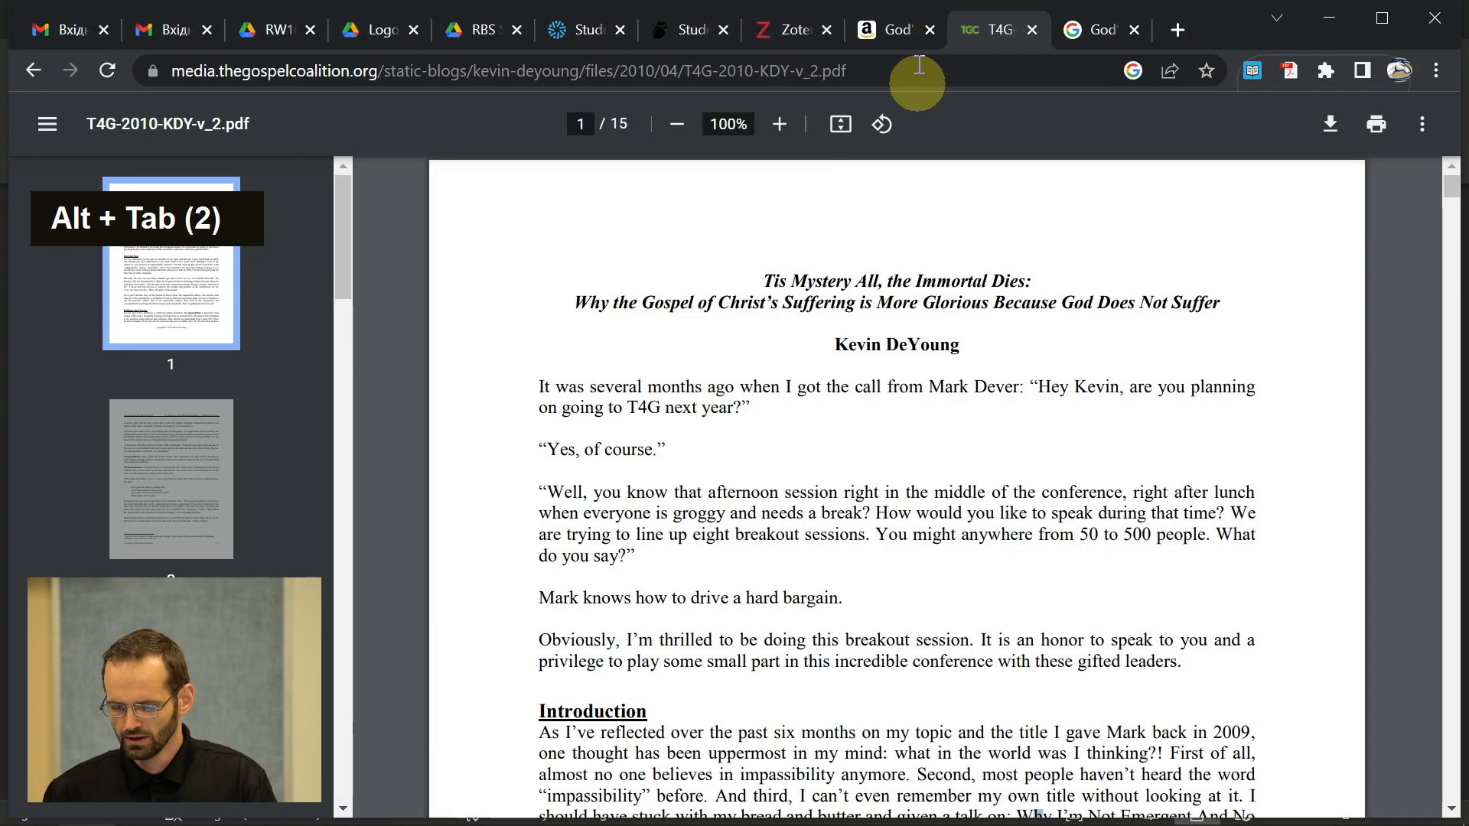
# - Copy the book title 'Those Who Must Give an Account' from the RBS Style Guide's edited-book example
pyautogui.click(886, 30)
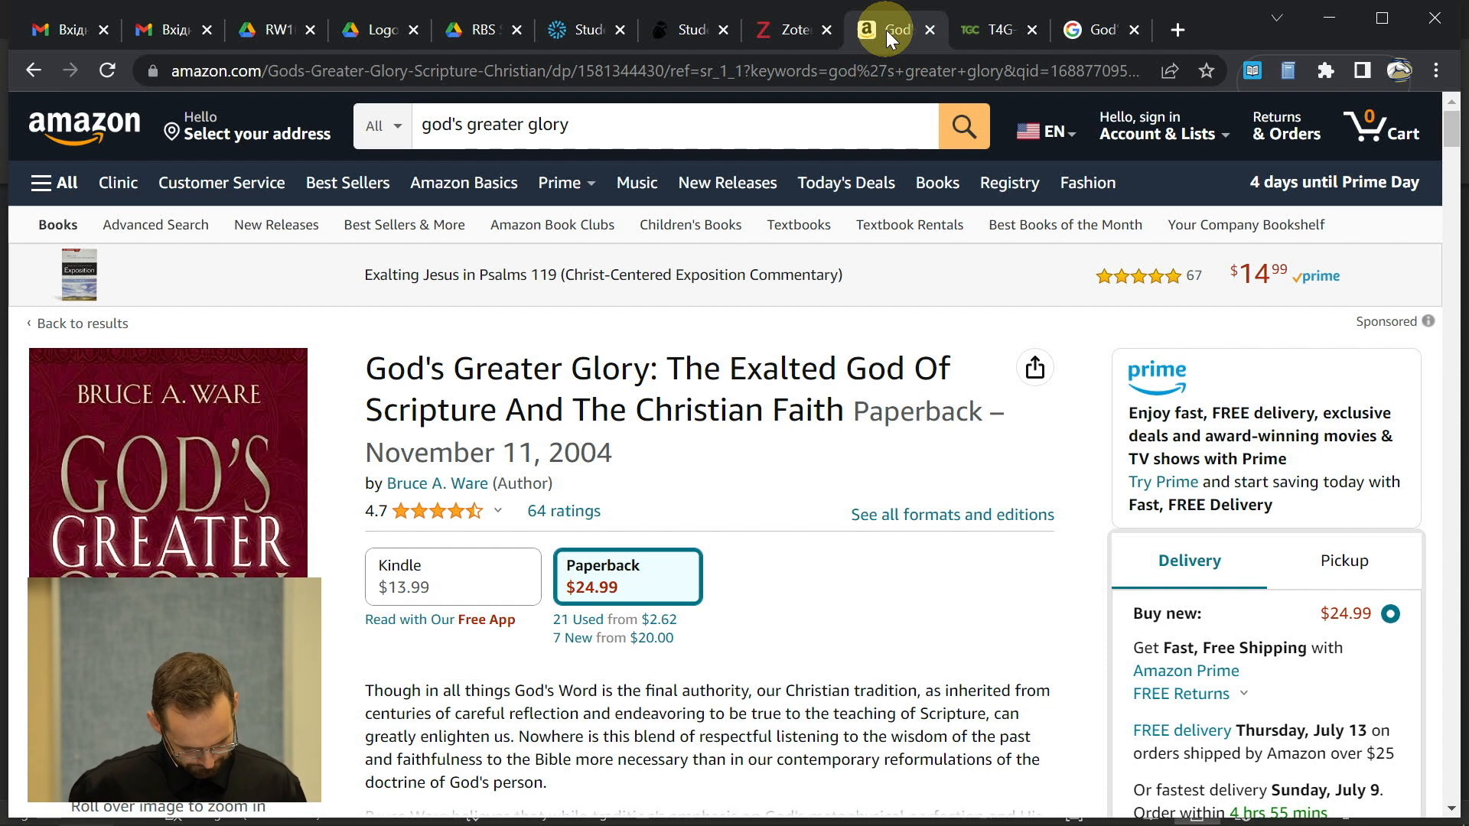
pyautogui.hotkey('alt', 'Tab')
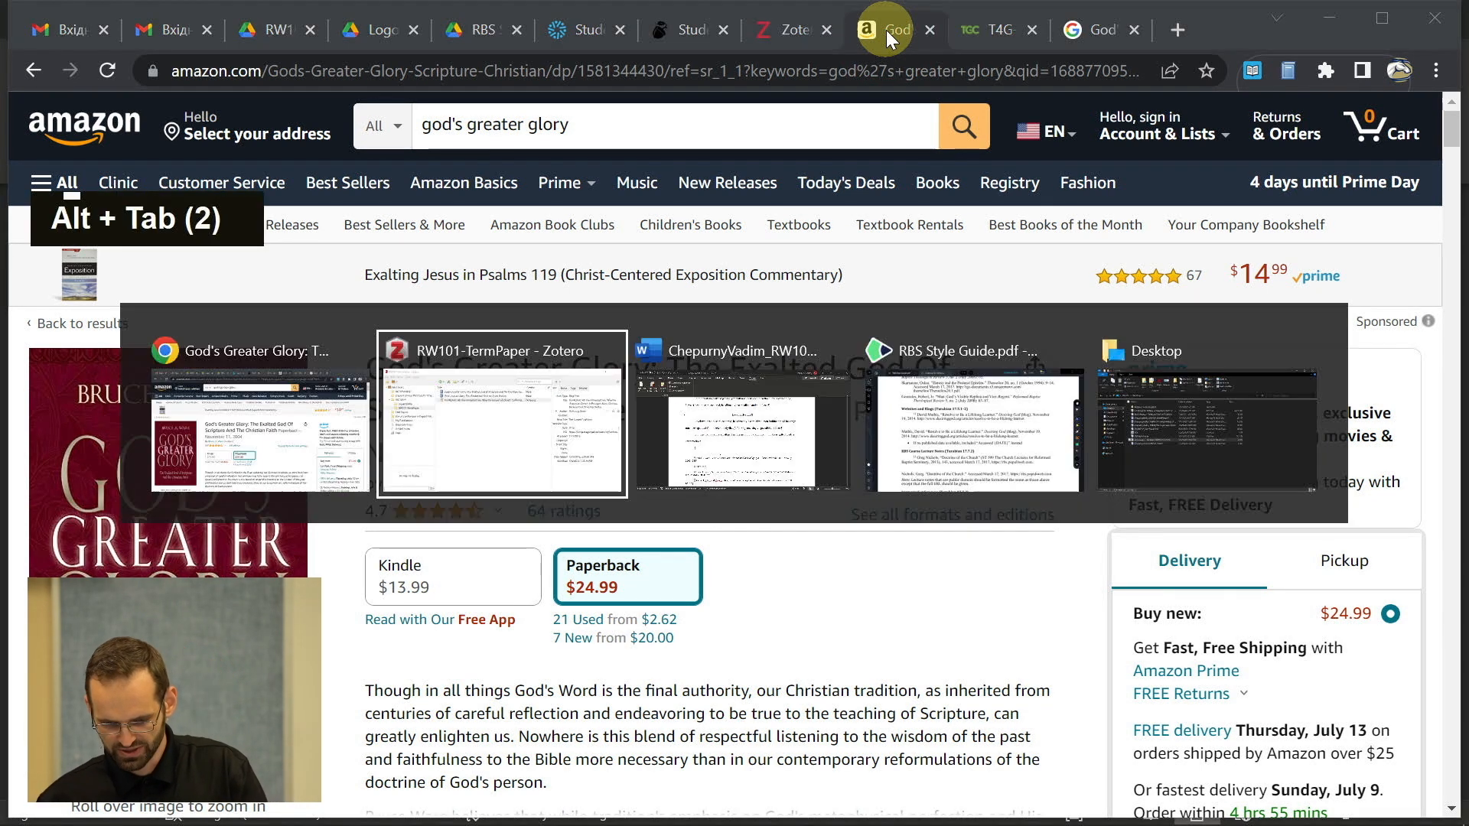
pyautogui.hotkey('alt', 'Tab')
pyautogui.hotkey('alt', 'Tab')
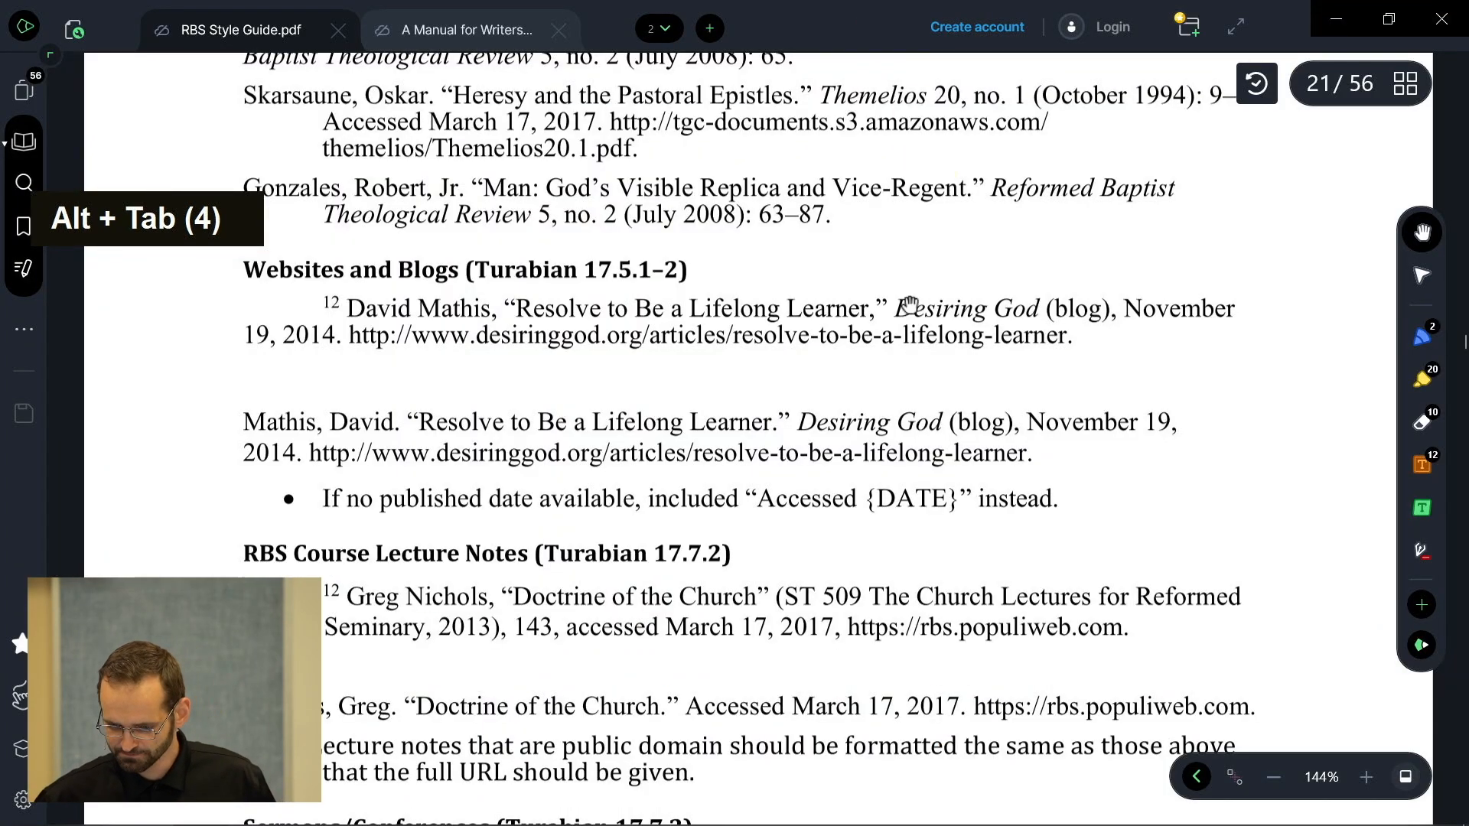
pyautogui.scroll(6, 907, 306)
pyautogui.scroll(15, 913, 306)
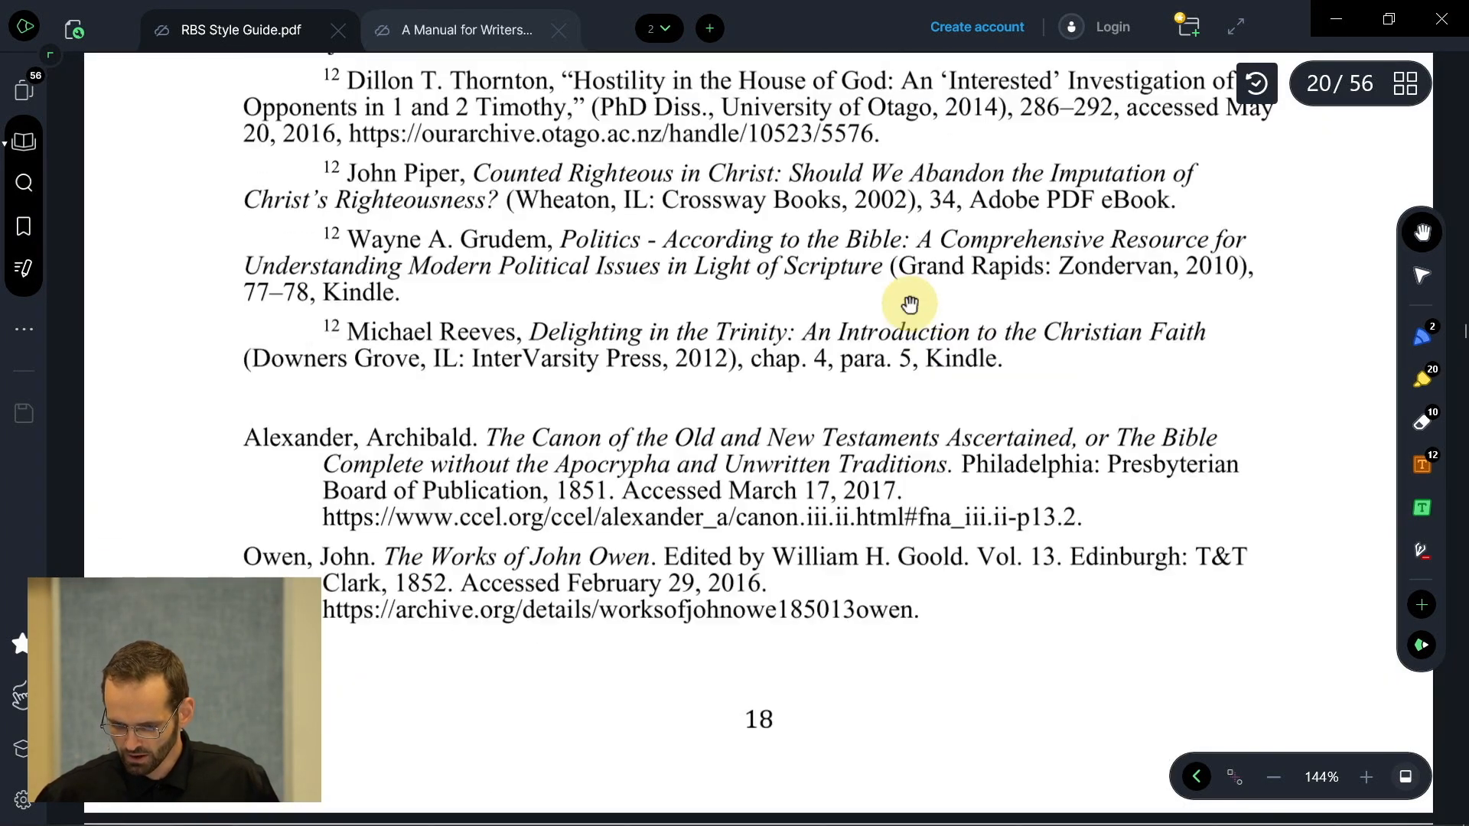
pyautogui.scroll(3, 909, 304)
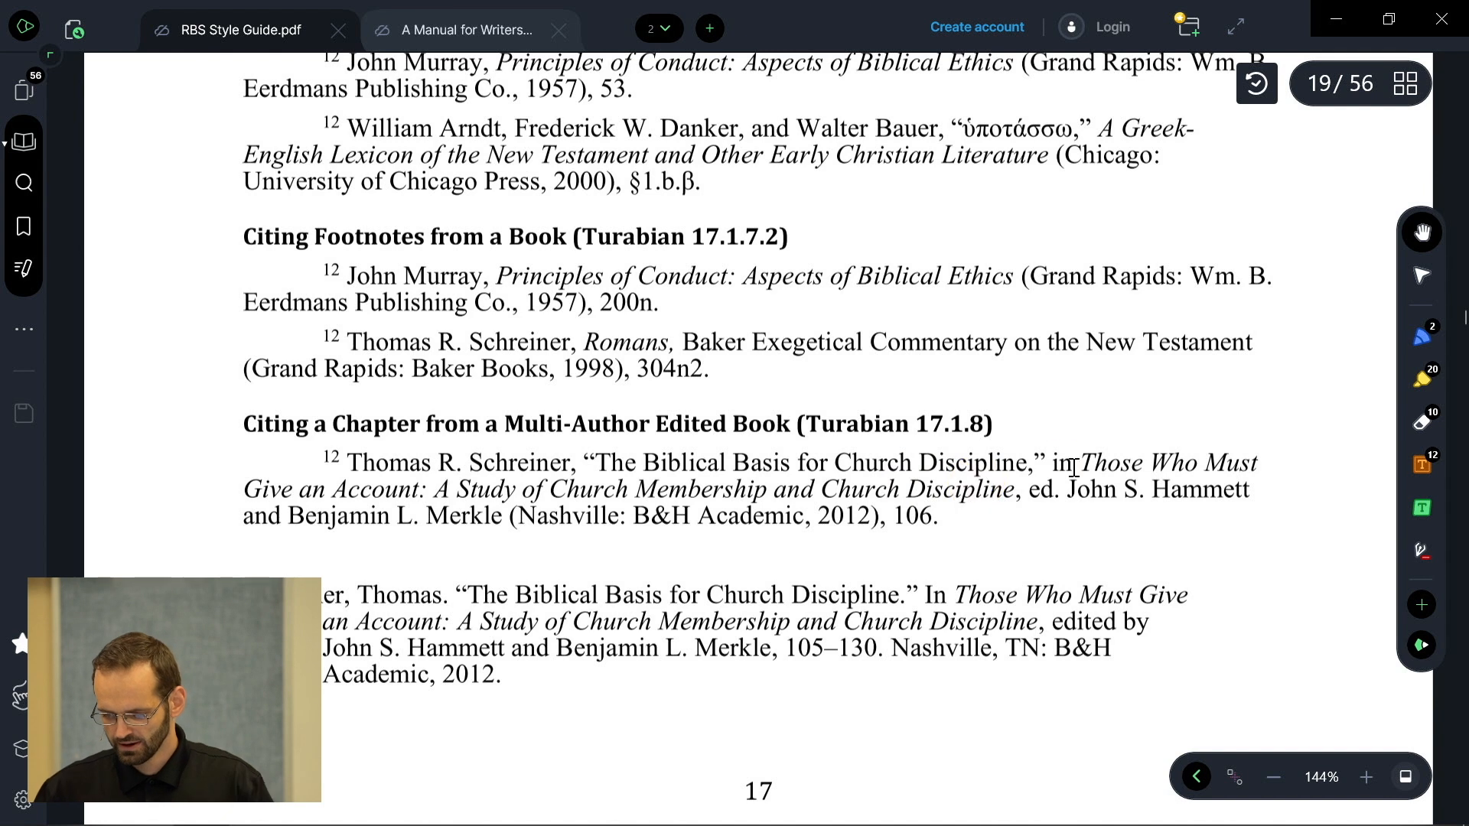
pyautogui.moveTo(1080, 463); pyautogui.dragTo(1012, 491)
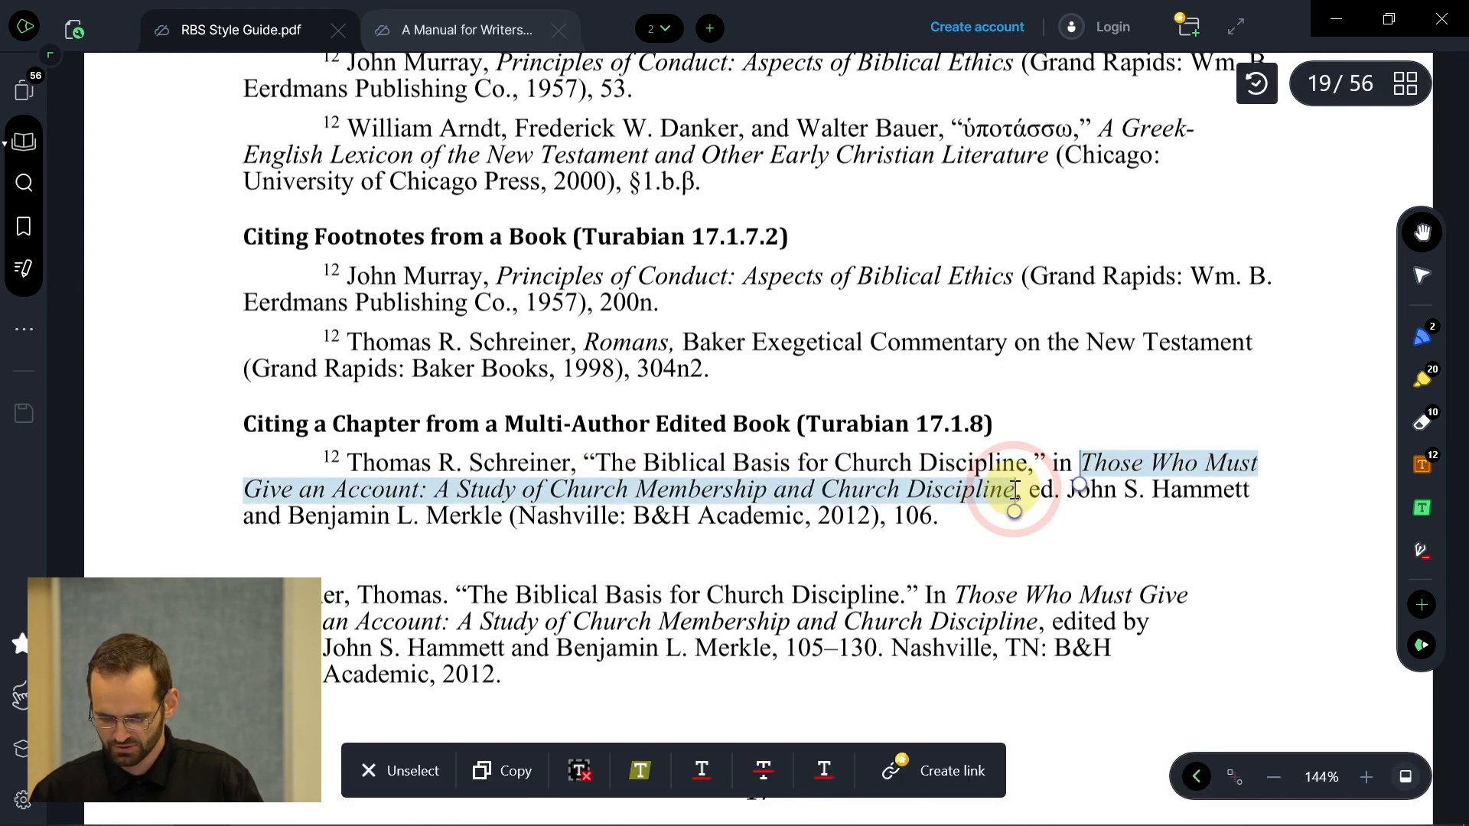
pyautogui.hotkey('ctrl', 'c')
pyautogui.hotkey('alt', 'Tab')
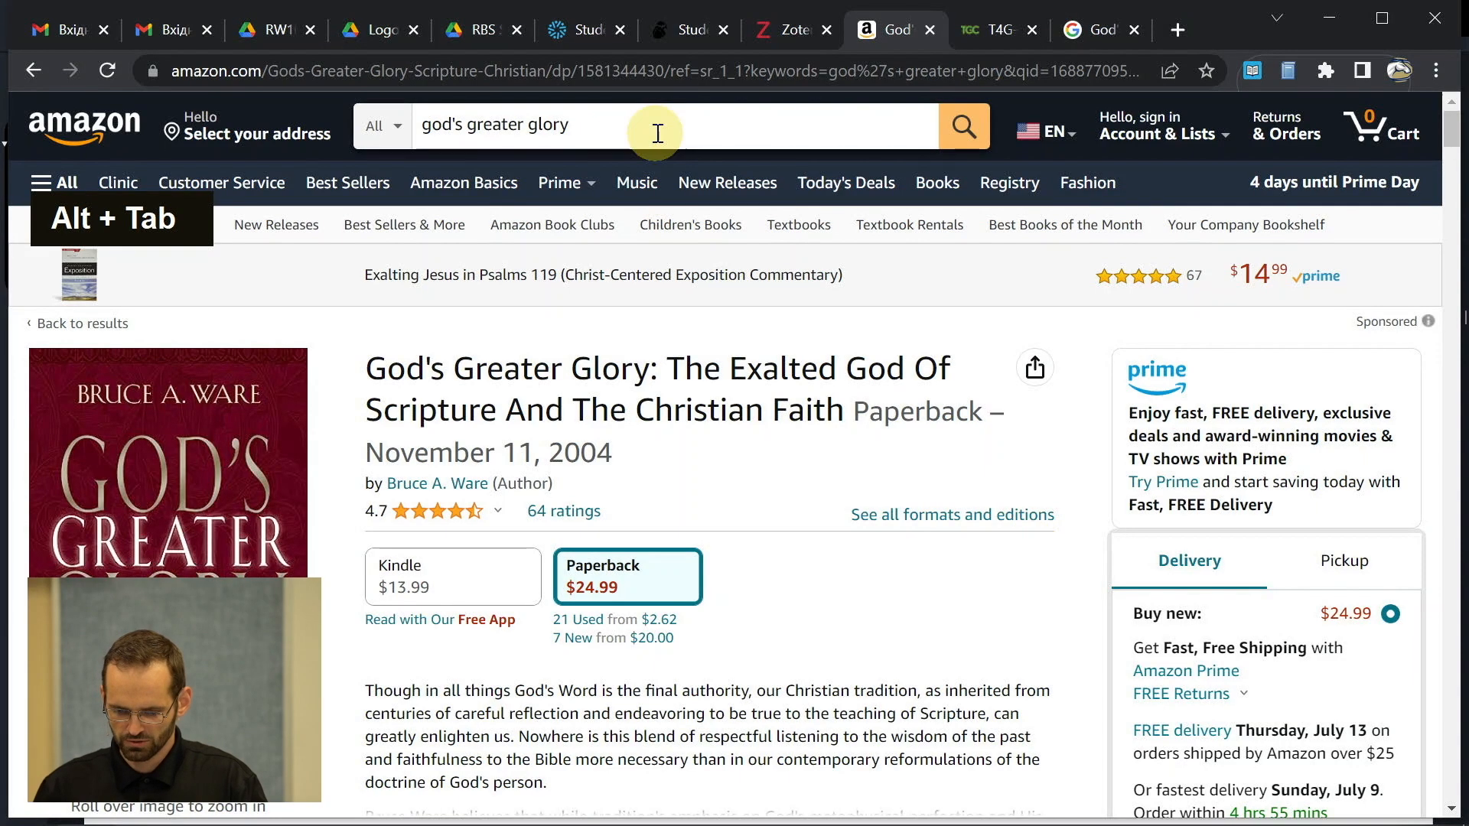
# - Search Amazon for 'Those Who Must Give an Account' and open its product page
pyautogui.tripleClick(656, 132)
pyautogui.hotkey('ctrl', 'v')
pyautogui.press('Return')
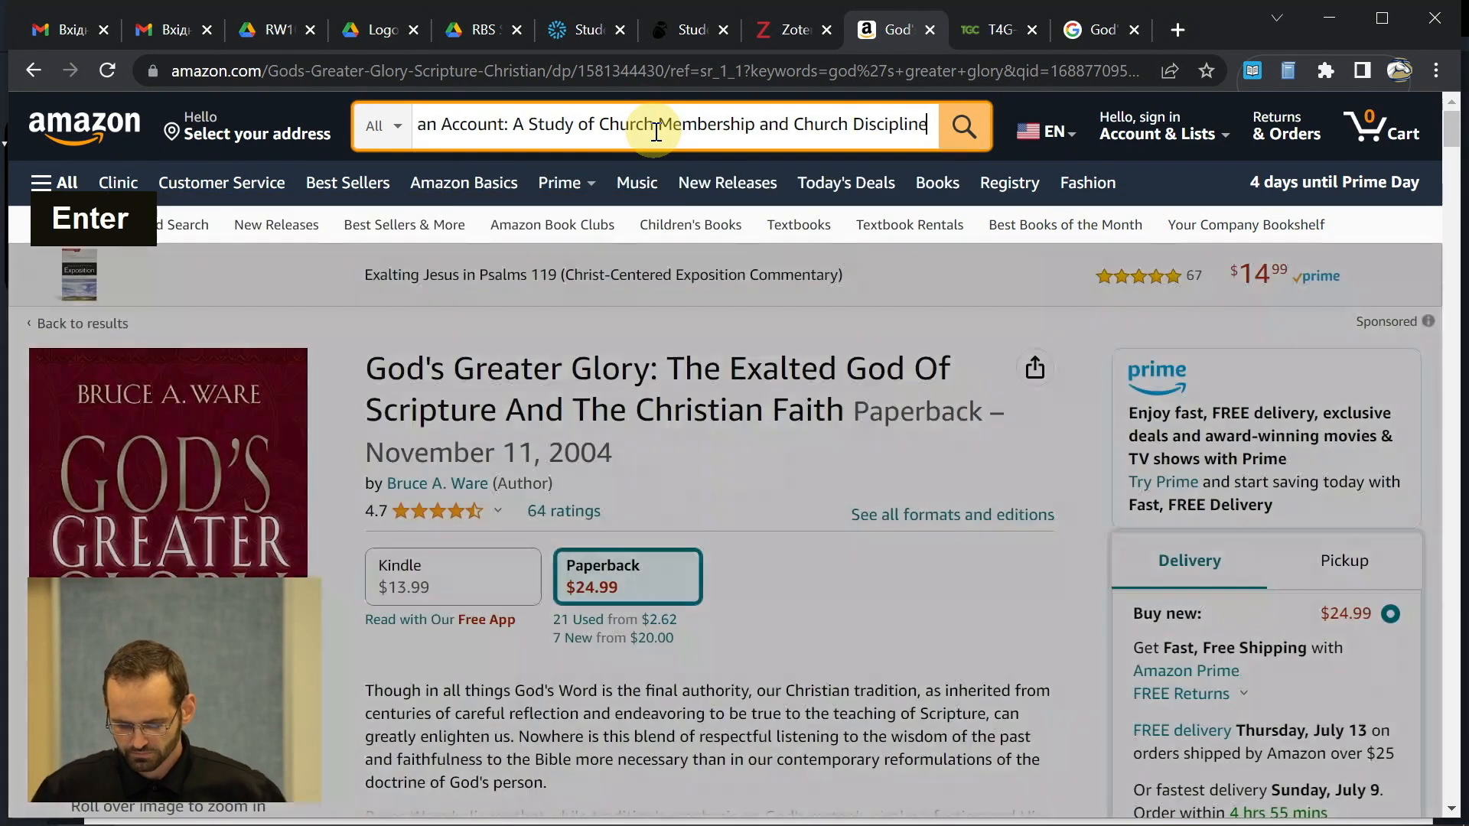
pyautogui.scroll(-4, 977, 405)
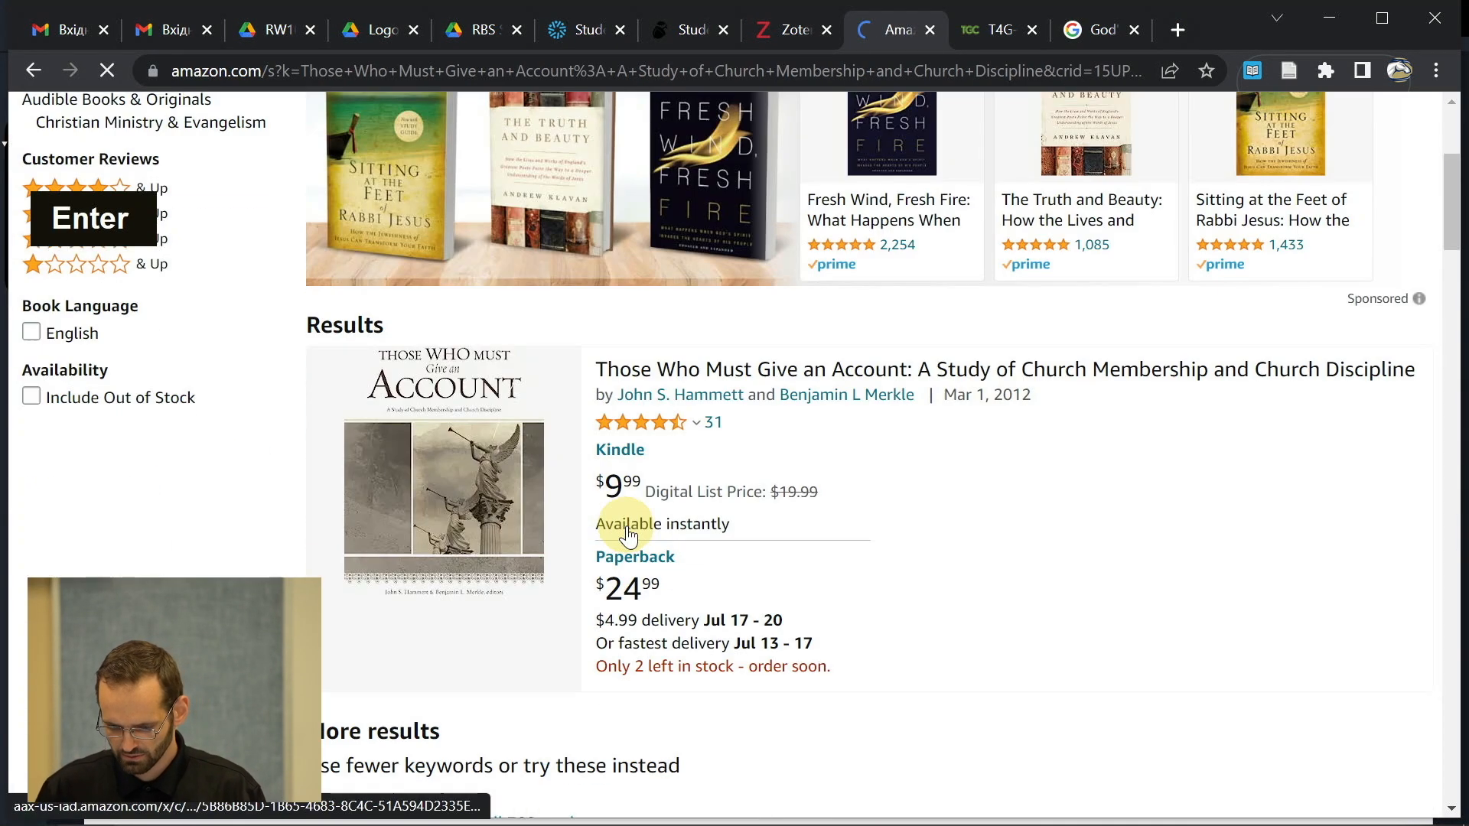
pyautogui.click(818, 374)
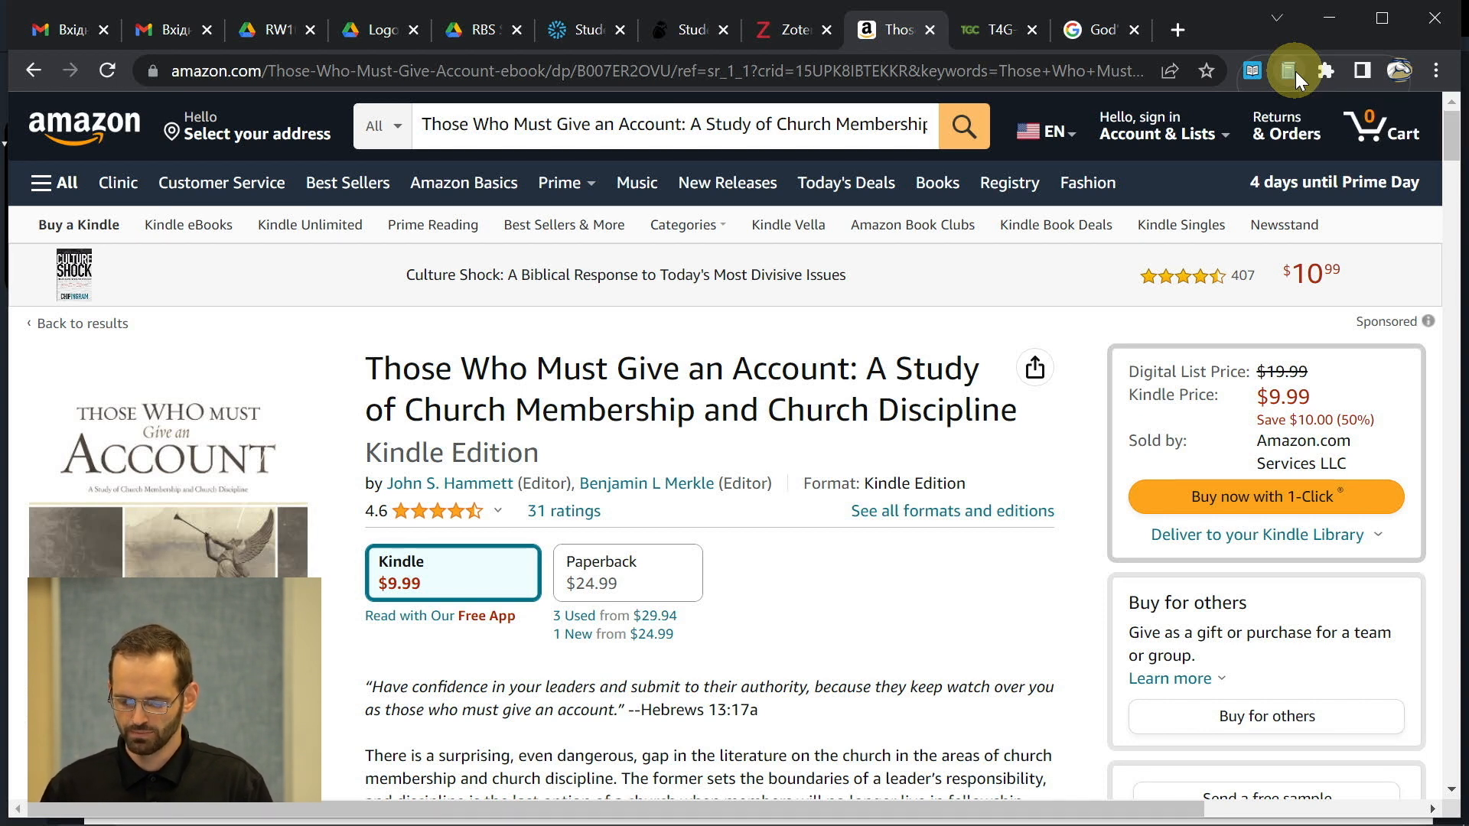
# - Save the book to the RW101-TermPaper collection with the Zotero Connector
pyautogui.hotkey('alt', 'Tab')
pyautogui.hotkey('alt', 'Tab')
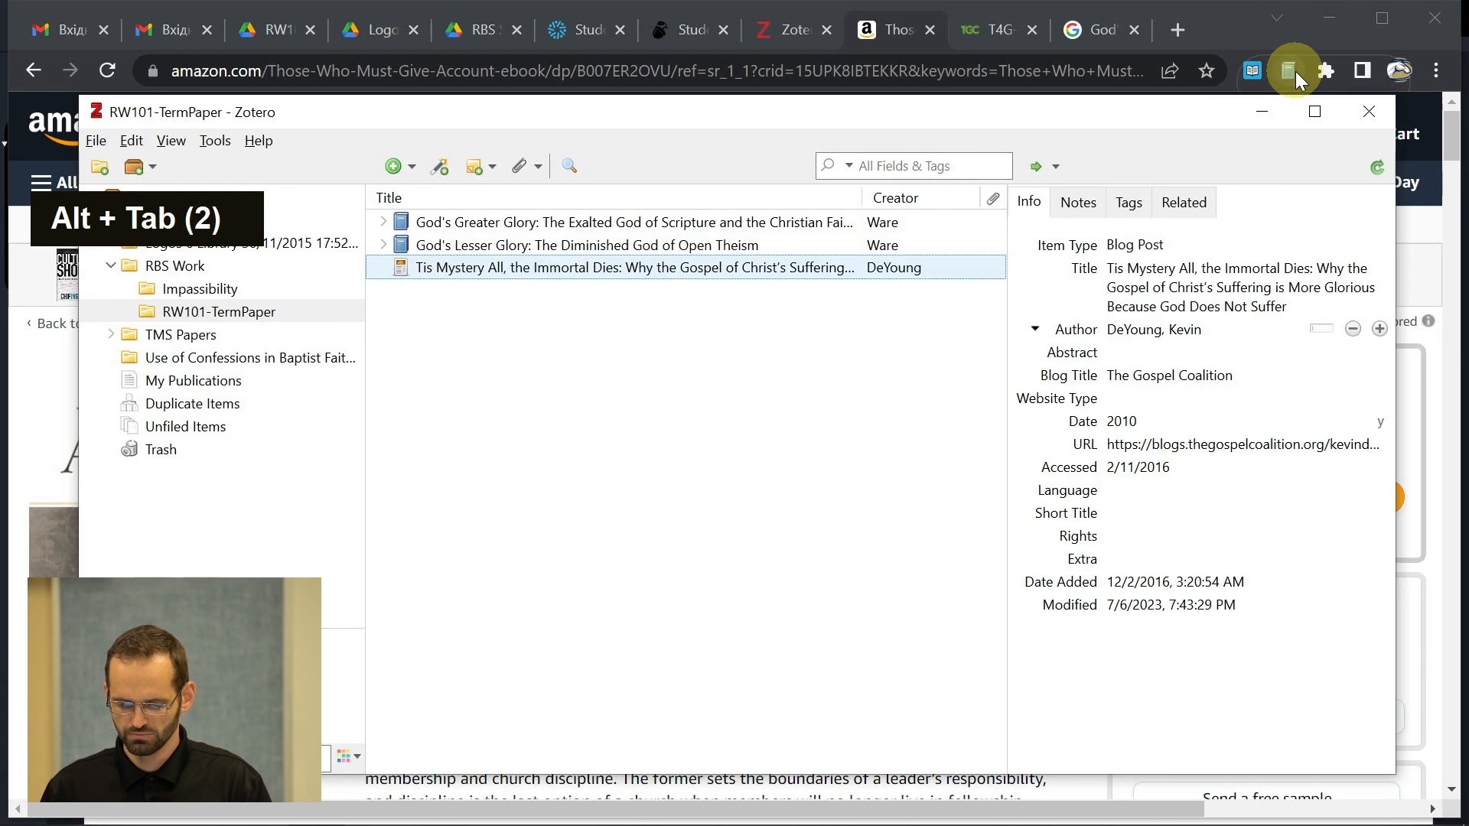
pyautogui.hotkey('alt', 'Tab')
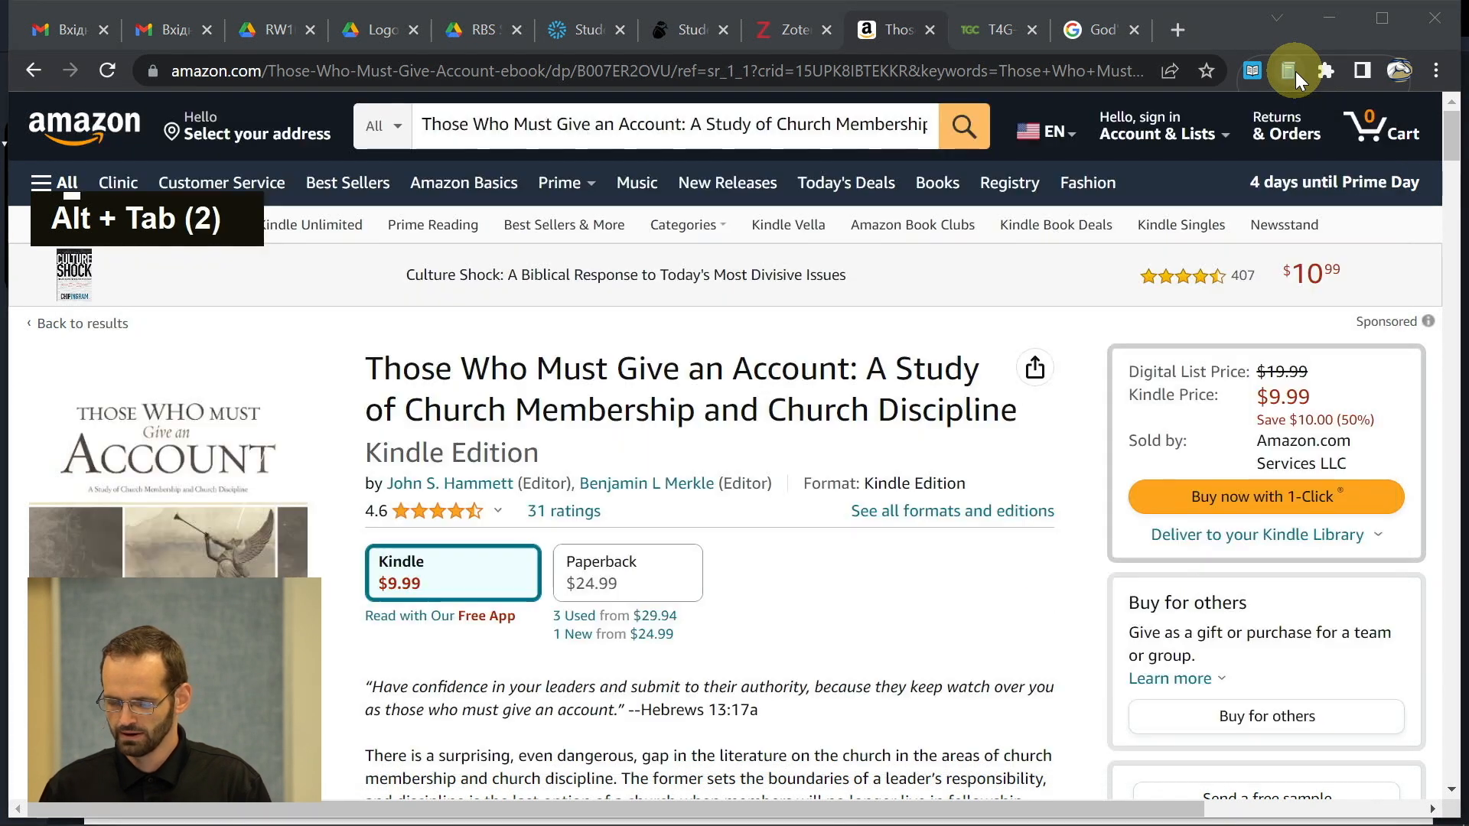
pyautogui.click(1283, 71)
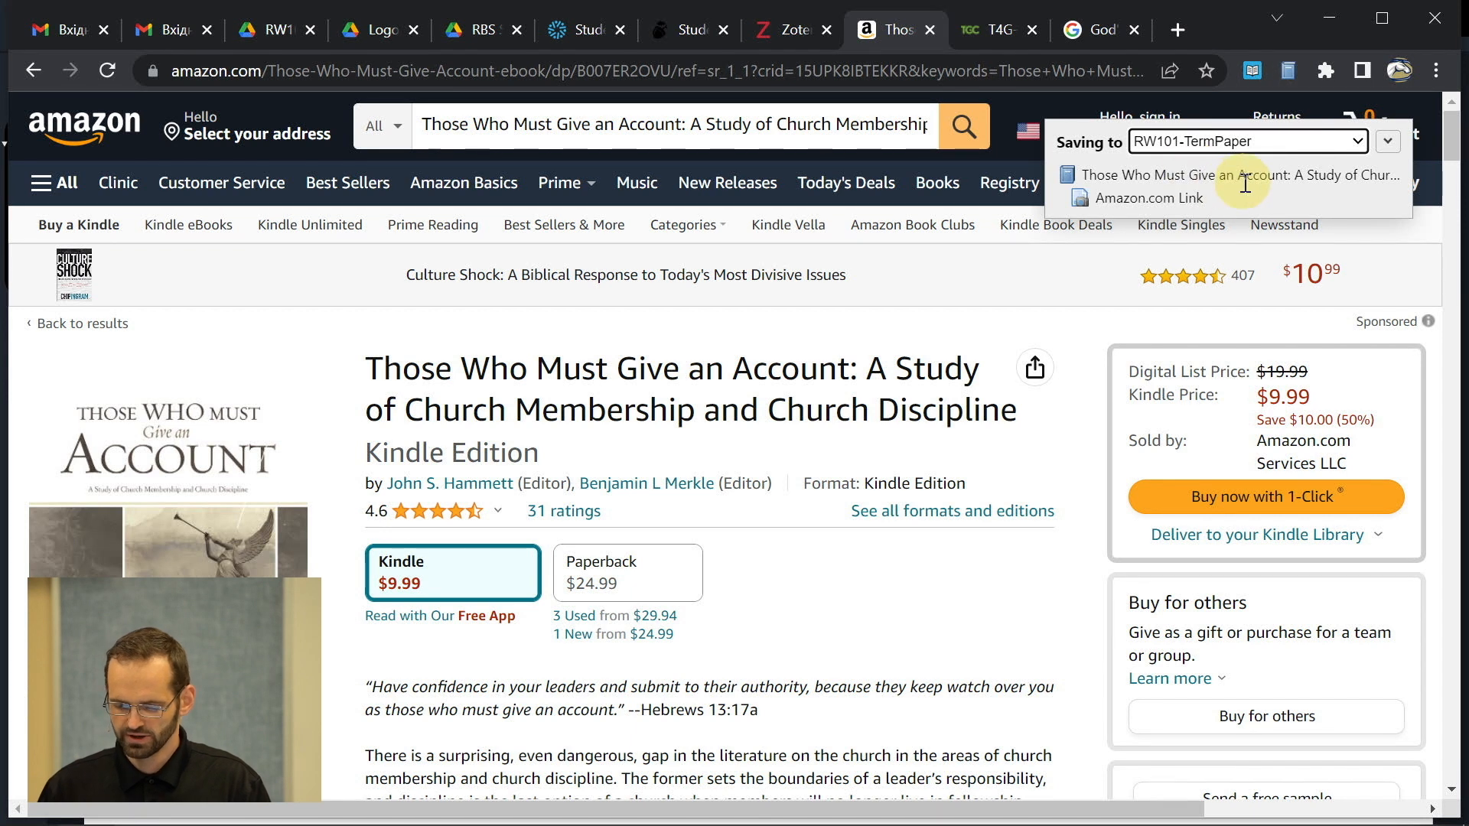
pyautogui.hotkey('alt', 'Tab')
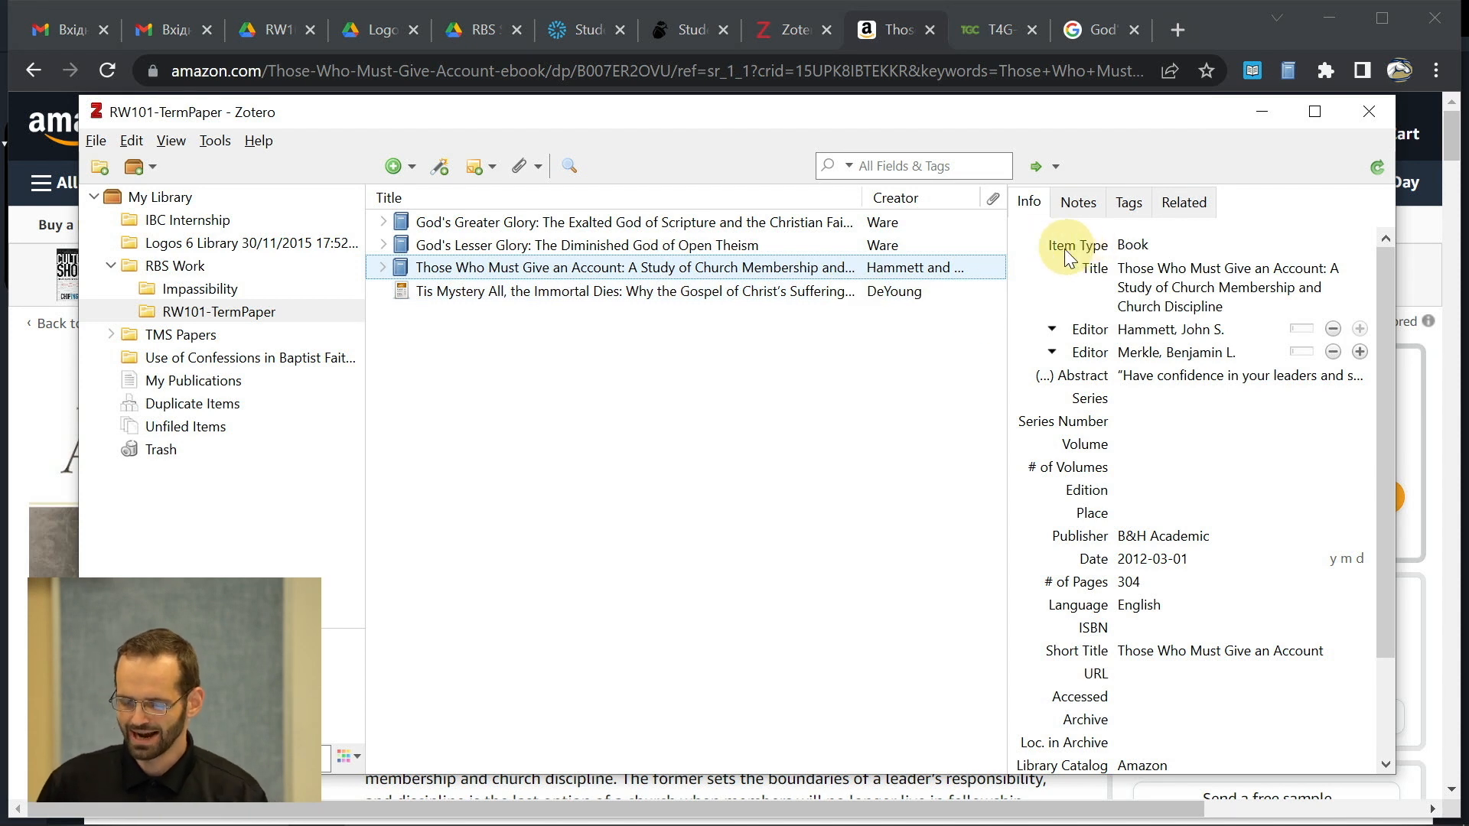
# - Change the Those Who Must Give an Account item type from Book to Book Section
pyautogui.click(1133, 245)
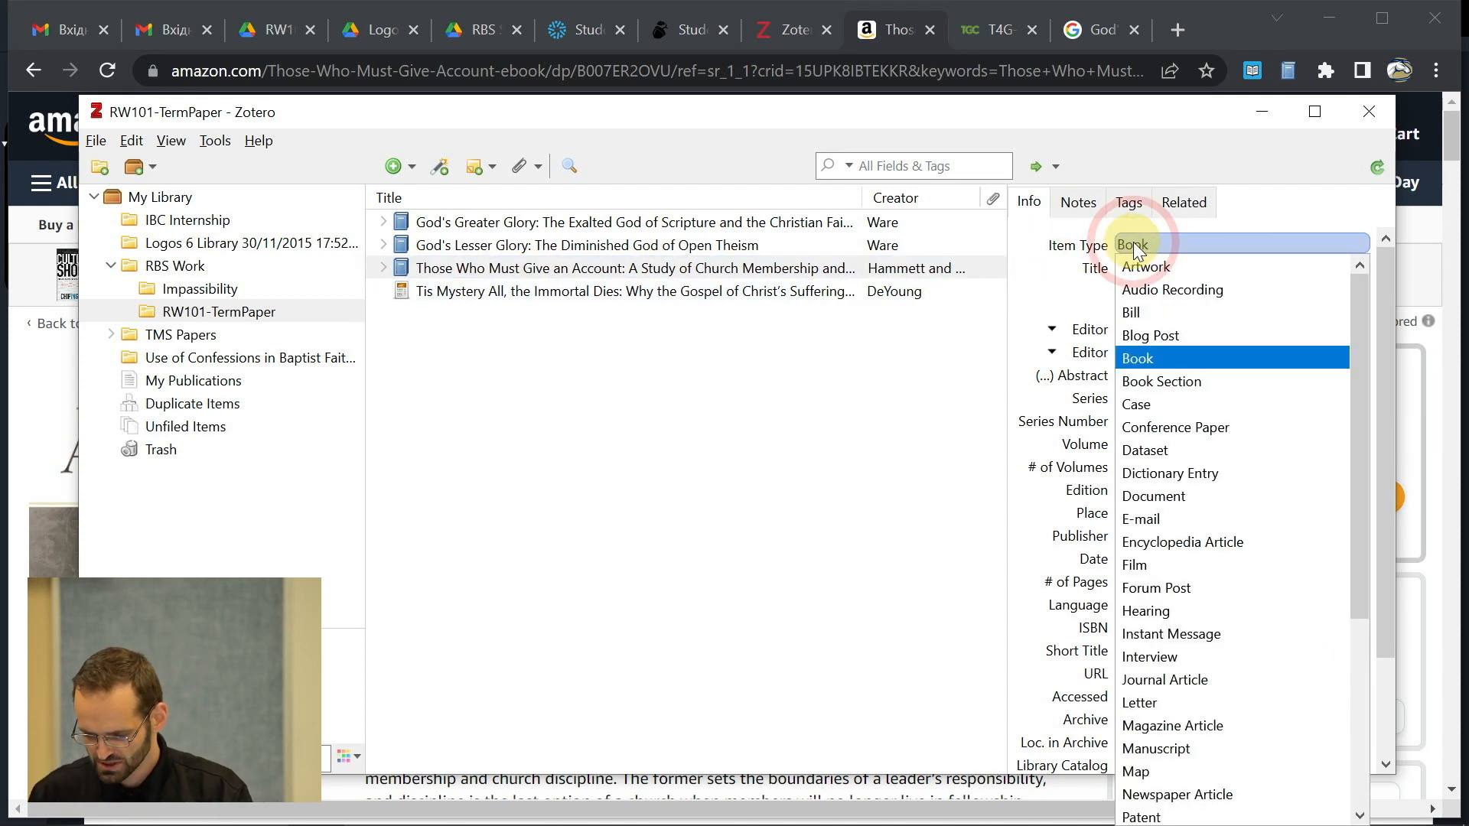
pyautogui.scroll(-4, 1229, 541)
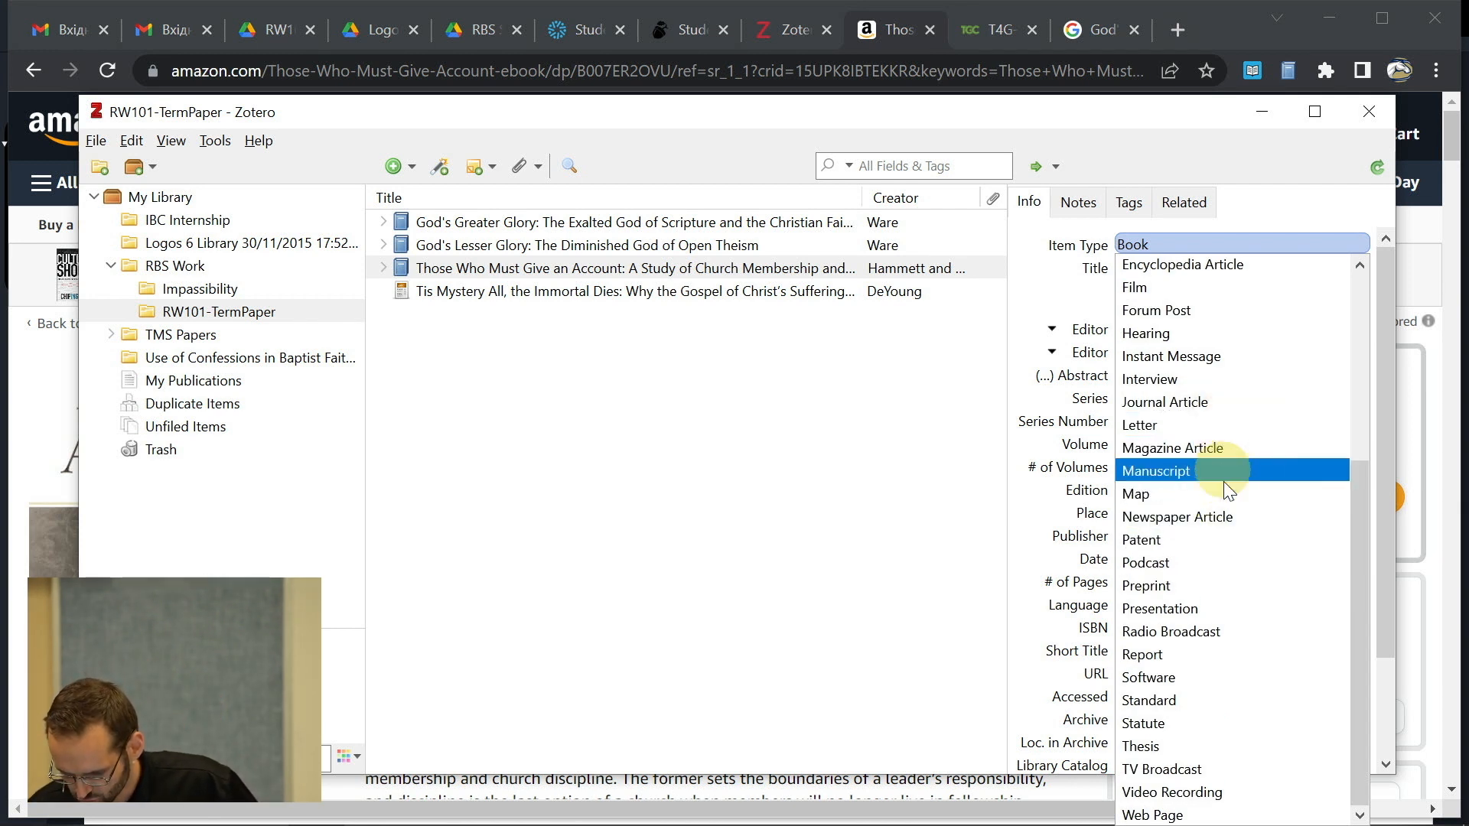
pyautogui.scroll(4, 1227, 582)
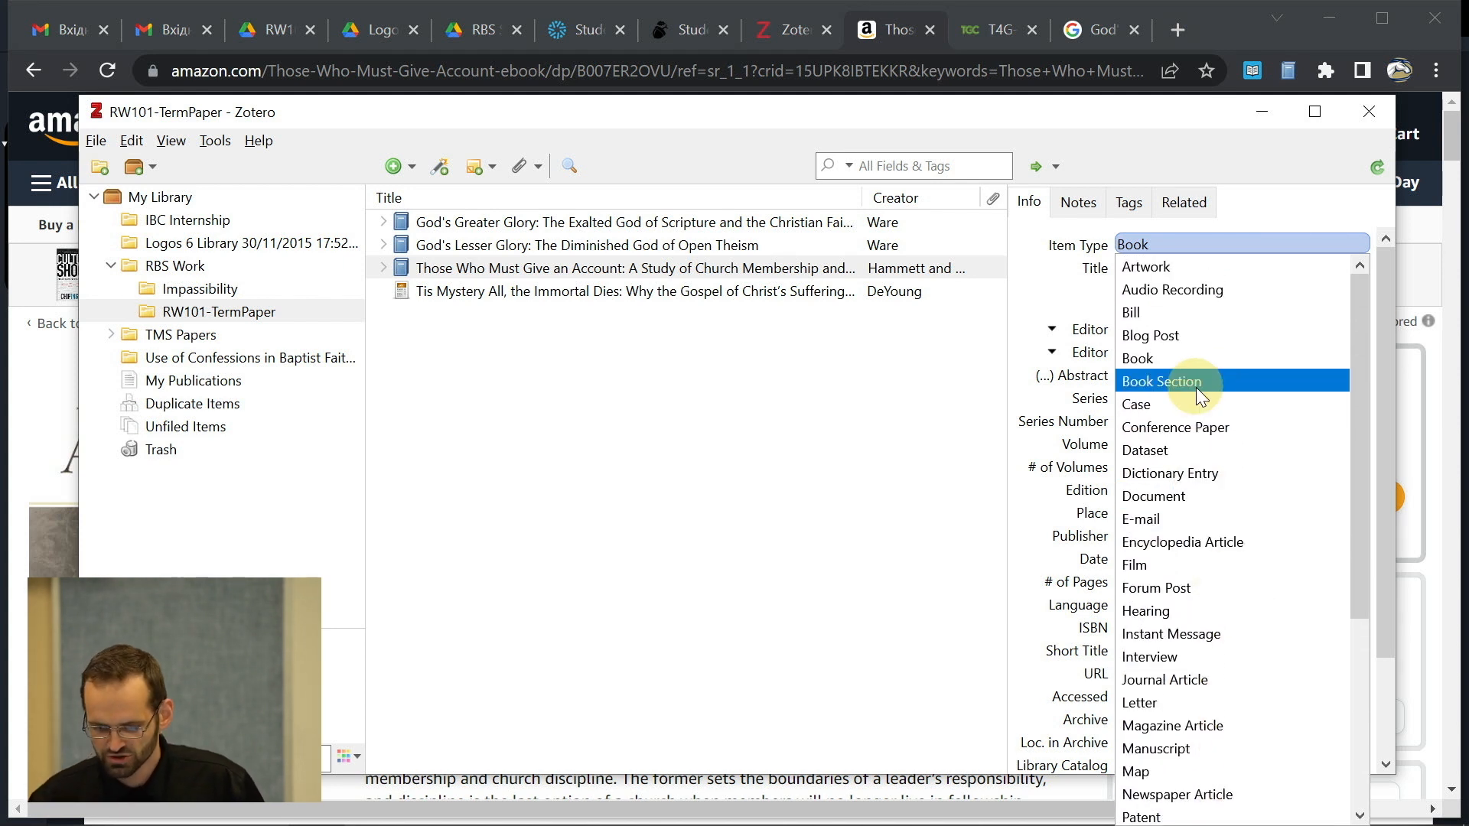
pyautogui.click(1196, 388)
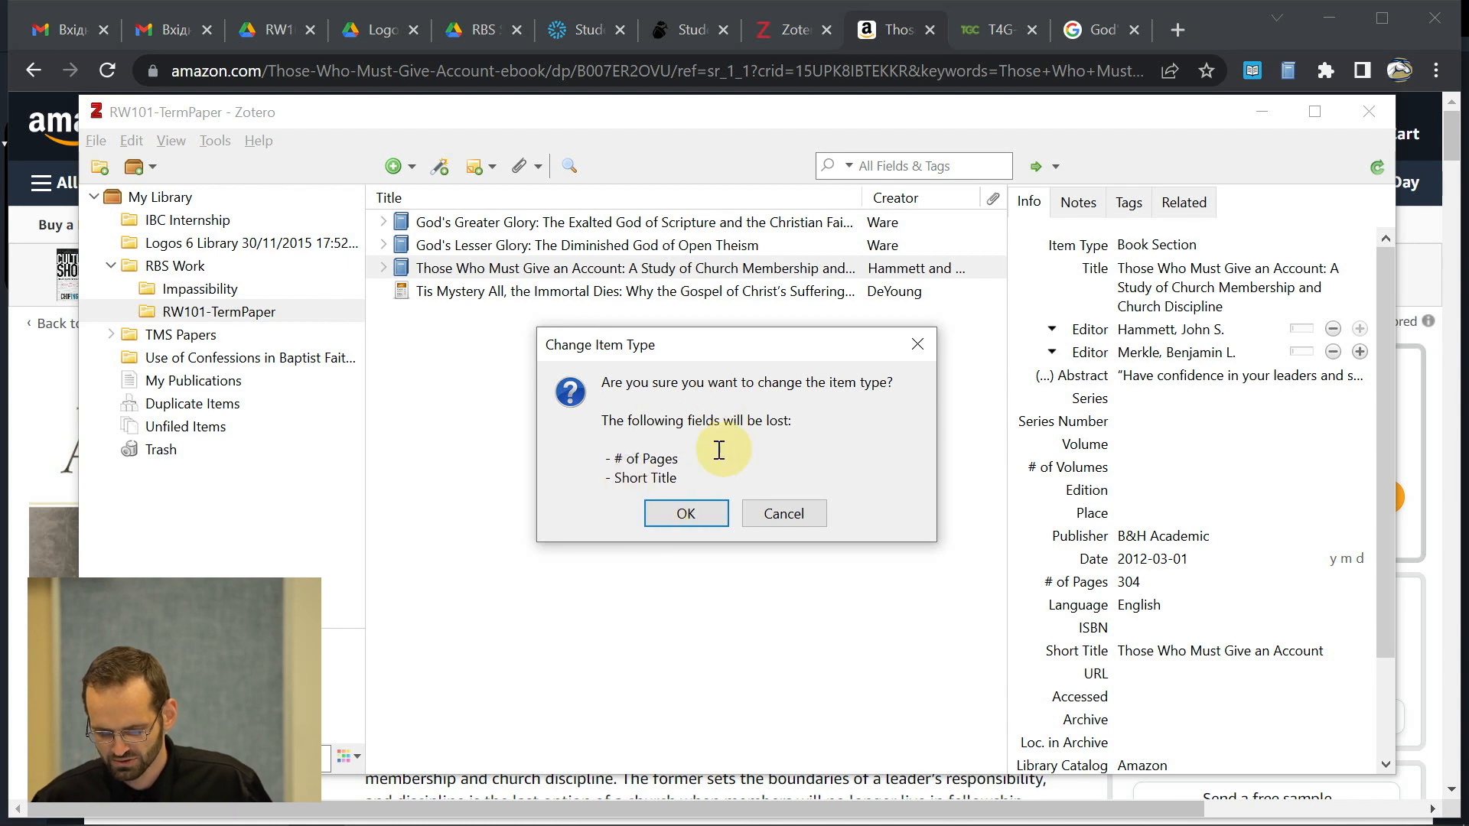
pyautogui.click(684, 513)
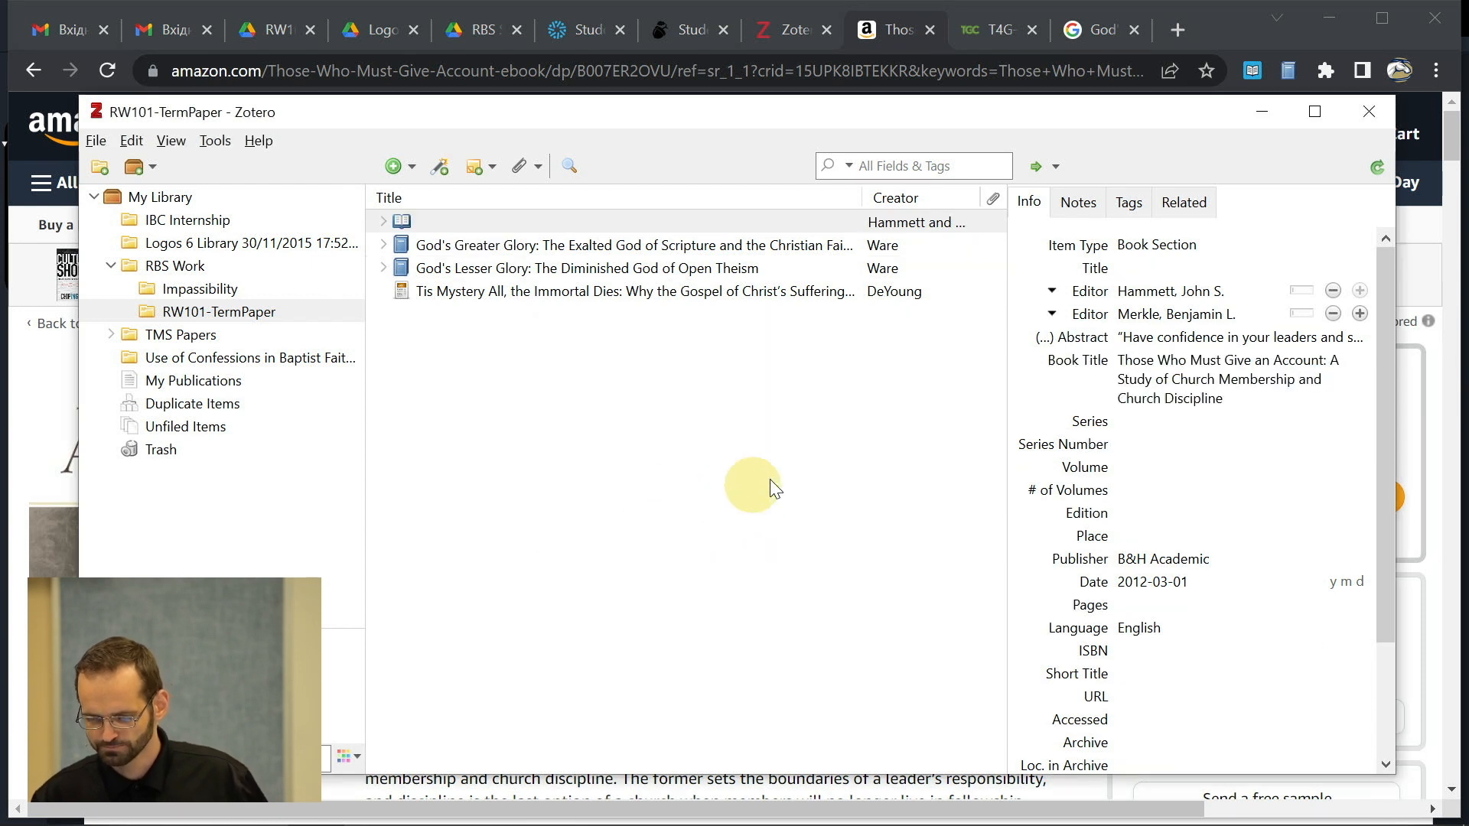
pyautogui.click(1141, 421)
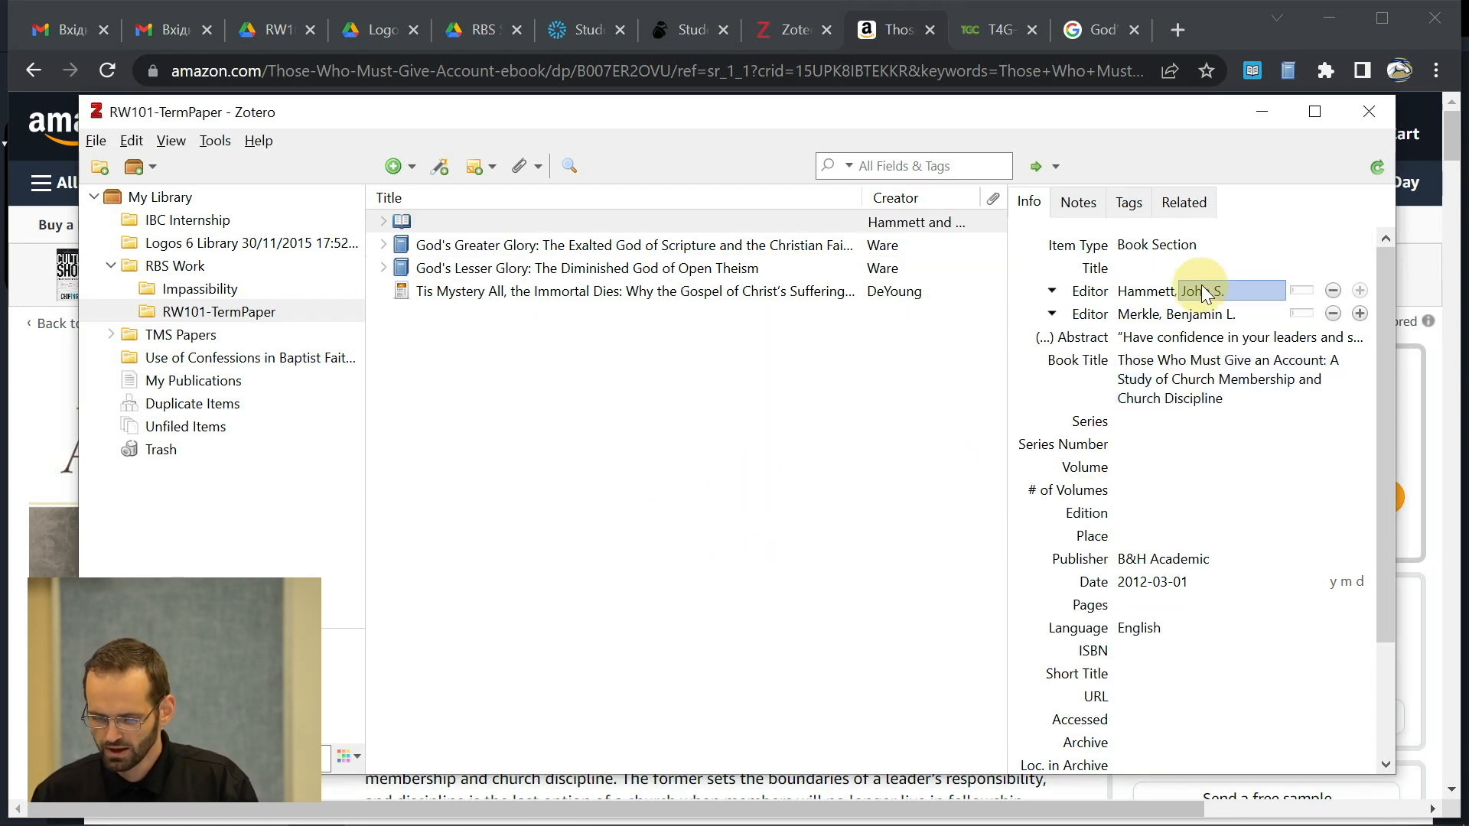
# - Copy 'The Biblical Basis for Church Discipline' from the style guide into the Title field
pyautogui.click(1159, 269)
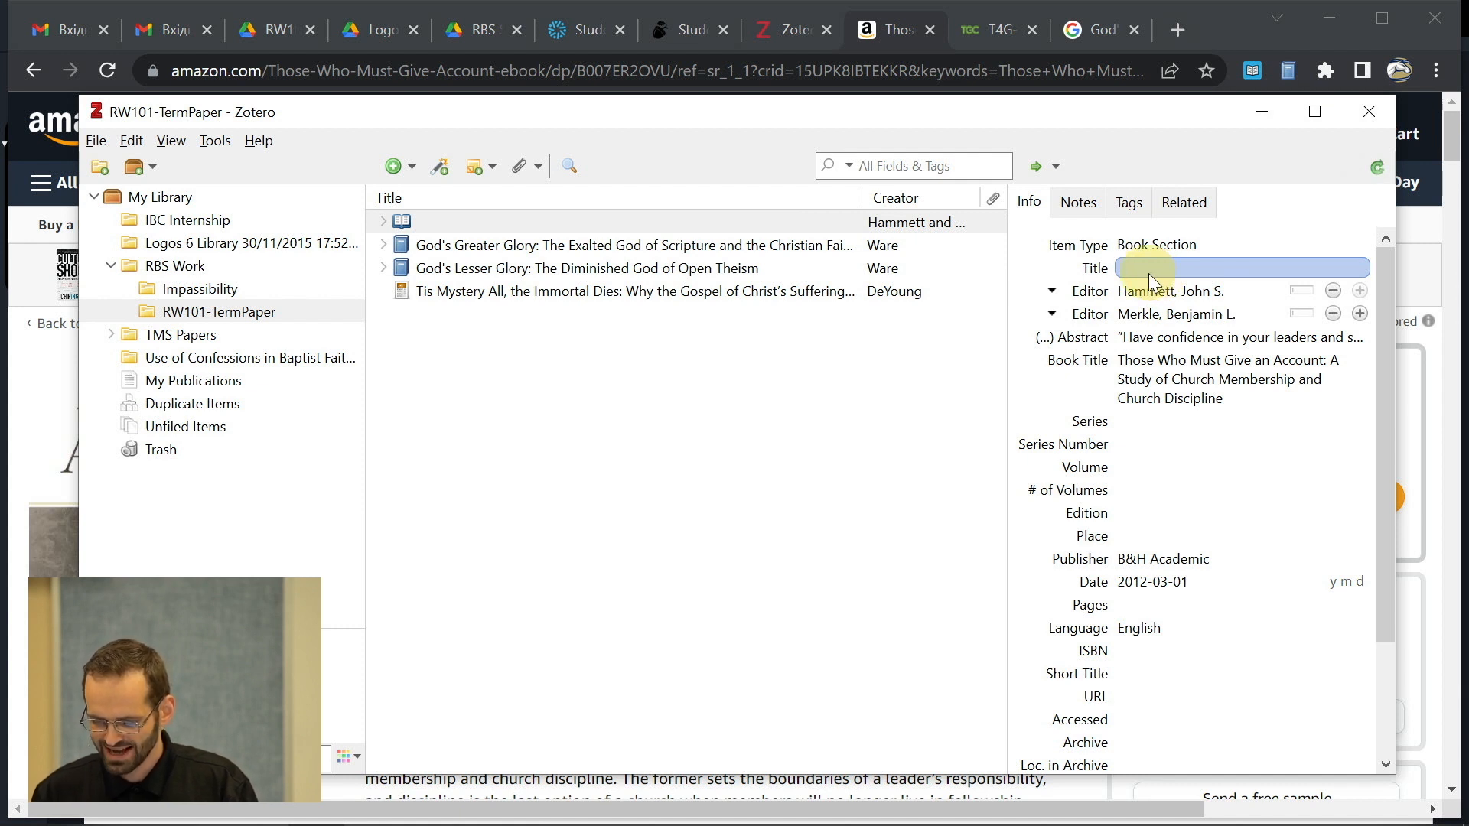
pyautogui.click(1150, 273)
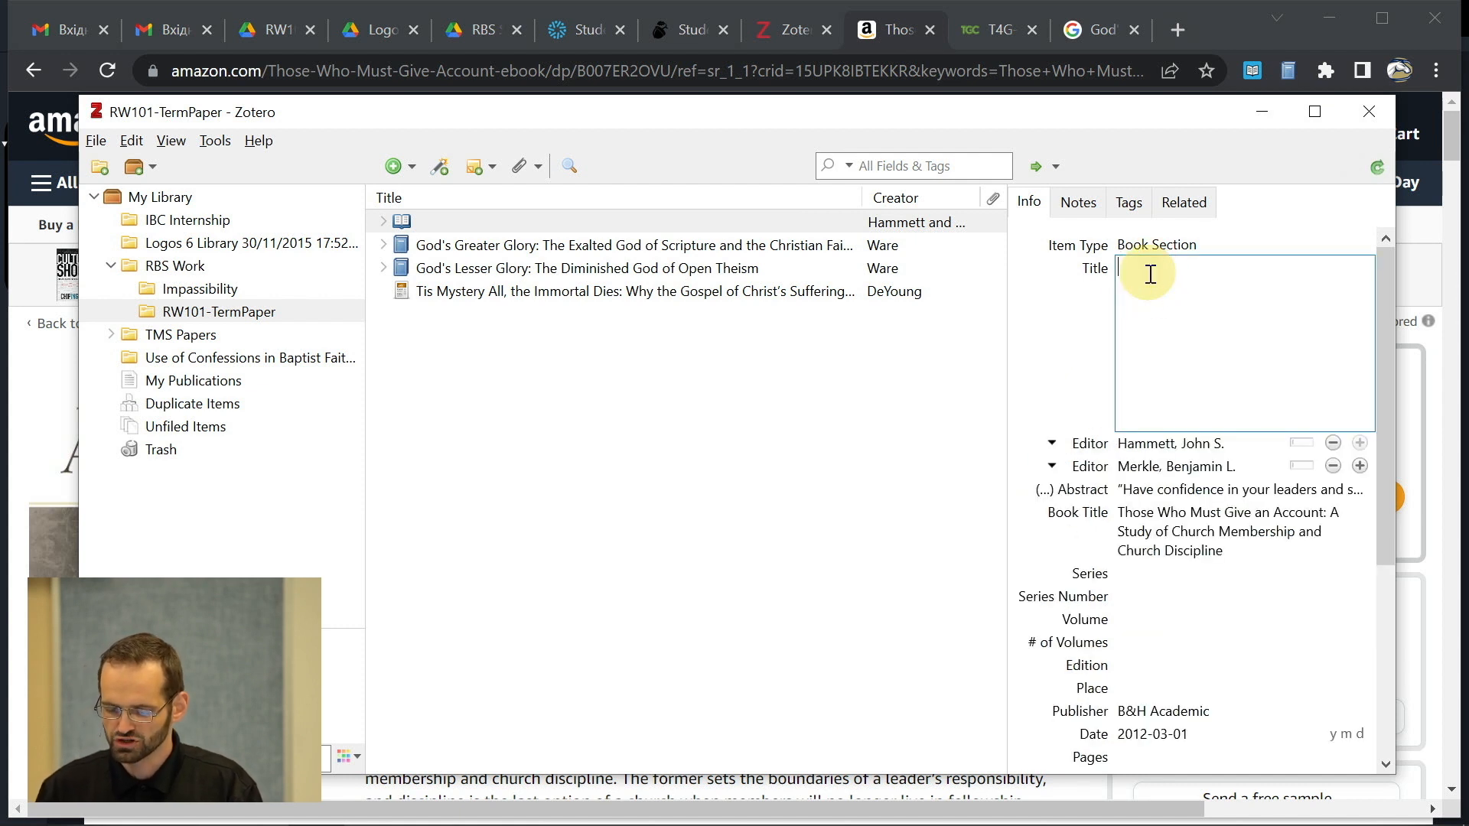
pyautogui.hotkey('alt', 'Tab')
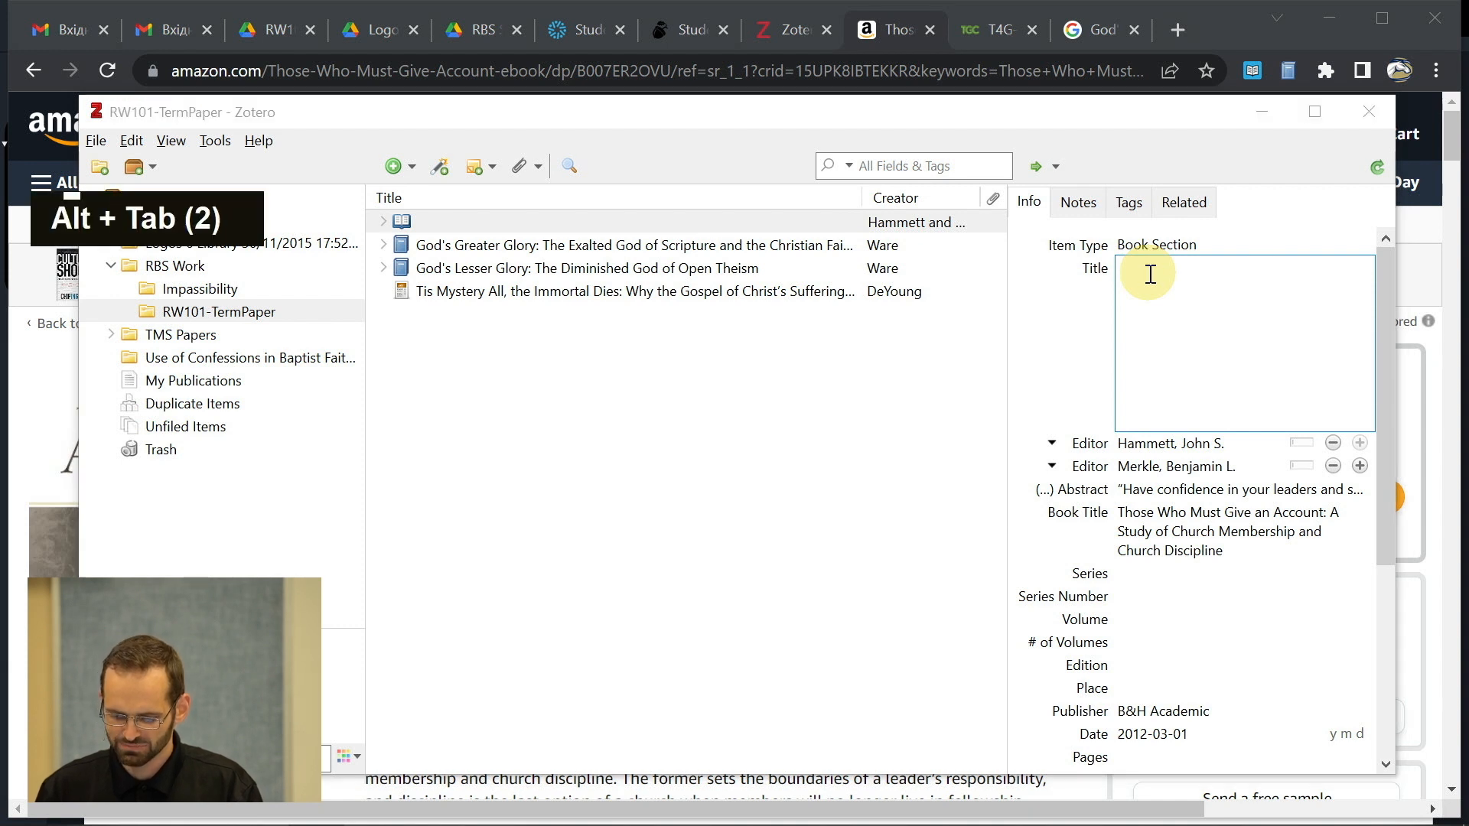
pyautogui.hotkey('alt', 'Tab')
pyautogui.hotkey('alt', 'Tab')
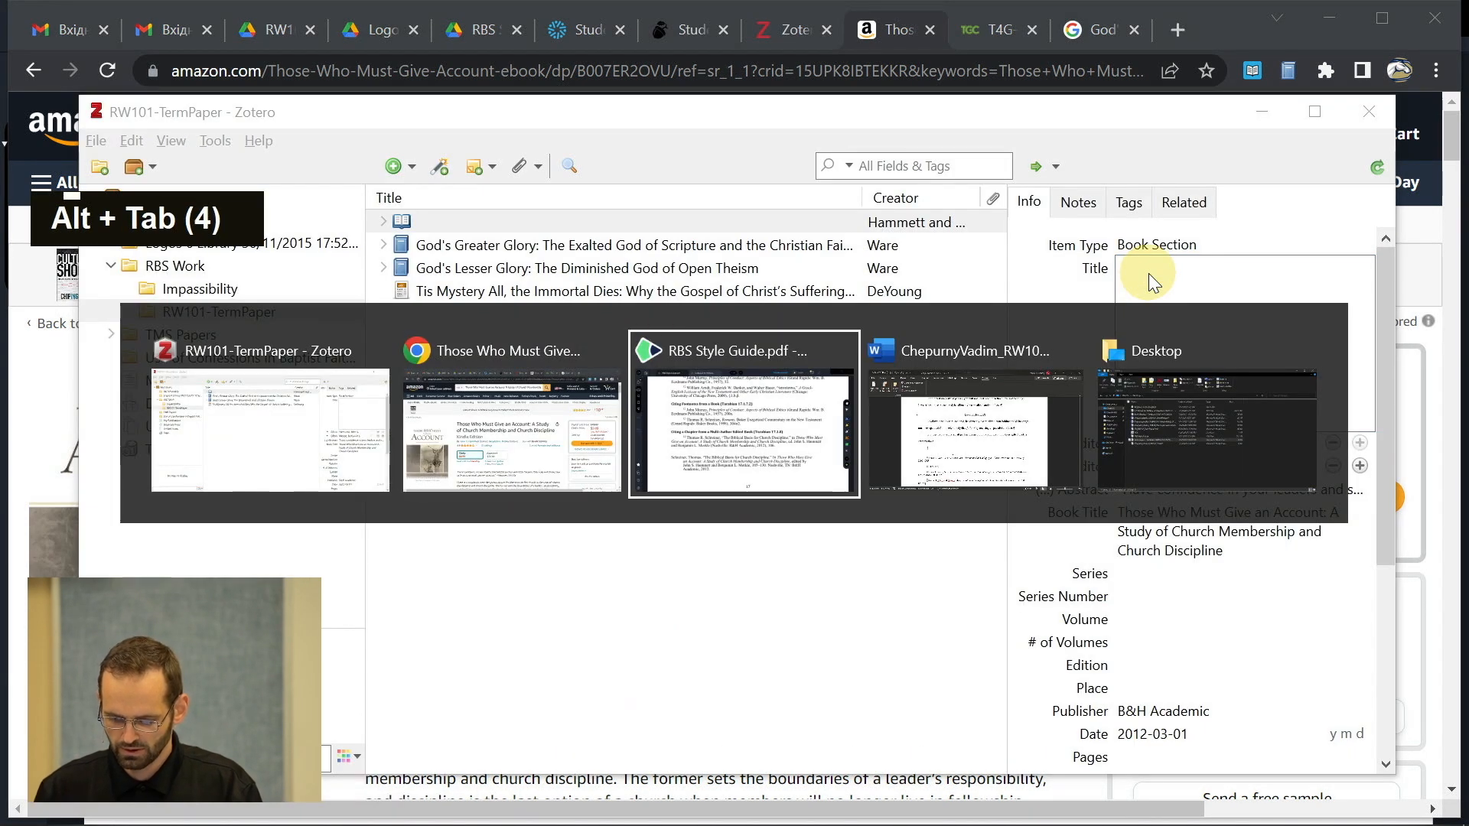
pyautogui.moveTo(596, 464); pyautogui.dragTo(1027, 463)
pyautogui.hotkey('ctrl', 'c')
pyautogui.hotkey('alt', 'Tab')
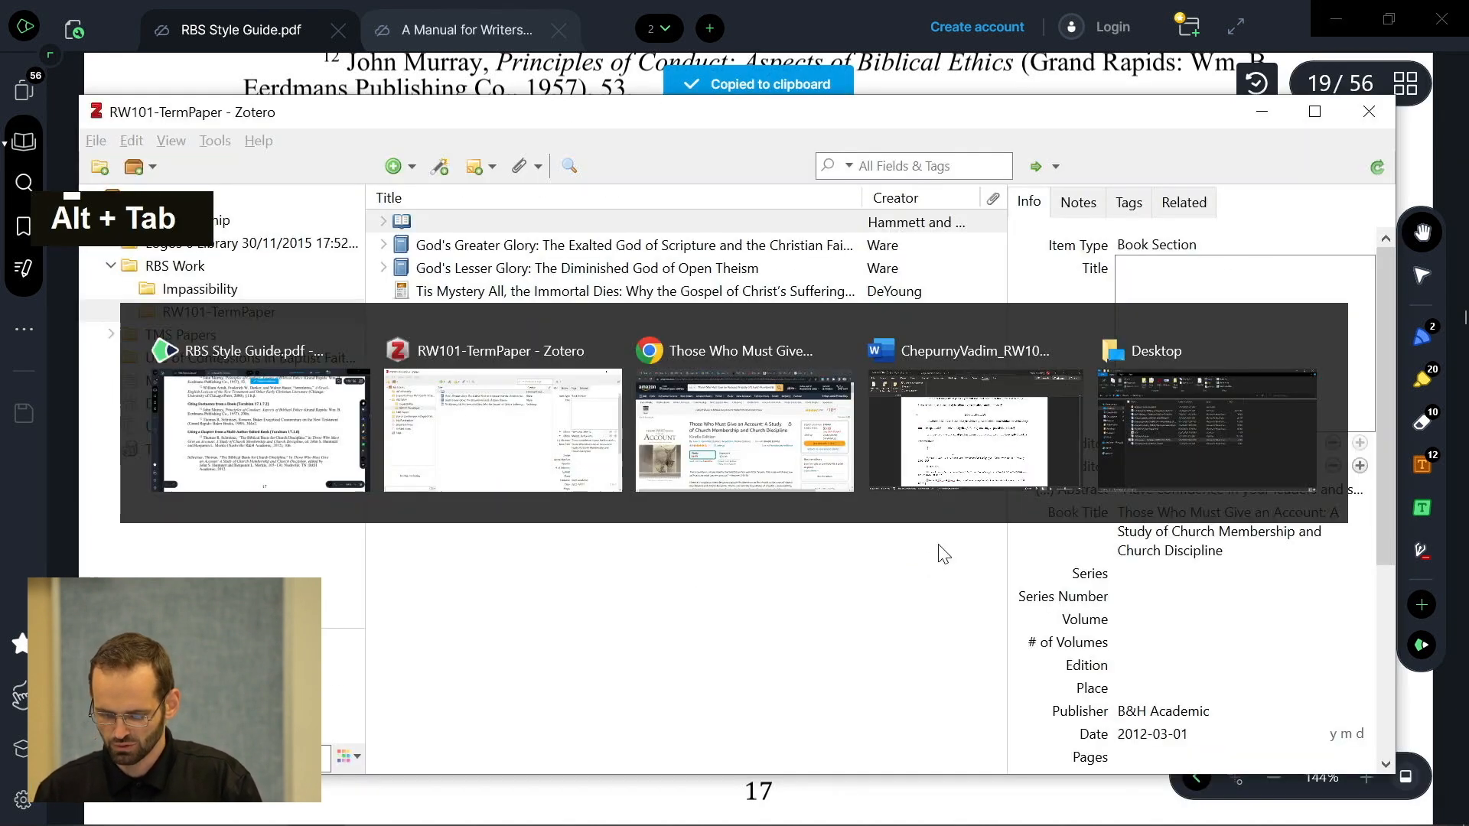
pyautogui.hotkey('ctrl', 'v')
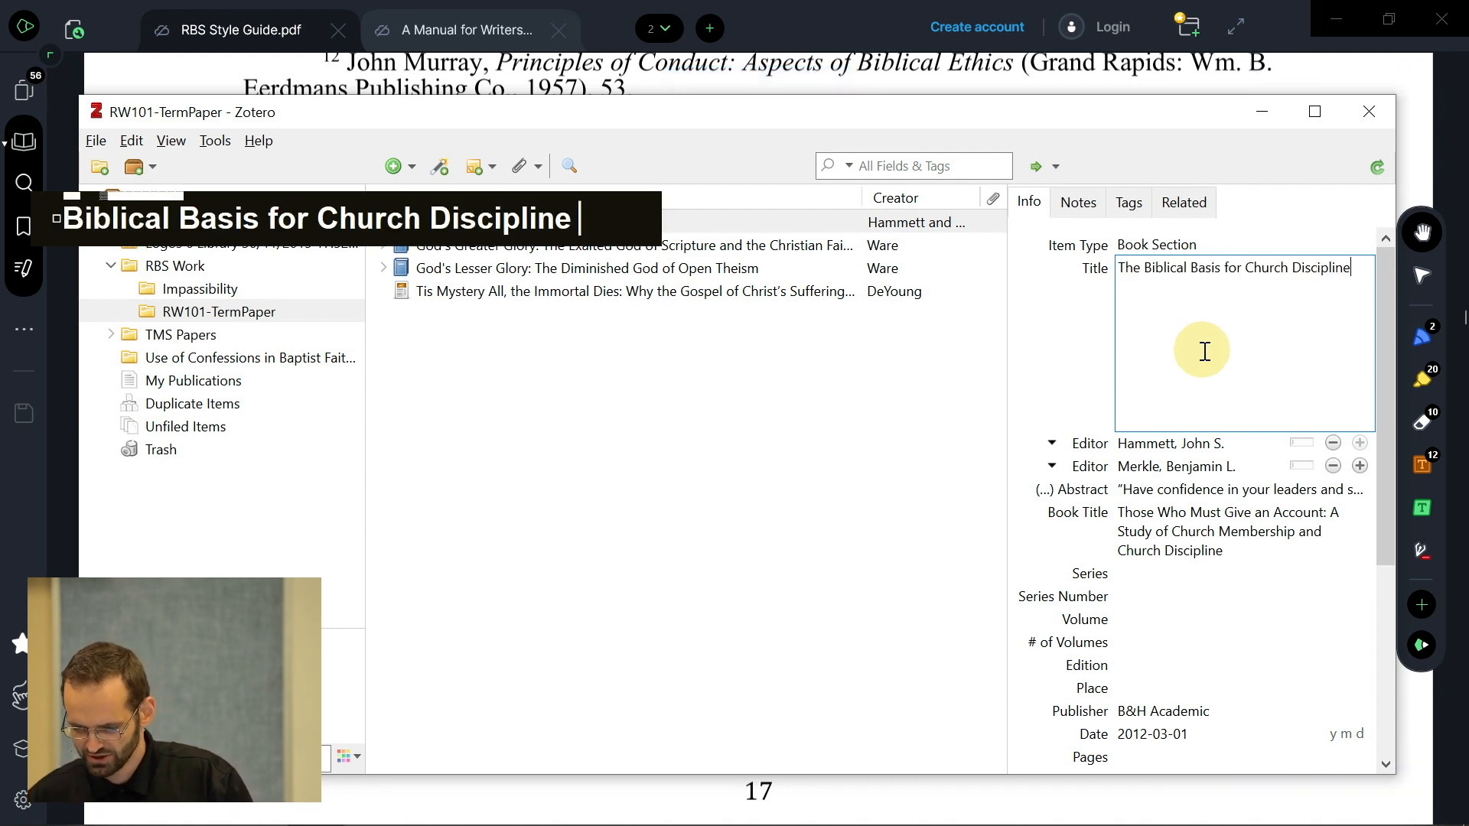
pyautogui.click(1067, 348)
# - Add Schreiner, Thomas R. as an author below editor Merkle
pyautogui.click(1152, 295)
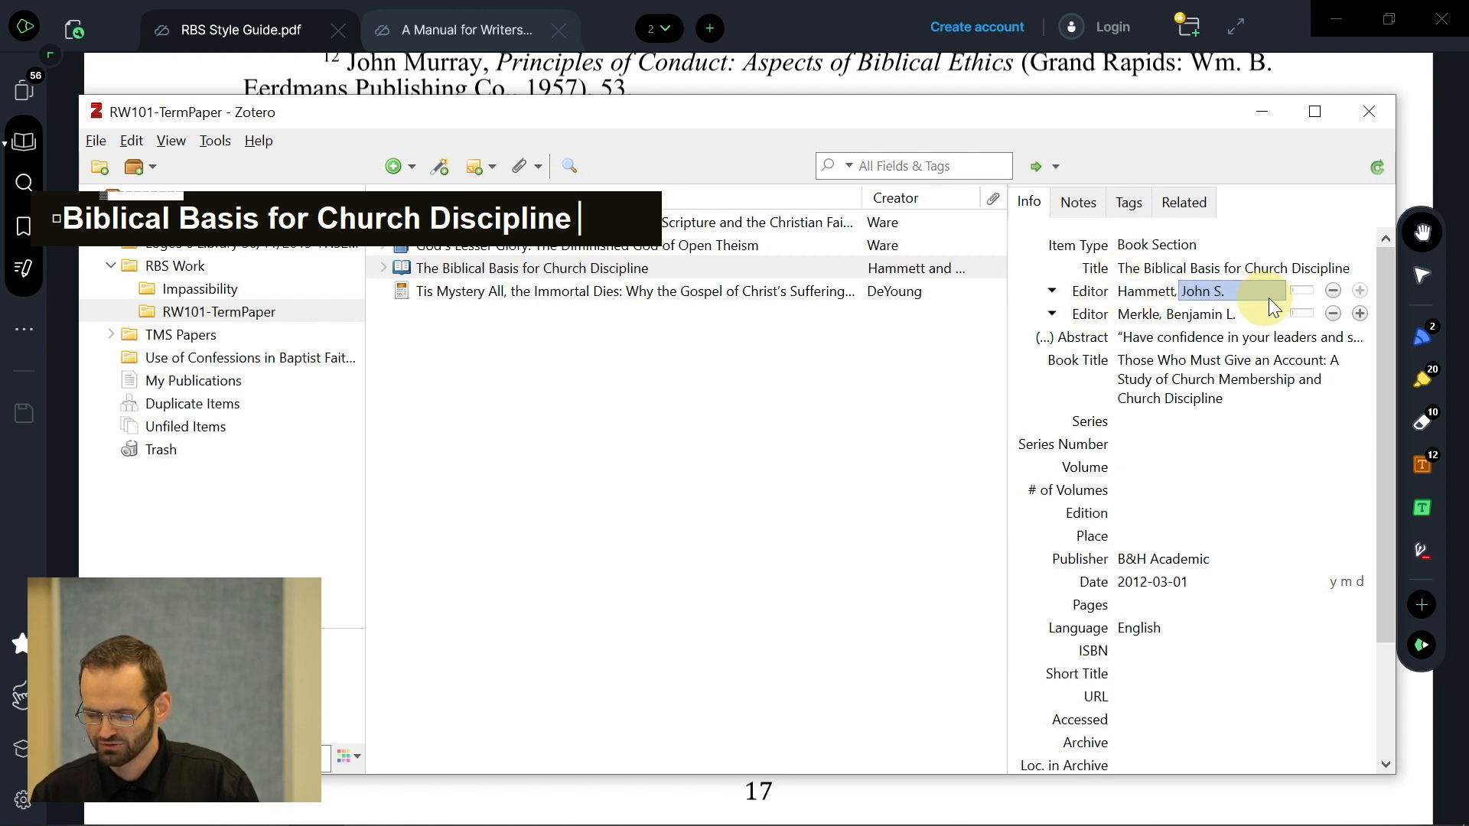
pyautogui.click(1360, 313)
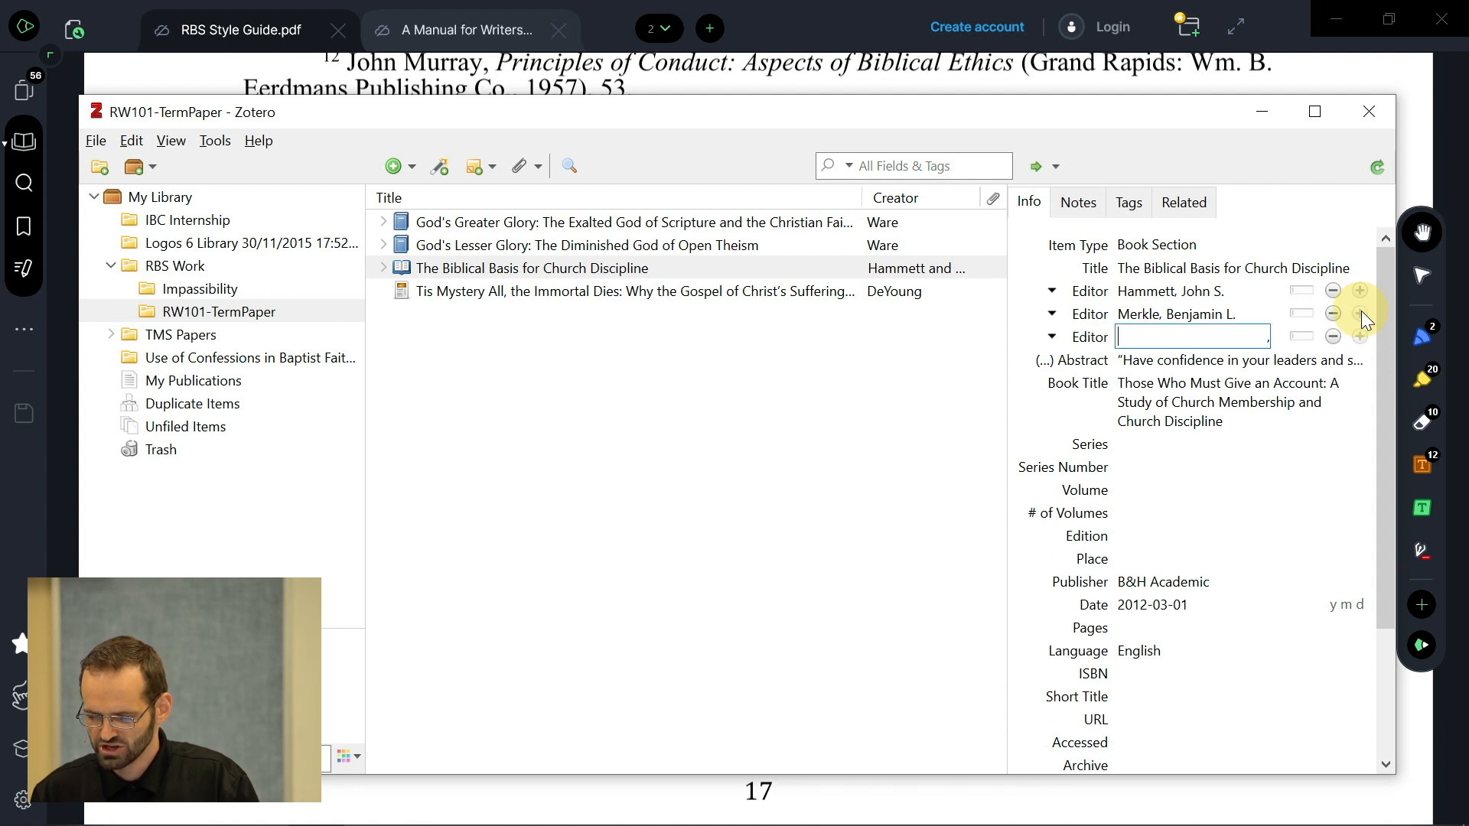
pyautogui.click(1076, 343)
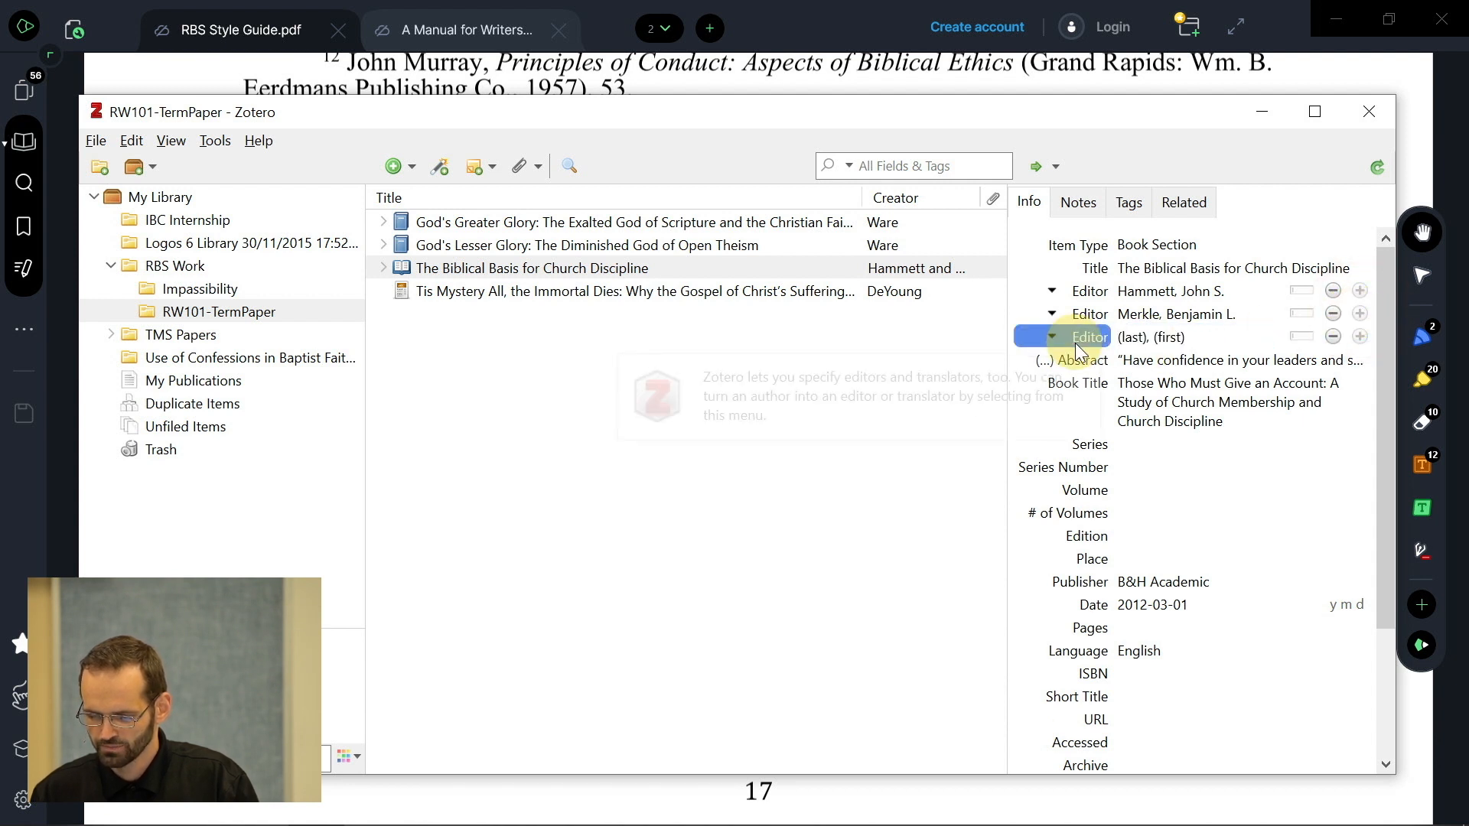
pyautogui.click(1073, 366)
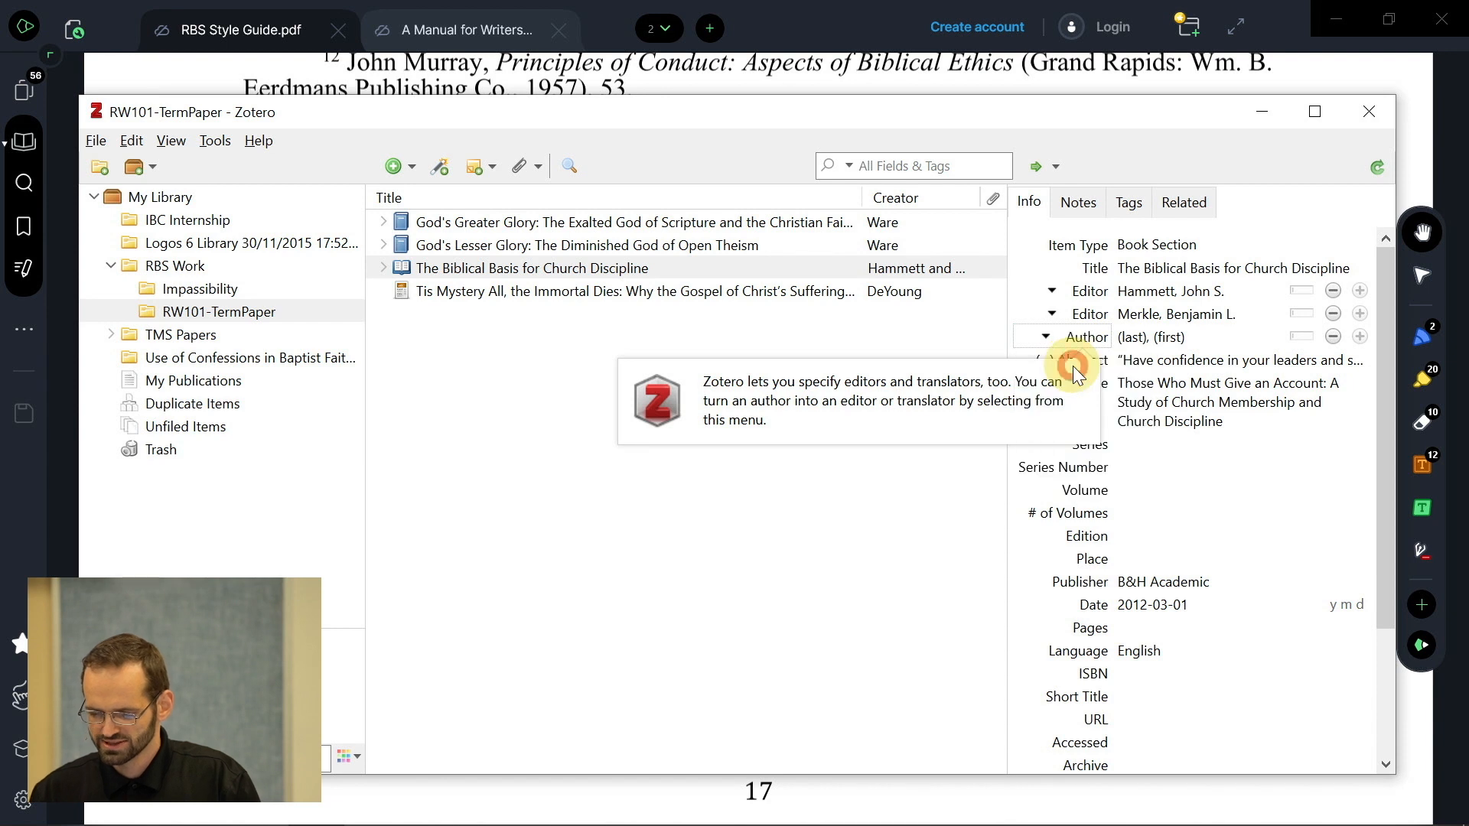
pyautogui.click(1123, 339)
pyautogui.write('S')
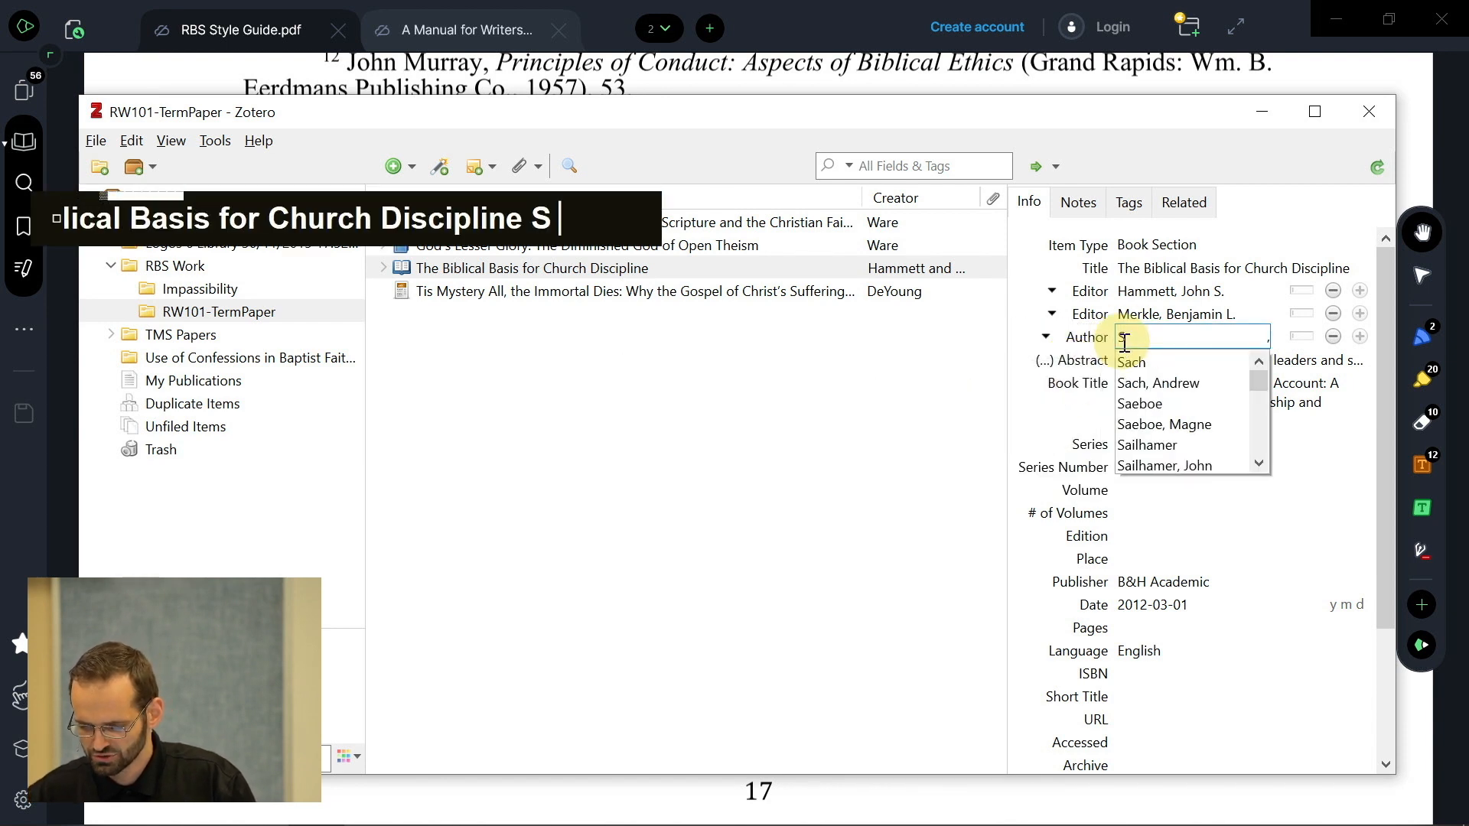
pyautogui.write('ch')
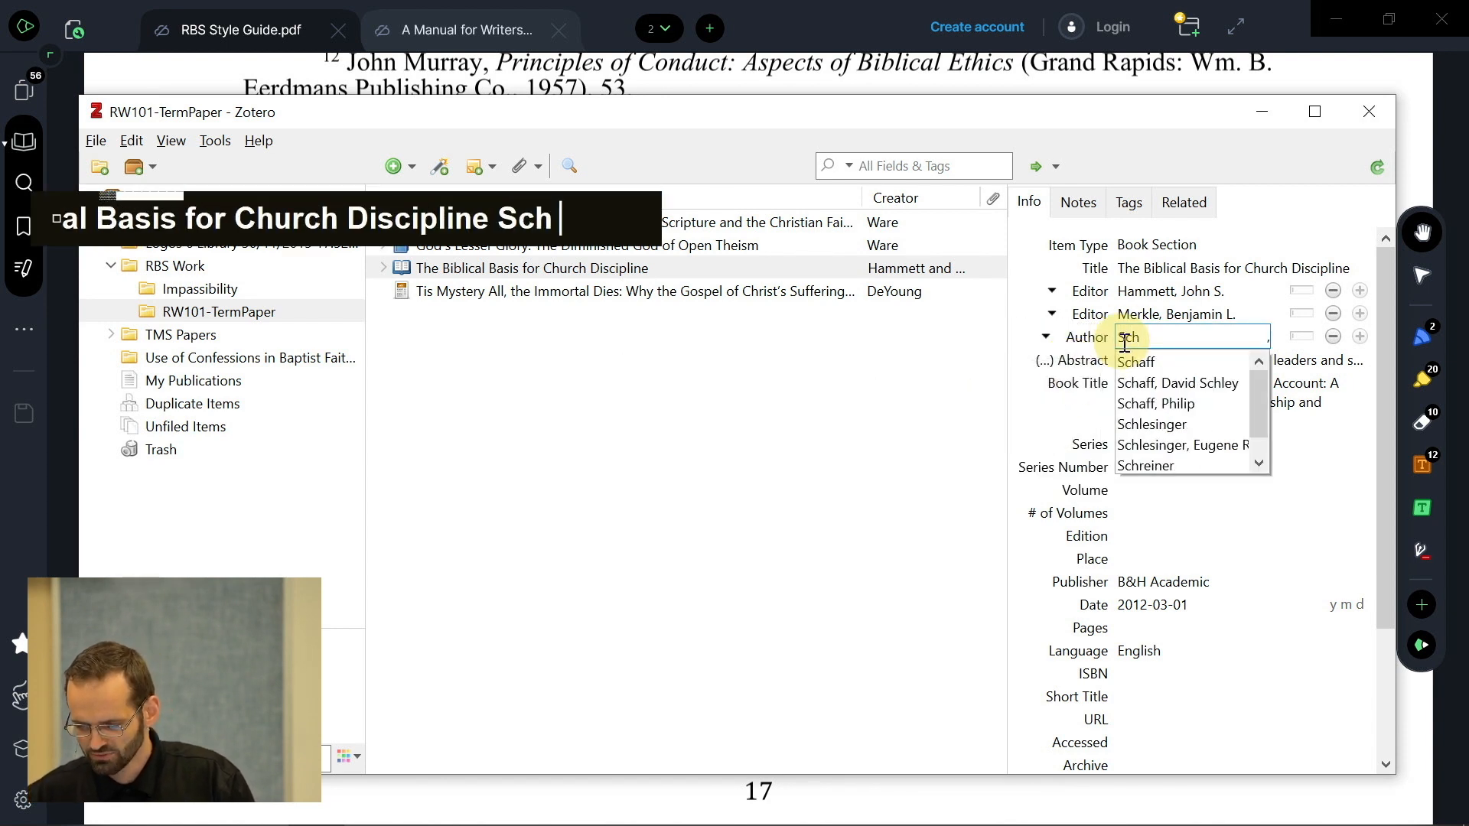
pyautogui.write('r')
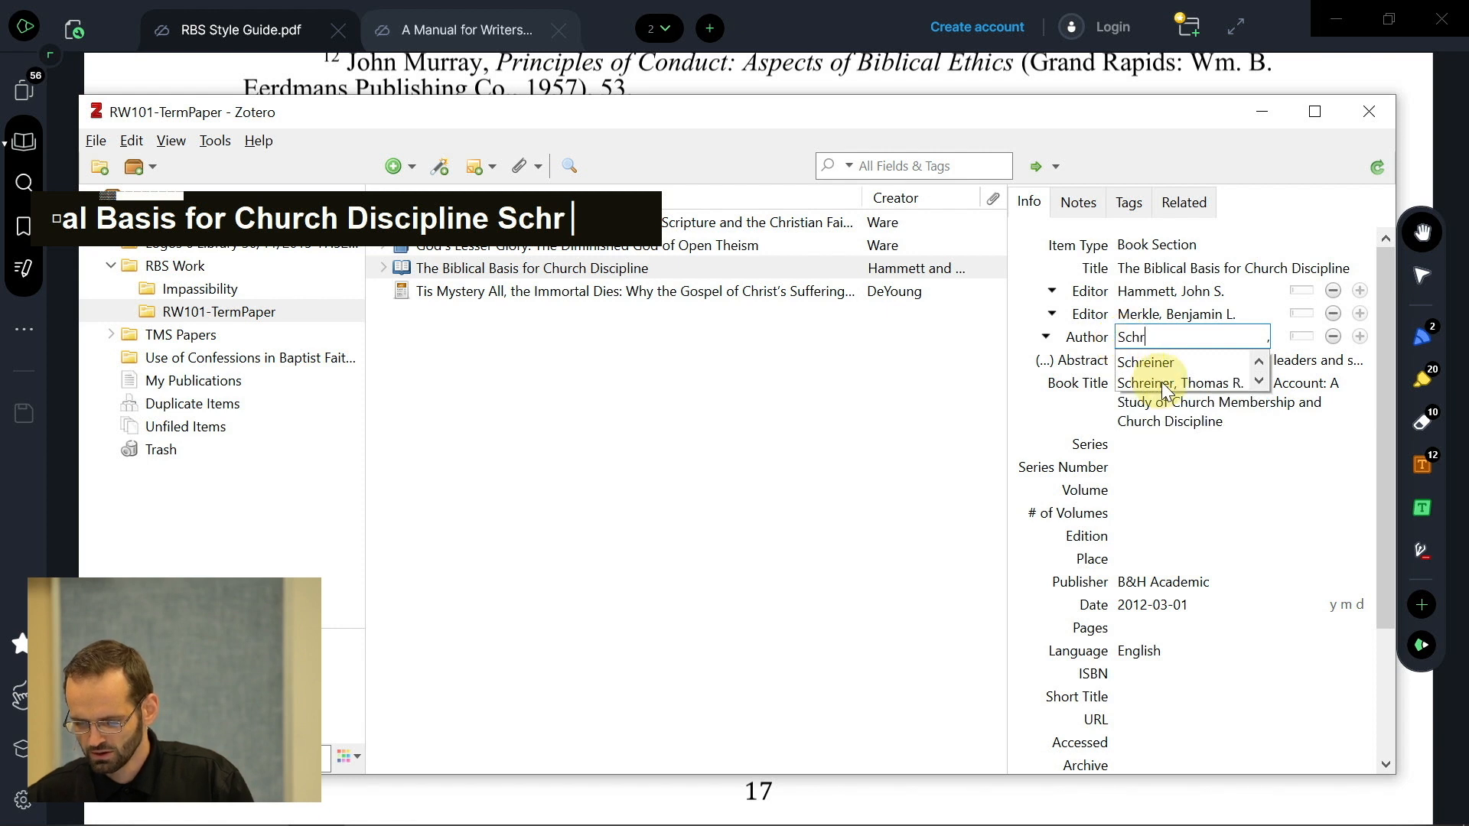
pyautogui.click(1164, 382)
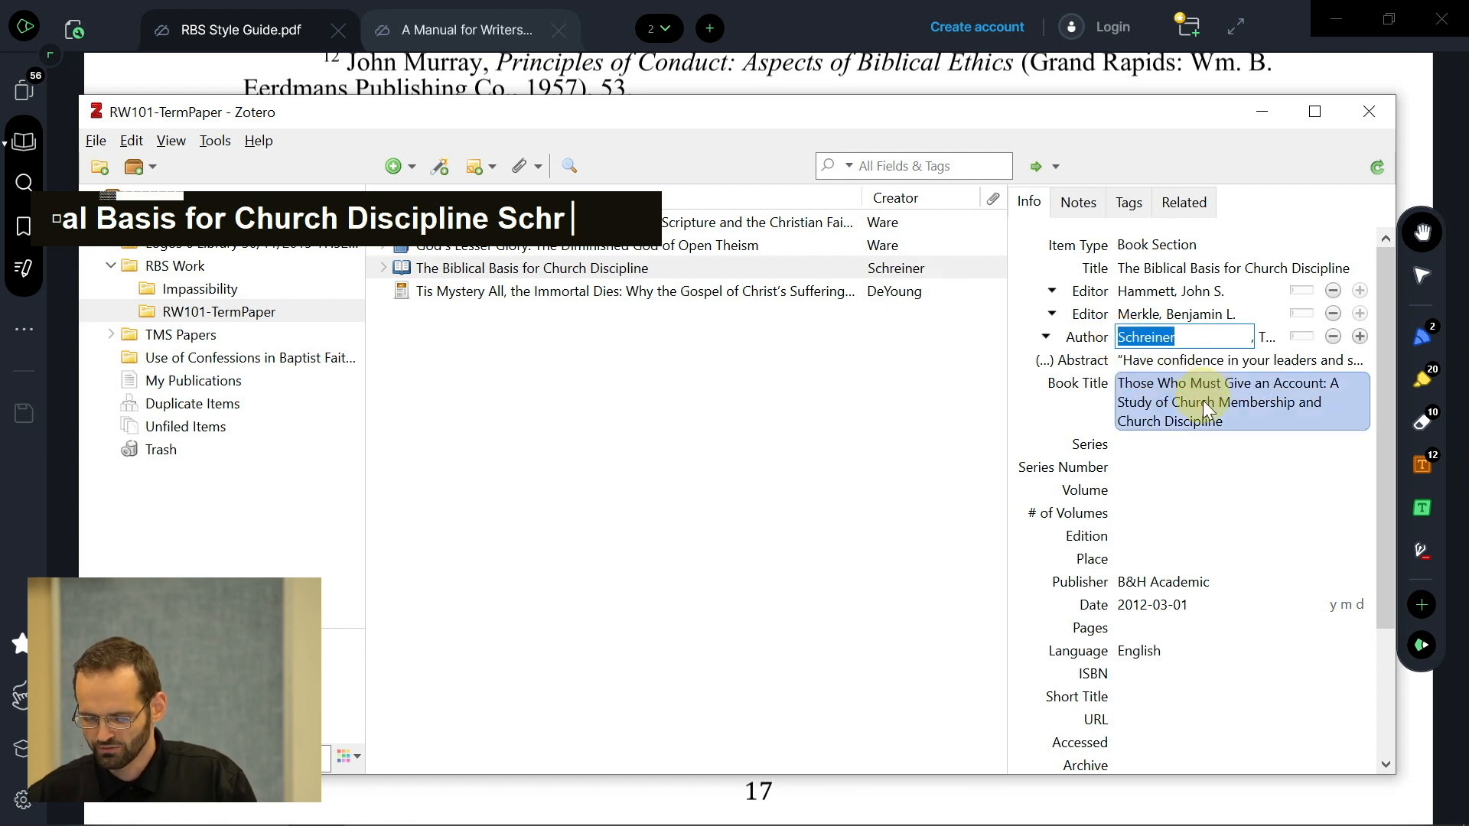
# - Fill the Short Title field with the main book title, 'Those Who Must Give an Account'
pyautogui.click(1145, 405)
pyautogui.click(1155, 420)
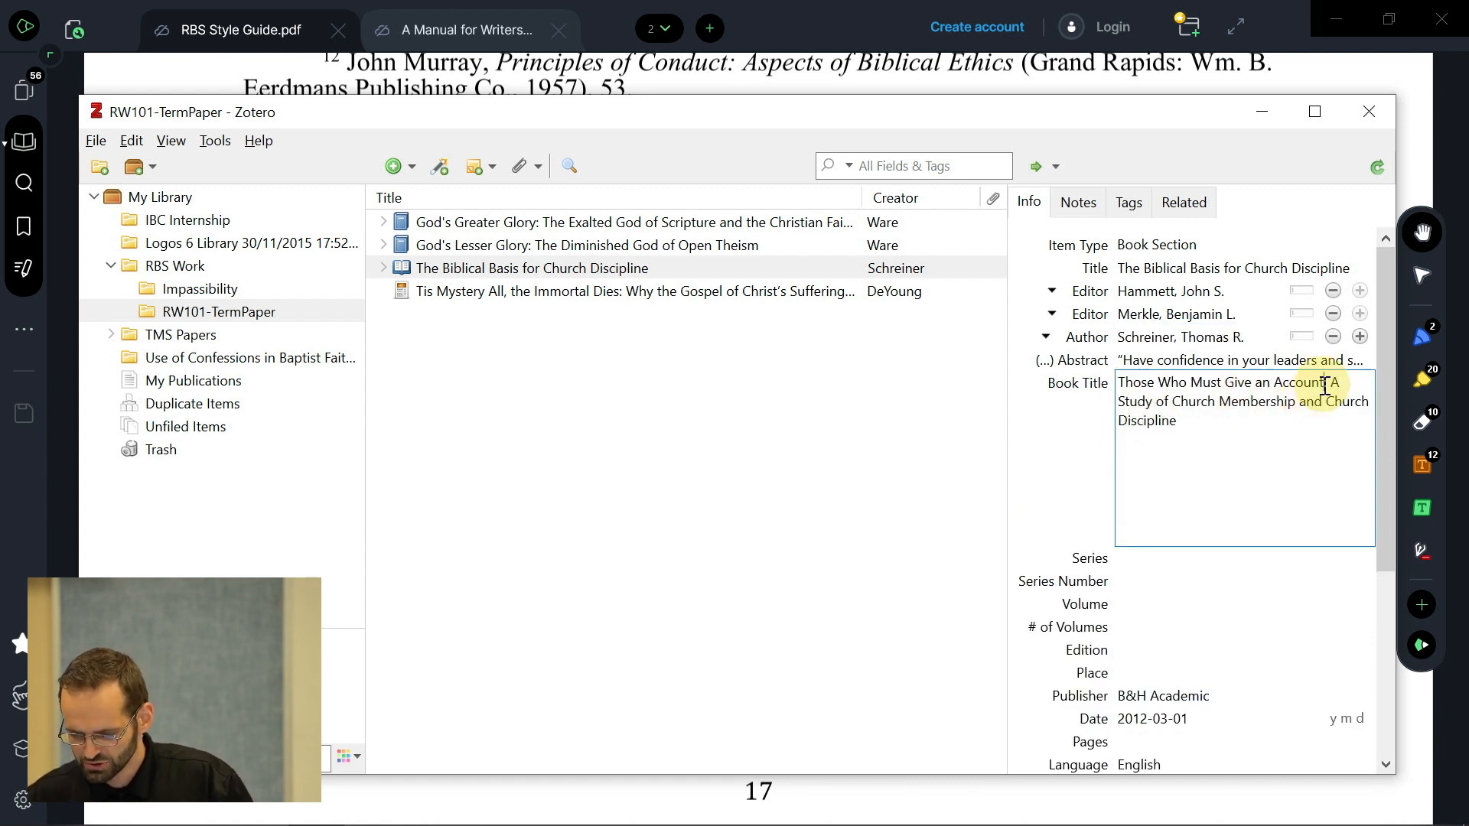
pyautogui.moveTo(1326, 382); pyautogui.dragTo(1081, 383)
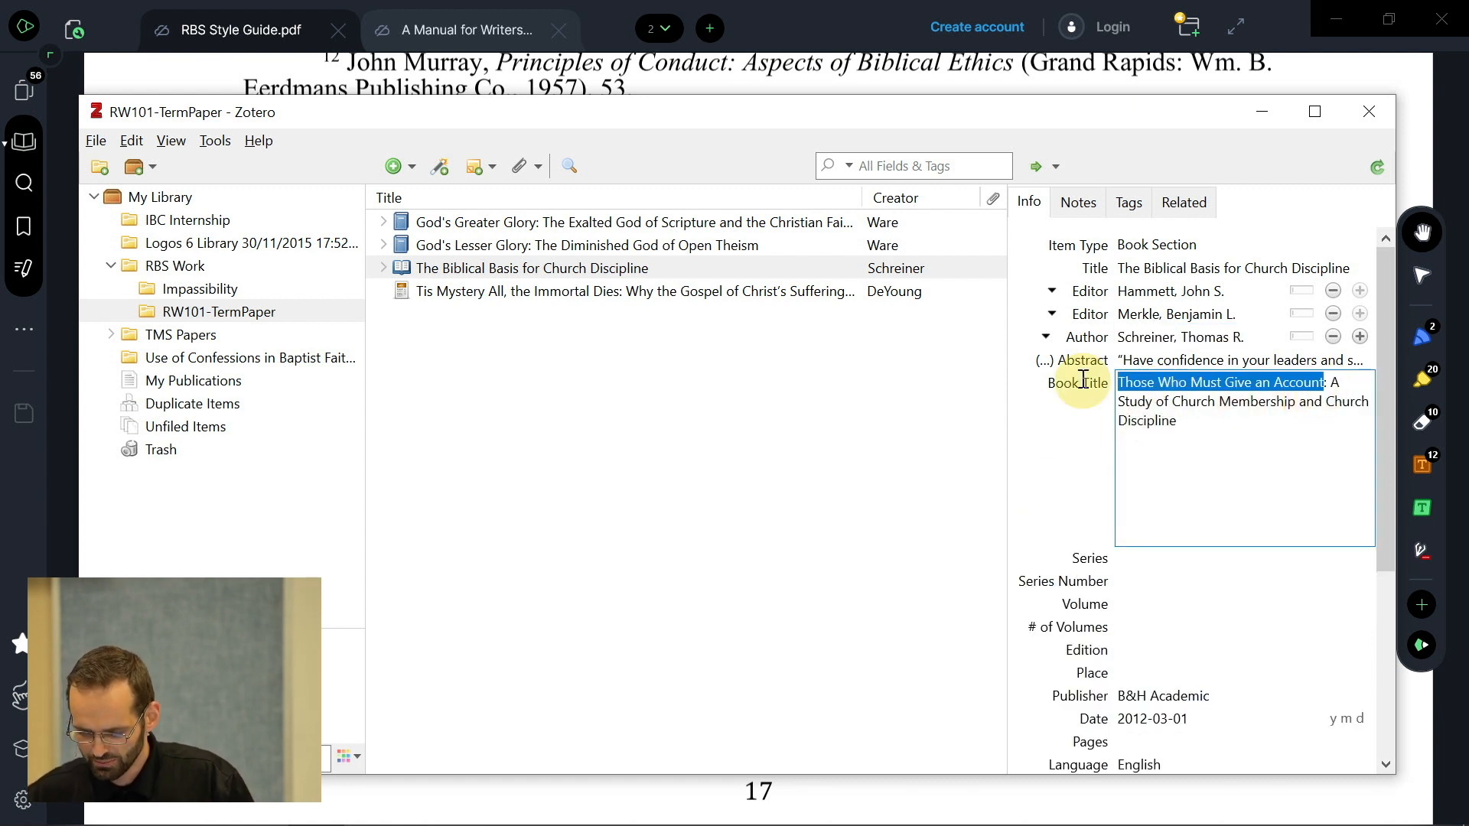
pyautogui.click(1068, 445)
pyautogui.scroll(-3, 1117, 590)
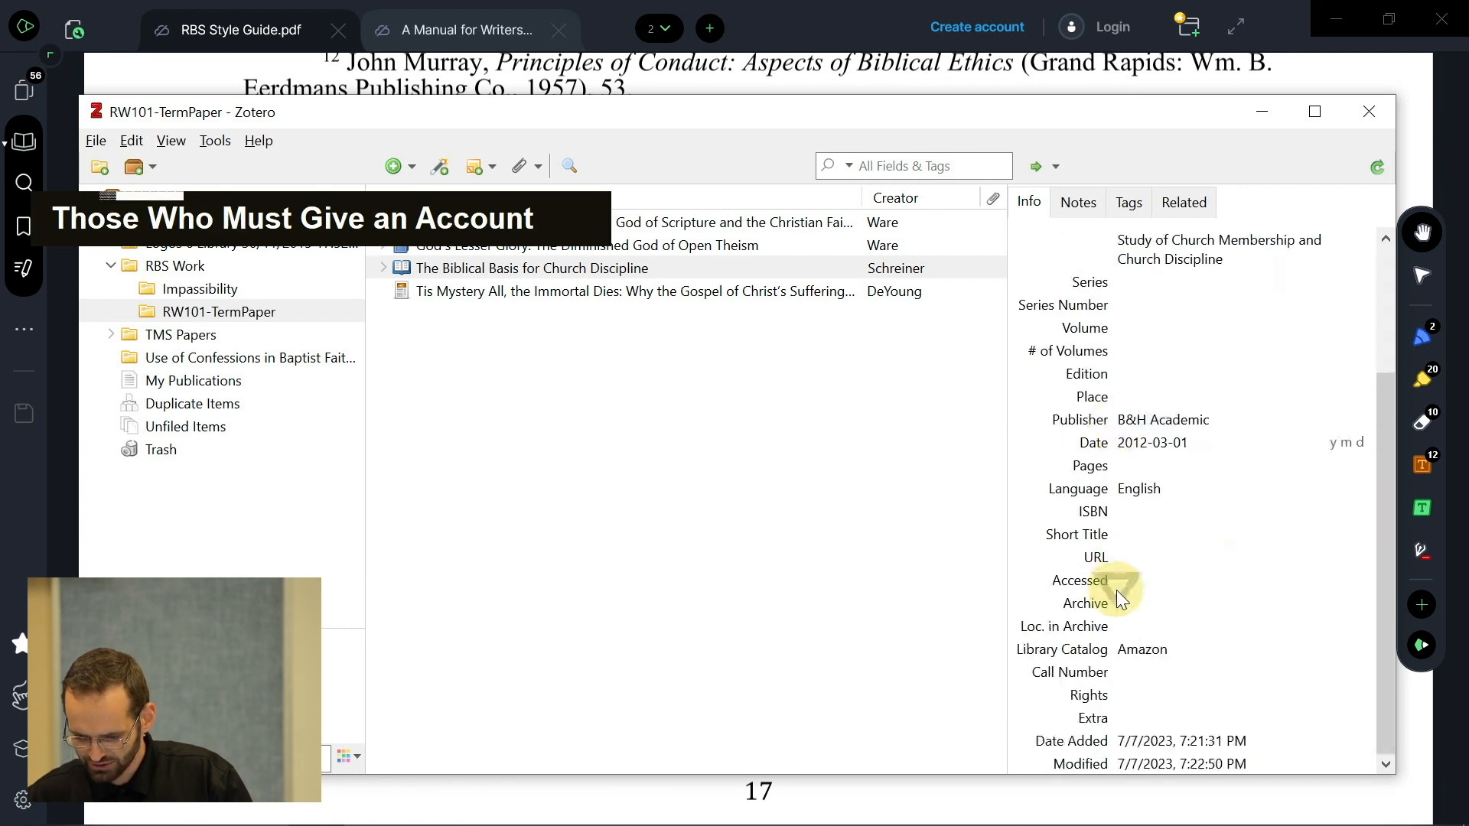
pyautogui.click(1152, 536)
pyautogui.hotkey('ctrl', 'v')
pyautogui.press('Return')
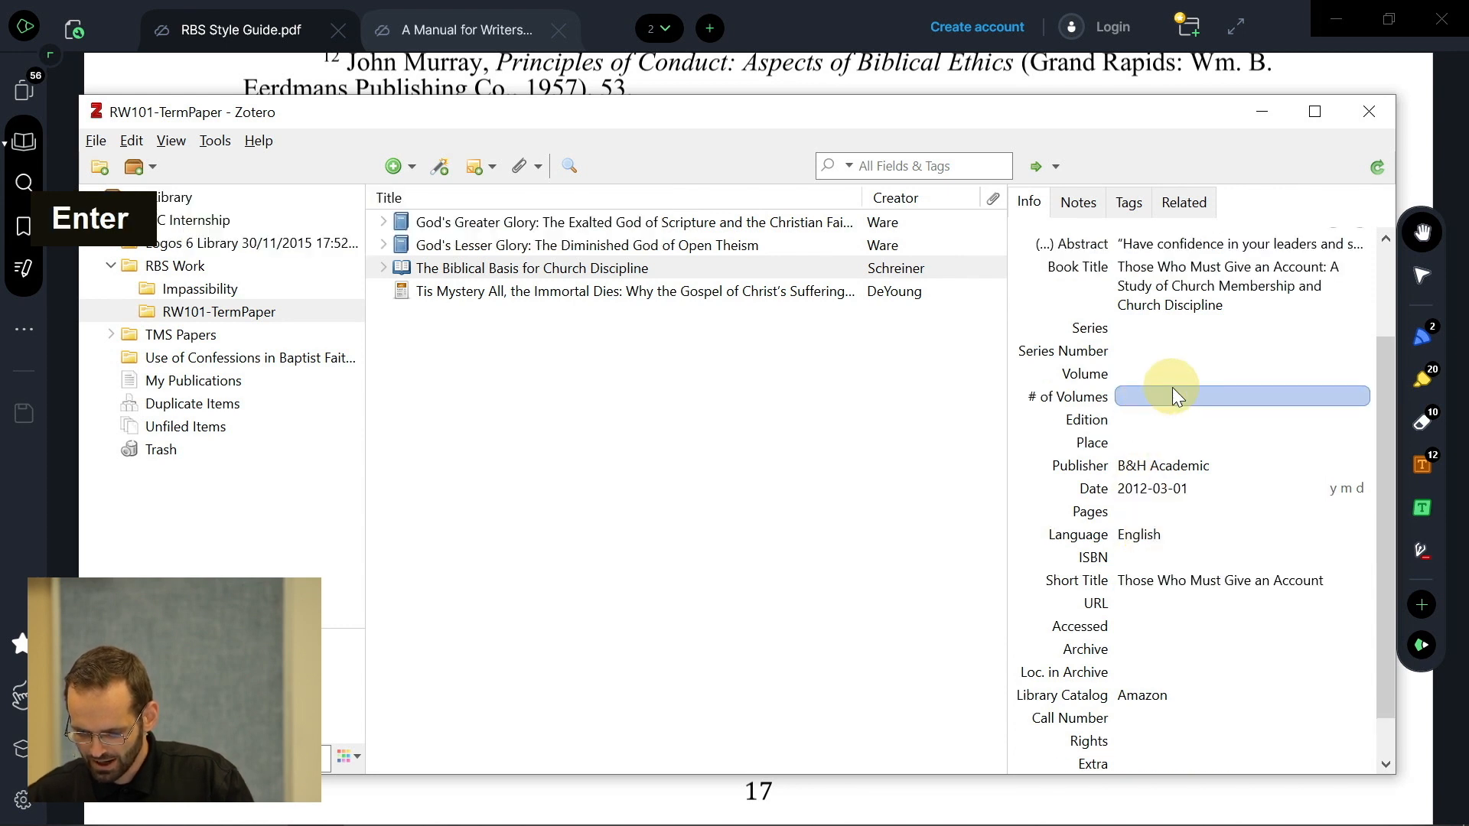
pyautogui.scroll(3, 1173, 395)
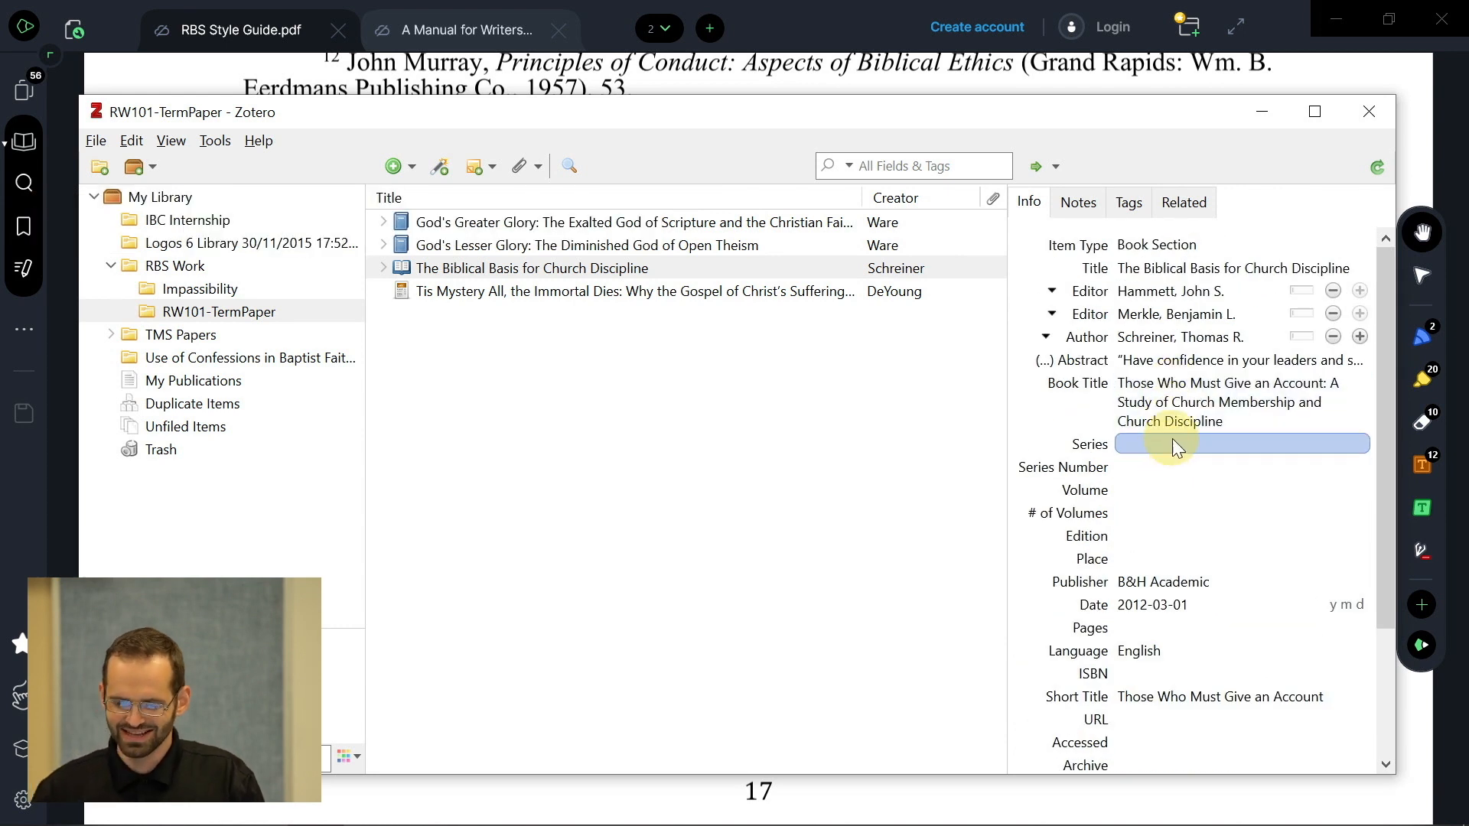
pyautogui.hotkey('alt', 'Tab')
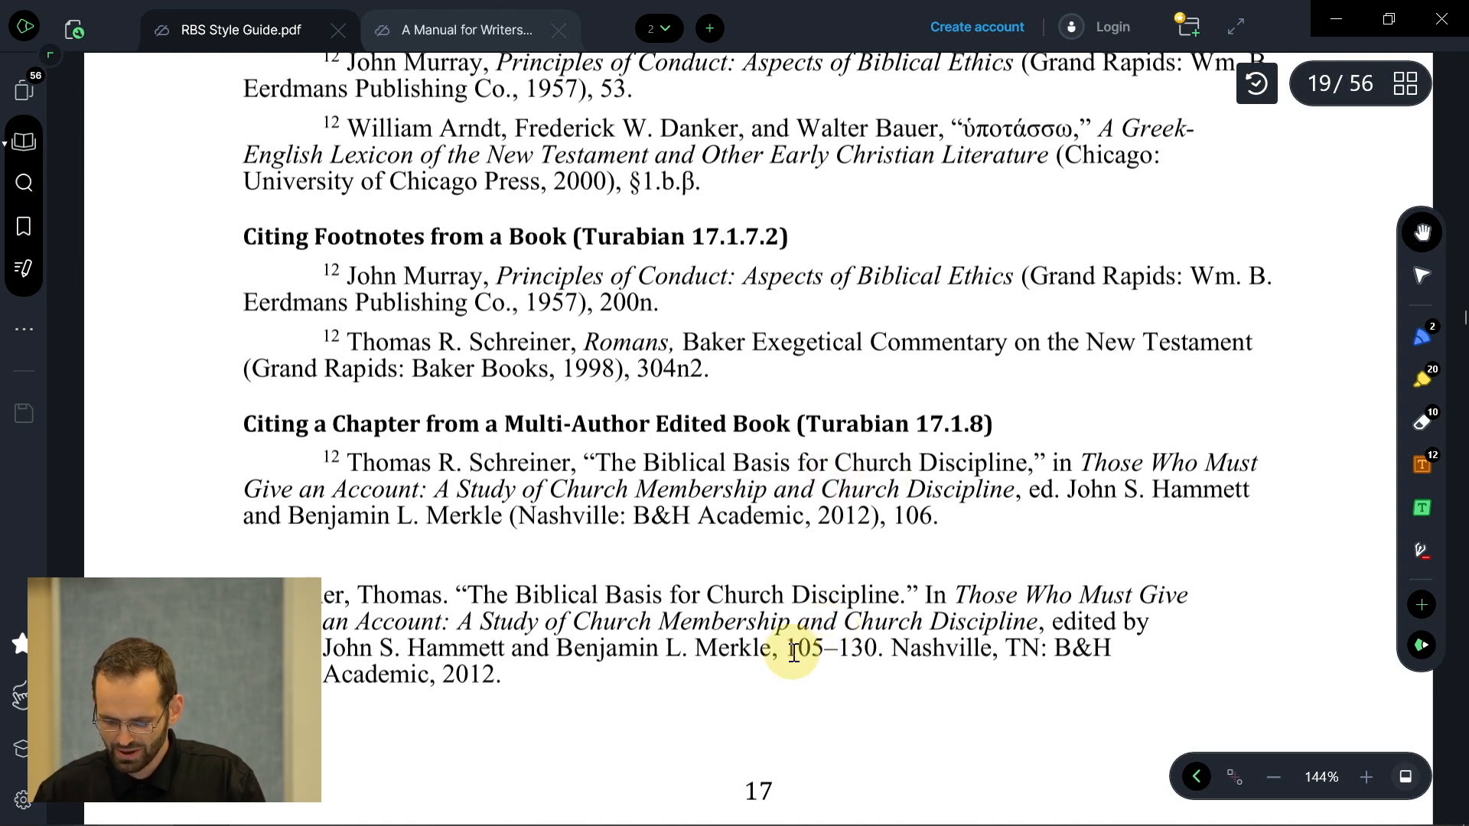
# - Copy the page range 105–130 from the style guide's Schreiner bibliography example
pyautogui.moveTo(788, 652); pyautogui.dragTo(877, 654)
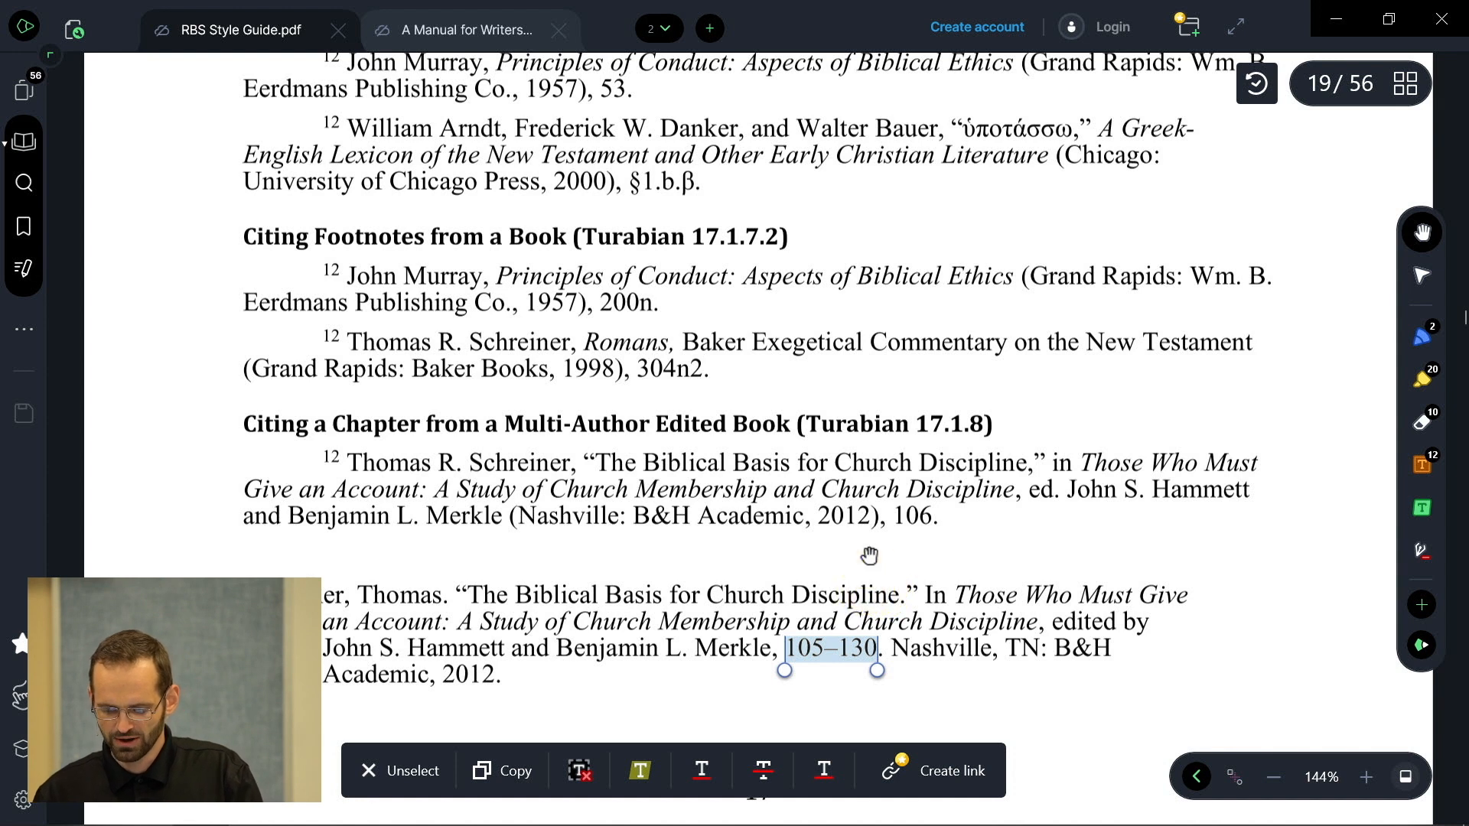
pyautogui.press('ctrl')
pyautogui.hotkey('ctrl', 'c')
pyautogui.hotkey('alt', 'Tab')
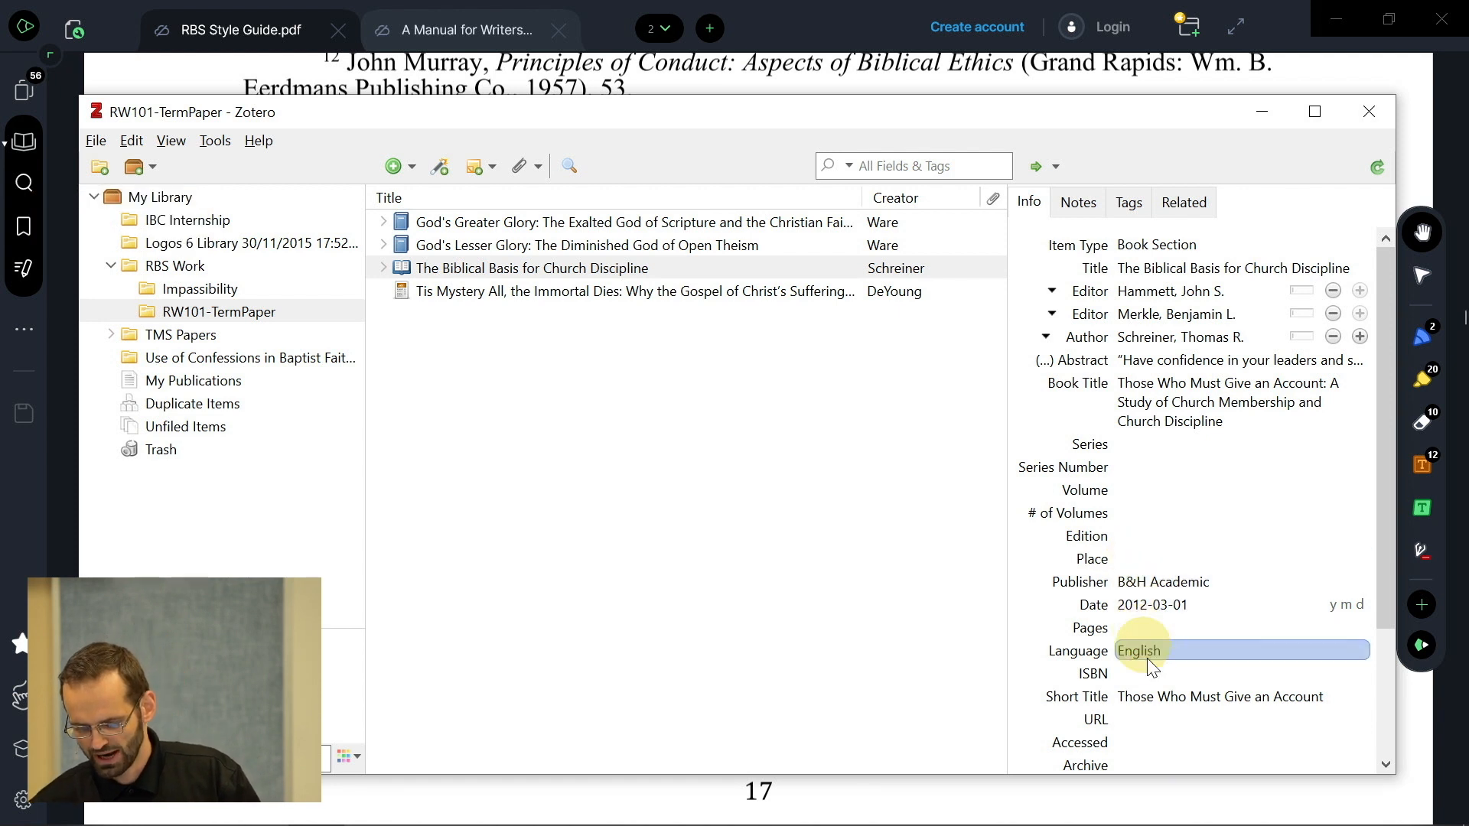
# - Paste 105–130 into the Pages field, fixing a stray hyphen
pyautogui.click(1146, 627)
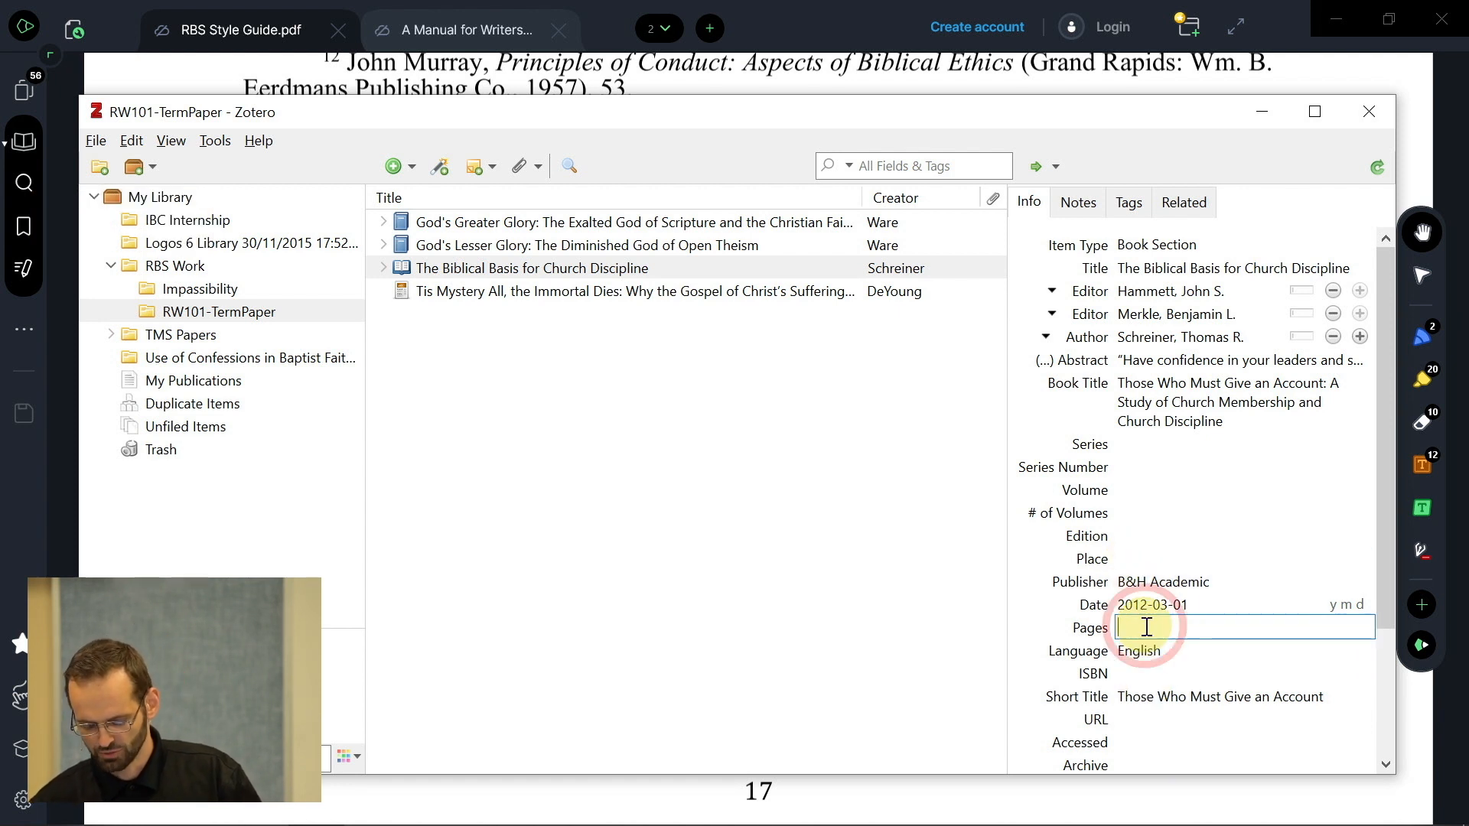
pyautogui.hotkey('ctrl', 'v')
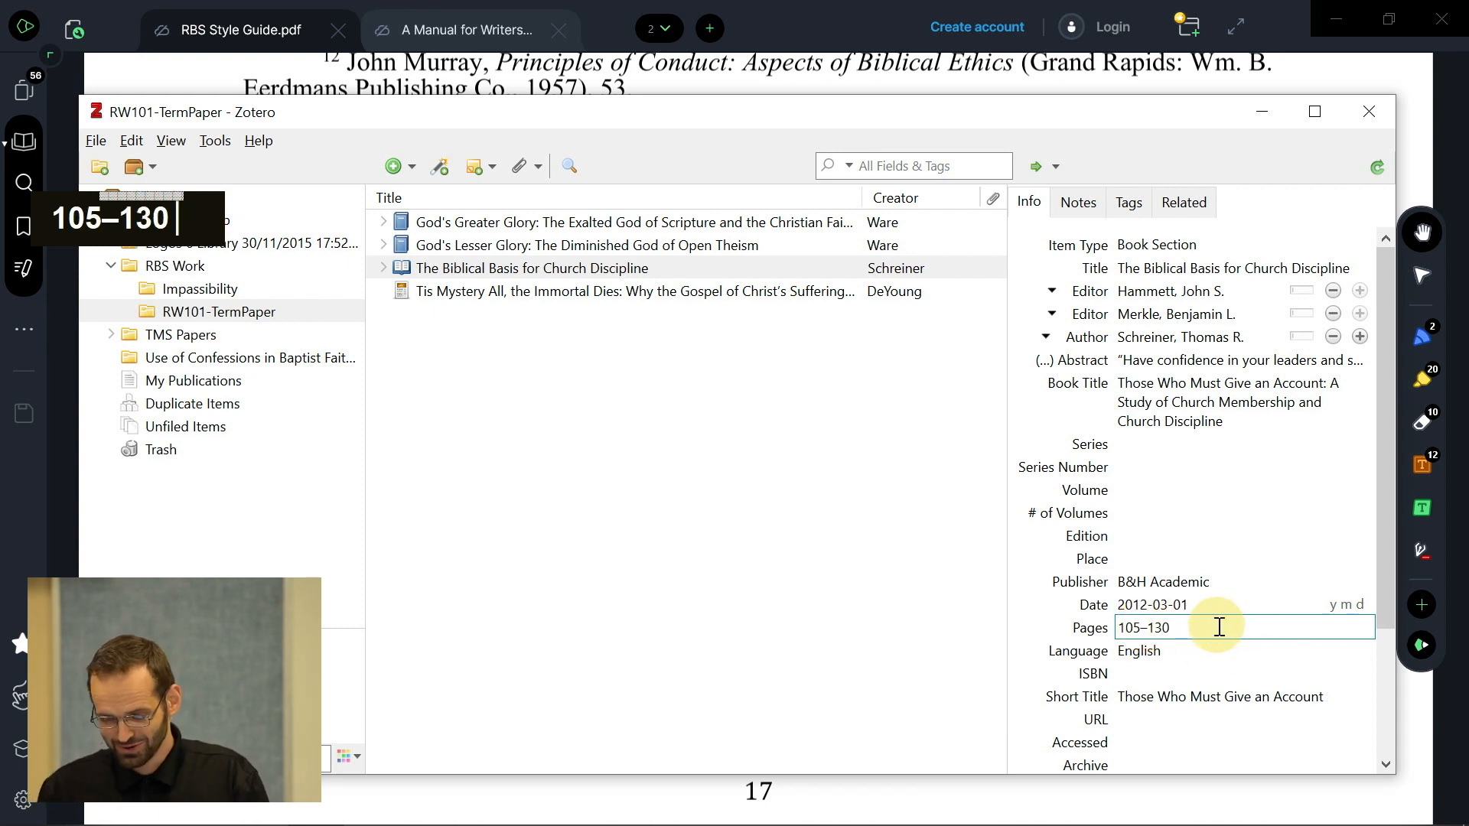
pyautogui.press('Left')
pyautogui.press('Left')
pyautogui.press('Left')
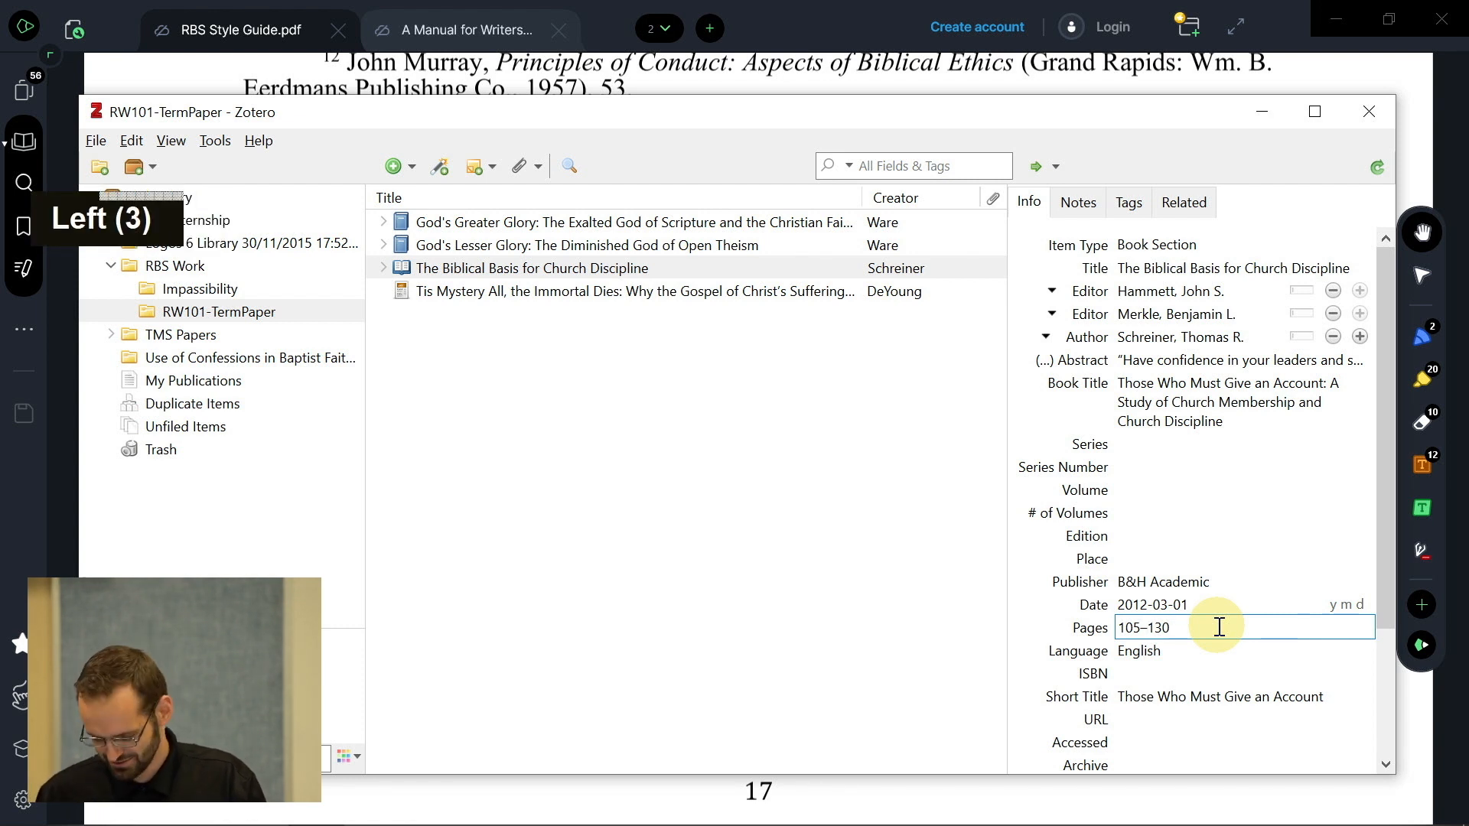
pyautogui.press('Left')
pyautogui.press('Right')
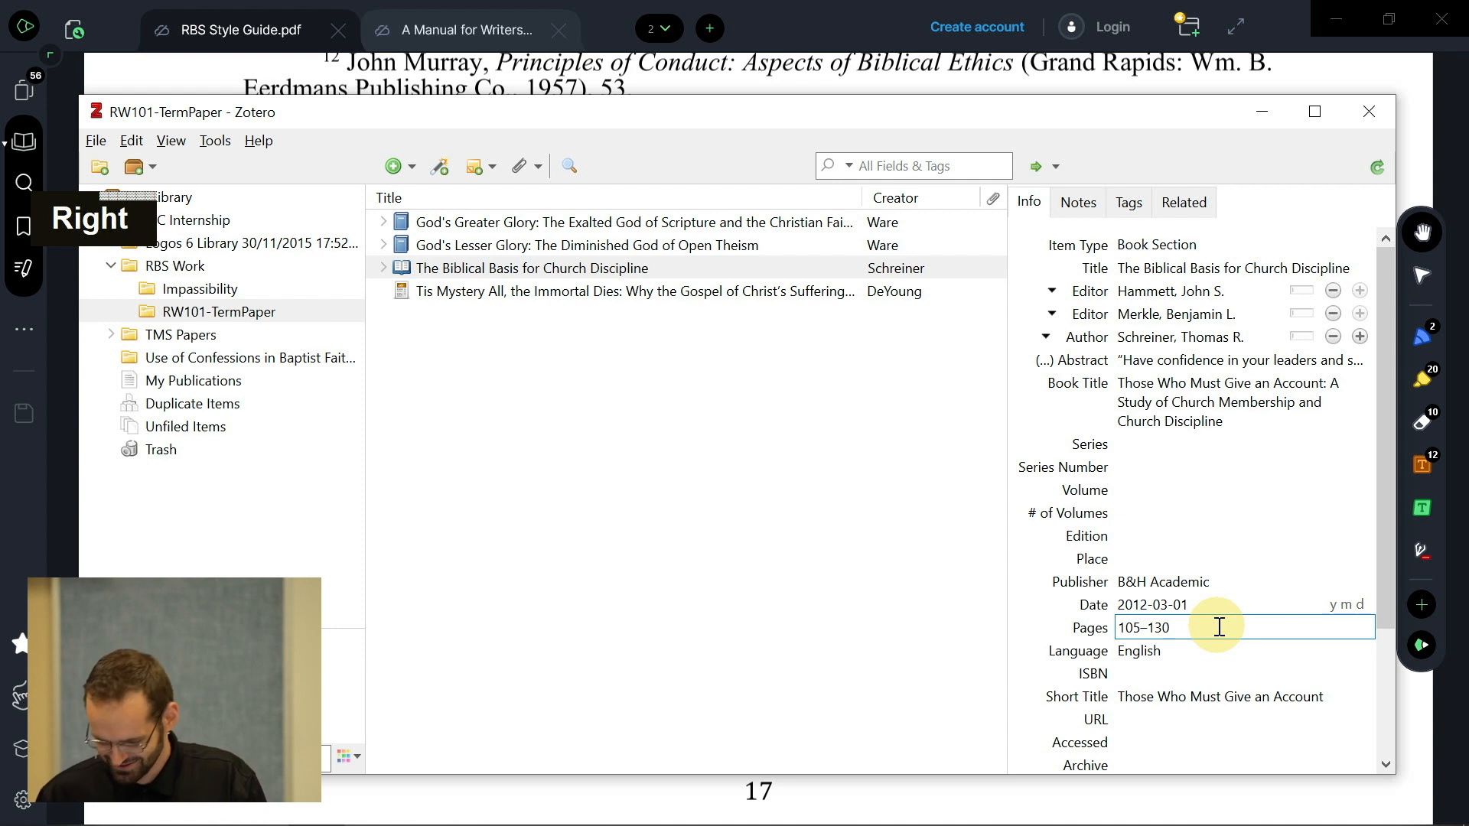
pyautogui.write('-')
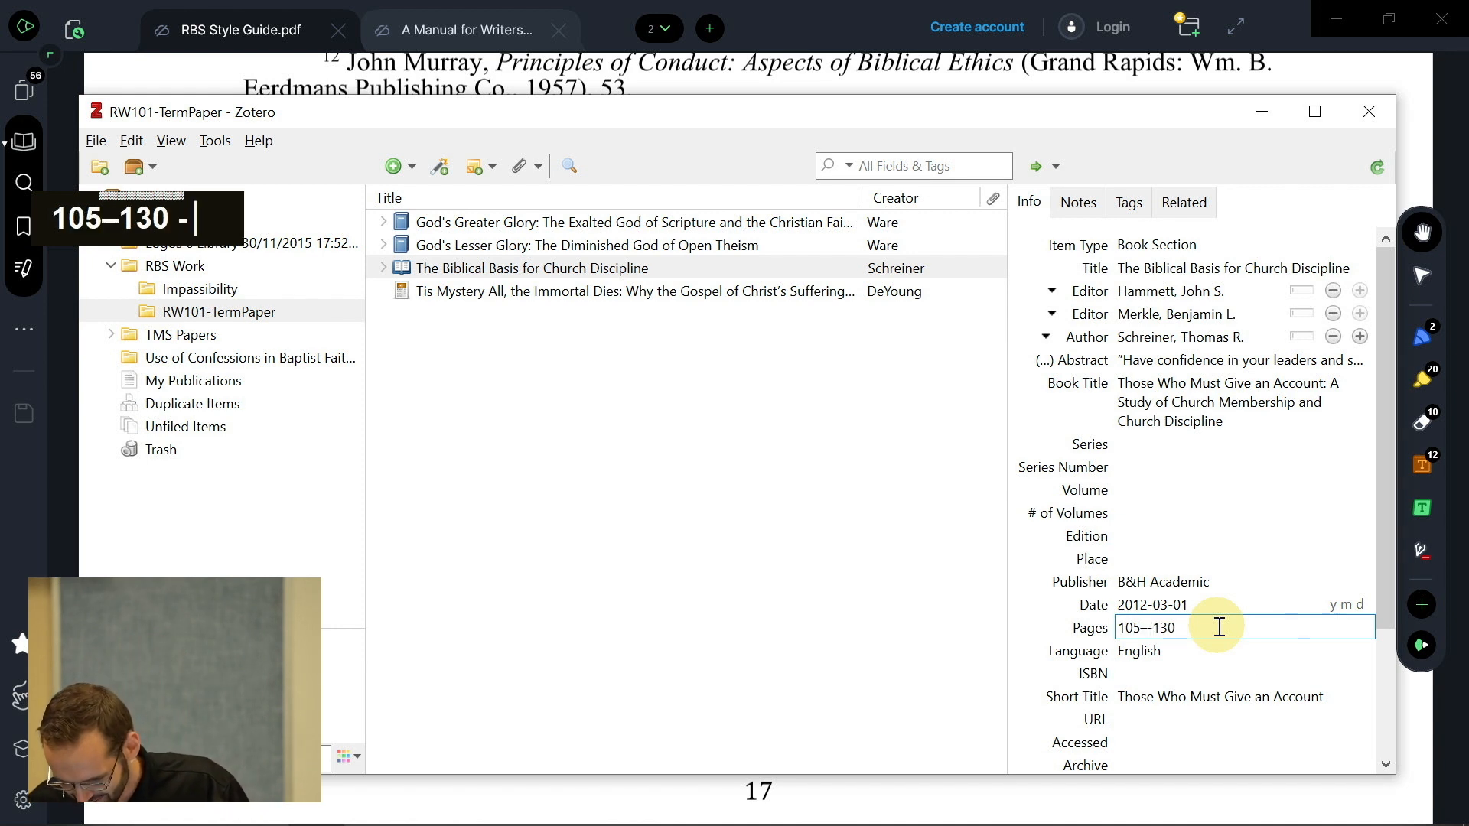
pyautogui.press('ctrl')
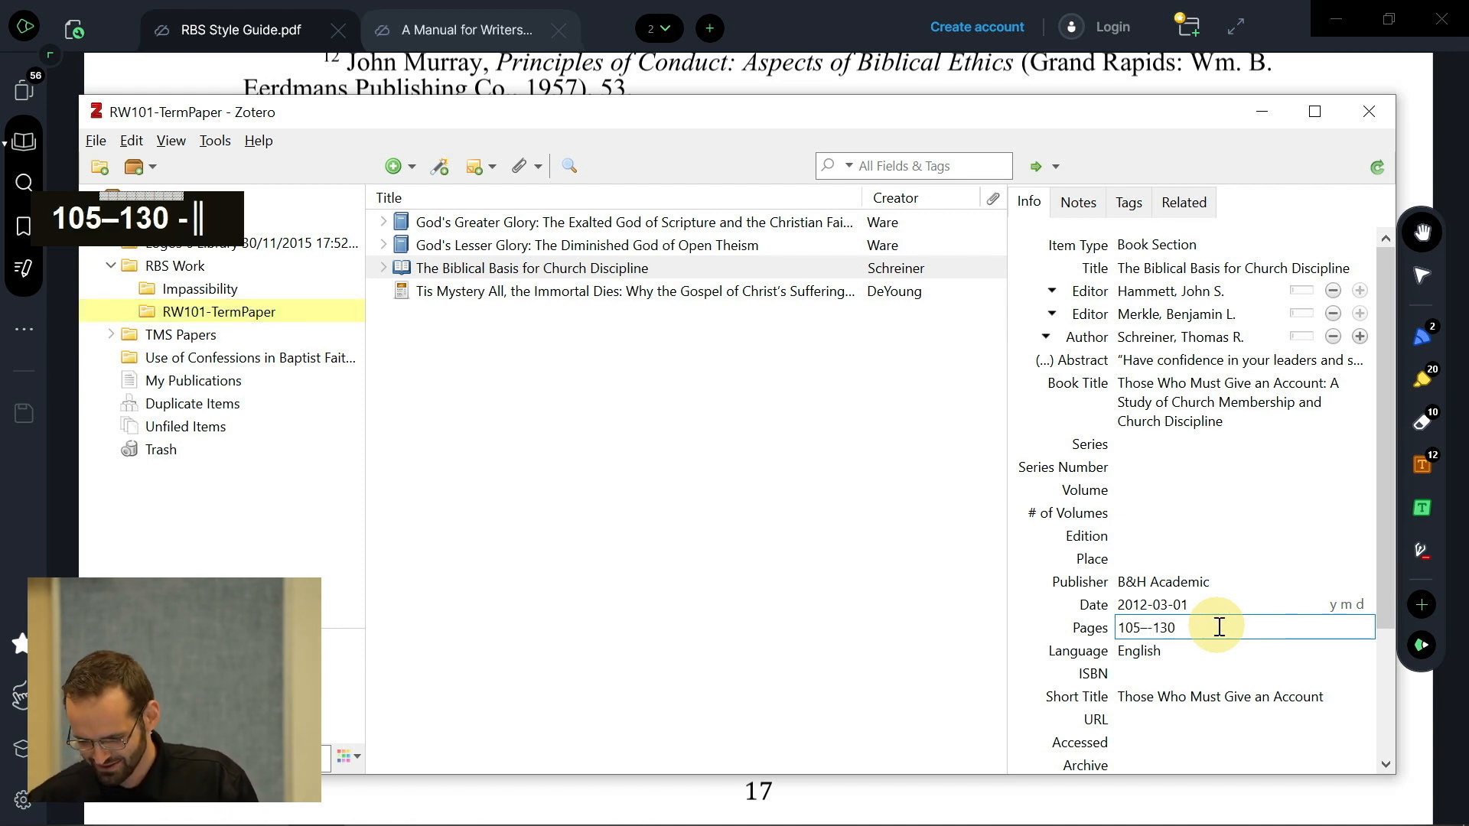
pyautogui.press('BackSpace')
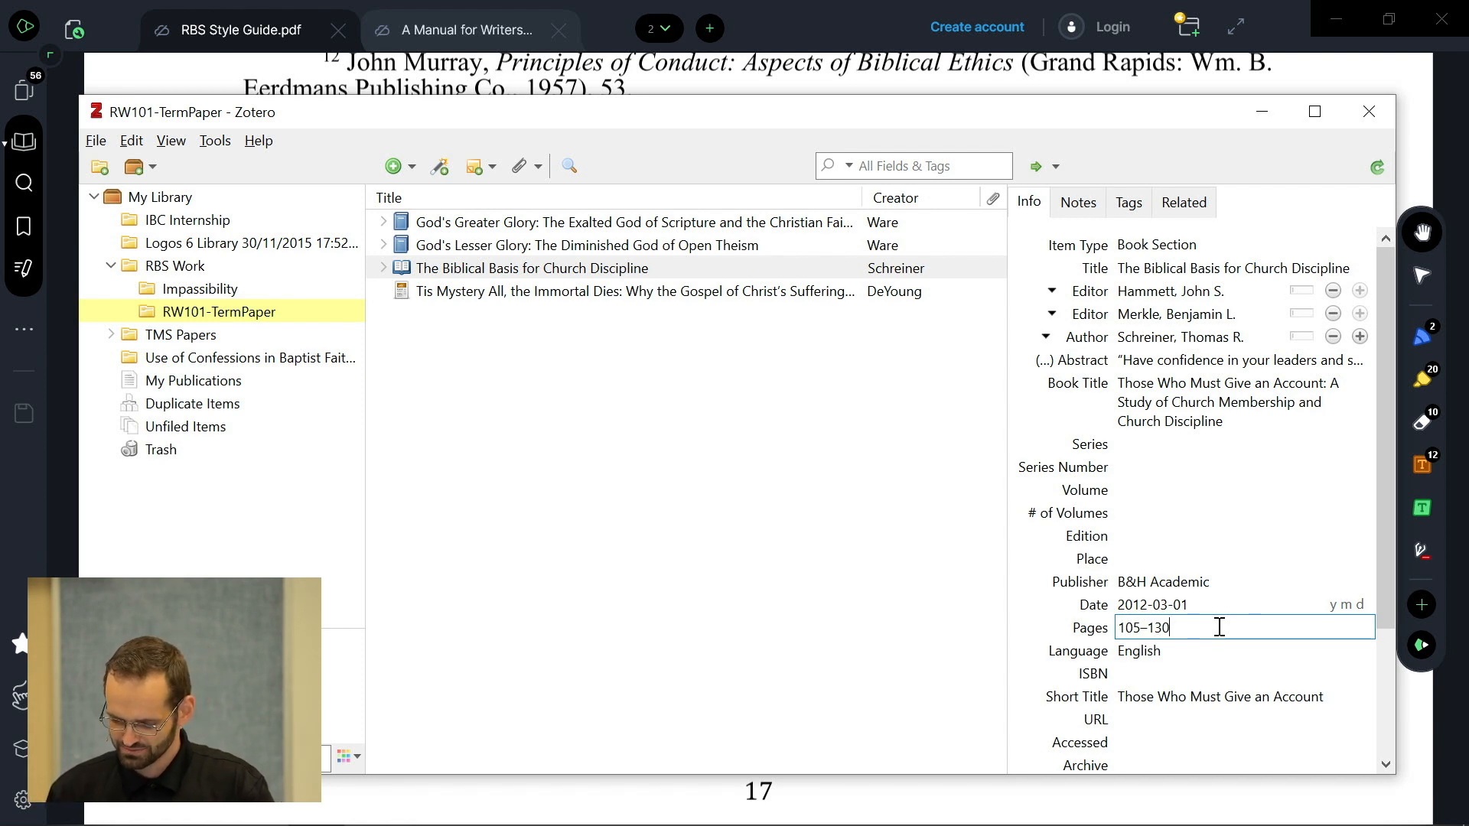
pyautogui.press('Return')
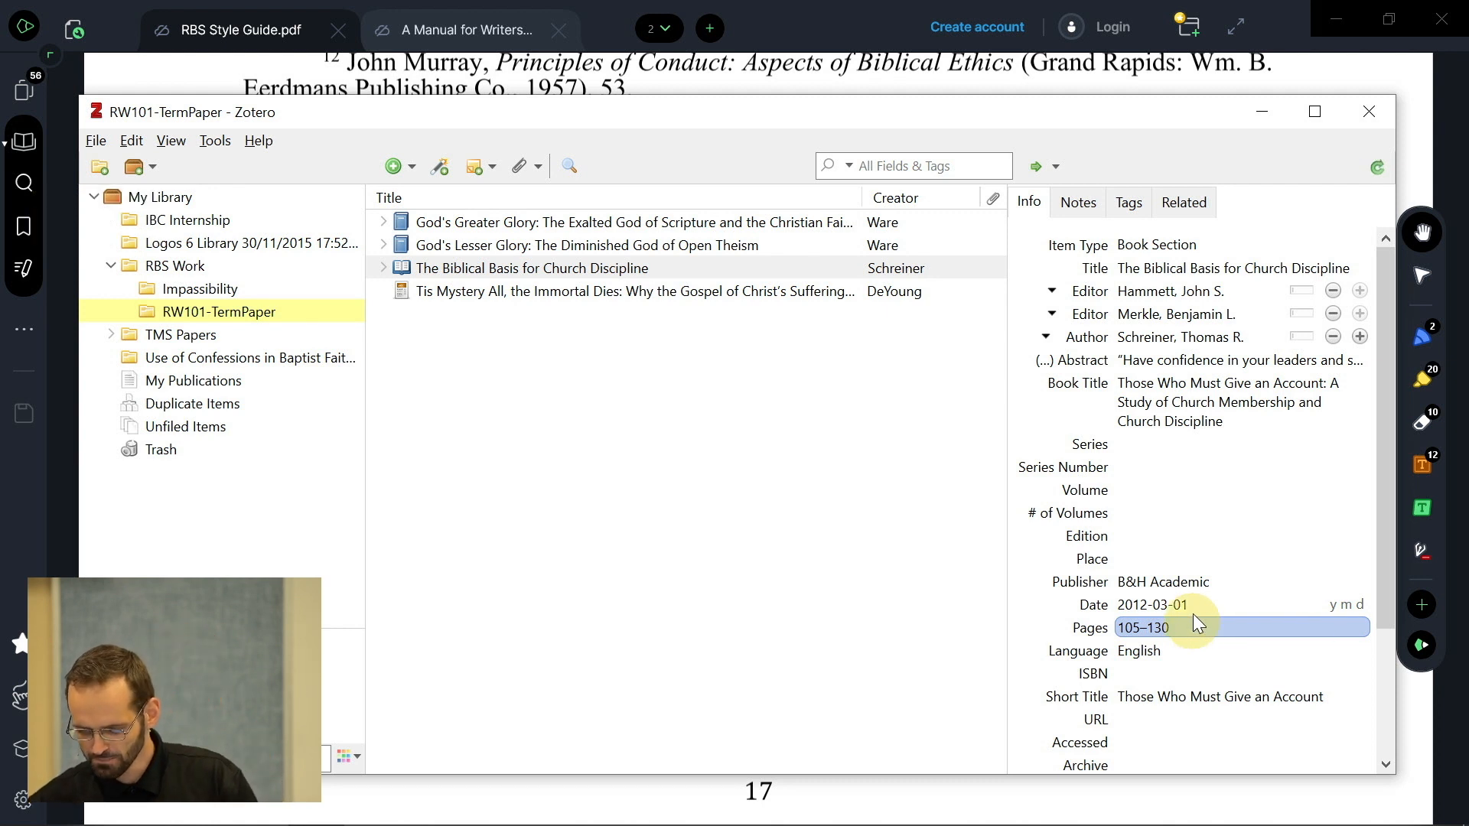
# - Begin editing the empty Place field
pyautogui.click(1192, 609)
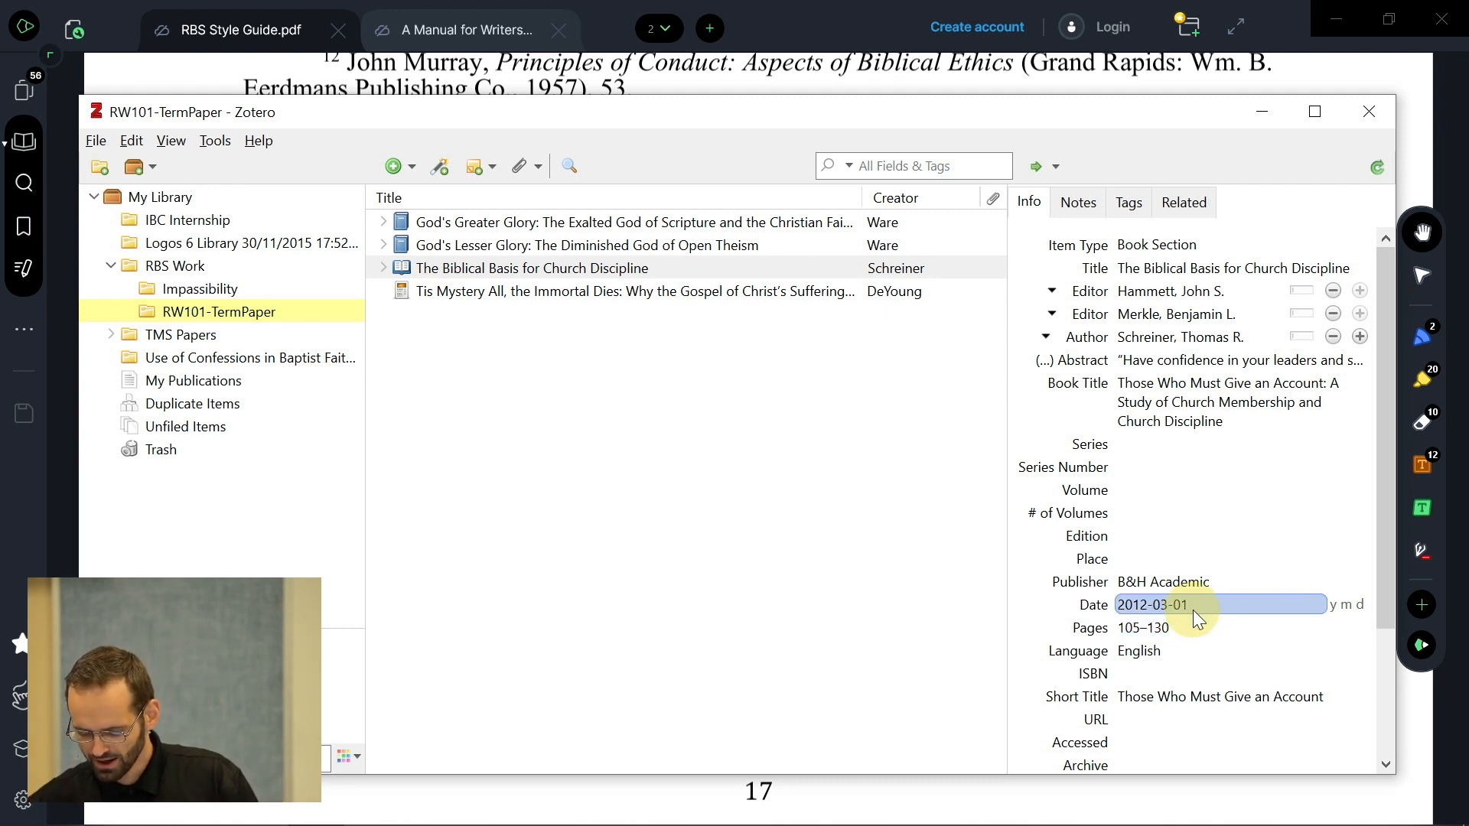
pyautogui.click(1154, 585)
pyautogui.click(1130, 565)
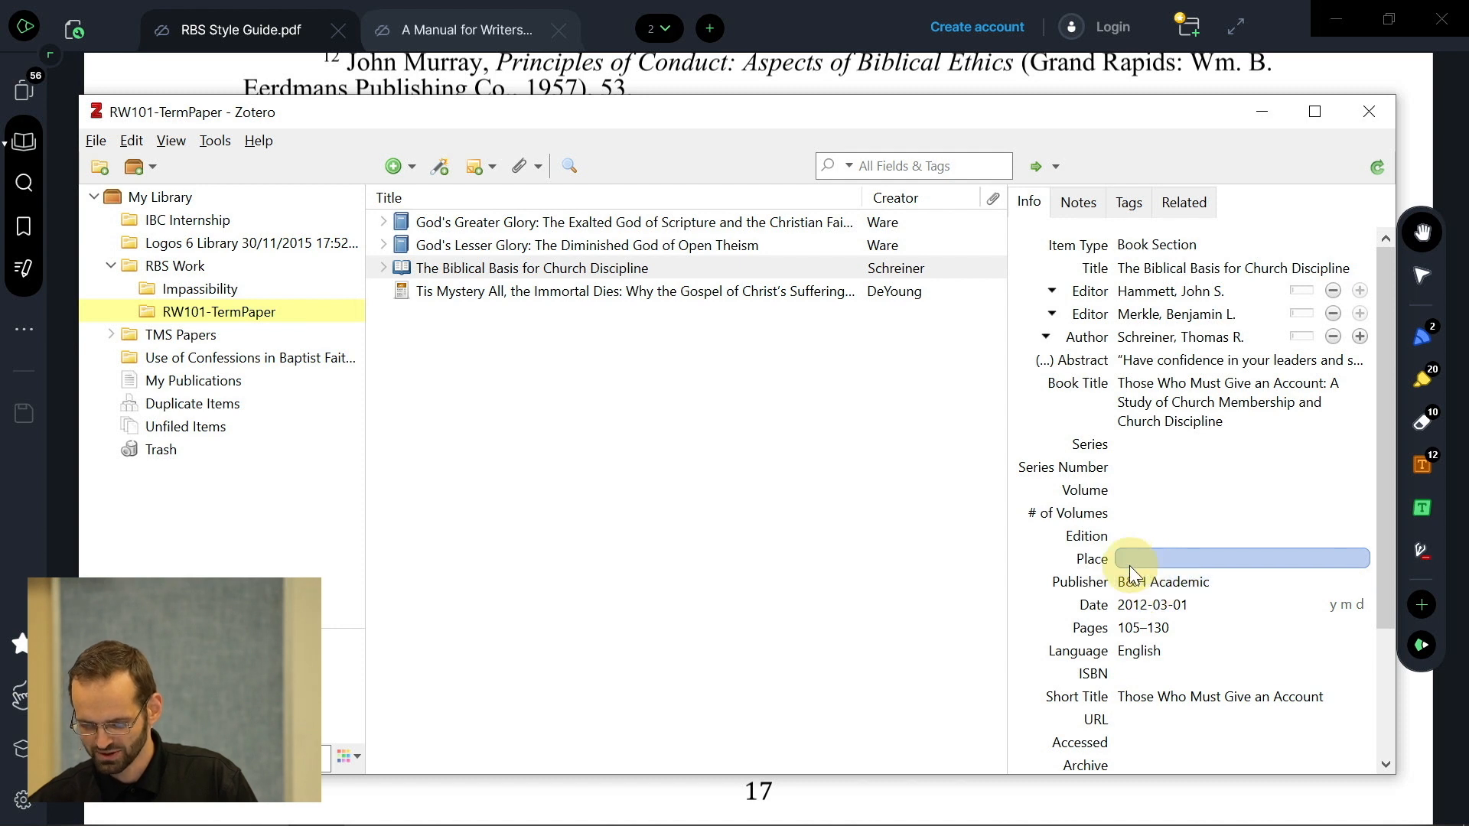
pyautogui.click(1130, 559)
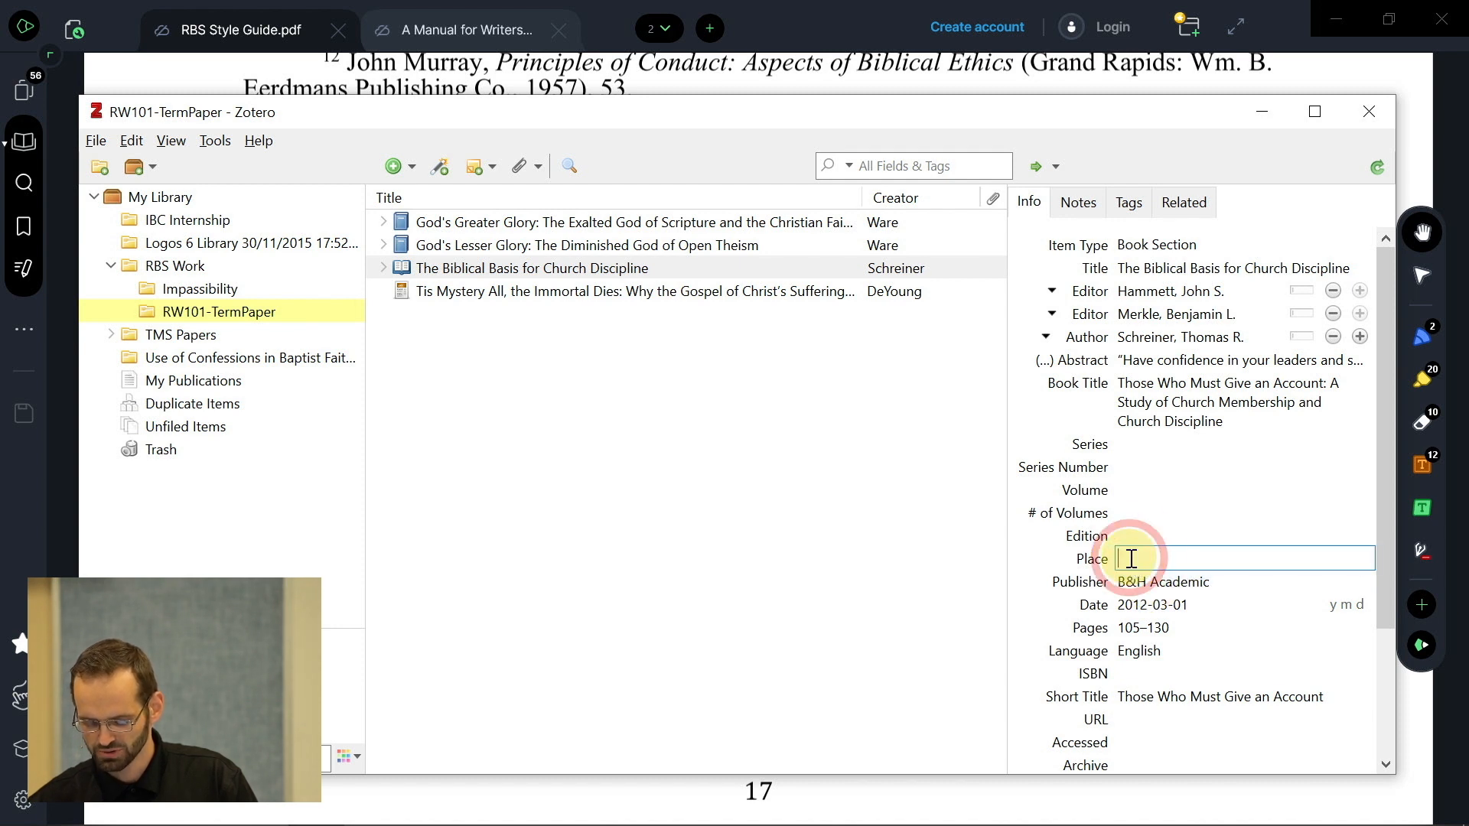
# - Copy Nashville from the style guide and enter it as the Schreiner chapter's place of publication
pyautogui.hotkey('alt', 'Tab')
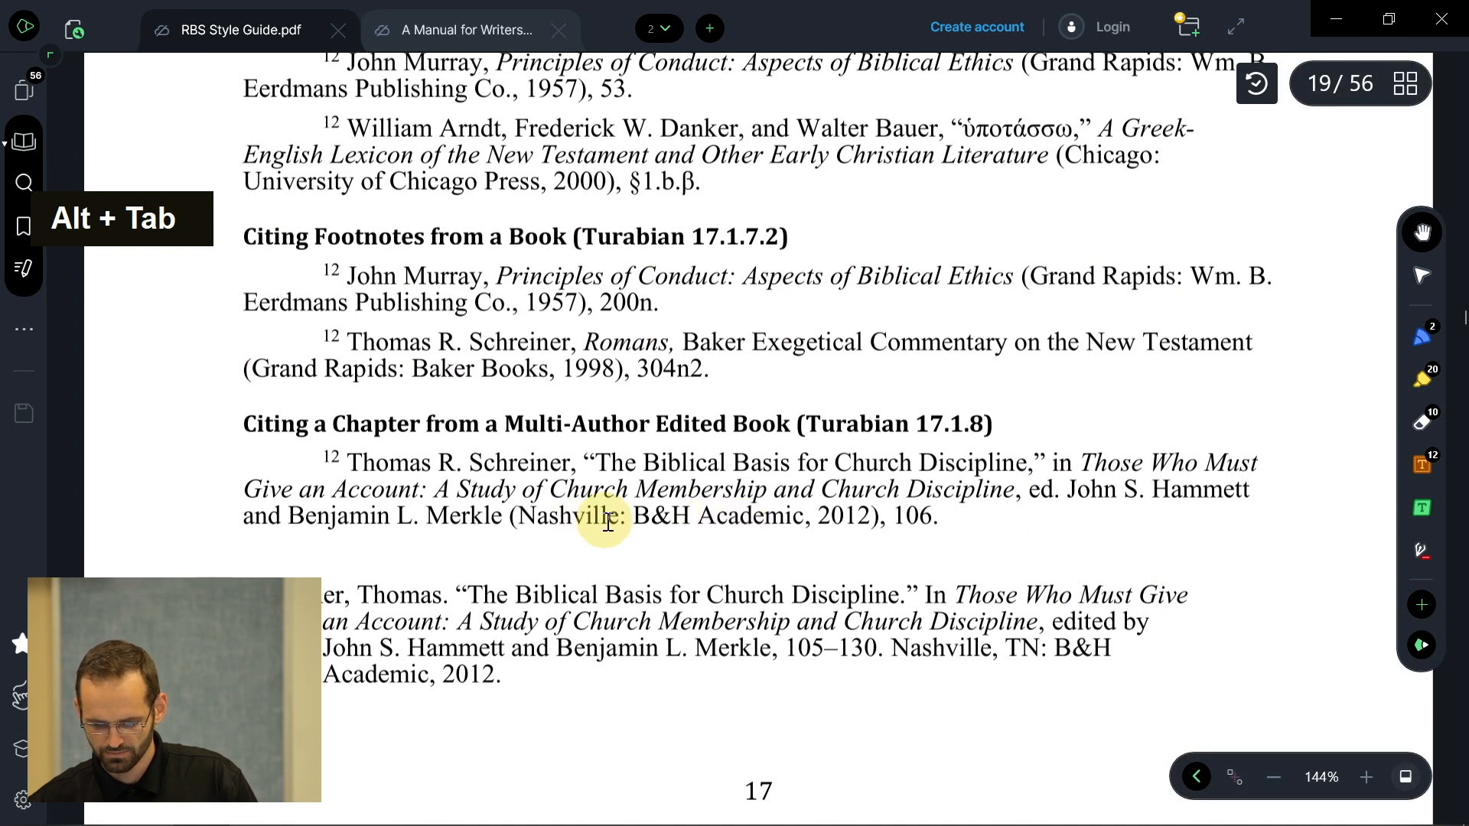
pyautogui.moveTo(616, 523); pyautogui.dragTo(526, 511)
pyautogui.hotkey('ctrl', 'c')
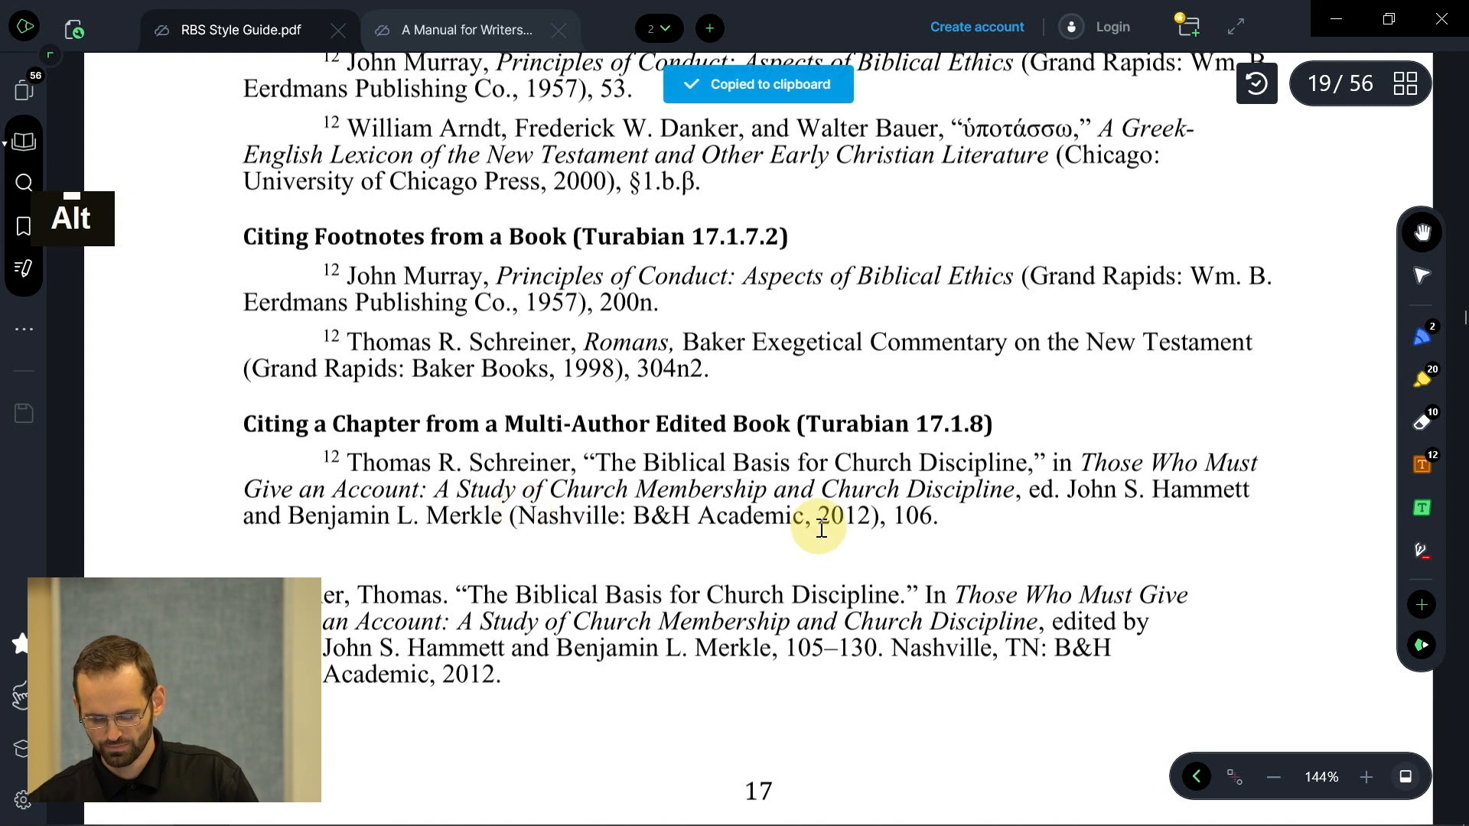
pyautogui.hotkey('alt', 'Tab')
pyautogui.write('Nashville')
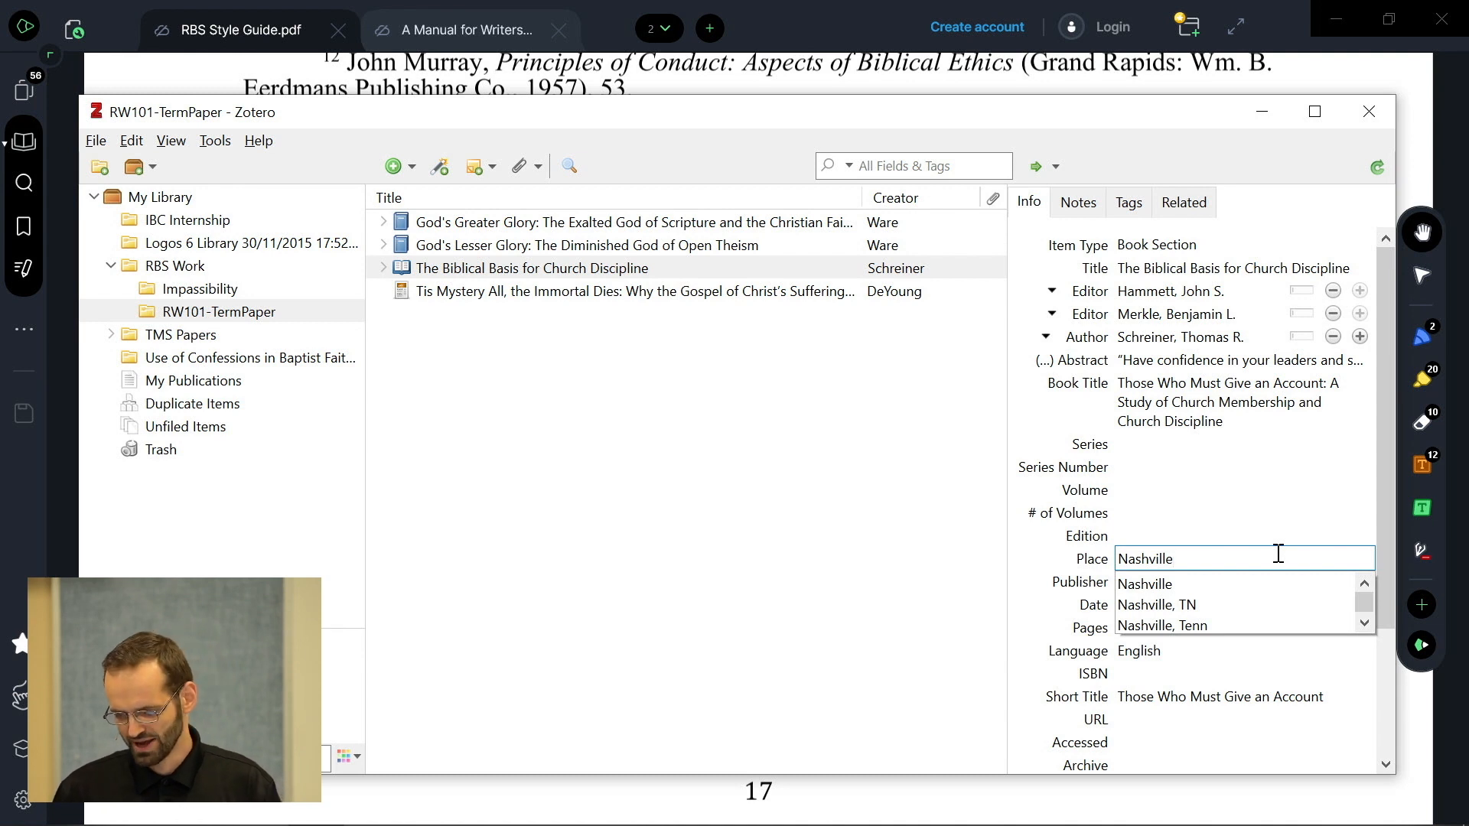
pyautogui.press('Return')
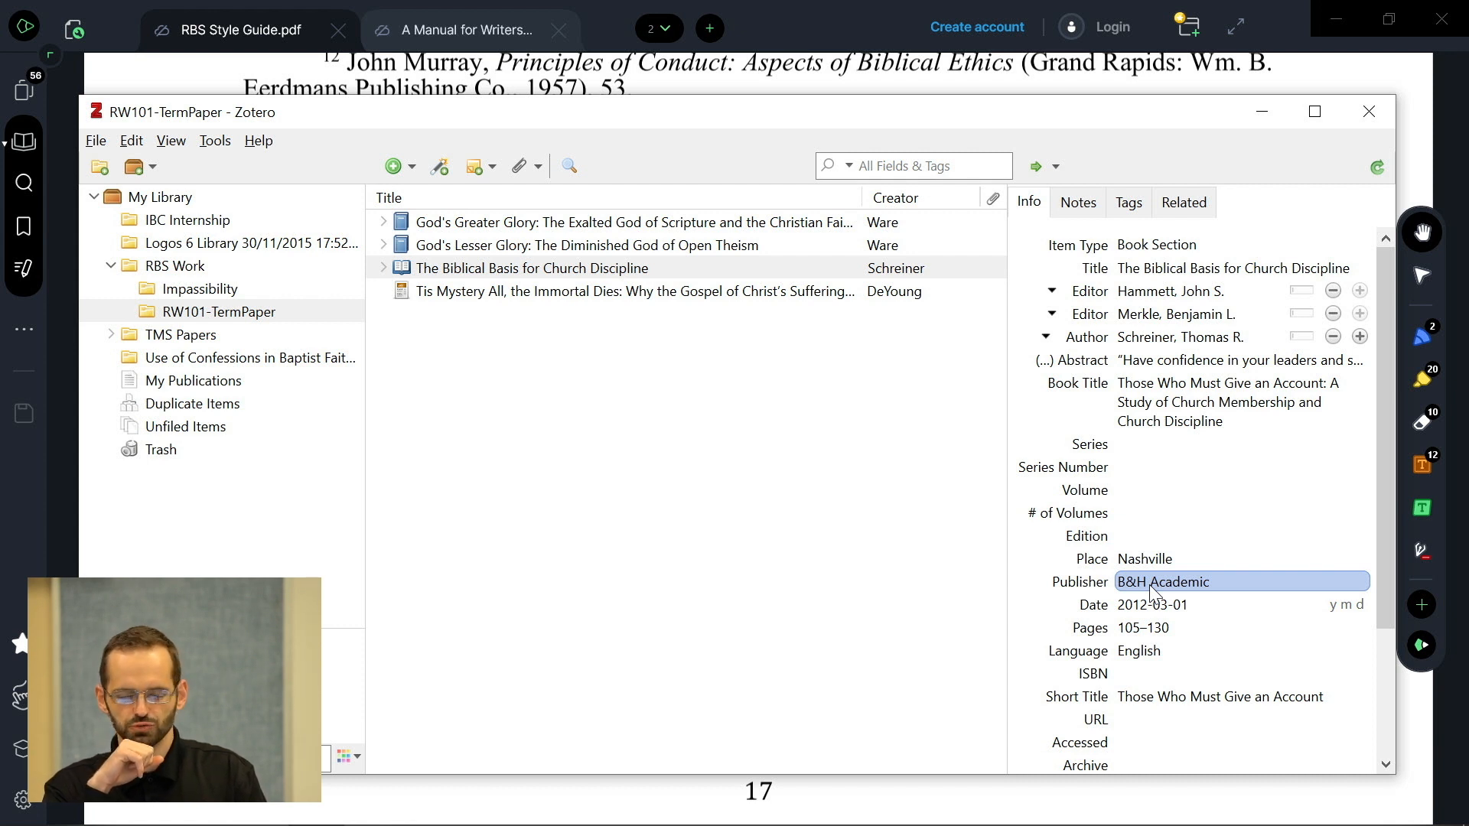
pyautogui.hotkey('alt', 'Tab')
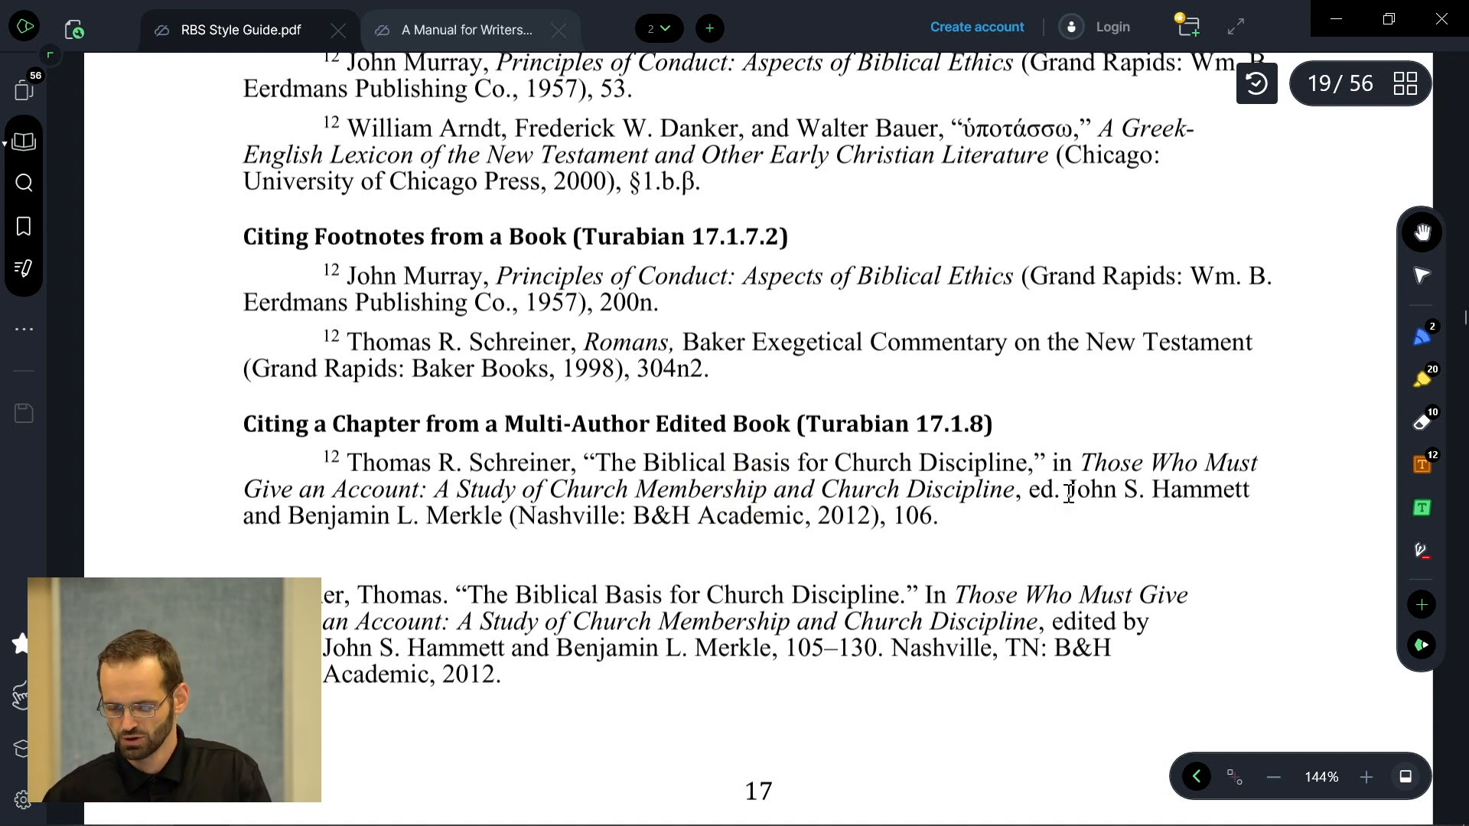
# - Review the Schreiner record: editors Hammett and Merkle, Nashville, B&H Academic, pages 105–130
pyautogui.hotkey('alt', 'Tab')
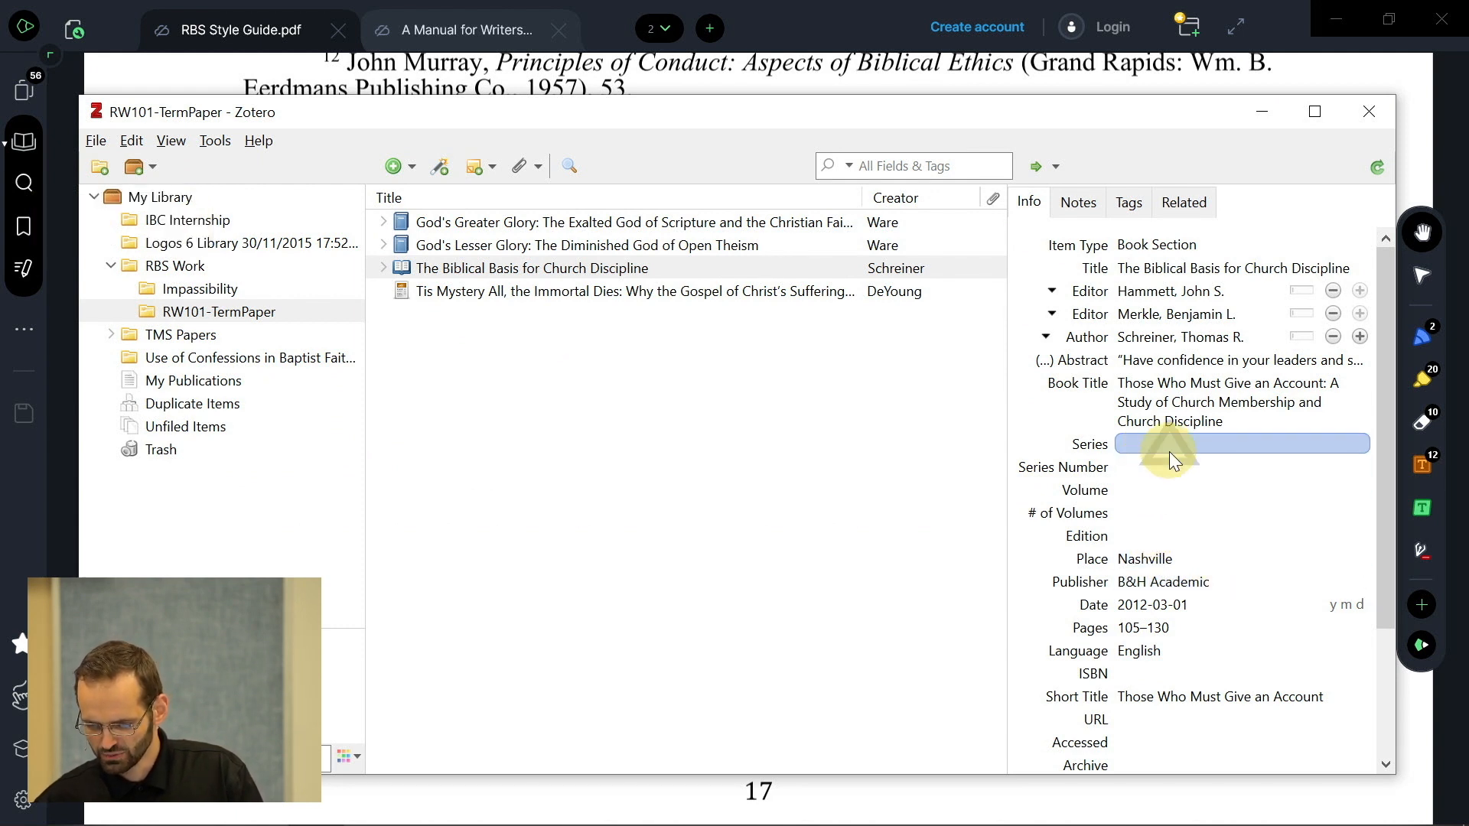
pyautogui.click(1159, 341)
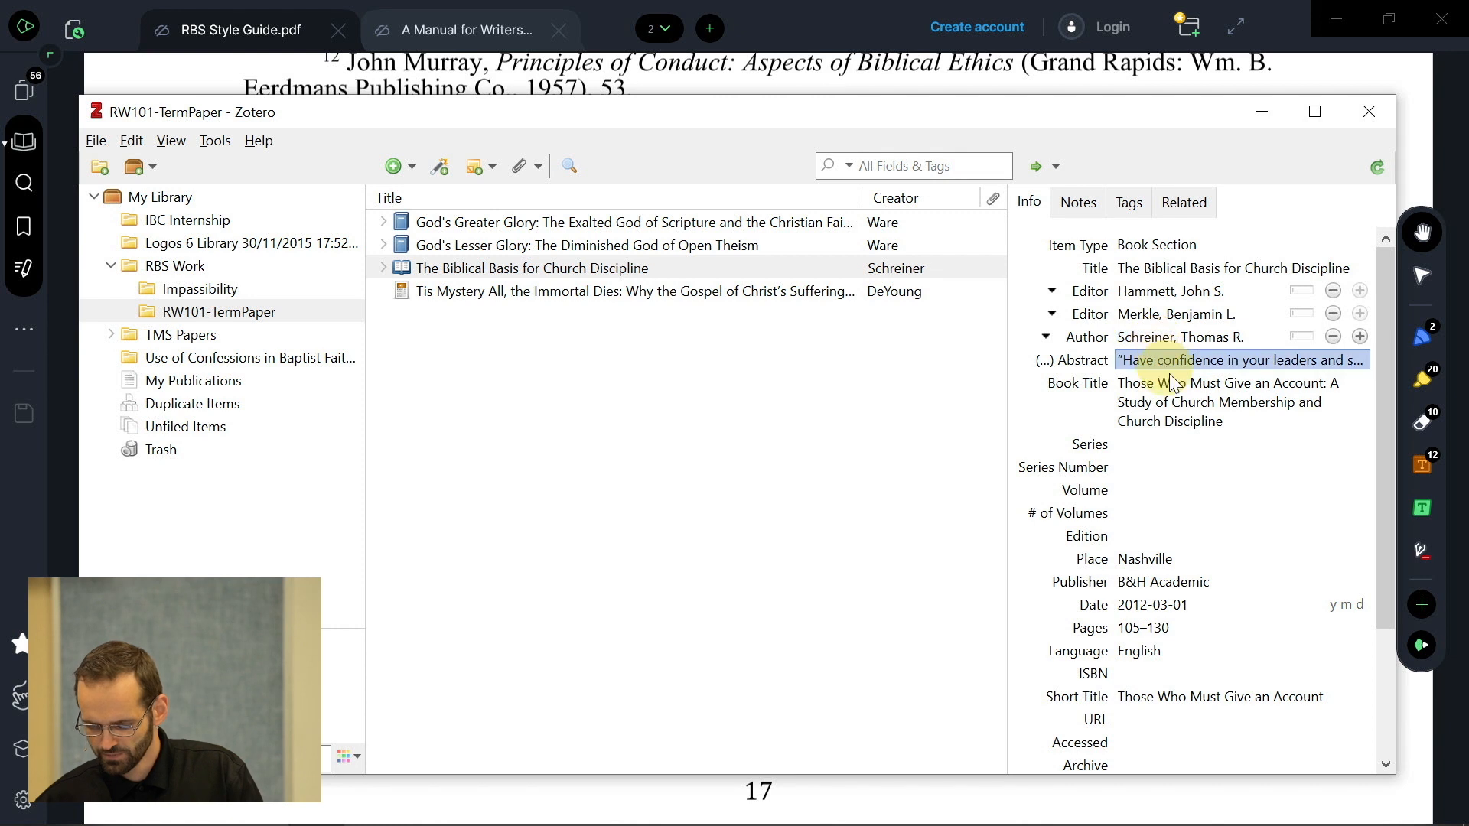
pyautogui.scroll(-3, 1176, 410)
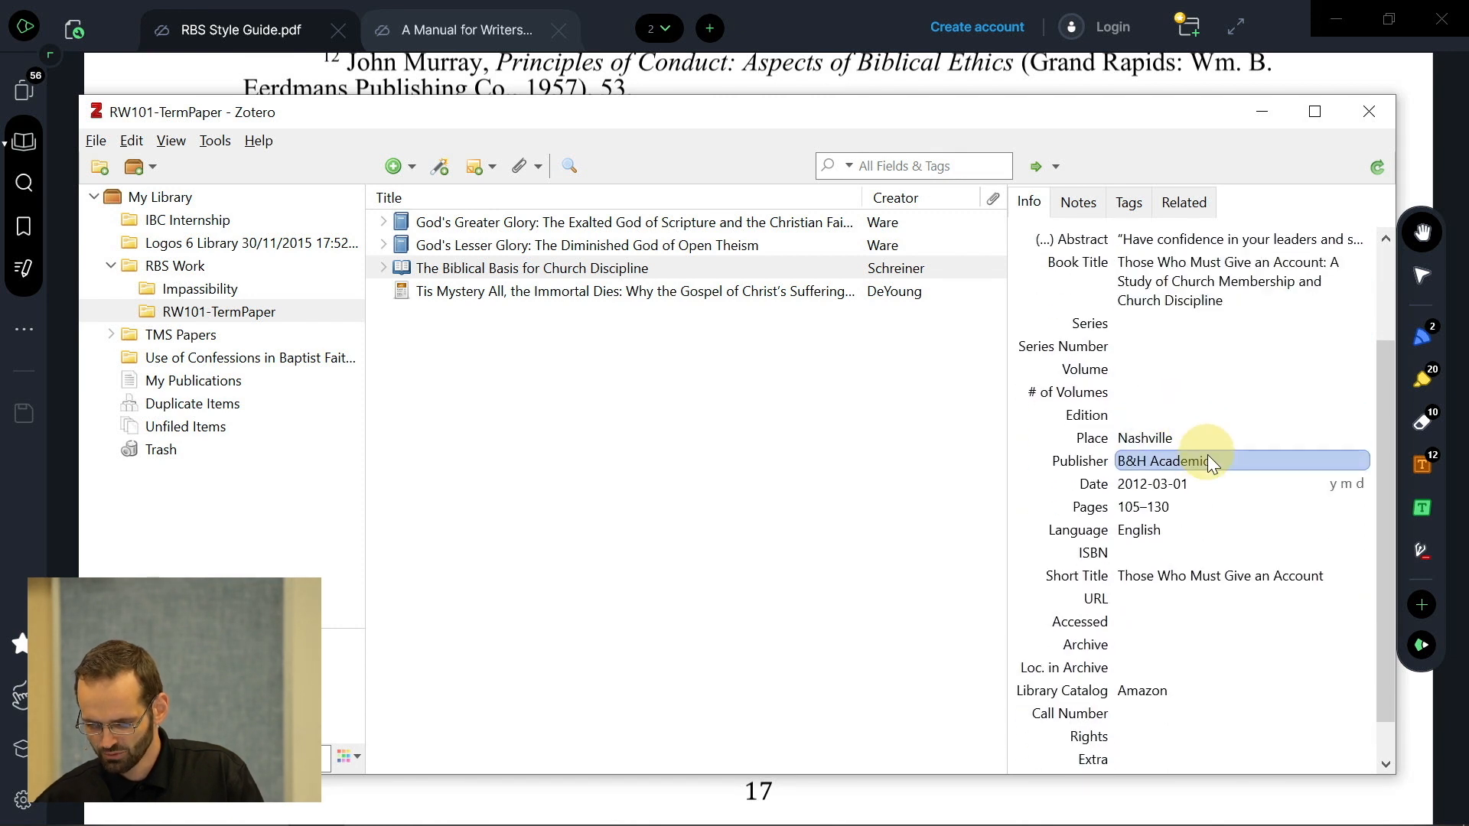
pyautogui.scroll(3, 1186, 415)
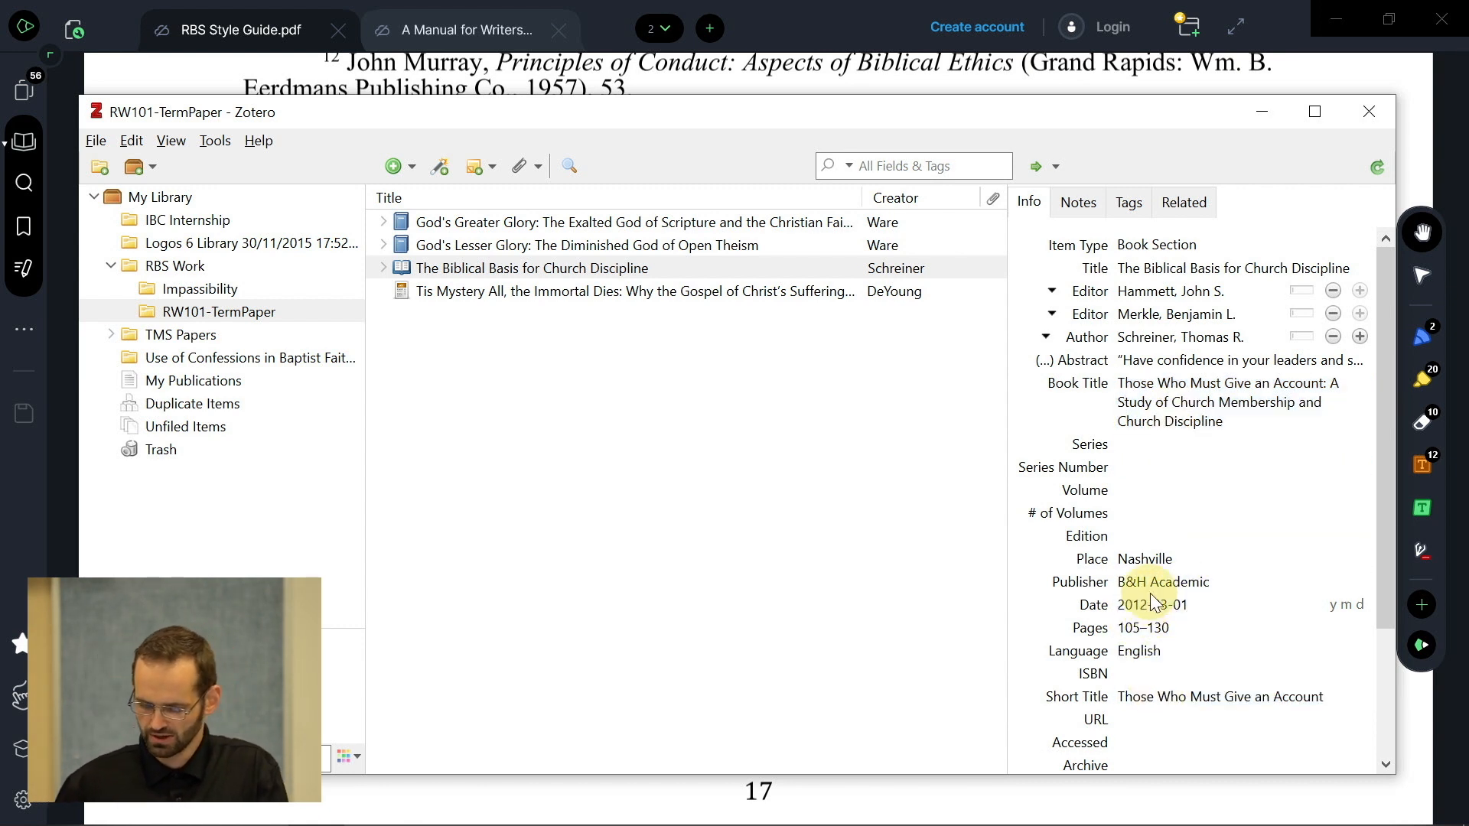
pyautogui.click(835, 570)
# - Insert footnote 7 citing 'The Biblical Basis for Church Discipline', p 110, after 'single-spaced blank line.'
pyautogui.hotkey('alt', 'Tab')
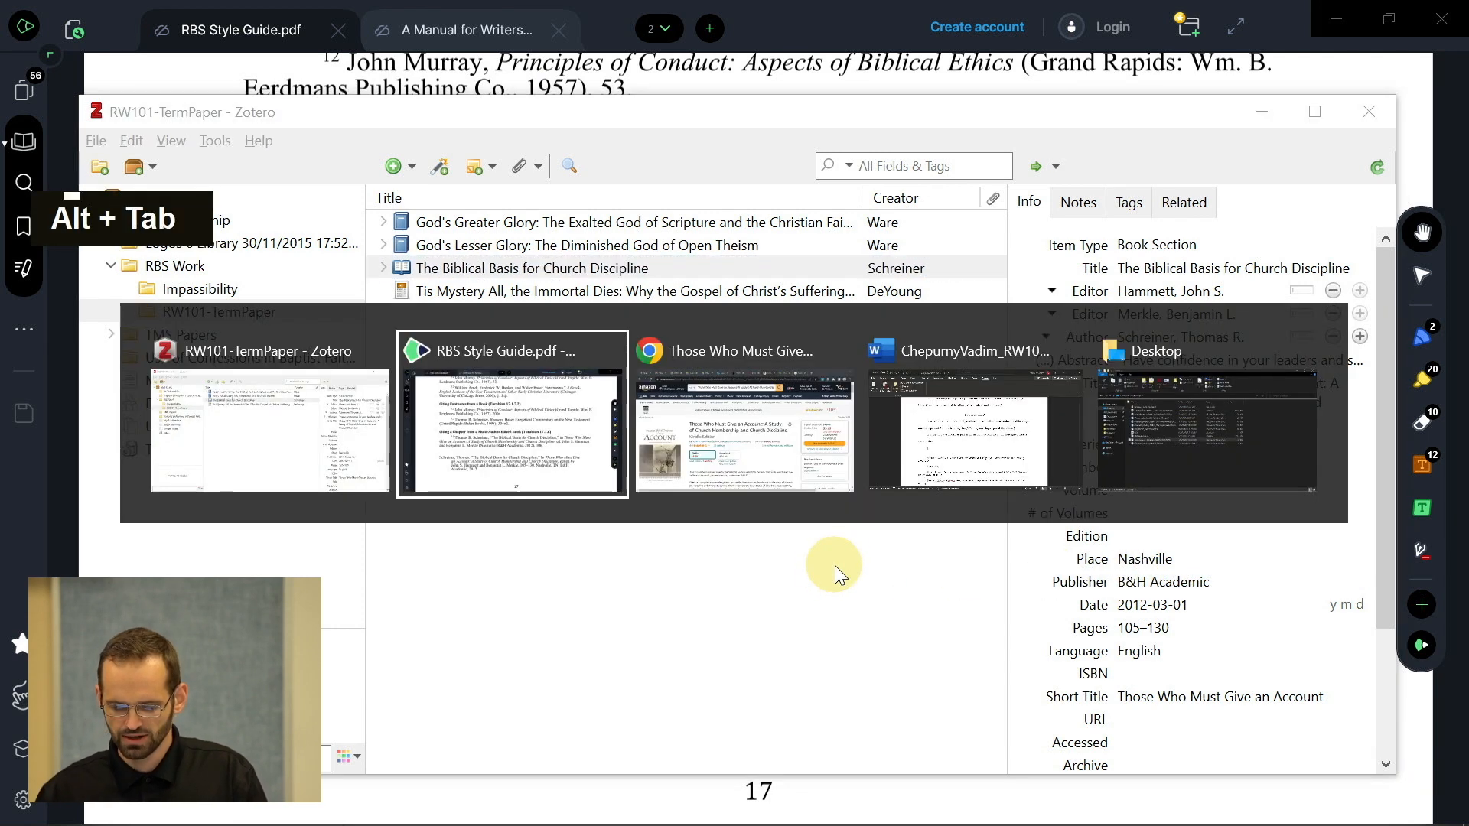
pyautogui.hotkey('alt', 'Tab')
pyautogui.hotkey('alt', 'Tab')
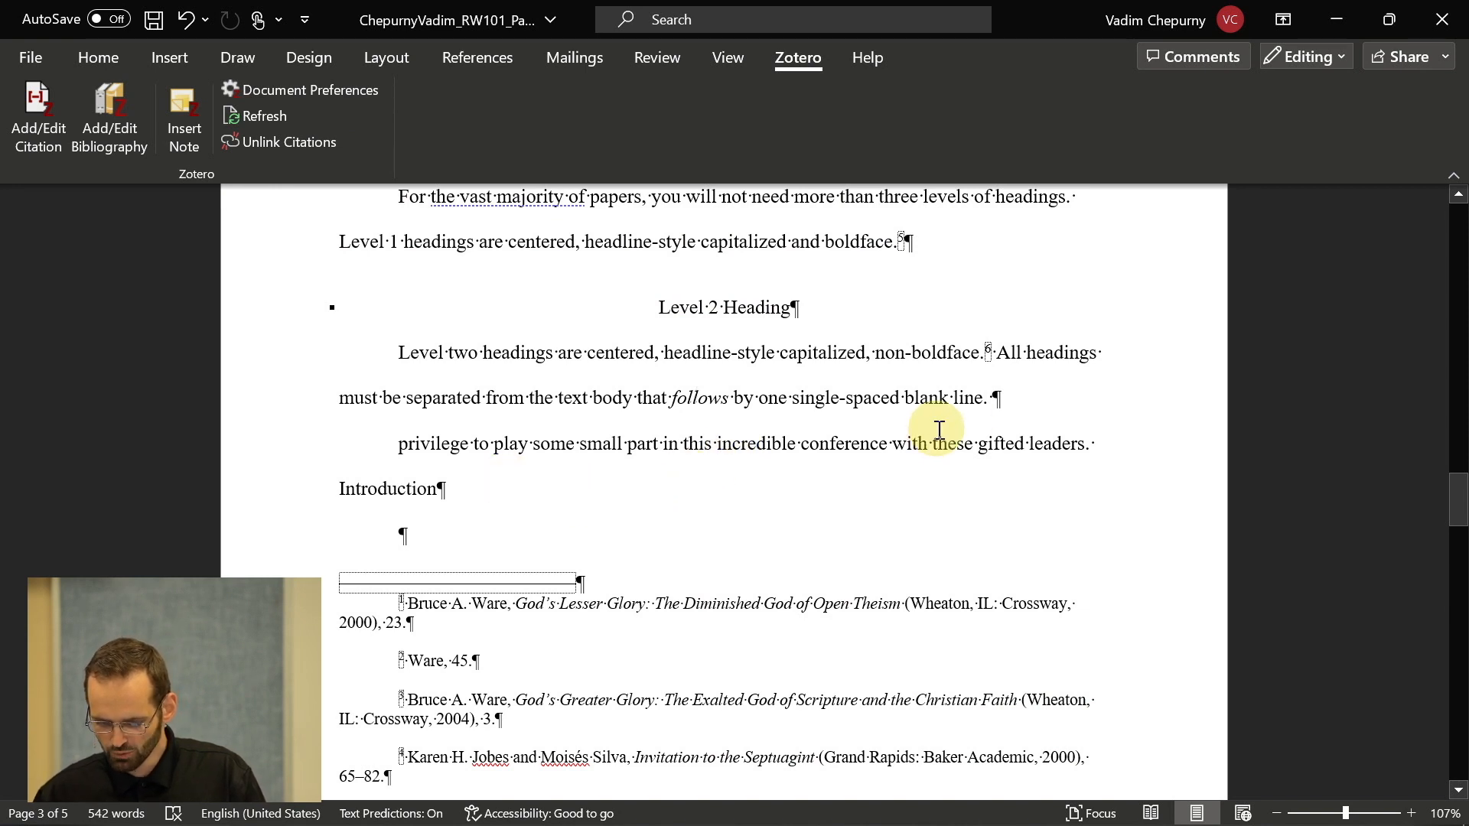
pyautogui.click(1030, 402)
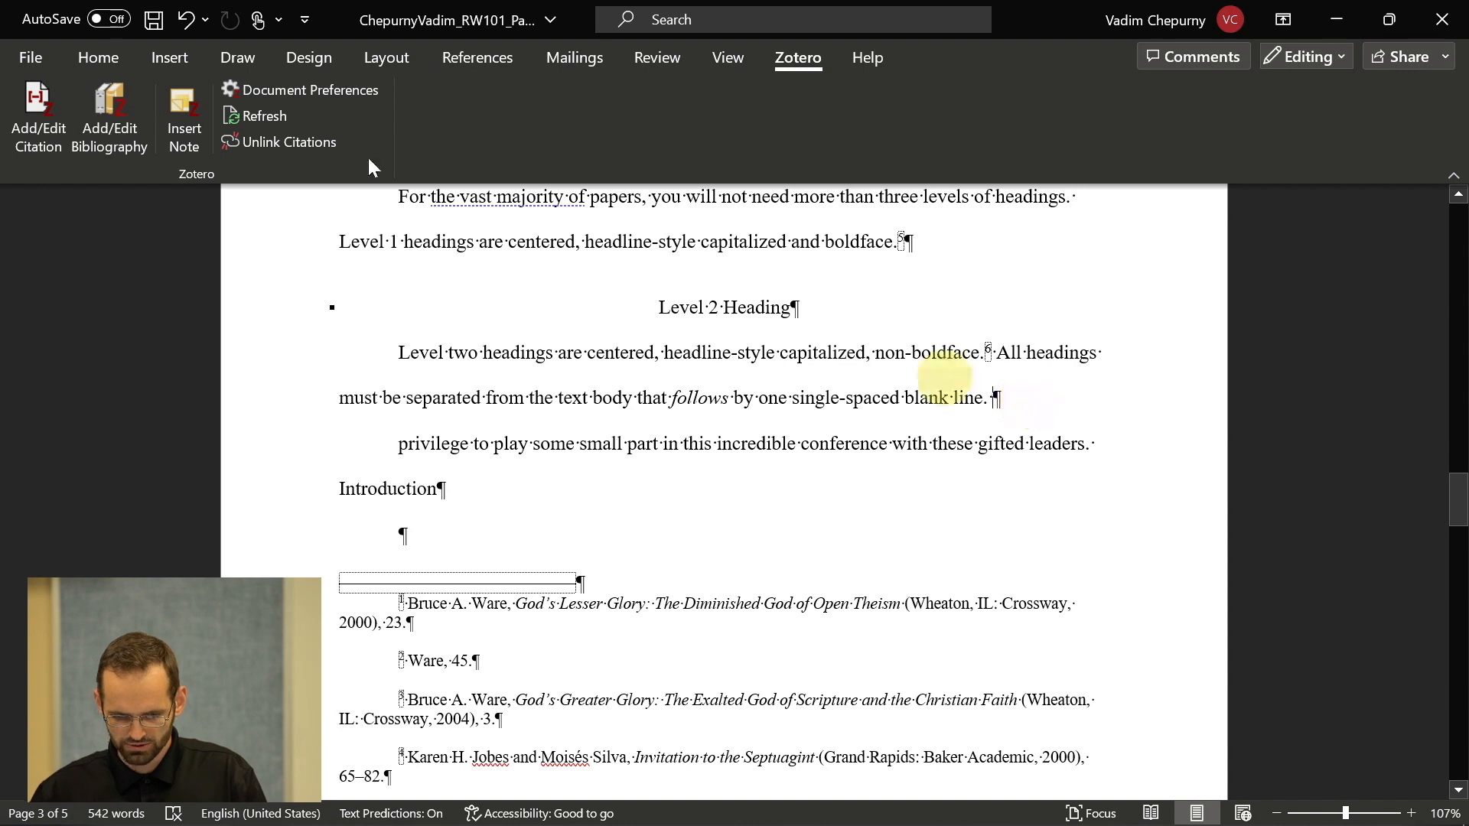
pyautogui.click(42, 98)
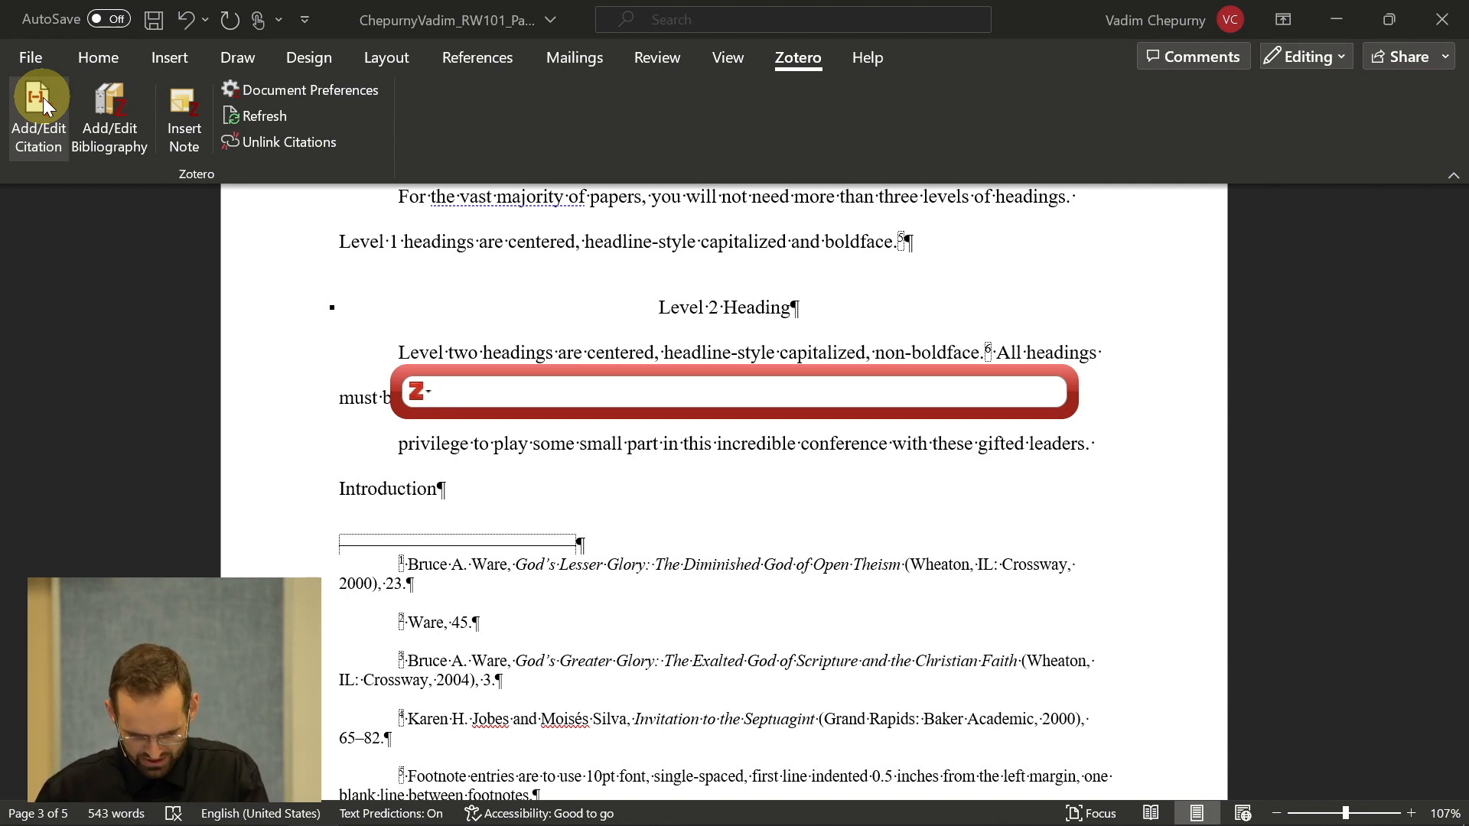
pyautogui.write('the bibli')
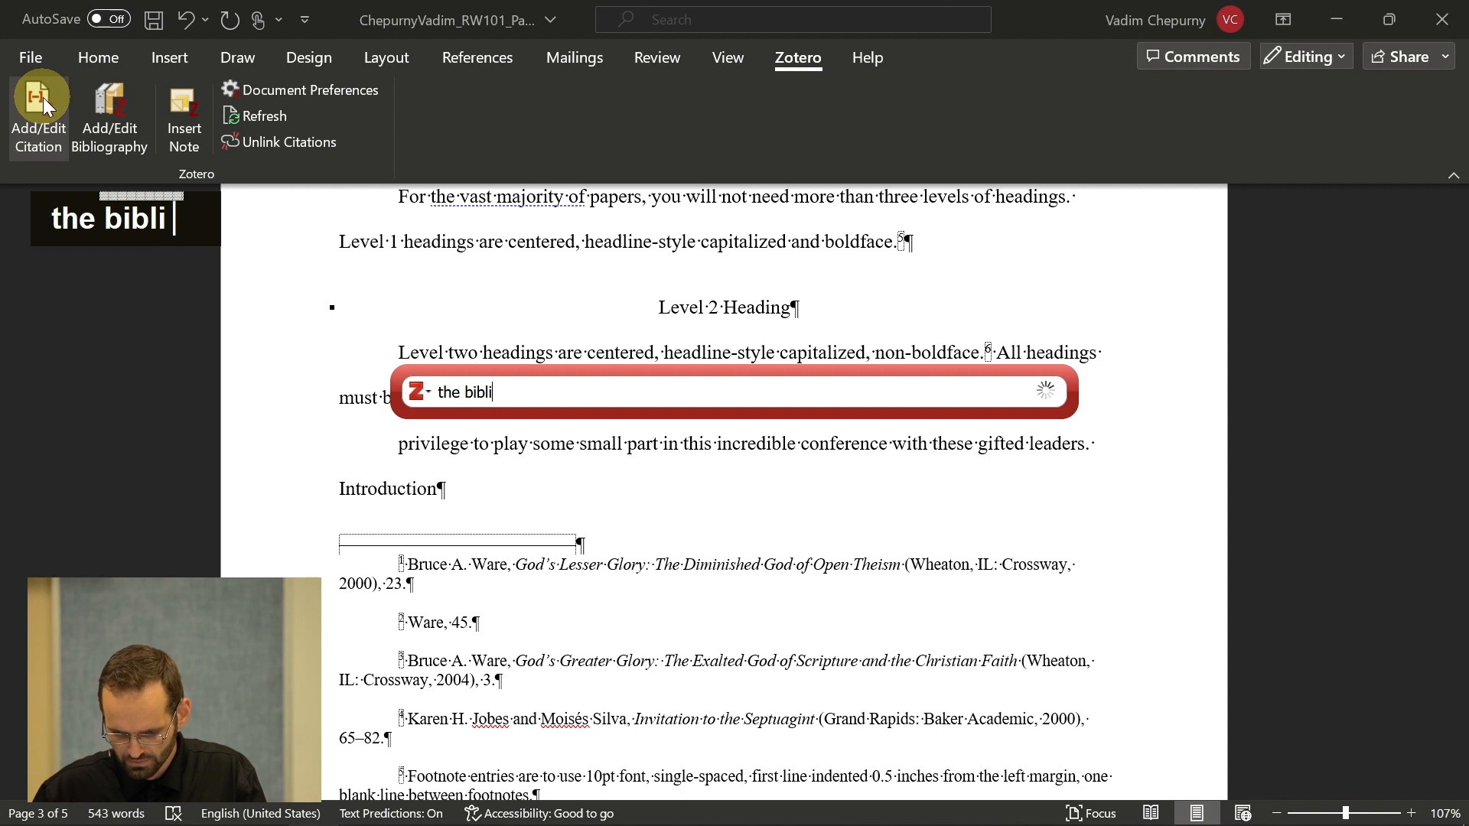
pyautogui.write('cal basis')
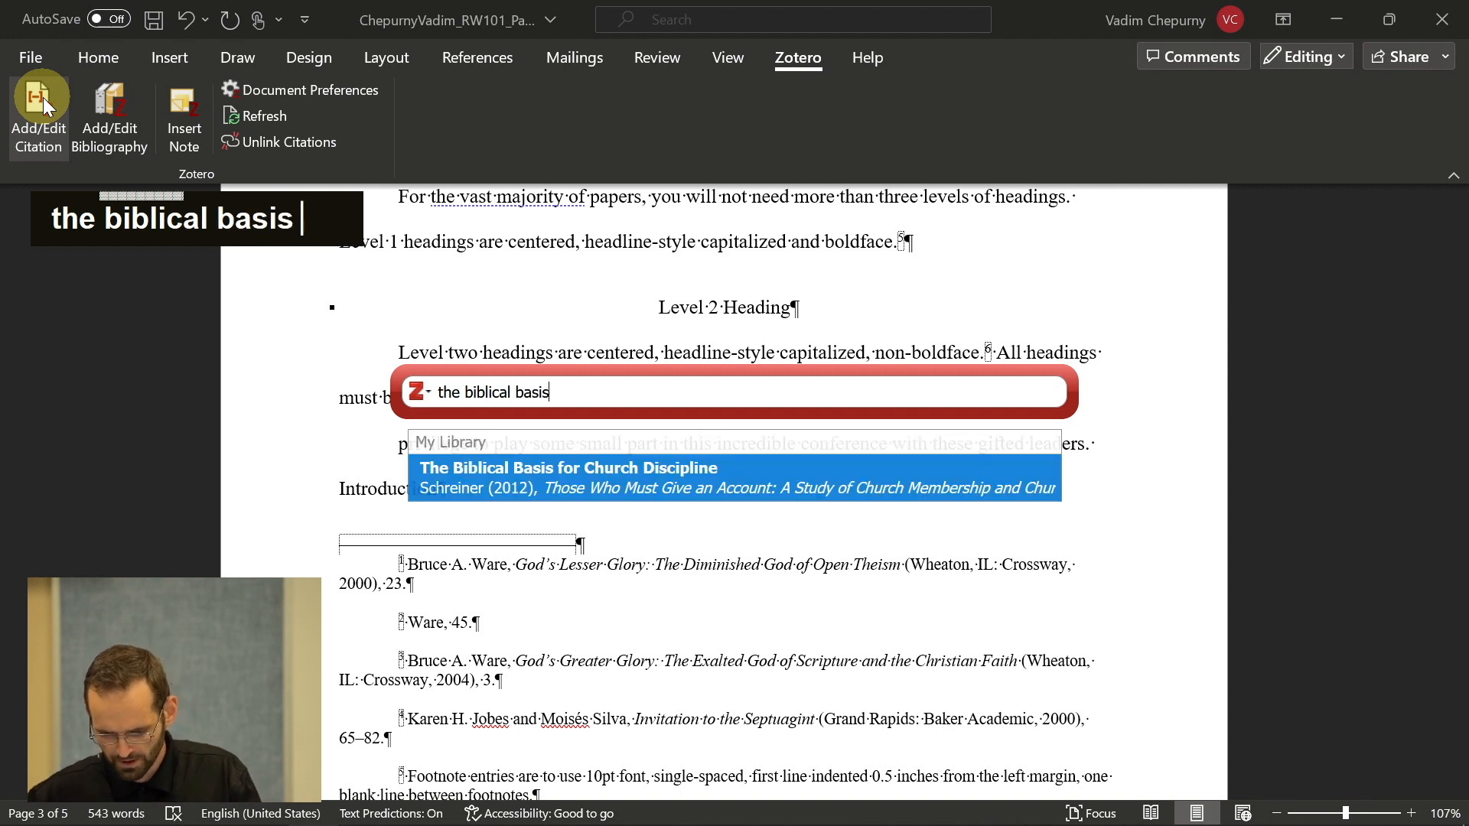
pyautogui.click(535, 476)
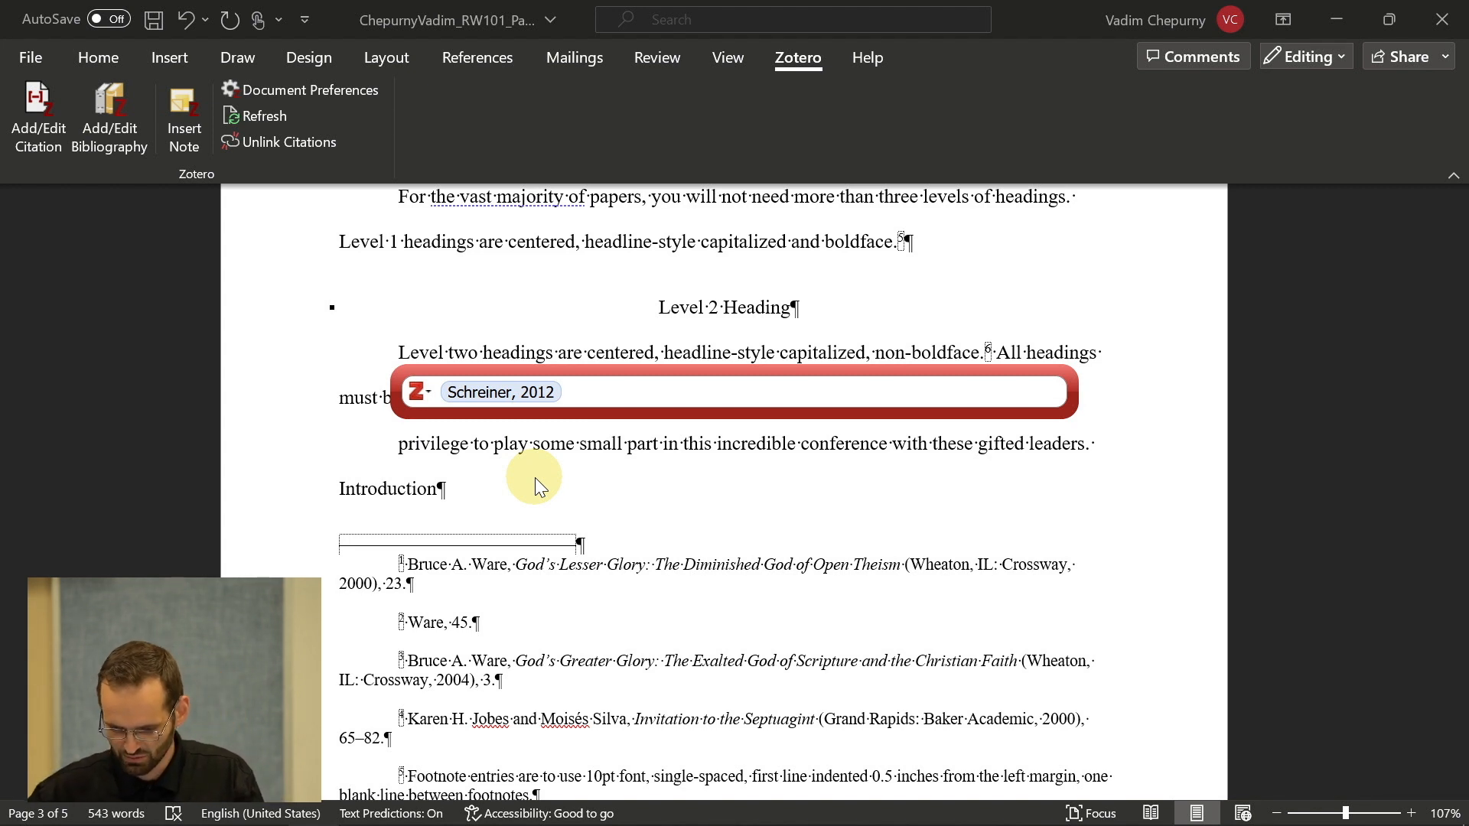
pyautogui.write('p 110')
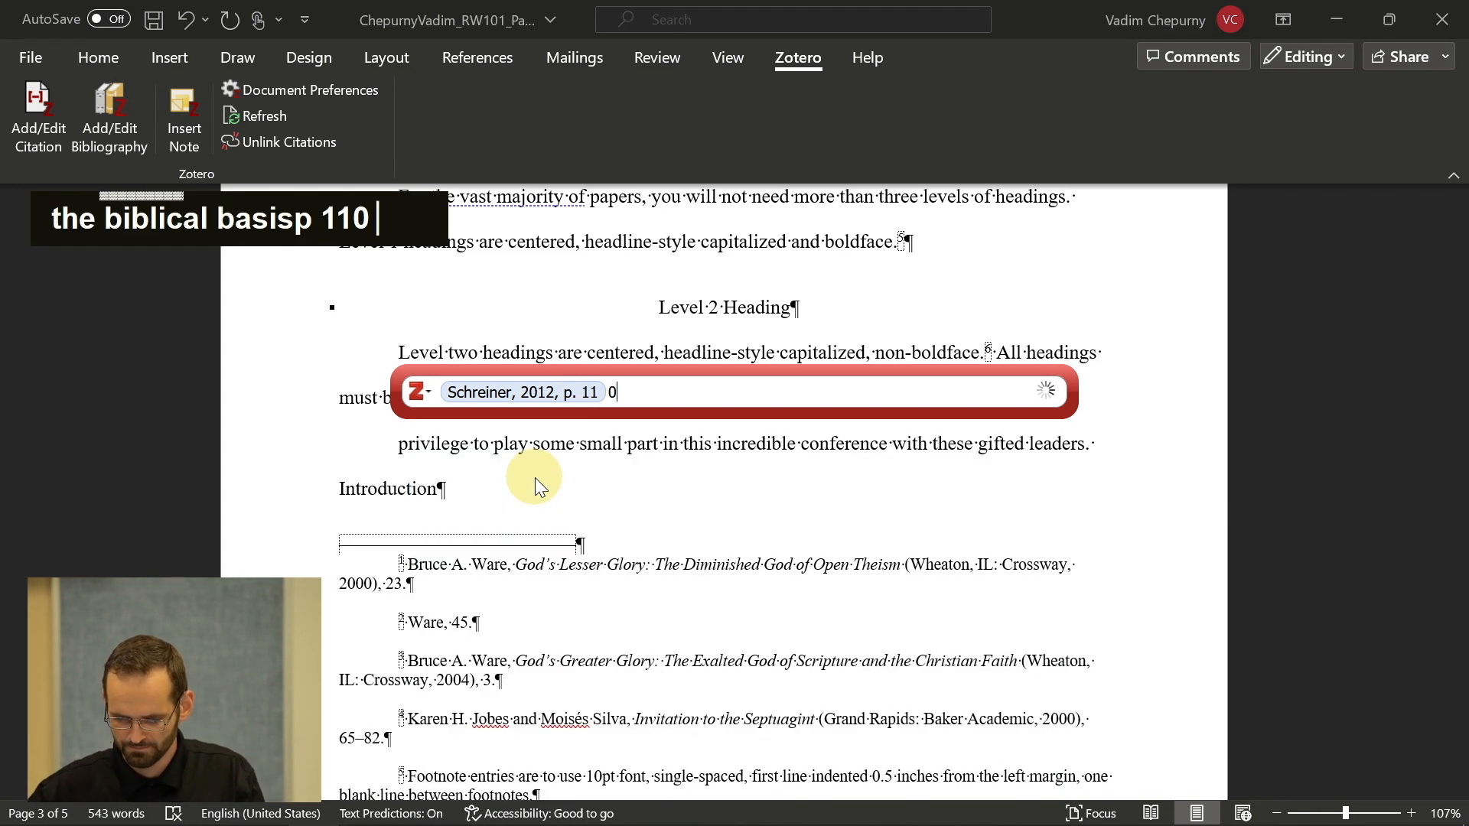
pyautogui.press('Return')
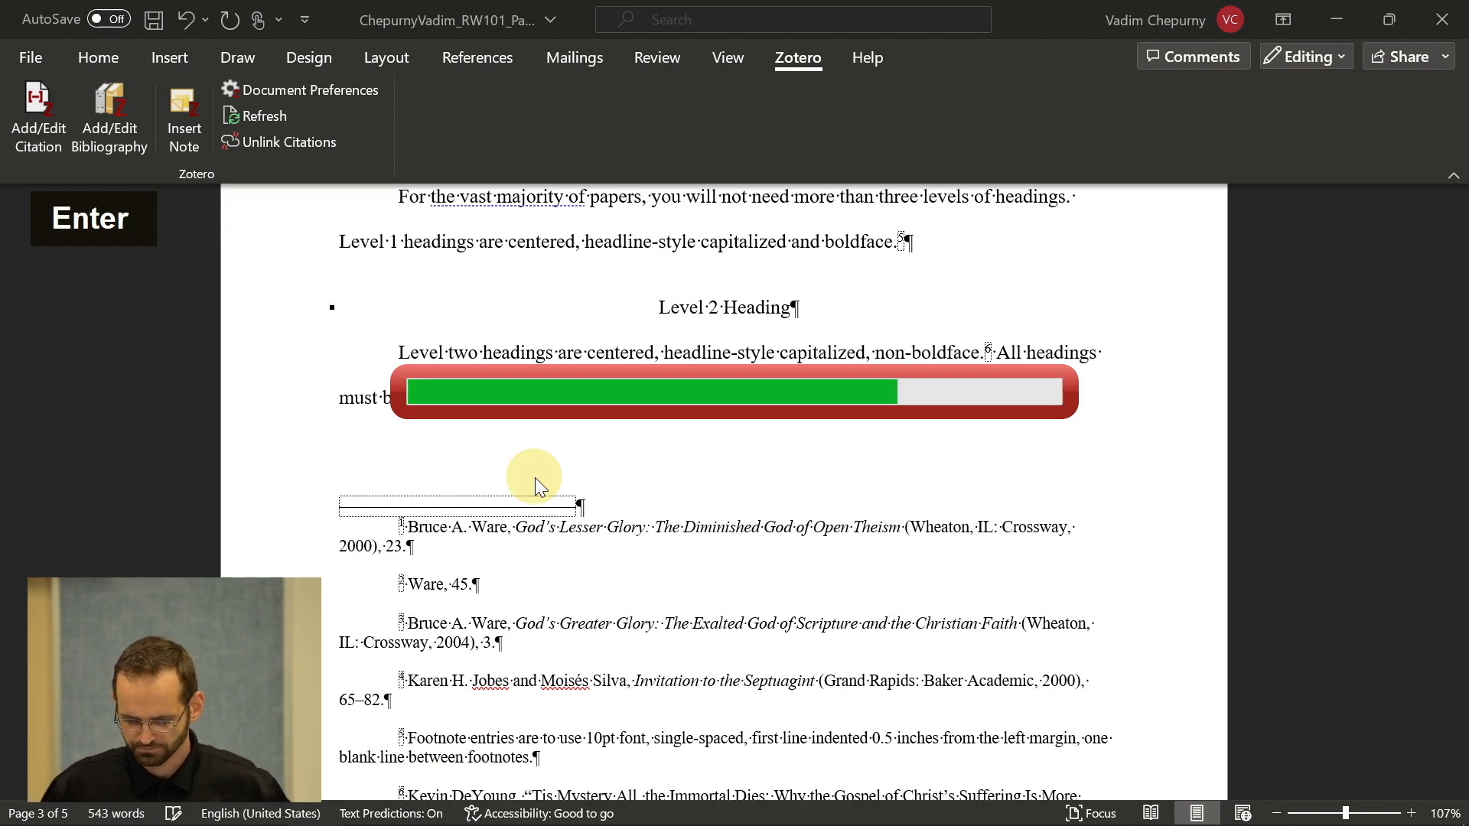
pyautogui.scroll(-3, 659, 552)
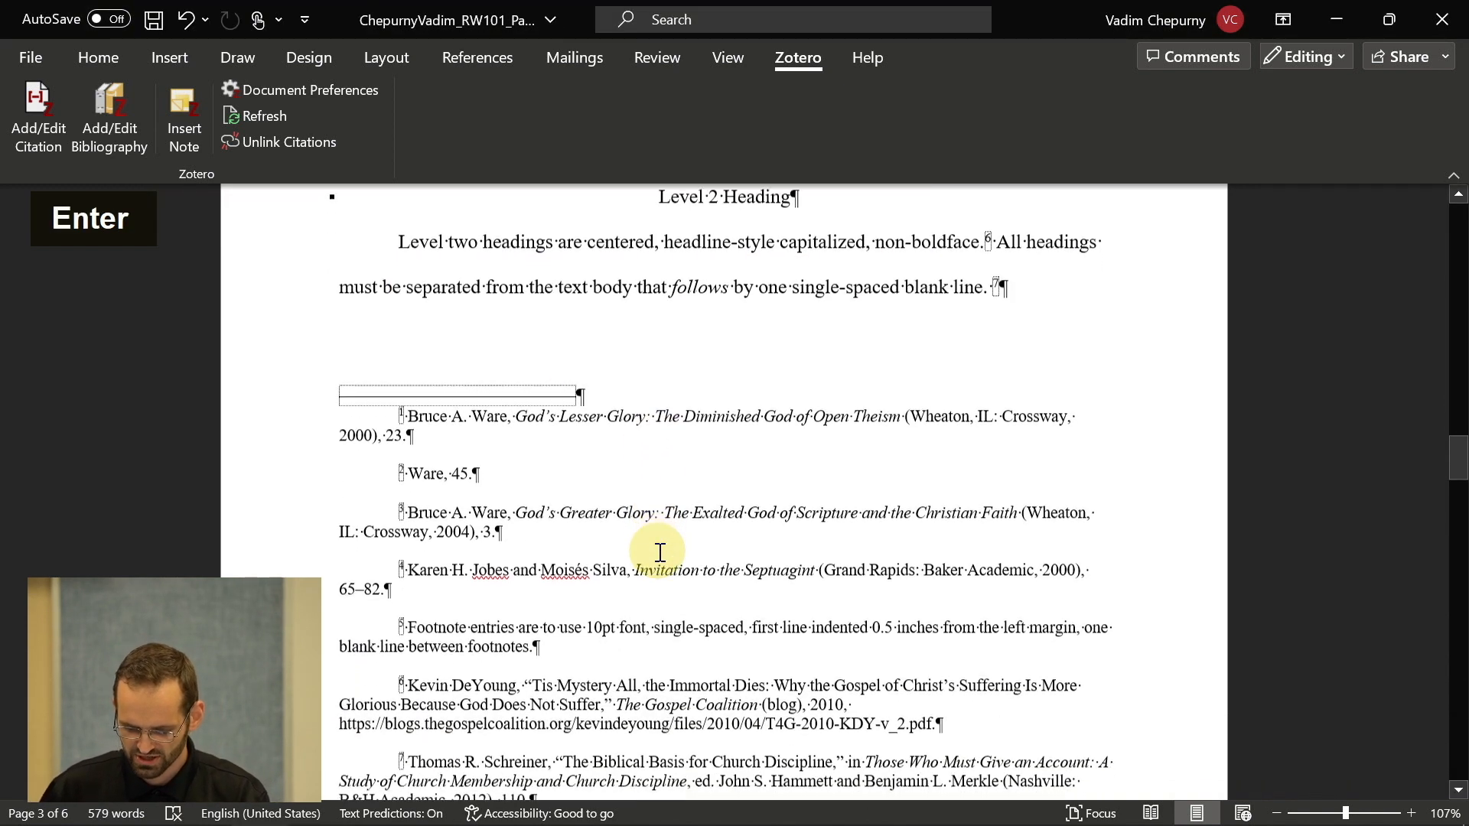
# - Check the Schreiner footnote against the DeYoung citation and clear the selections
pyautogui.scroll(-1, 660, 552)
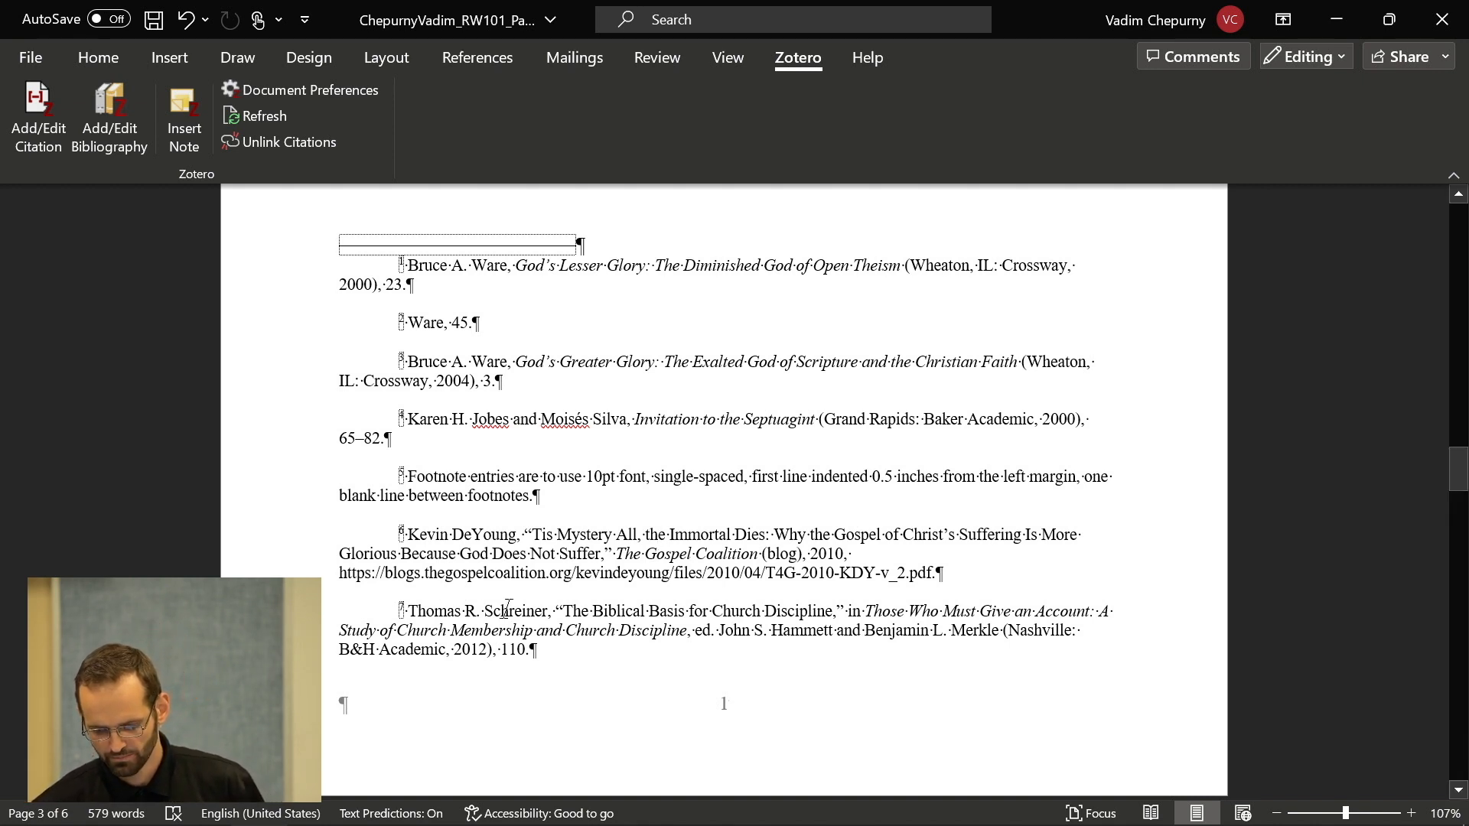
pyautogui.moveTo(440, 622); pyautogui.dragTo(524, 649)
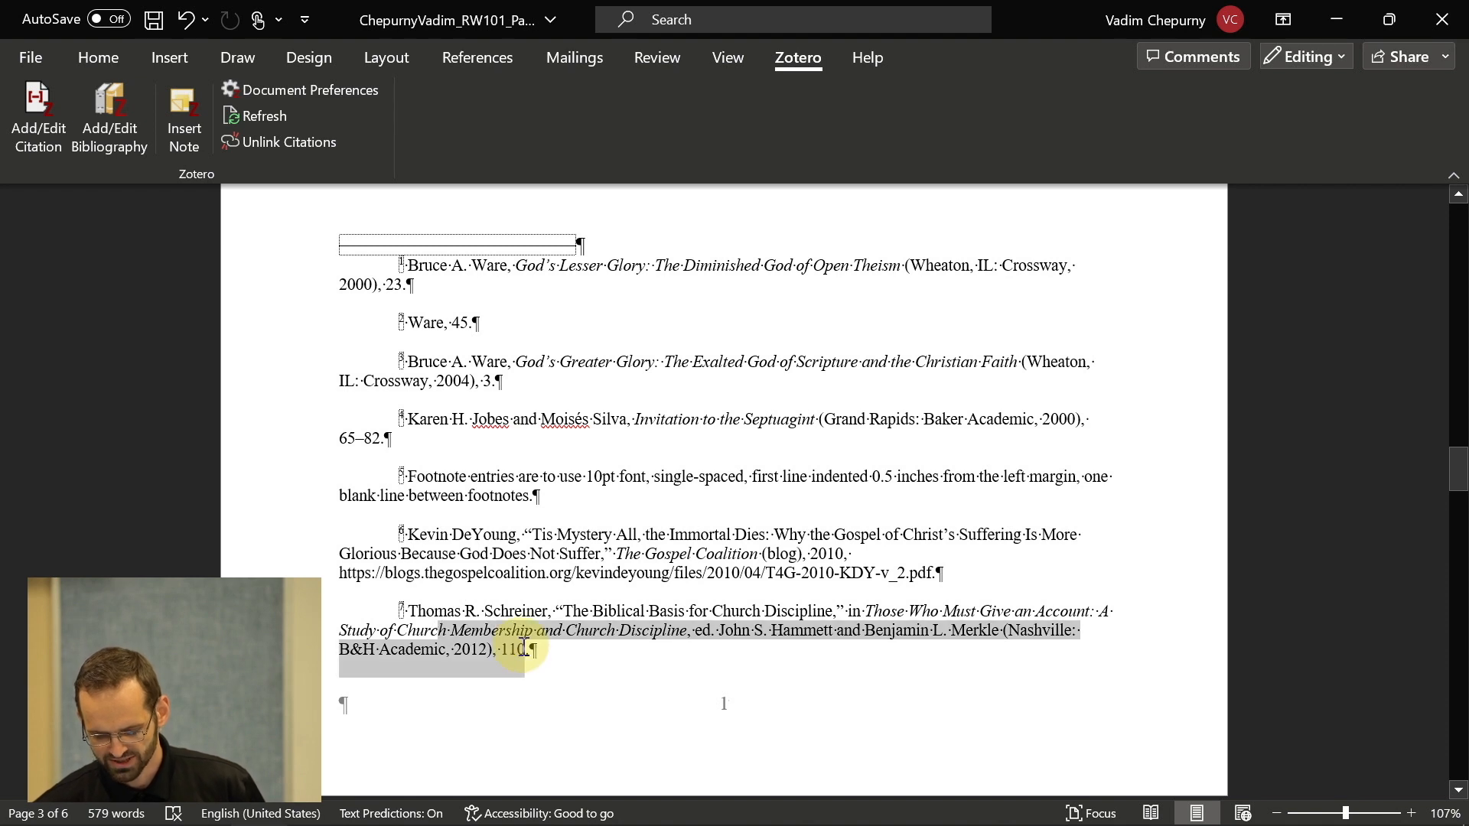
pyautogui.click(426, 577)
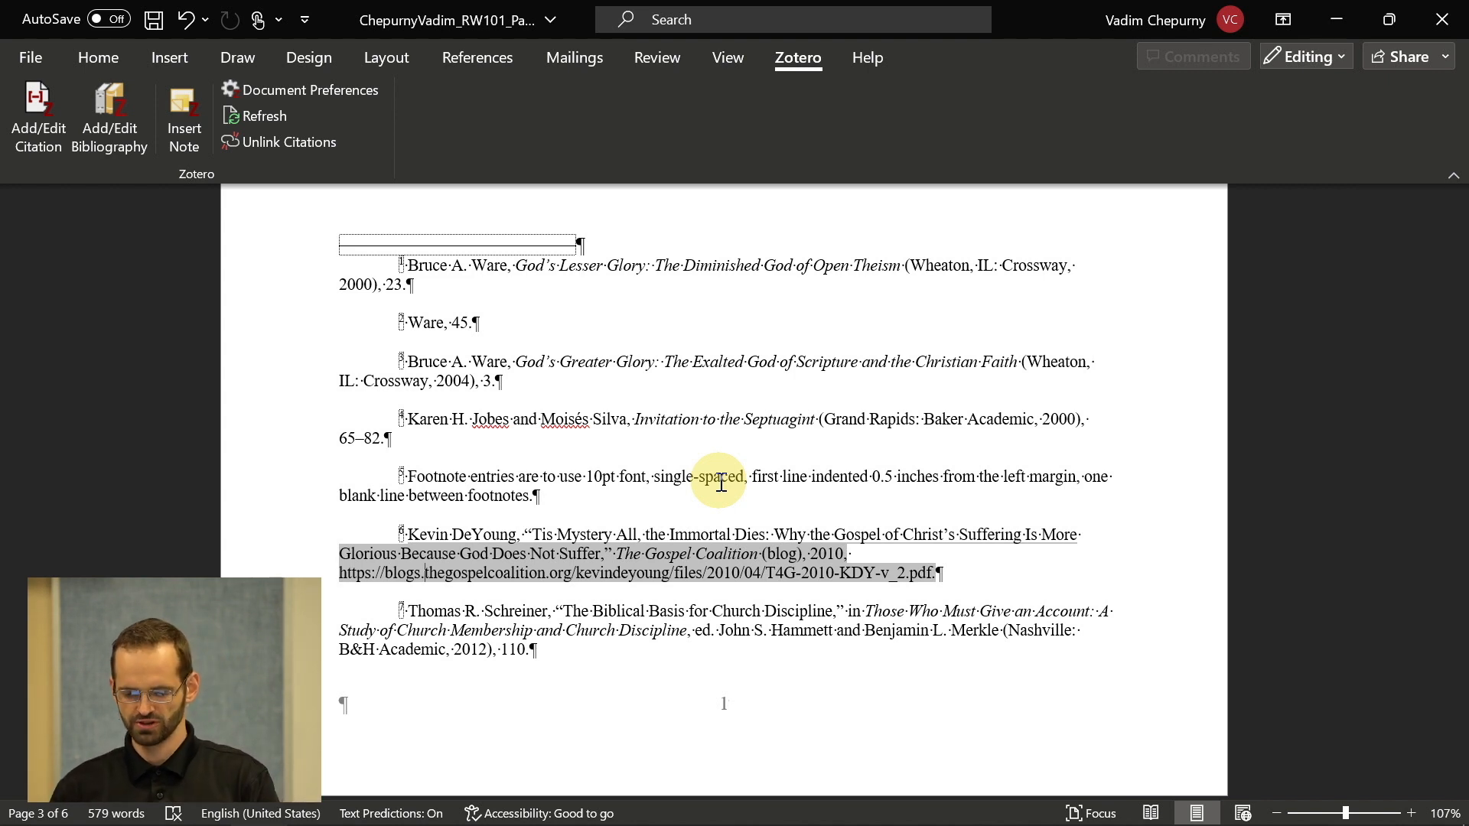
pyautogui.scroll(1, 698, 417)
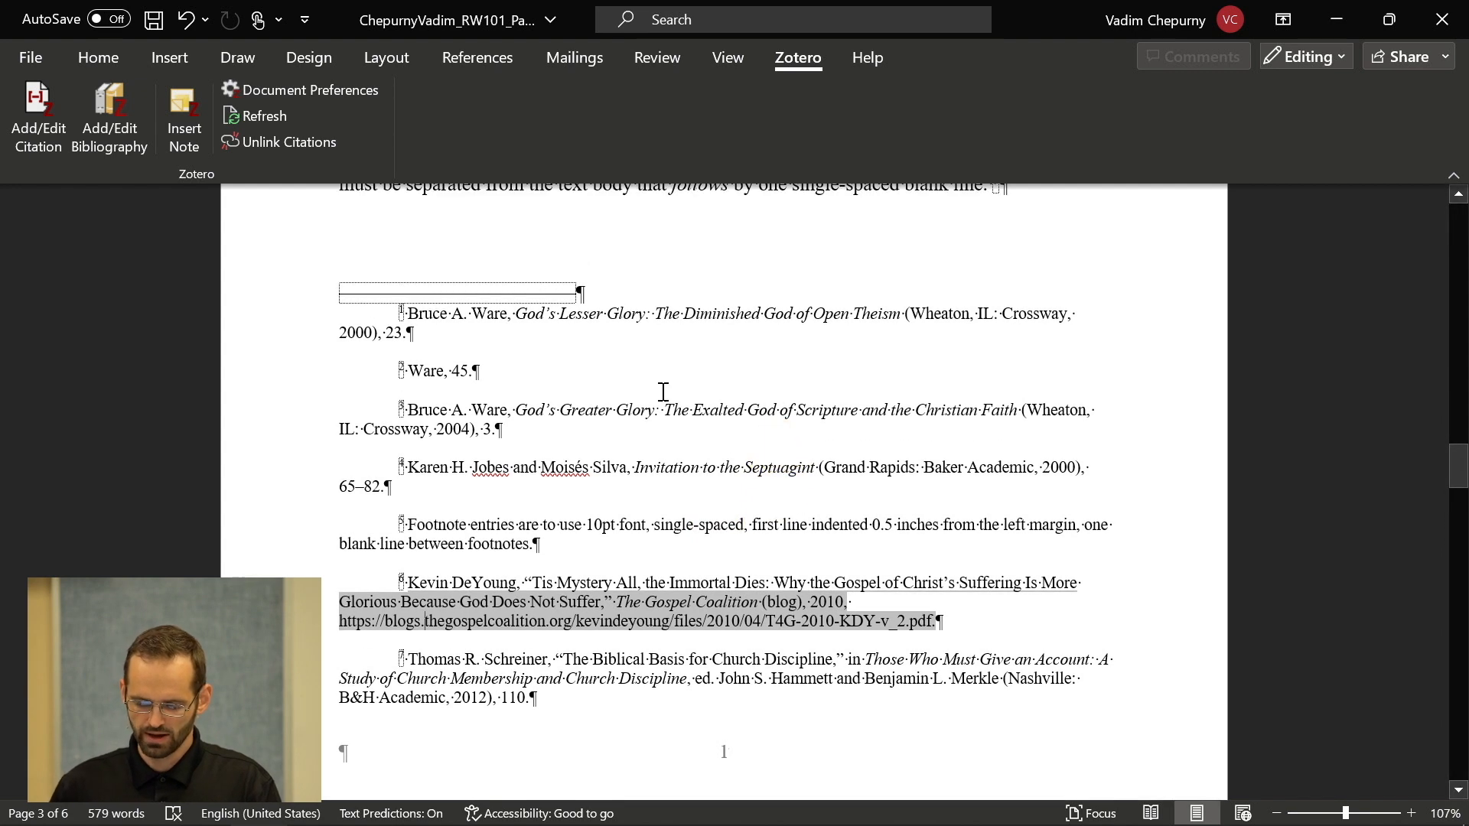
pyautogui.click(624, 366)
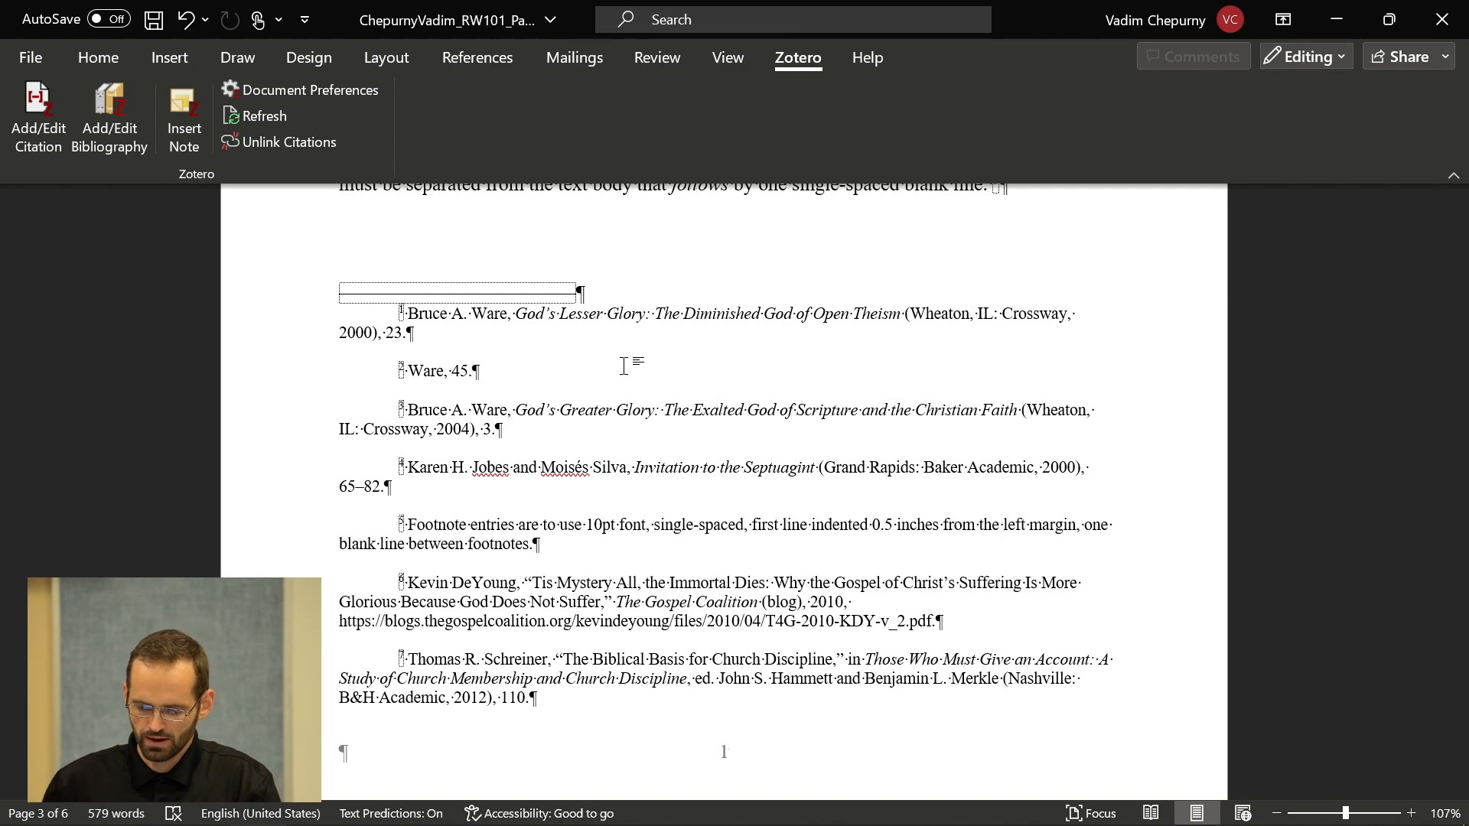
# - Bring the Zotero library with the RW101-TermPaper collection back to the front
pyautogui.hotkey('alt', 'Tab')
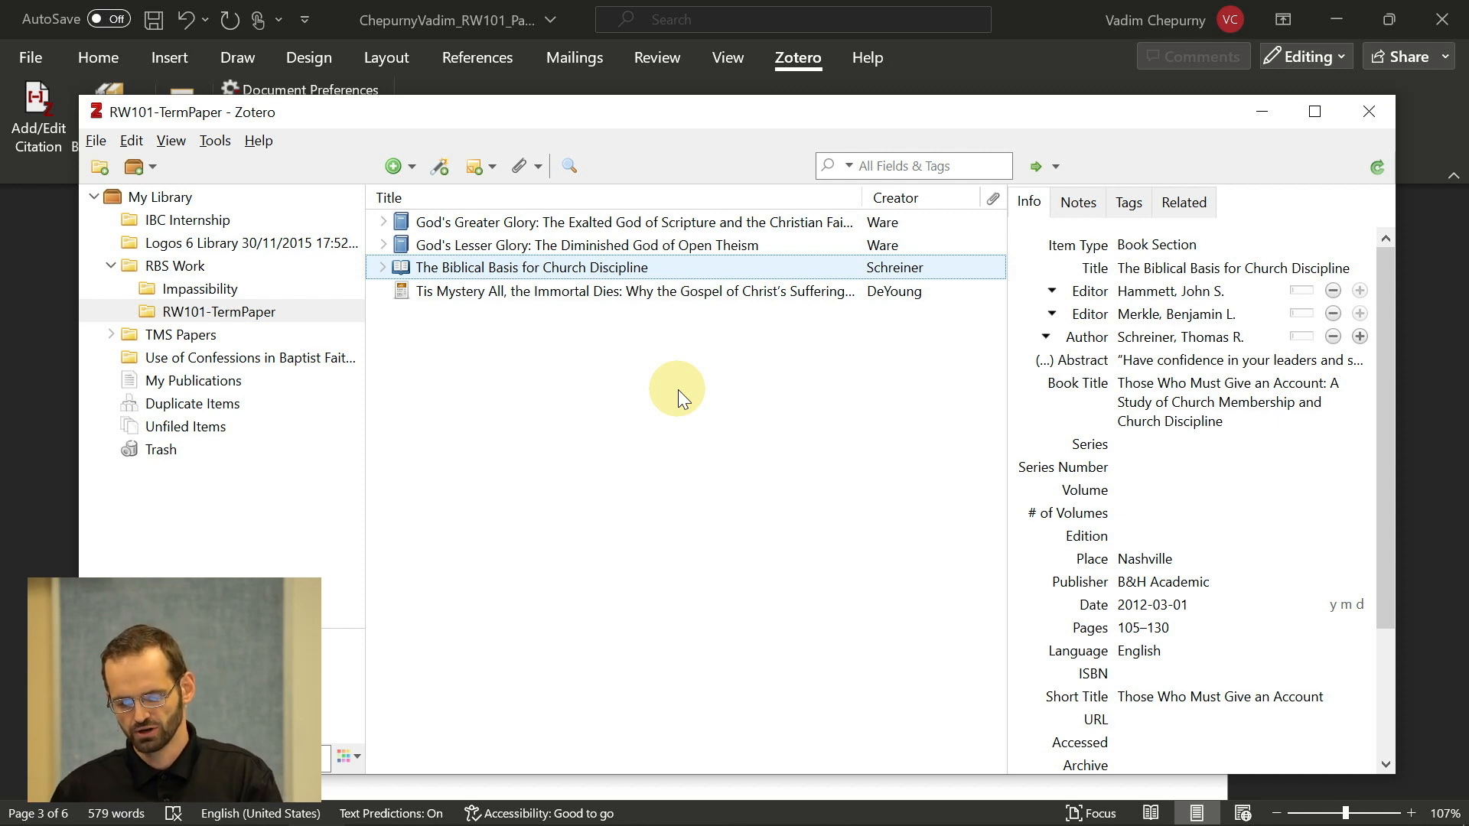
pyautogui.hotkey('alt', 'Tab')
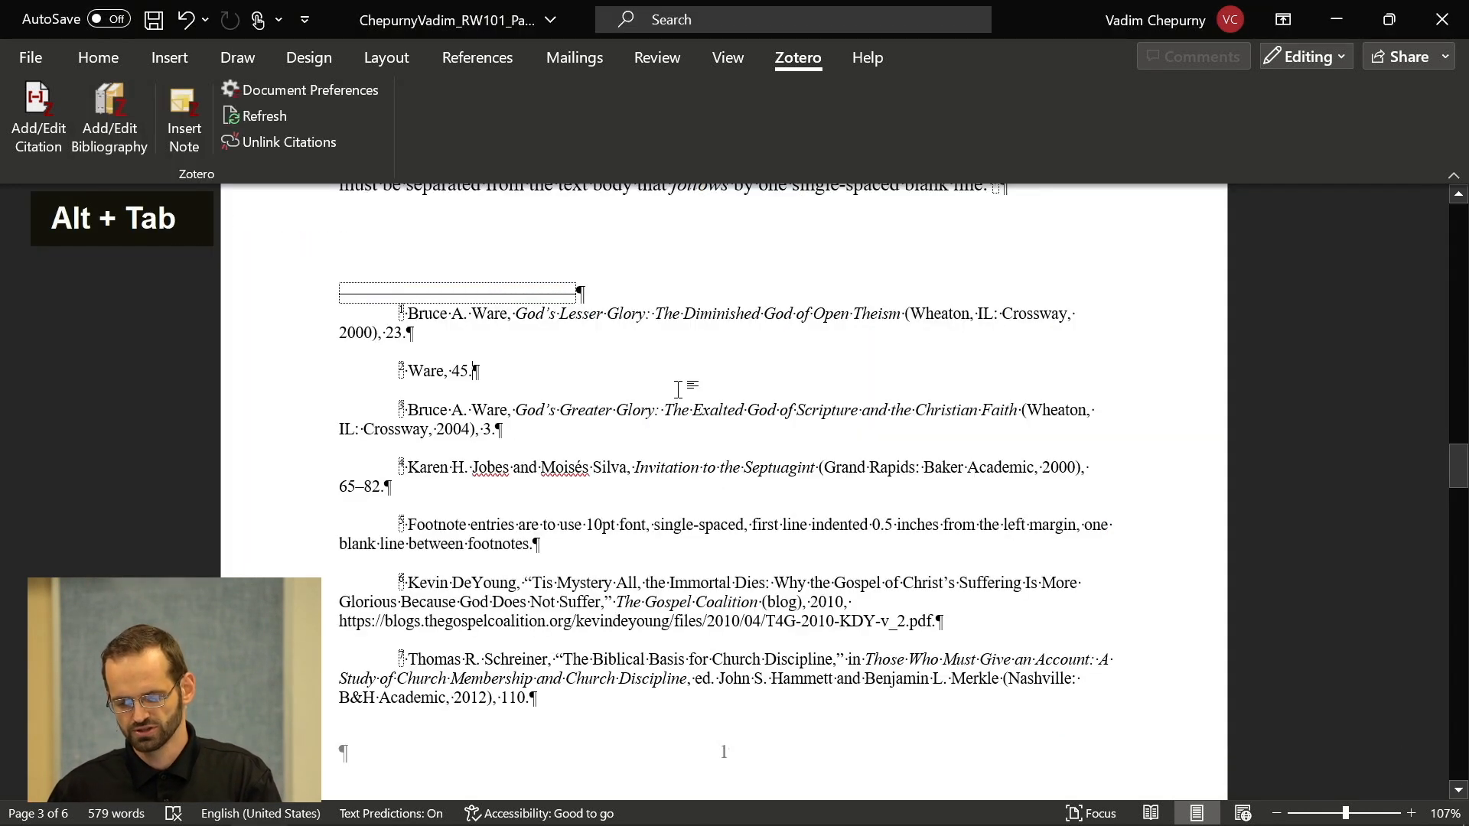
pyautogui.hotkey('alt', 'Tab')
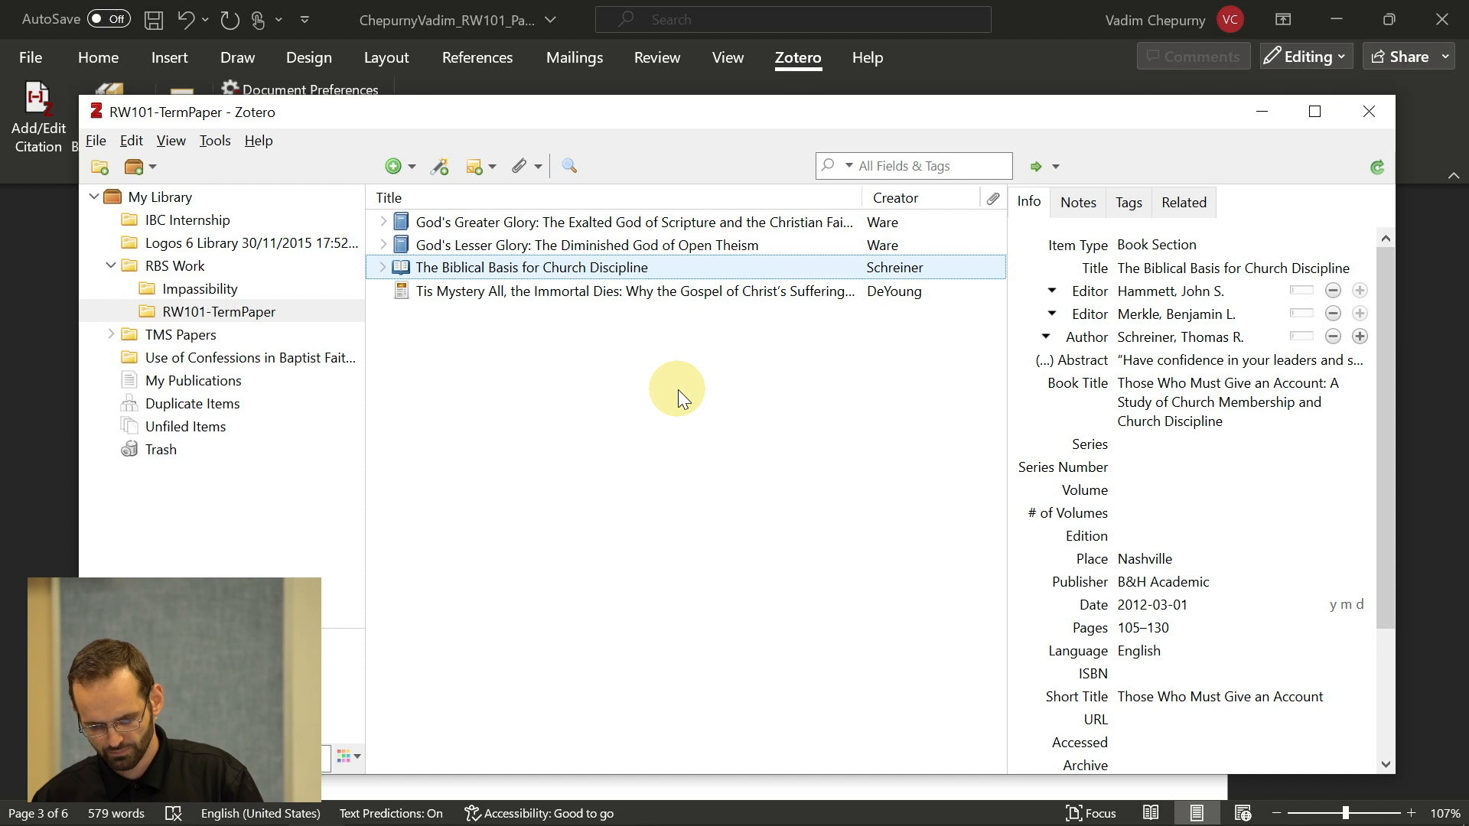
# - Copy 'New Dictionary of Biblical Theology' from the style guide's page 20 'Seed' example
pyautogui.hotkey('alt', 'Tab')
pyautogui.hotkey('alt', 'Tab')
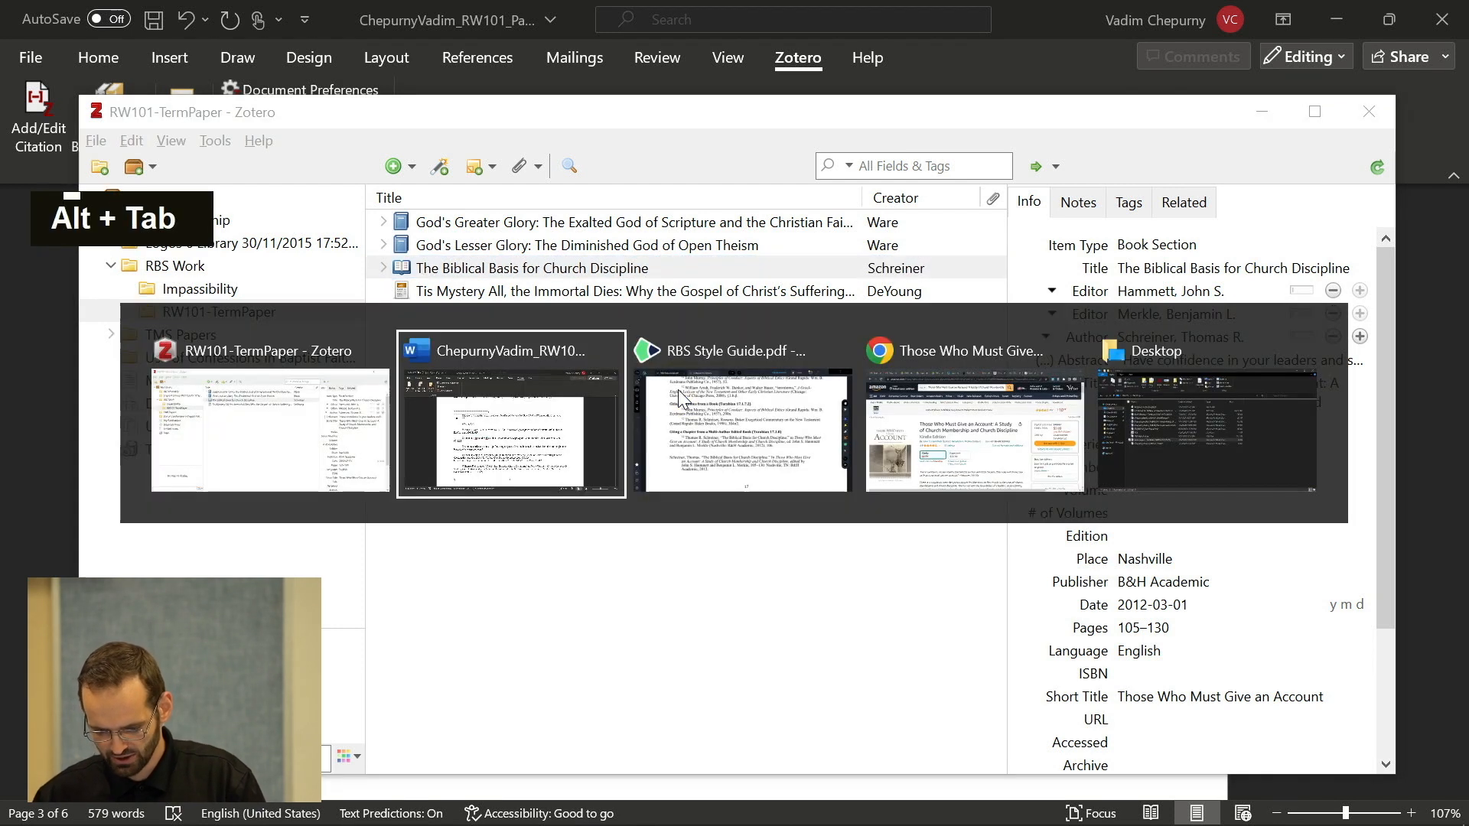
pyautogui.scroll(-10, 782, 502)
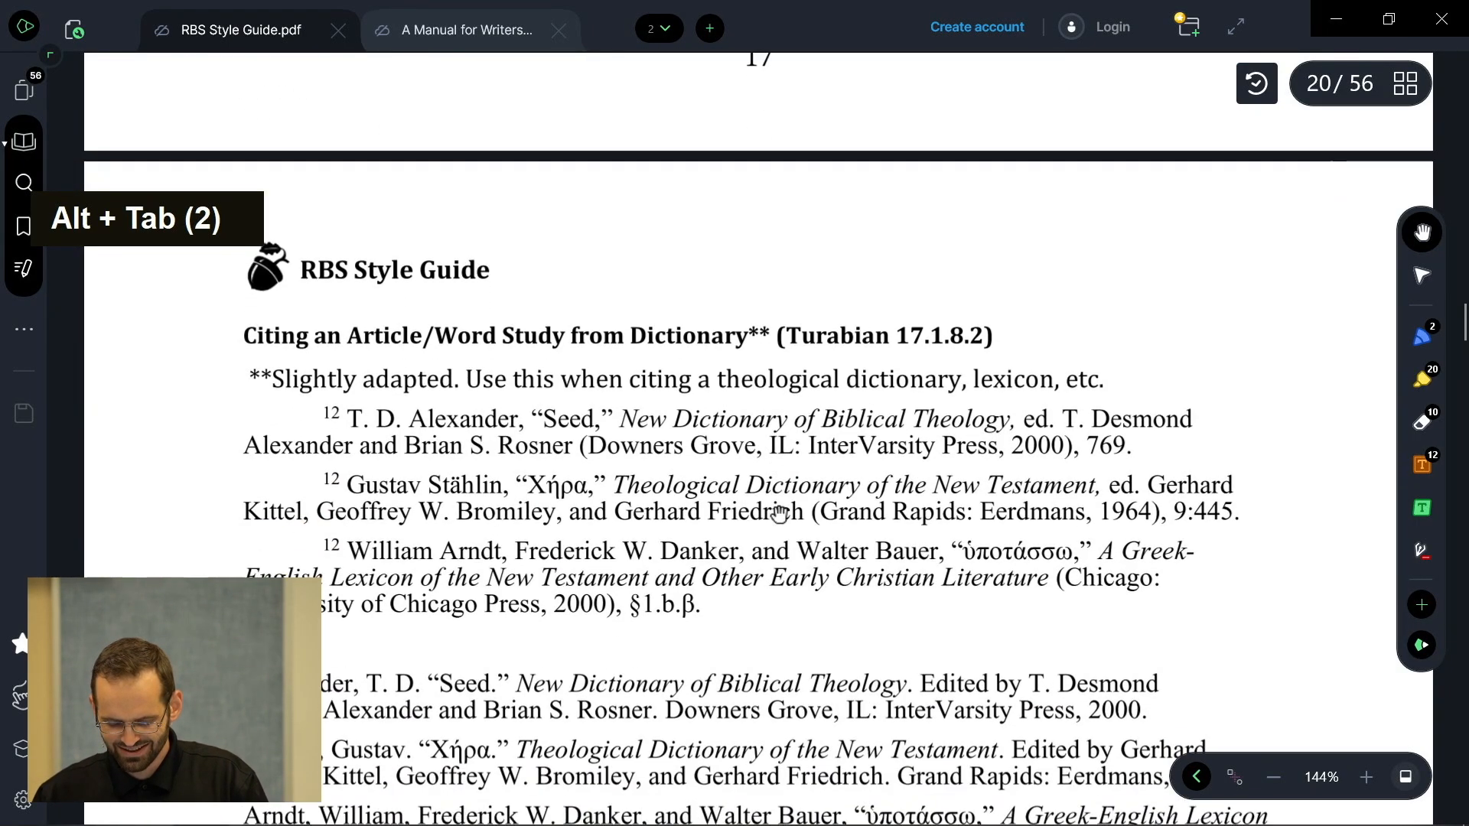
pyautogui.scroll(1, 780, 512)
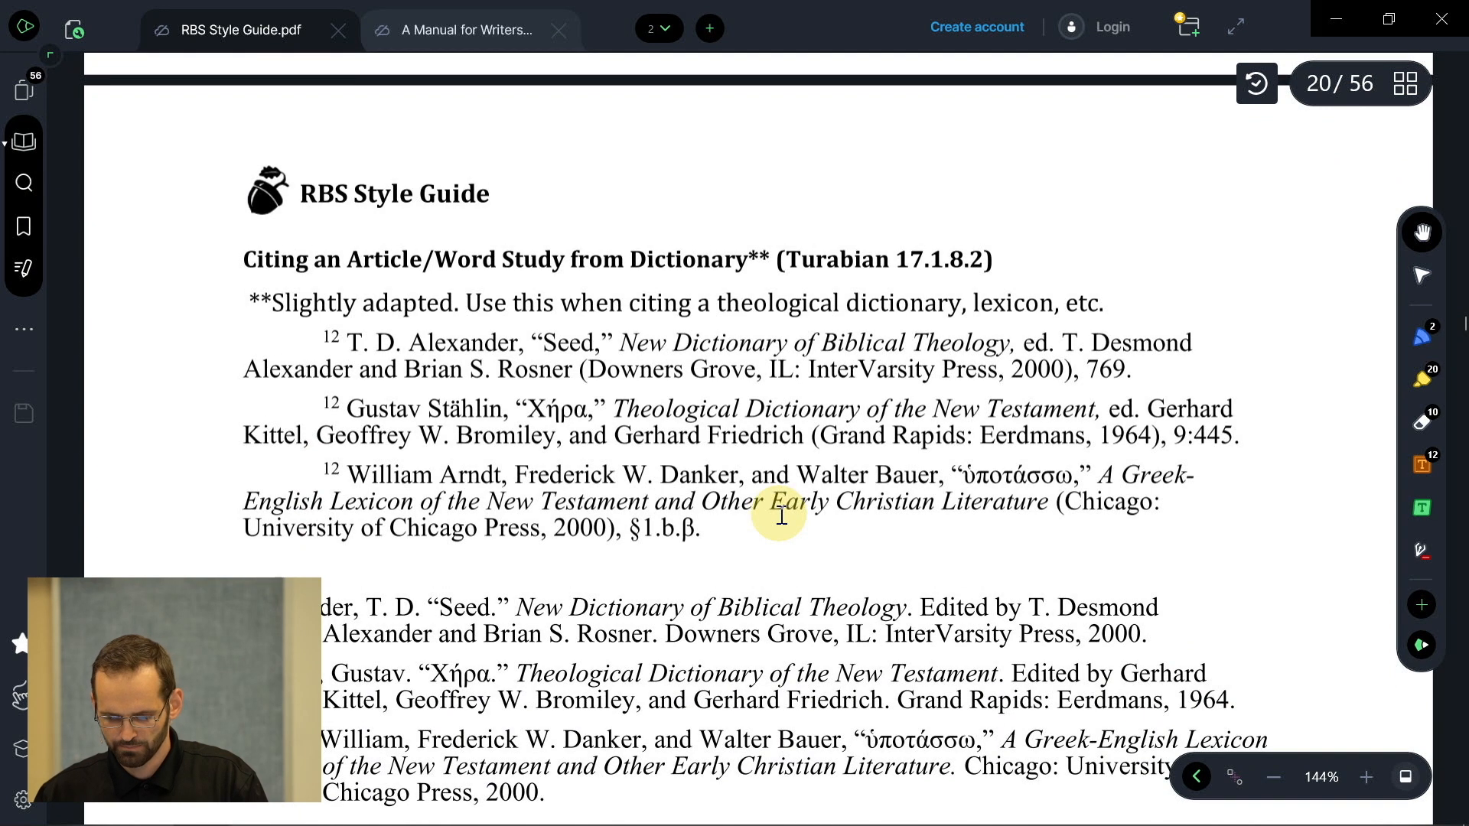
pyautogui.scroll(-3, 733, 376)
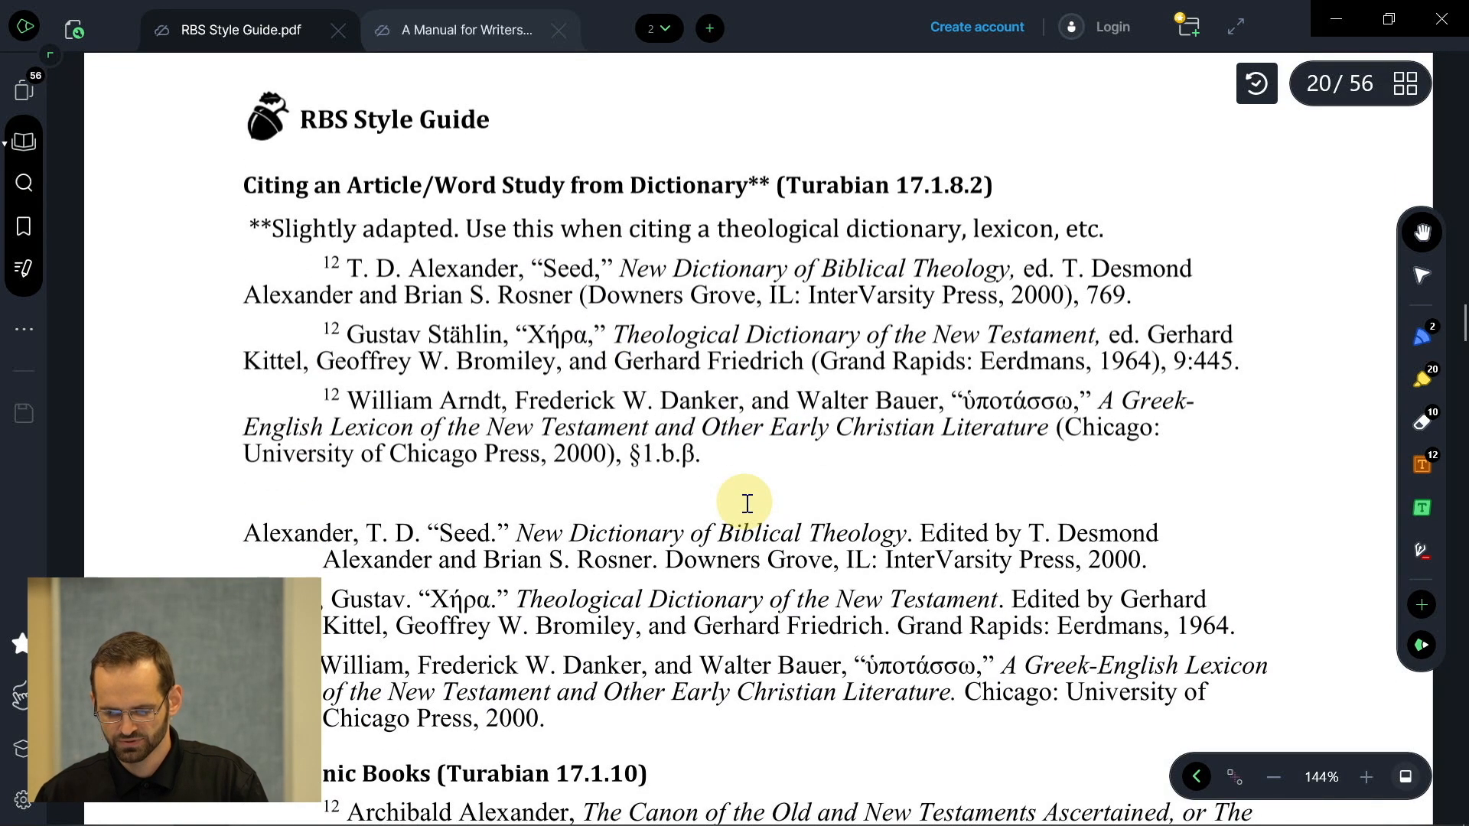
pyautogui.moveTo(547, 269); pyautogui.dragTo(1016, 276)
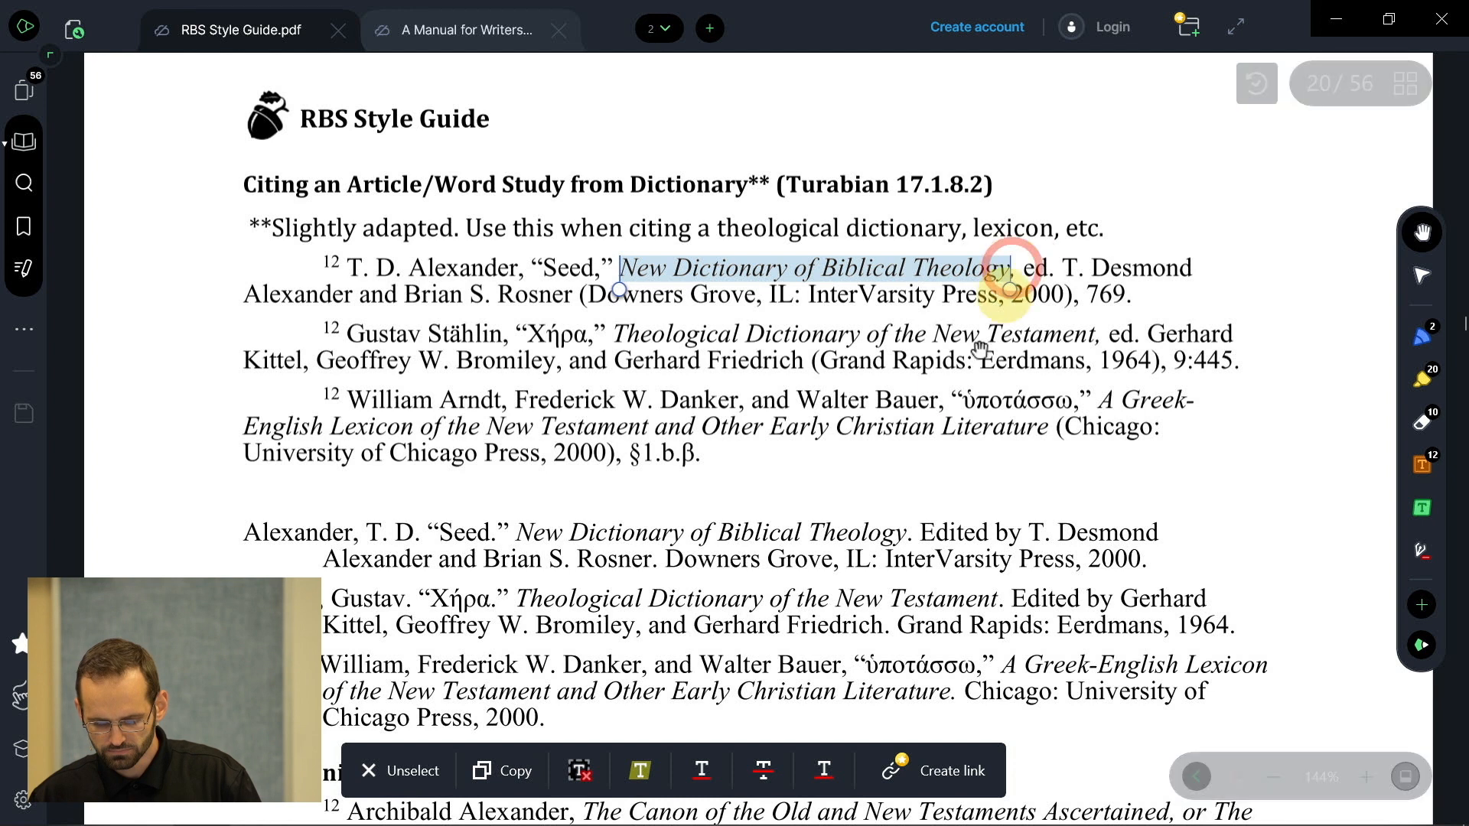
pyautogui.hotkey('ctrl', 'c')
pyautogui.hotkey('alt', 'Tab')
pyautogui.hotkey('alt', 'Tab')
pyautogui.hotkey('alt', 'Tab')
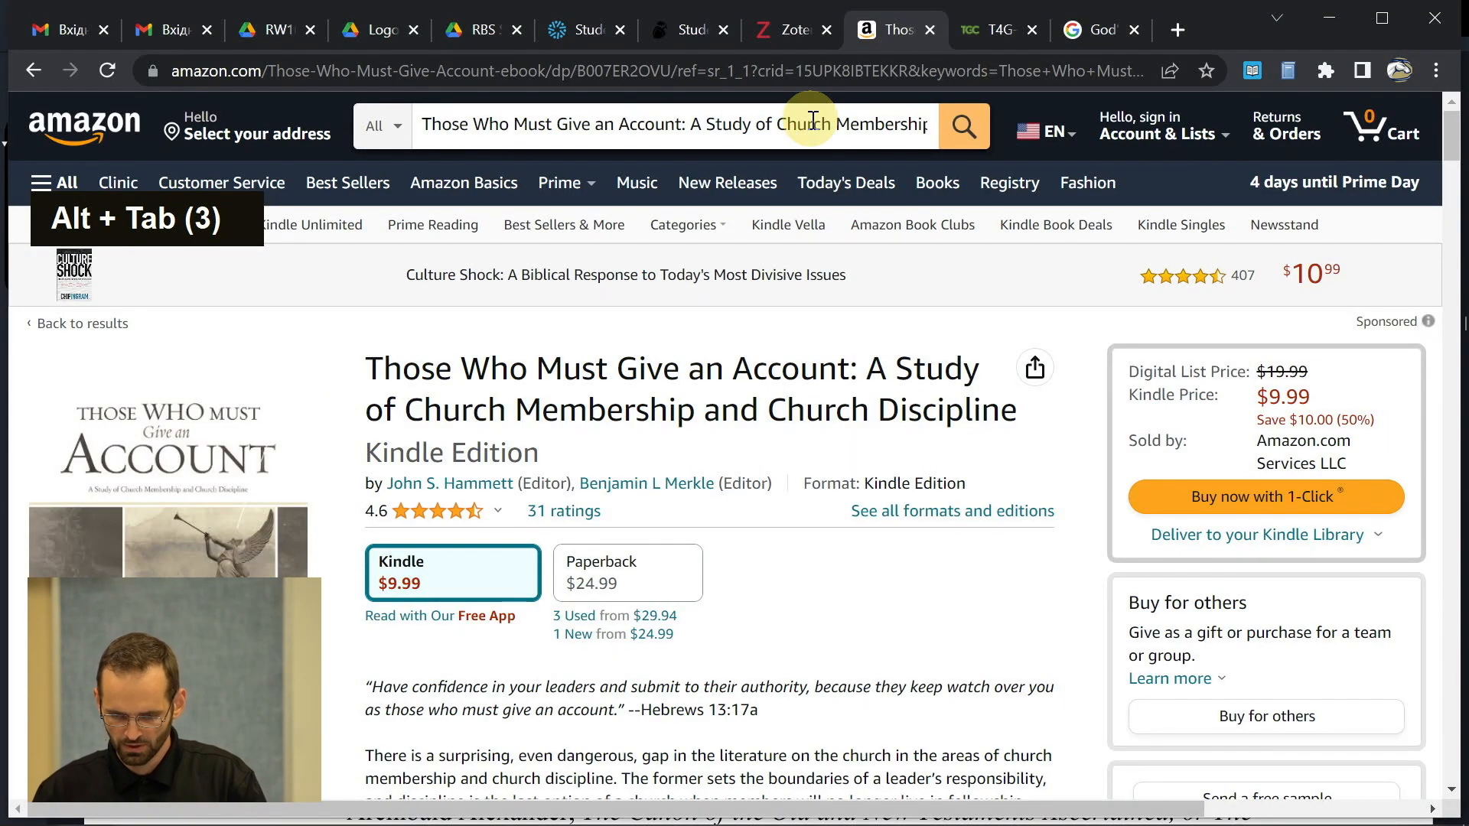
# - Search Amazon for New Dictionary of Biblical Theology and open its product page
pyautogui.click(812, 122)
pyautogui.hotkey('ctrl', 'v')
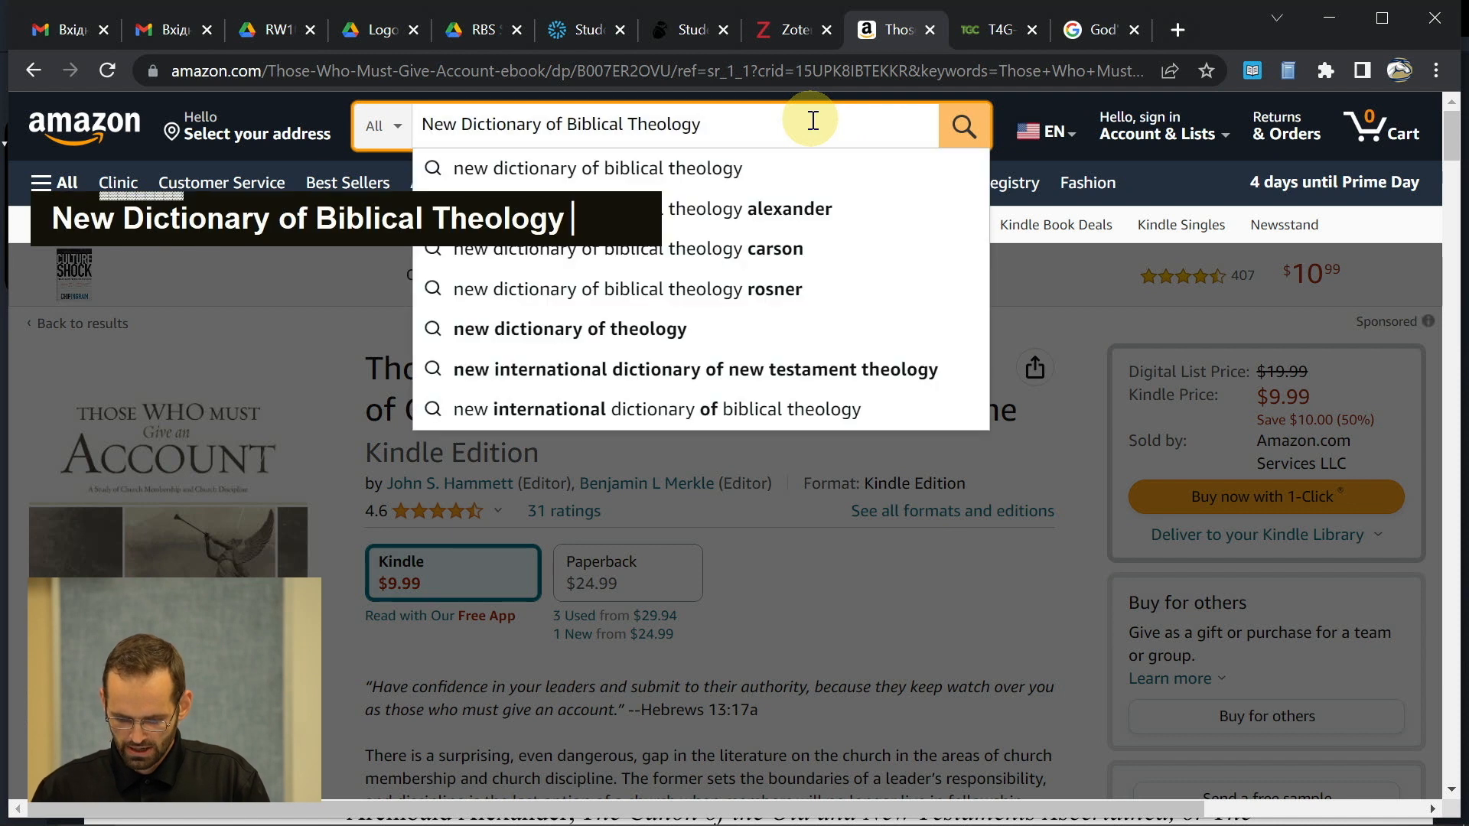
pyautogui.press('Return')
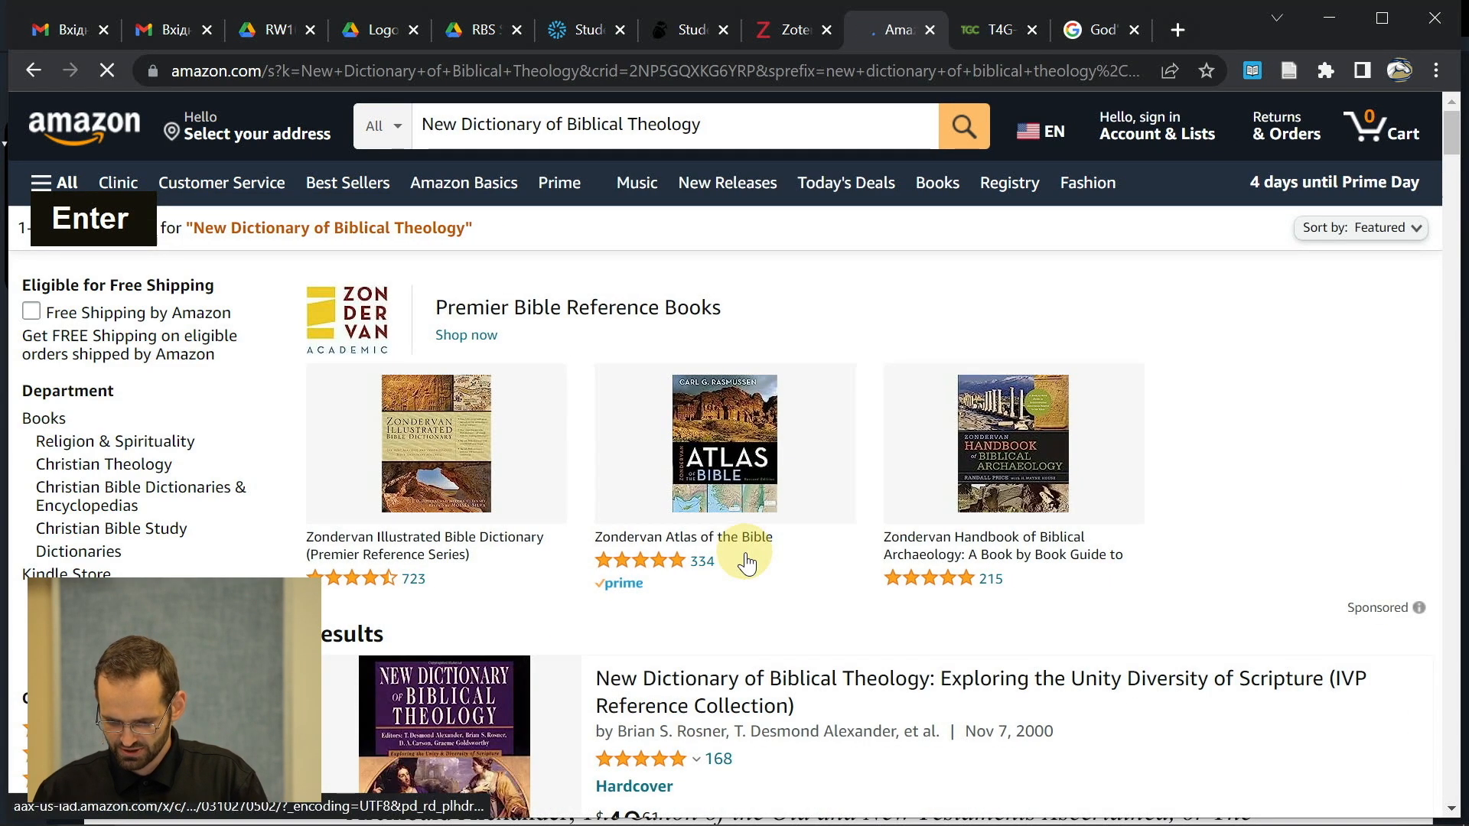
pyautogui.scroll(-3, 746, 555)
pyautogui.click(667, 458)
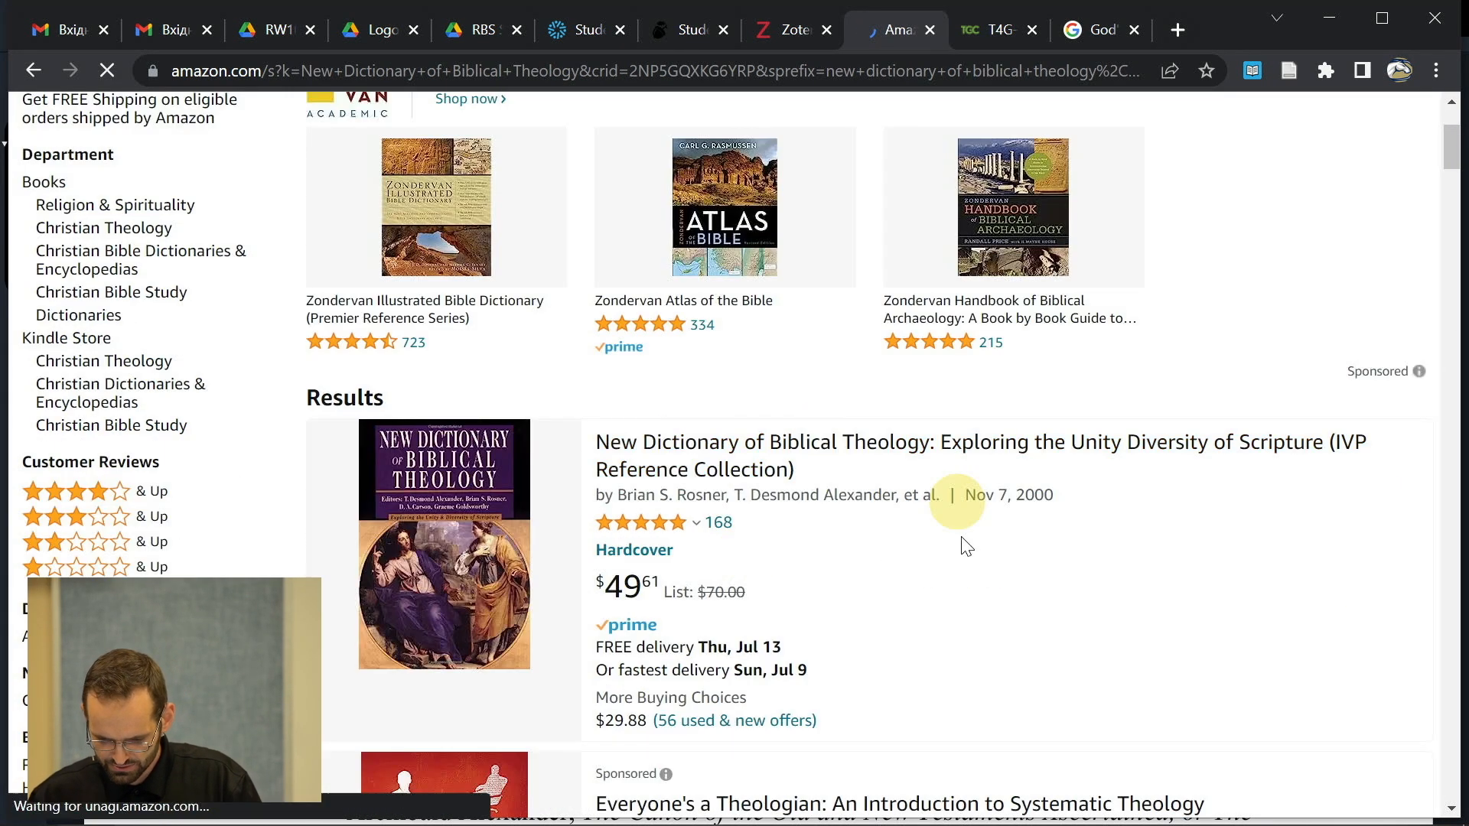
# - Save the Amazon listing to RW101-TermPaper with the Zotero Connector
pyautogui.hotkey('alt', 'Tab')
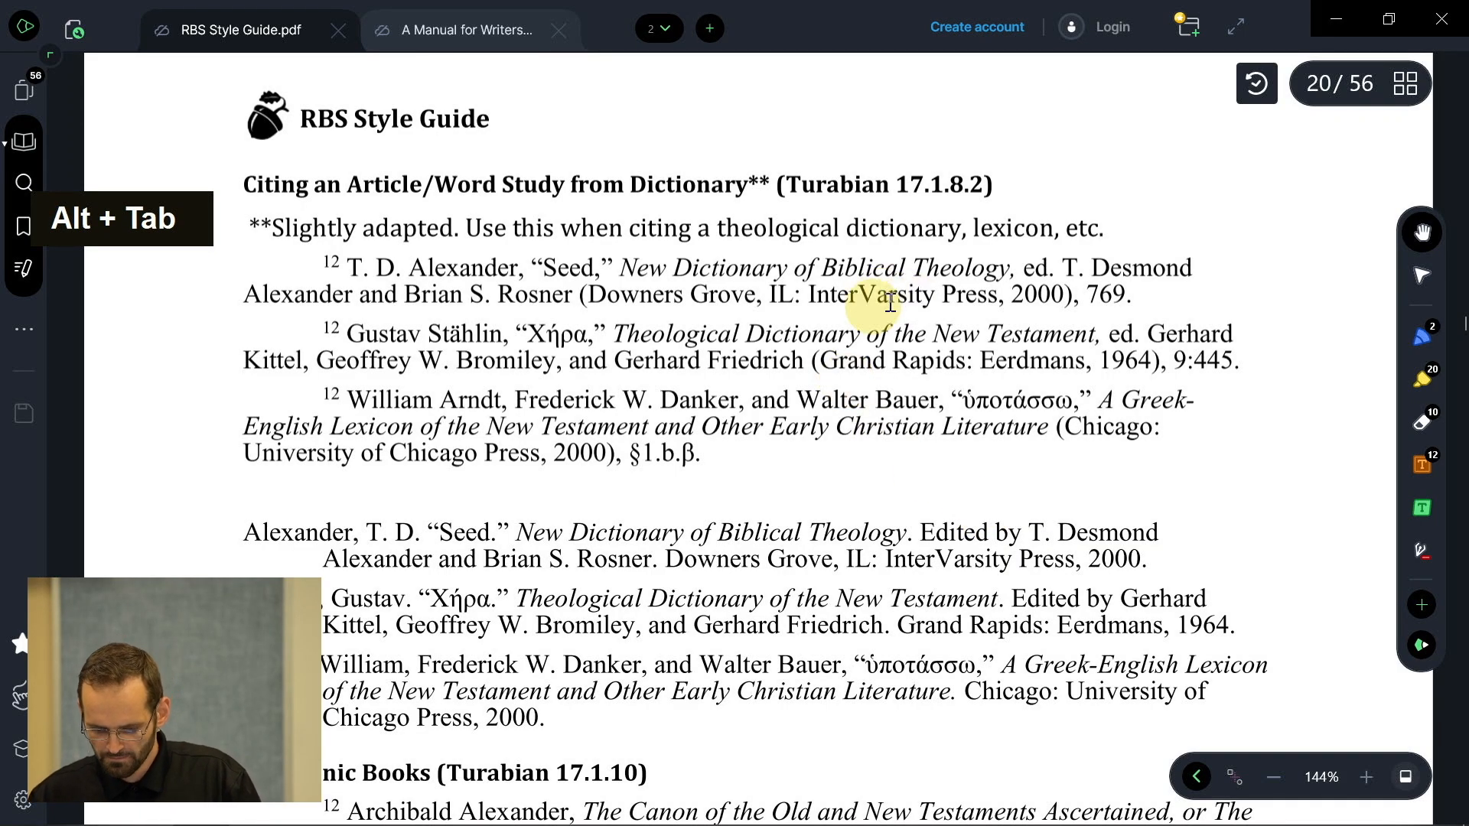
pyautogui.hotkey('alt', 'Tab')
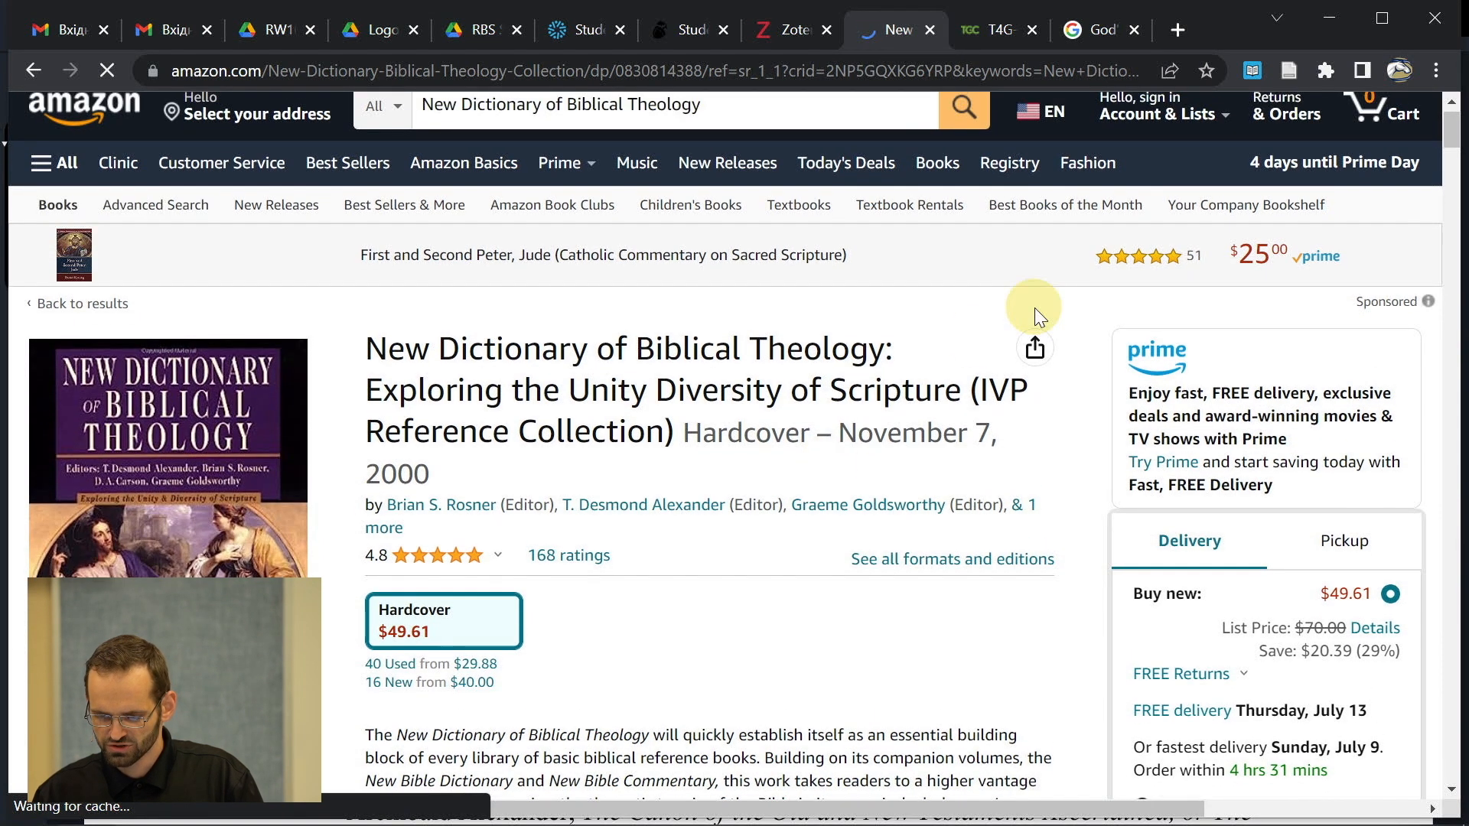
pyautogui.click(1288, 72)
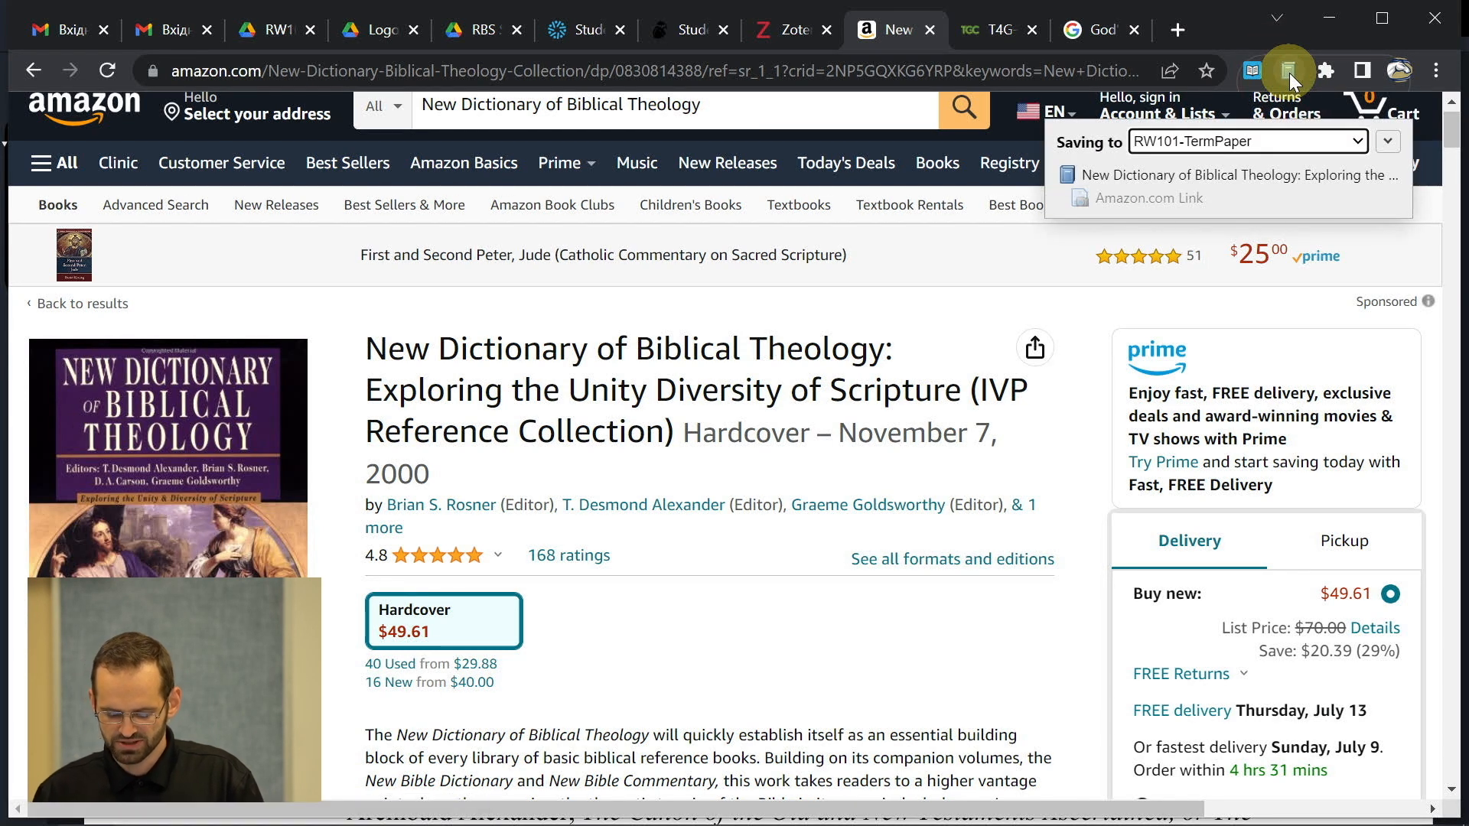
pyautogui.hotkey('alt', 'Tab')
pyautogui.hotkey('alt', 'Tab')
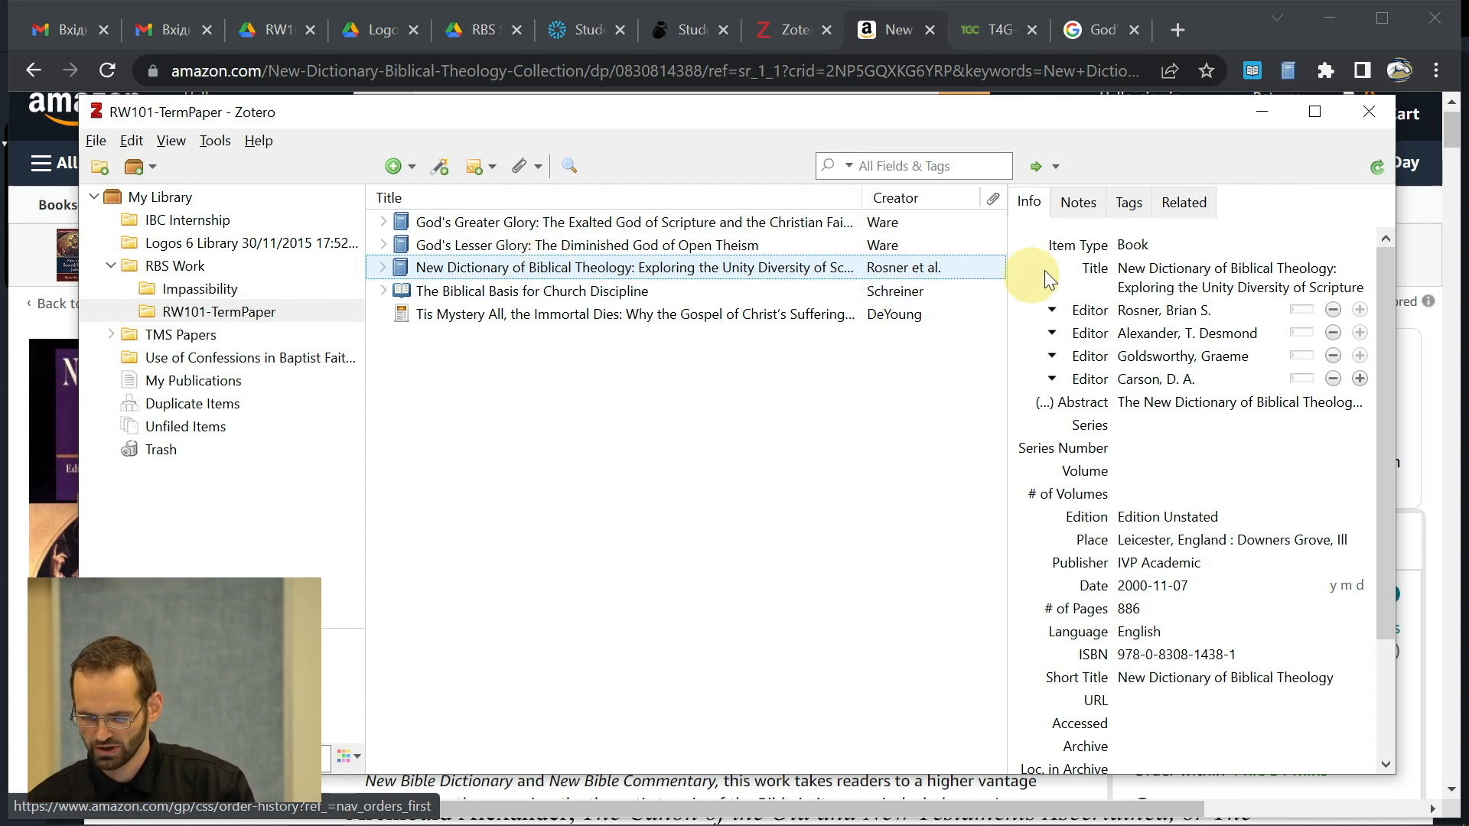
pyautogui.click(1140, 253)
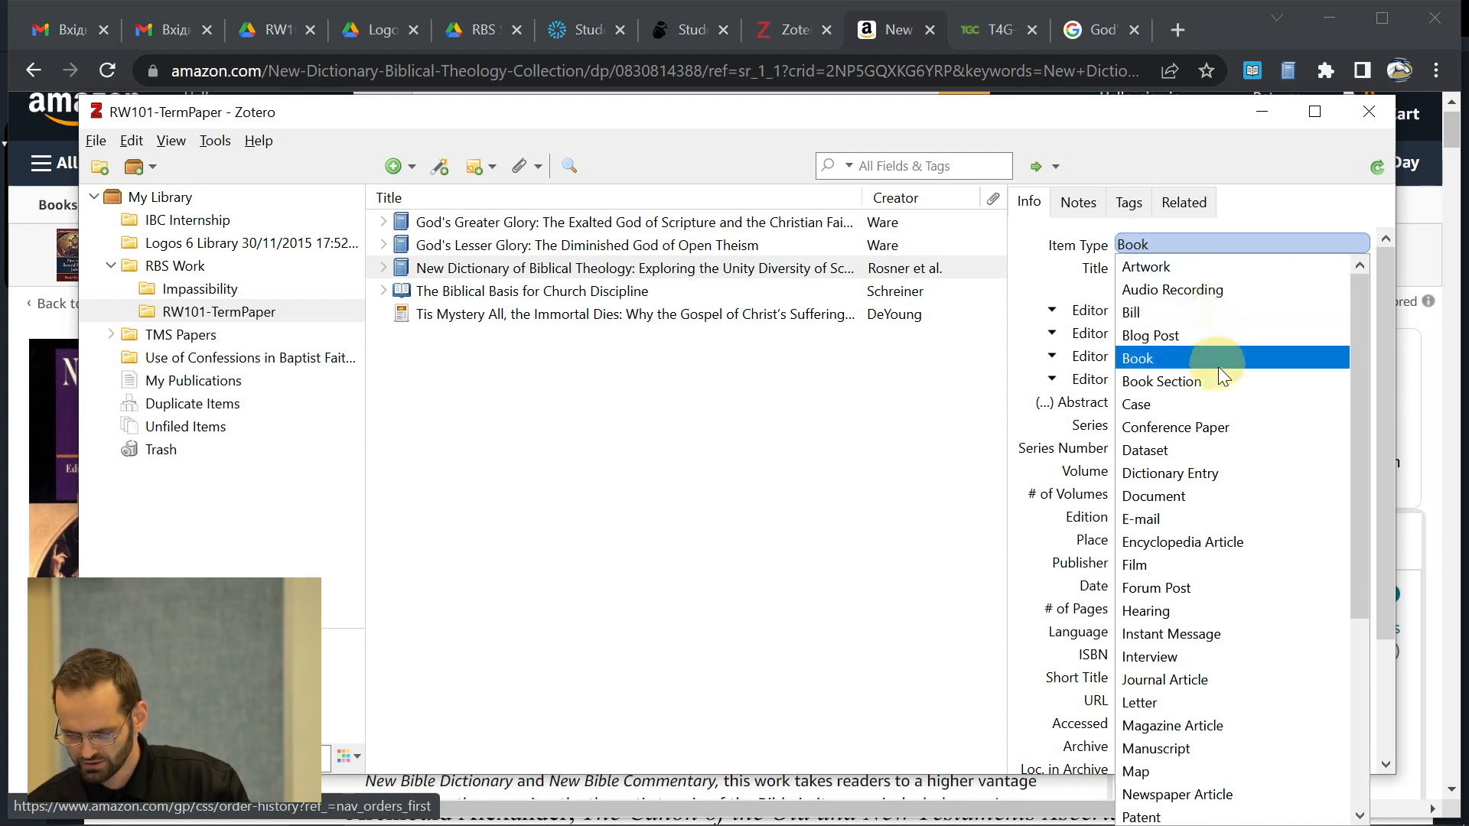
# - Change the item type to Dictionary Entry
pyautogui.scroll(-1, 1206, 388)
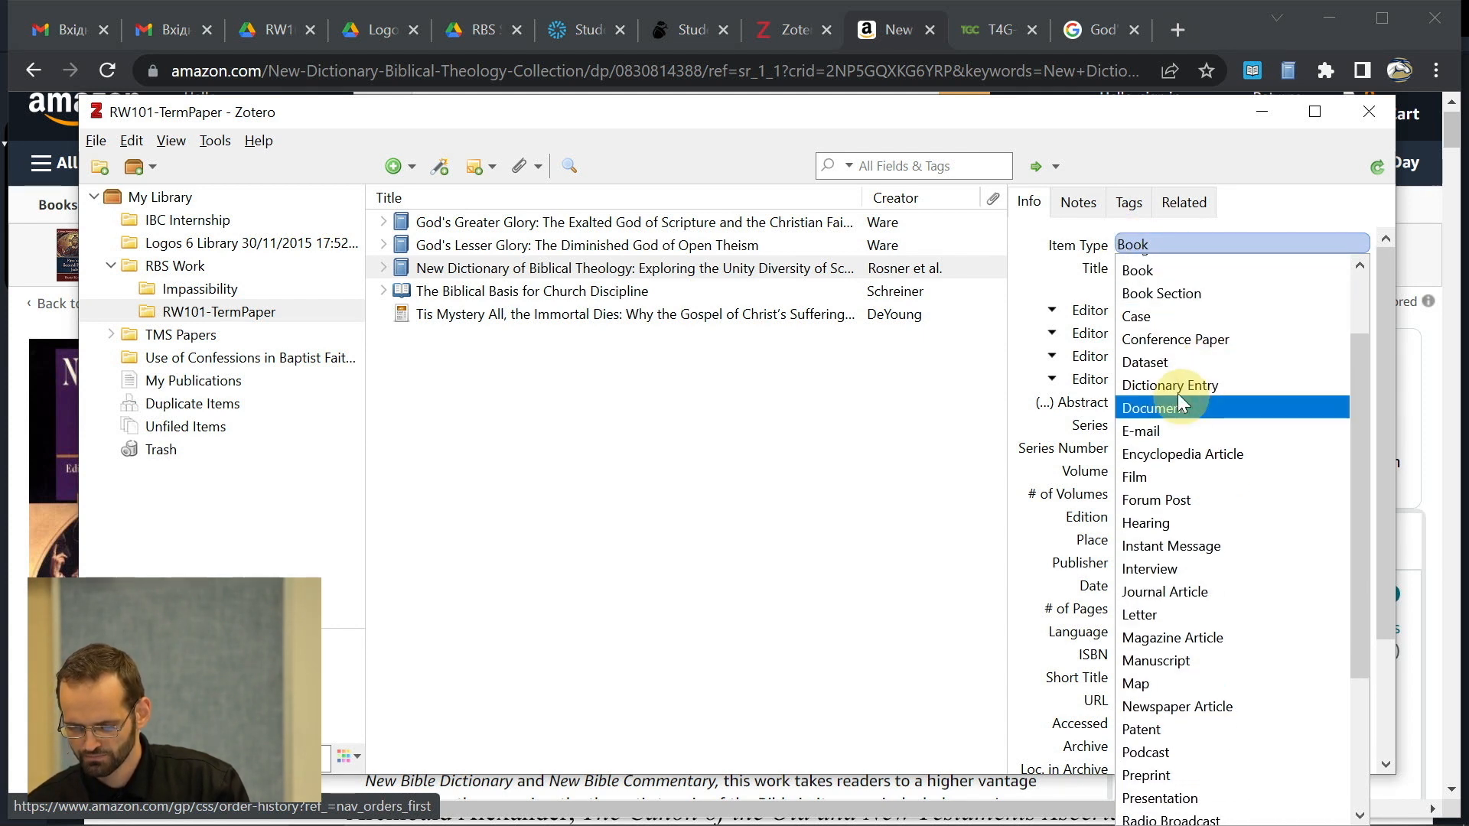
pyautogui.click(1173, 387)
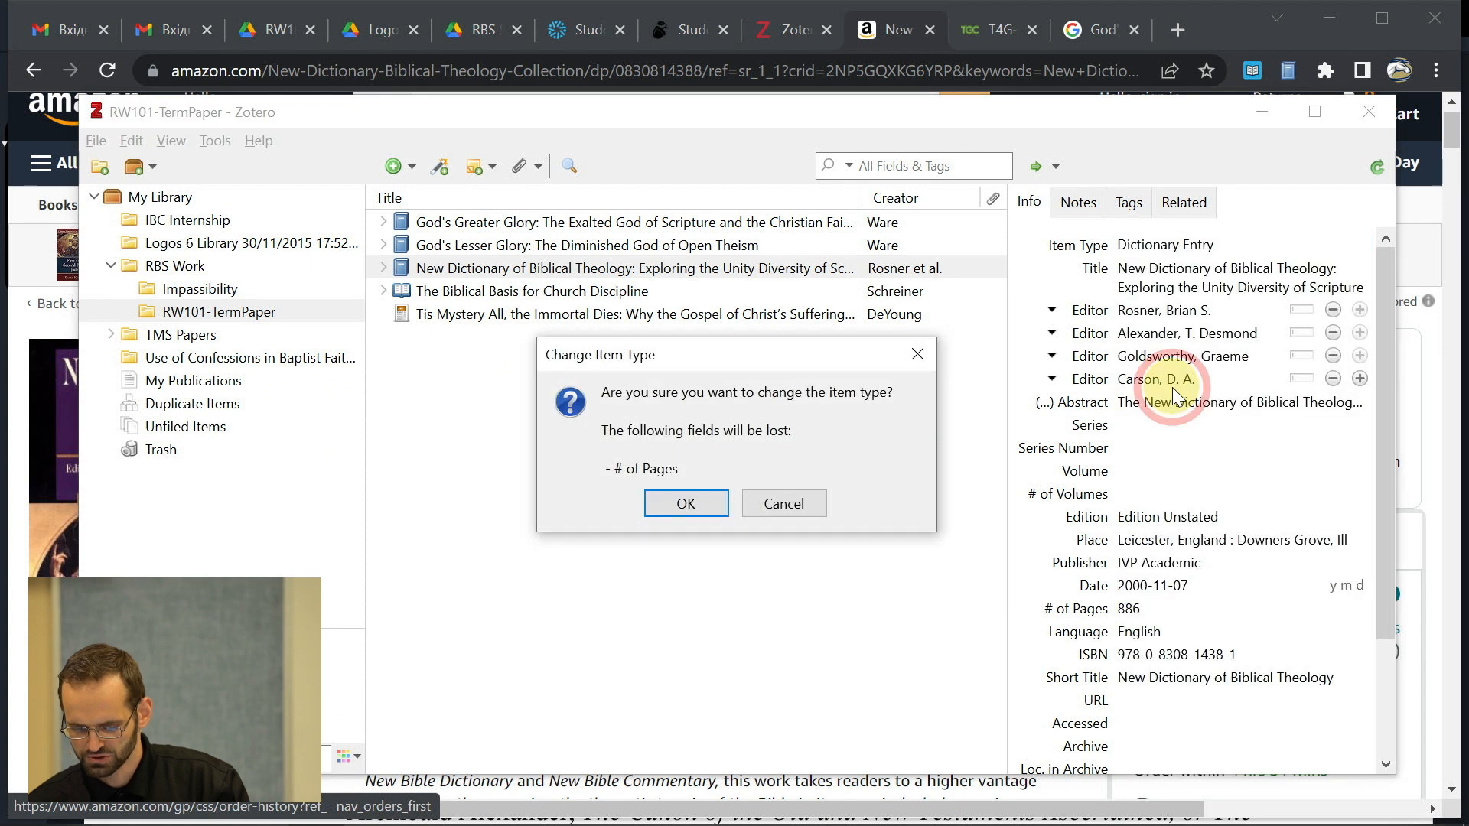
pyautogui.click(681, 504)
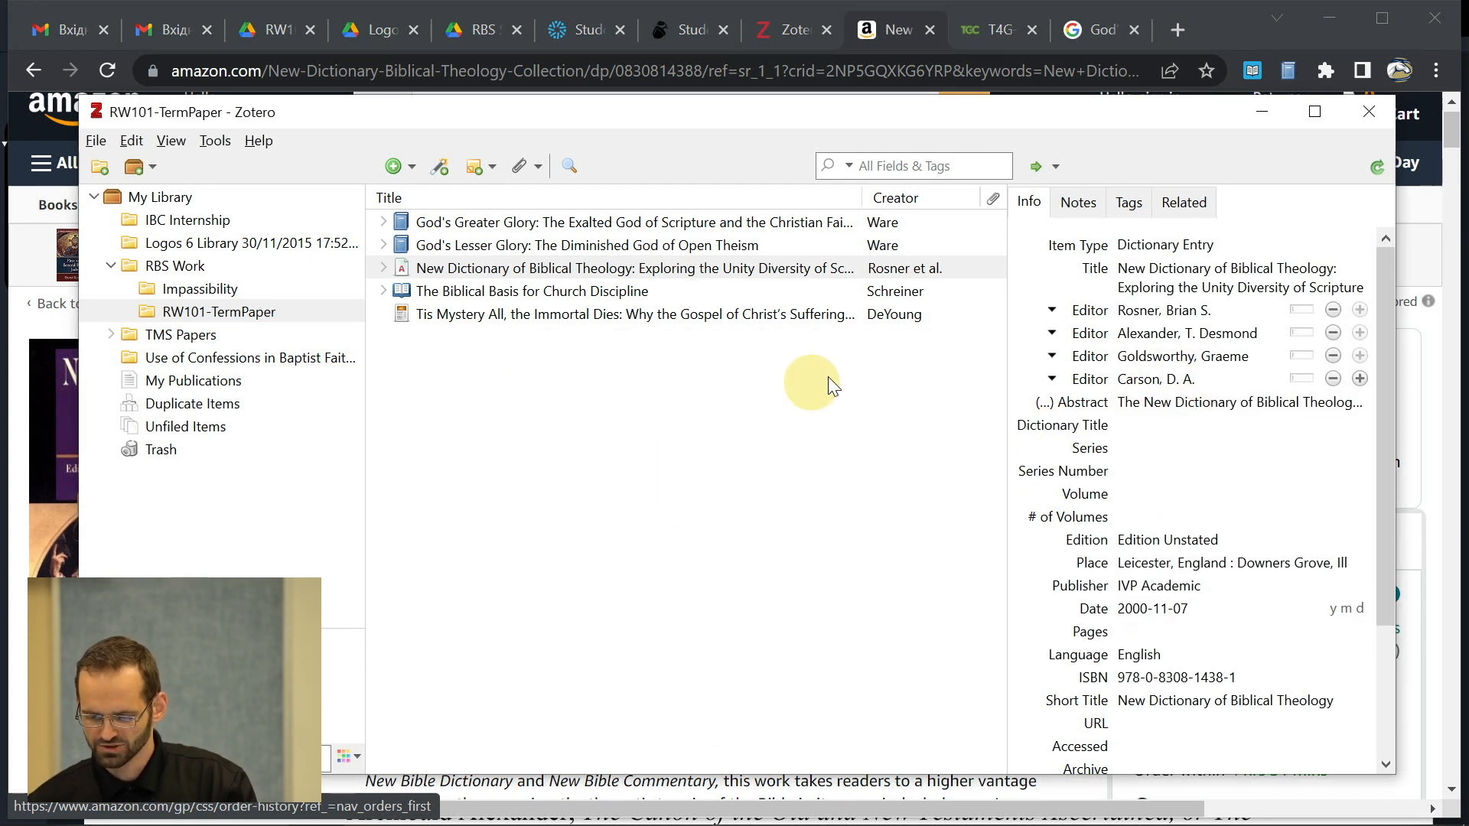
# - Move the book title into Dictionary Title and set the Title to 'Seed'
pyautogui.click(1204, 284)
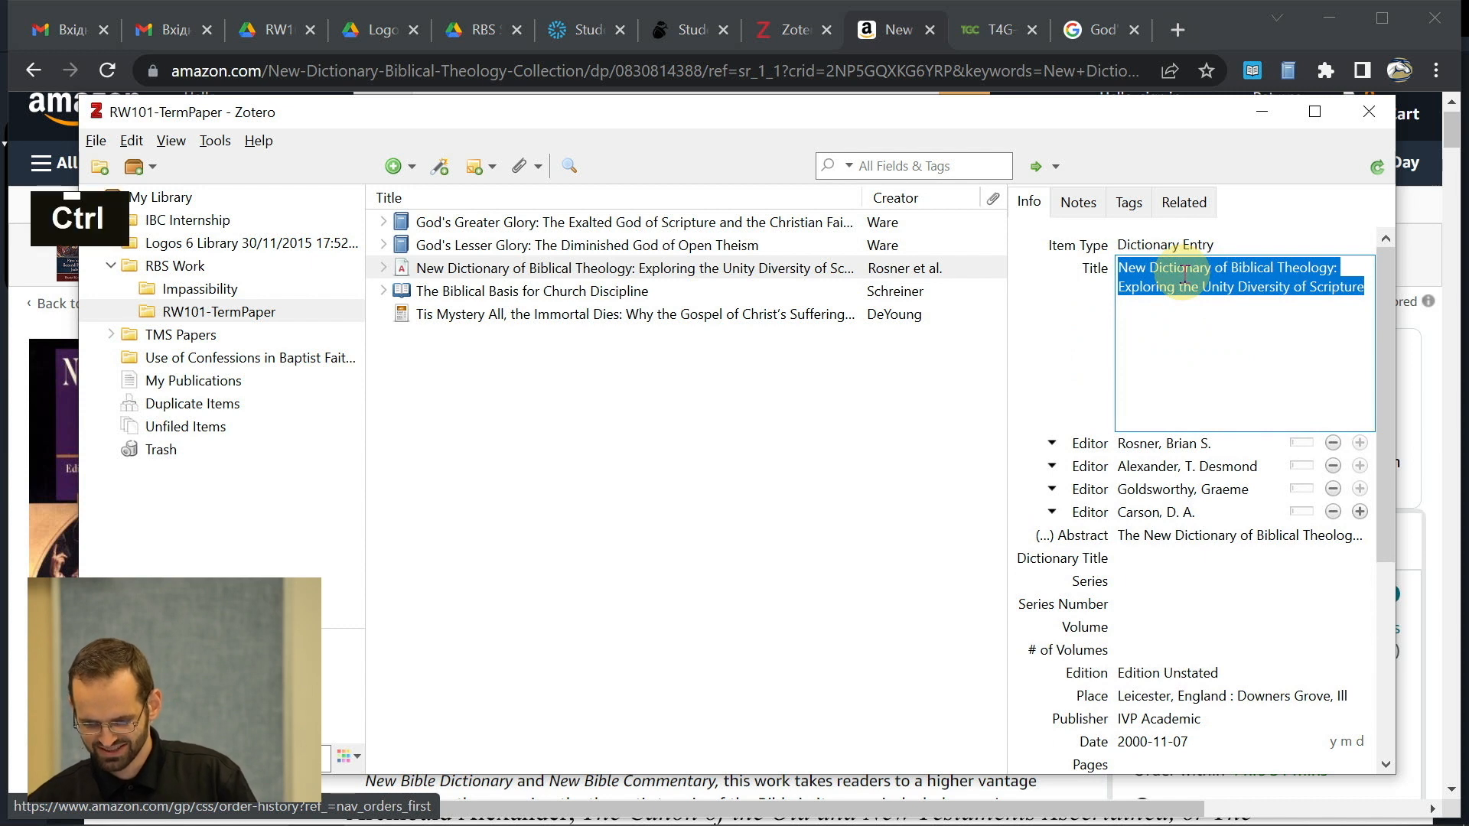
pyautogui.hotkey('ctrl', 'x')
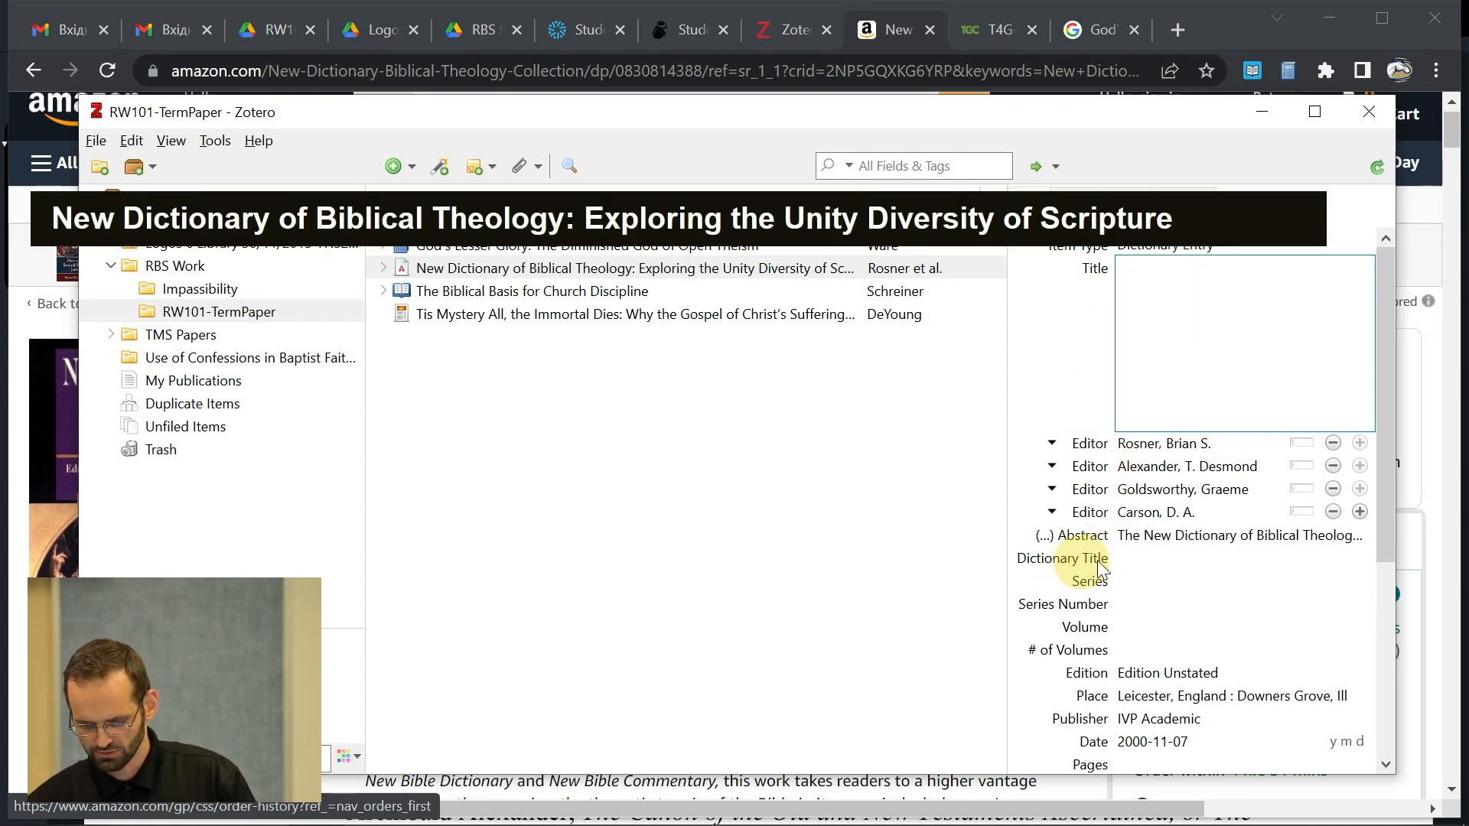
pyautogui.click(1150, 551)
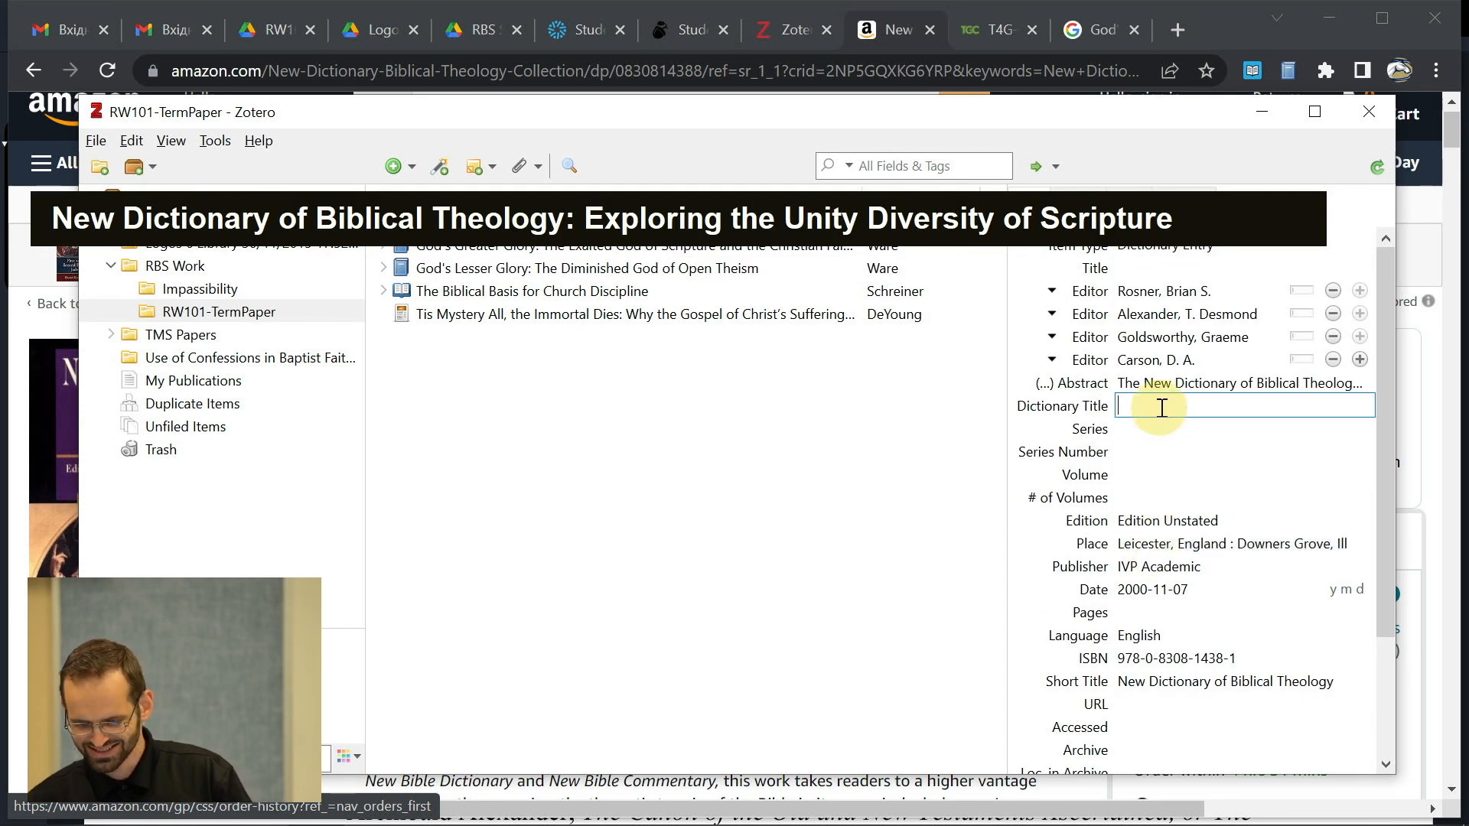
pyautogui.hotkey('ctrl', 'v')
pyautogui.moveTo(1151, 406); pyautogui.dragTo(1071, 385)
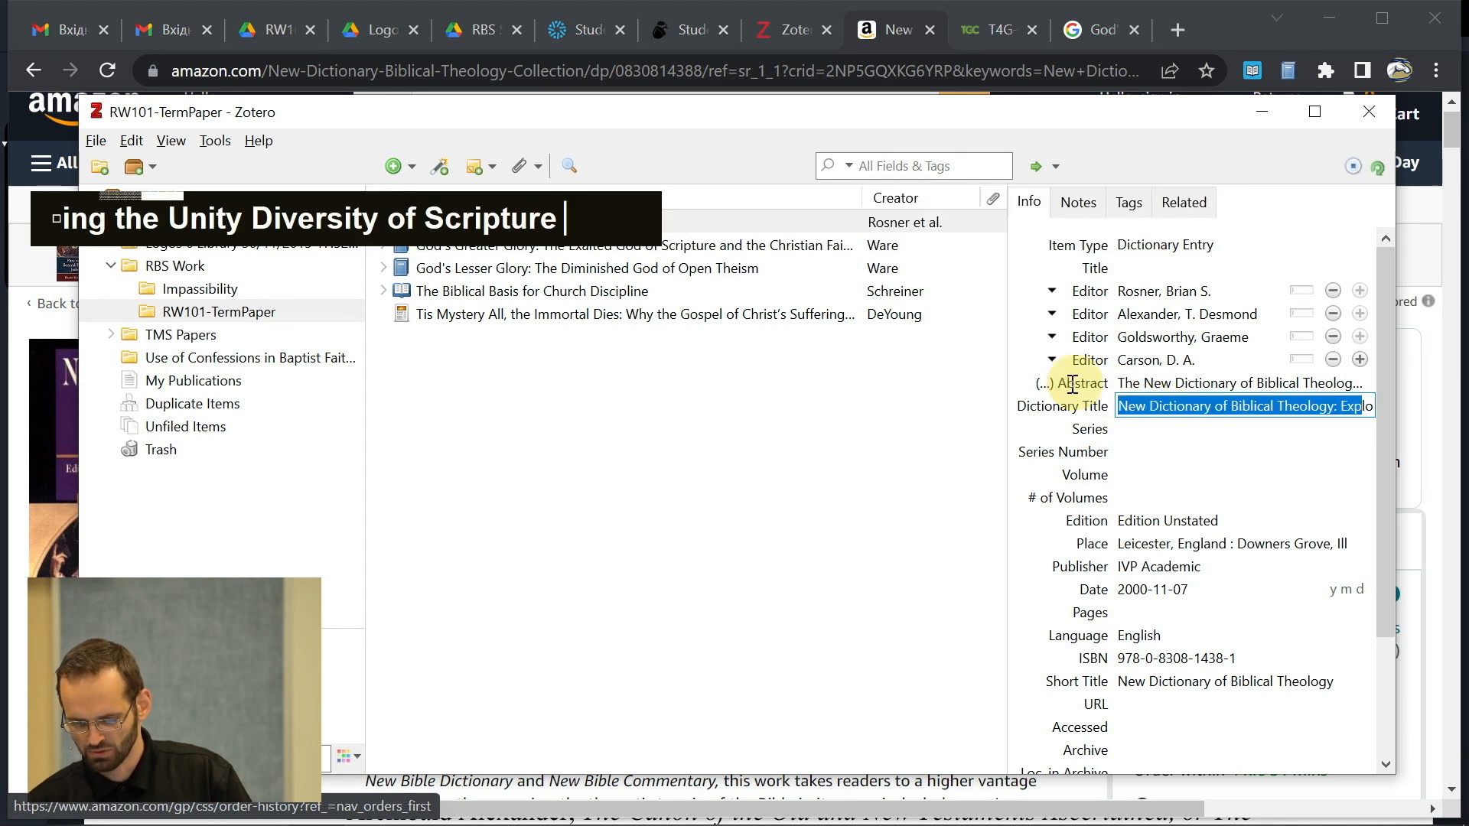
pyautogui.click(1146, 265)
pyautogui.write('Seed')
pyautogui.press('Return')
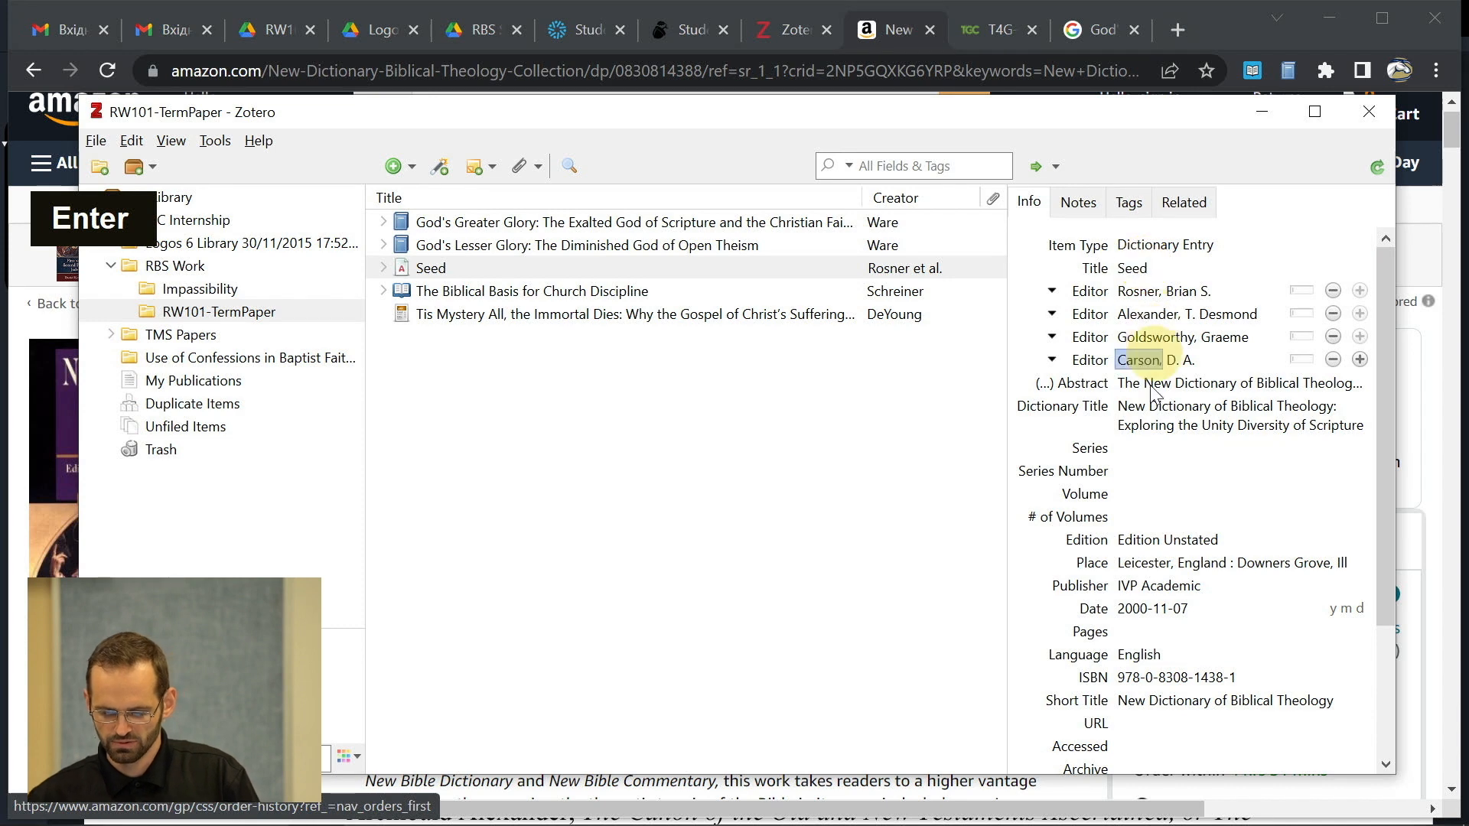
pyautogui.hotkey('alt', 'Tab')
pyautogui.hotkey('alt', 'Tab')
pyautogui.hotkey('alt', 'Tab')
pyautogui.hotkey('alt', 'Tab')
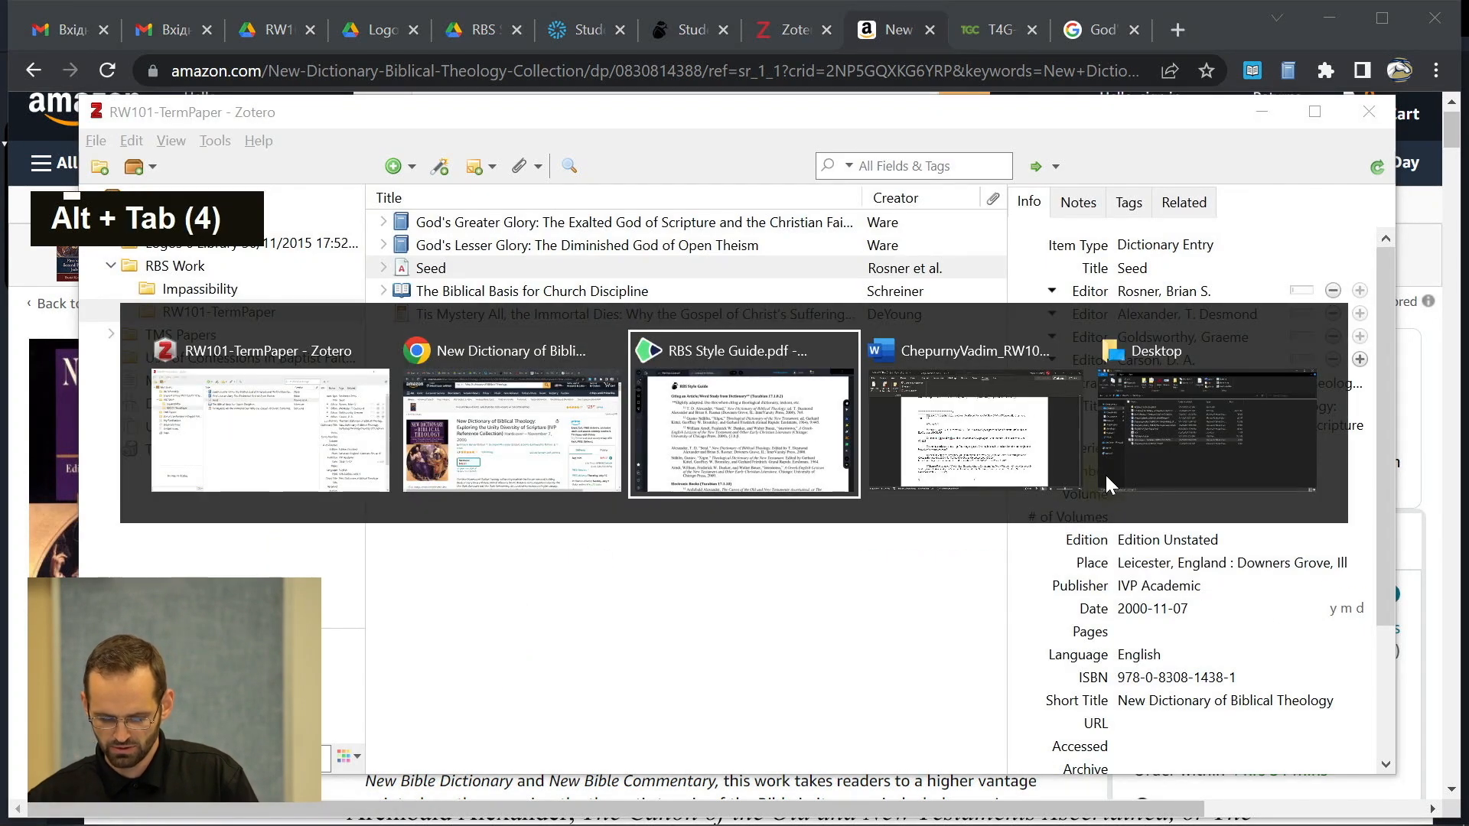
# - Add a new creator row below the editors with the role Author
pyautogui.moveTo(542, 270); pyautogui.dragTo(595, 273)
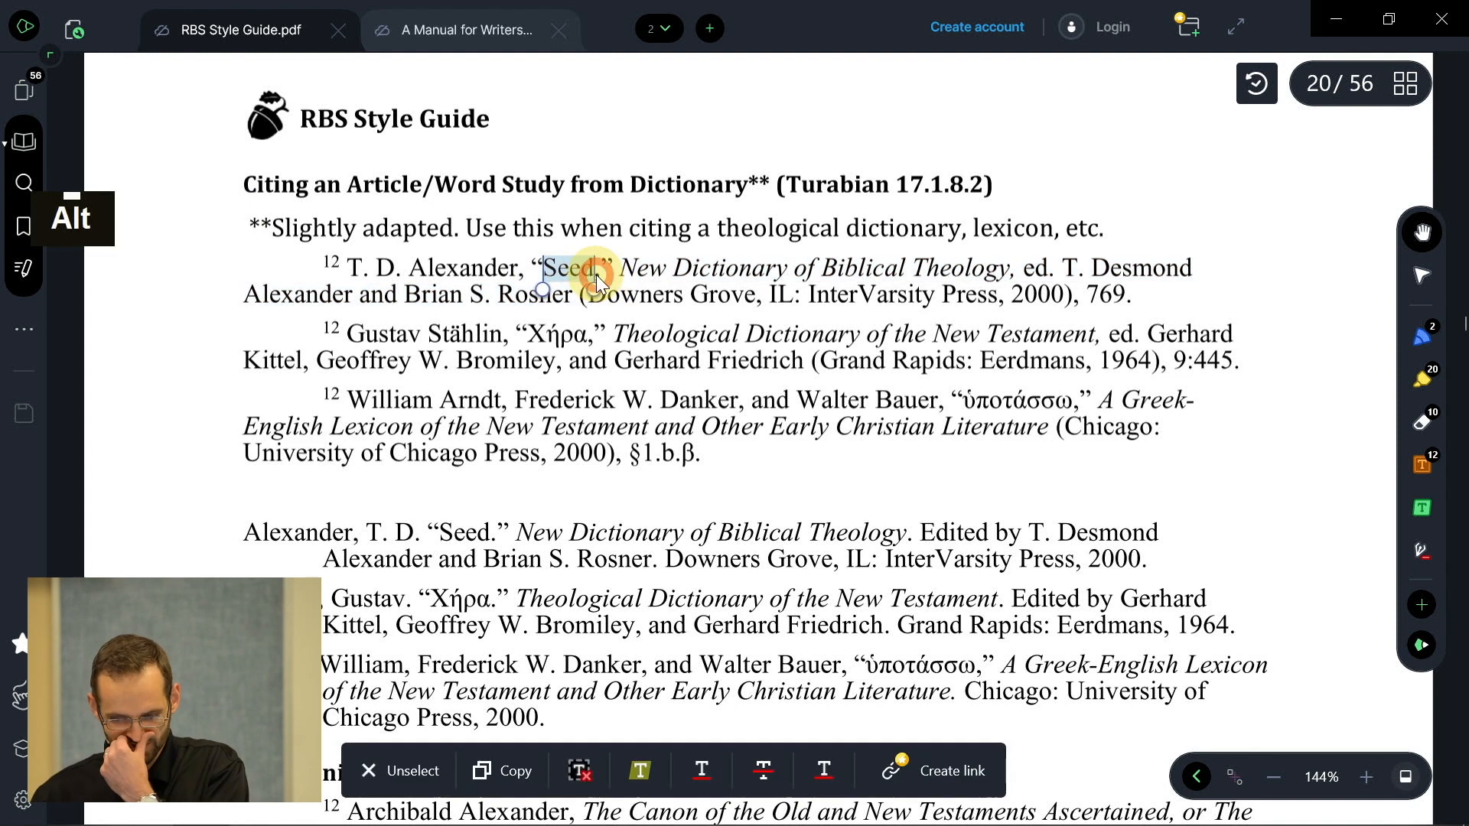
pyautogui.hotkey('alt', 'Tab')
pyautogui.click(1168, 272)
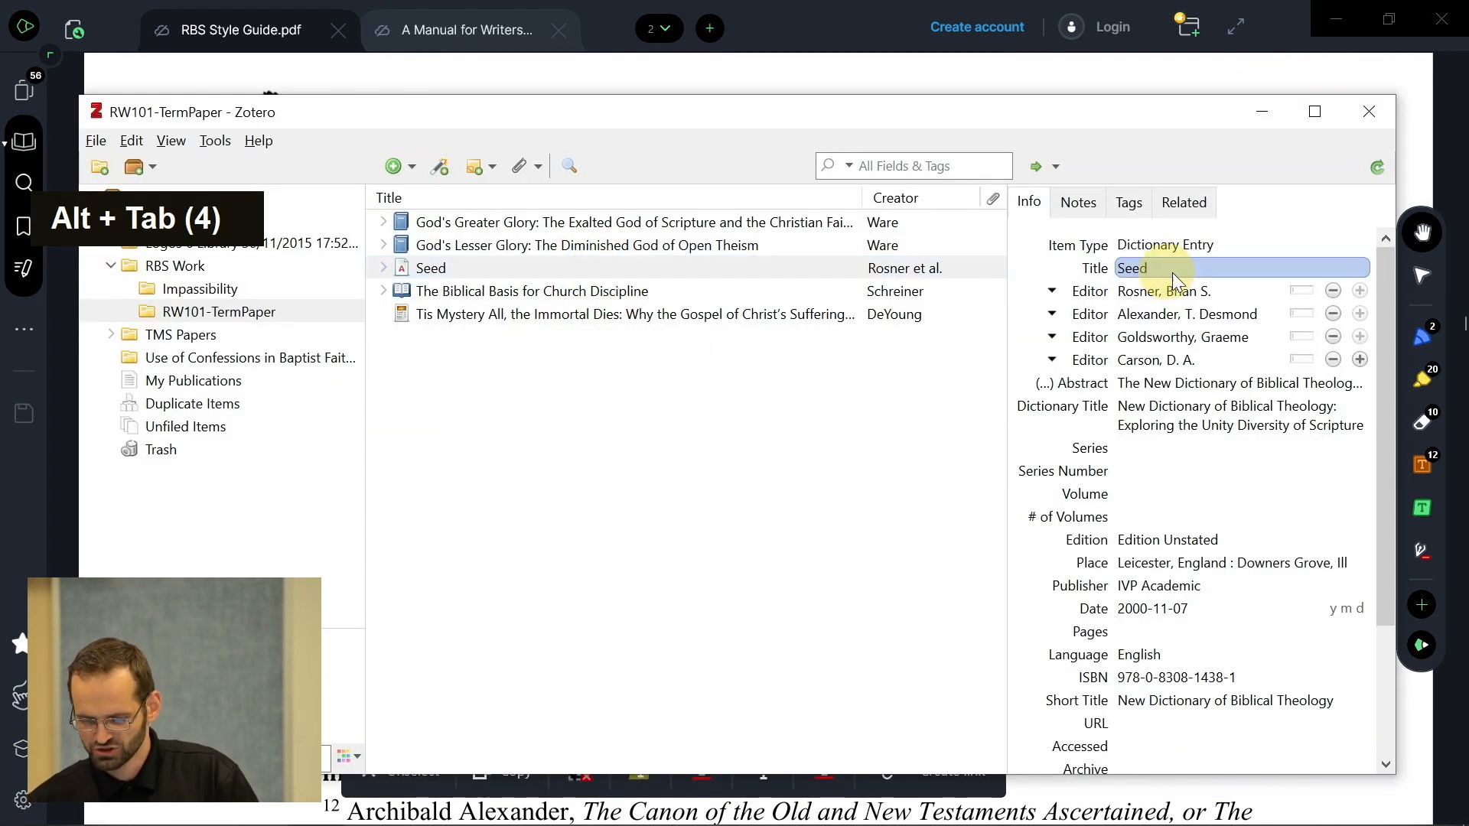
pyautogui.click(1153, 296)
pyautogui.click(1185, 364)
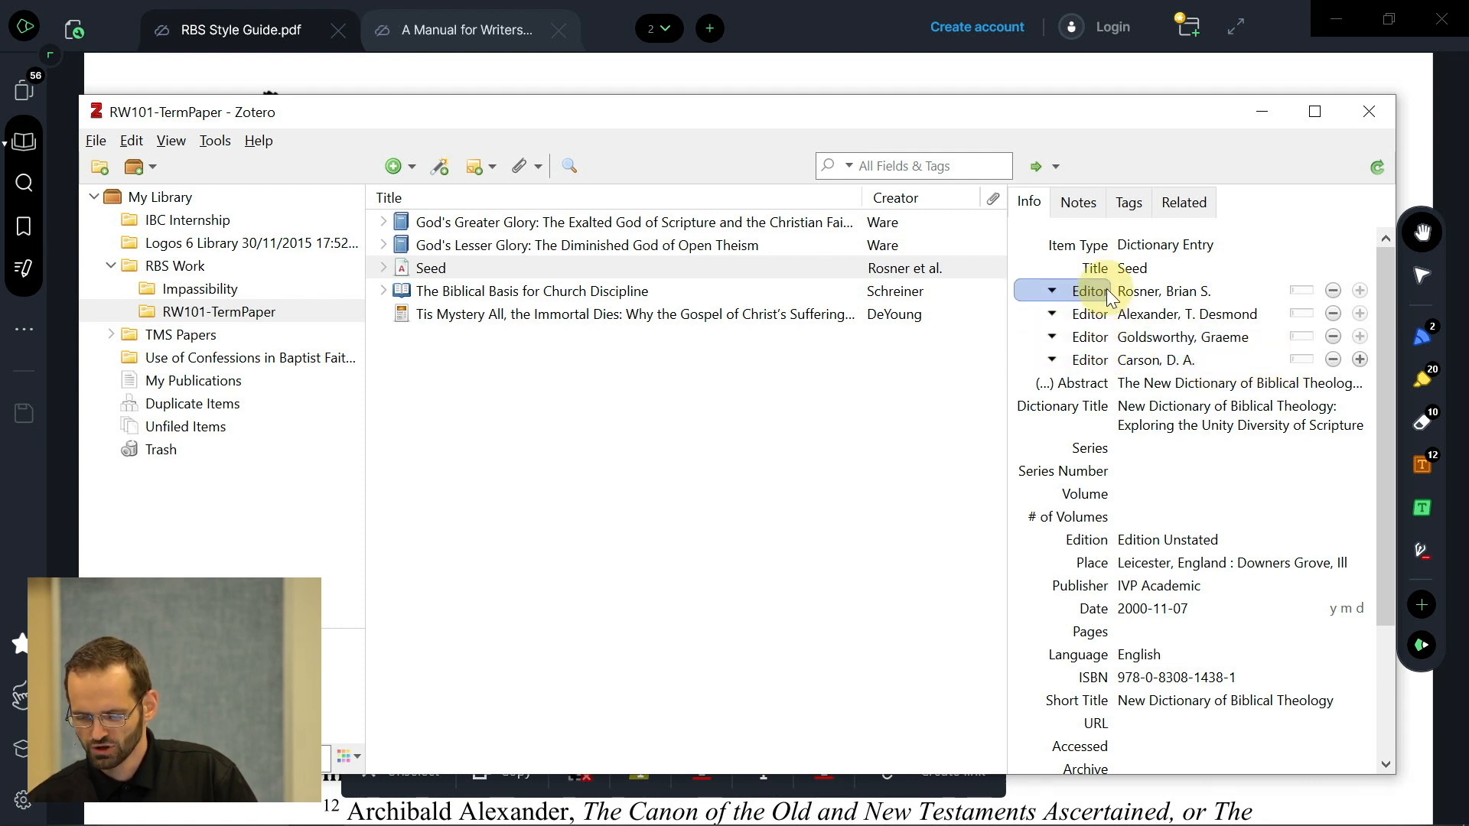
pyautogui.click(1360, 359)
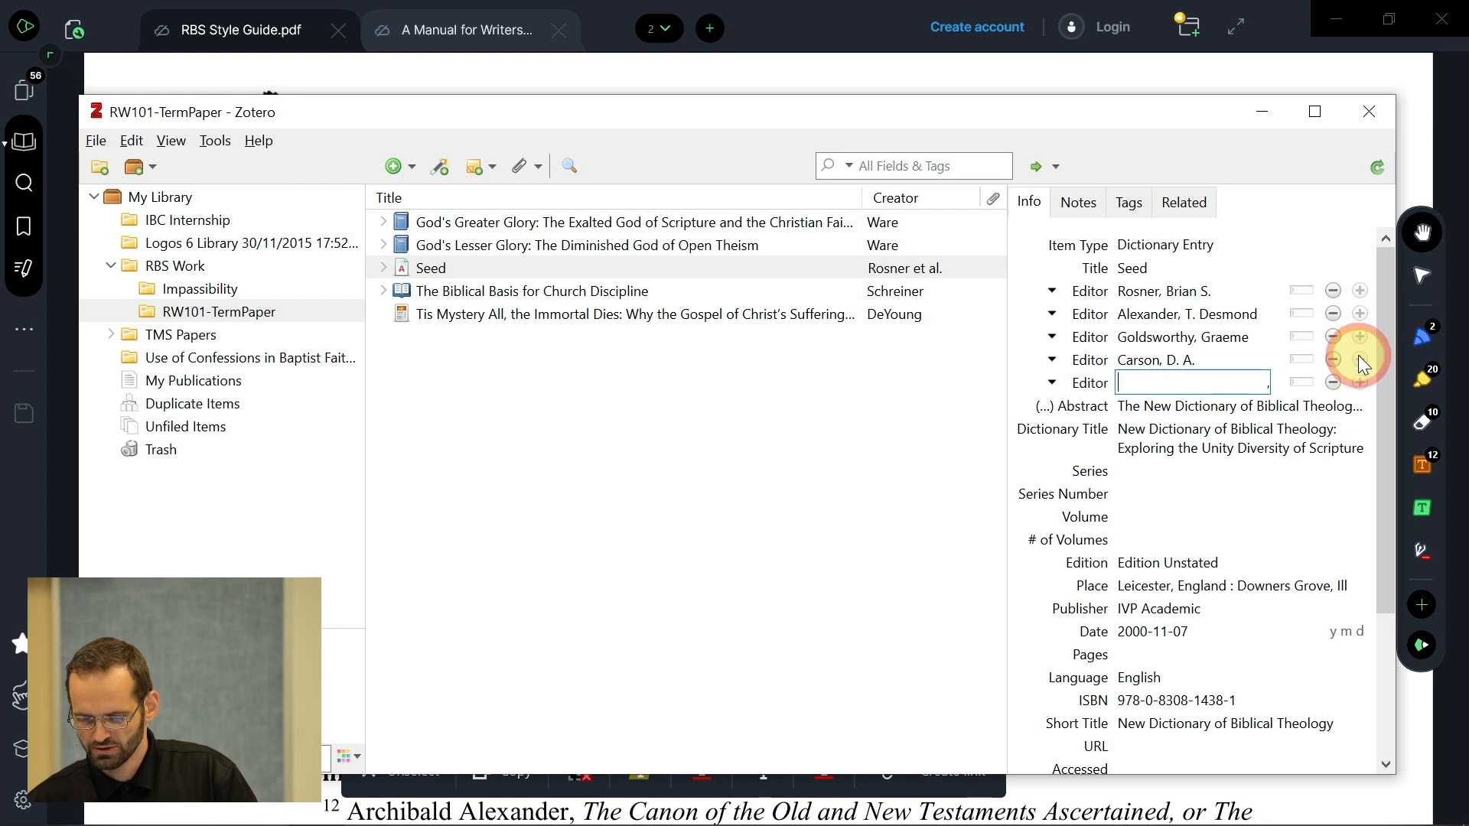
pyautogui.click(1098, 386)
pyautogui.click(1081, 411)
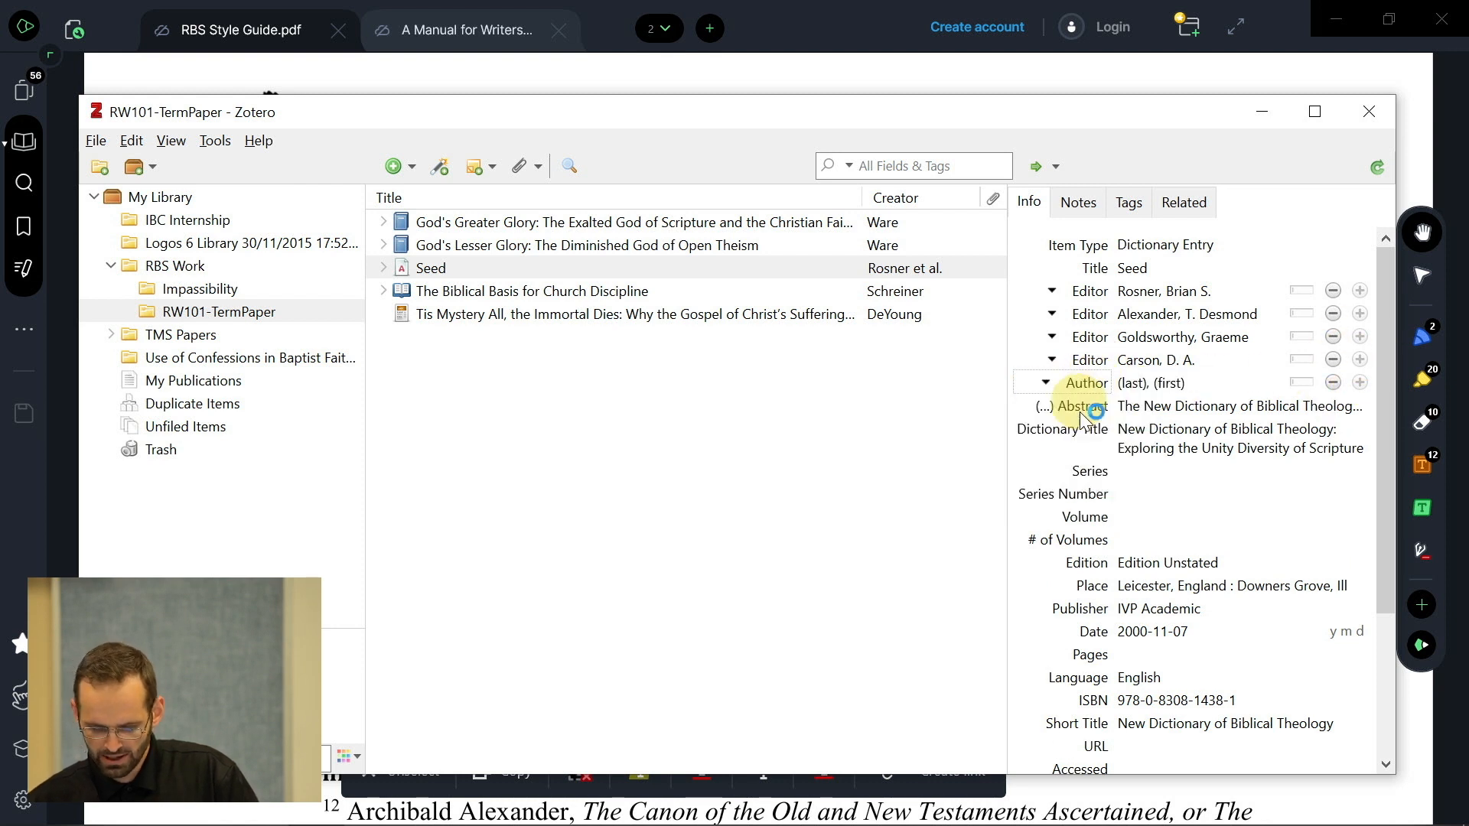
# - Fill in the Author as Alexander, T. Desmond, checked against the style guide
pyautogui.hotkey('alt', 'Tab')
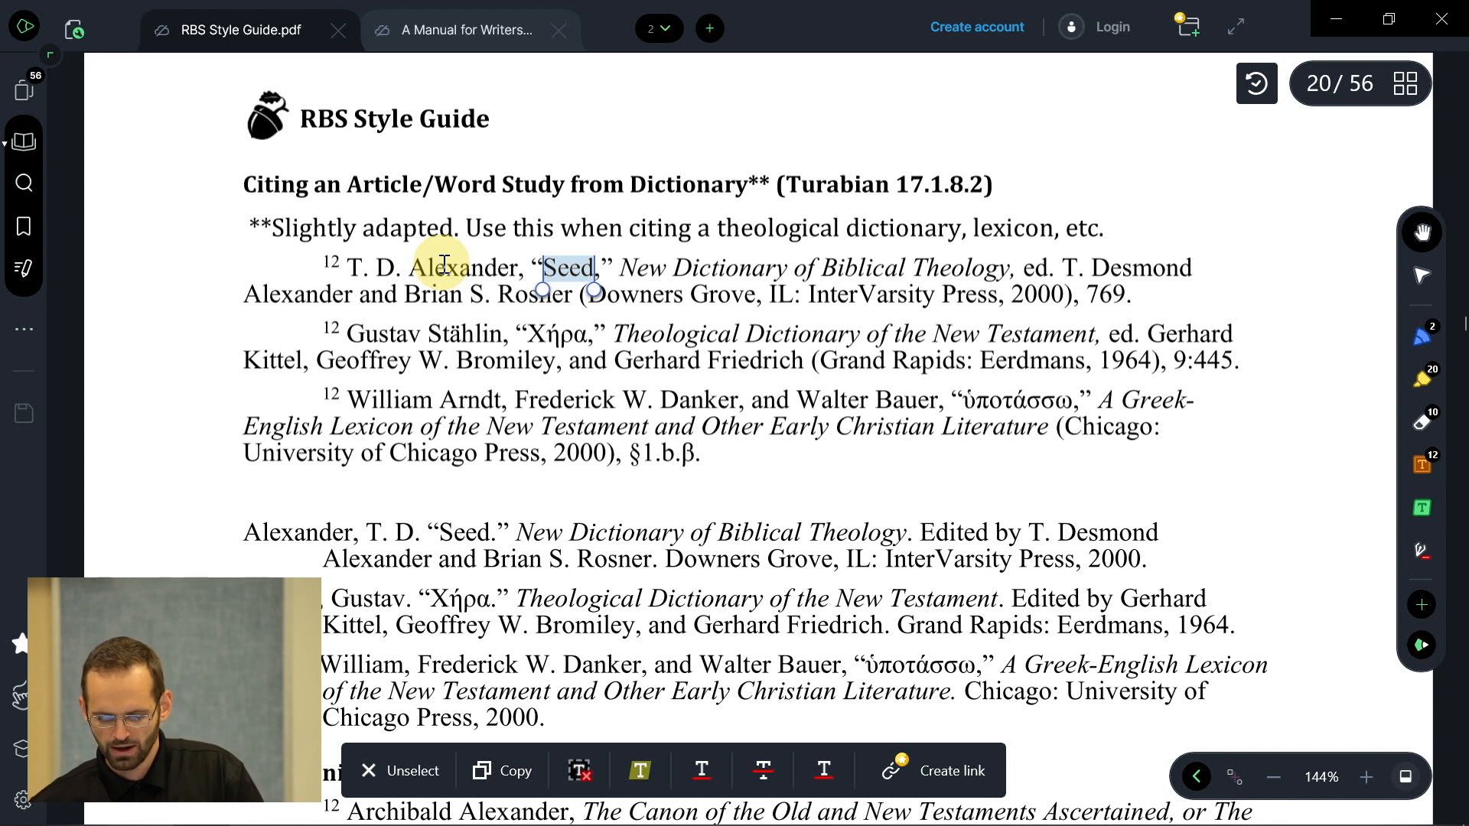
pyautogui.hotkey('alt', 'Tab')
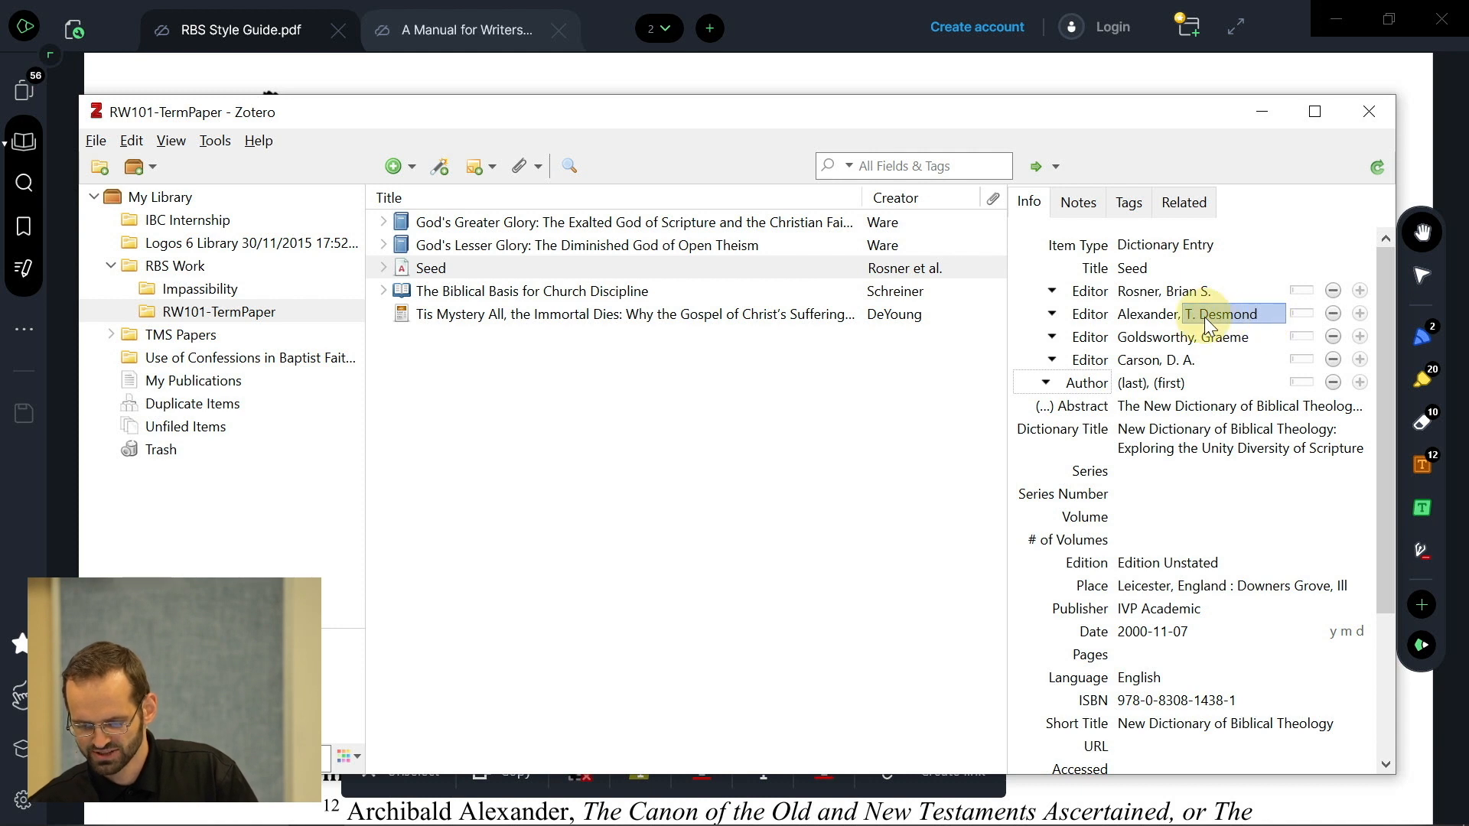
pyautogui.click(1133, 385)
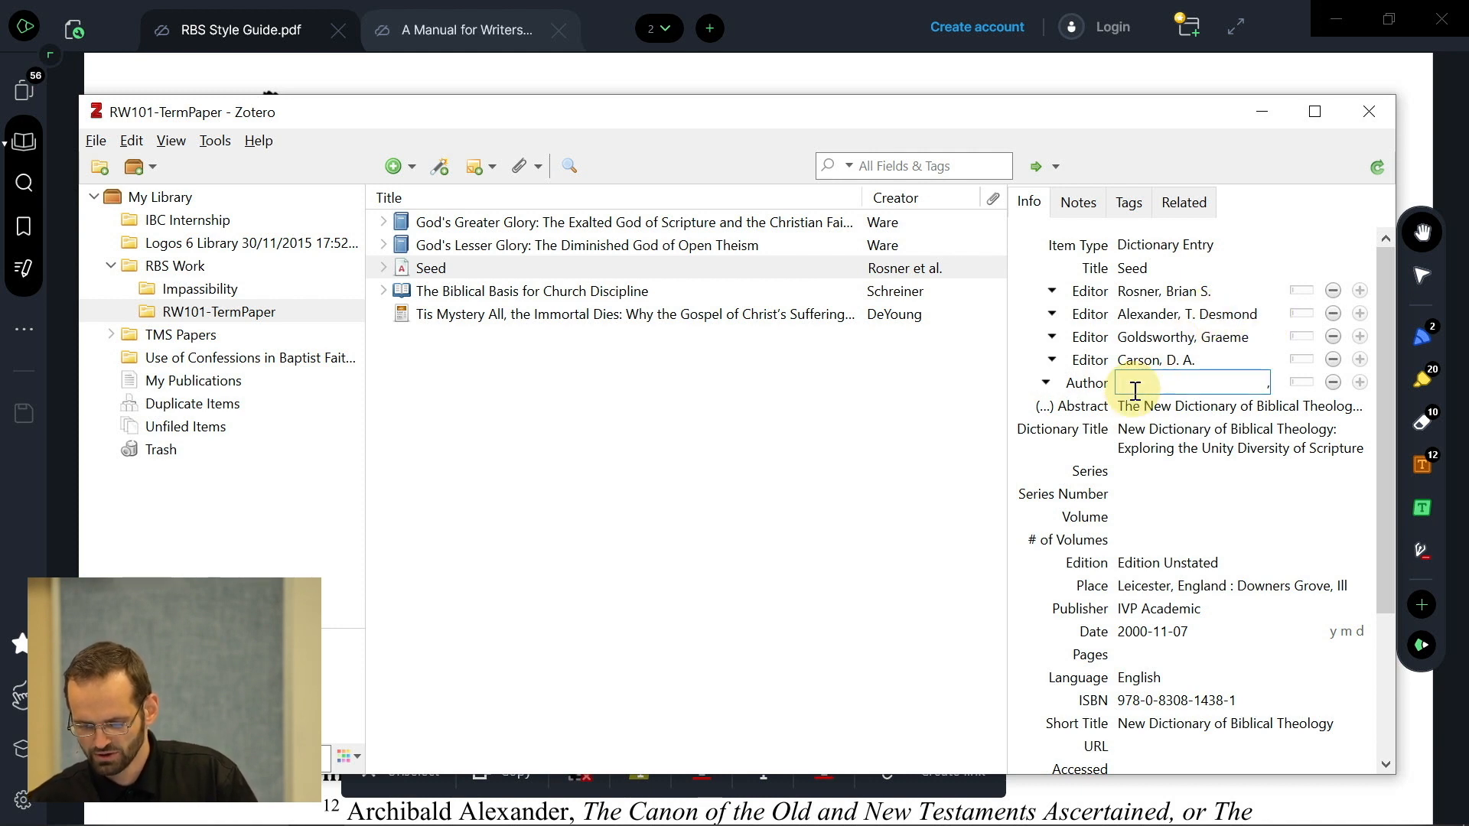
pyautogui.write('J')
pyautogui.press('BackSpace')
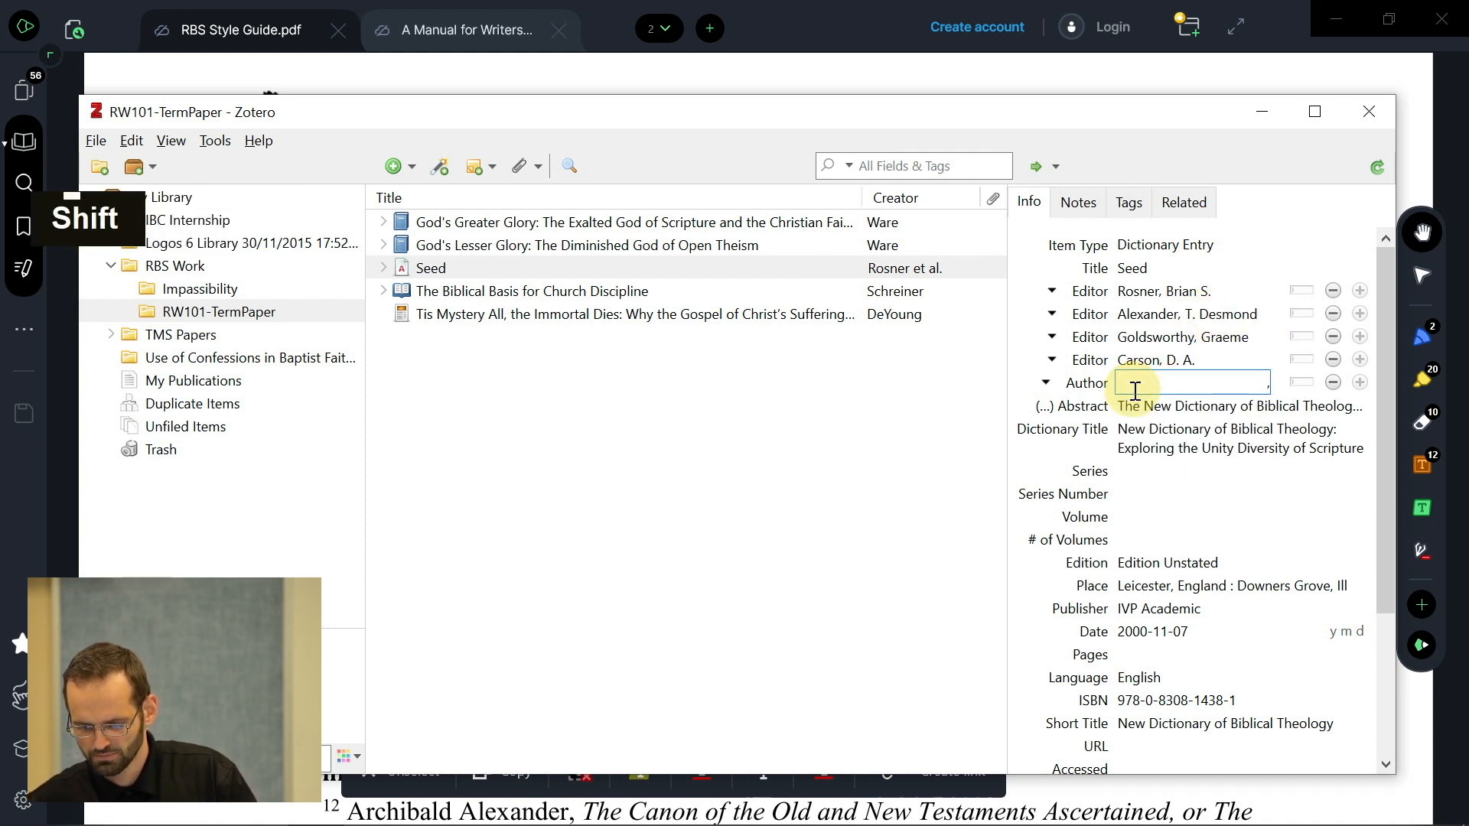
pyautogui.write('Alex')
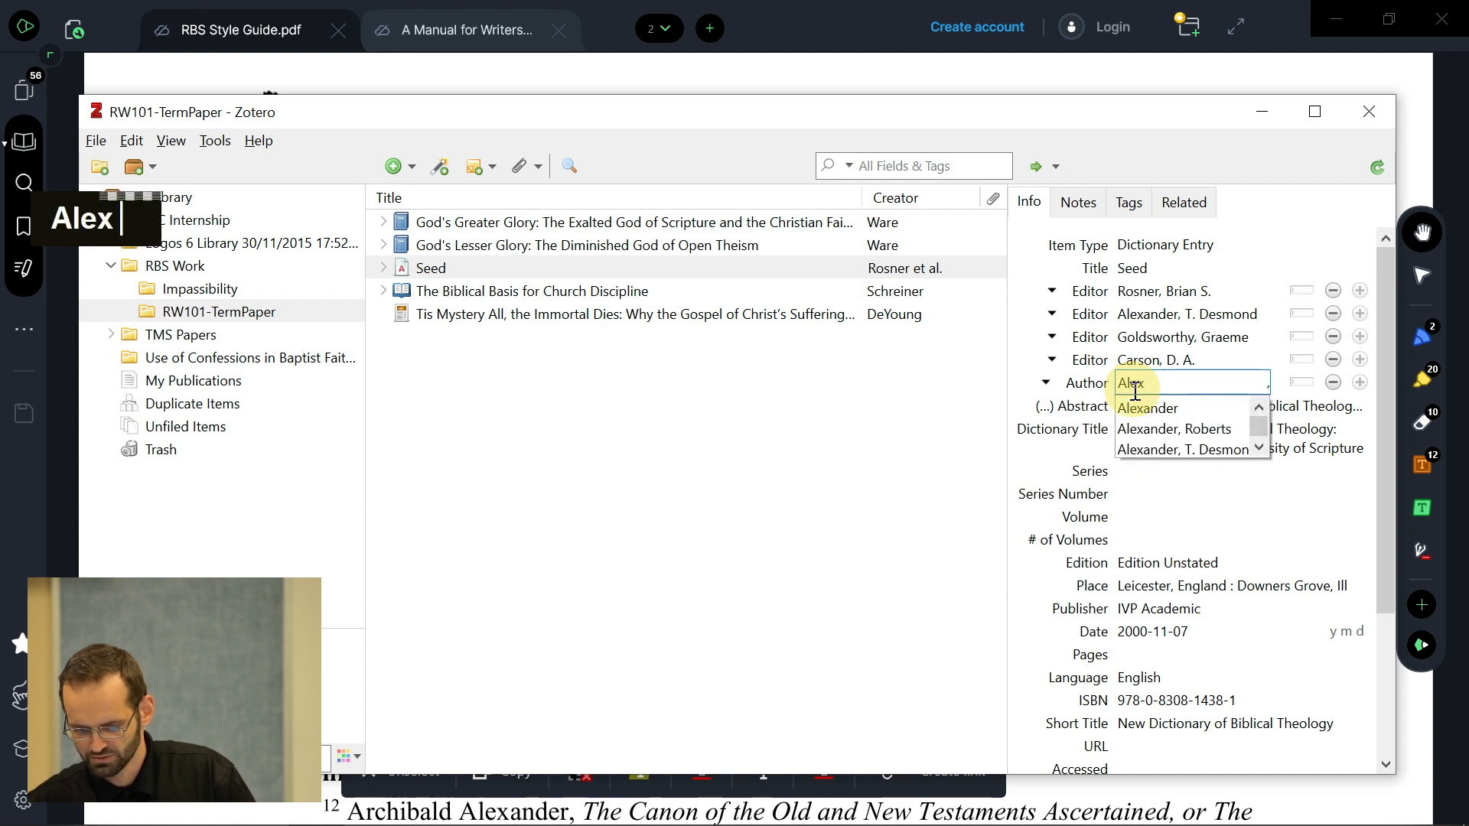
pyautogui.click(1162, 451)
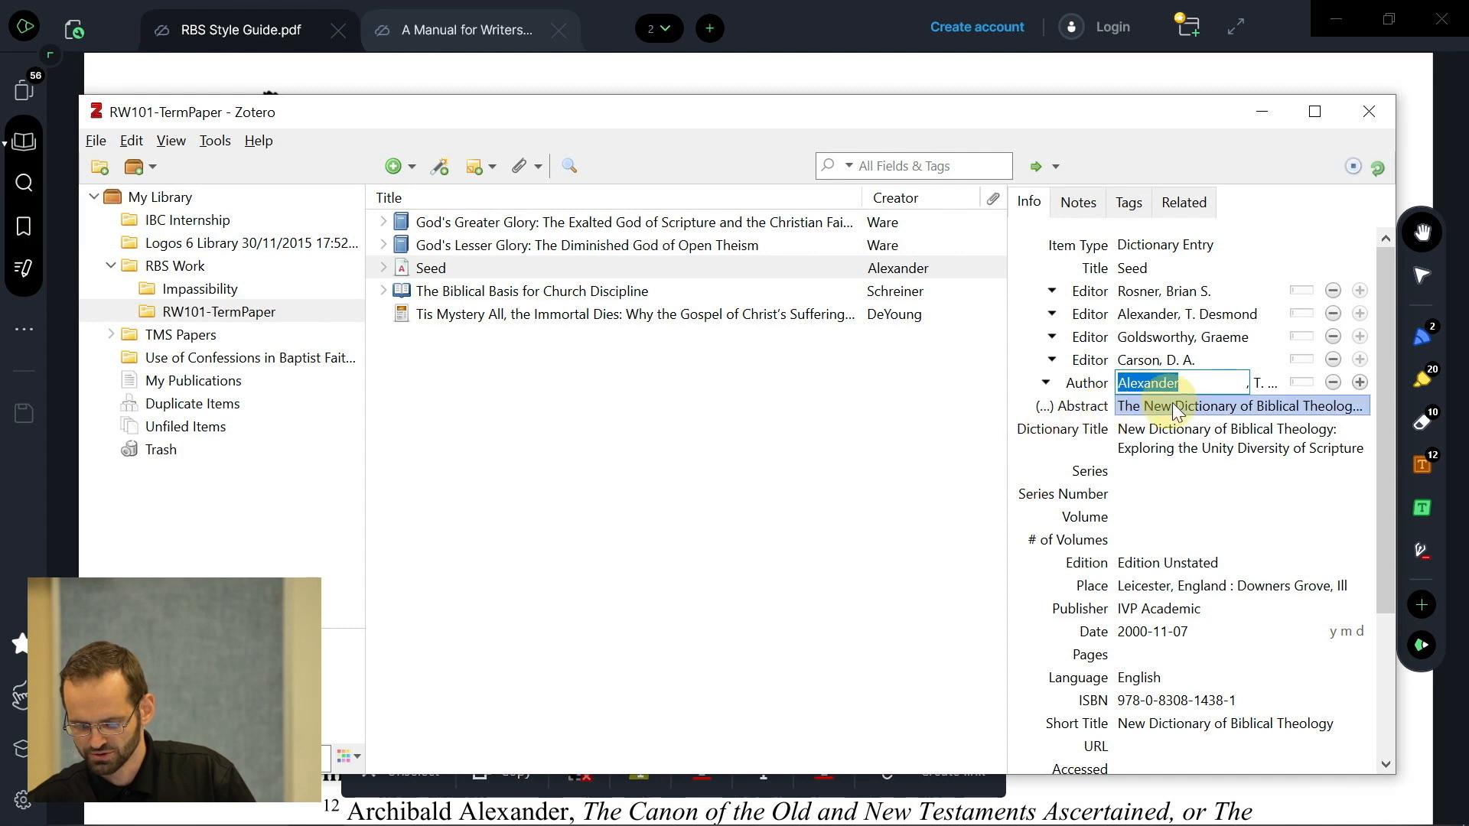
# - Begin editing the Dictionary Title to append its subtitle
pyautogui.click(1179, 443)
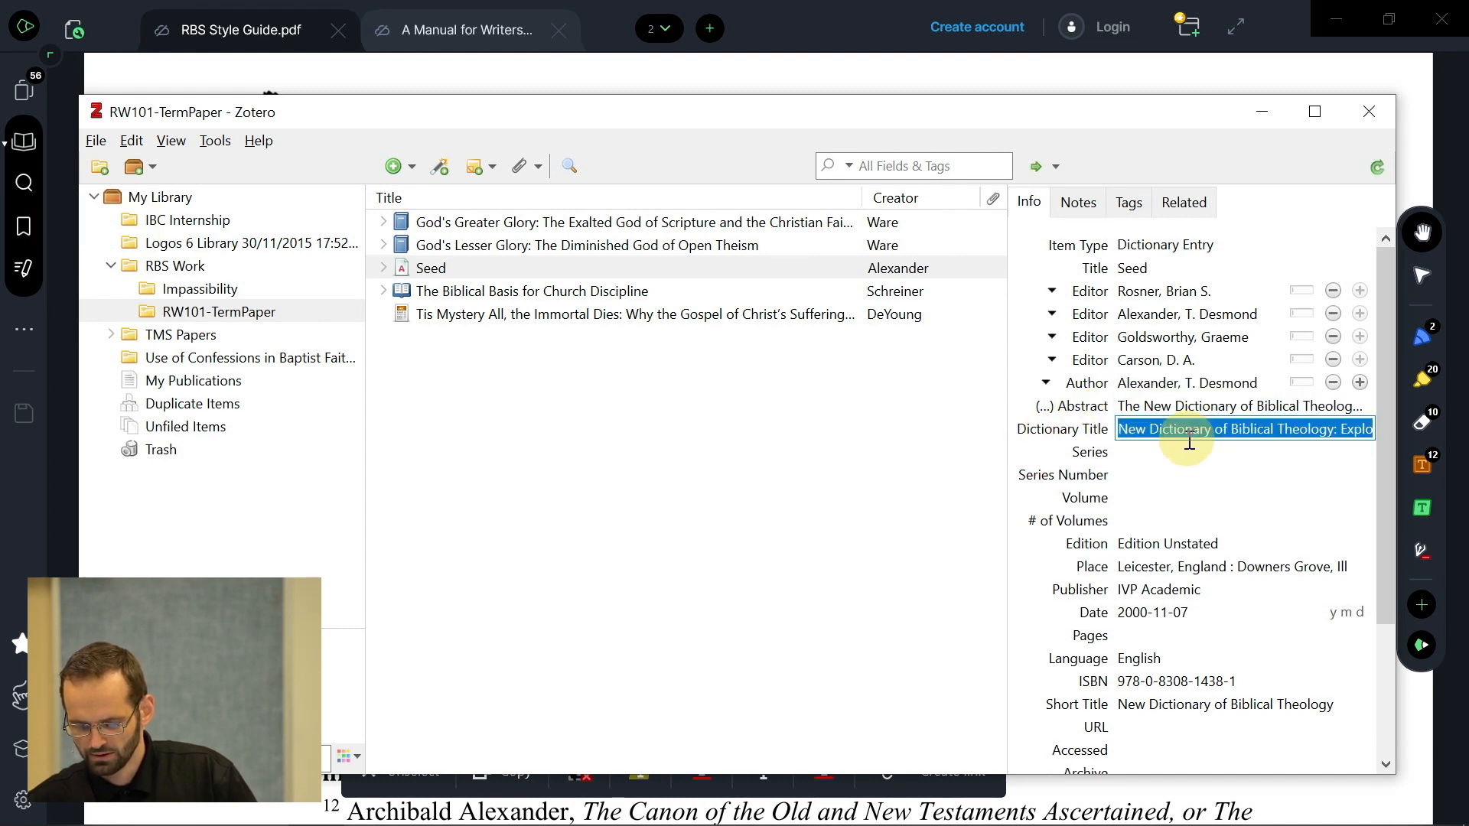
pyautogui.click(1170, 433)
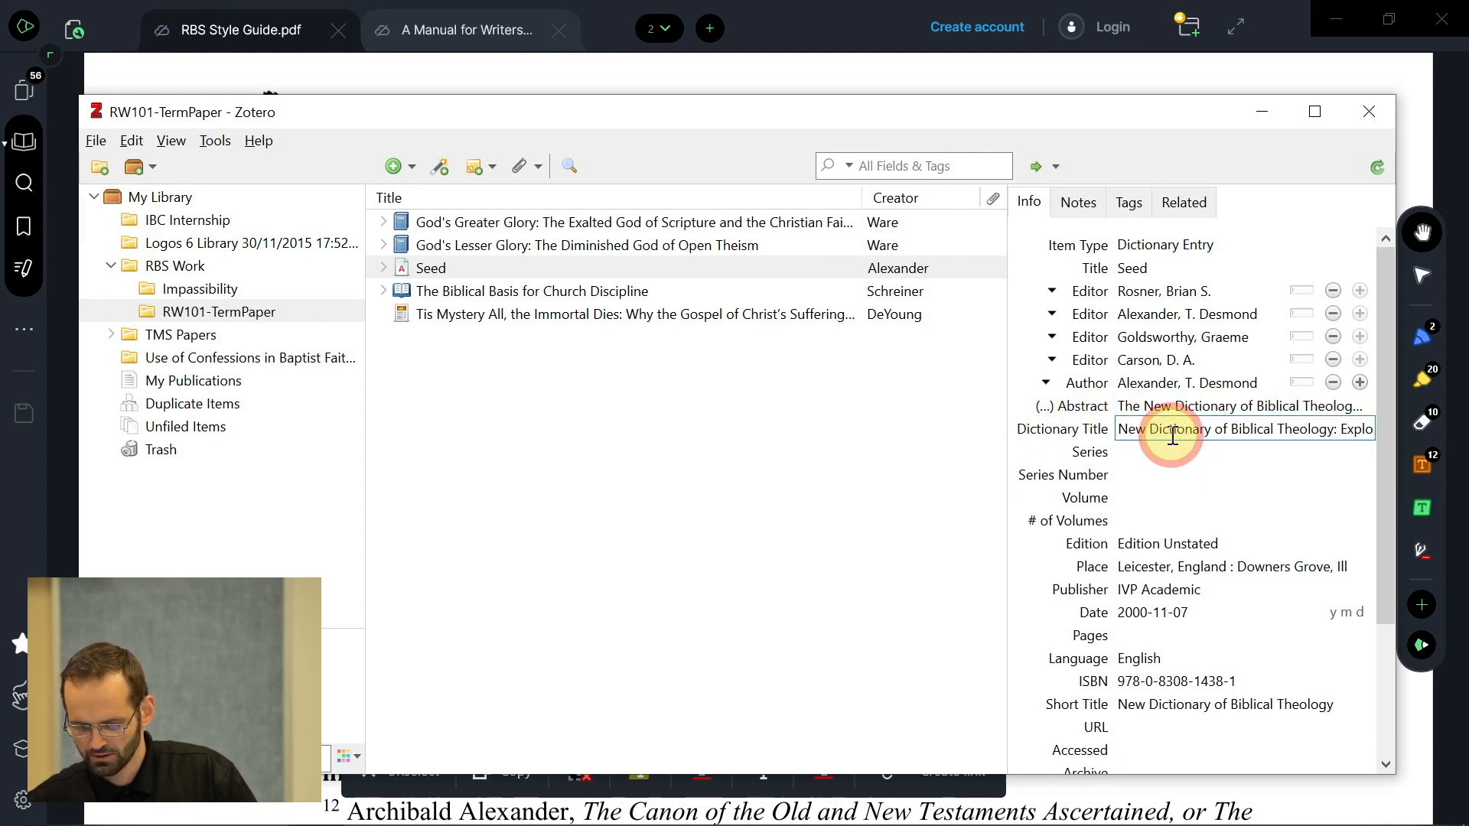
pyautogui.press('alt')
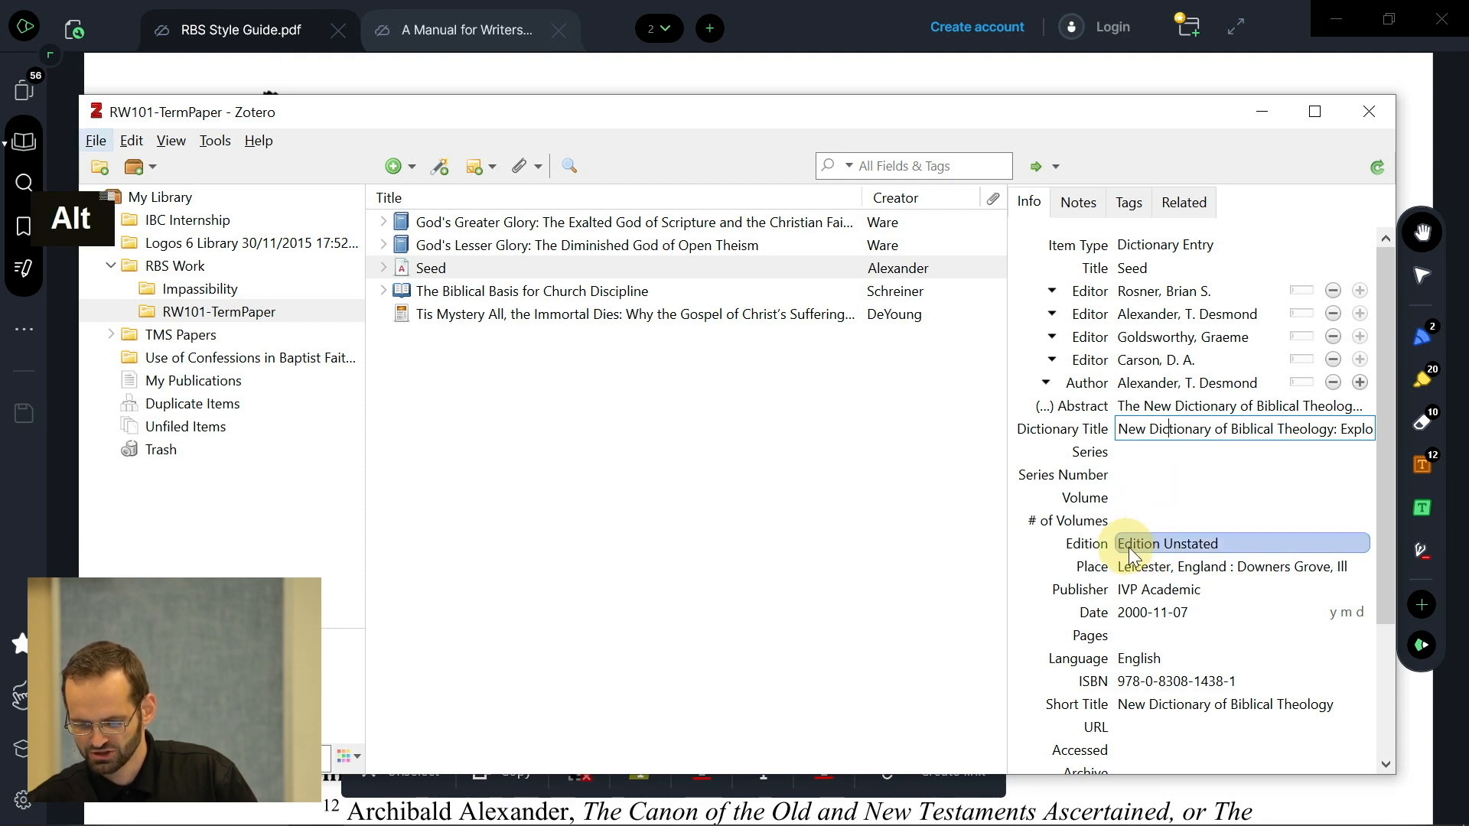
# - Commit the full Dictionary Title and trim Place from 'Leicester, England' to 'Downers Grove, IL'
pyautogui.click(1168, 545)
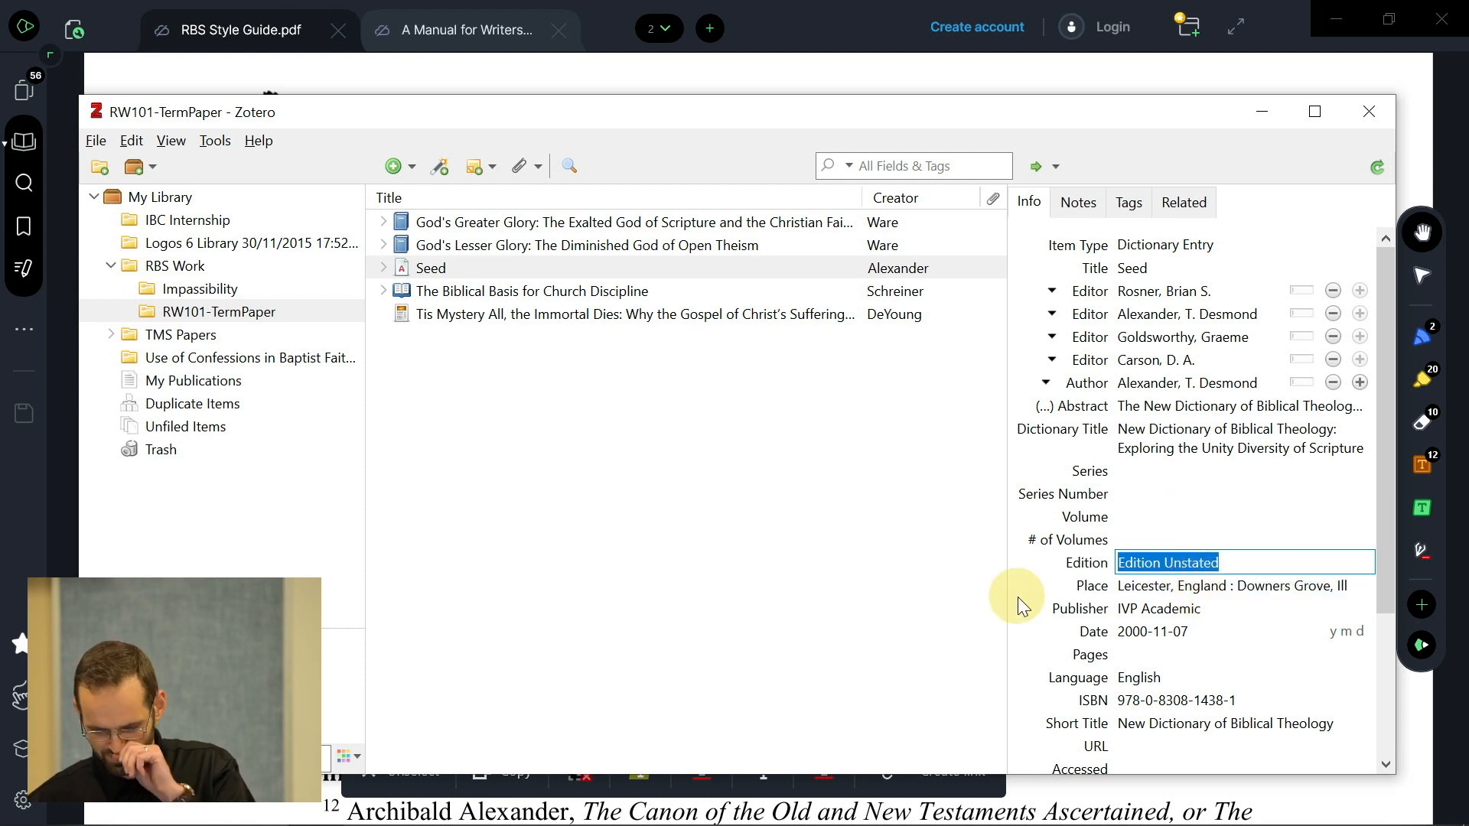
pyautogui.click(909, 575)
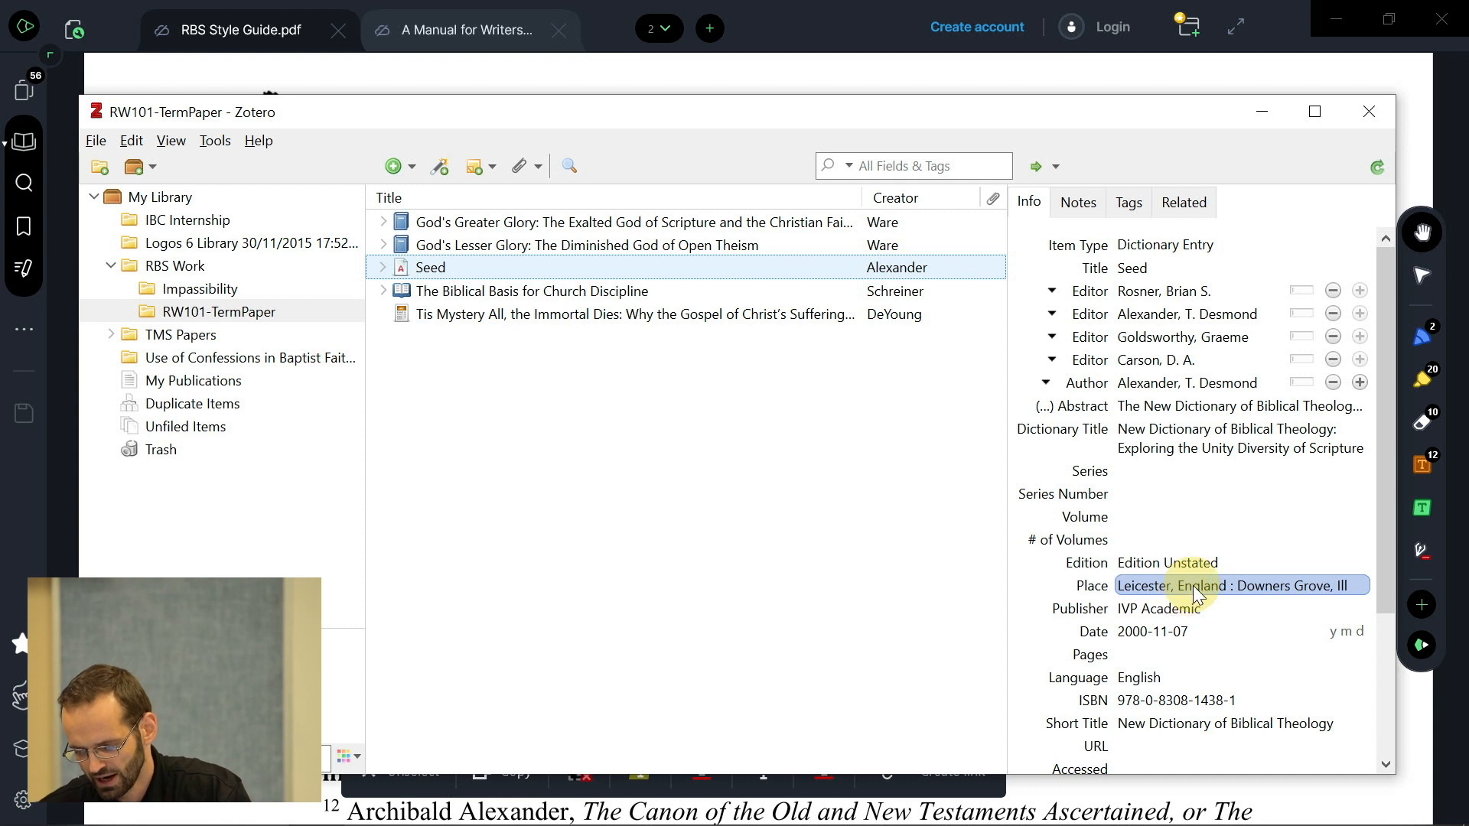
pyautogui.click(1192, 585)
pyautogui.click(1222, 587)
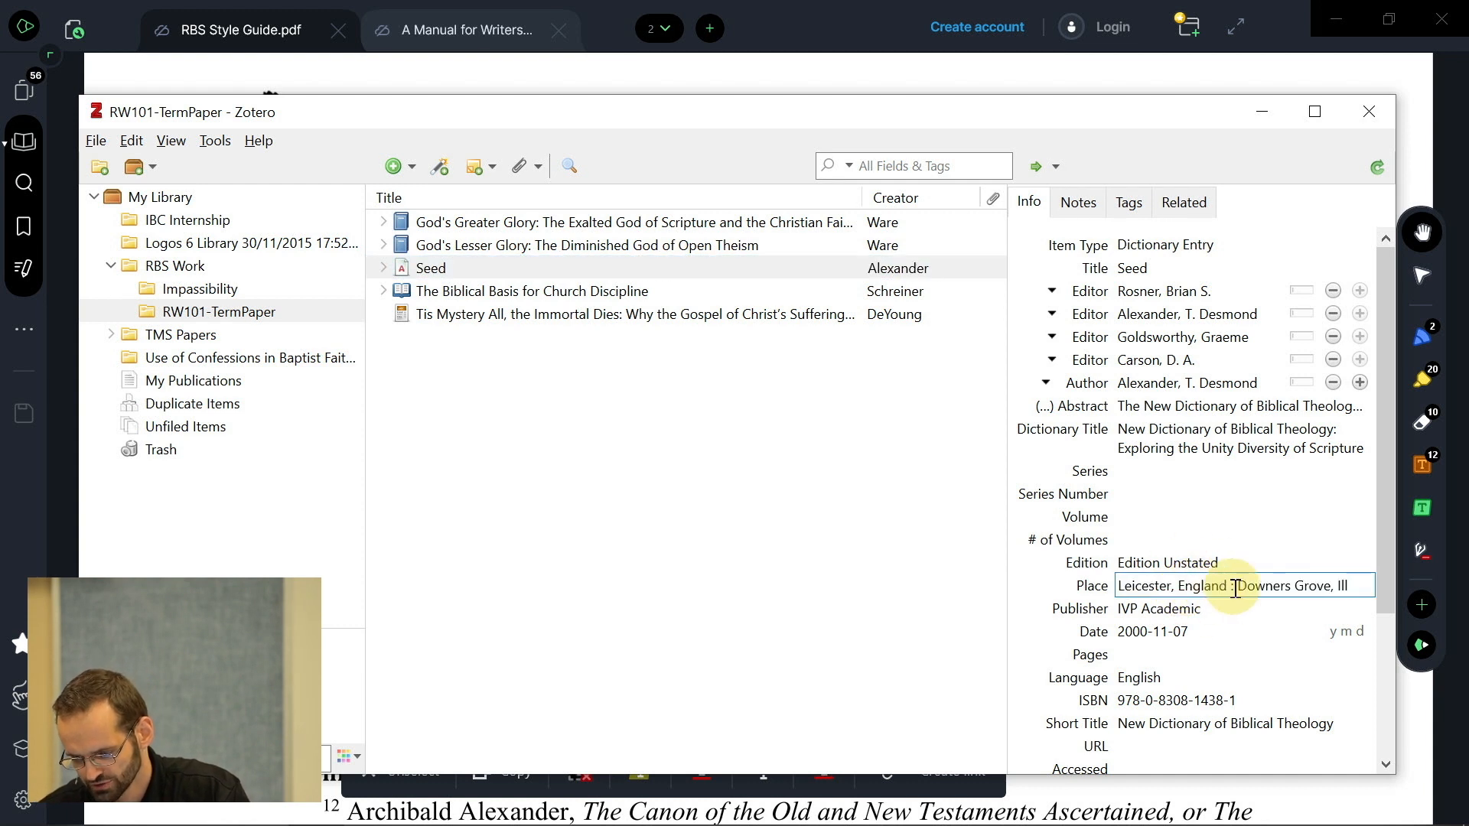
pyautogui.moveTo(1235, 588); pyautogui.dragTo(1050, 573)
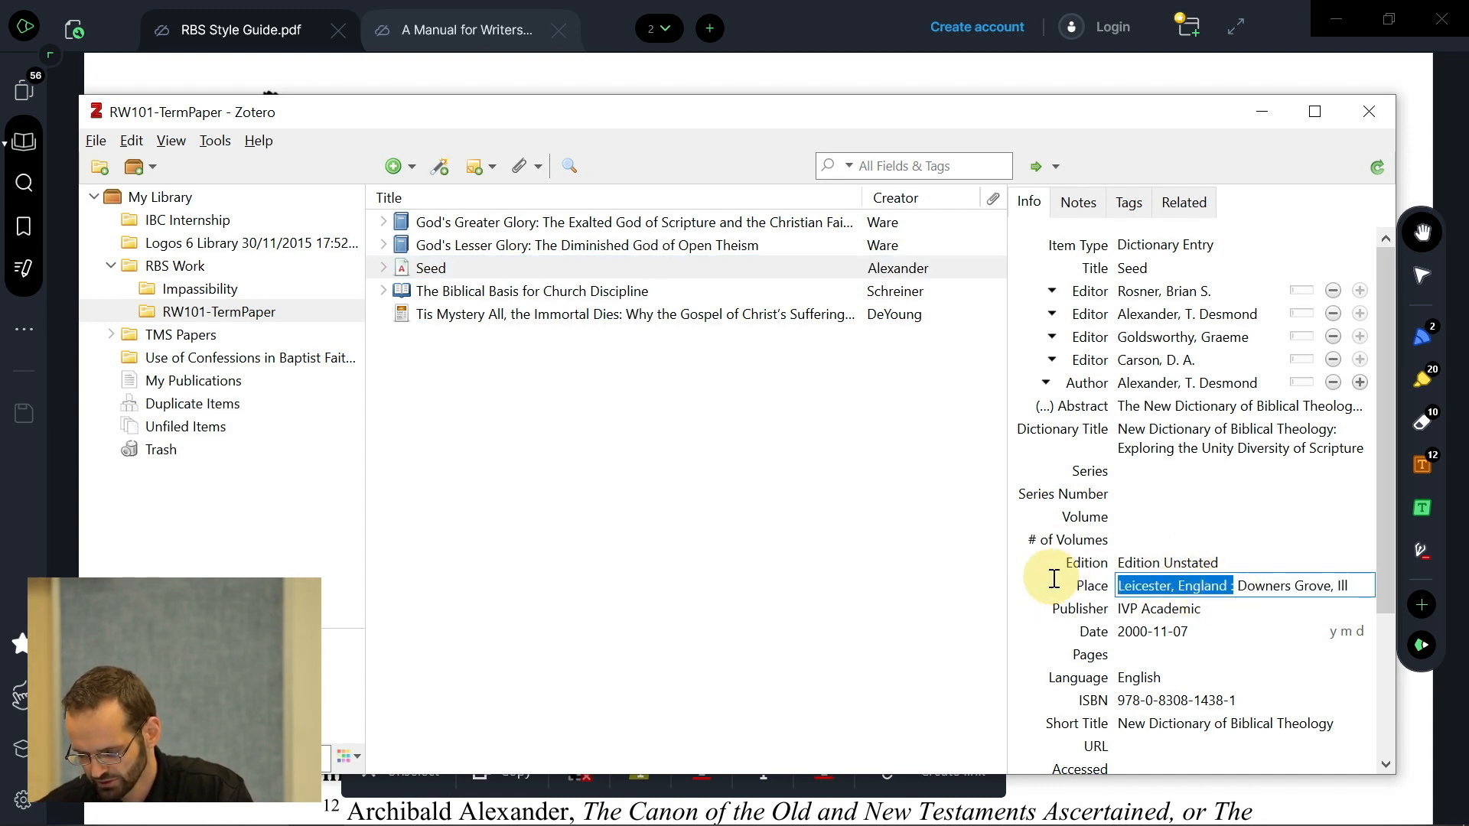
pyautogui.press('BackSpace')
pyautogui.press('Right')
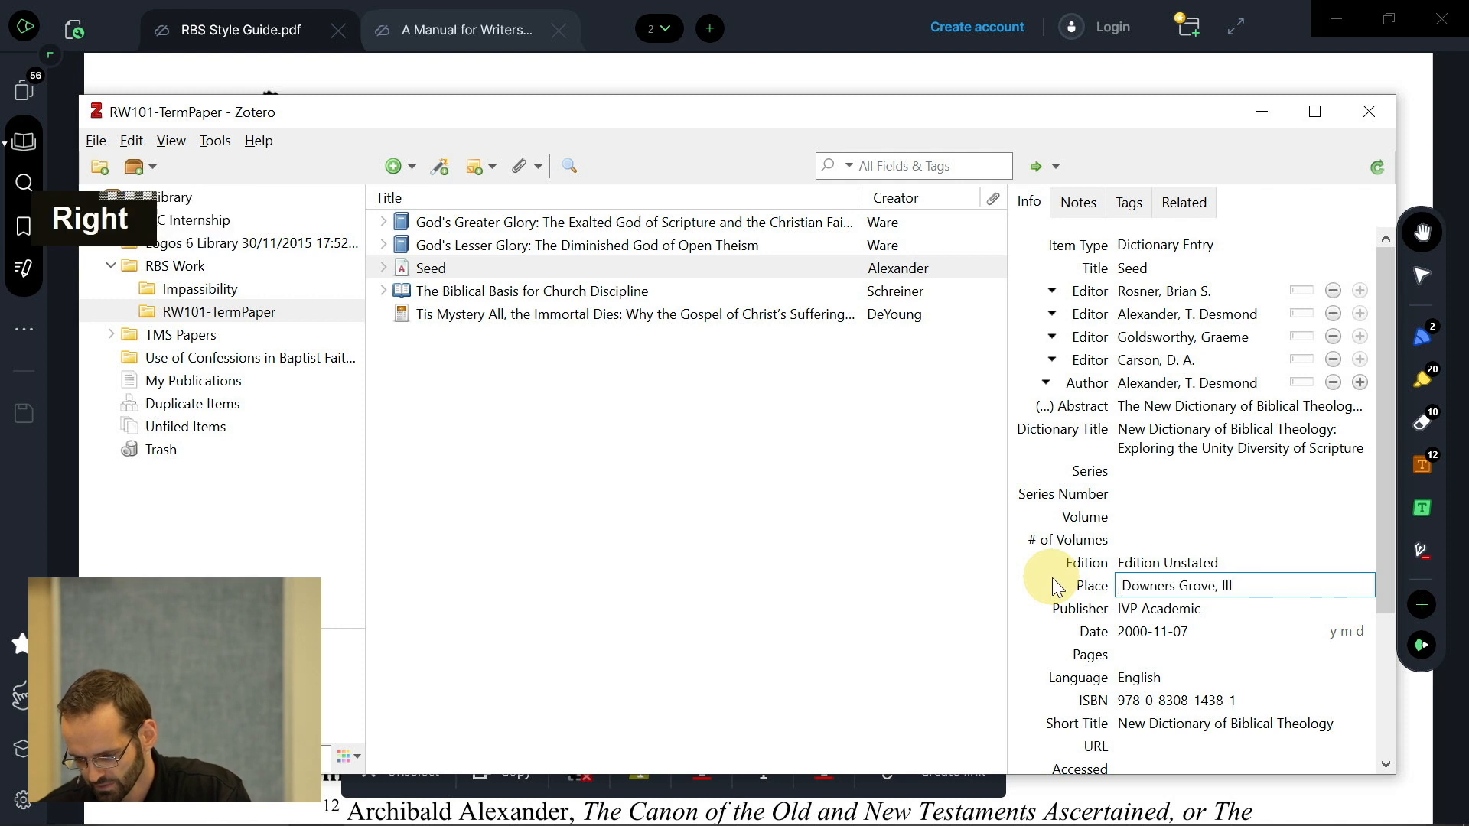
pyautogui.press('BackSpace')
pyautogui.click(1240, 586)
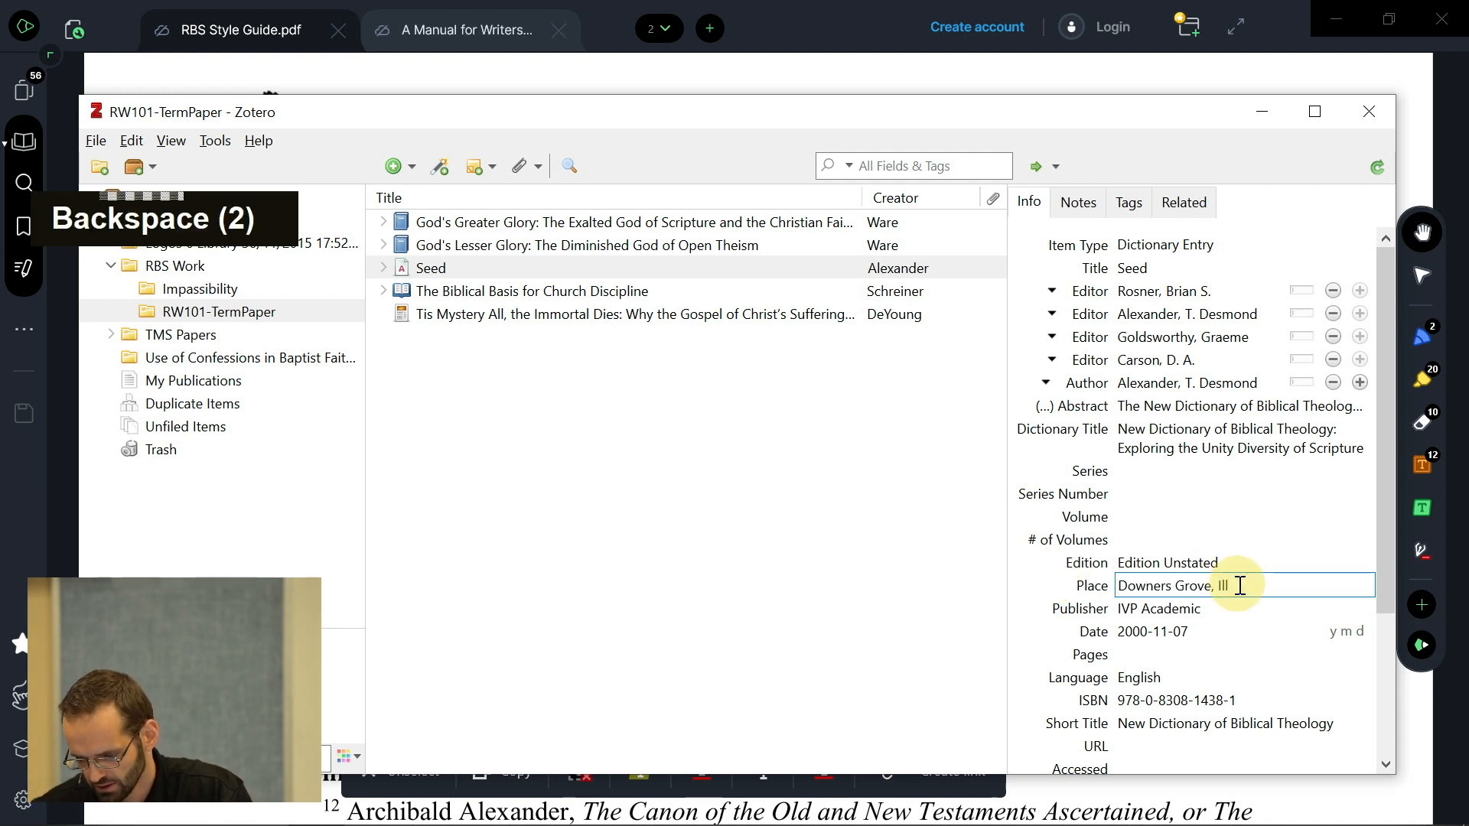
pyautogui.press('BackSpace')
pyautogui.press('BackSpace')
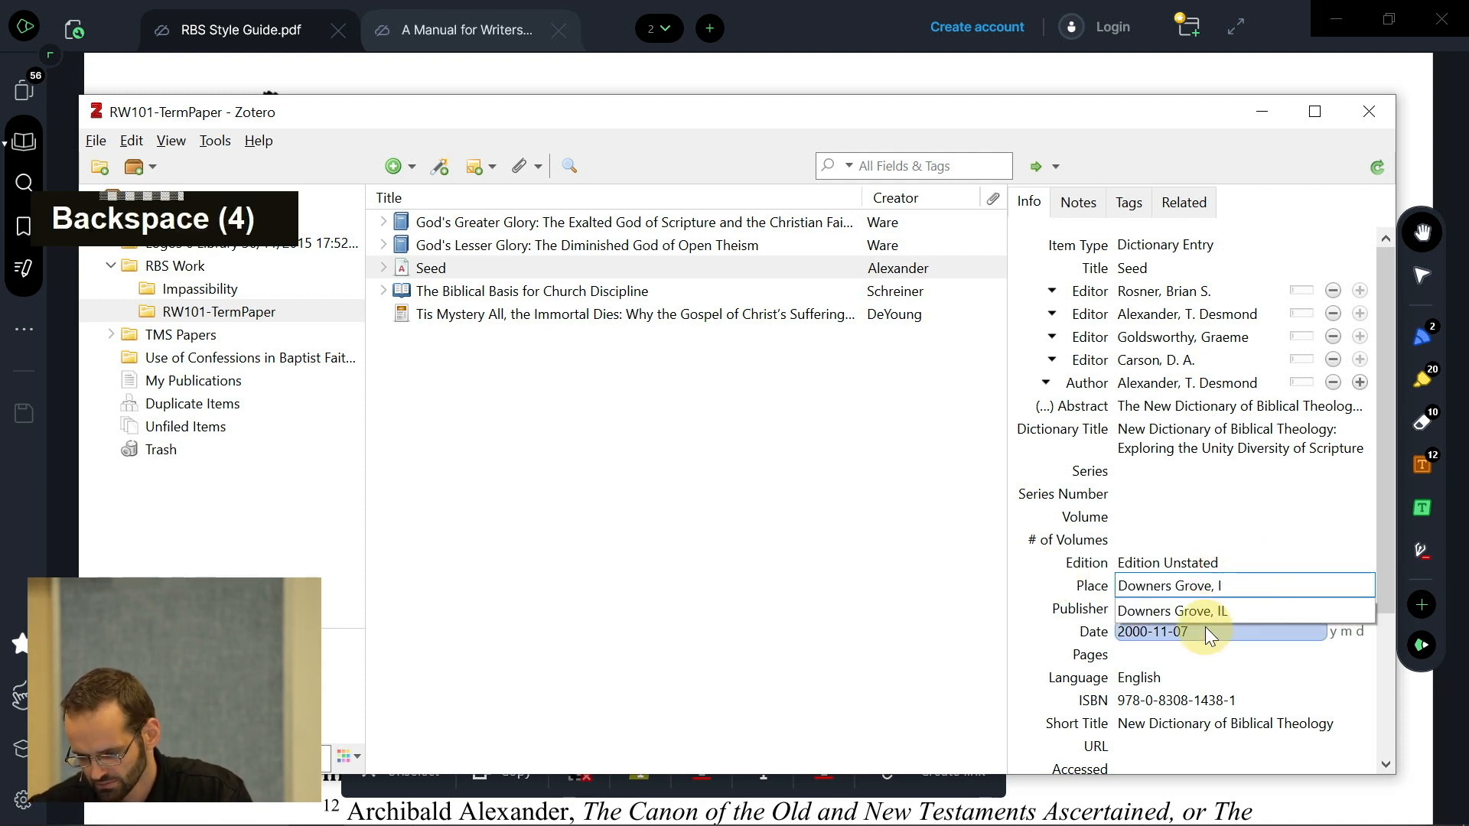
pyautogui.click(1198, 611)
pyautogui.click(1142, 613)
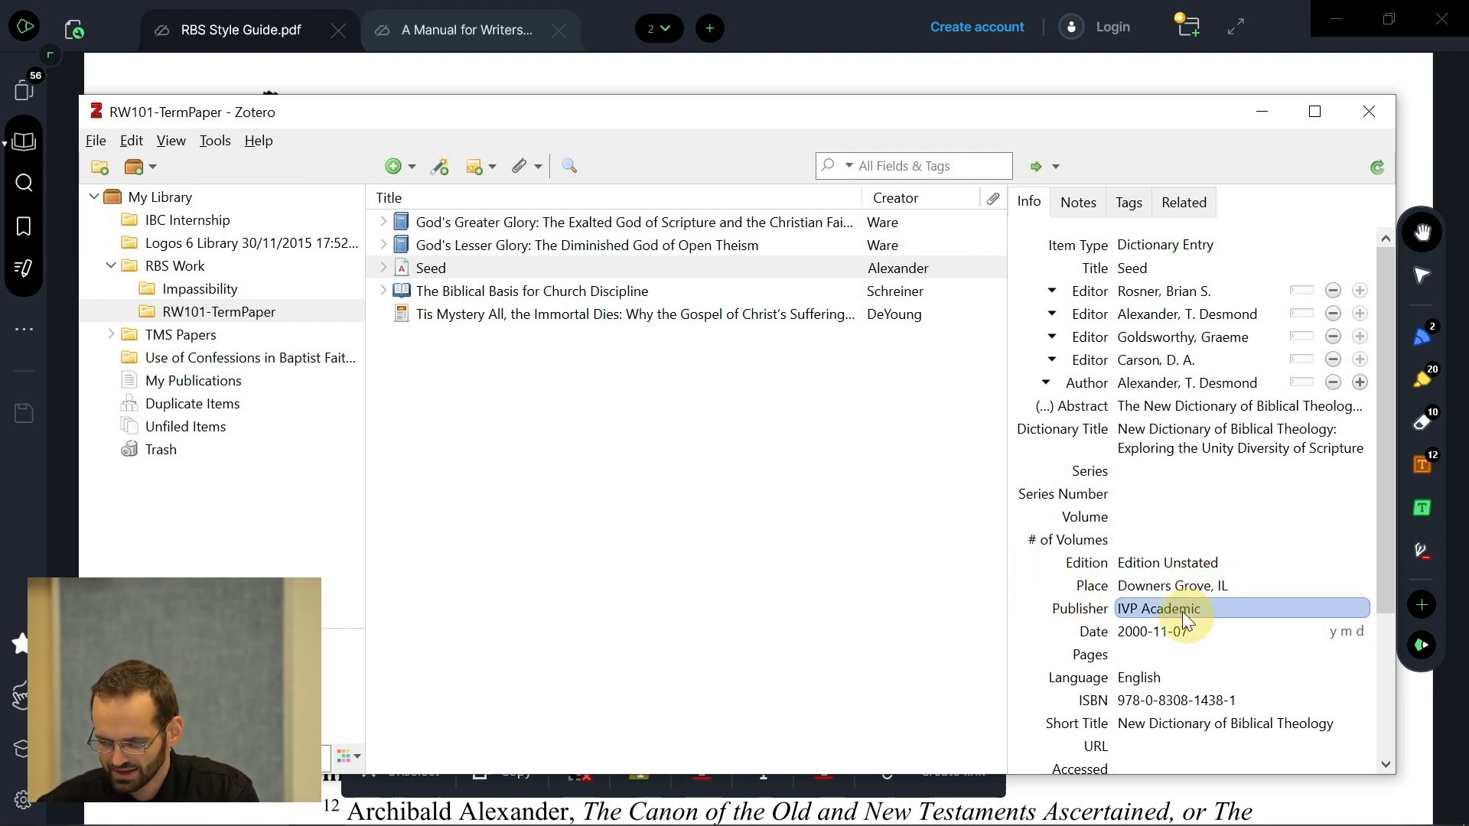
# - Compare the Seed entry's Dictionary Title and empty Pages with the style guide's page 769 example
pyautogui.hotkey('alt', 'Tab')
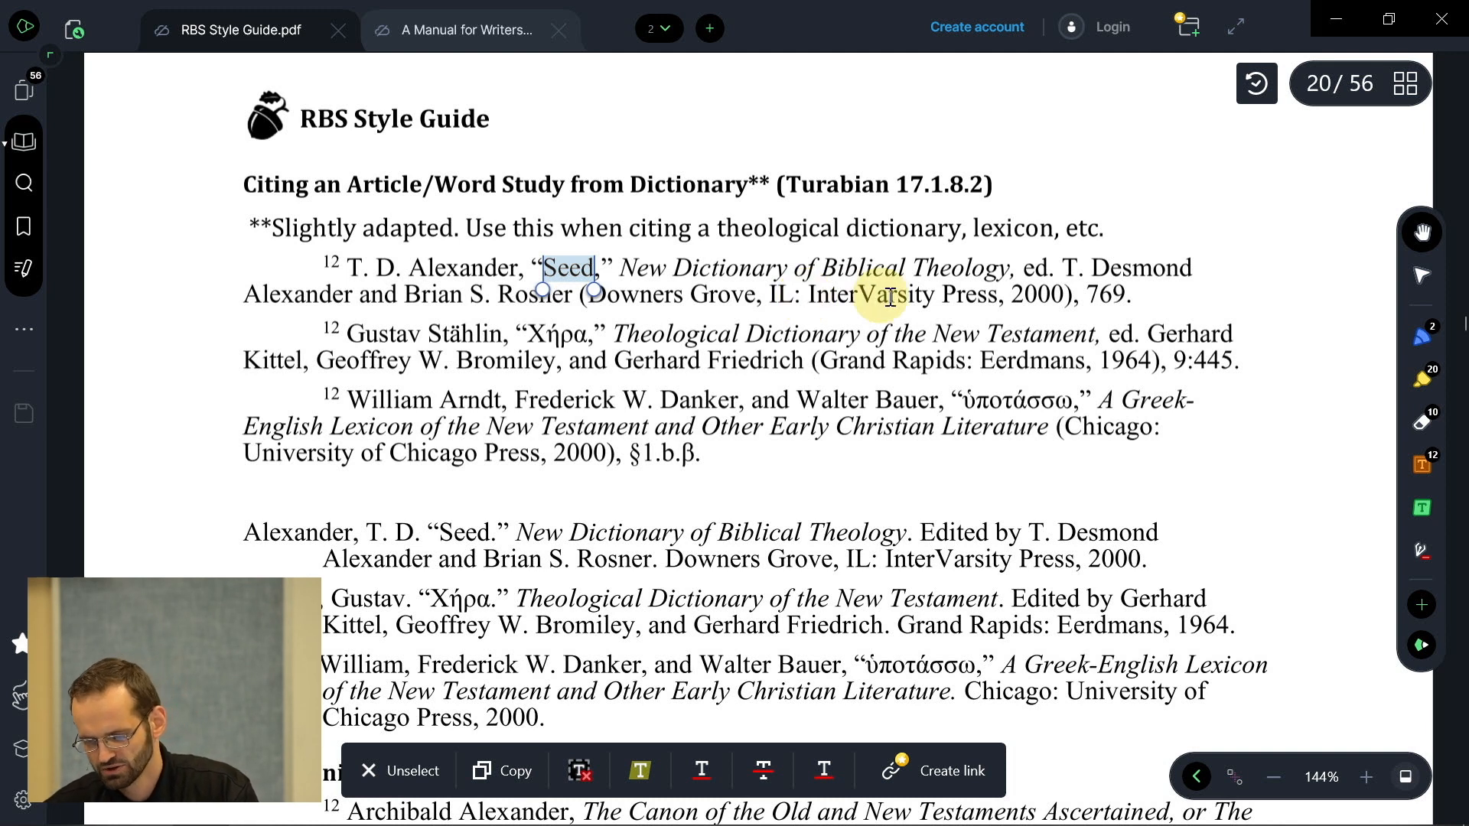
pyautogui.hotkey('alt', 'Tab')
pyautogui.click(1167, 447)
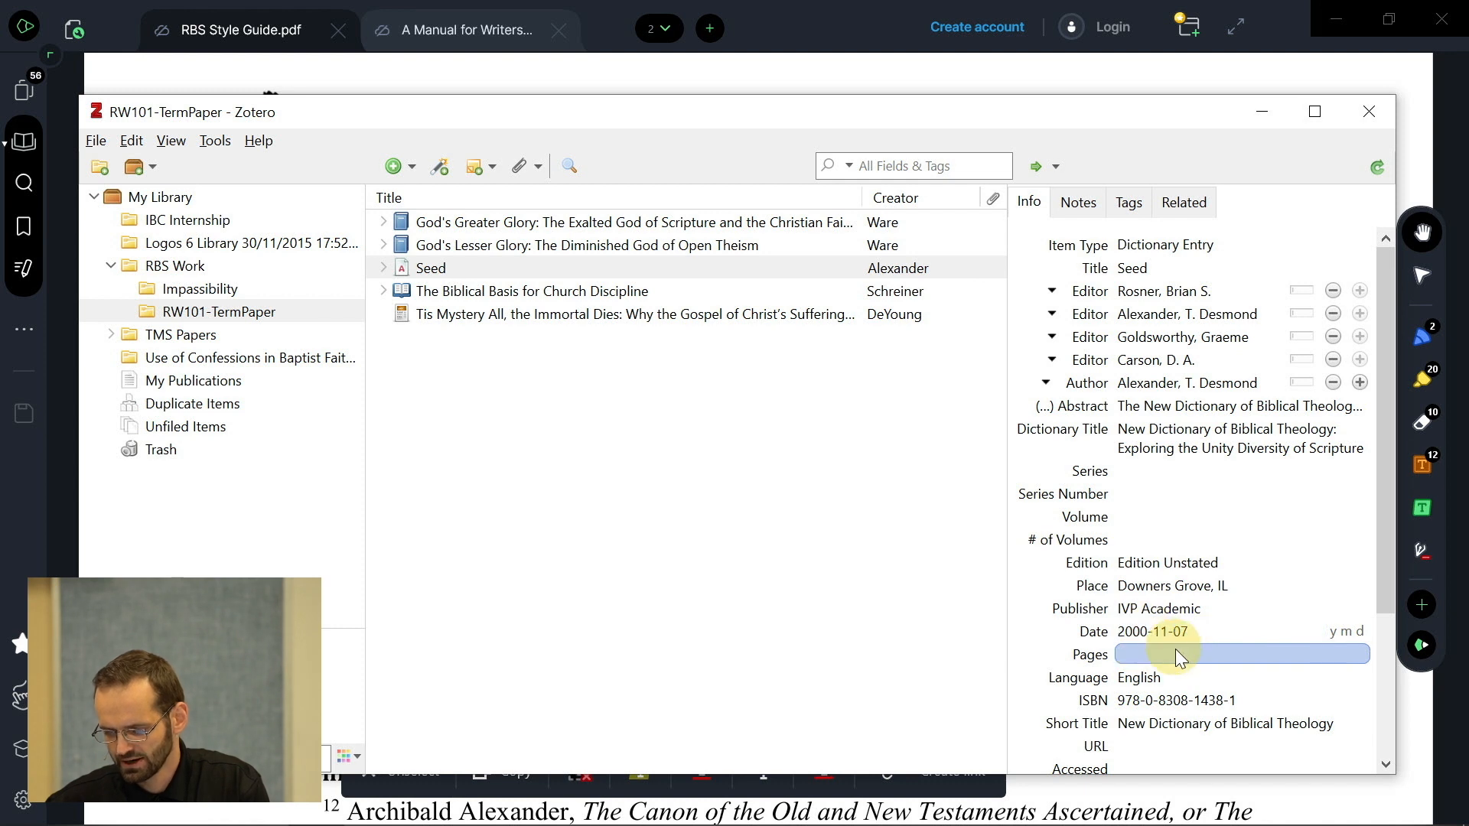
pyautogui.hotkey('alt', 'Tab')
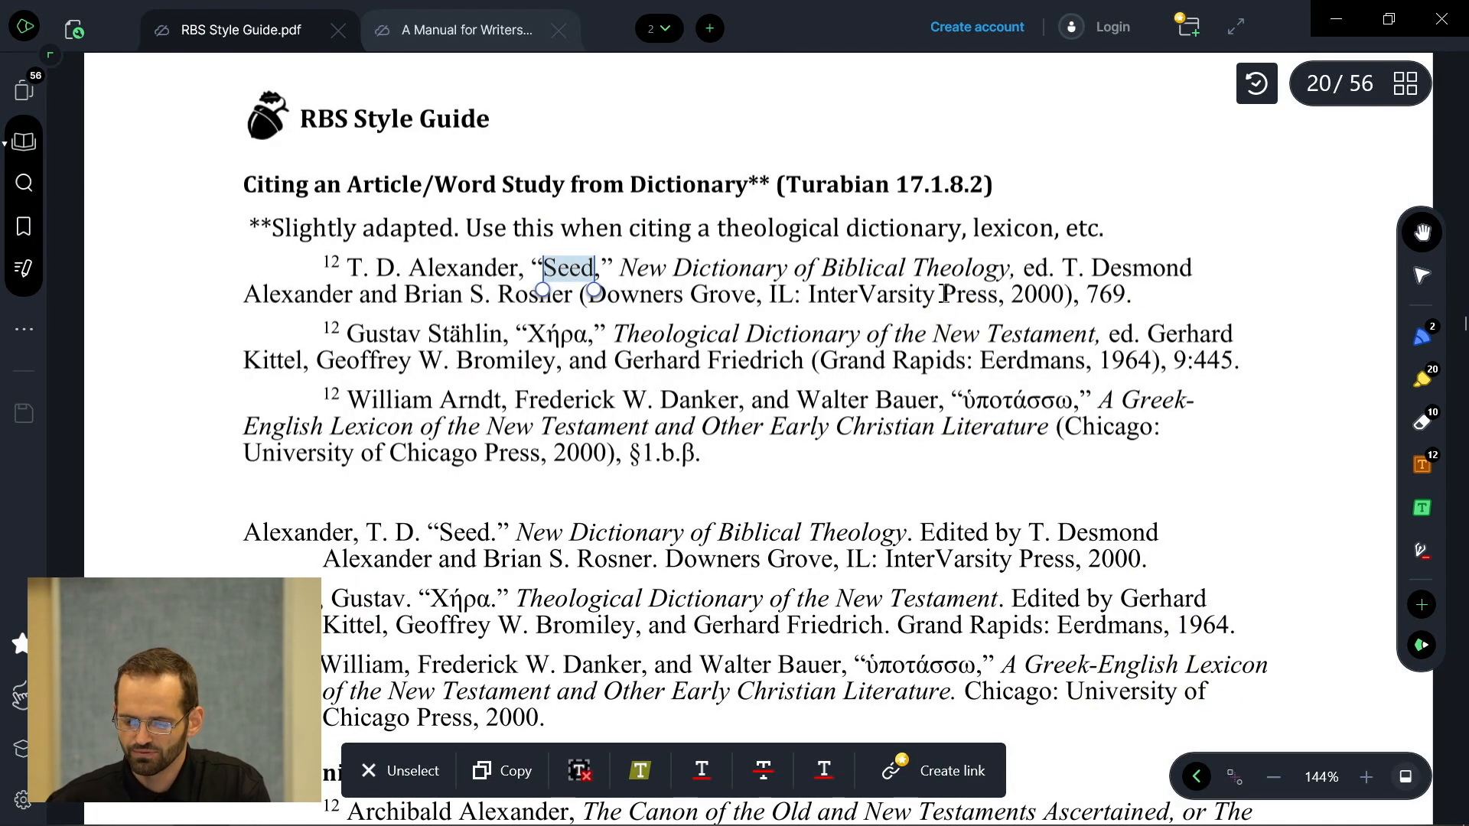
pyautogui.hotkey('alt', 'Tab')
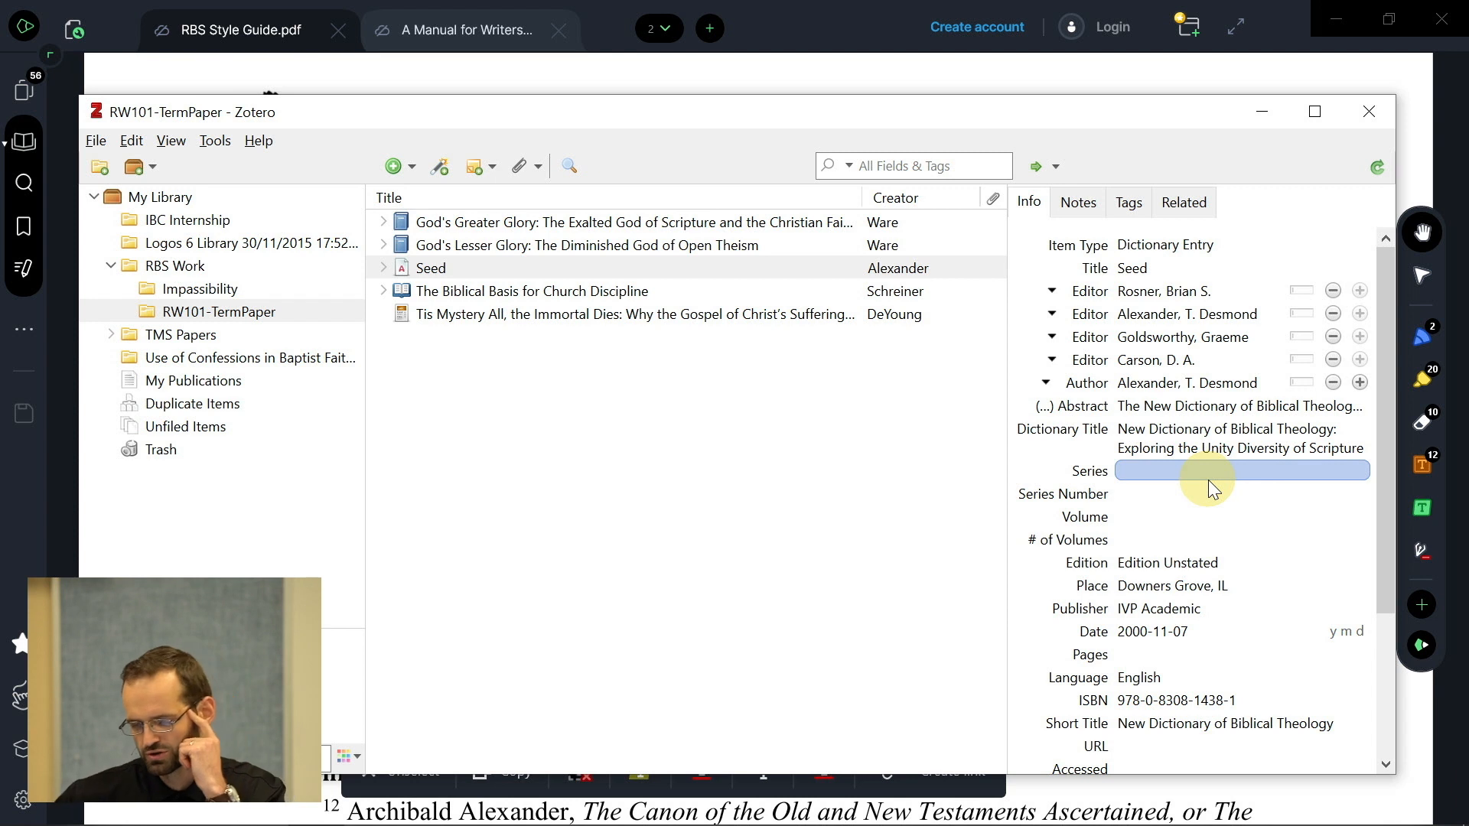
pyautogui.click(1137, 654)
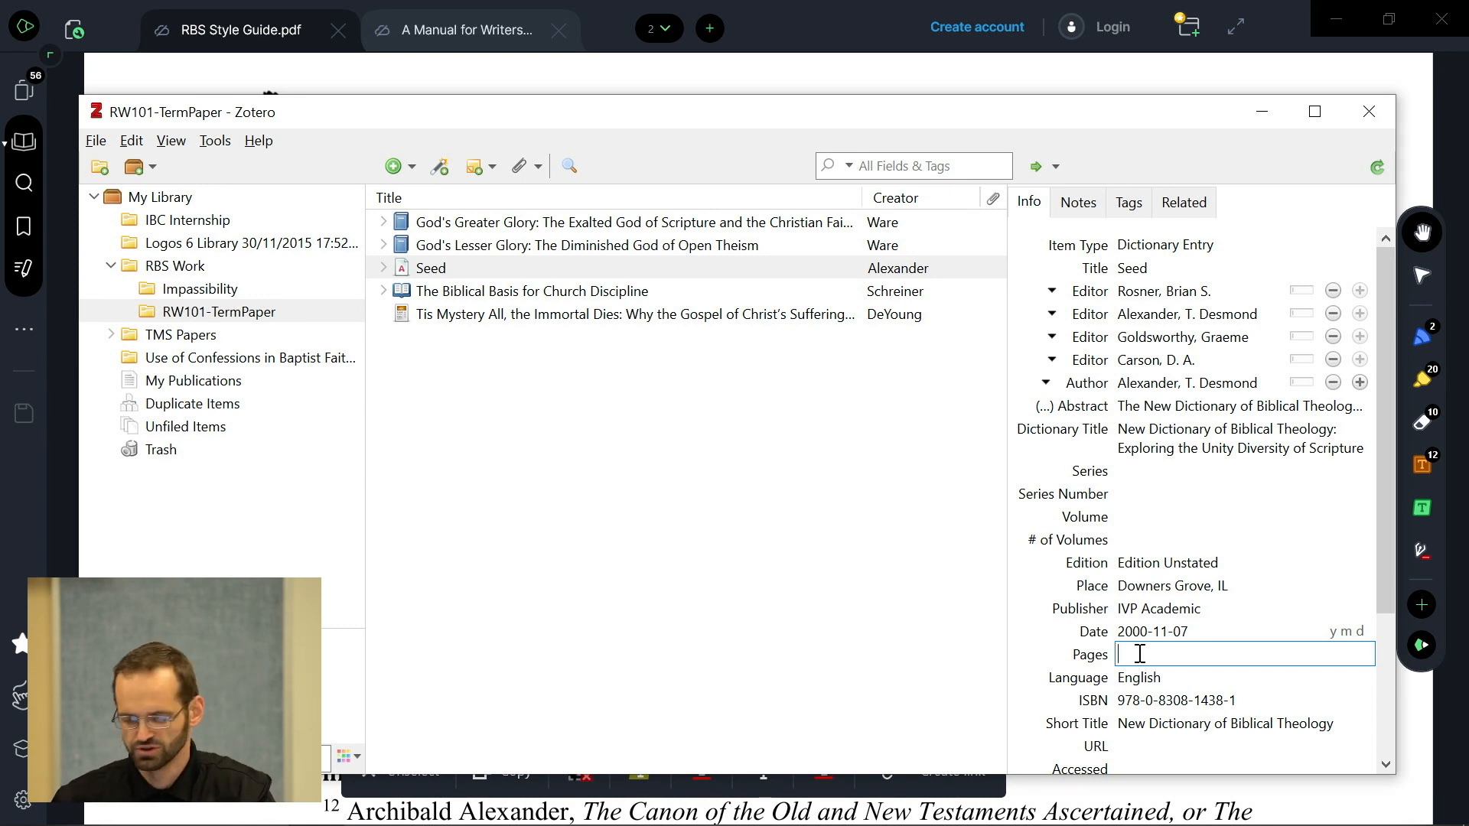
pyautogui.click(1139, 654)
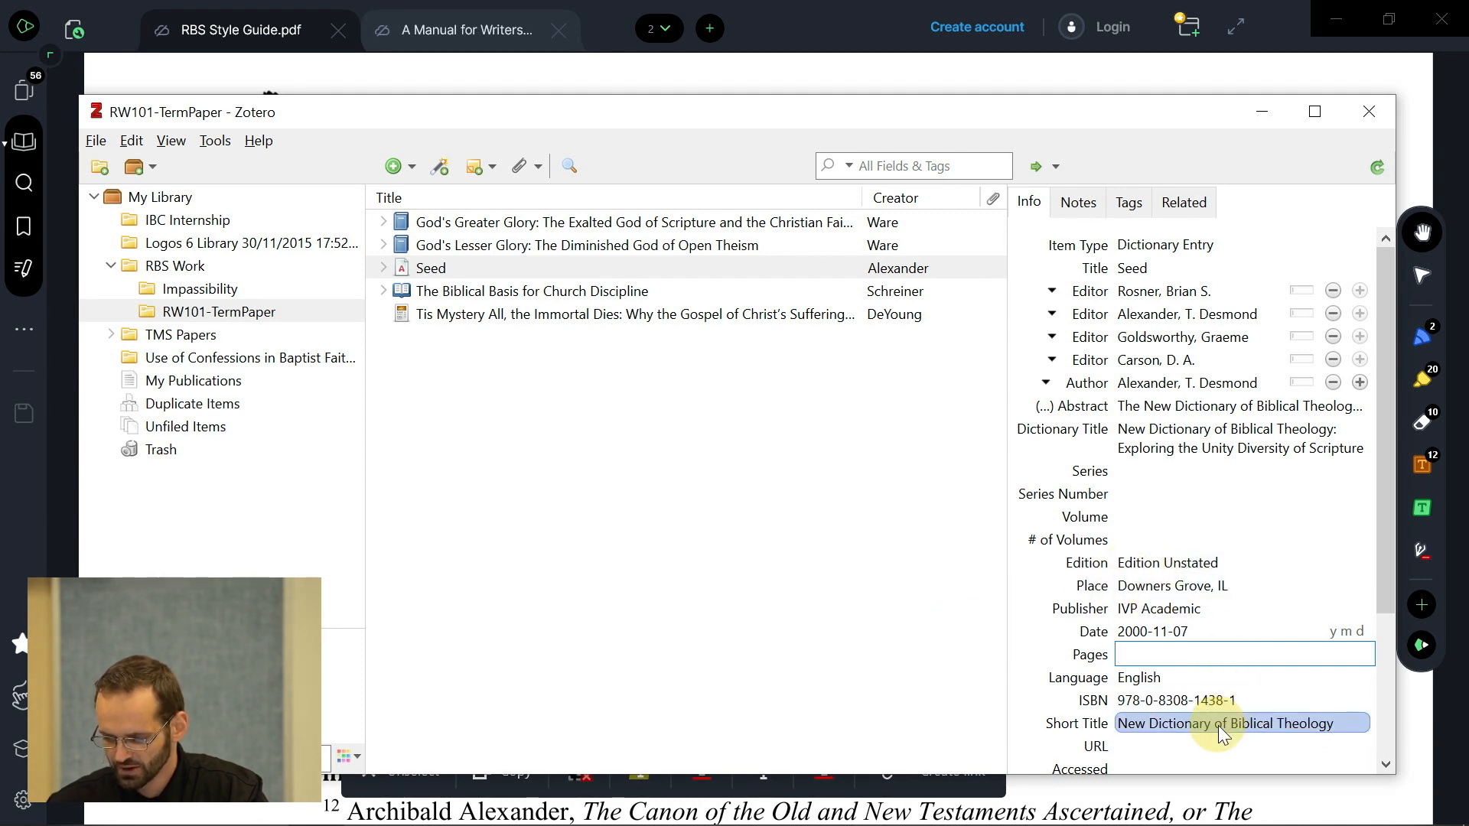
pyautogui.hotkey('alt', 'Tab')
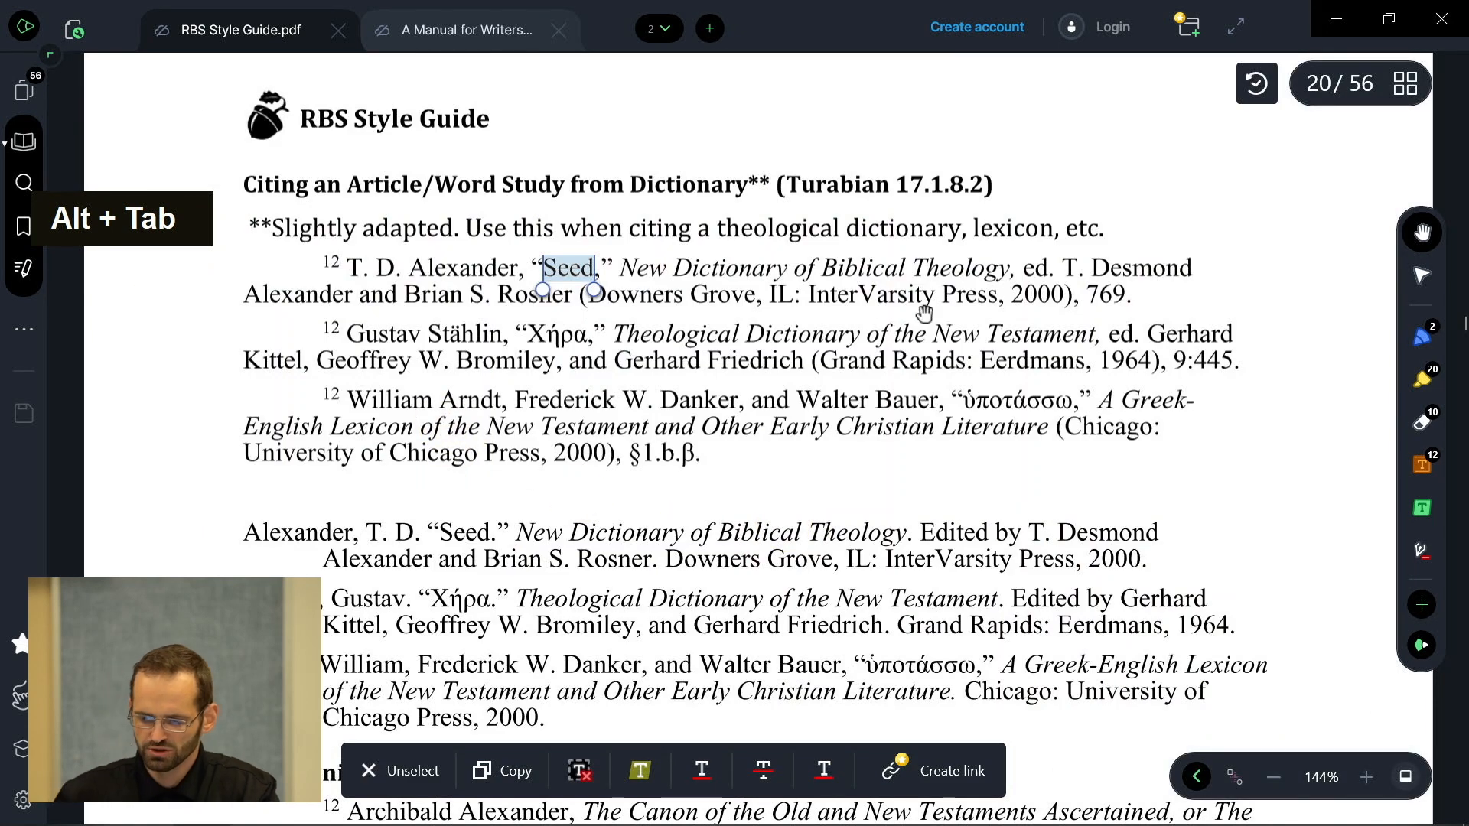
# - In the Word term paper, open a Zotero citation for footnote 8 right after 'these gifted leaders.'
pyautogui.hotkey('alt', 'Tab')
pyautogui.hotkey('alt', 'Tab')
pyautogui.hotkey('alt', 'Tab')
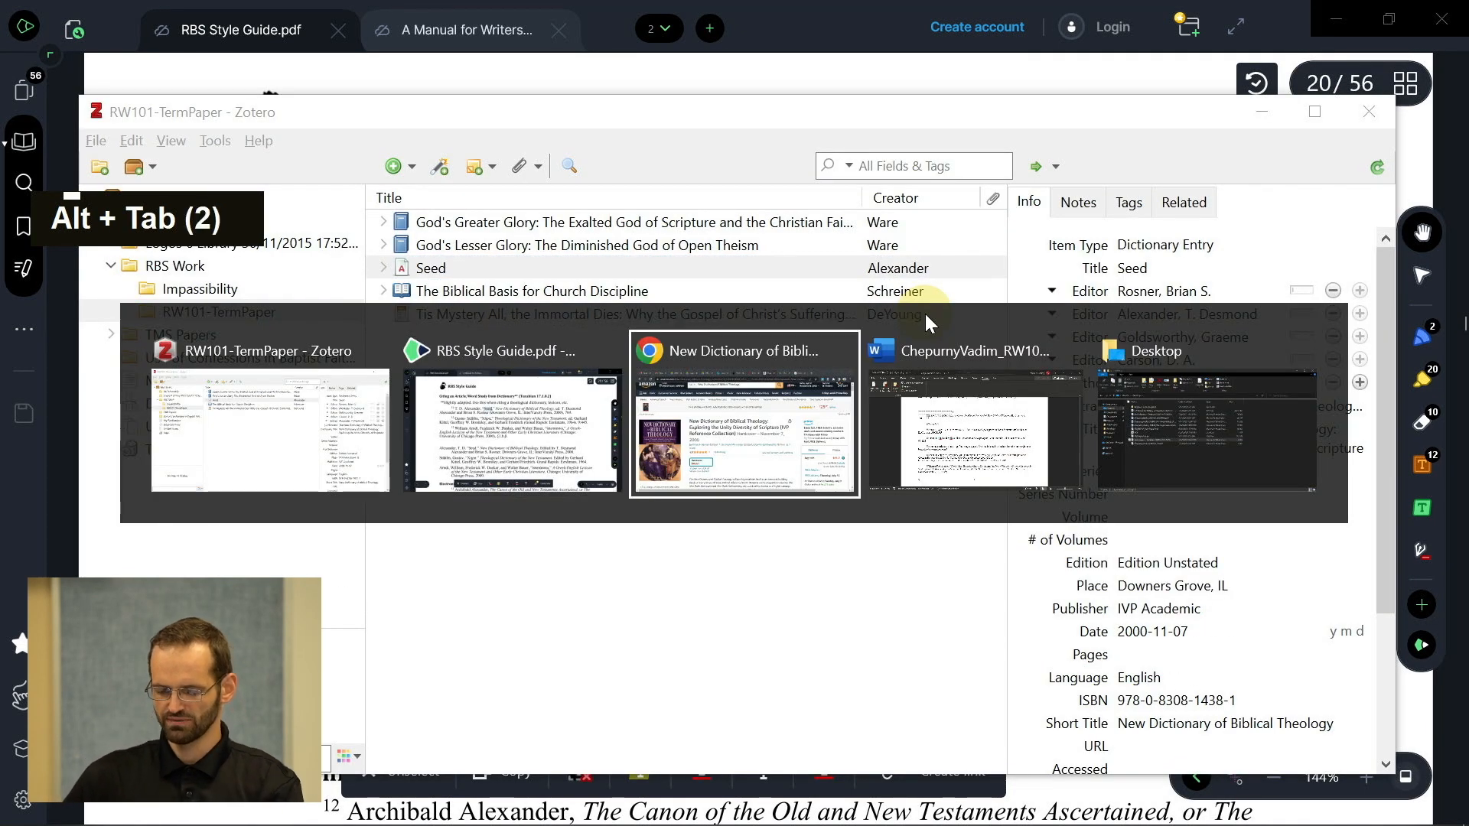
pyautogui.hotkey('alt', 'Tab')
pyautogui.scroll(3, 764, 420)
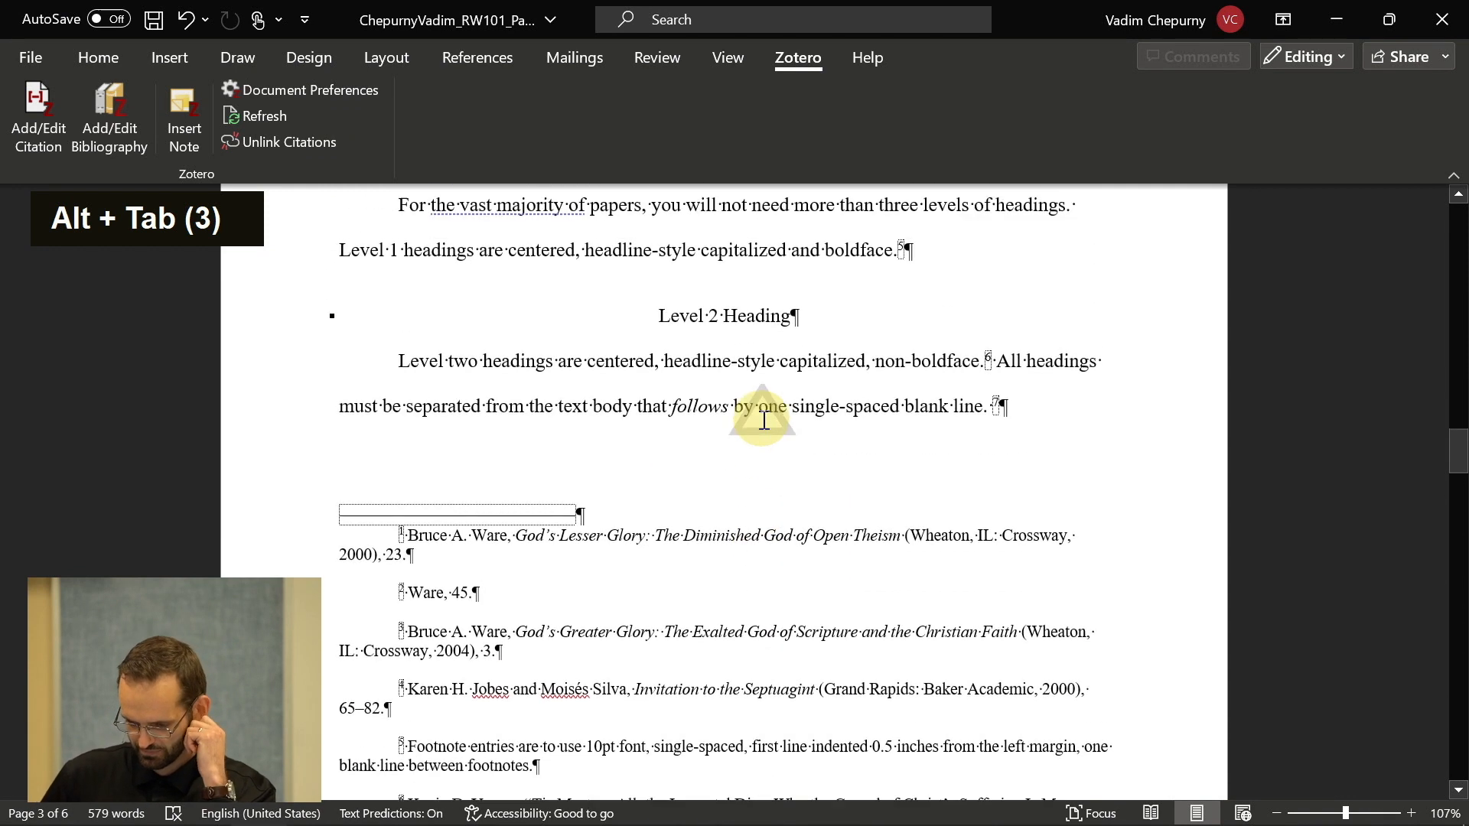
pyautogui.scroll(3, 764, 420)
pyautogui.scroll(-10, 763, 421)
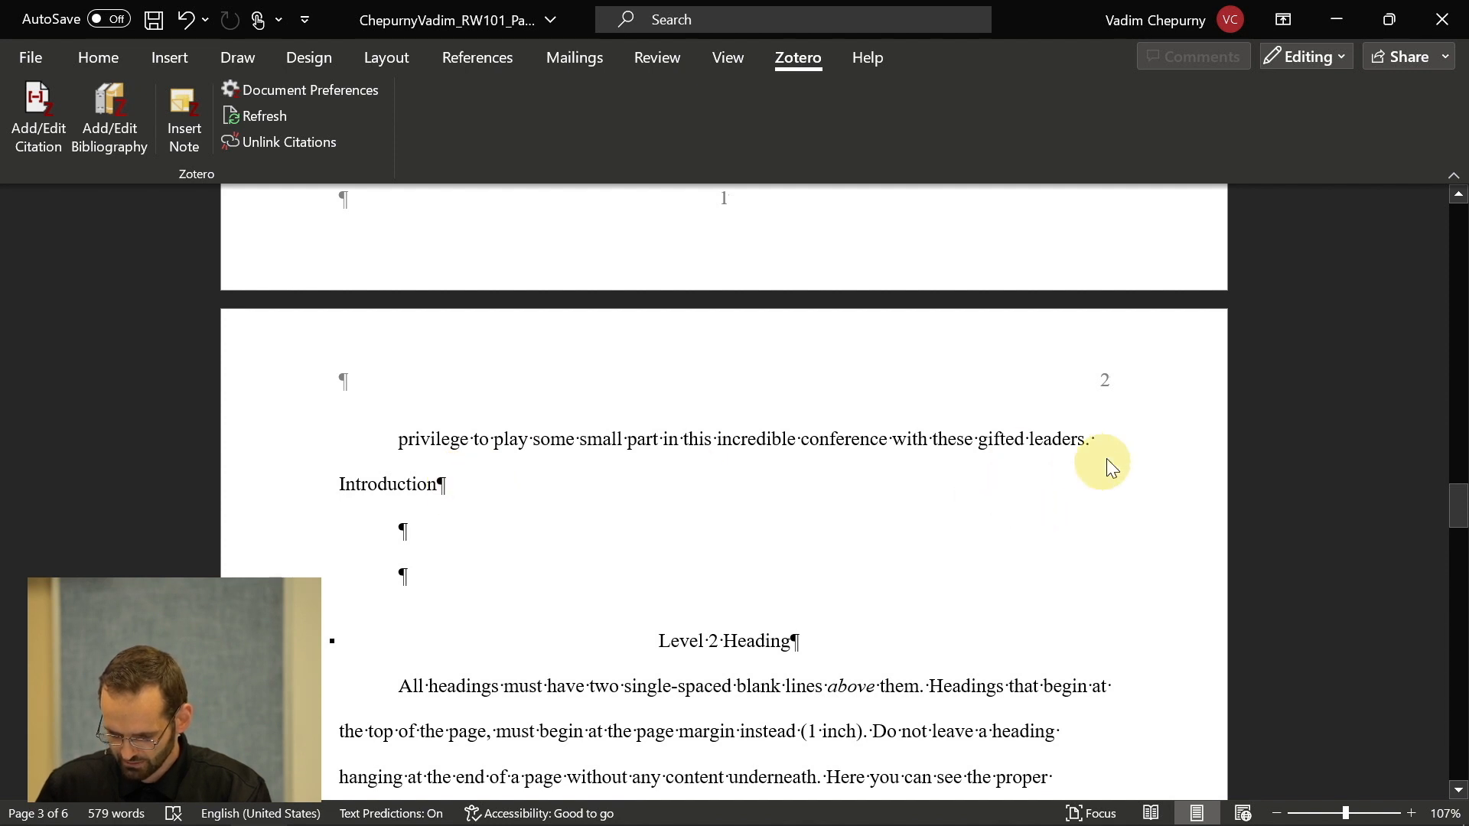
pyautogui.click(1094, 437)
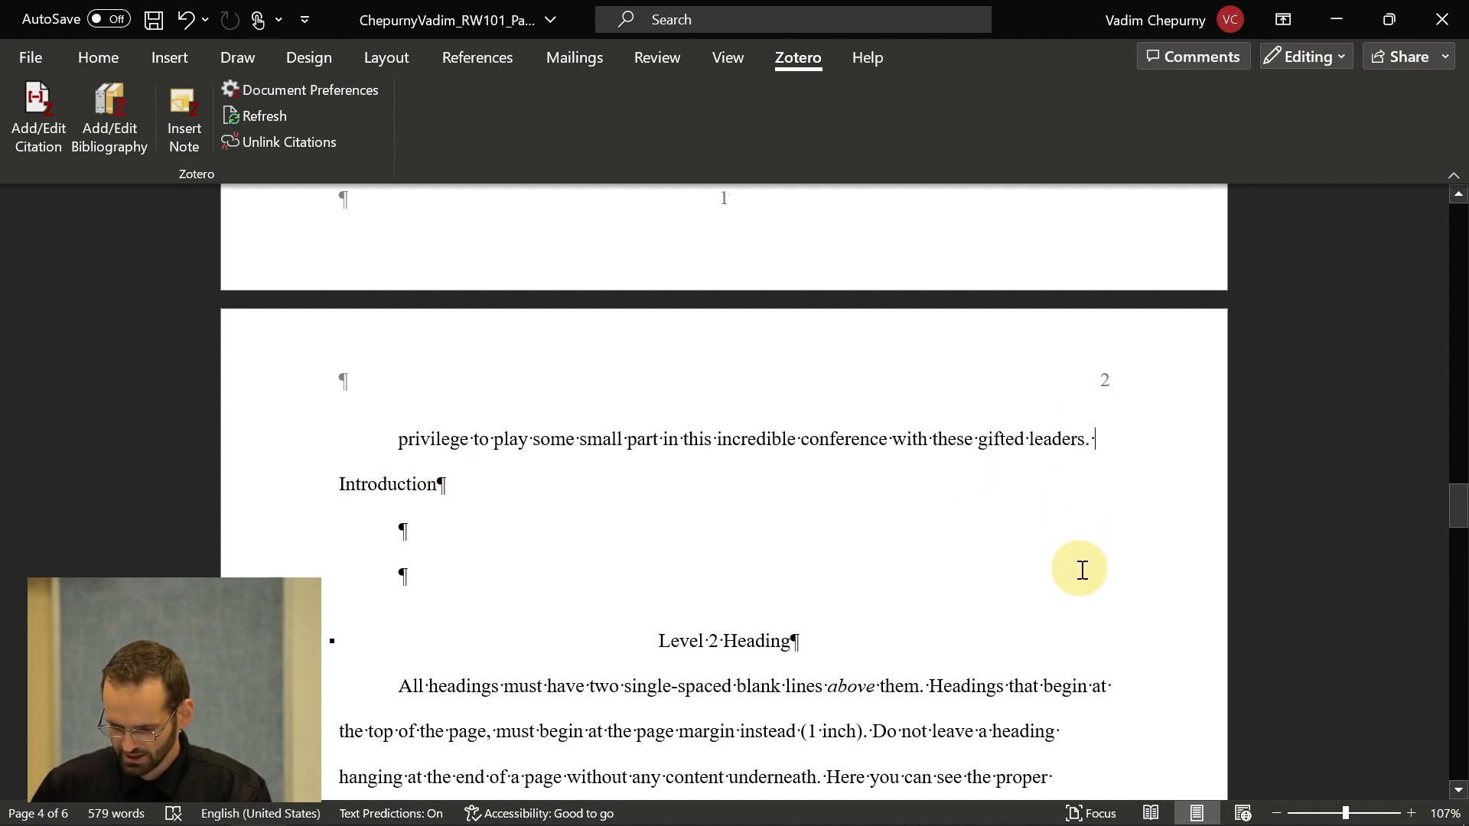
pyautogui.press('Left')
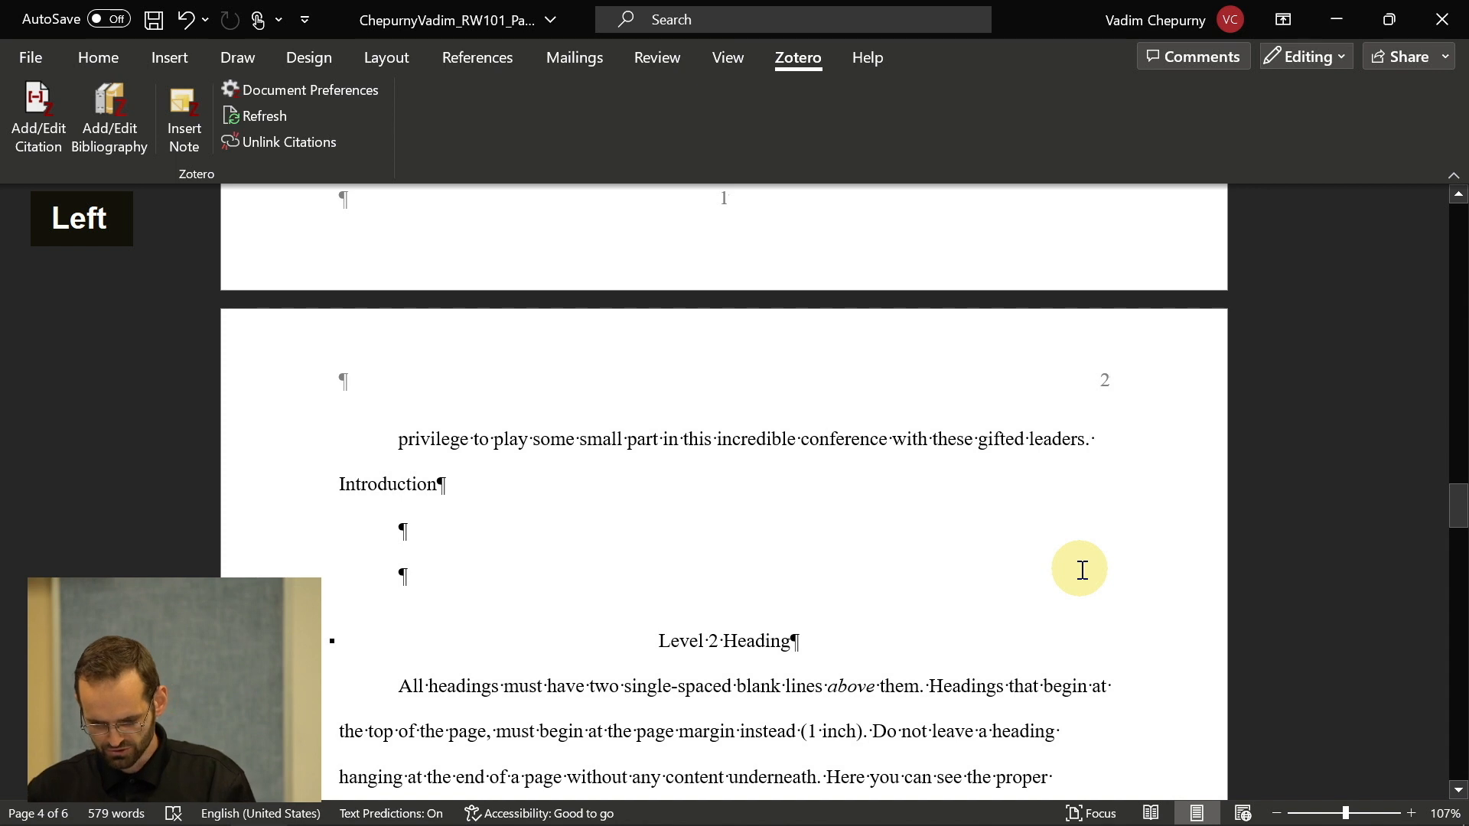
pyautogui.hotkey('ctrl', 'alt', 'a')
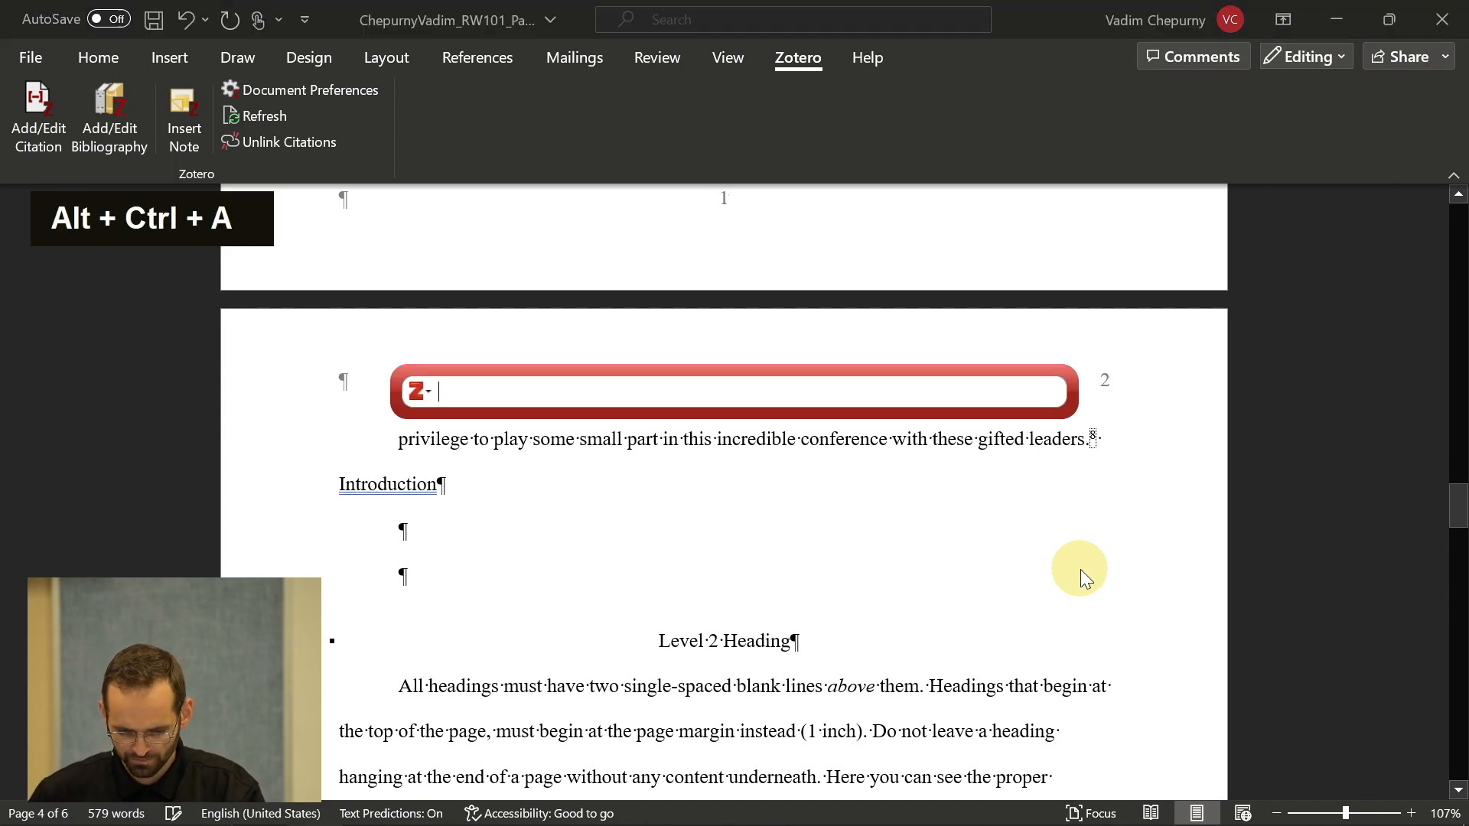